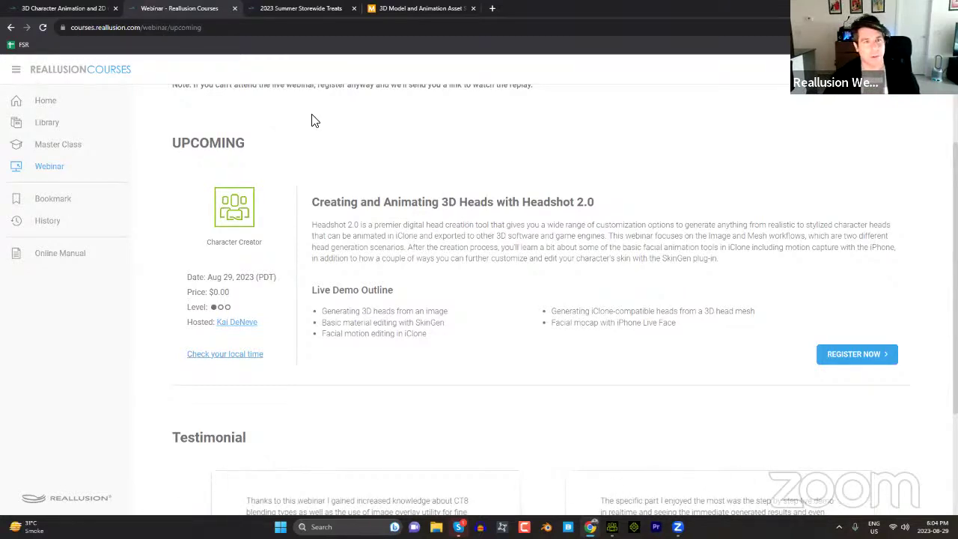
Step: View the 2023 Summer Storewide Treats page, close it, and browse the marketplace's Highlight Events
left_click(304, 10)
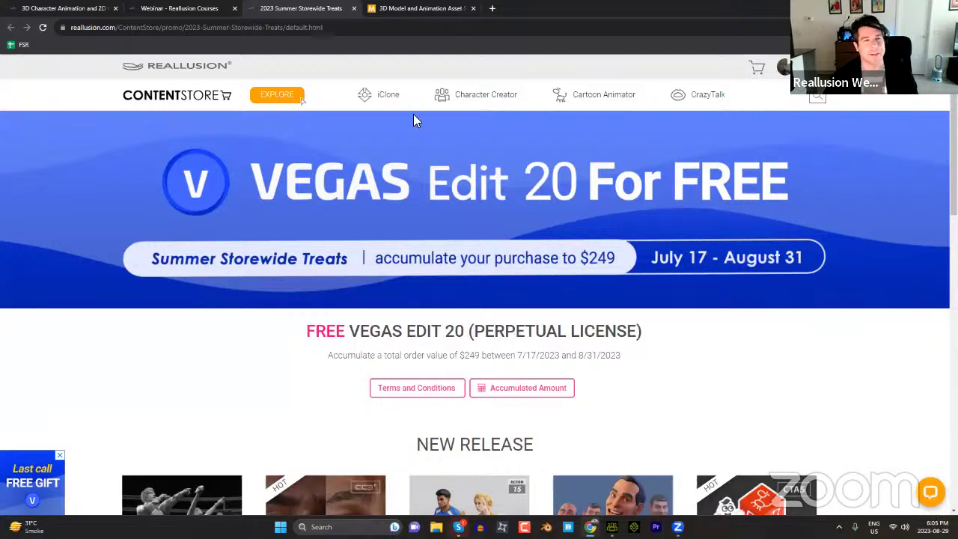
left_click(354, 9)
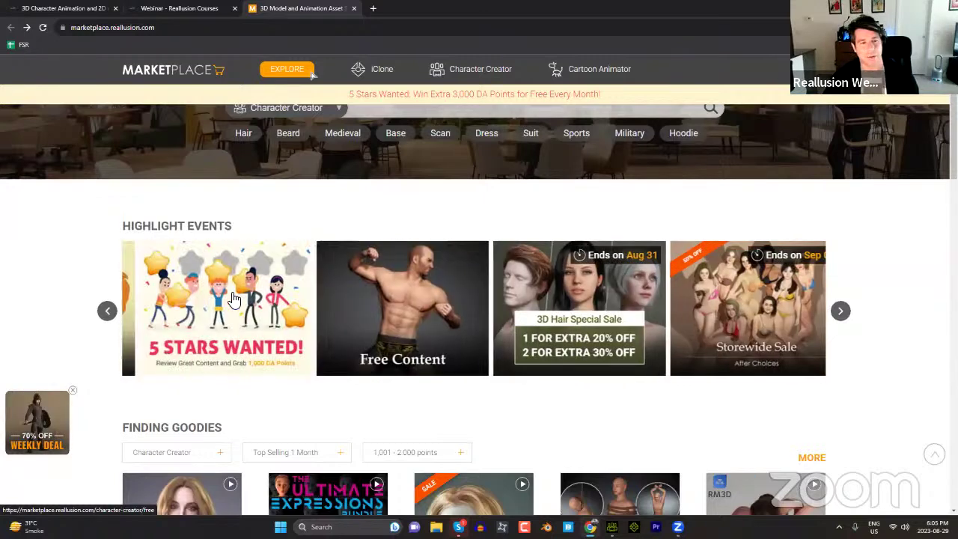
left_click(107, 311)
left_click(109, 311)
left_click(110, 311)
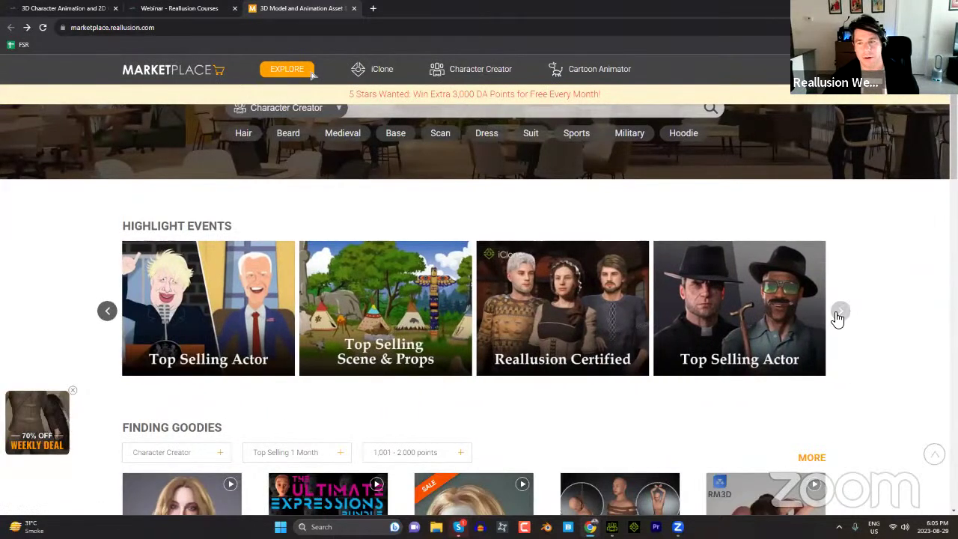
left_click(840, 312)
left_click(841, 313)
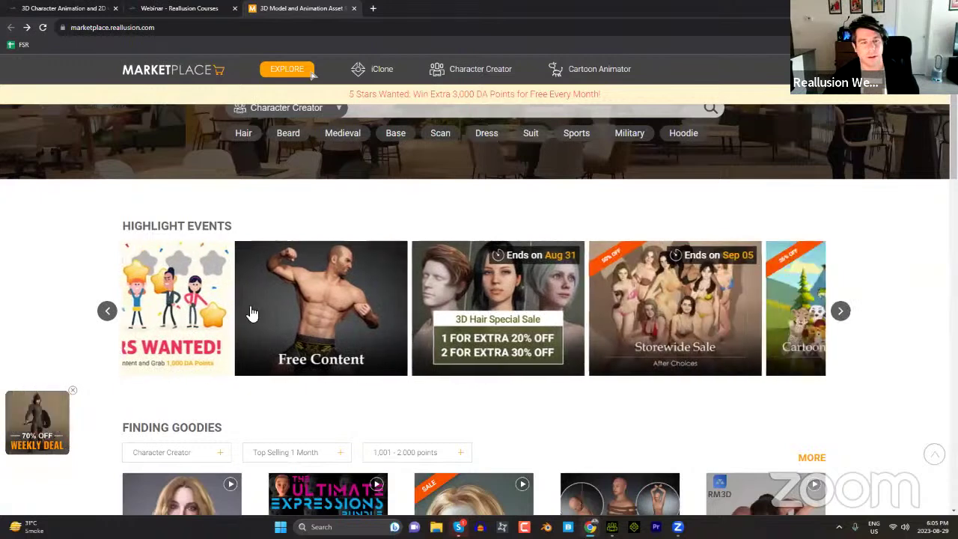
Step: Open the 3D Hair Special Sale page from the Highlight Events and select its web address
left_click(346, 326)
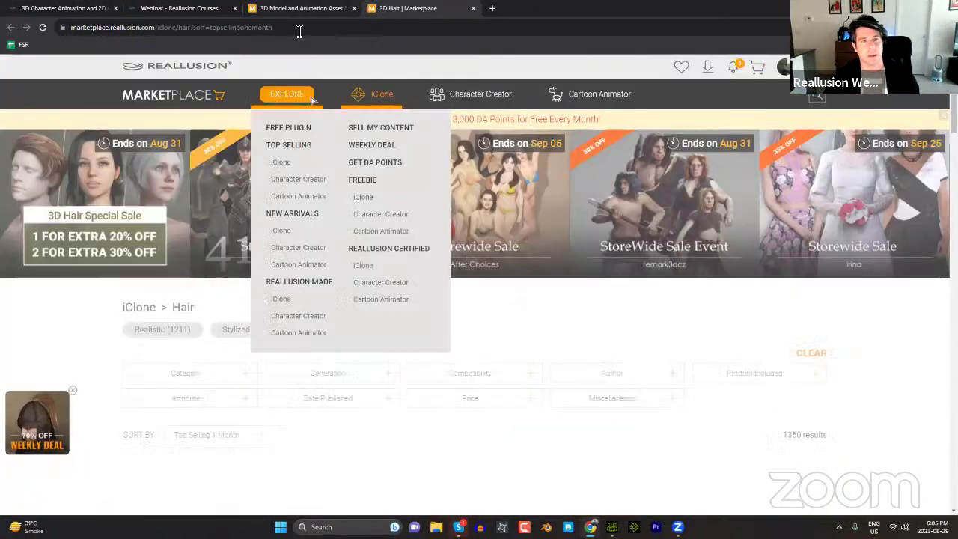
left_click(301, 28)
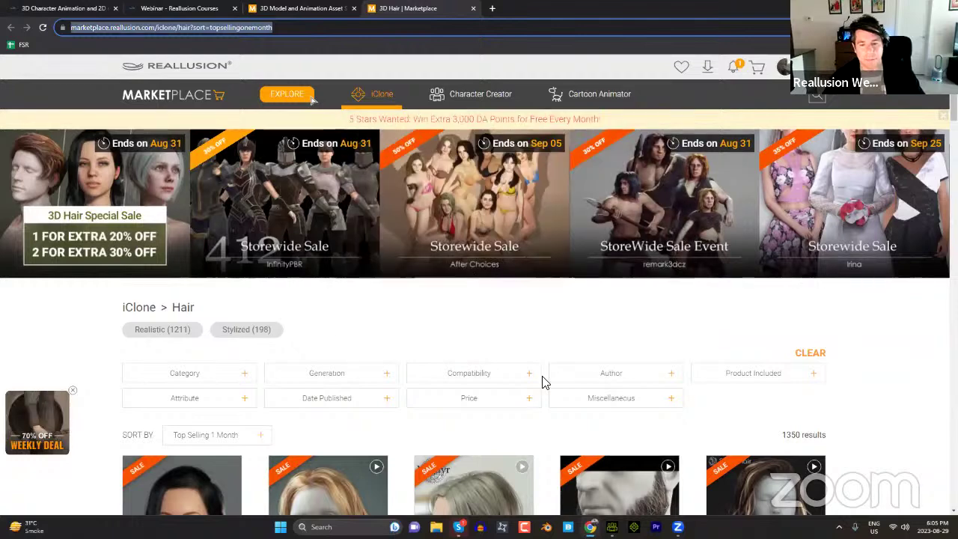
left_click(573, 427)
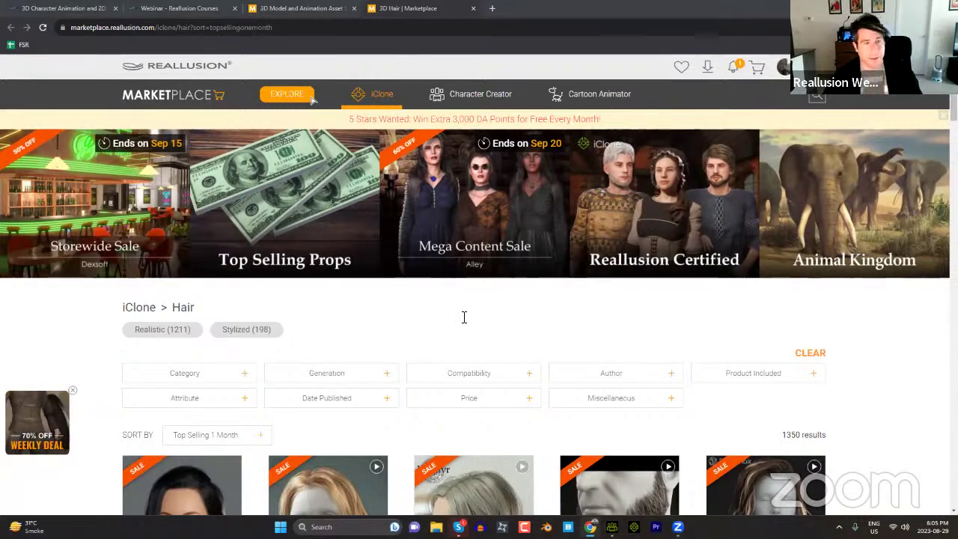
Step: Close the marketplace home page and the 3D Hair page, going back to the webinar page
left_click(185, 7)
left_click(261, 14)
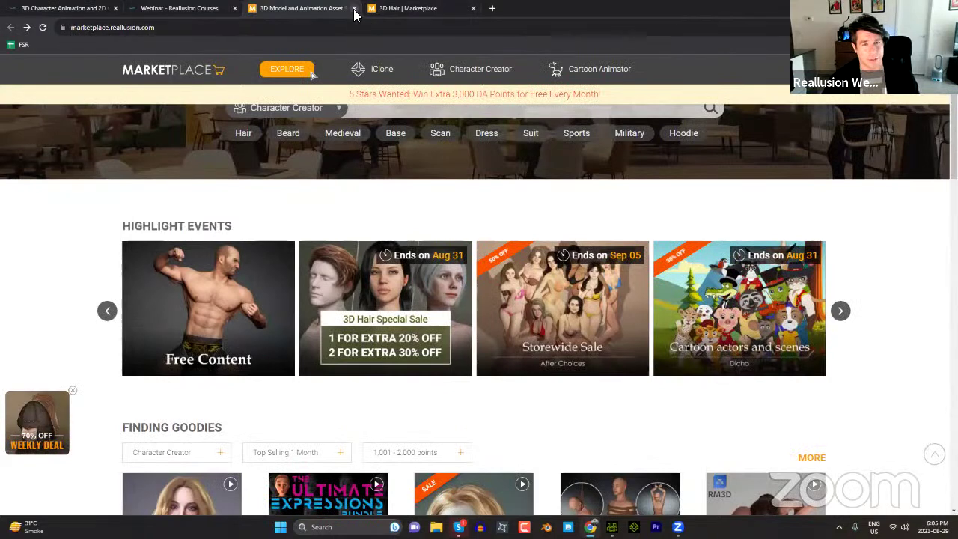
left_click(354, 9)
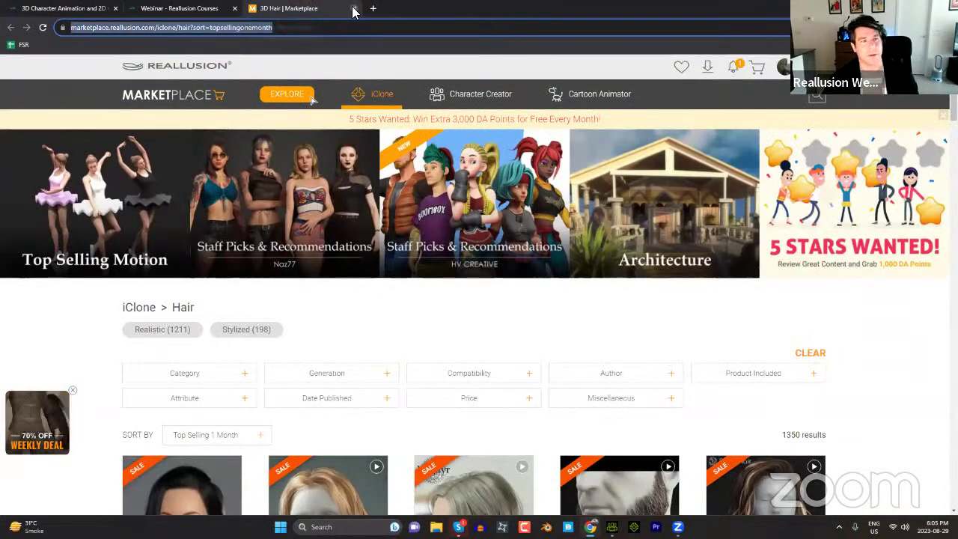
left_click(353, 9)
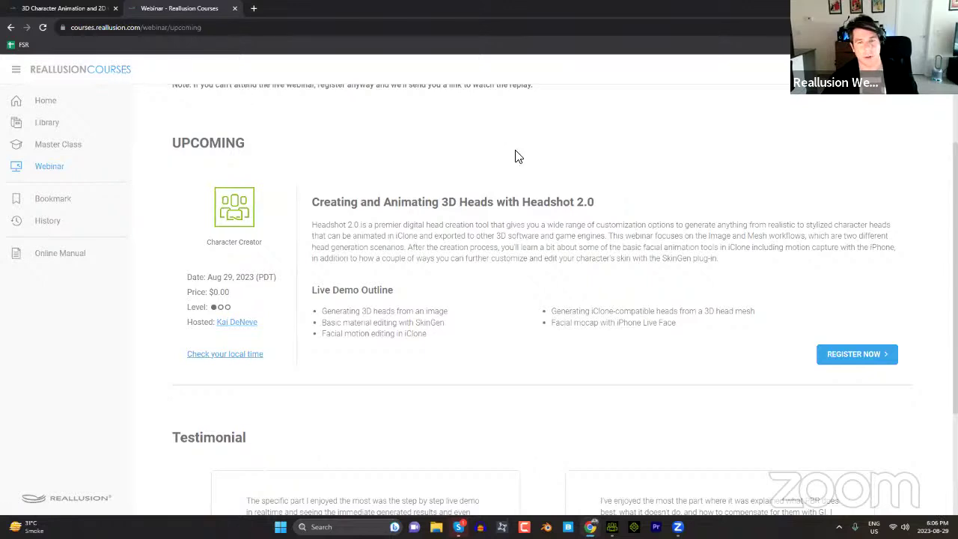
Step: View the Reallusion Courses home page, close it, and switch from the browser to Character Creator
left_click(62, 107)
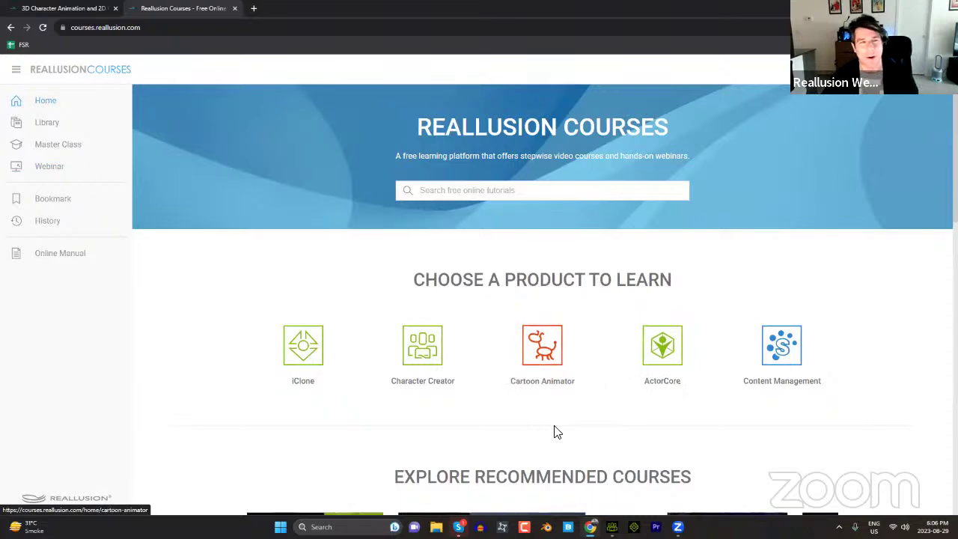
left_click(235, 9)
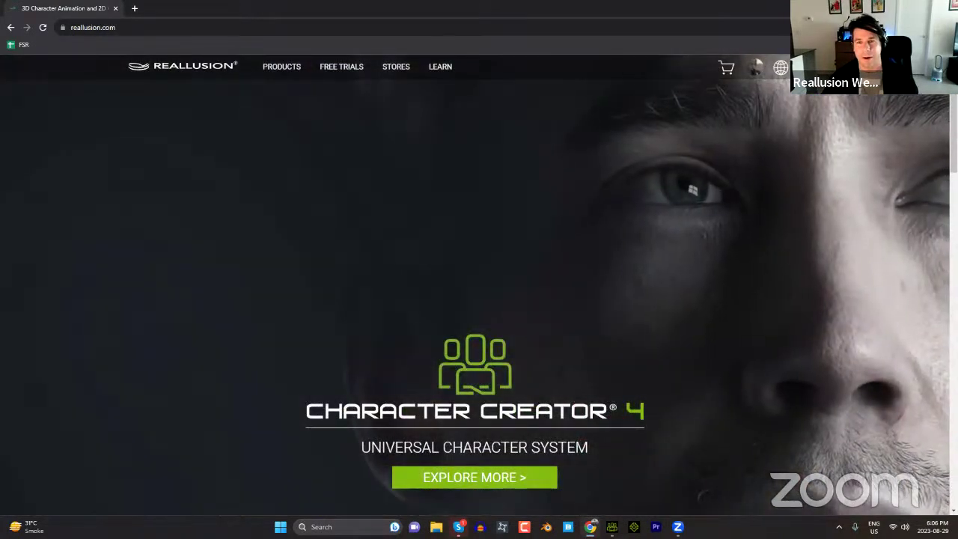
left_click(945, 8)
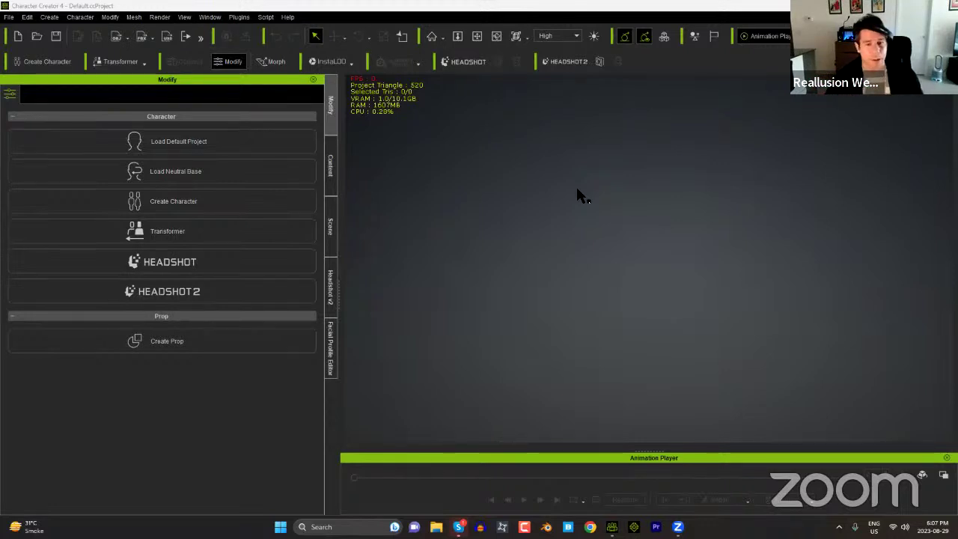
Step: Open the Headshot v2 plugin for creating a head
left_click(243, 294)
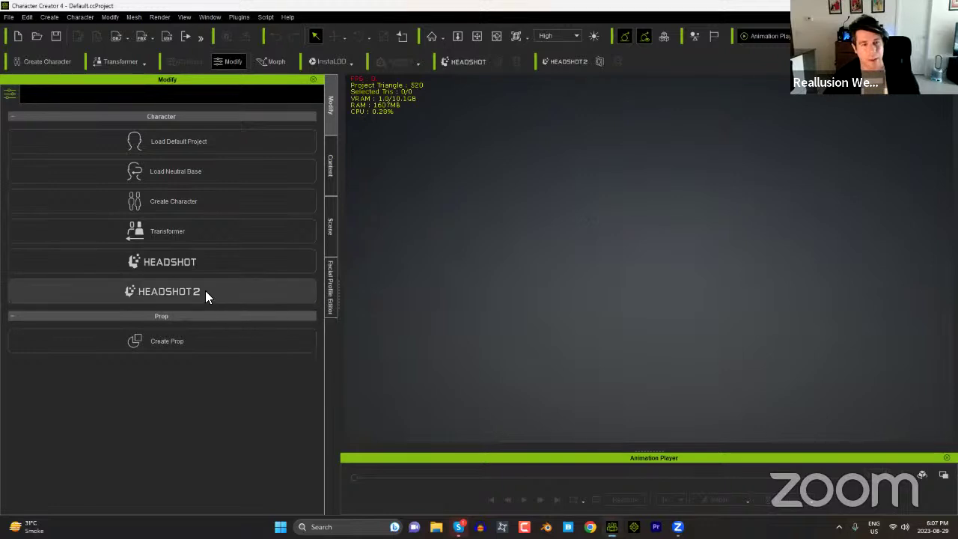
left_click(238, 17)
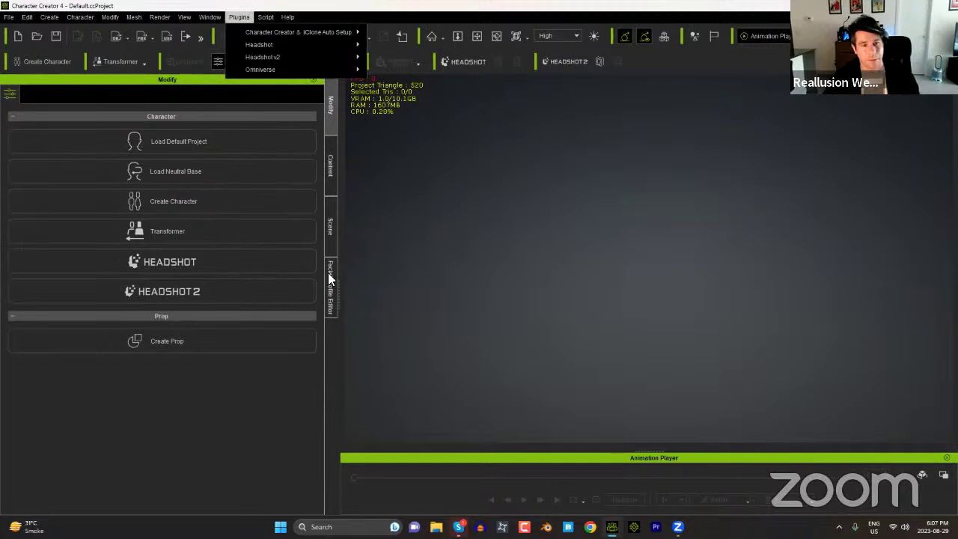
mouse_move(286, 60)
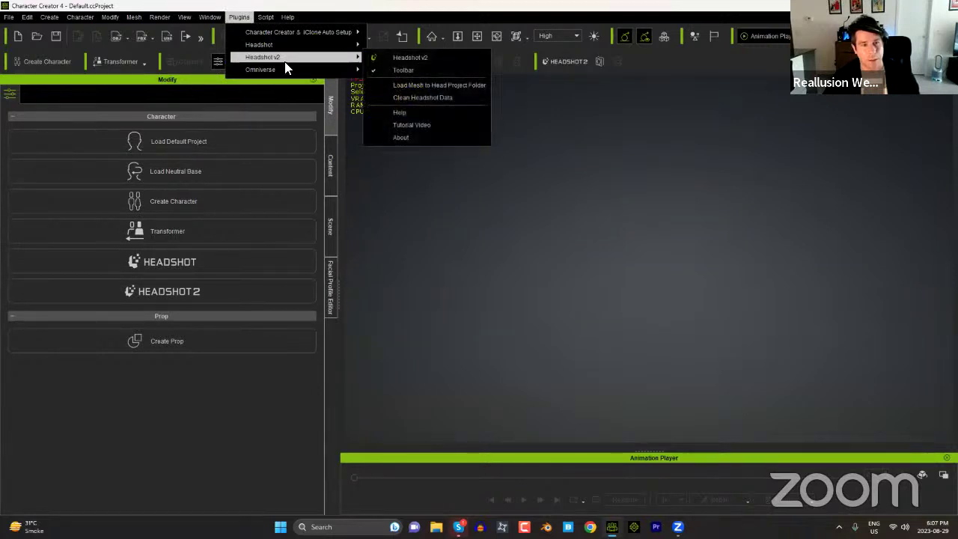
left_click(422, 58)
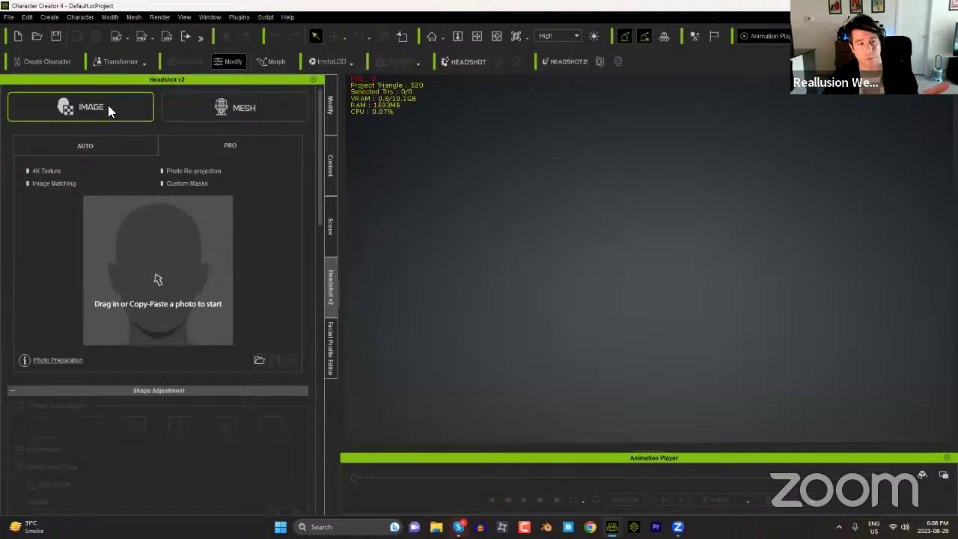
Step: Set Headshot v2 to the Image workflow in Pro mode
left_click(199, 107)
left_click(131, 105)
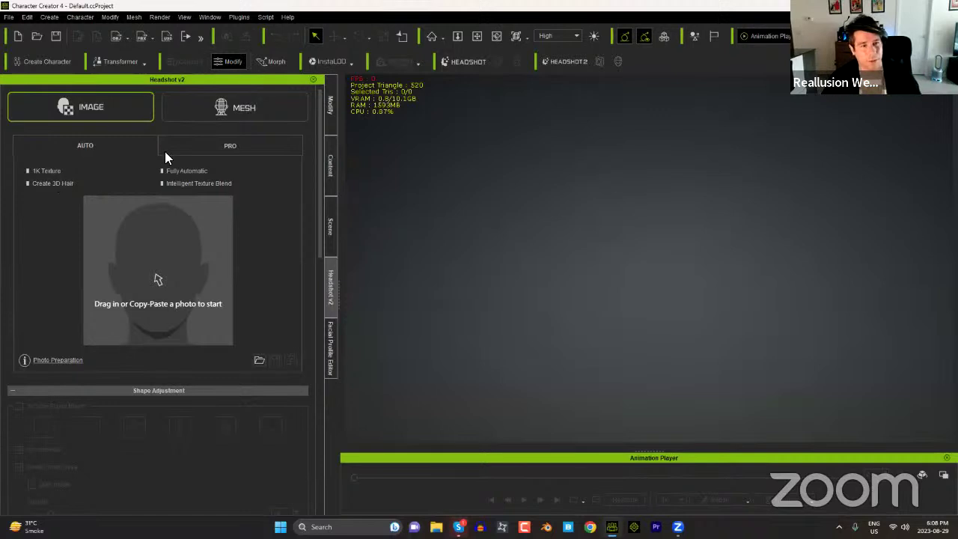
left_click(214, 146)
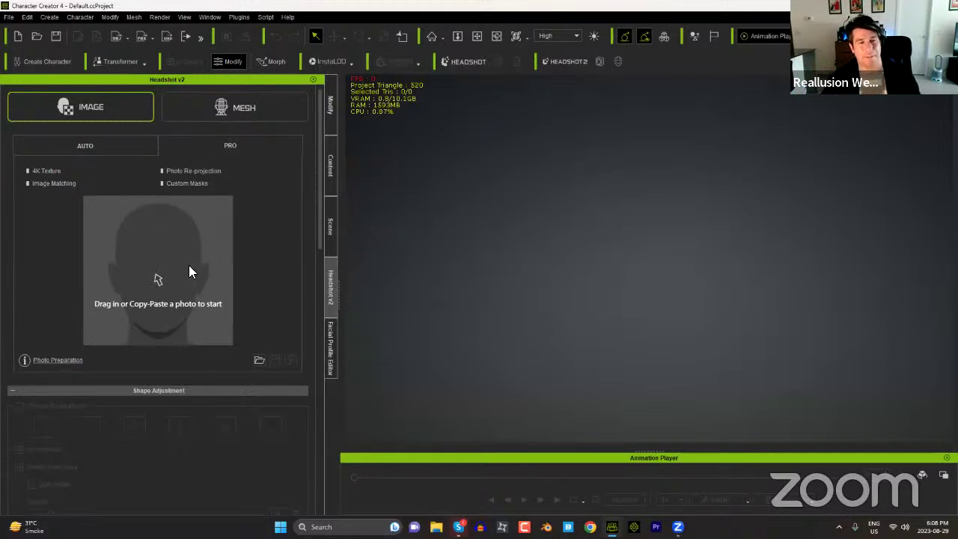
left_click(260, 361)
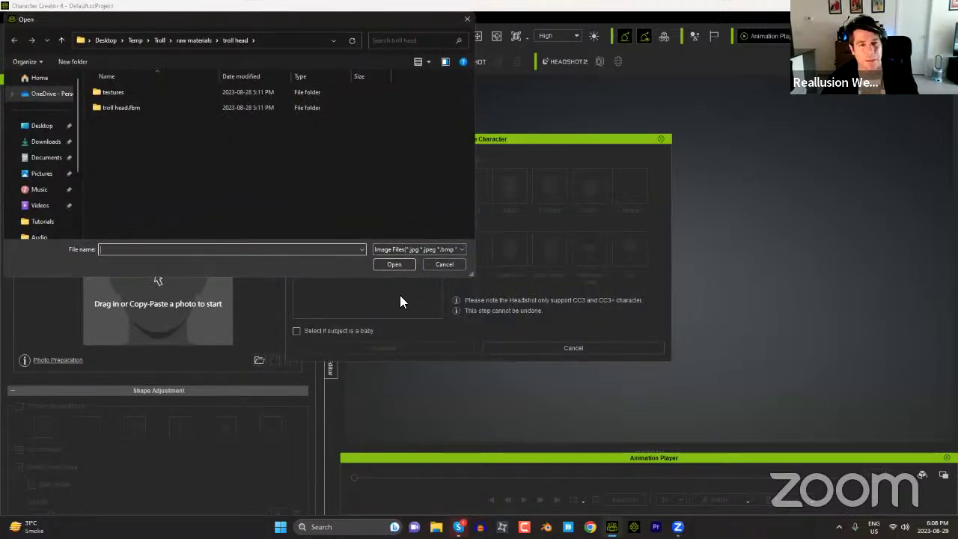
left_click(442, 265)
left_click(532, 347)
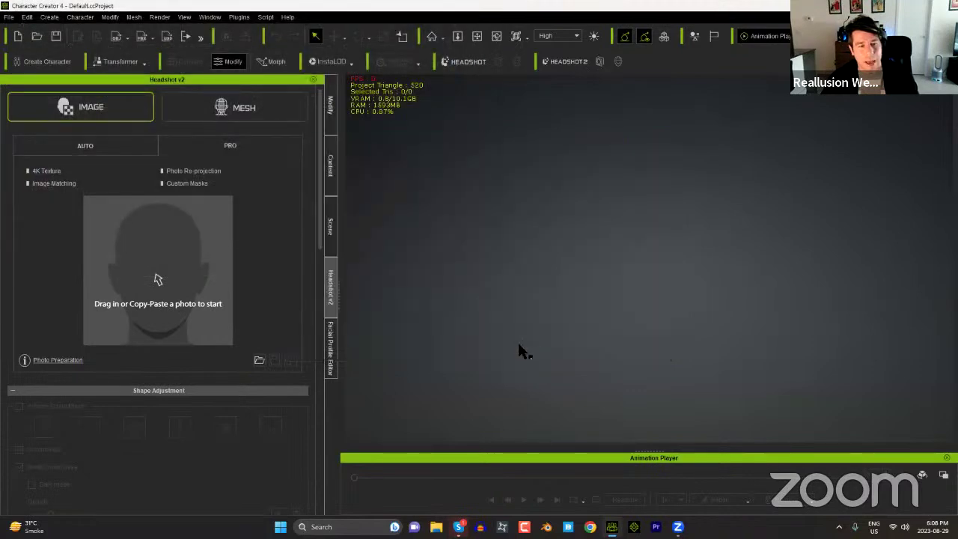
Step: Load photo 08 from the Desktop's Temp folder as the source image for the head
left_click(158, 280)
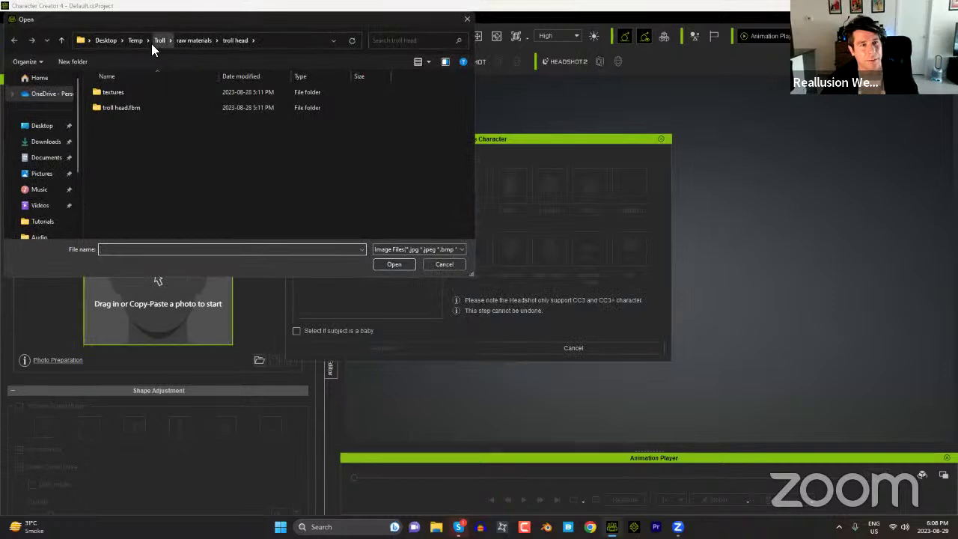
left_click(135, 40)
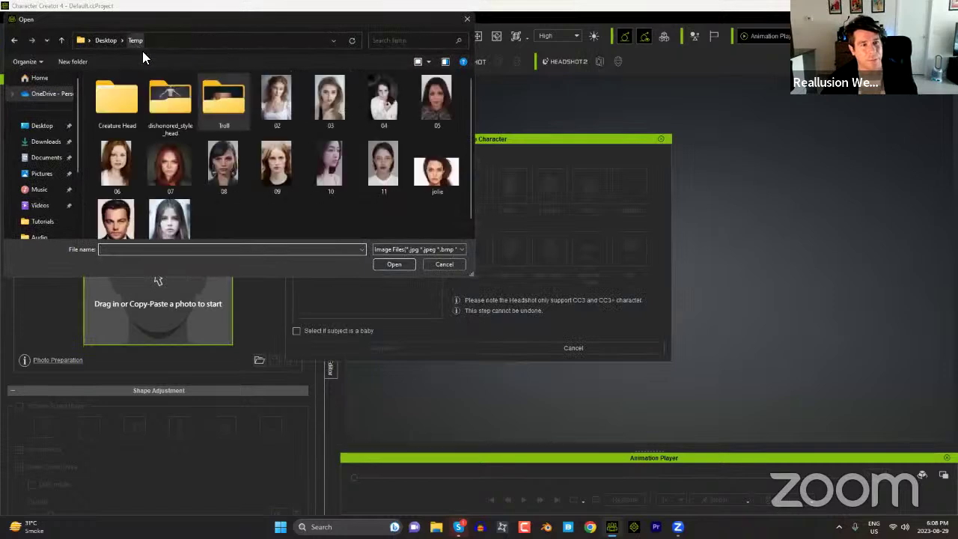
left_click(221, 171)
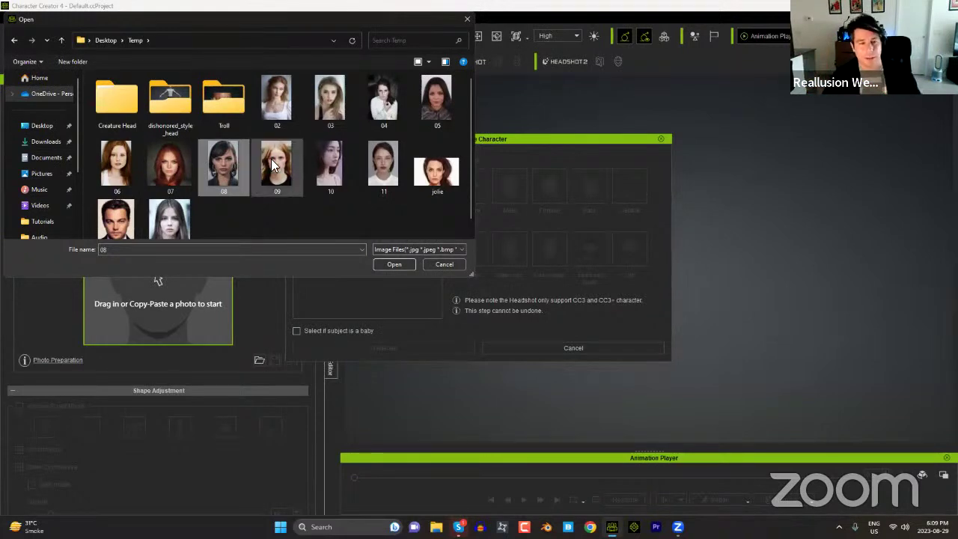
left_click(401, 263)
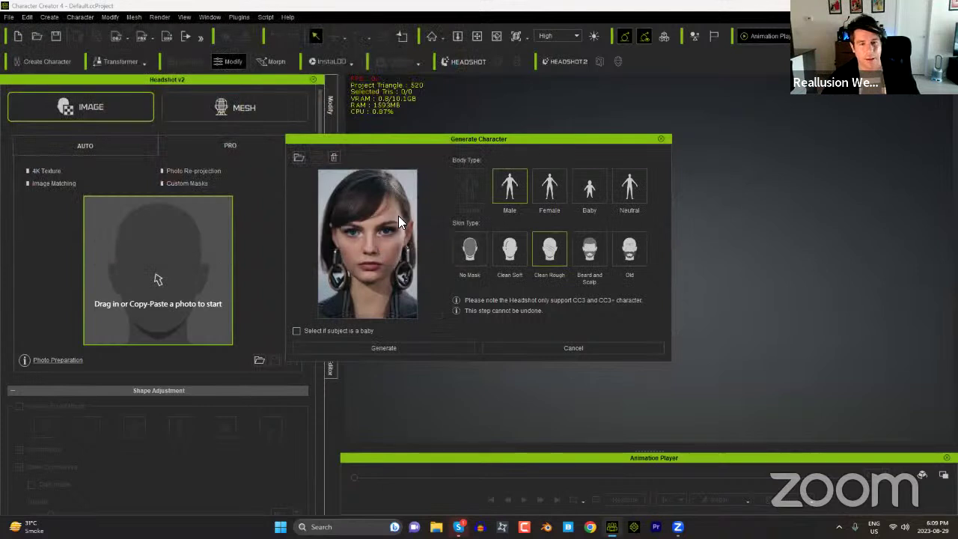
Step: Generate the character from the loaded photo with the Female body type and the No Mask skin type
mouse_move(382, 224)
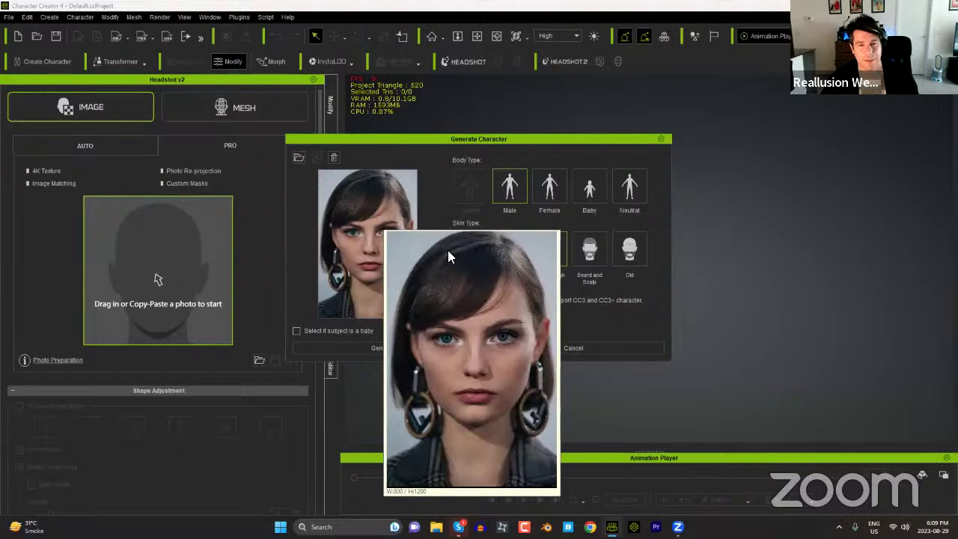
left_click(556, 195)
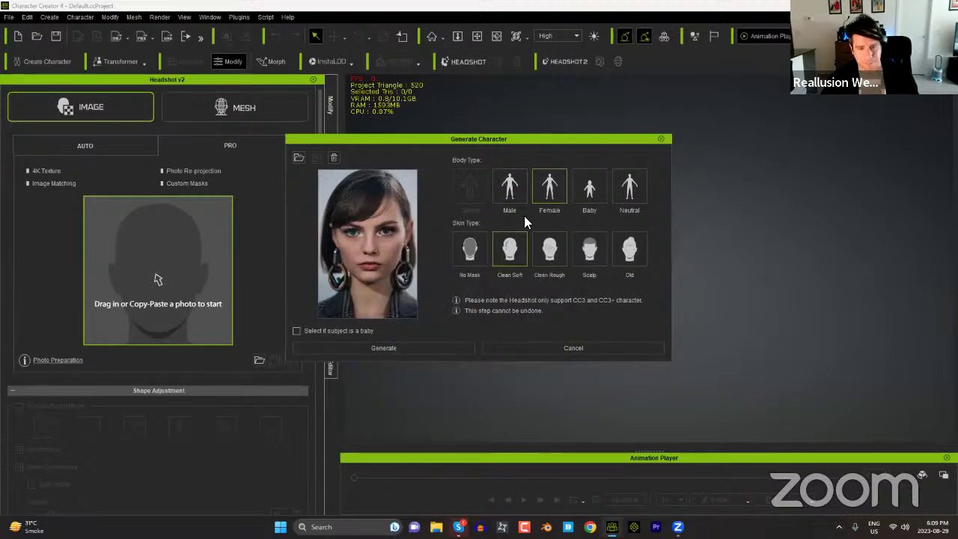
left_click(474, 247)
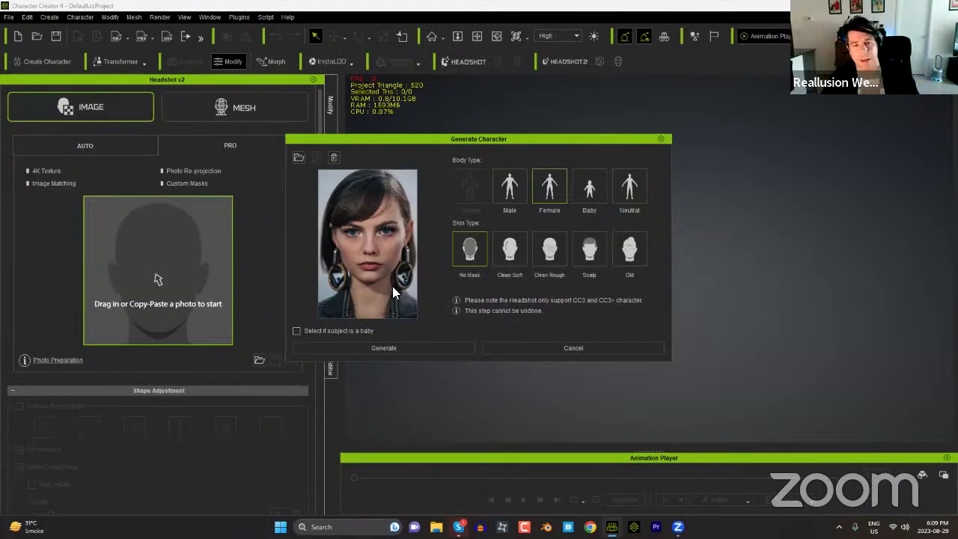
left_click(383, 347)
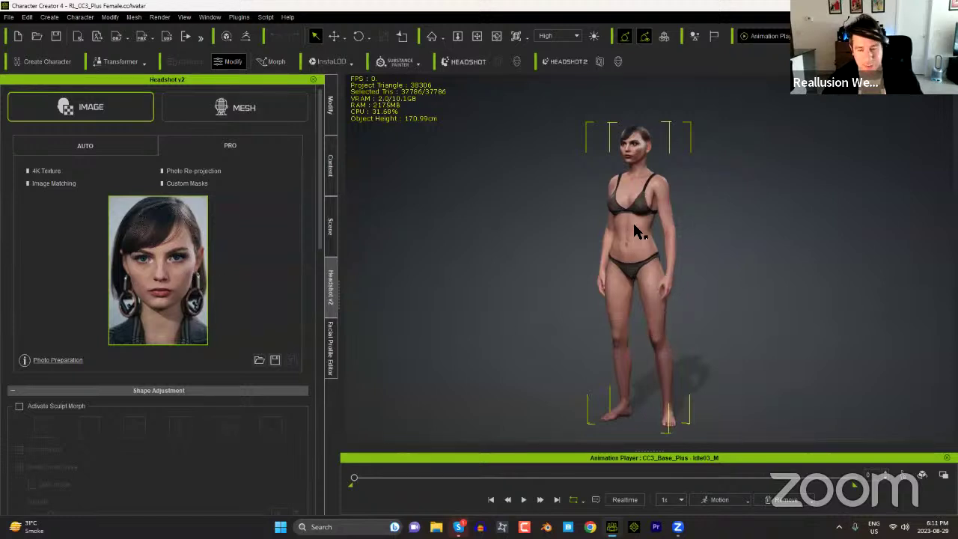
Step: Activate Sculpt Morph for the generated head and turn off the display of its control area
key("z")
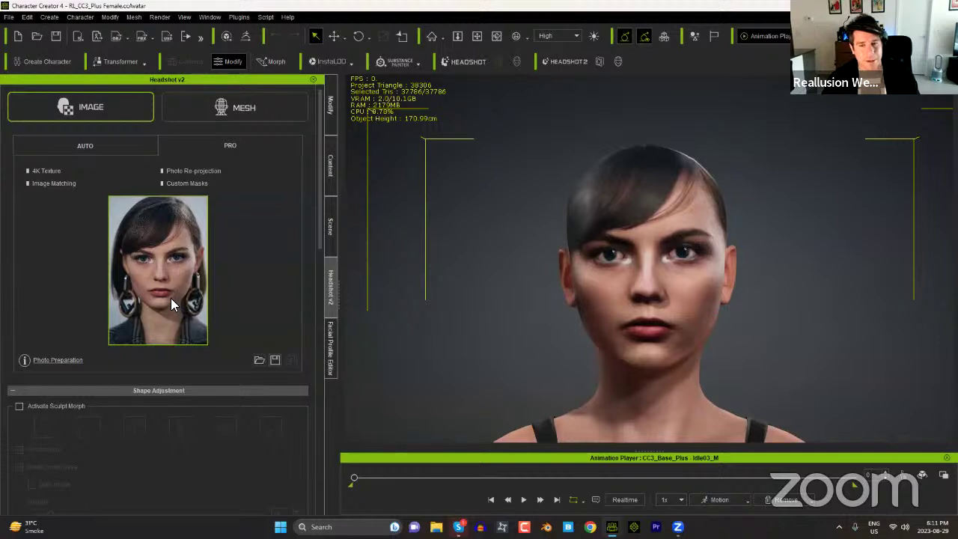
mouse_move(171, 298)
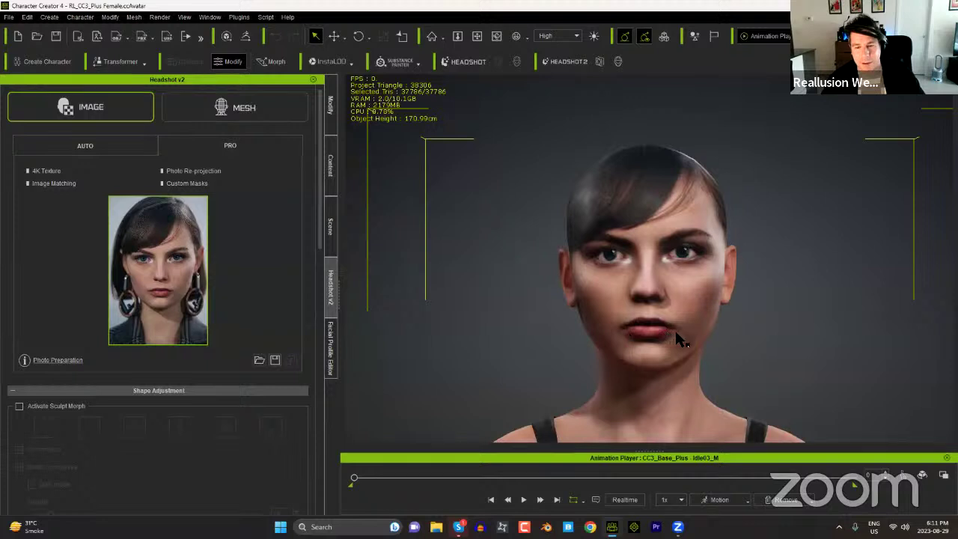
middle_click_drag(666, 340, 643, 284)
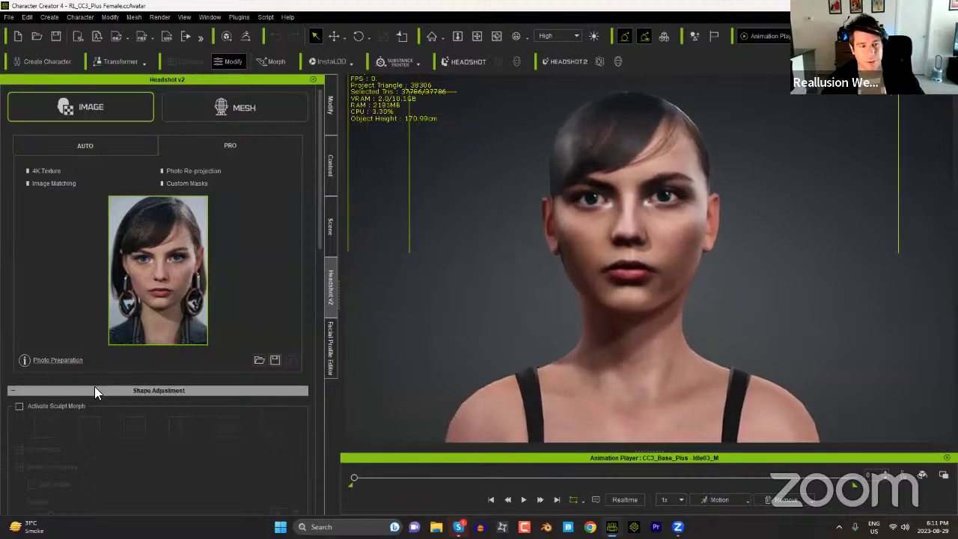
scroll(113, 392, "down", 2)
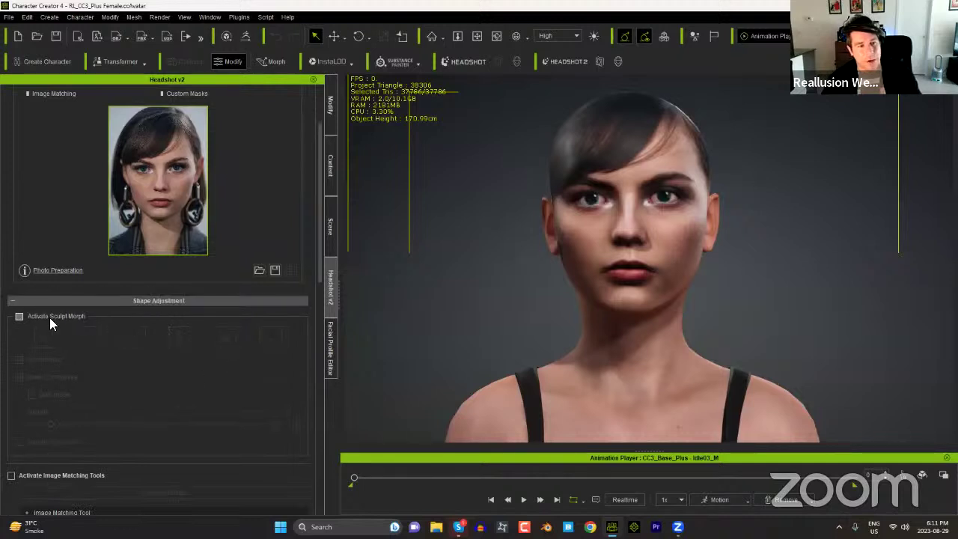
left_click(18, 318)
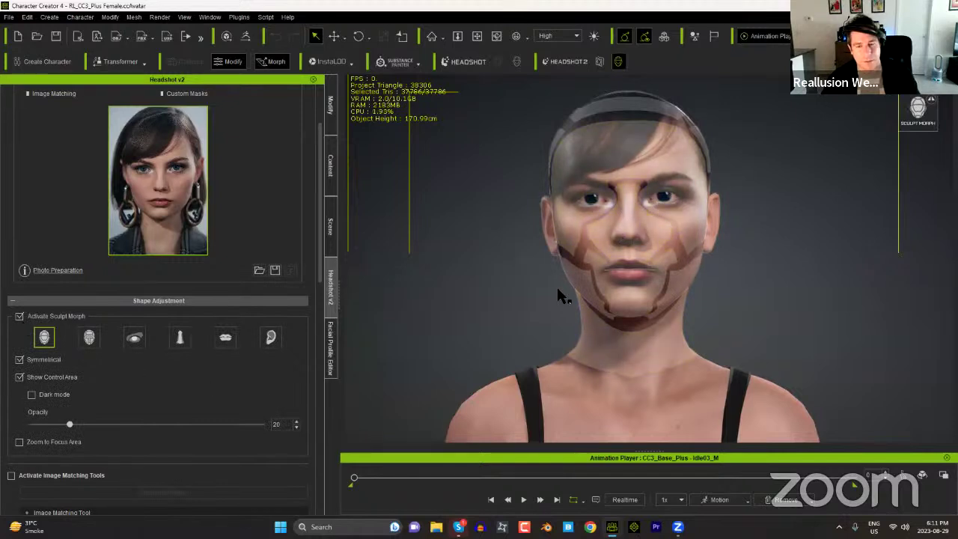
left_click(20, 377)
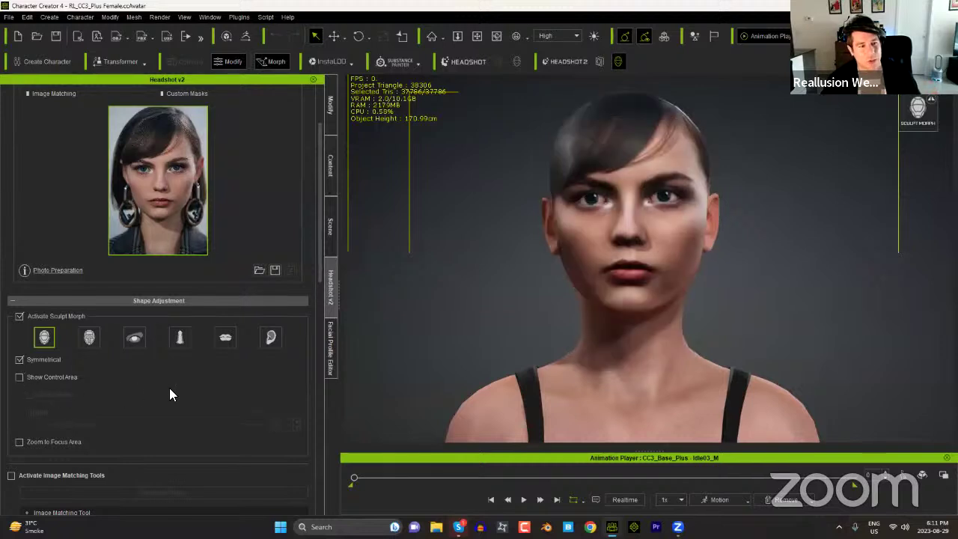
Step: Activate the Image Matching Tools for the head and expand their photo overlay settings
scroll(166, 395, "down", 3)
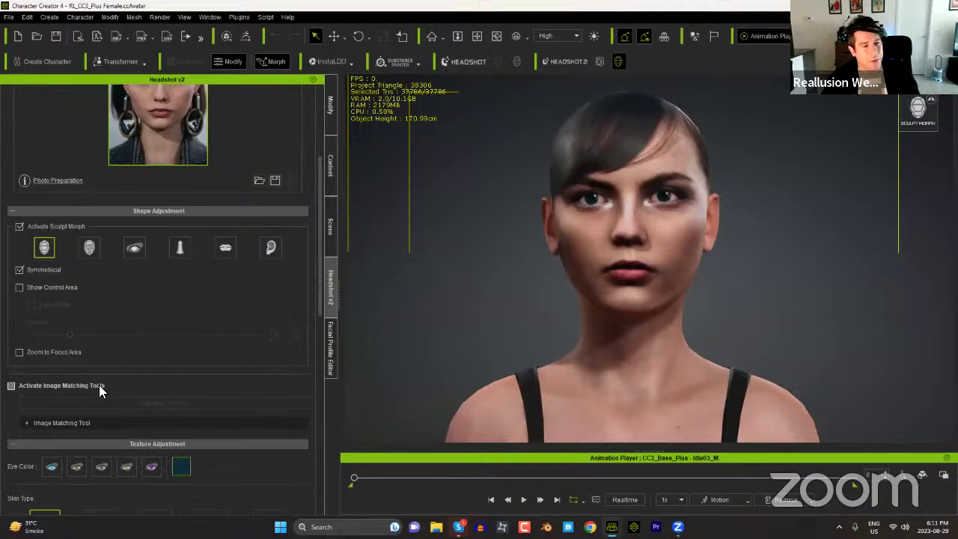
left_click(11, 386)
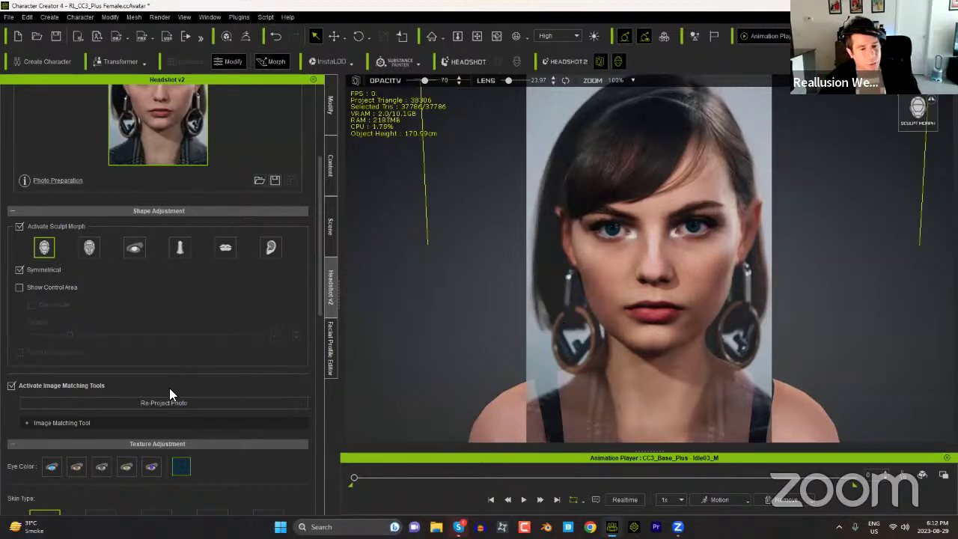
left_click(72, 422)
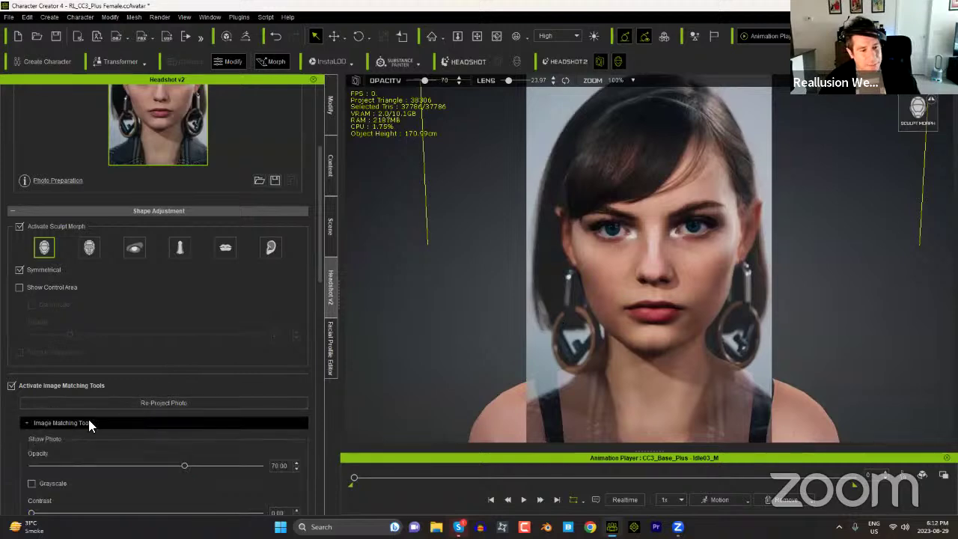
Step: Lower the photo overlay's opacity to 10 and compare the head's mouth and jaw with the photo up close
scroll(629, 321, "up", 12)
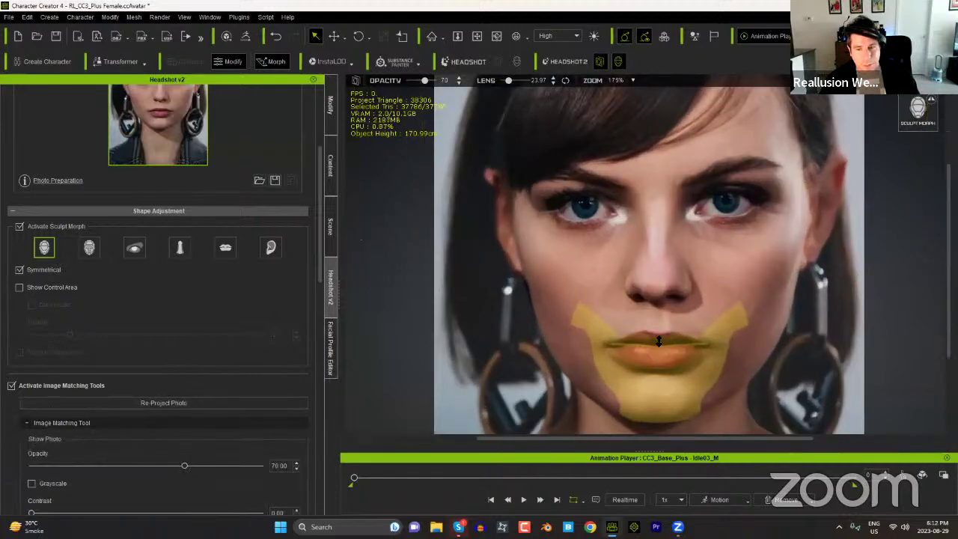
scroll(688, 344, "up", 3)
middle_click_drag(782, 366, 748, 246)
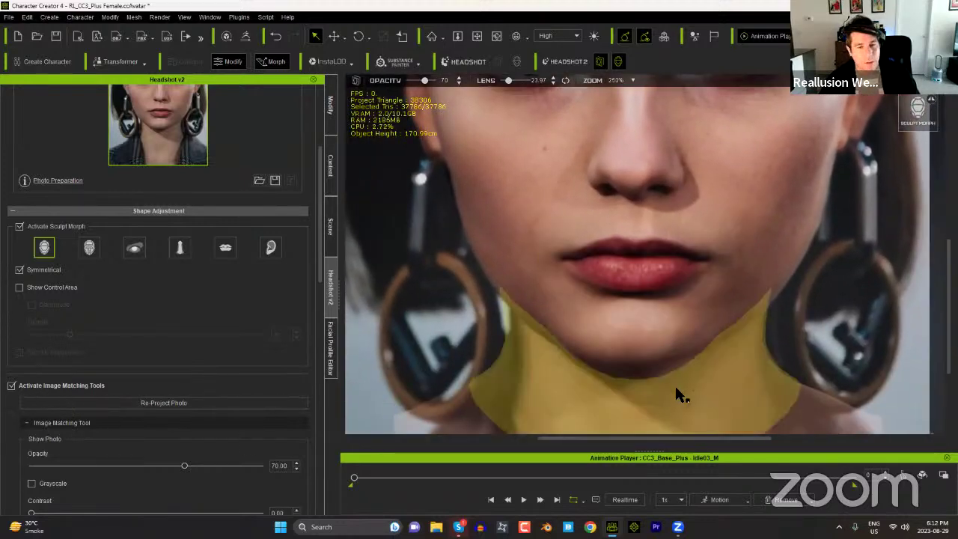
scroll(662, 322, "up", 2)
scroll(658, 321, "up", 4)
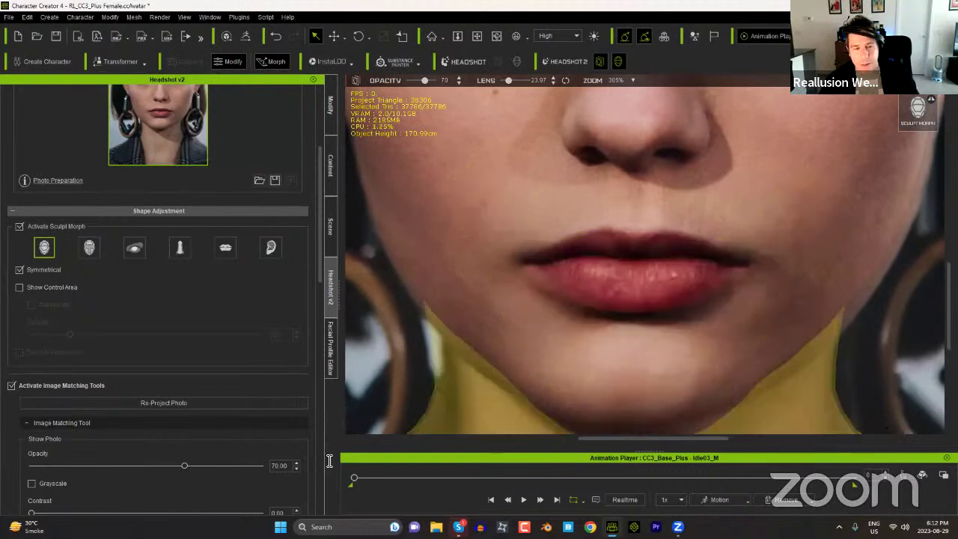
left_click_drag(183, 465, 15, 464)
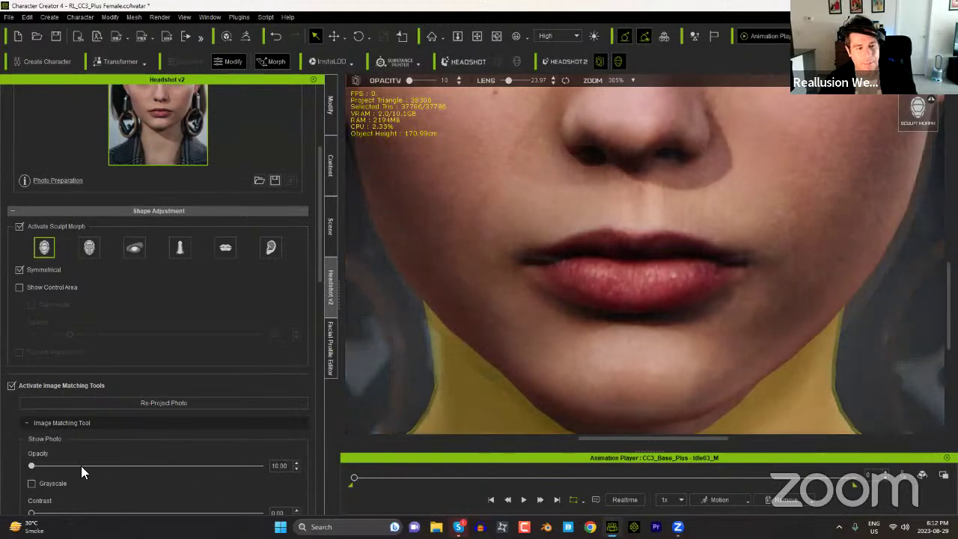
left_click_drag(36, 466, 16, 468)
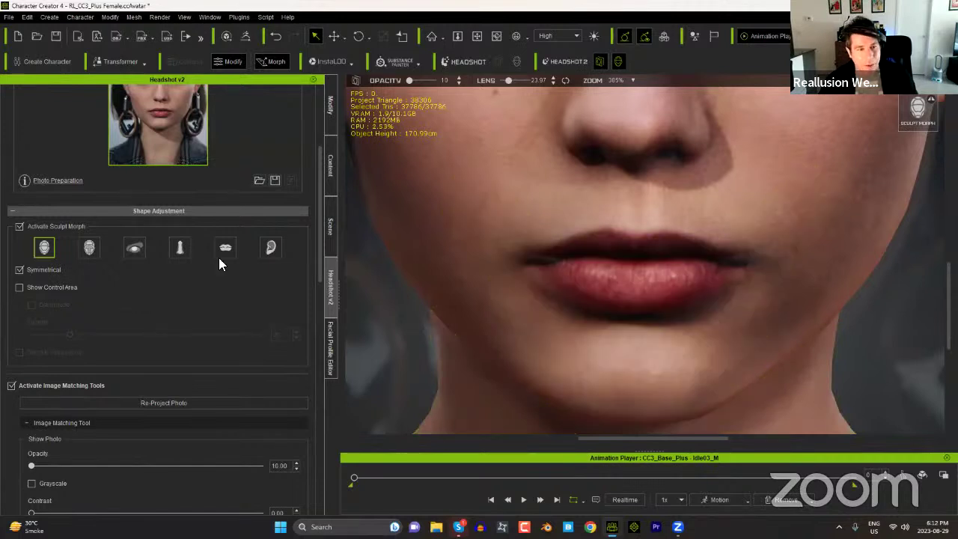
Step: Sculpt the mouth to a Mouth Width of 3 and a Mouth Corner Height of -100, checking it against the photo overlay
left_click(225, 253)
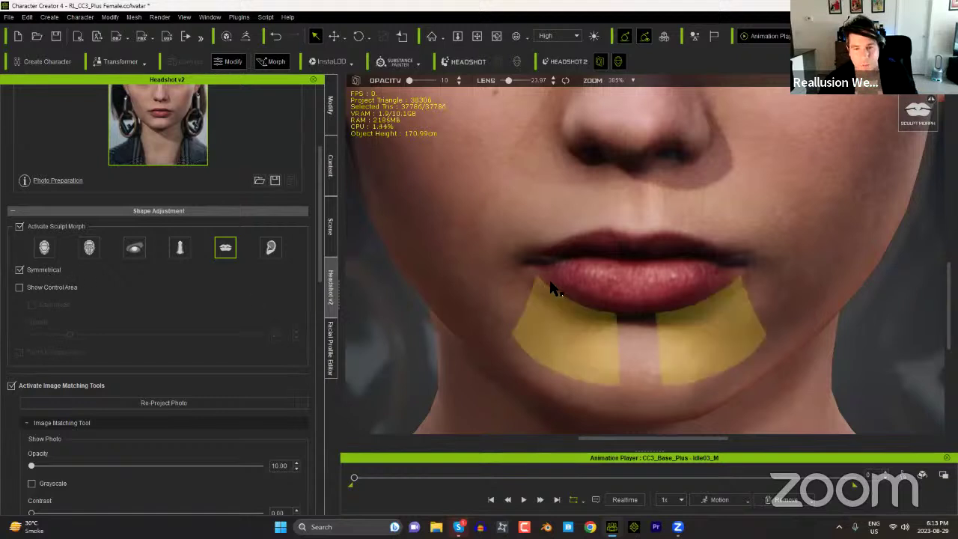
mouse_move(544, 262)
left_mouse_down()
mouse_move(532, 272)
mouse_move(510, 358)
left_mouse_up()
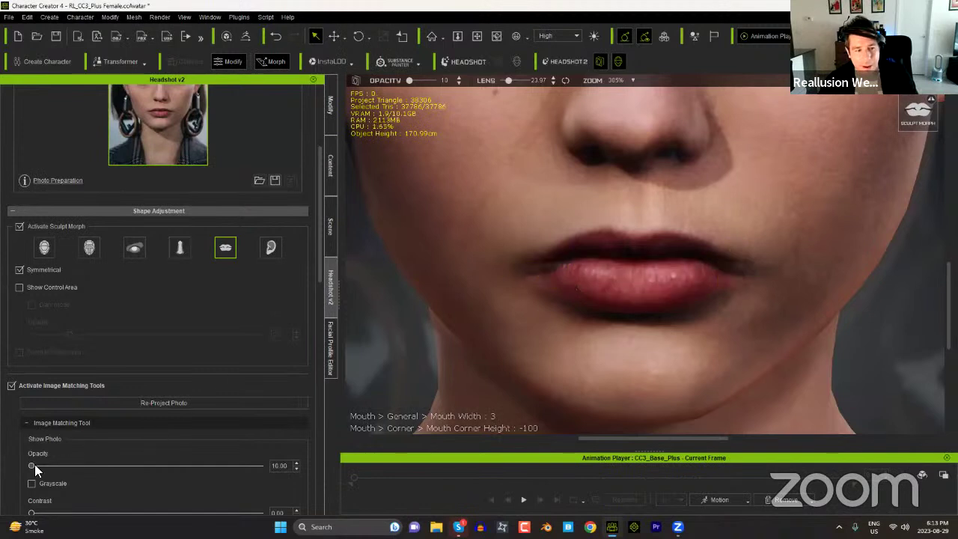
mouse_move(33, 465)
left_mouse_down()
mouse_move(124, 467)
mouse_move(32, 464)
left_mouse_up()
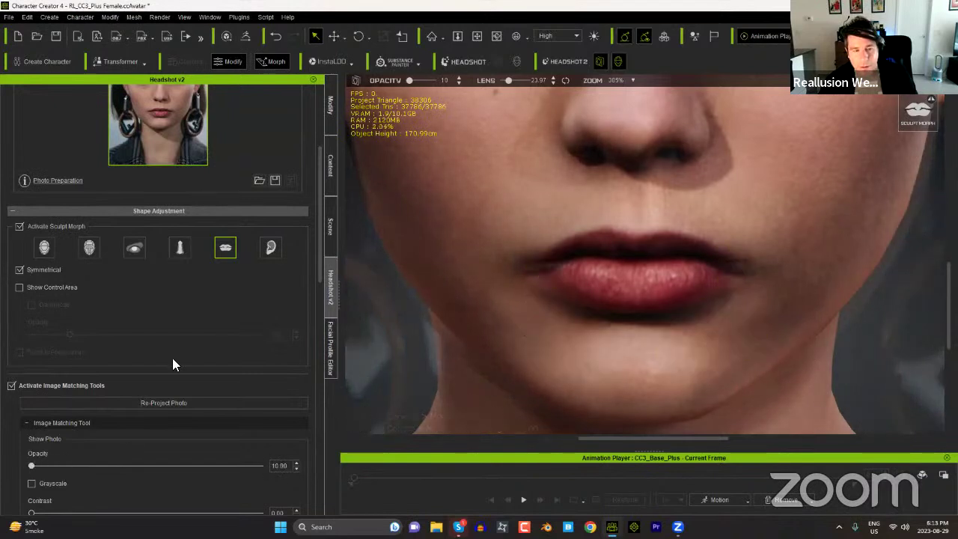
mouse_move(33, 465)
left_mouse_down()
mouse_move(155, 467)
mouse_move(21, 468)
mouse_move(111, 474)
mouse_move(13, 478)
mouse_move(131, 487)
mouse_move(31, 482)
left_mouse_up()
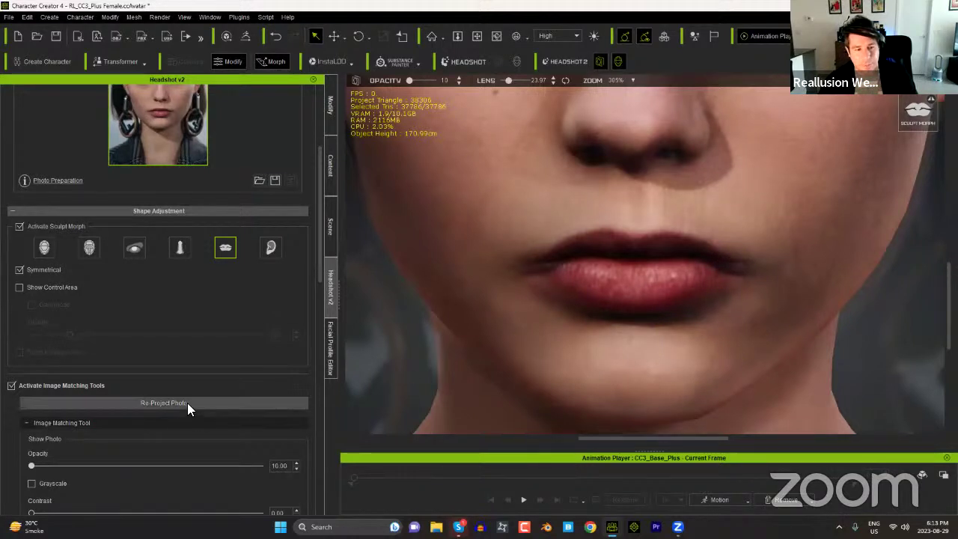
Step: Re-project the photo onto the reshaped head and compare the mouth with the overlay
left_click(165, 404)
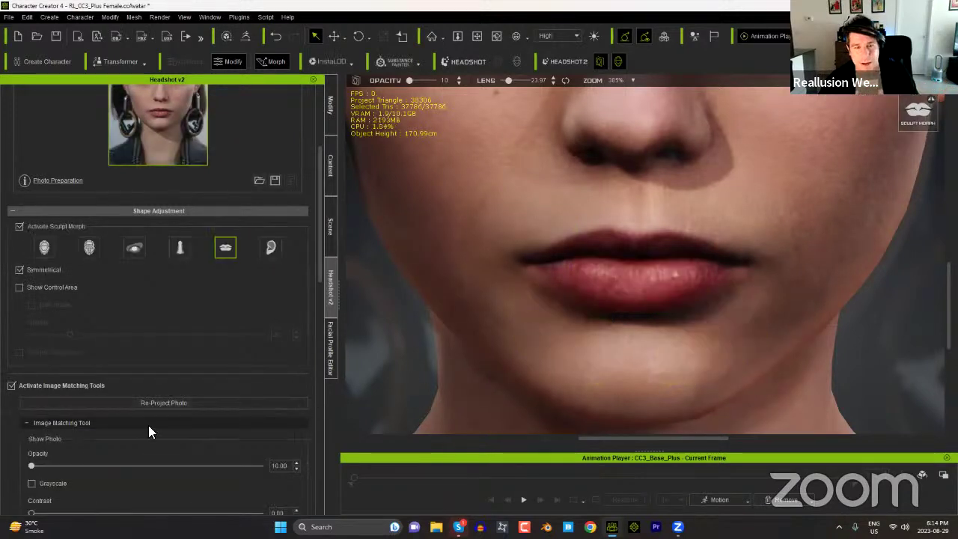
left_click_drag(31, 465, 12, 487)
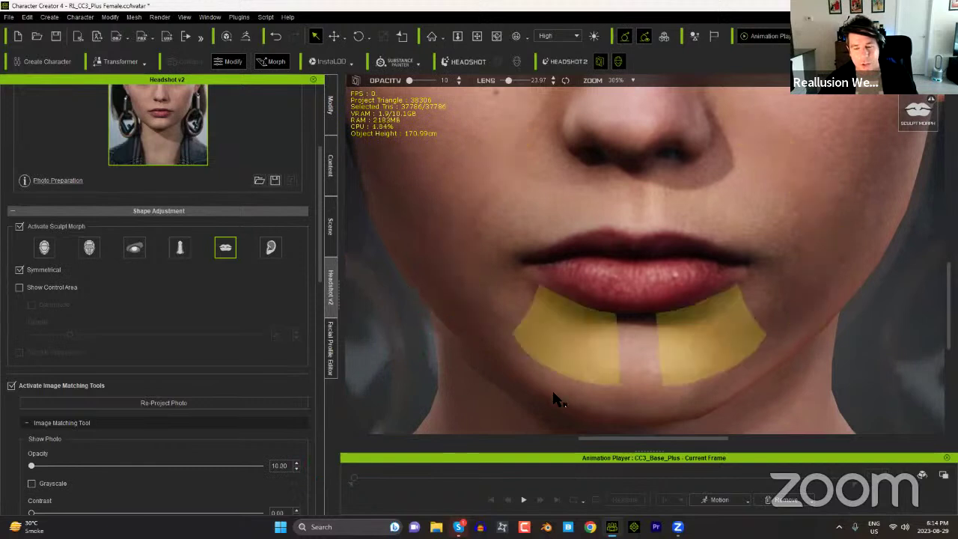
Step: Switch Sculpt Morph to the whole head and widen the jaw to a Jaw Width of 18
left_click(43, 247)
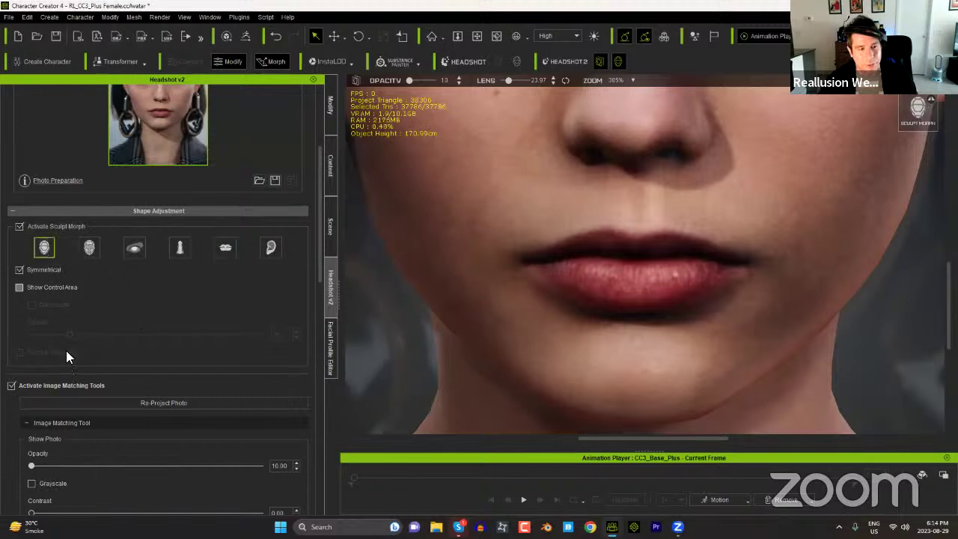
left_click_drag(31, 465, 28, 485)
left_click_drag(458, 335, 444, 343)
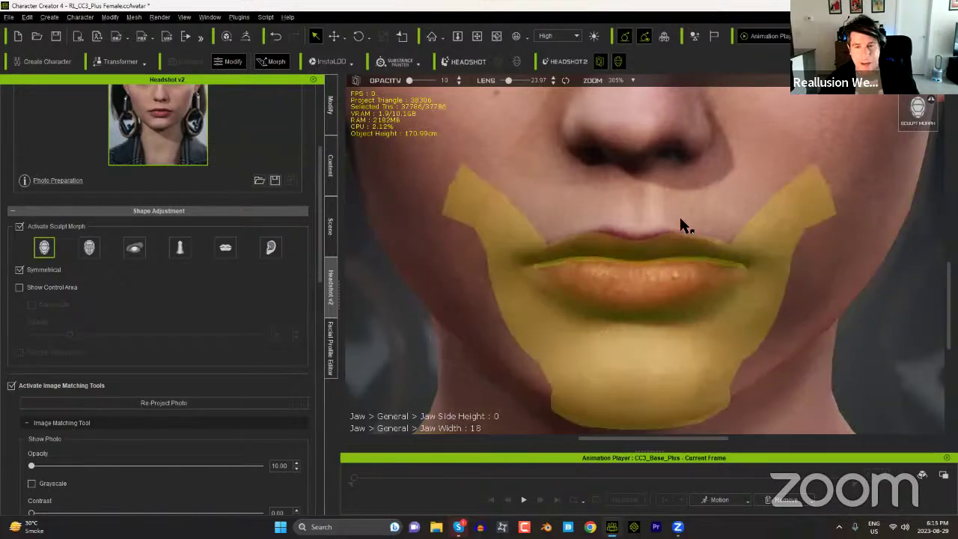
Step: Turn off symmetrical sculpting and switch Sculpt Morph to the eye region
middle_click_drag(681, 224, 637, 399)
middle_click_drag(656, 292, 743, 334)
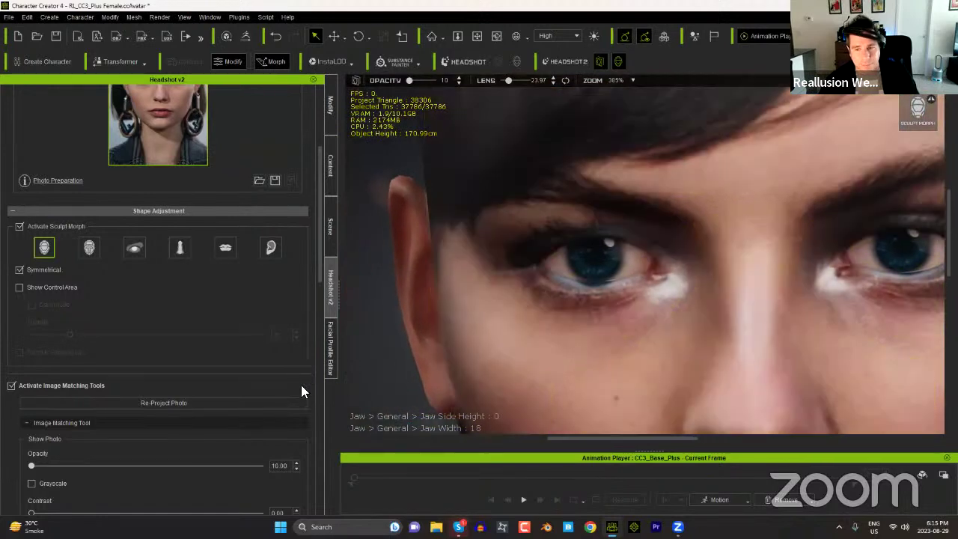
middle_click_drag(680, 350, 529, 336)
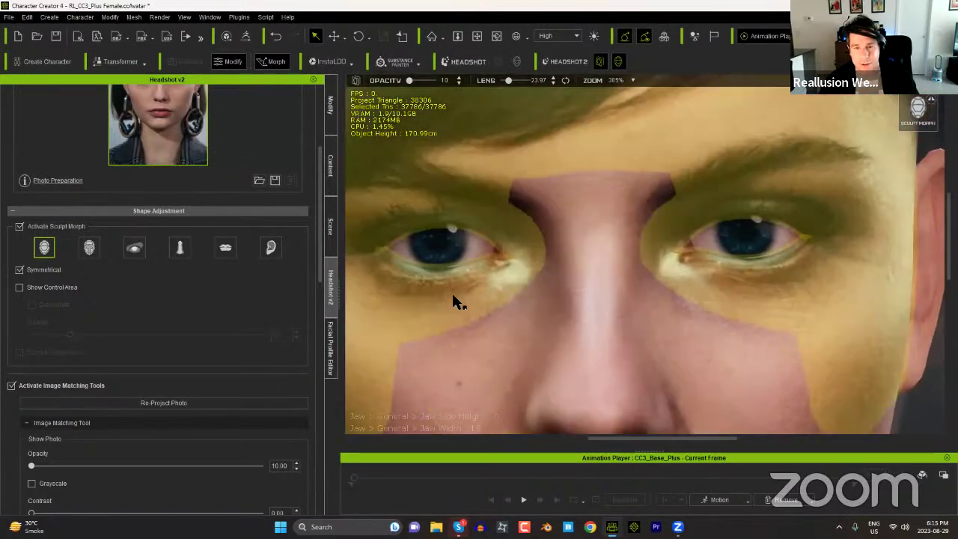
left_click(19, 270)
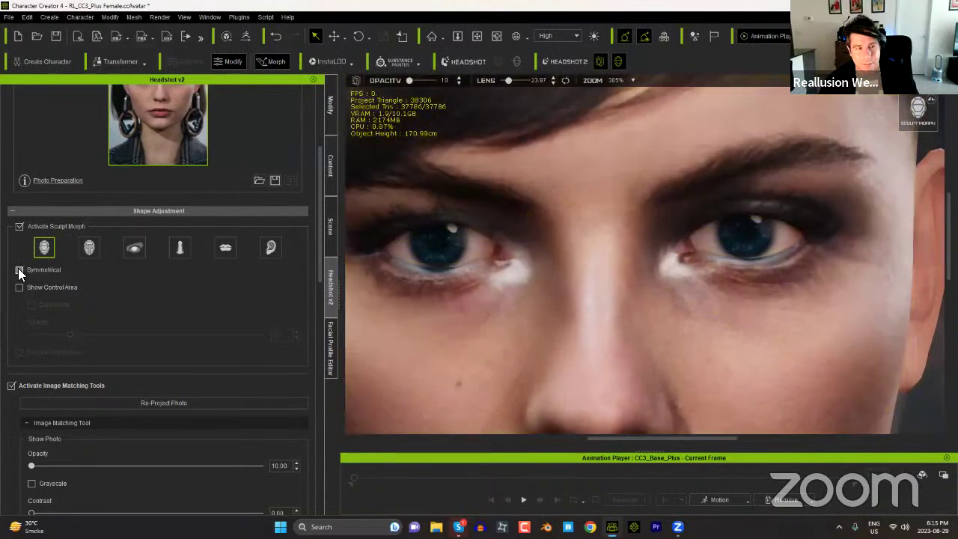
left_click(135, 251)
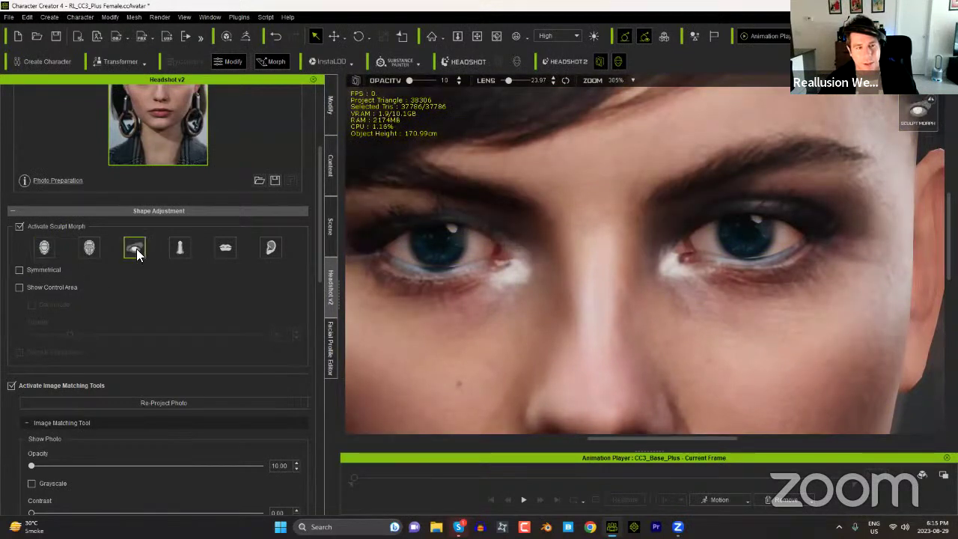
Step: Sculpt the right eye's upper eyelid to Inner Crease Angle 90 and Upper Inner Curve 100, comparing it with the photo overlay
scroll(521, 319, "up", 3)
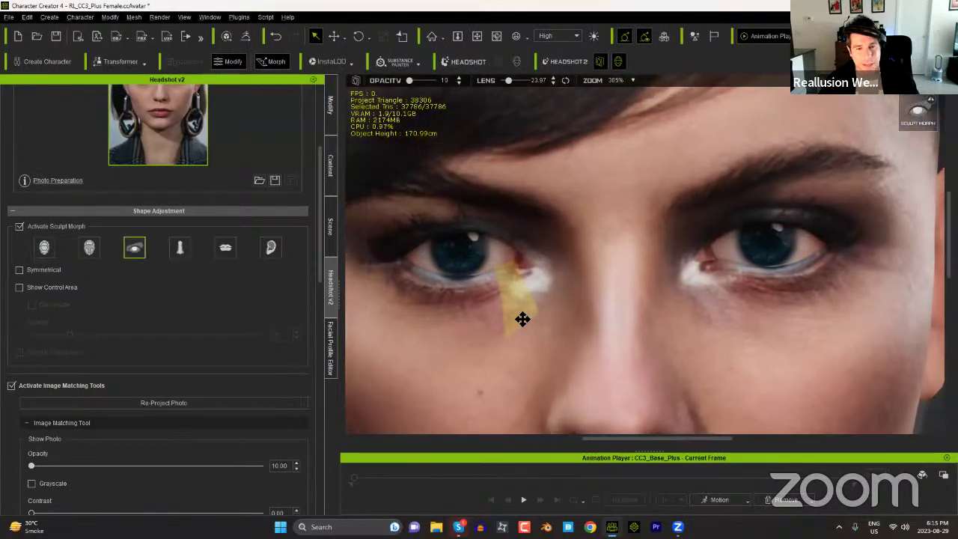
scroll(618, 314, "up", 5)
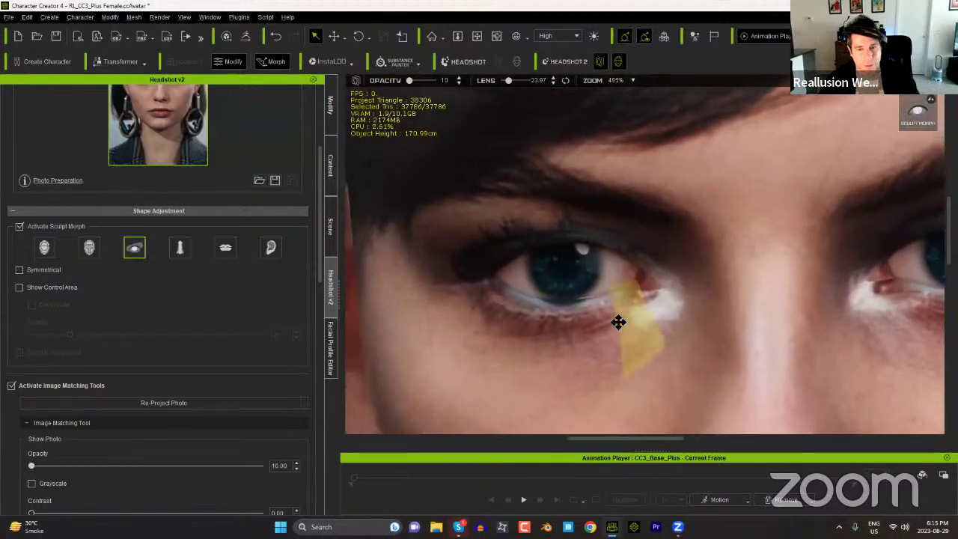
middle_click_drag(632, 288, 629, 258)
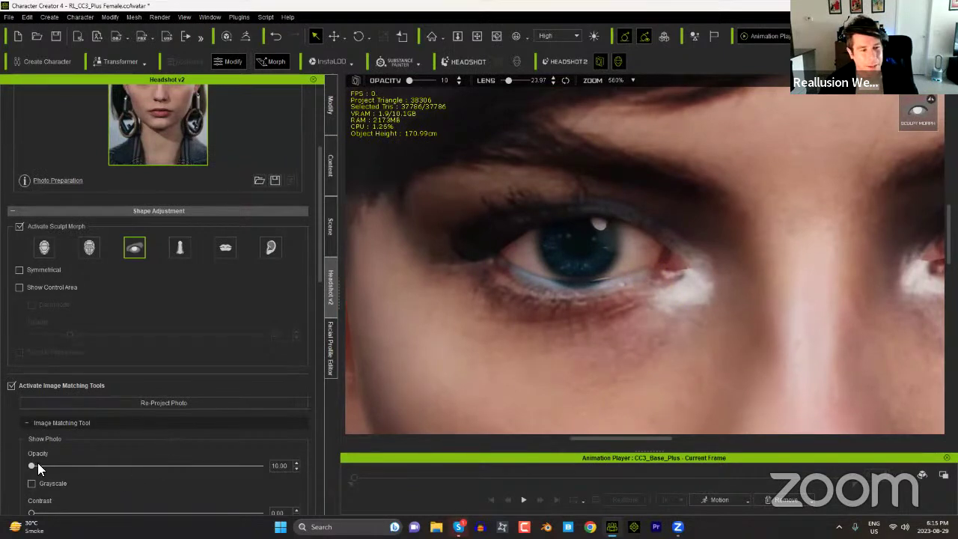
mouse_move(33, 465)
left_mouse_down()
mouse_move(218, 465)
mouse_move(24, 472)
mouse_move(259, 472)
mouse_move(13, 466)
mouse_move(92, 461)
mouse_move(5, 466)
mouse_move(239, 457)
mouse_move(25, 467)
left_mouse_up()
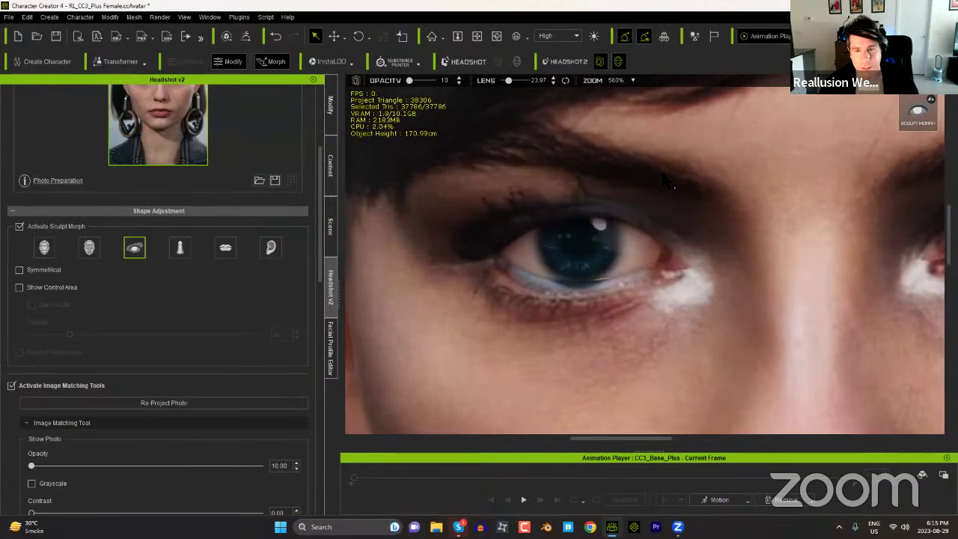
left_click_drag(659, 186, 593, 292)
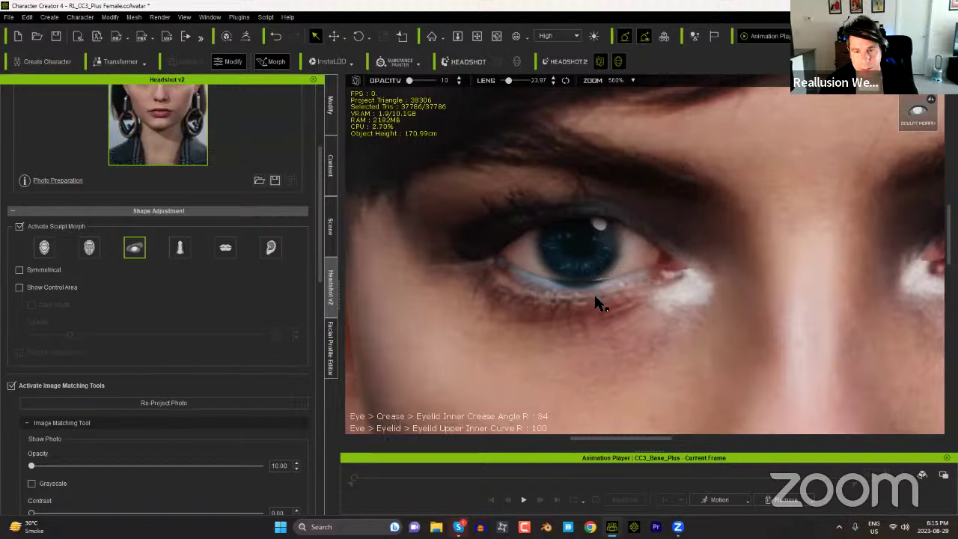
left_click_drag(34, 465, 199, 448)
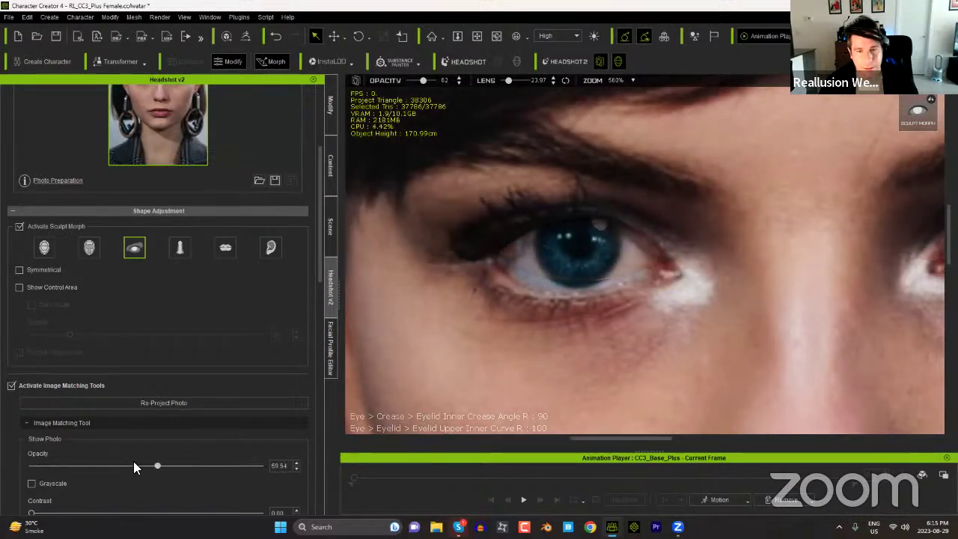
left_click_drag(140, 466, 15, 466)
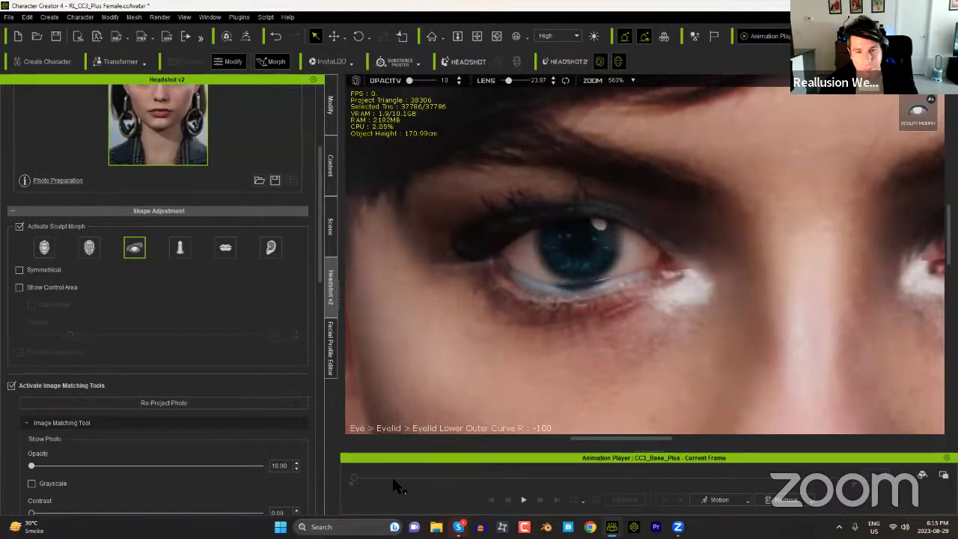
Step: Sculpt the right eye's lower eyelid to Lower Outer Curve -38 and Lower Height -71, checking it against the photo
mouse_move(447, 273)
left_mouse_down()
mouse_move(417, 299)
mouse_move(410, 323)
left_mouse_up()
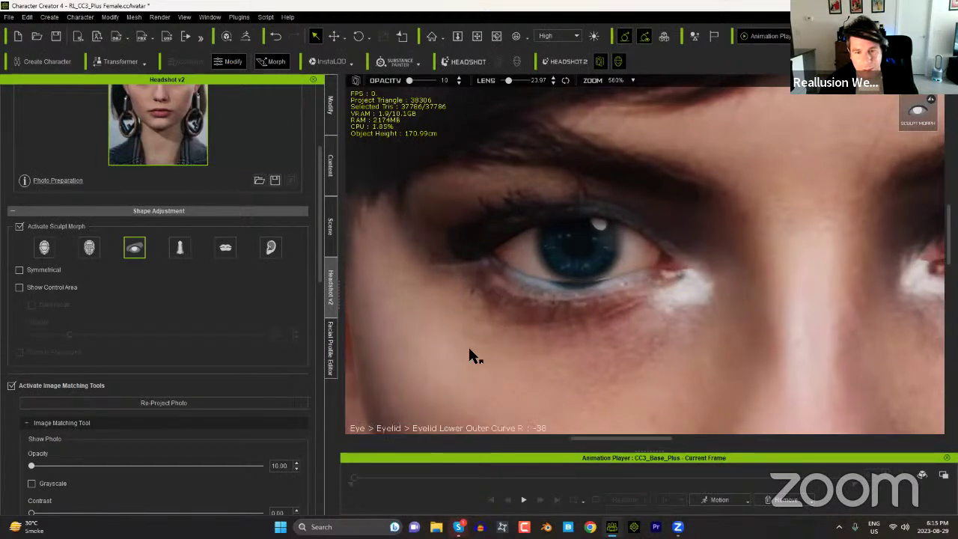
left_click_drag(561, 360, 545, 413)
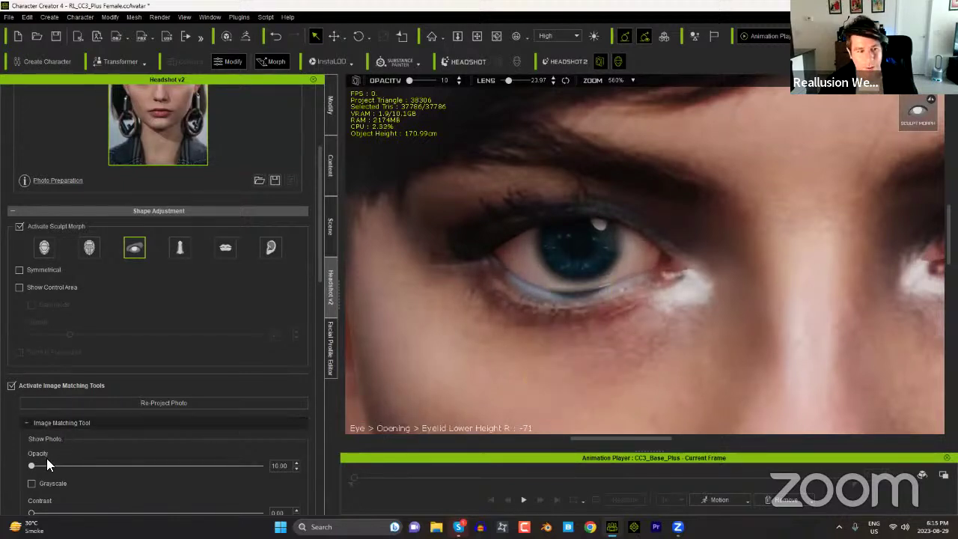
left_click_drag(32, 465, 49, 494)
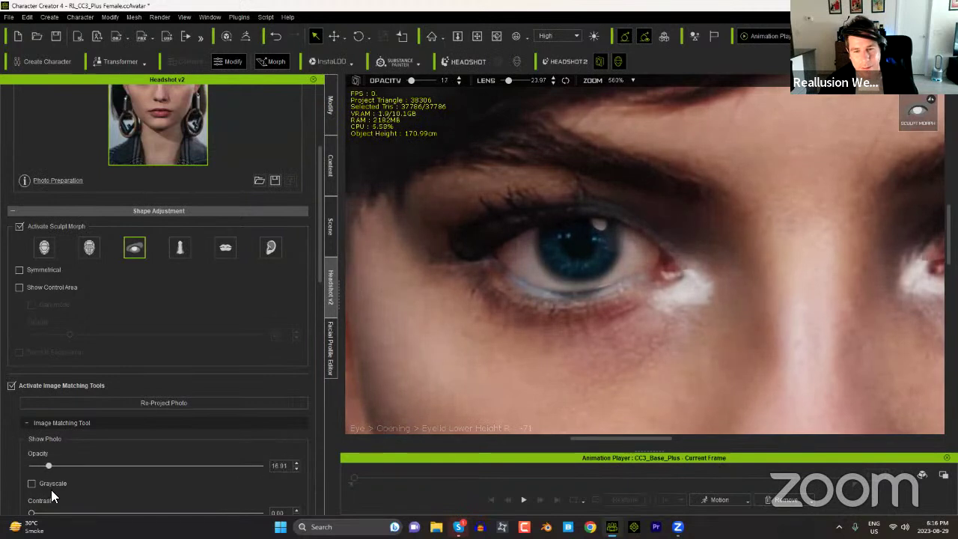
Step: Rotate the right eyeball 12 outward and 20 downward to match the photo, and return the overlay opacity to 10
left_click_drag(551, 271, 556, 285)
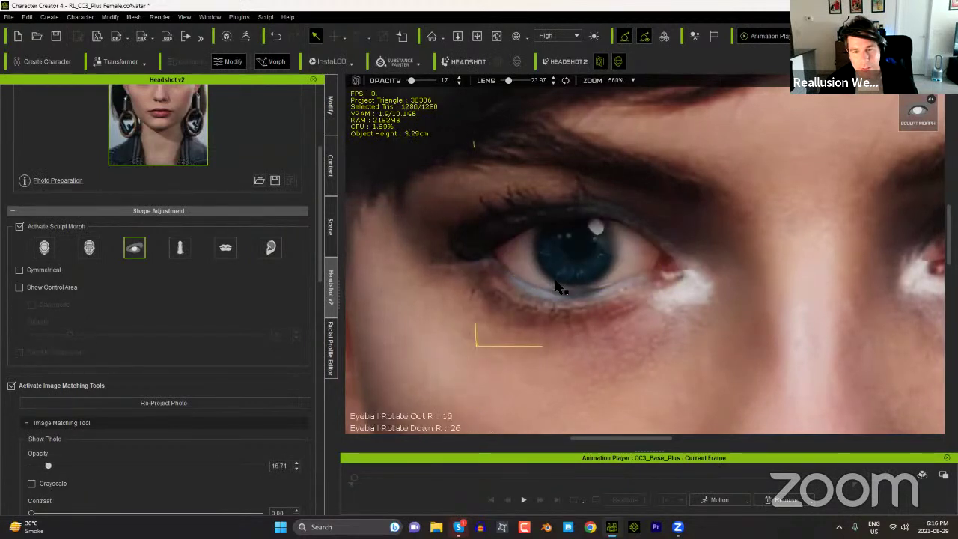
left_click_drag(56, 466, 21, 475)
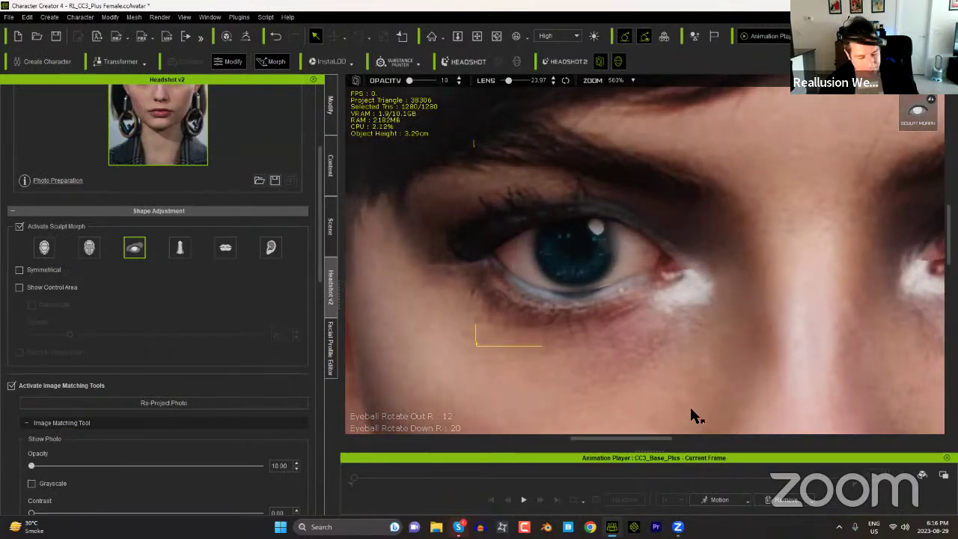
Step: Sculpt the left eye's inner corner to match the photo, adjusting the inner width and setting Eye Inner Angle L to -77
middle_click_drag(822, 335, 620, 338)
middle_click_drag(735, 327, 592, 344)
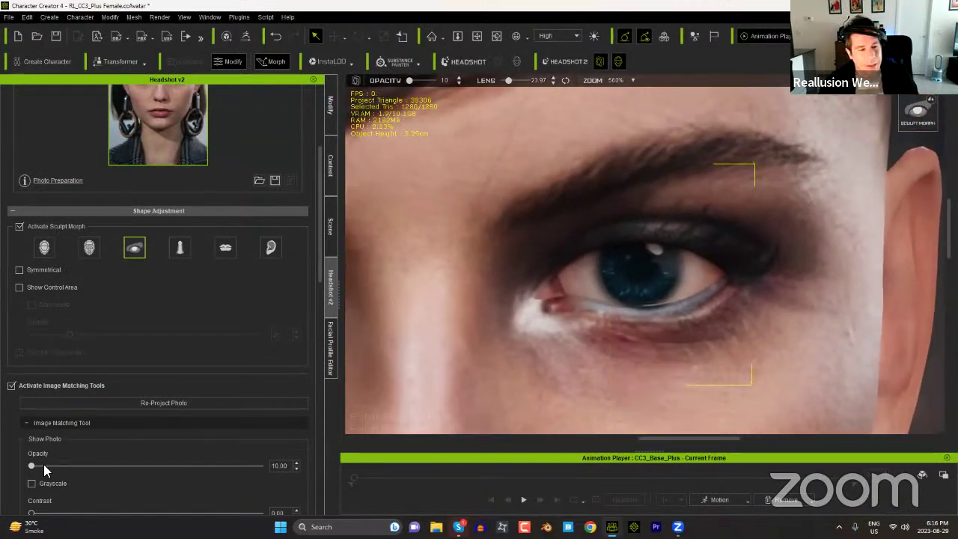
mouse_move(33, 466)
left_mouse_down()
mouse_move(238, 468)
mouse_move(38, 467)
left_mouse_up()
left_click_drag(552, 241, 641, 322)
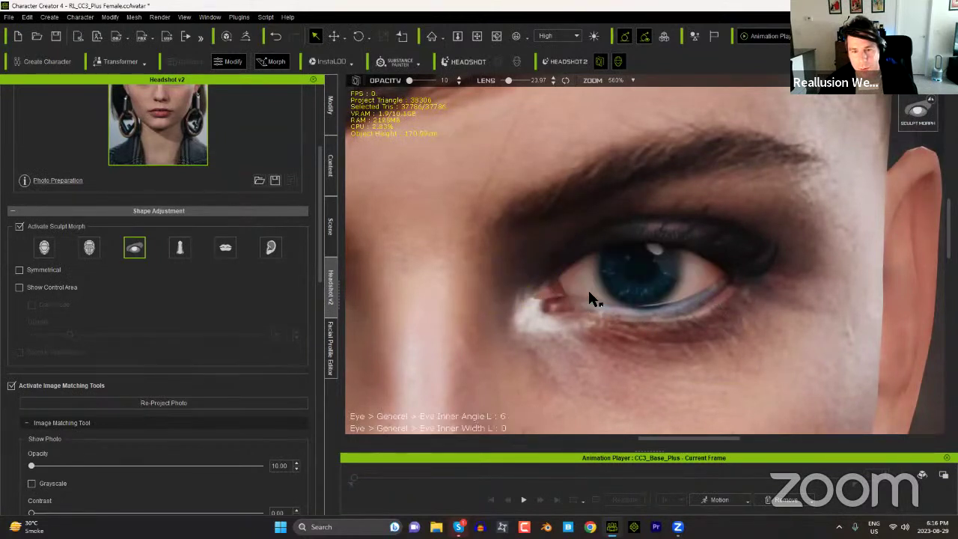
mouse_move(548, 308)
left_mouse_down()
mouse_move(629, 330)
mouse_move(633, 363)
mouse_move(618, 364)
left_mouse_up()
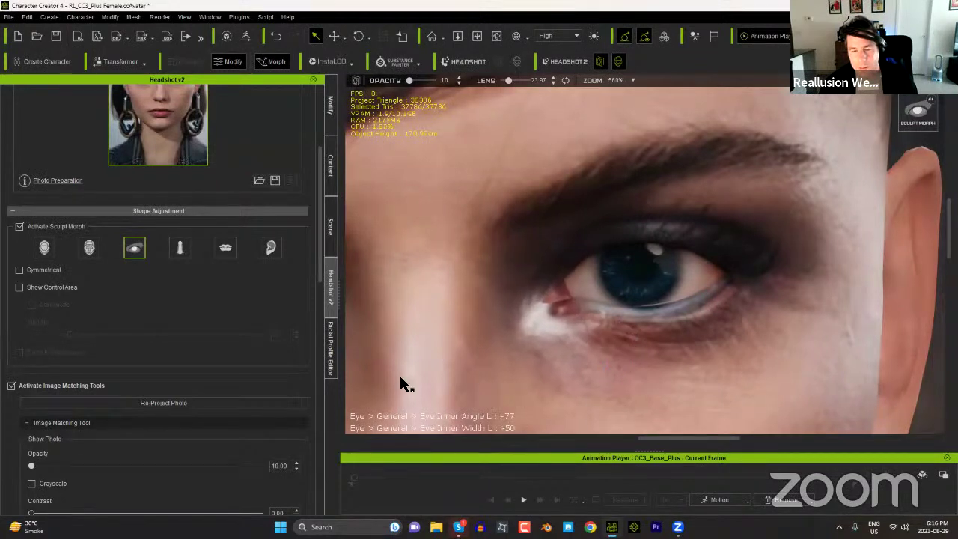
Step: Sculpt the left eye's lower eyelid to Lower Height -100 to match the photo
left_click_drag(33, 465, 17, 488)
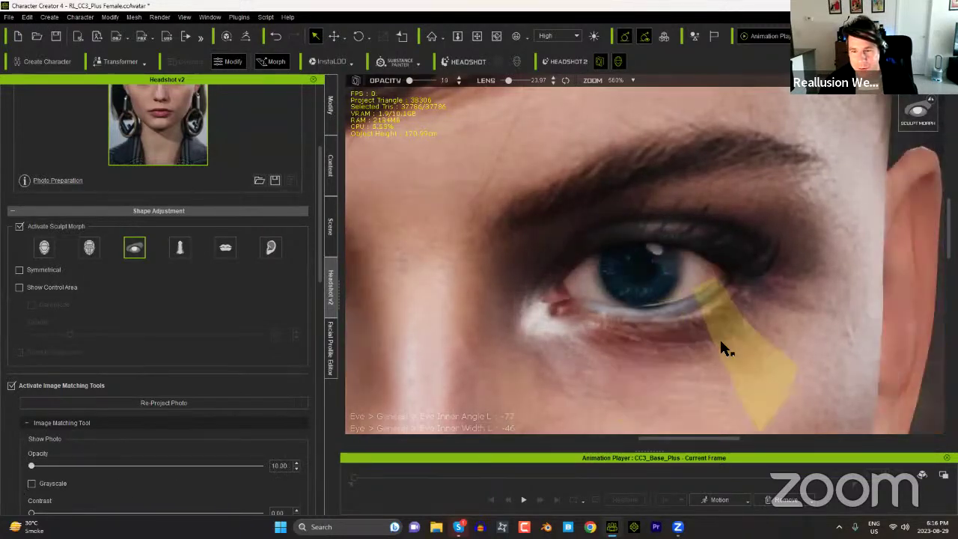
mouse_move(719, 347)
left_mouse_down()
mouse_move(734, 428)
mouse_move(702, 383)
mouse_move(676, 368)
left_mouse_up()
left_click_drag(722, 485, 726, 477)
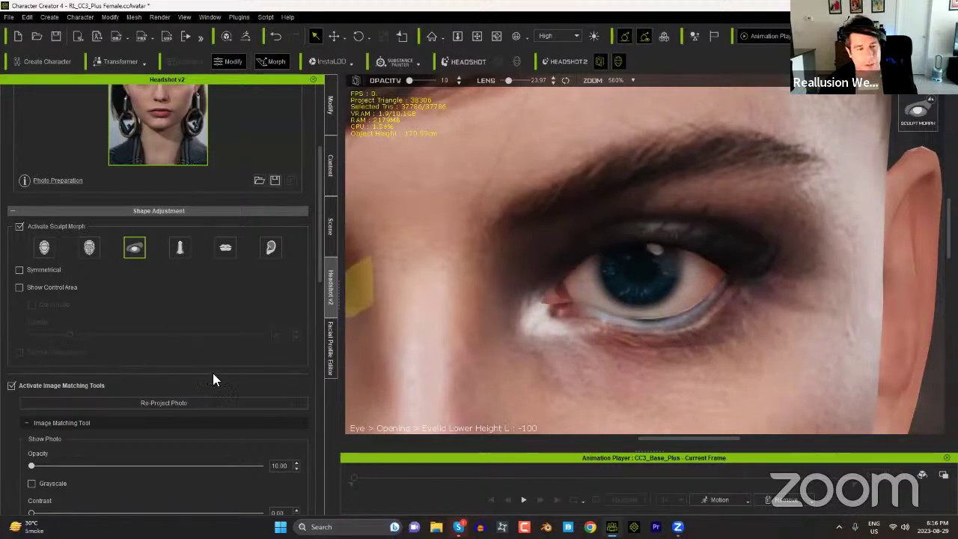
Step: Rotate the left eyeball 20 outward and 13 downward to match the photo, and return the overlay opacity to 10
left_click_drag(31, 465, 60, 483)
left_click_drag(625, 291, 641, 304)
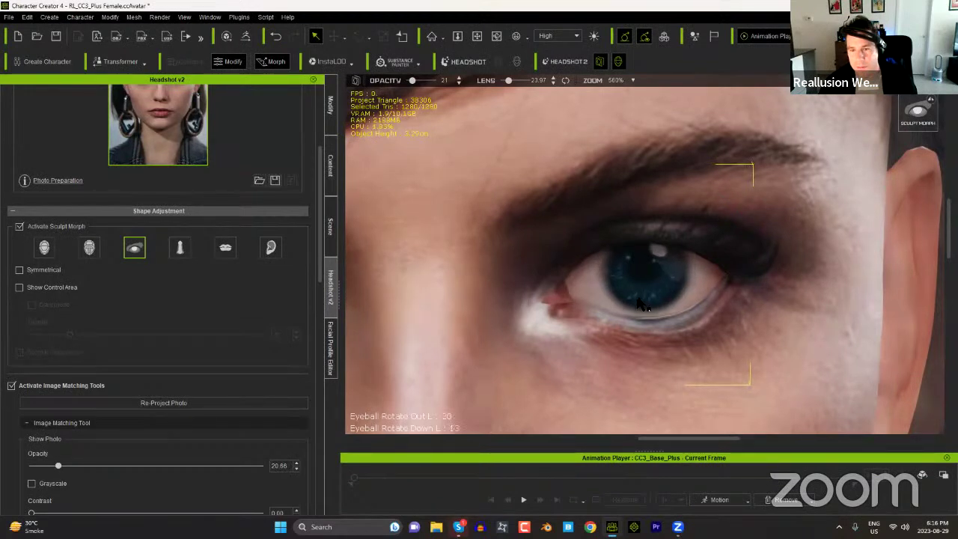
left_click_drag(61, 466, 4, 487)
scroll(637, 257, "down", 3)
middle_click_drag(636, 257, 664, 268)
scroll(677, 400, "down", 10)
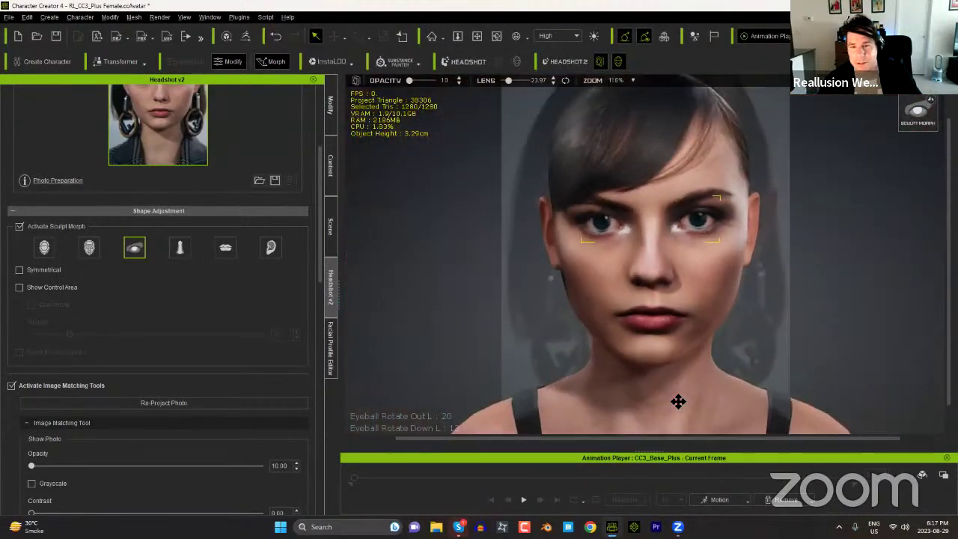
Step: Sculpt the left eye's lower eyelid to Lower Outer Curve -51
scroll(655, 277, "up", 3)
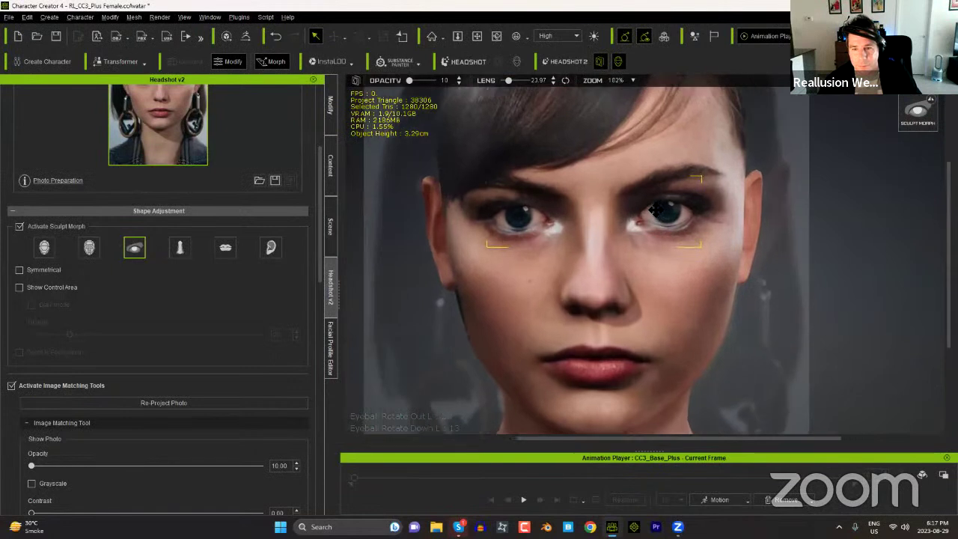
scroll(655, 208, "down", 2)
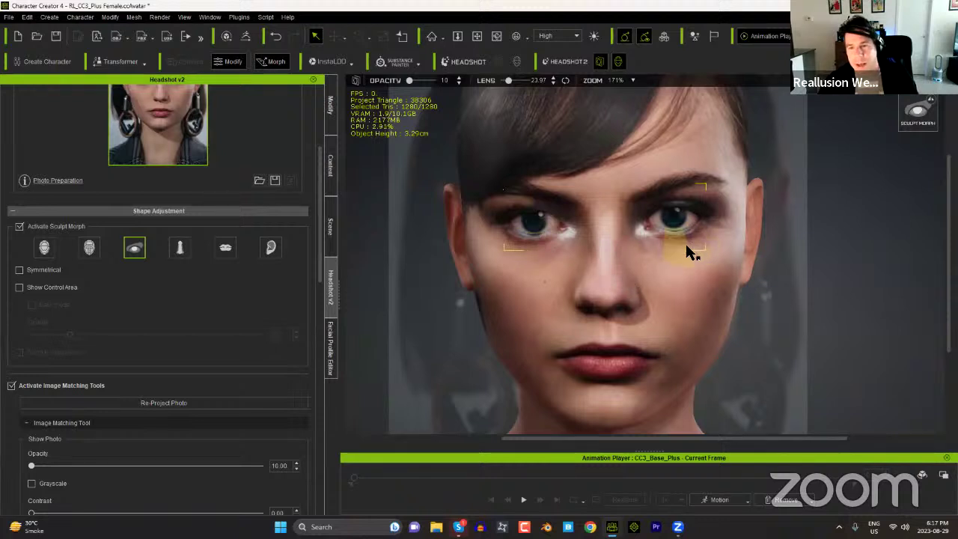
left_click_drag(696, 242, 694, 237)
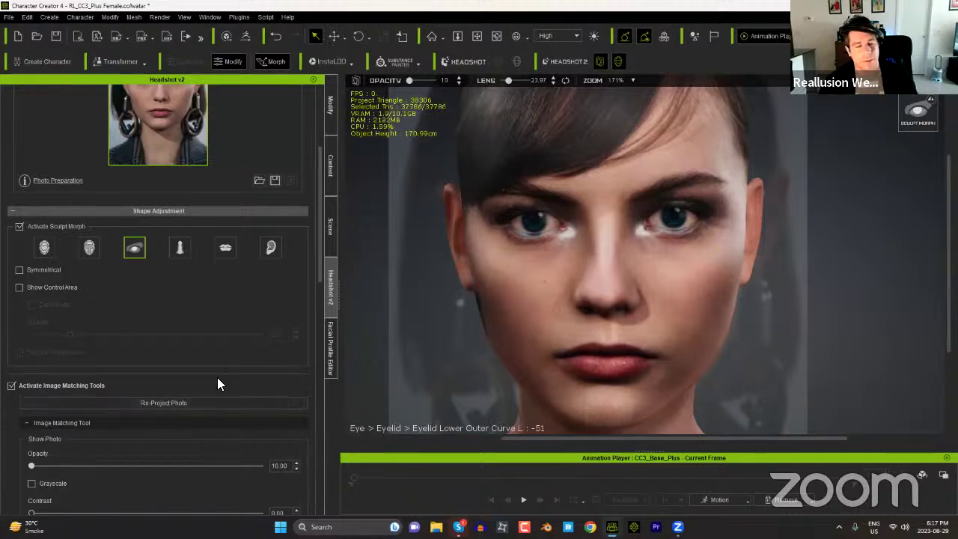
Step: Turn off the image matching tools and Sculpt Morph, and inspect the head from the front and in side profile
left_click(10, 386)
left_click(20, 226)
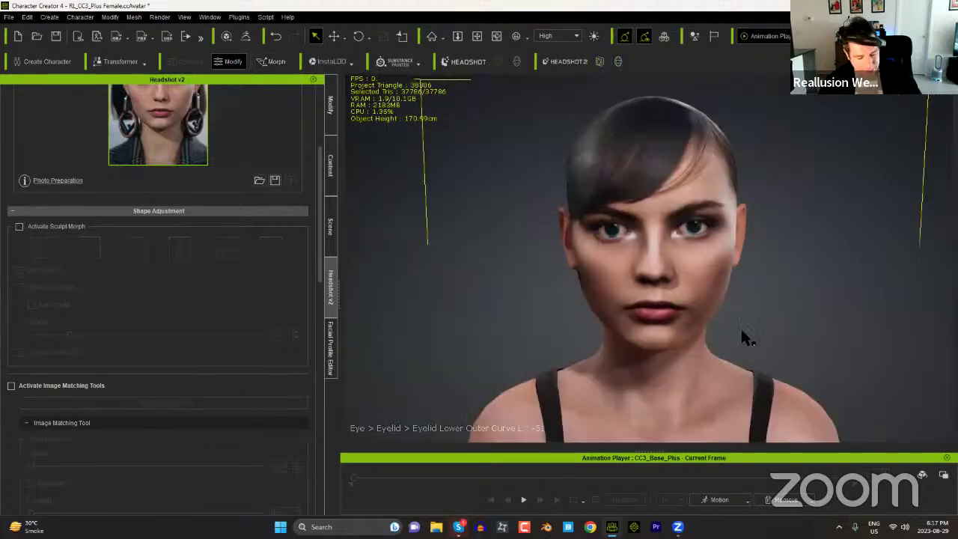
right_click_drag(748, 285, 725, 310)
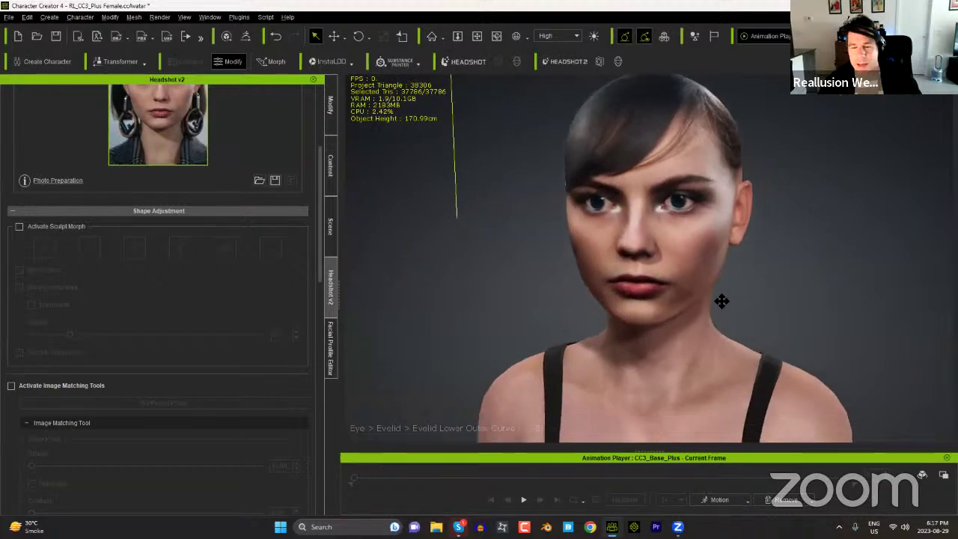
scroll(696, 279, "down", 3)
scroll(696, 279, "down", 5)
right_click_drag(763, 259, 704, 255)
middle_click_drag(703, 254, 639, 376)
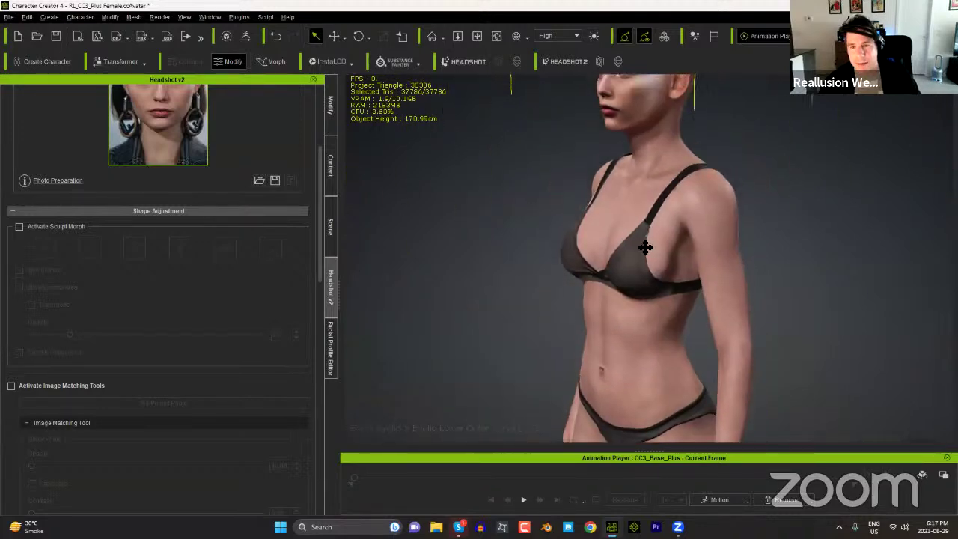
scroll(627, 292, "up", 5)
mouse_move(626, 293)
right_mouse_down()
mouse_move(622, 307)
mouse_move(594, 280)
mouse_move(616, 278)
right_mouse_up()
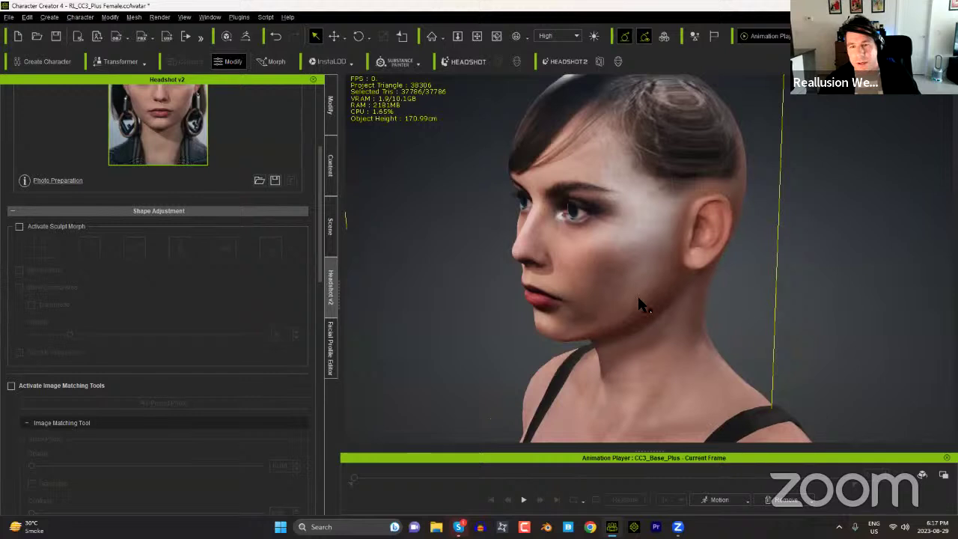
middle_click_drag(615, 278, 617, 333)
scroll(614, 325, "up", 4)
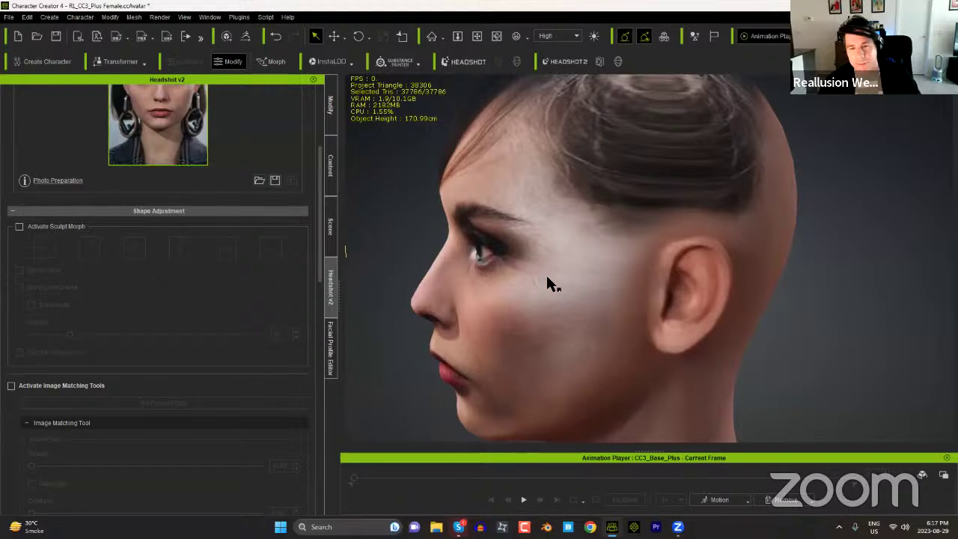
Step: Set the face mask to Hair Left Parting and update the skin texture
left_click_drag(316, 268, 312, 429)
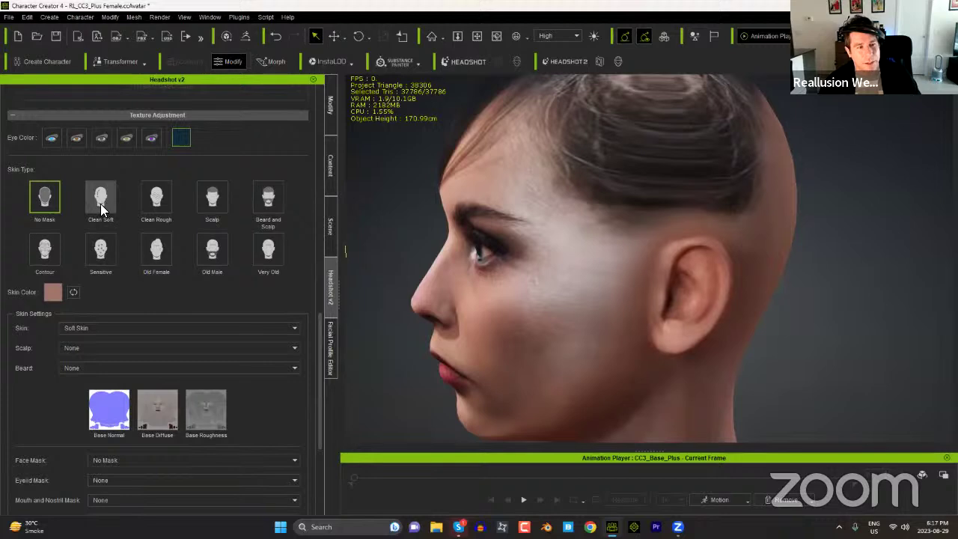
right_click_drag(464, 314, 644, 257)
scroll(644, 256, "down", 3)
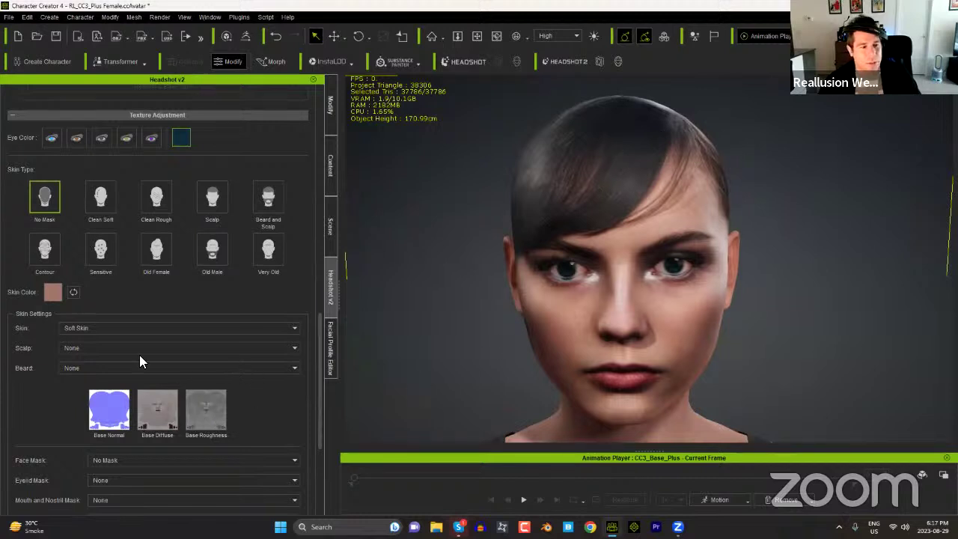
left_click(82, 347)
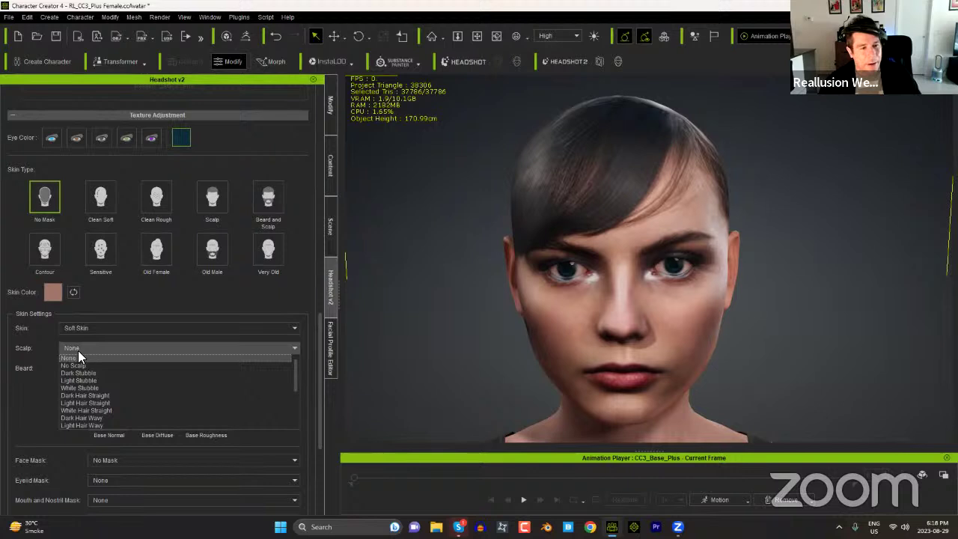
left_click(30, 357)
scroll(33, 389, "down", 5)
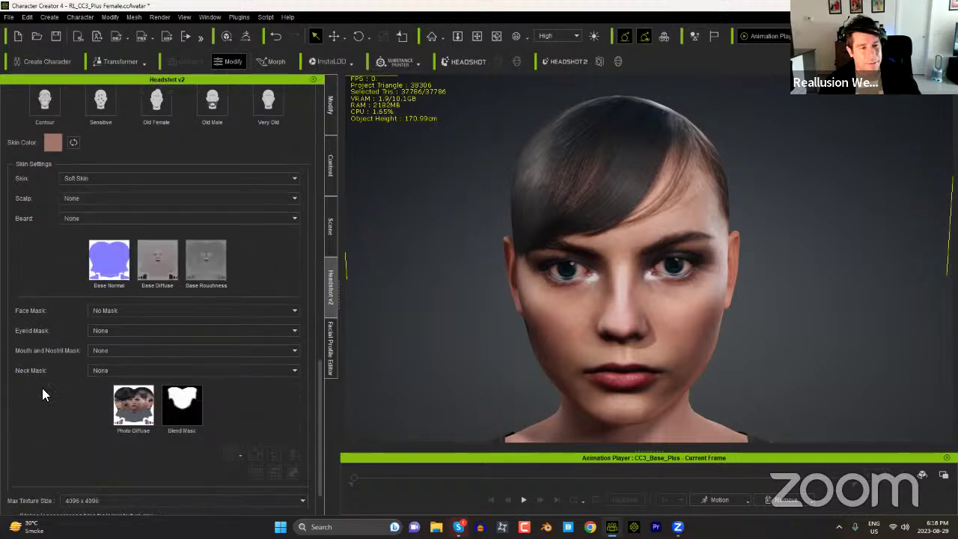
left_click(121, 311)
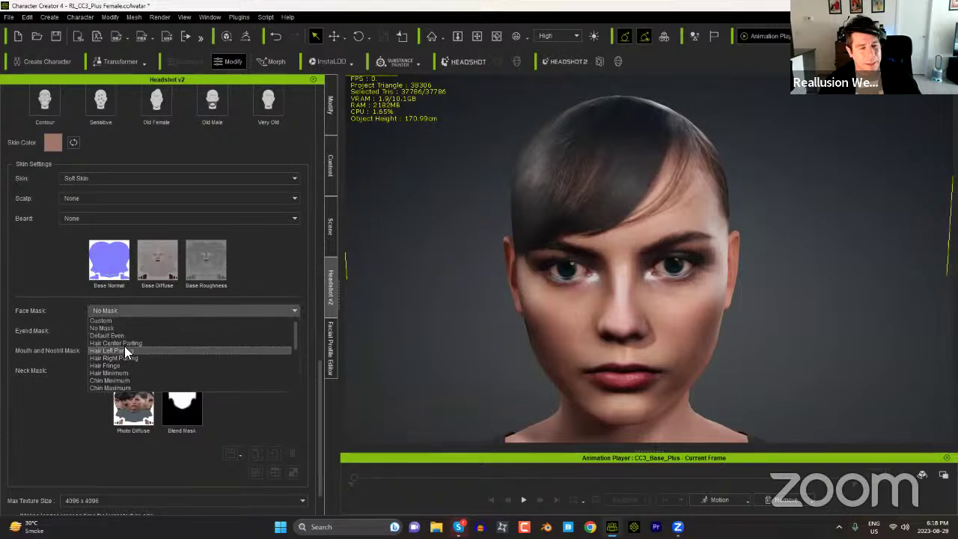
left_click(125, 348)
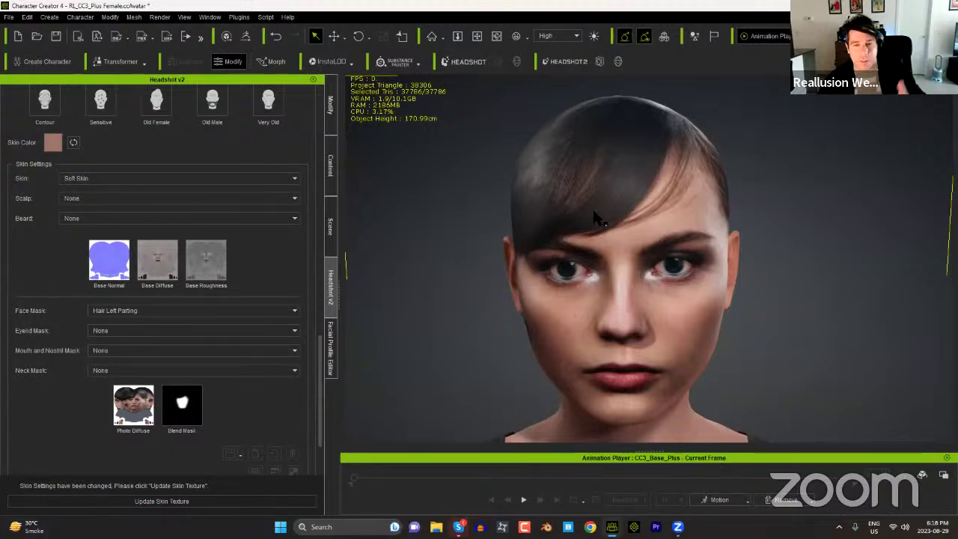
left_click_drag(317, 355, 322, 380)
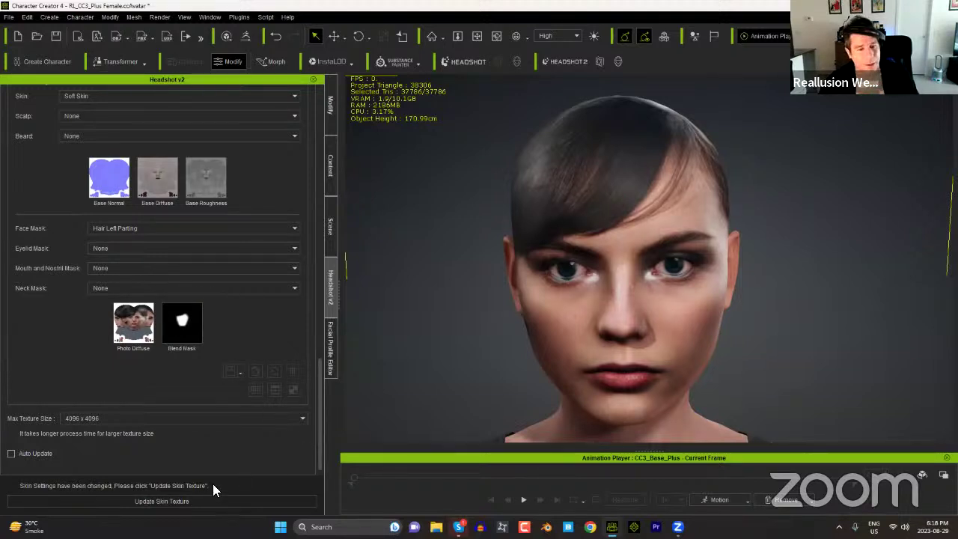
left_click(198, 500)
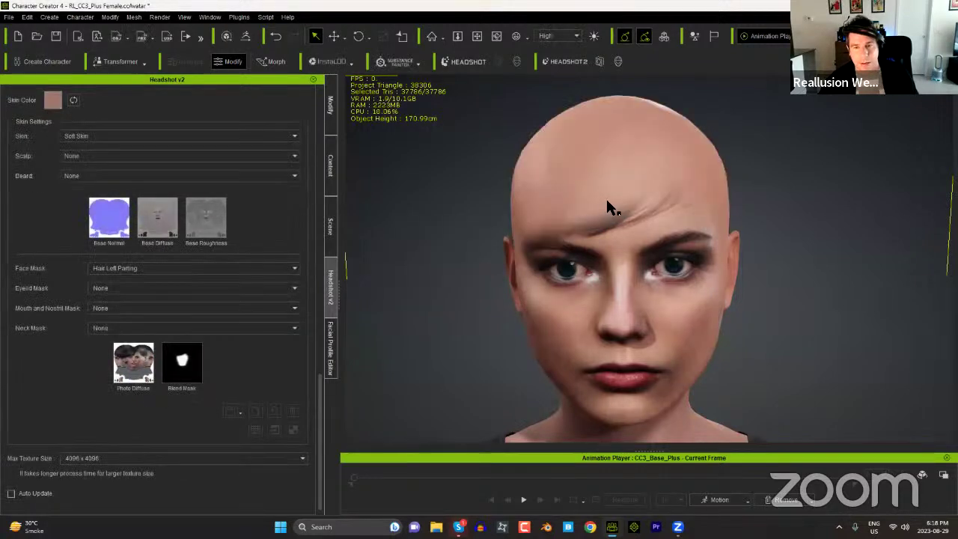
Step: Open the Photo Diffuse texture in Photoshop for editing
right_click_drag(627, 293, 692, 284)
scroll(692, 280, "up", 4)
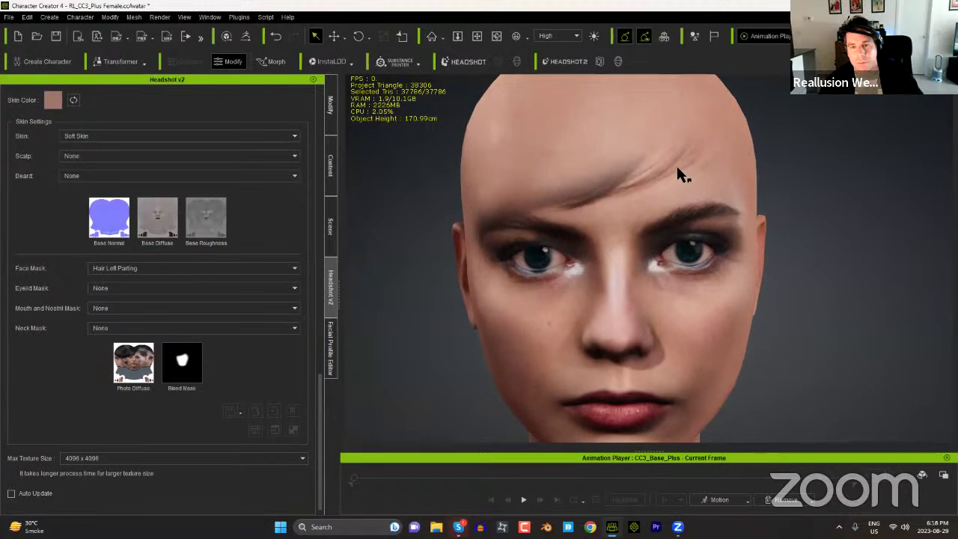
left_click(139, 374)
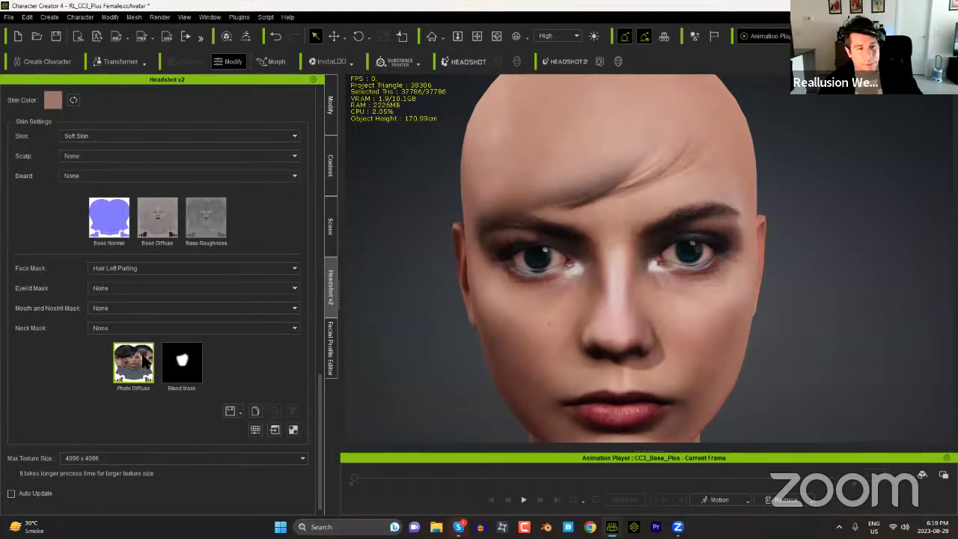
left_click(274, 429)
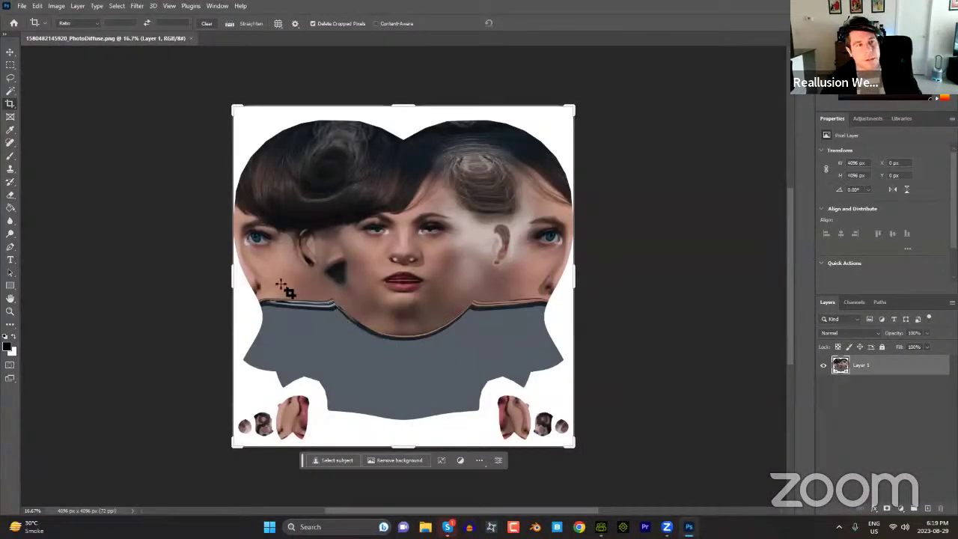
scroll(390, 342, "up", 3, "alt")
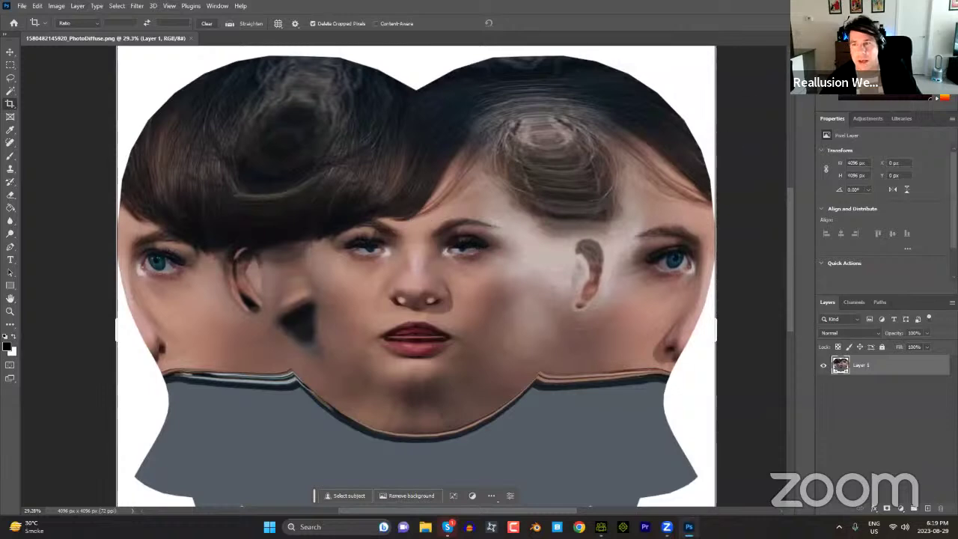
key("alt+Tab")
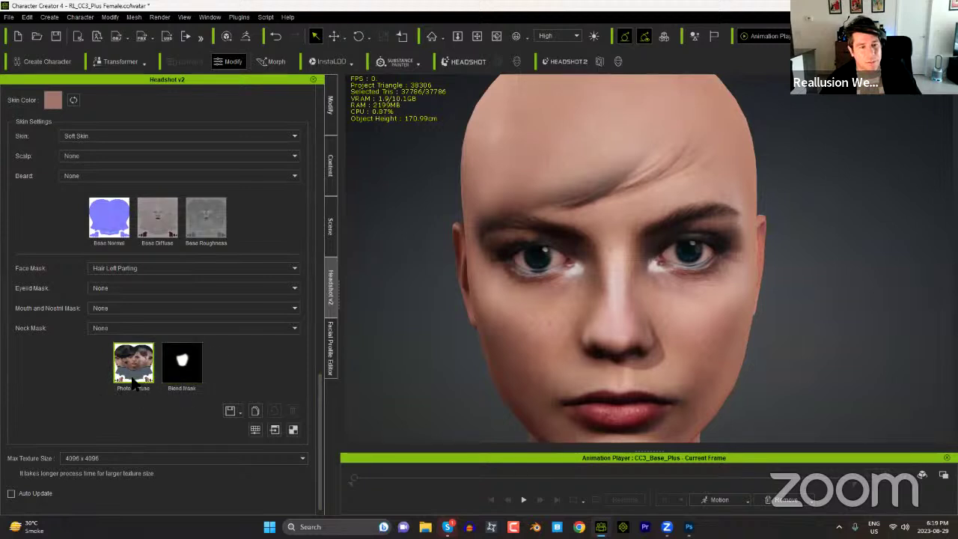
scroll(225, 363, "up", 5)
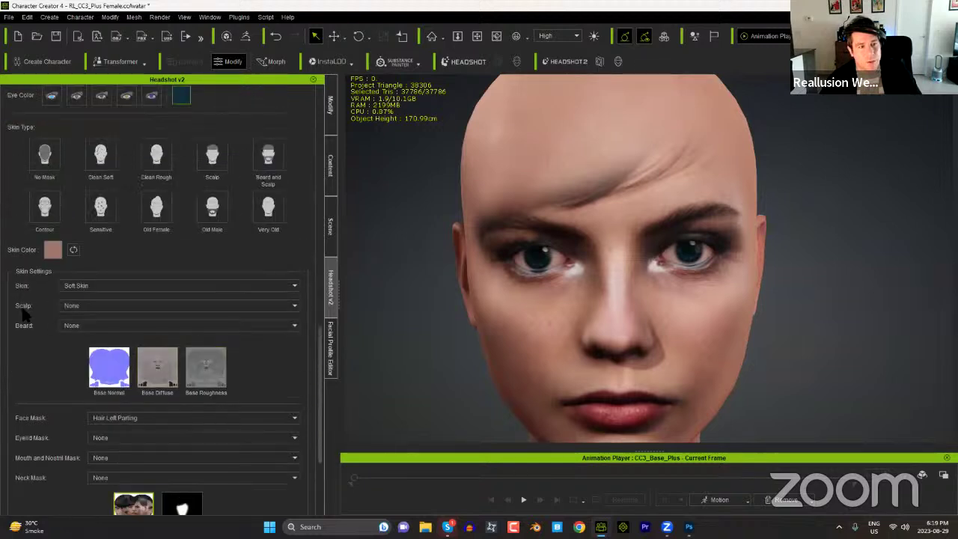
scroll(25, 320, "down", 5)
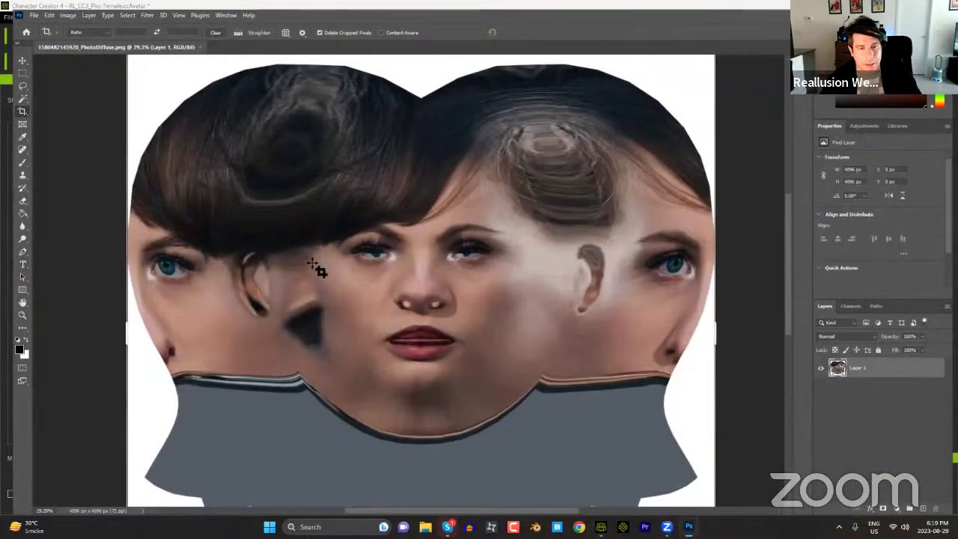
Step: Clone-stamp forehead skin over the hair fringe above the character's right eyebrow in the Photo Diffuse texture, and save the file
scroll(312, 263, "up", 6, "alt")
left_click_drag(446, 165, 464, 280, "alt")
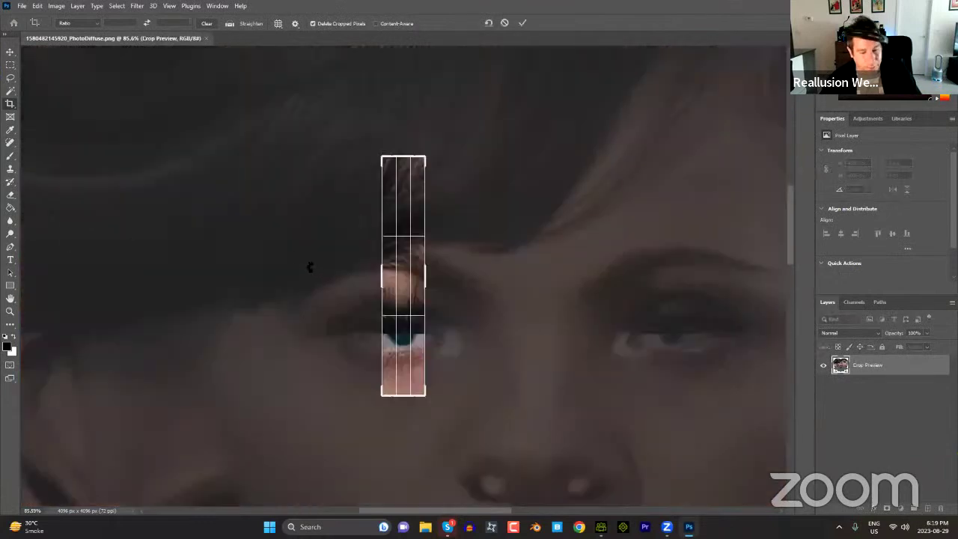
key("ctrl+z")
left_click_drag(451, 193, 498, 357)
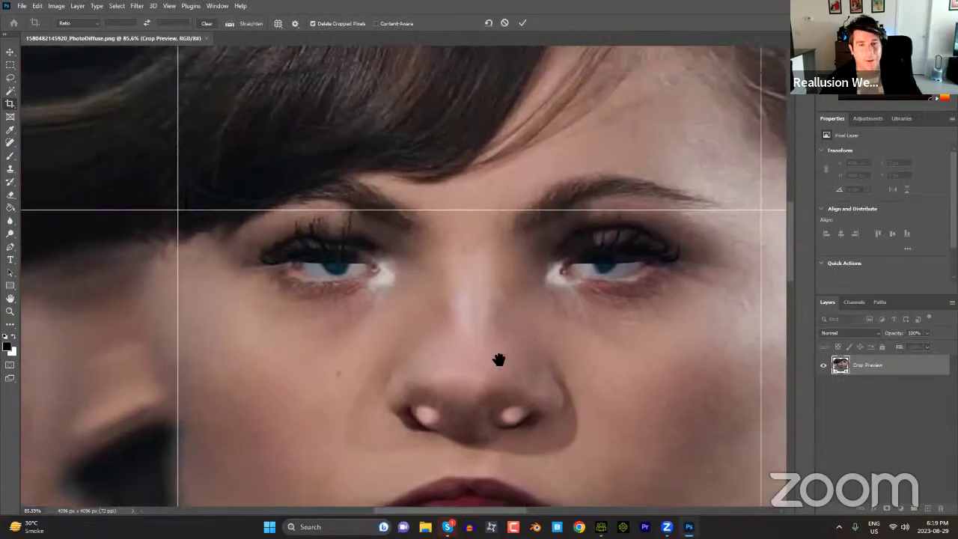
left_click_drag(463, 182, 478, 297)
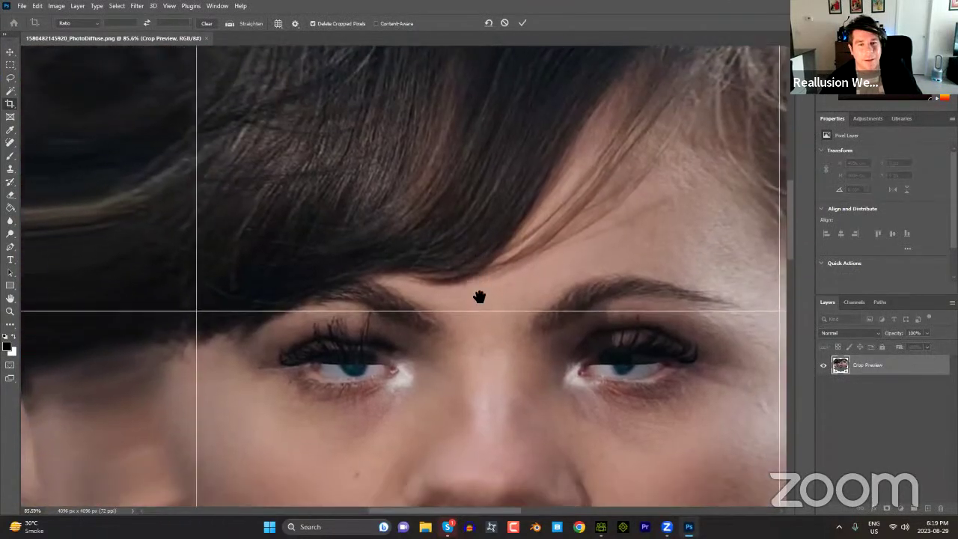
left_click(10, 172)
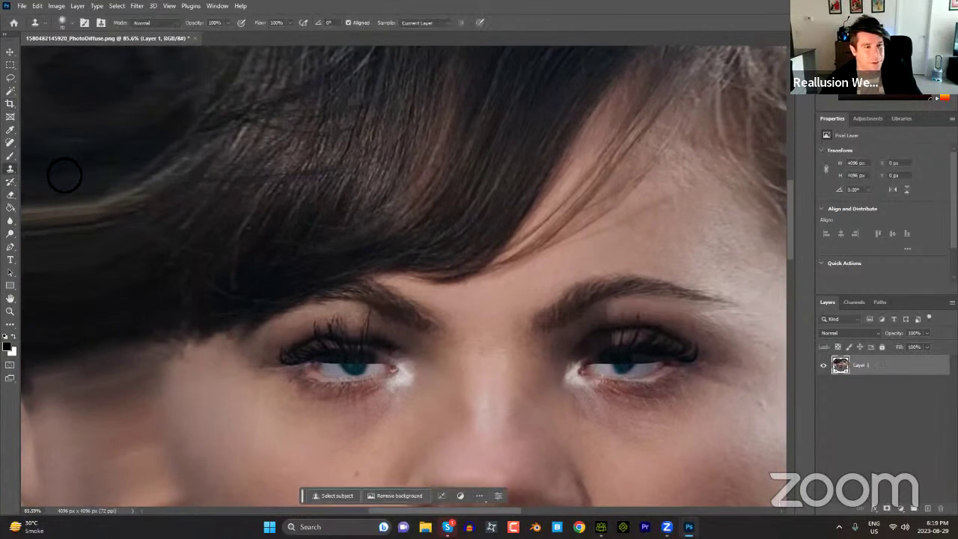
left_click(467, 303, "alt")
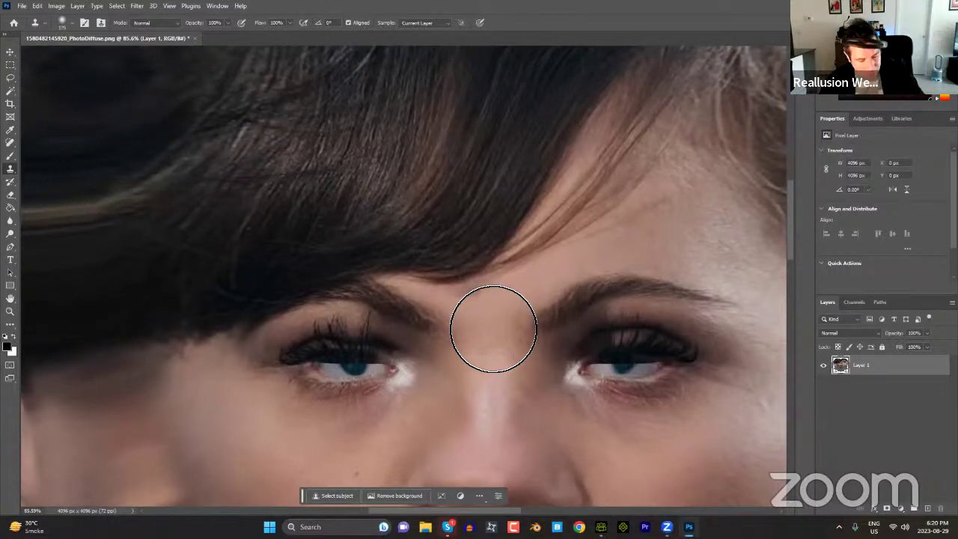
mouse_move(499, 321)
left_mouse_down()
mouse_move(475, 284)
mouse_move(337, 257)
mouse_move(299, 261)
mouse_move(302, 271)
mouse_move(332, 267)
mouse_move(290, 274)
mouse_move(243, 308)
left_mouse_up()
left_click(474, 293, "alt")
left_click(424, 263, "alt")
left_click(333, 249, "alt")
mouse_move(333, 269)
left_mouse_down()
mouse_move(256, 294)
mouse_move(209, 349)
mouse_move(234, 350)
left_mouse_up()
key("ctrl+z")
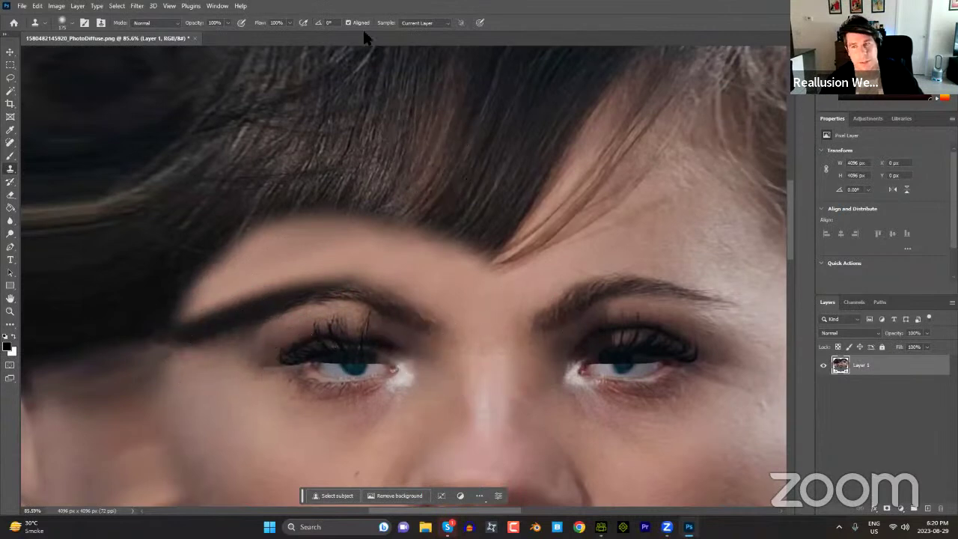
left_click(26, 6)
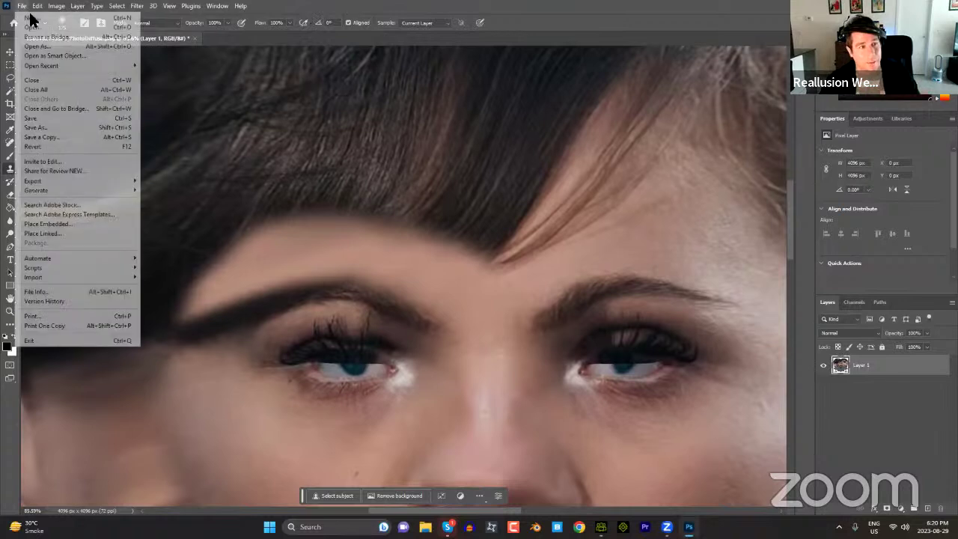
left_click(55, 118)
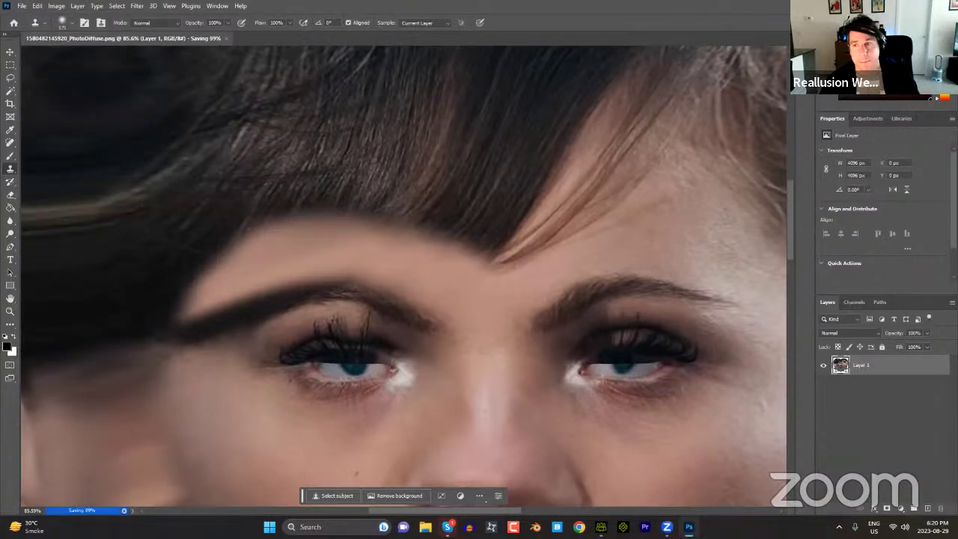
Step: Quit Photoshop after the background save, switch back to Character Creator, and view the head from a slightly different angle
key("ctrl+q")
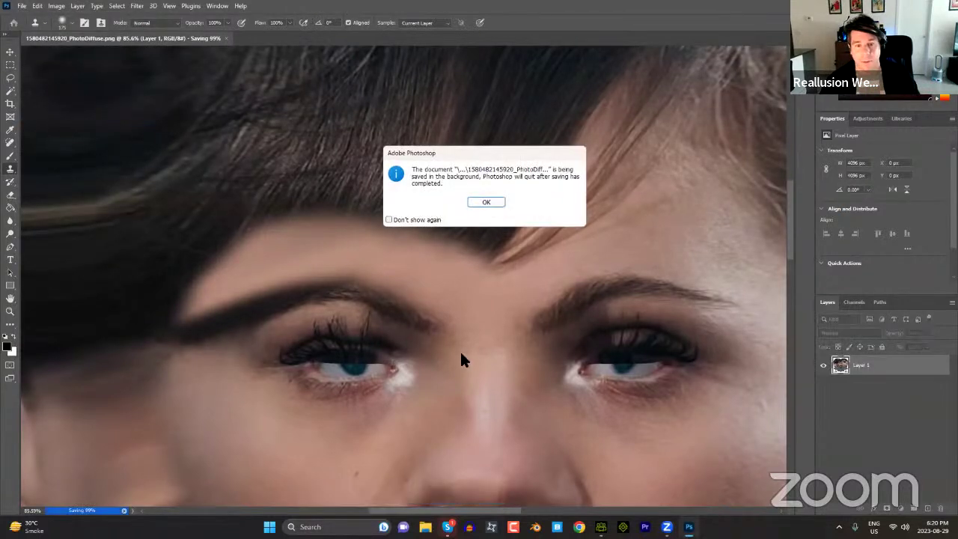
left_click(488, 202)
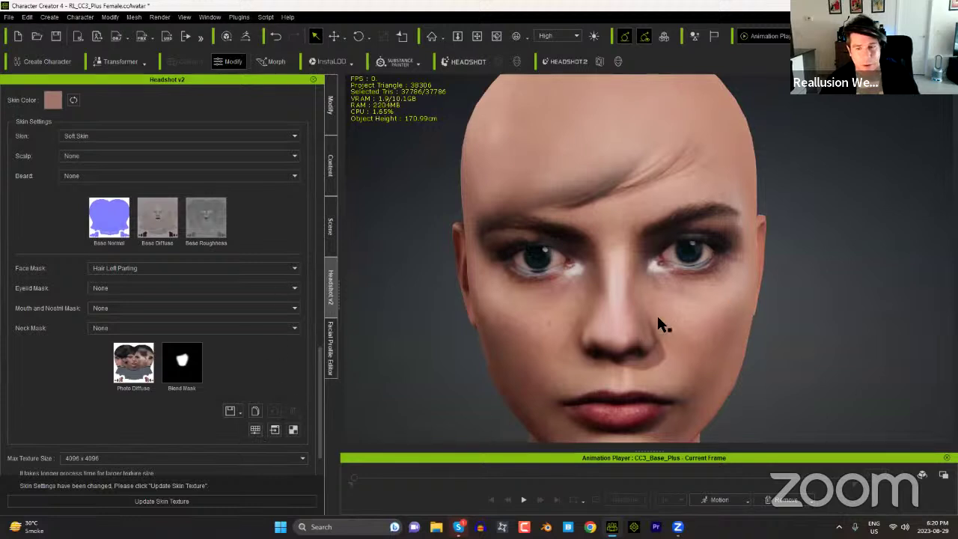
middle_click_drag(671, 346, 716, 320)
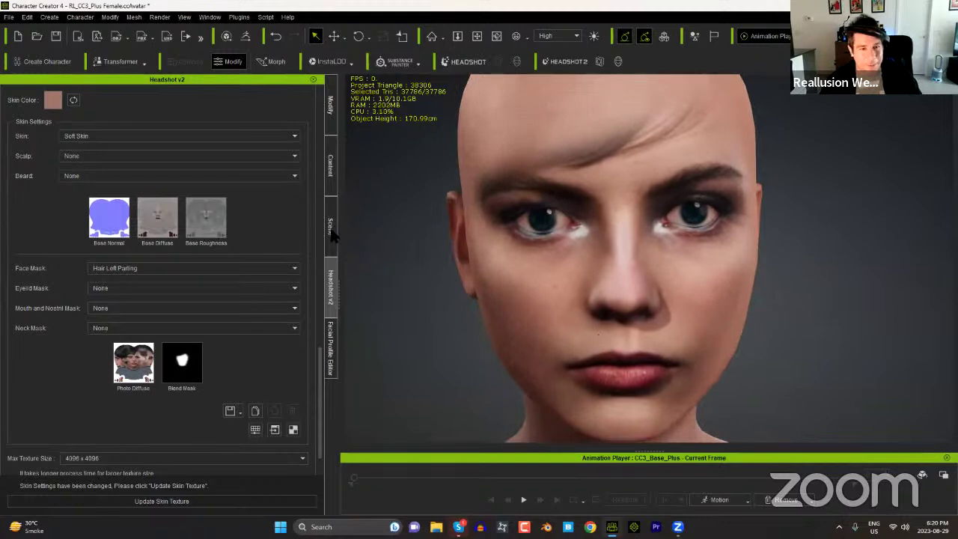
Step: Apply the CC4 Camila_4K skin from the content library to the character, with material settings, shader textures and shader parameters included
left_click(330, 179)
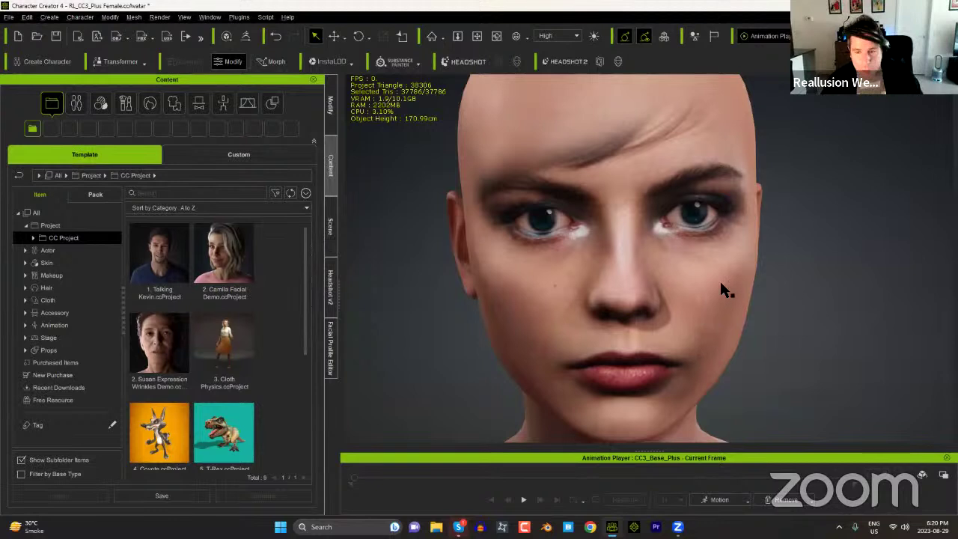
right_click_drag(552, 270, 715, 281)
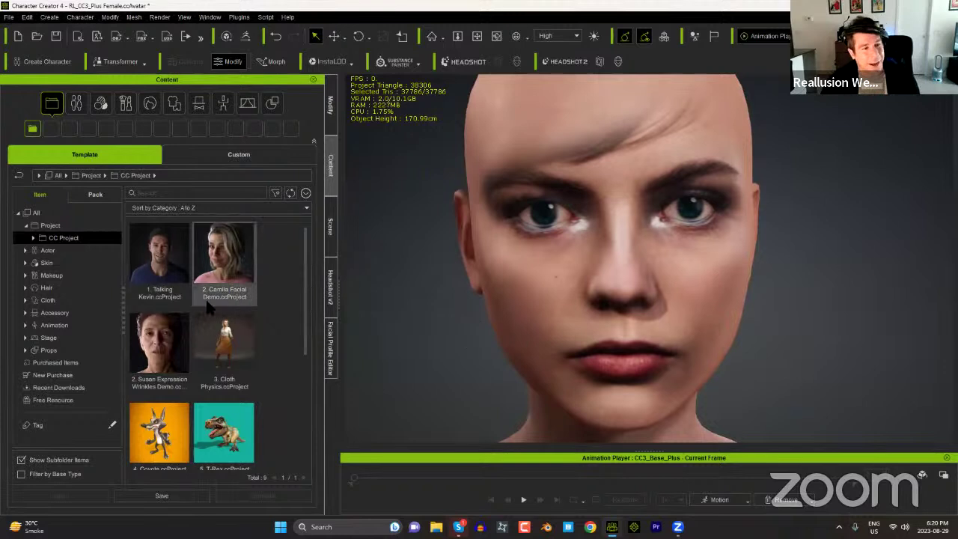
left_click(47, 263)
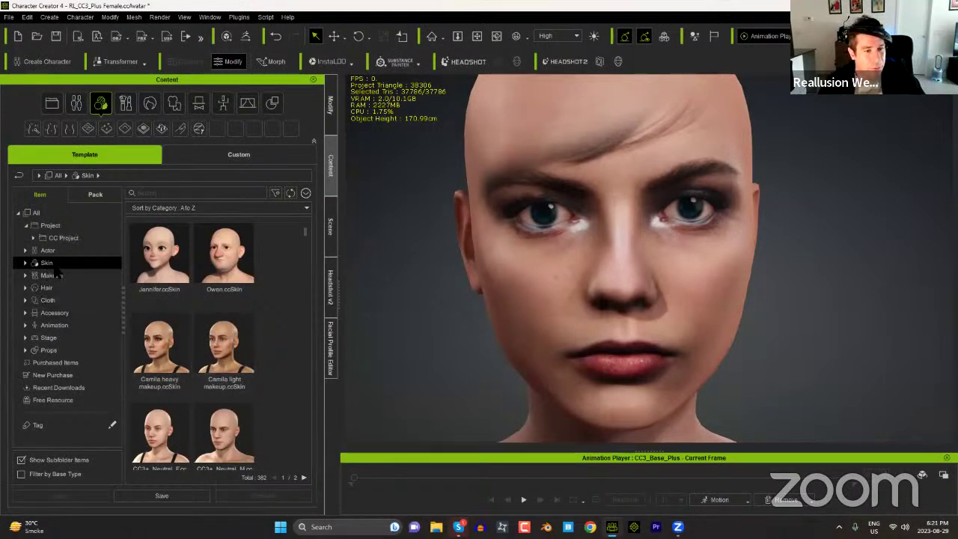
scroll(292, 325, "down", 3)
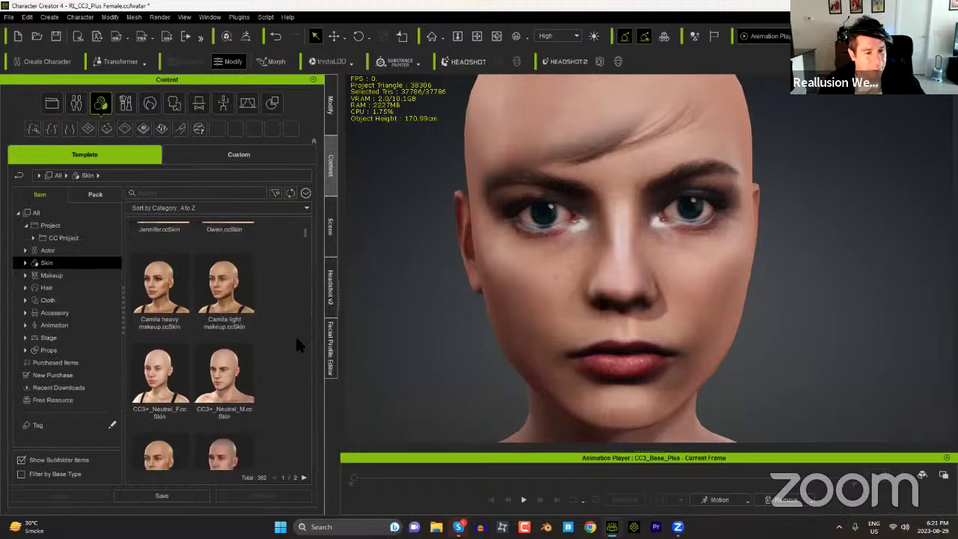
scroll(289, 344, "down", 5)
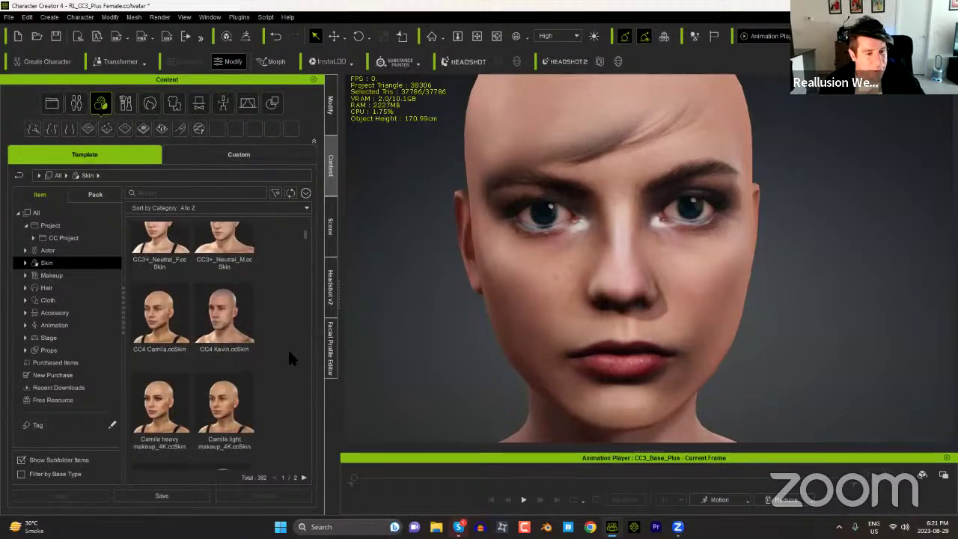
scroll(276, 348, "down", 3)
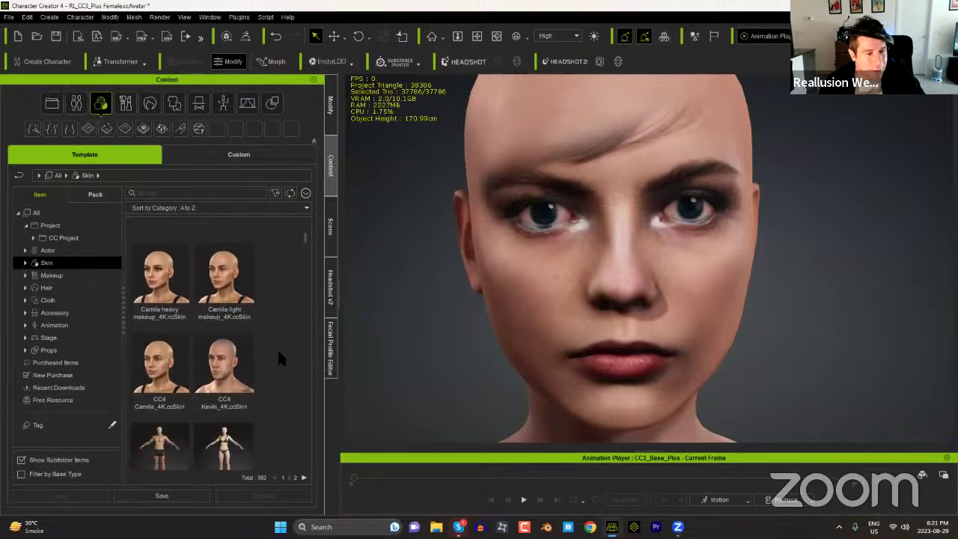
double_click(165, 380)
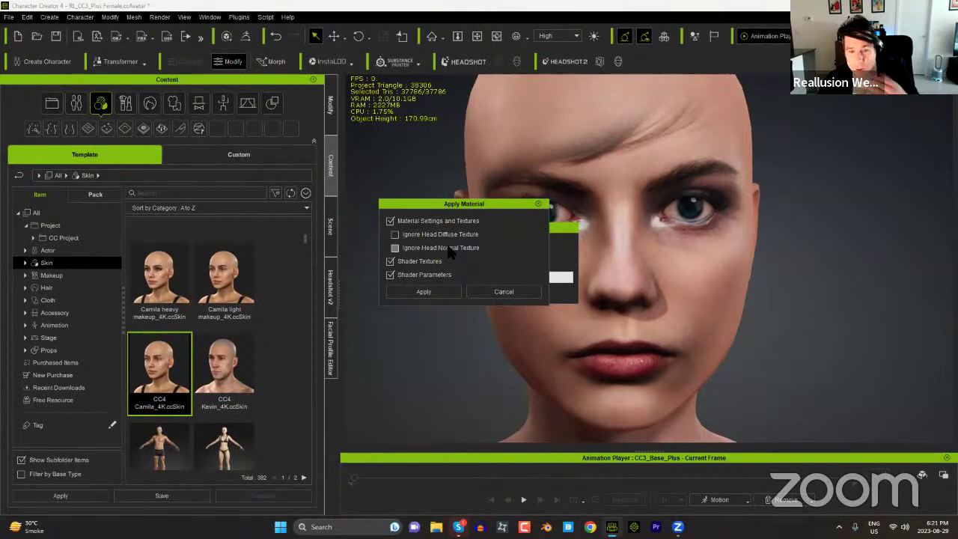
left_click(441, 291)
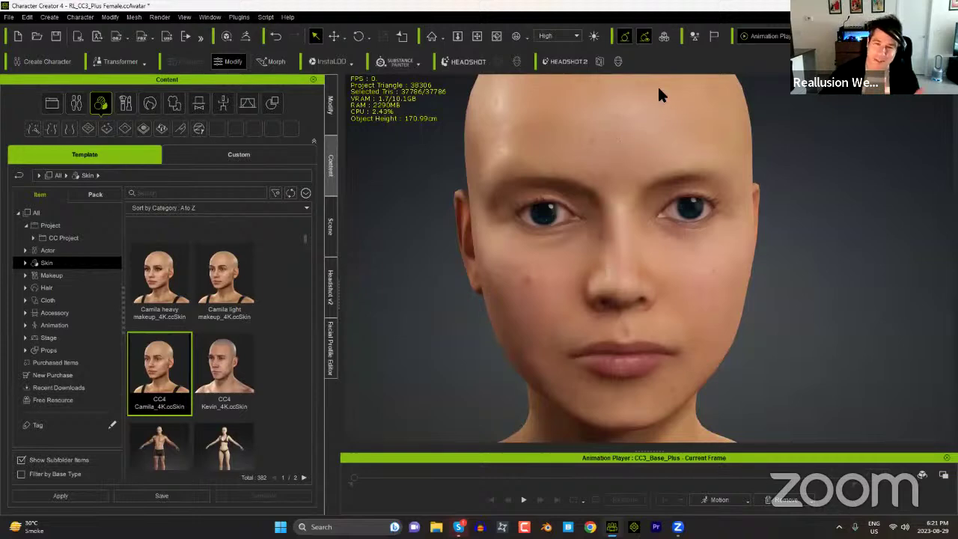
Step: Snap the Character Creator window to one side of the desktop and open the reference photo 08.jpg from the Temp folder
double_click(637, 7)
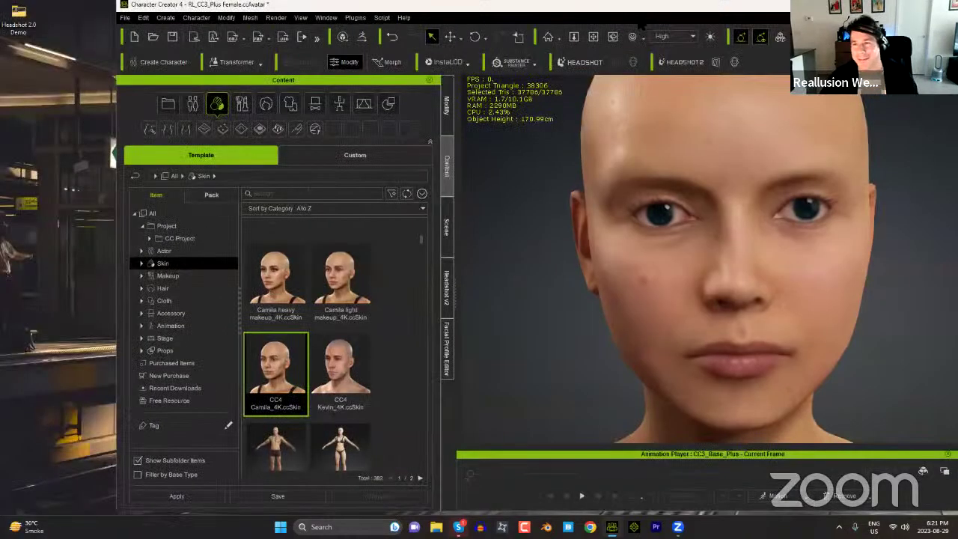
key("super+Right")
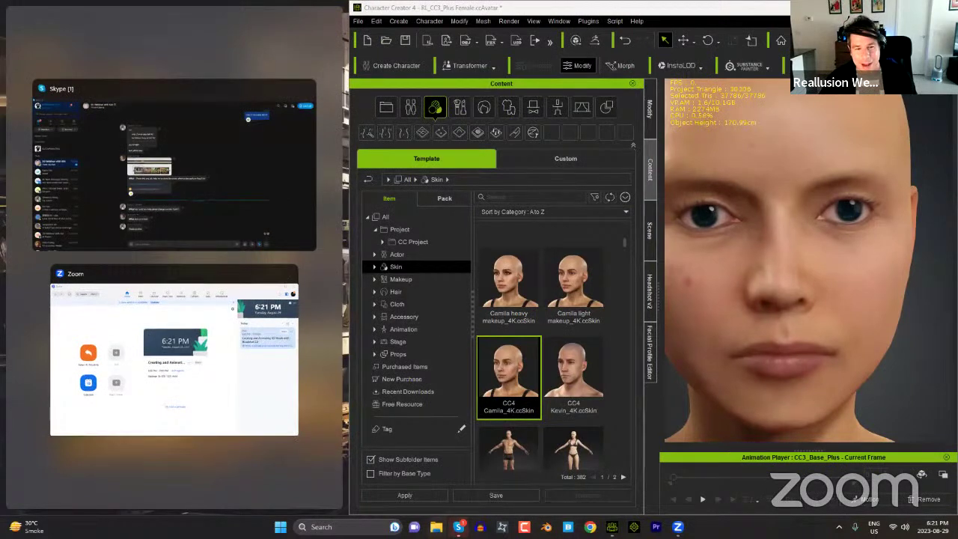
left_click(435, 527)
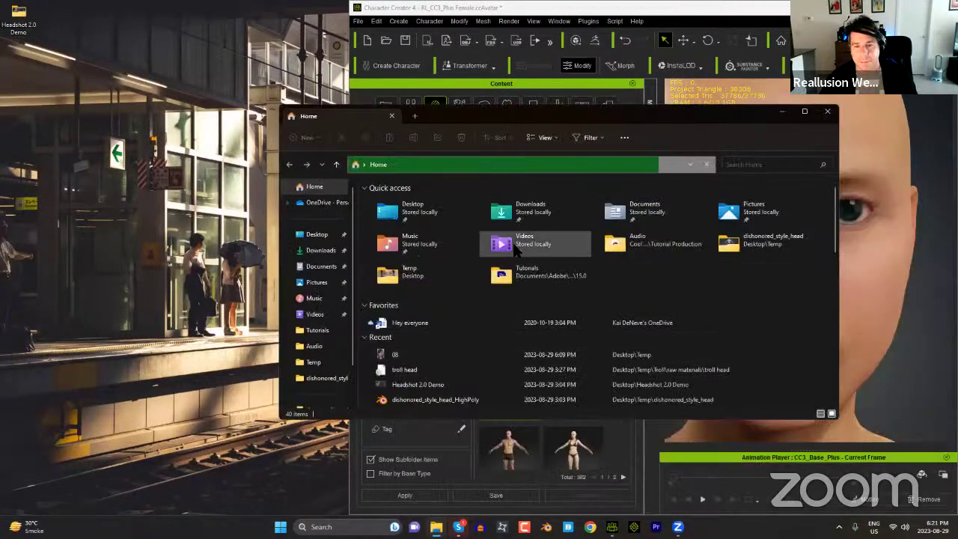
left_click(413, 271)
double_click(413, 269)
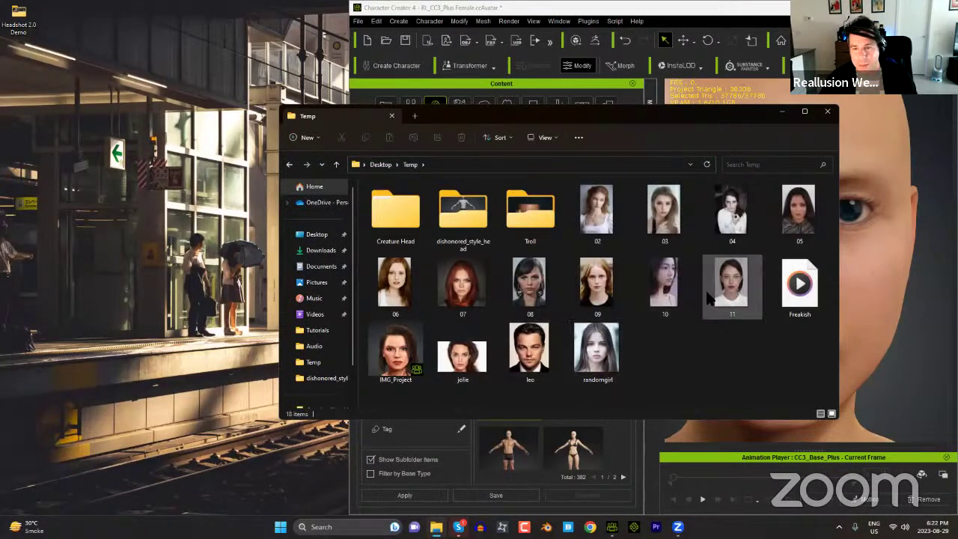
left_click(532, 295)
double_click(535, 298)
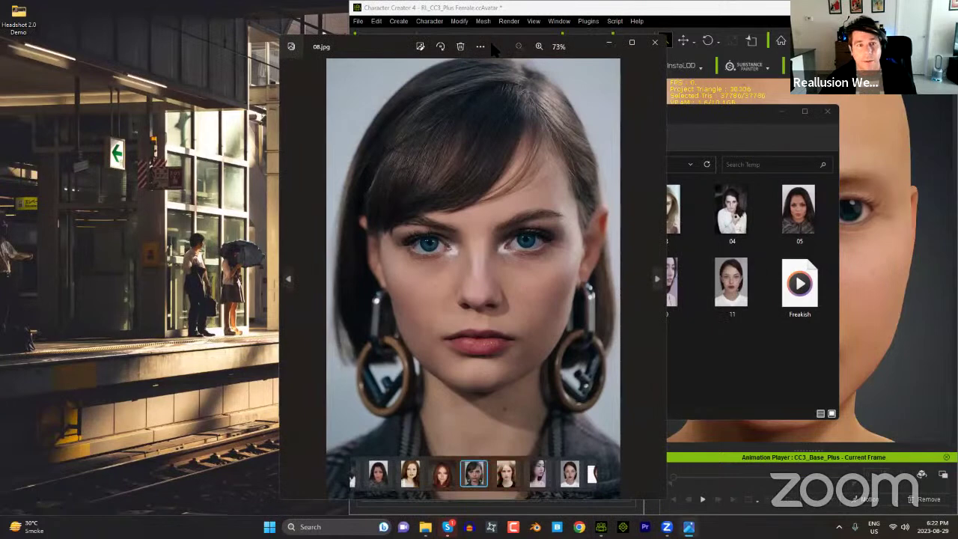
Step: Arrange the reference photo and Character Creator side by side, with the photographed face and the character's face both visible
key("super+Left")
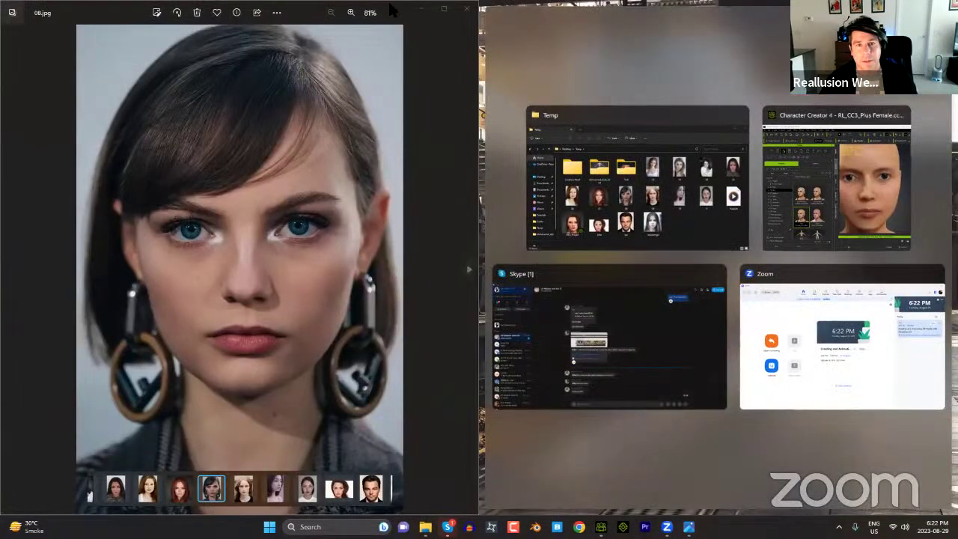
left_click(601, 527)
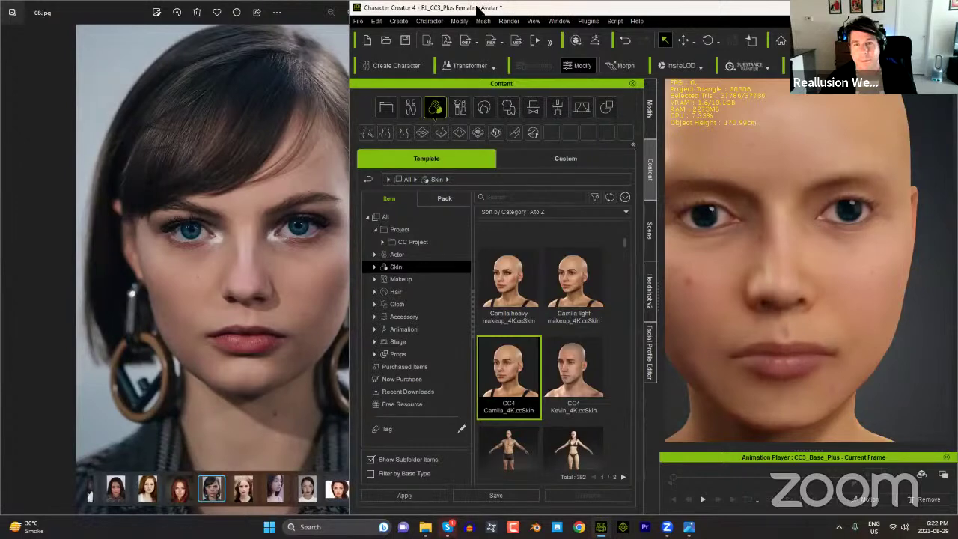
left_click_drag(479, 8, 426, 90)
left_click(384, 15)
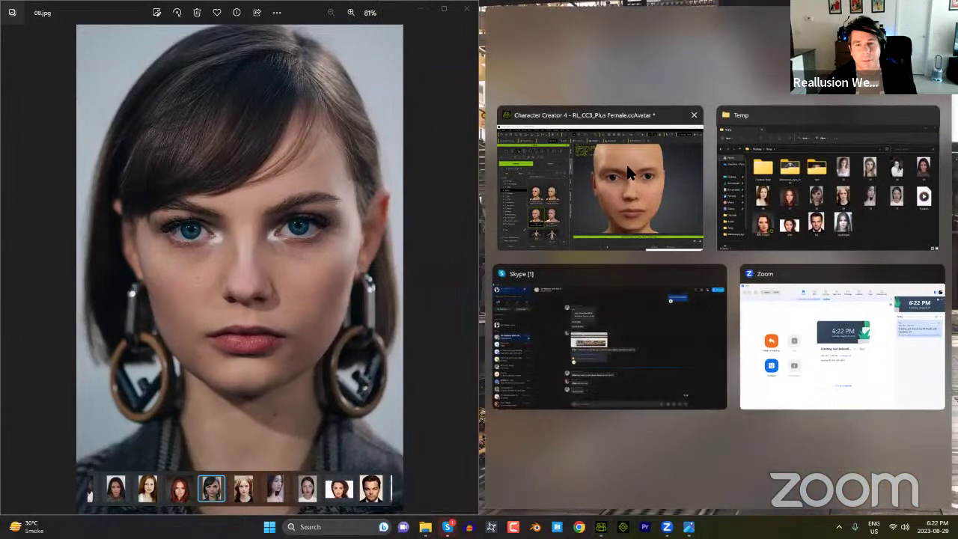
left_click(589, 164)
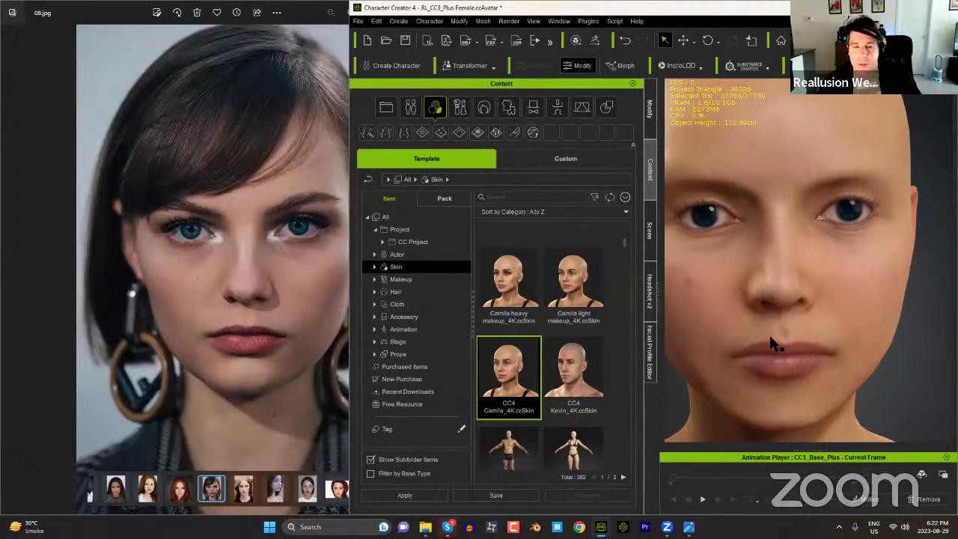
Step: Enable Use Blend Map and activate Color Adjustment in the Skin Color settings of the Std_Skin_Head material
left_click(651, 126)
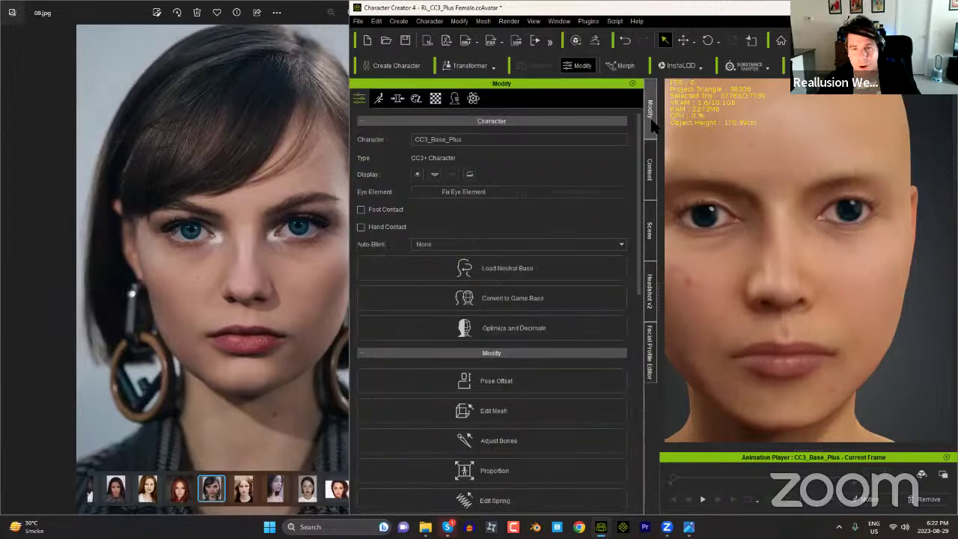
left_click(438, 102)
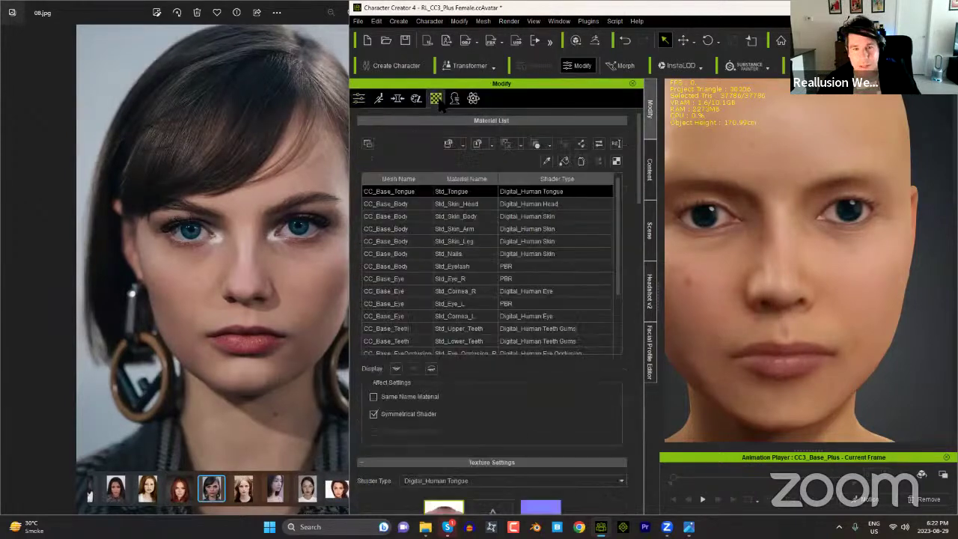
left_click(465, 207)
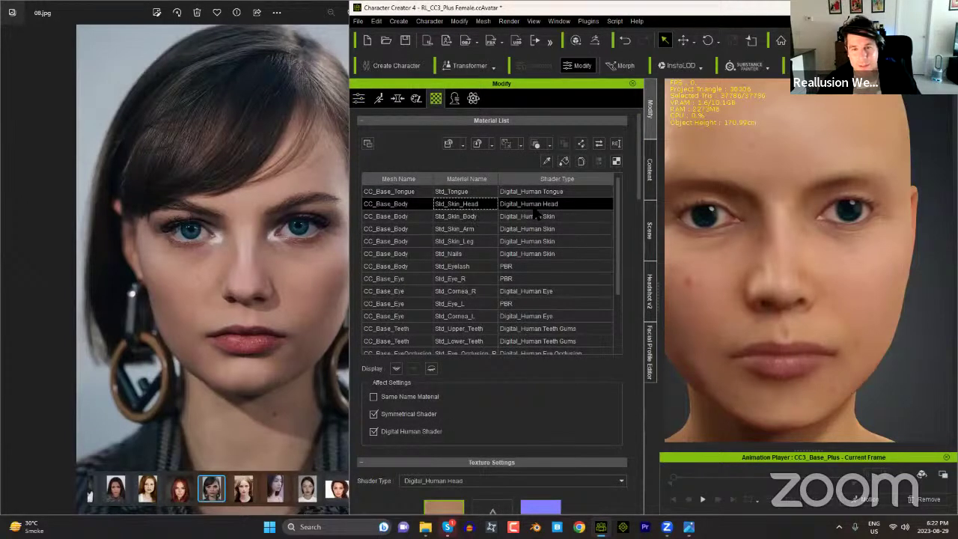
left_click_drag(640, 189, 615, 344)
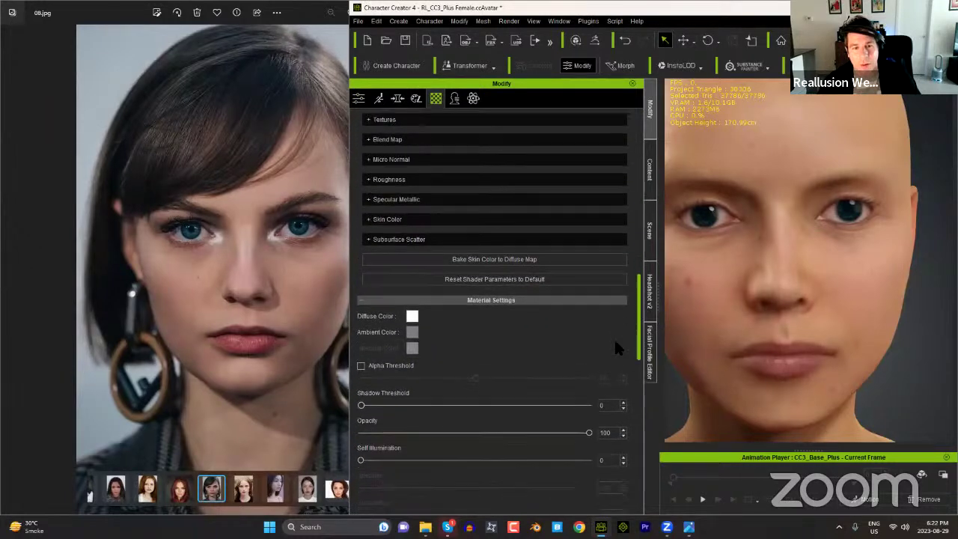
left_click(391, 221)
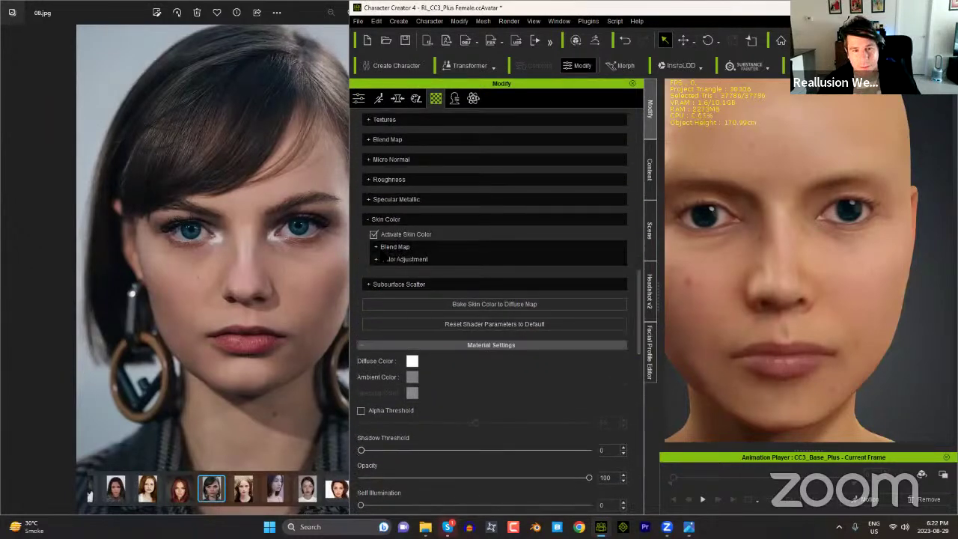
left_click(386, 246)
left_click(373, 262)
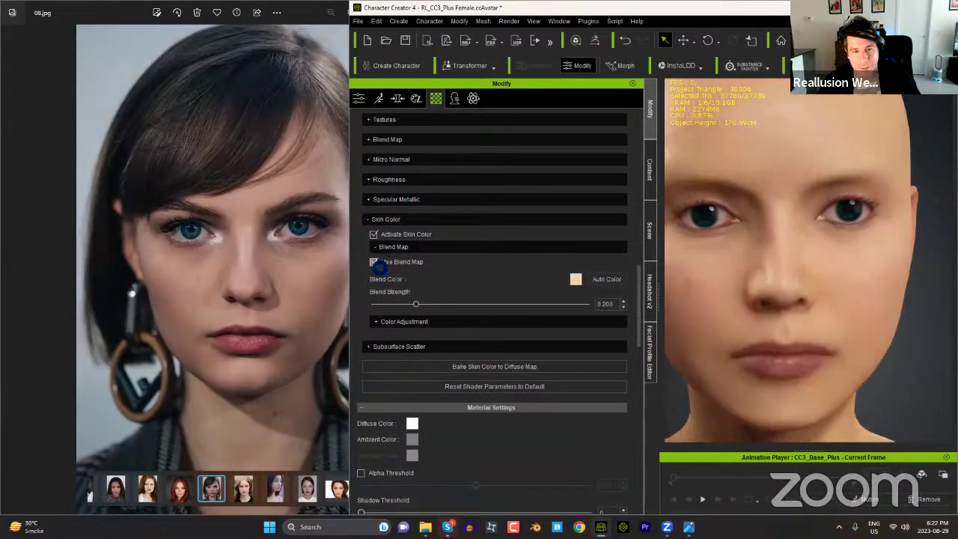
left_click(385, 322)
left_click(373, 337)
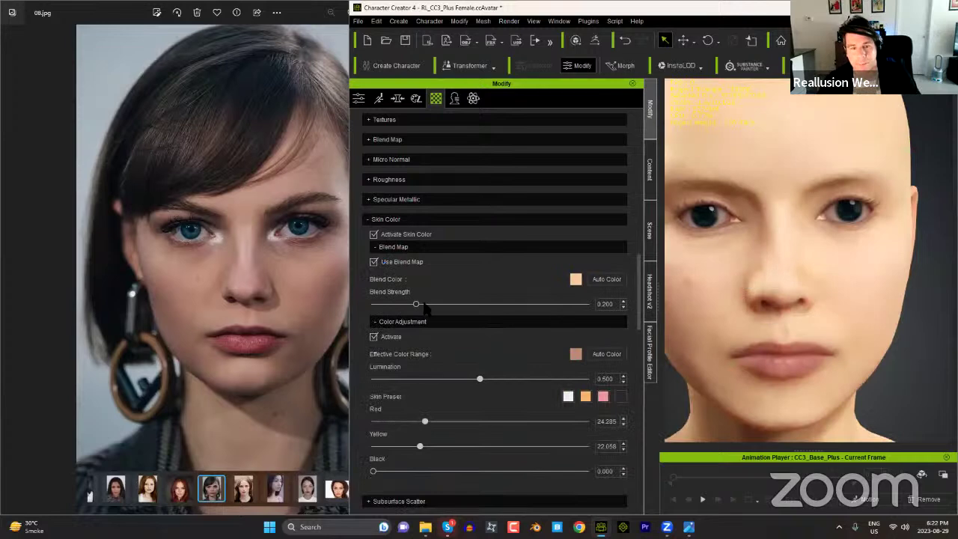
Step: Set the head skin's Blend Strength to 0.068 and sample its Blend Color, #71544e, from the cheek in the reference photo
left_click_drag(416, 307, 320, 317)
mouse_move(388, 312)
left_mouse_down()
mouse_move(430, 311)
mouse_move(386, 313)
left_mouse_up()
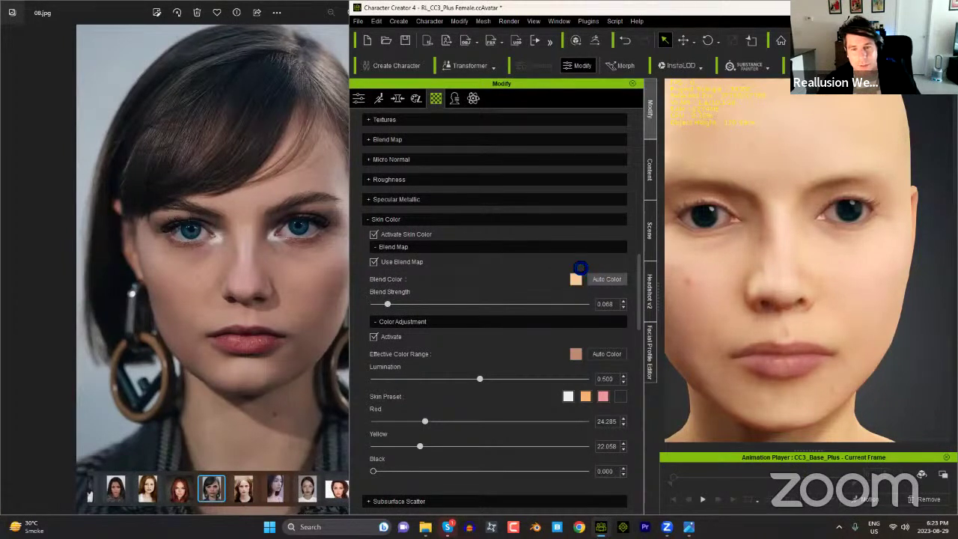
left_click(575, 279)
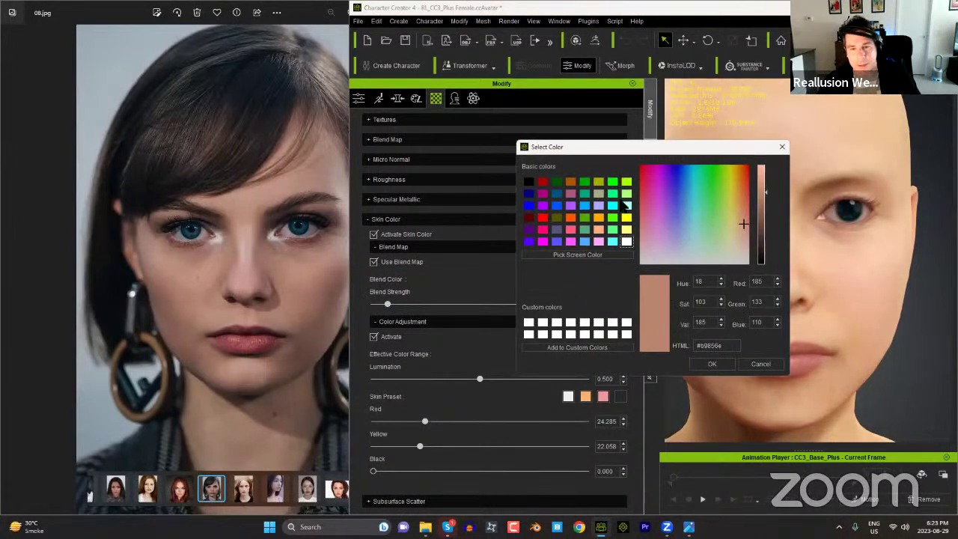
left_click_drag(591, 147, 466, 152)
left_click(452, 260)
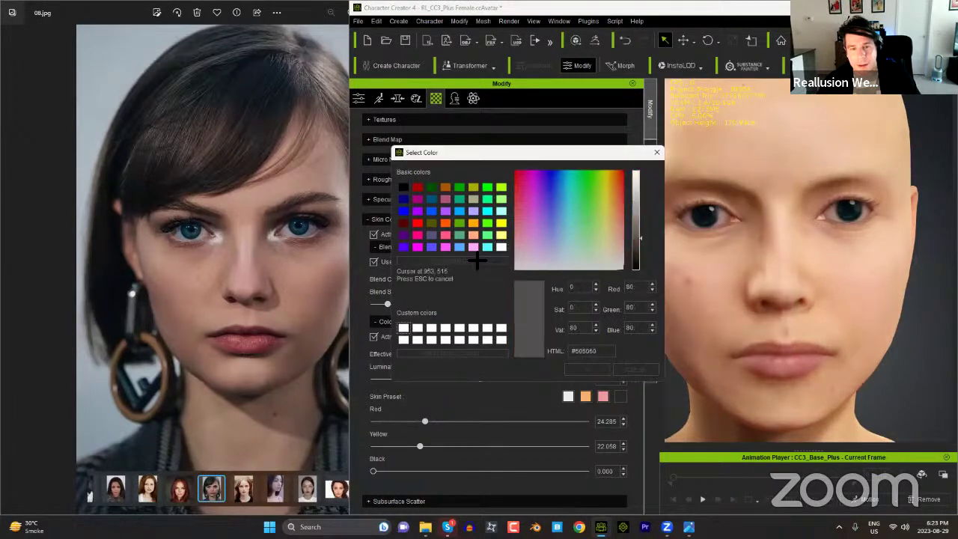
left_click(336, 294)
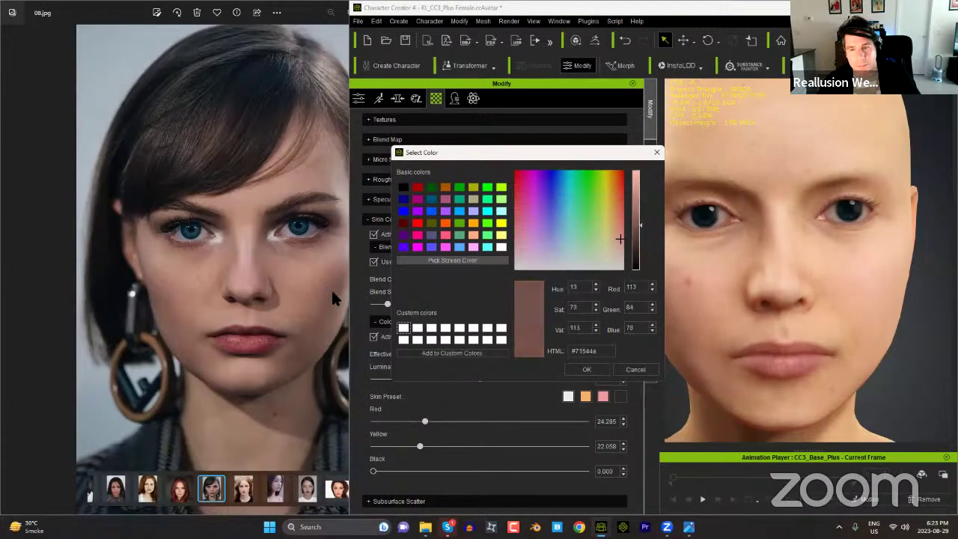
left_click(586, 370)
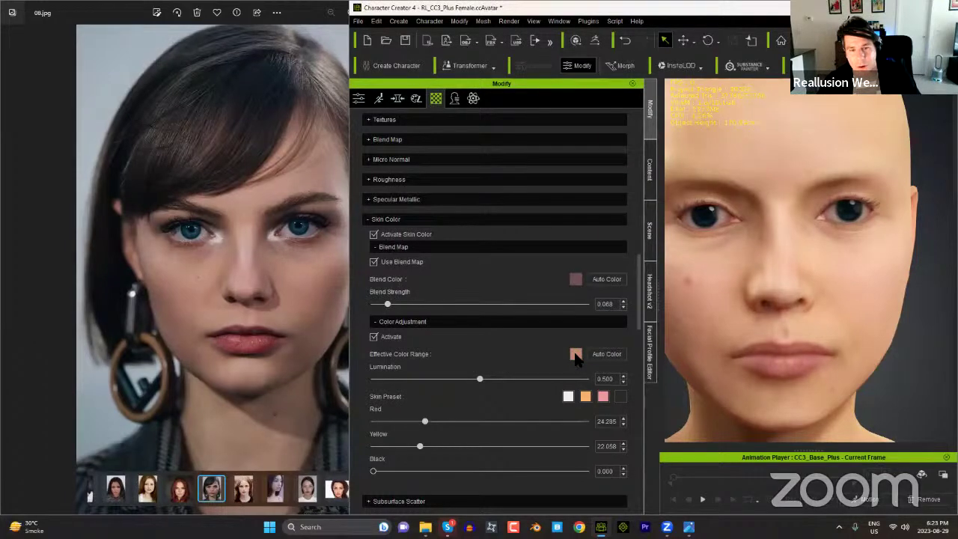
Step: Sample the head skin's Effective Color Range, #aa8070, from the face in the reference photo
left_click(575, 354)
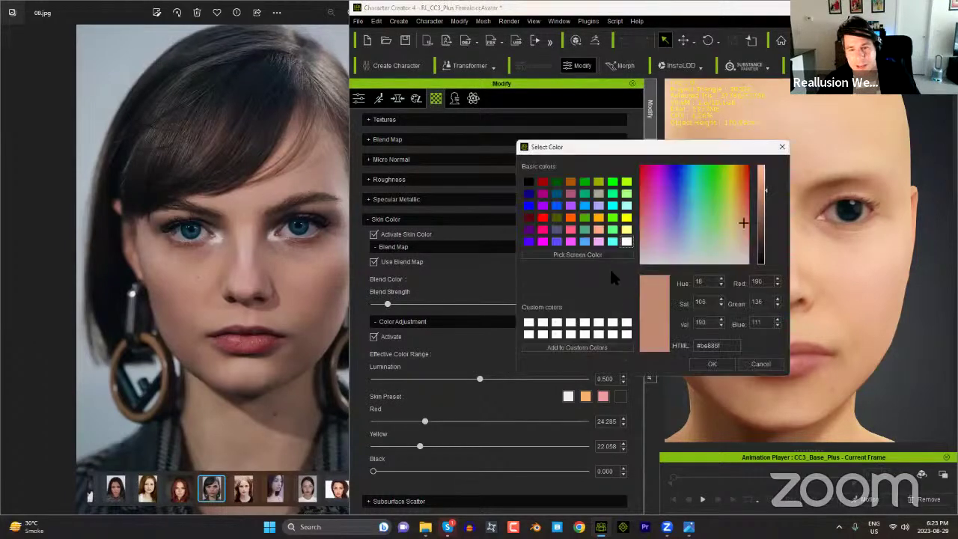
left_click(610, 256)
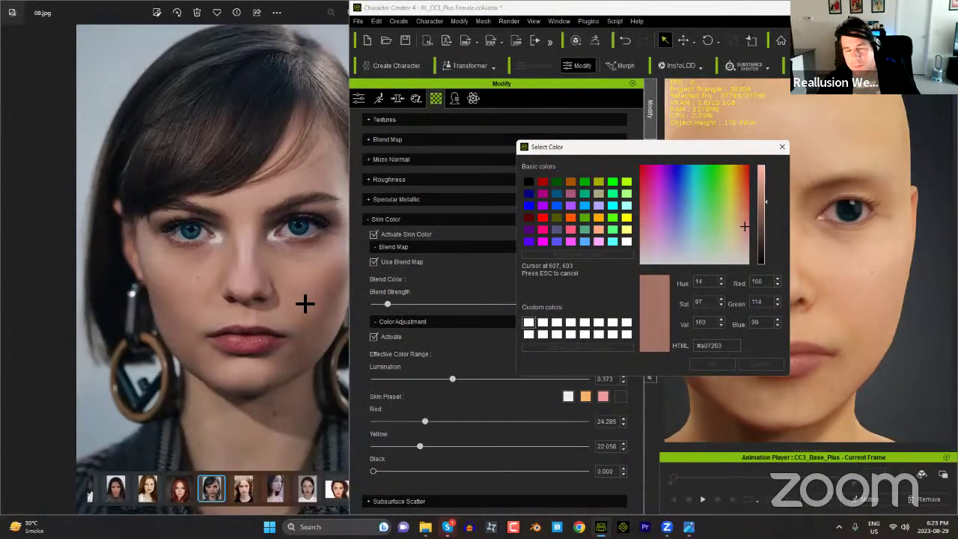
left_click(286, 306)
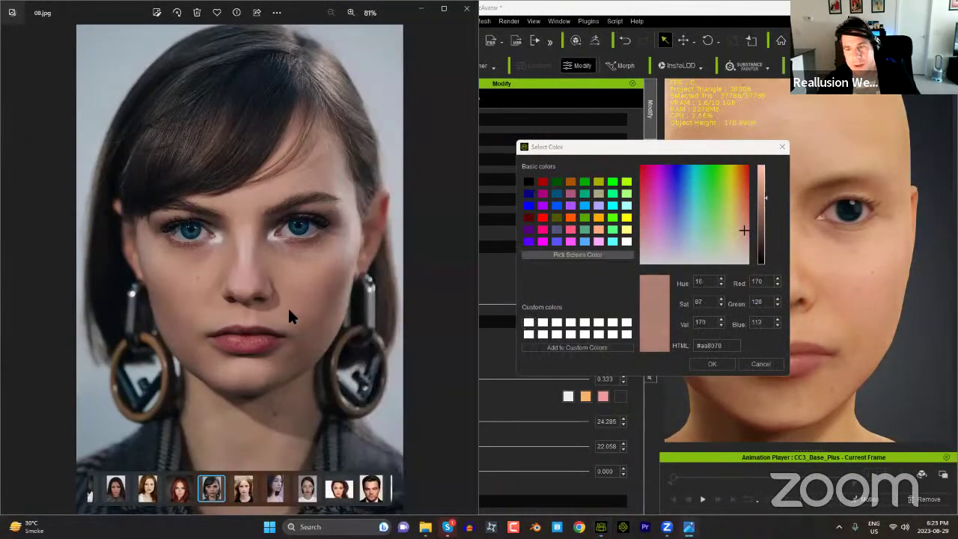
left_click(711, 363)
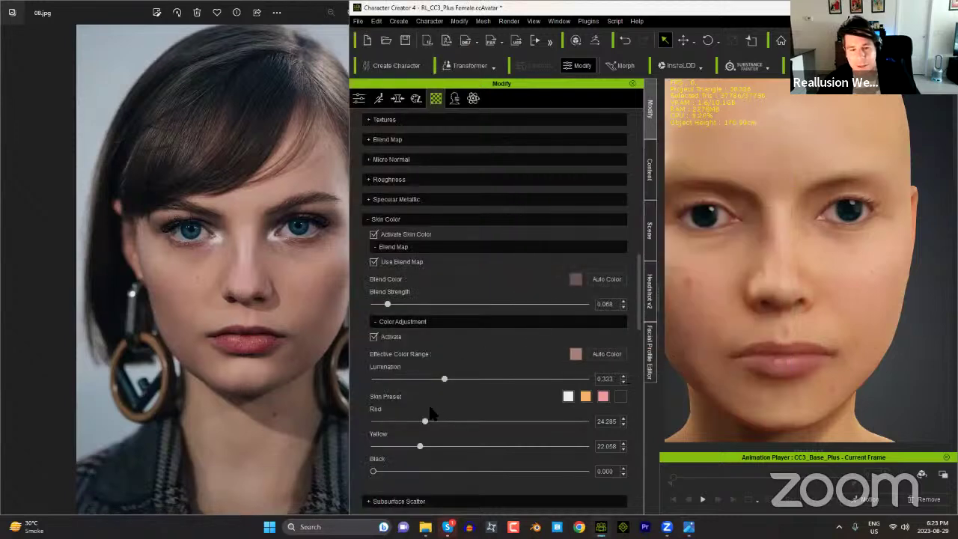
Step: Raise the head skin's Blend Strength to about 0.406 and adjust its color to Red 29.717 and Yellow 22.406
left_click_drag(388, 304, 462, 321)
scroll(489, 348, "down", 6)
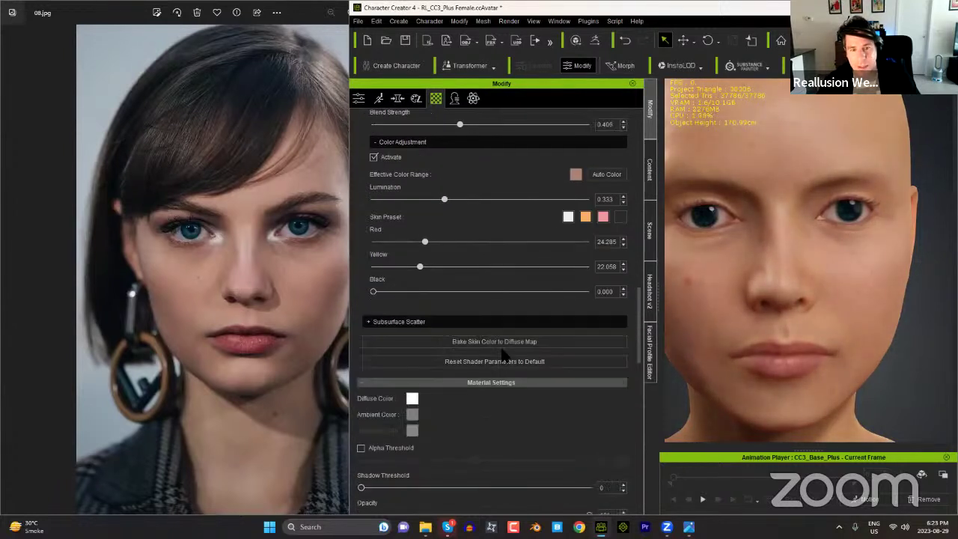
scroll(406, 277, "up", 1)
mouse_move(424, 272)
left_mouse_down()
mouse_move(478, 274)
mouse_move(435, 274)
mouse_move(471, 300)
mouse_move(428, 297)
mouse_move(474, 274)
mouse_move(439, 277)
left_mouse_up()
left_click_drag(380, 324, 351, 324)
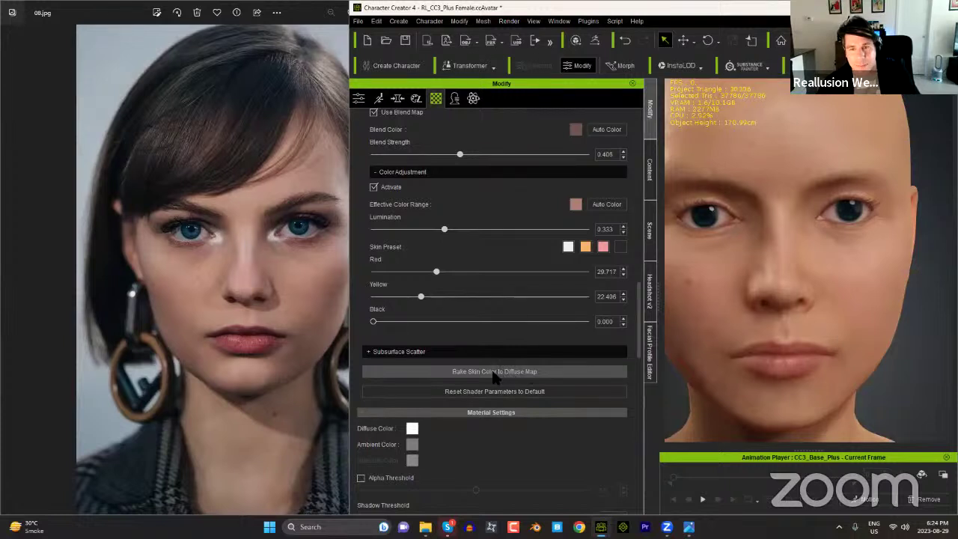
Step: Find the Cute foundation makeup preset and apply it to the character, keeping the modified material settings
left_click(648, 169)
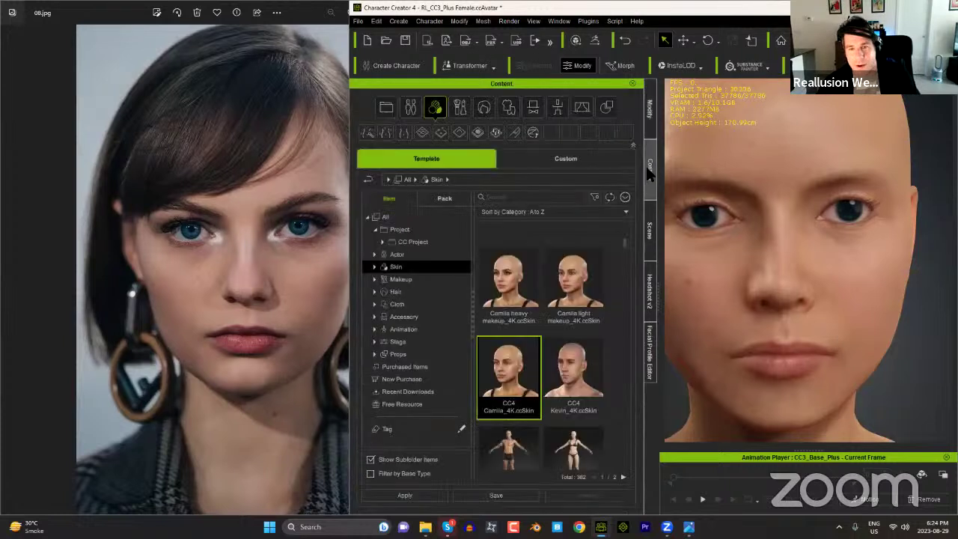
left_click(399, 279)
left_click(402, 282)
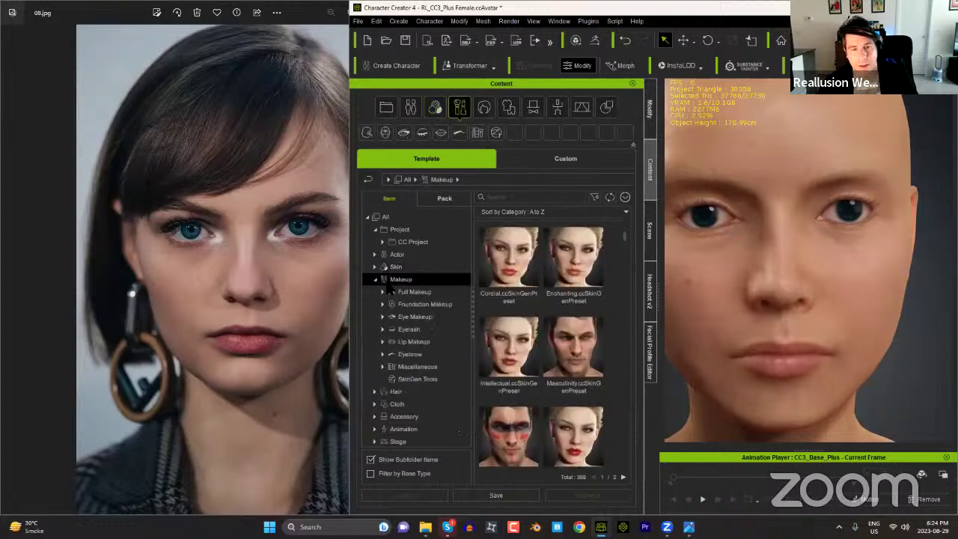
left_click(425, 303)
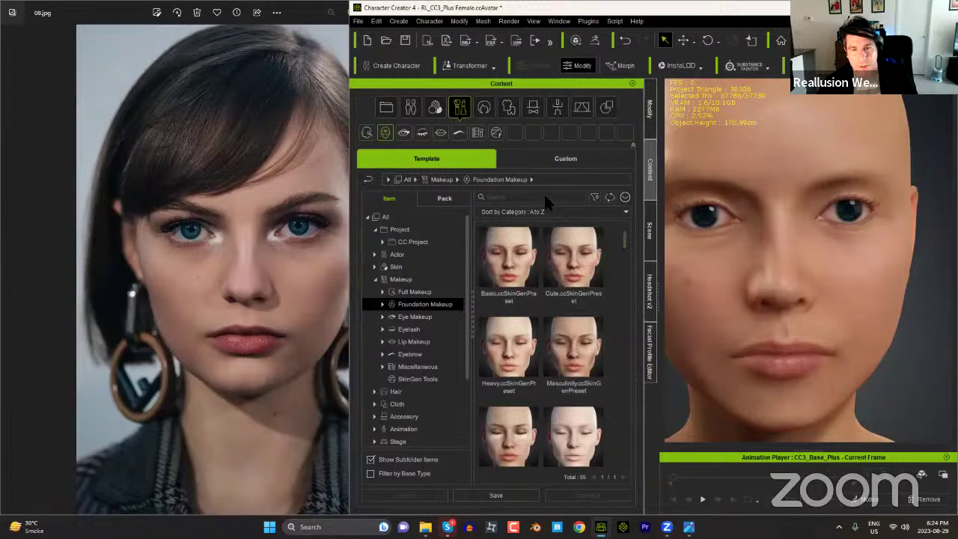
type("cute")
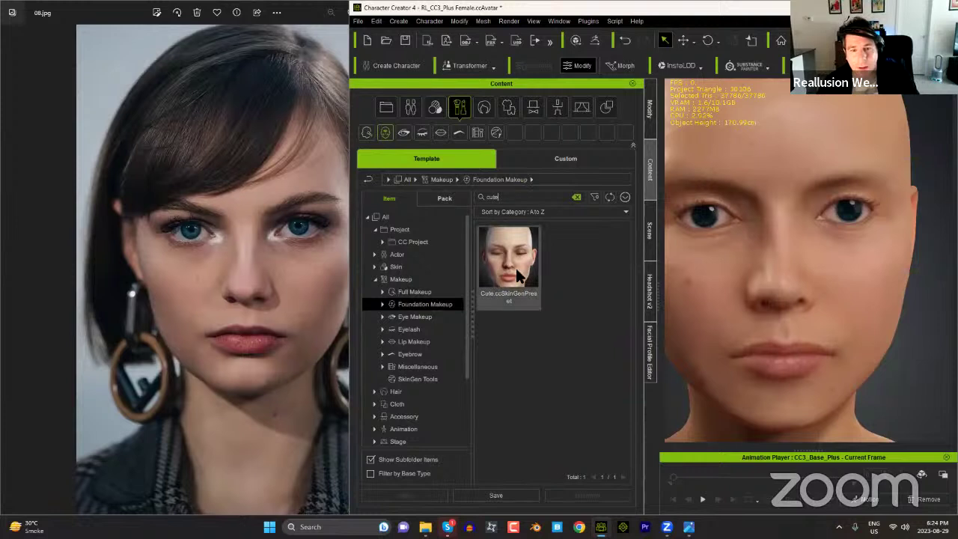
double_click(511, 271)
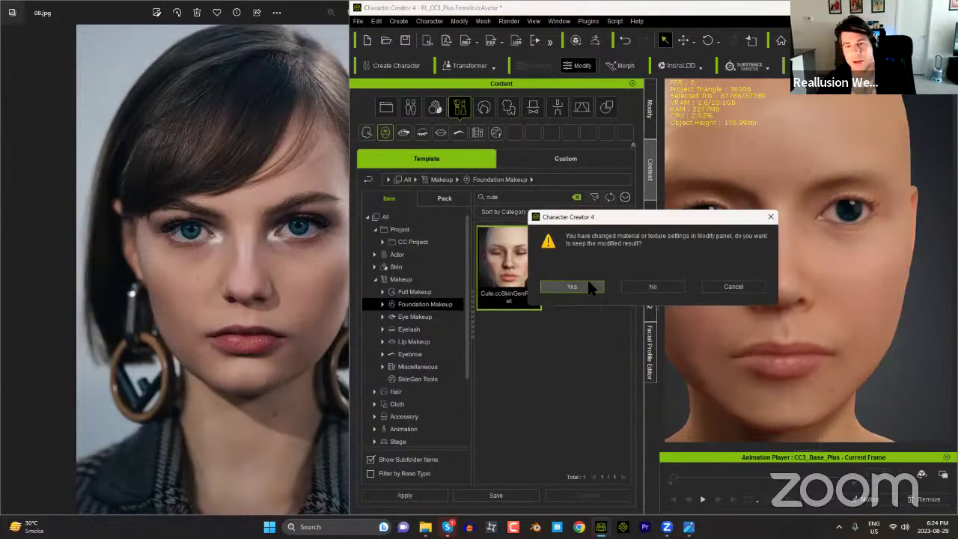
left_click(584, 282)
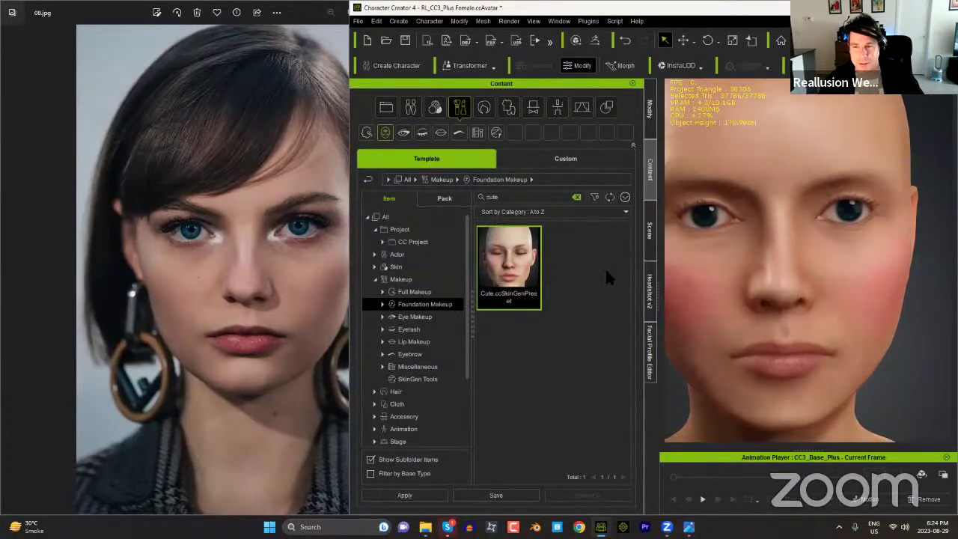
Step: Soften the head's makeup by lowering the Blush layer's opacity and setting the Foundation layer's opacity to 86
middle_click_drag(755, 301, 782, 314)
right_click_drag(820, 322, 824, 319)
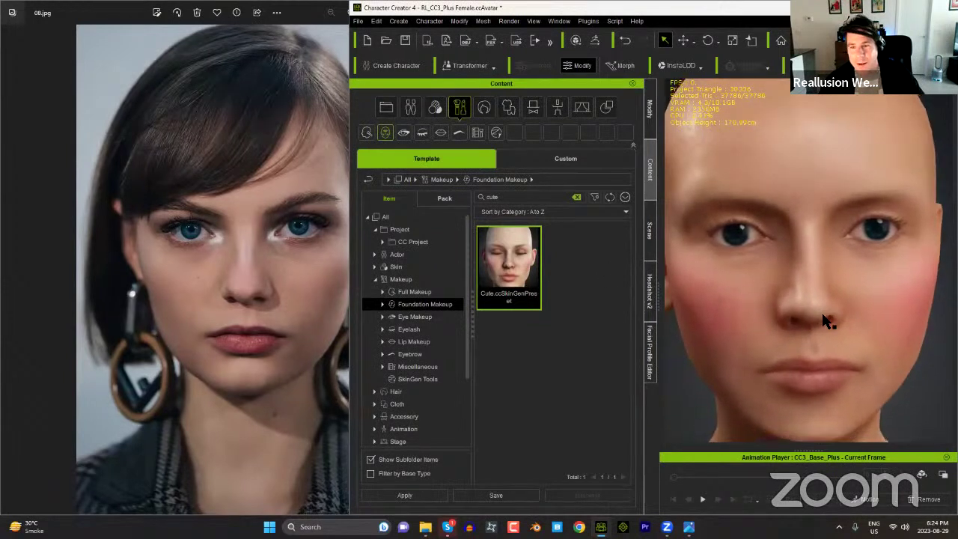
left_click(648, 119)
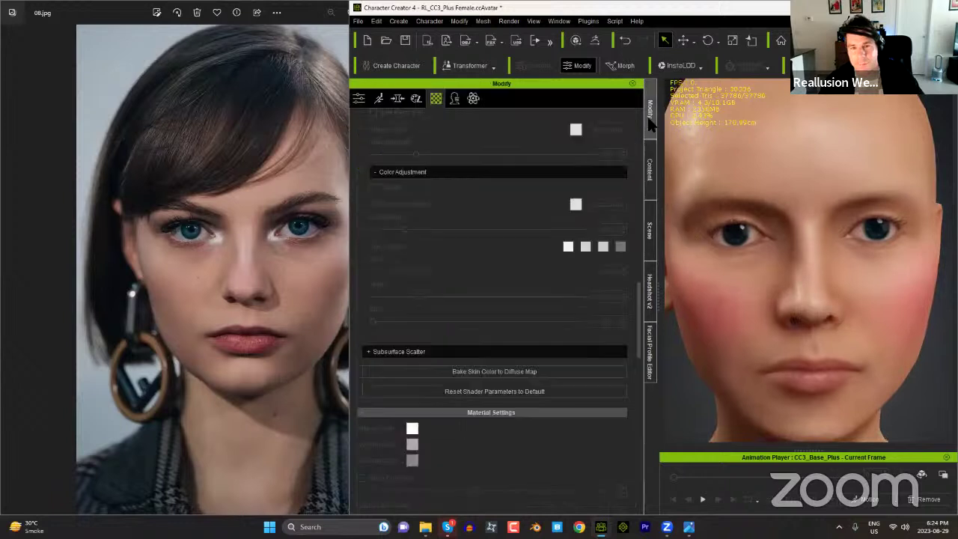
left_click(415, 100)
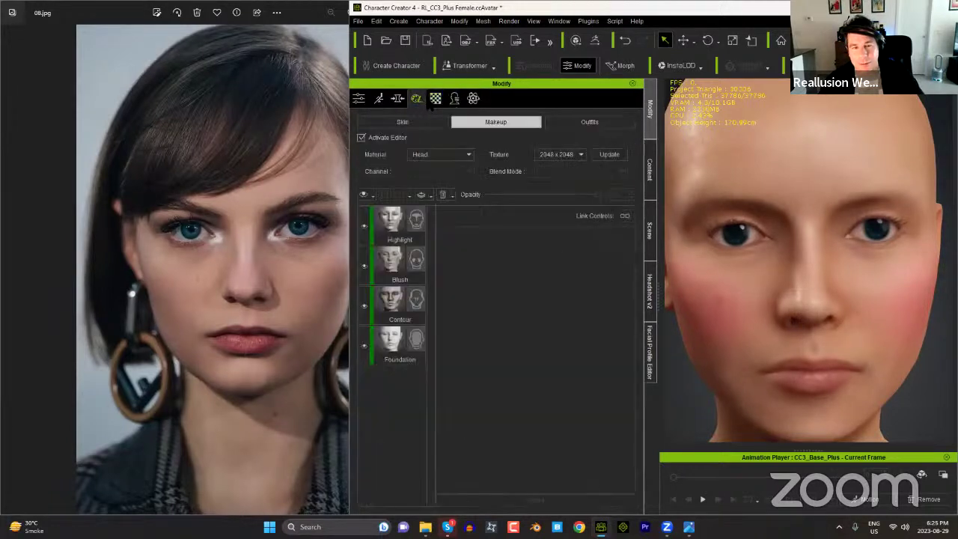
left_click(408, 258)
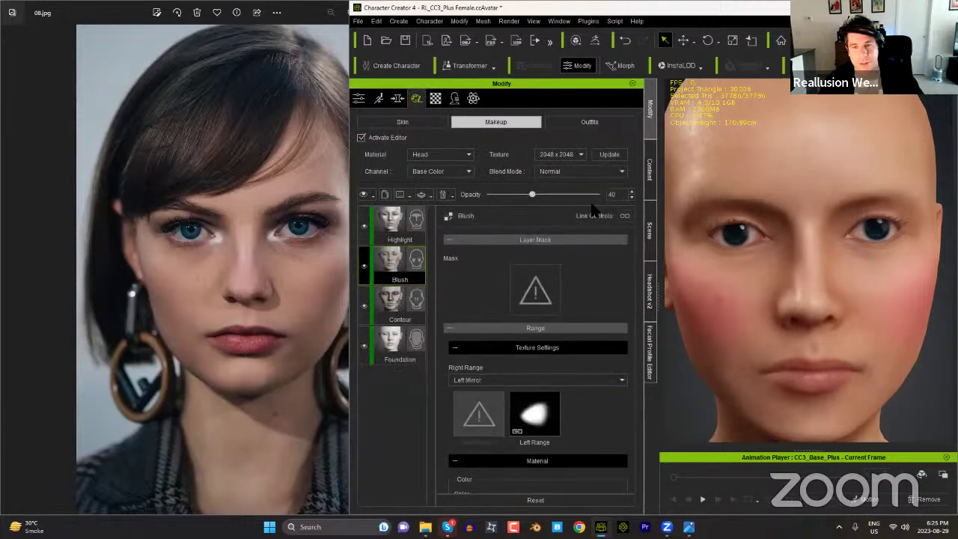
left_click_drag(529, 199, 499, 197)
left_click(401, 346)
mouse_move(591, 200)
left_mouse_down()
mouse_move(488, 200)
mouse_move(584, 207)
left_mouse_up()
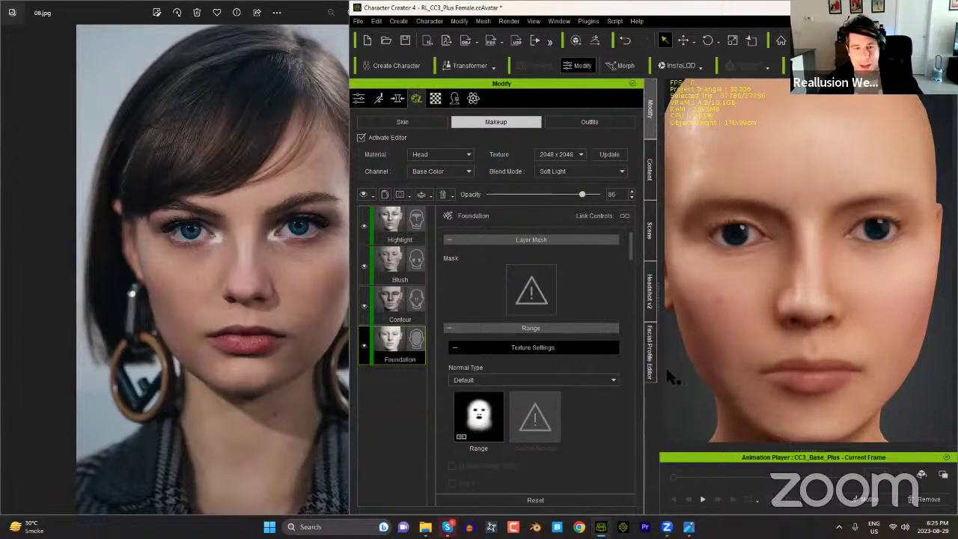
Step: Clear the makeup search and apply the Enchanting eye makeup preset to the character
left_click(650, 179)
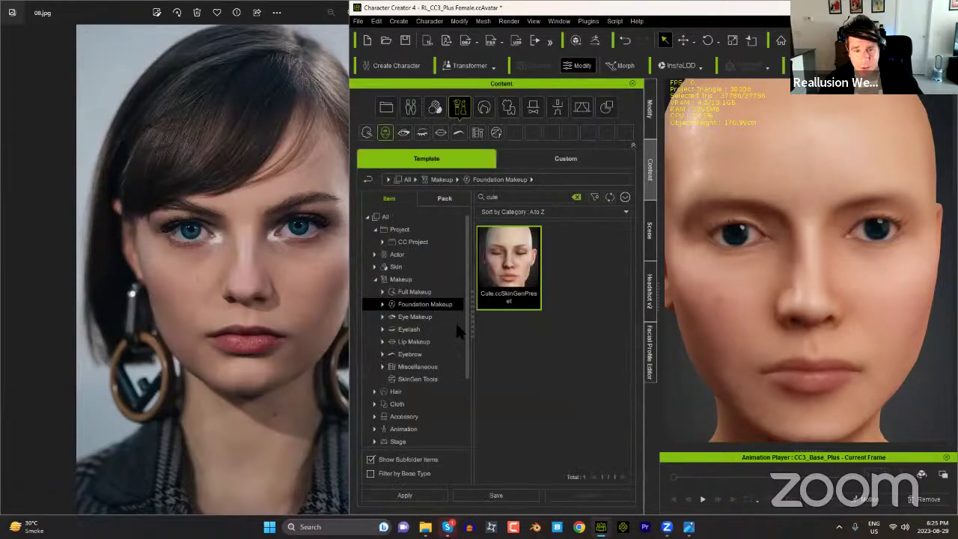
left_click(427, 317)
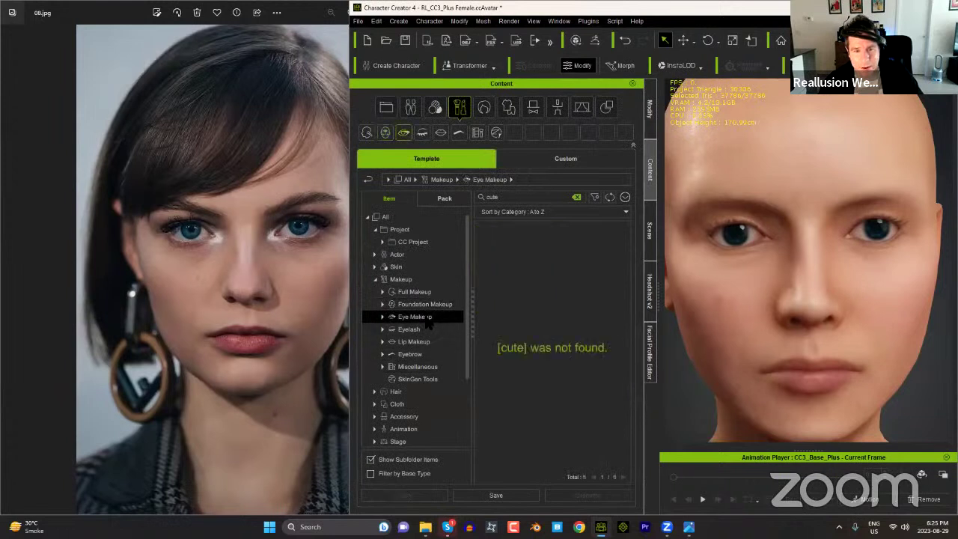
left_click(576, 197)
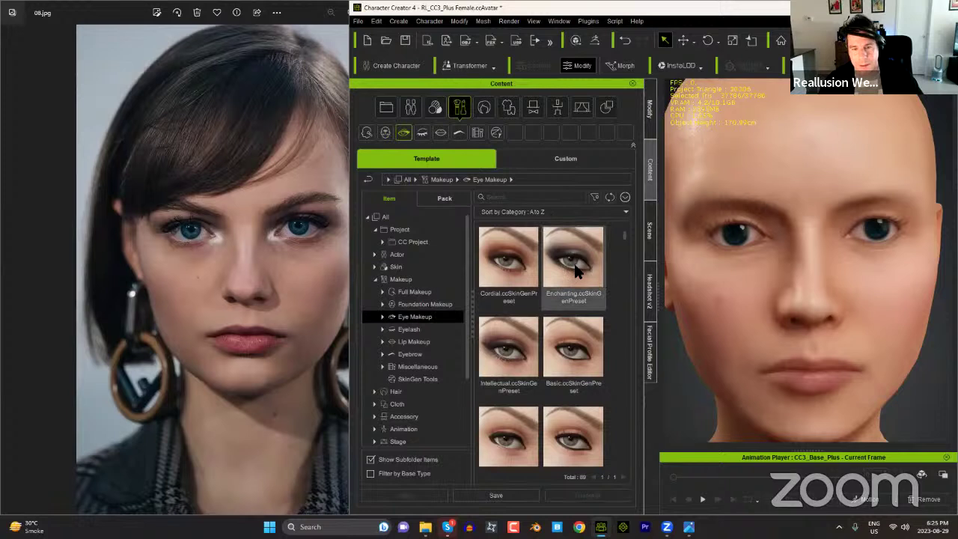
left_click(383, 316)
left_click(425, 354)
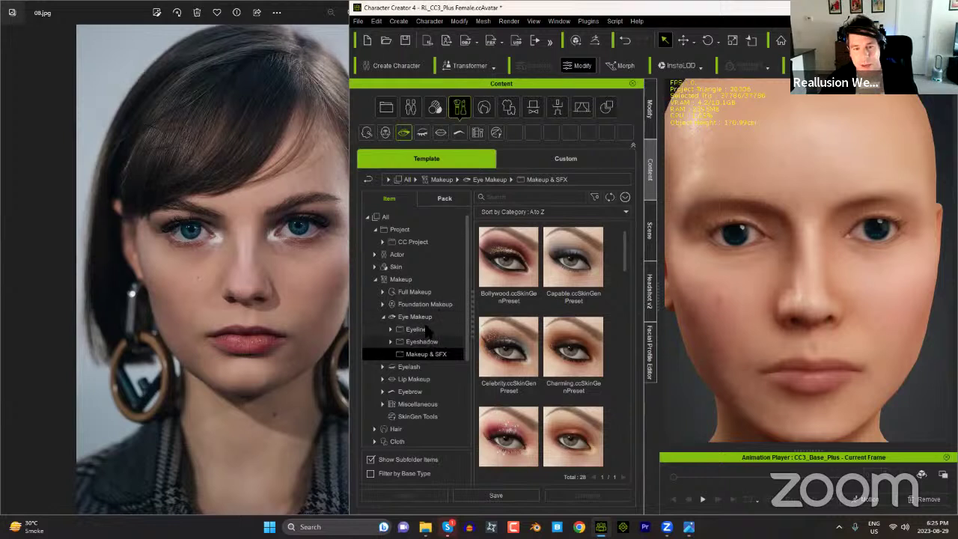
left_click(422, 317)
double_click(571, 271)
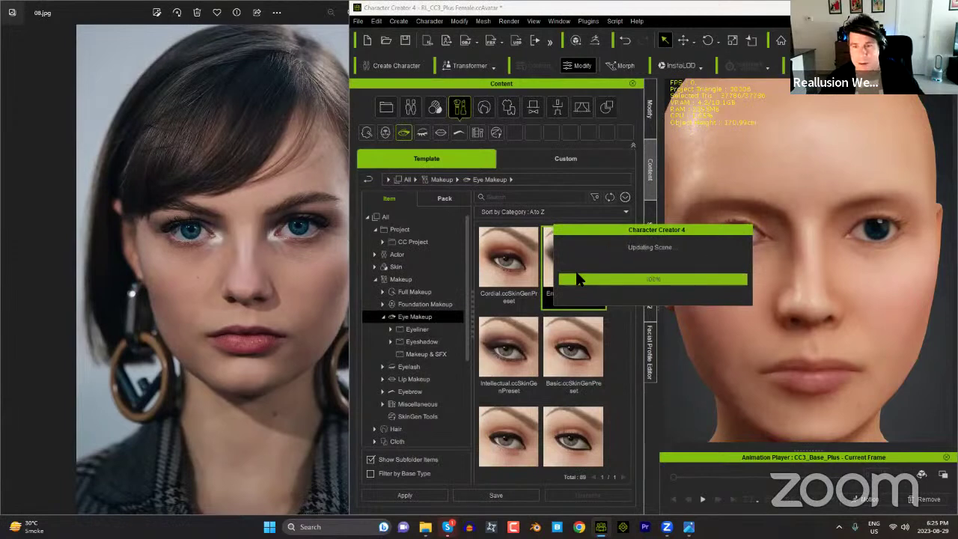
Step: Lower the opacity of the Eyeshadow layer's Base section and of the dark blue color section that follows it
left_click(649, 109)
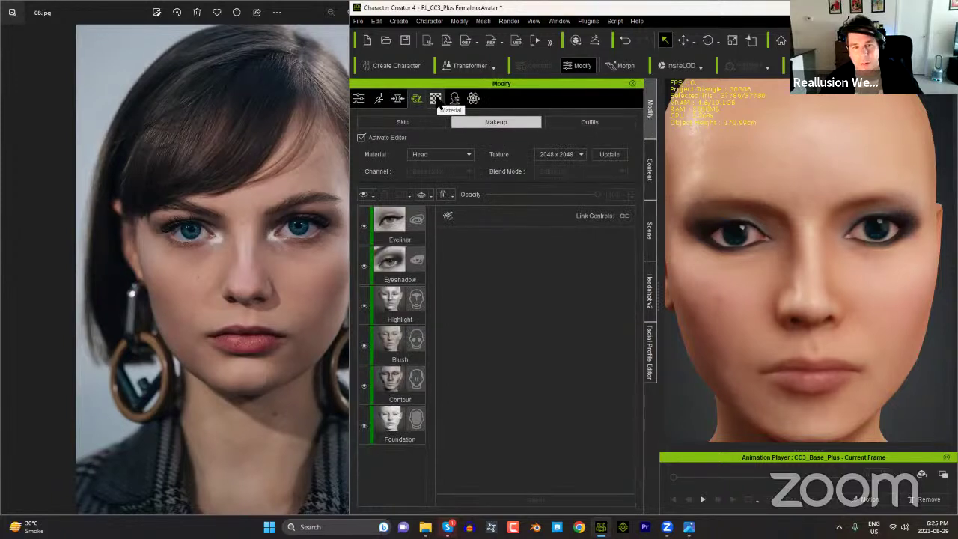
left_click(402, 262)
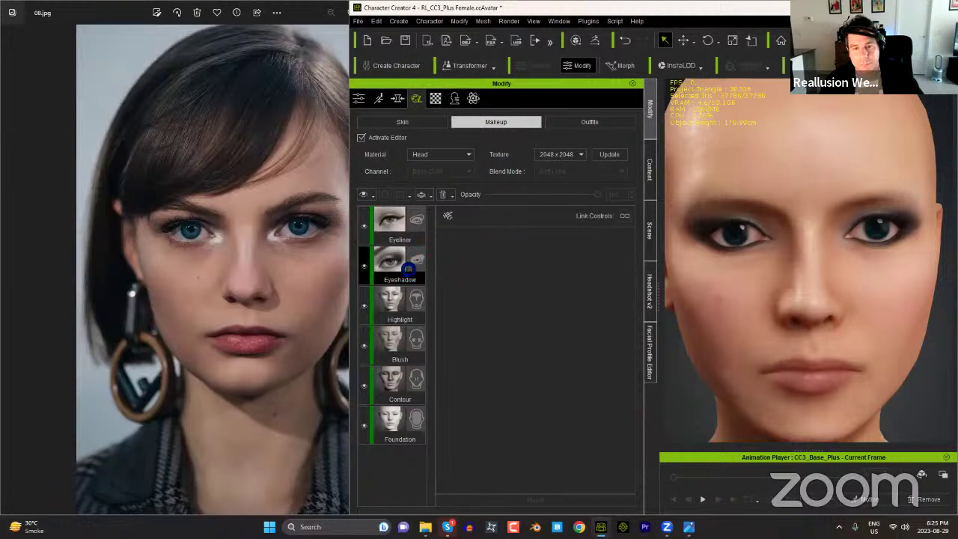
left_click_drag(631, 243, 632, 249)
scroll(602, 281, "down", 5)
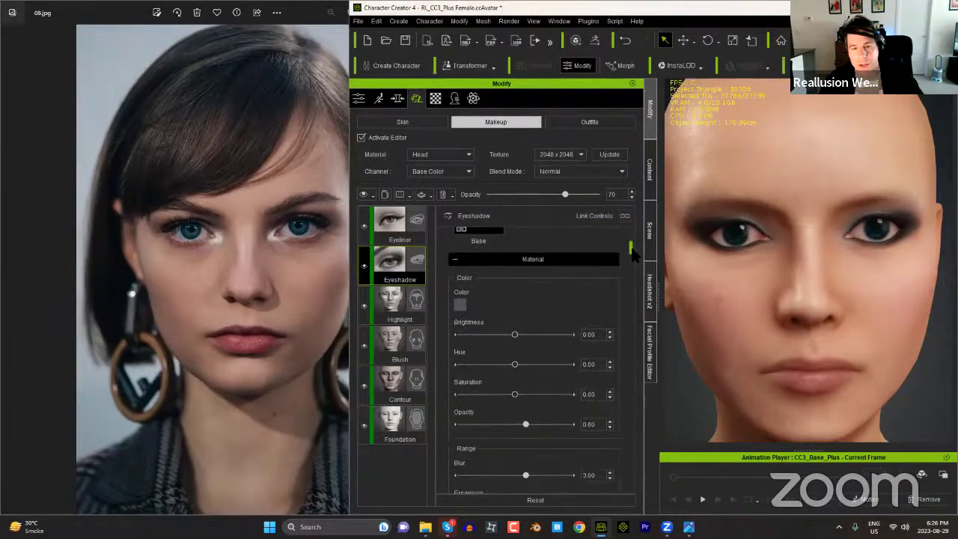
left_click_drag(526, 326, 506, 328)
scroll(621, 249, "down", 5)
scroll(631, 269, "down", 5)
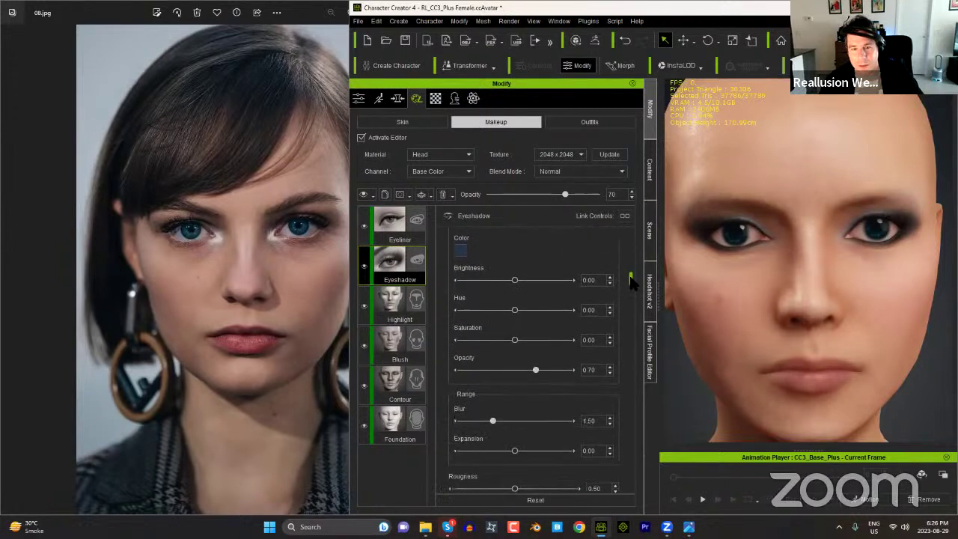
mouse_move(536, 340)
left_mouse_down()
mouse_move(483, 341)
mouse_move(526, 341)
left_mouse_up()
Step: Reduce the opacity of the Eyeshadow layer's Outer V and Lid sections to near zero
scroll(621, 300, "down", 5)
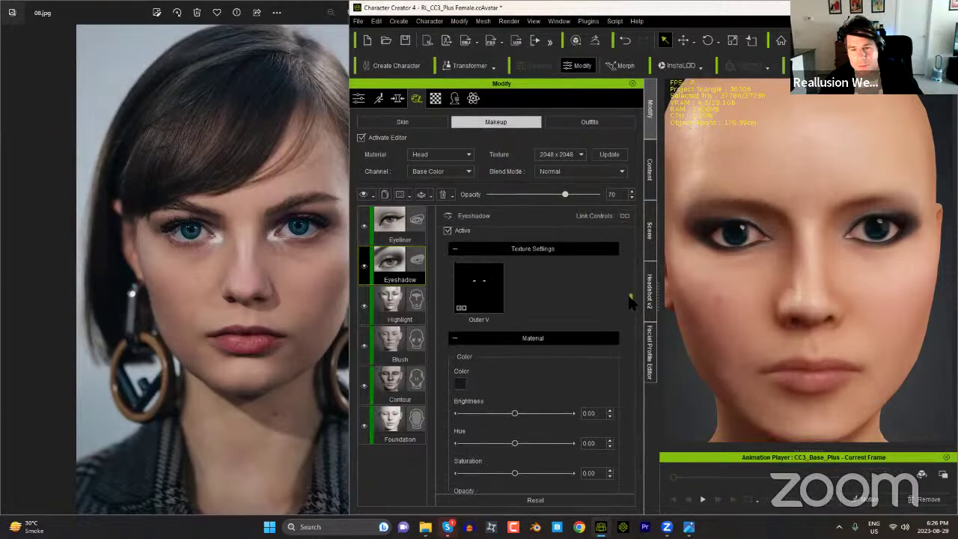
scroll(629, 302, "up", 1)
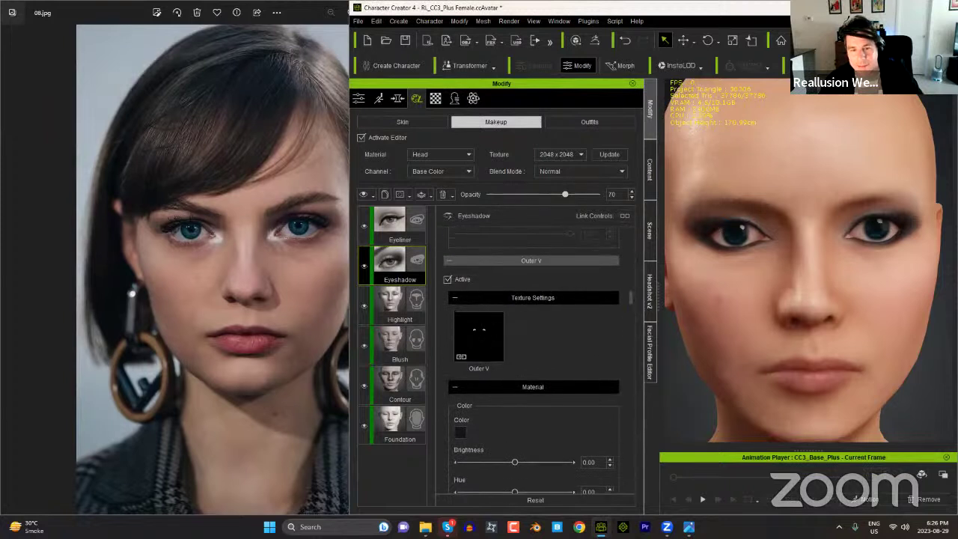
scroll(627, 295, "down", 5)
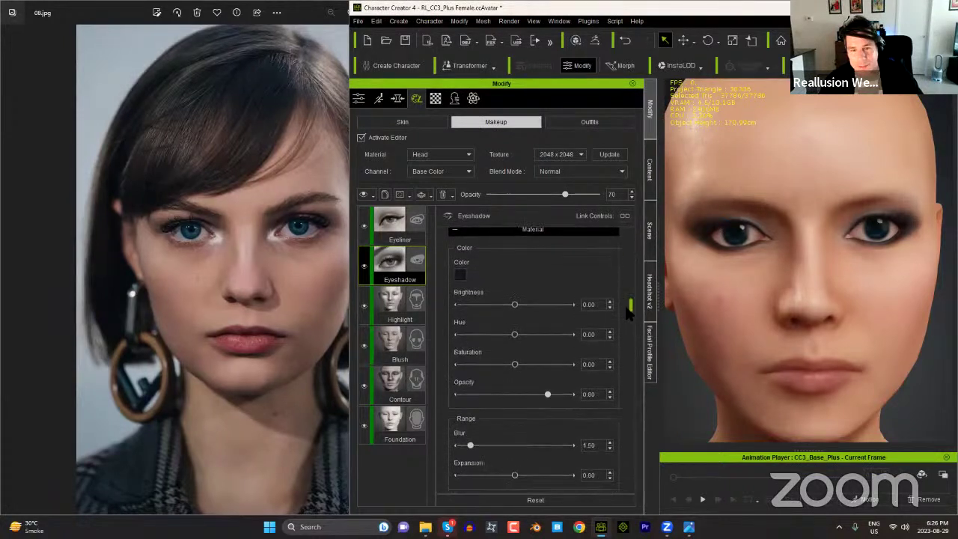
left_click_drag(548, 327, 464, 337)
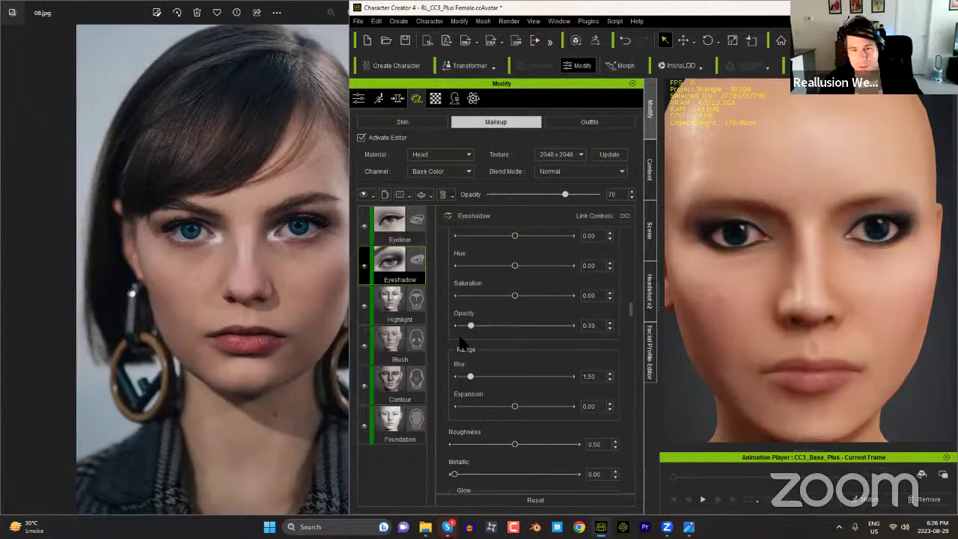
scroll(627, 318, "down", 8)
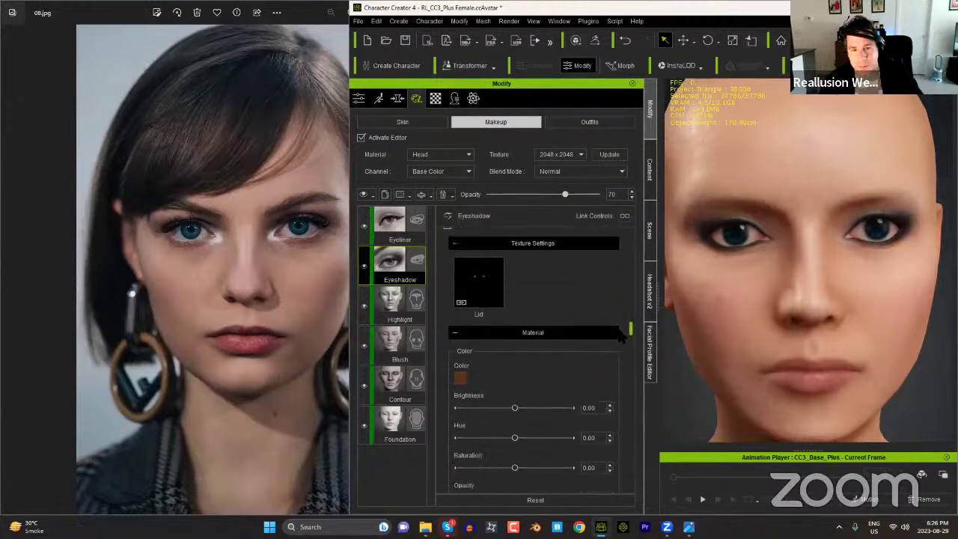
left_click_drag(570, 359, 458, 360)
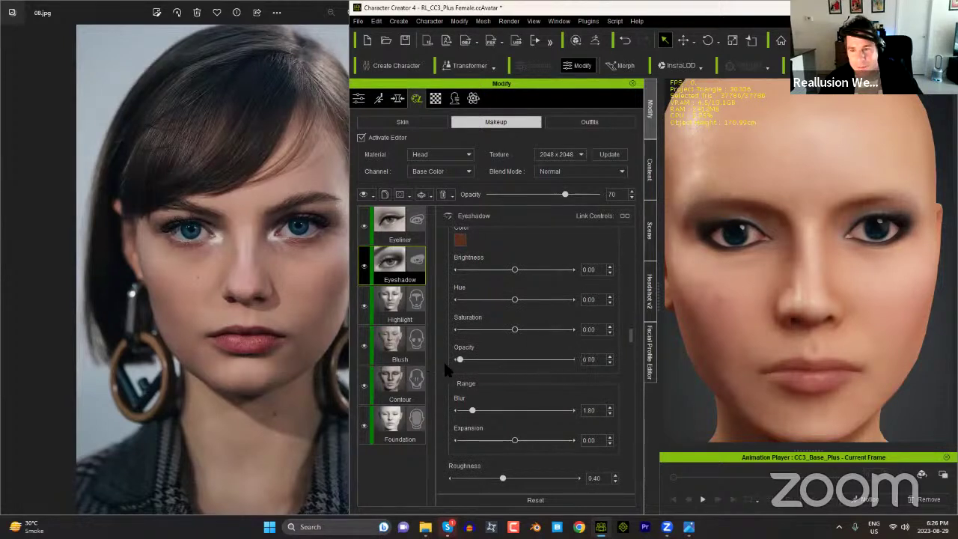
Step: Raise the brightness of the Eyeshadow layer's Bottom section to 0.19
left_click_drag(627, 330, 629, 363)
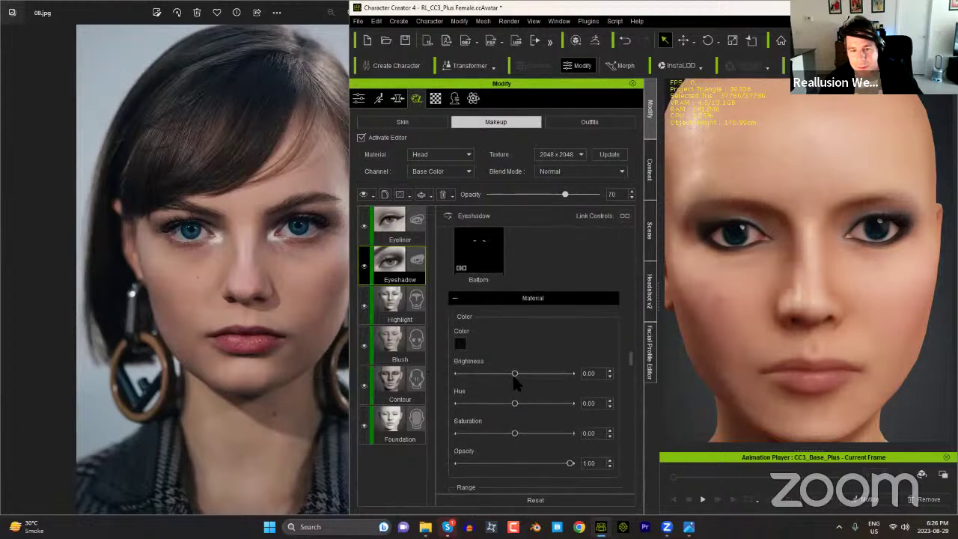
left_click_drag(514, 373, 533, 380)
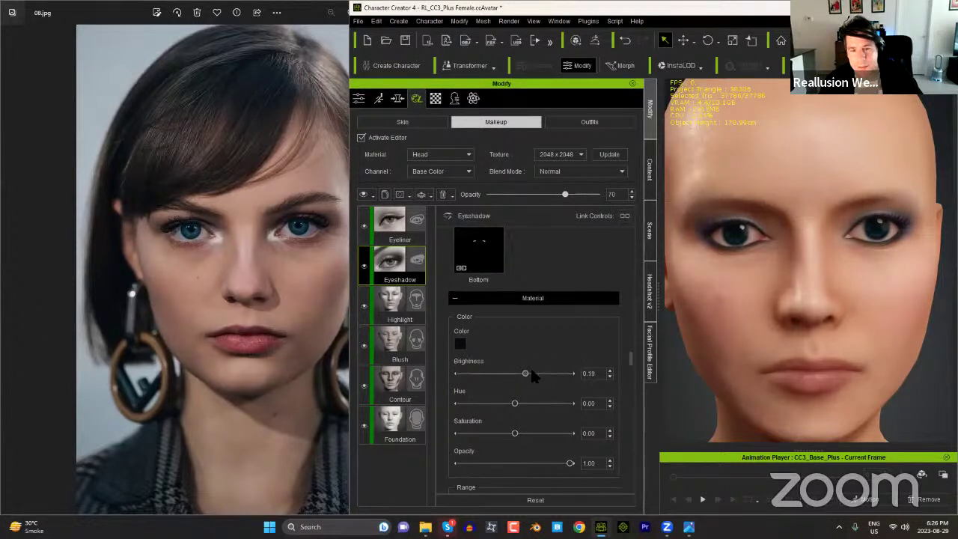
scroll(625, 367, "down", 3)
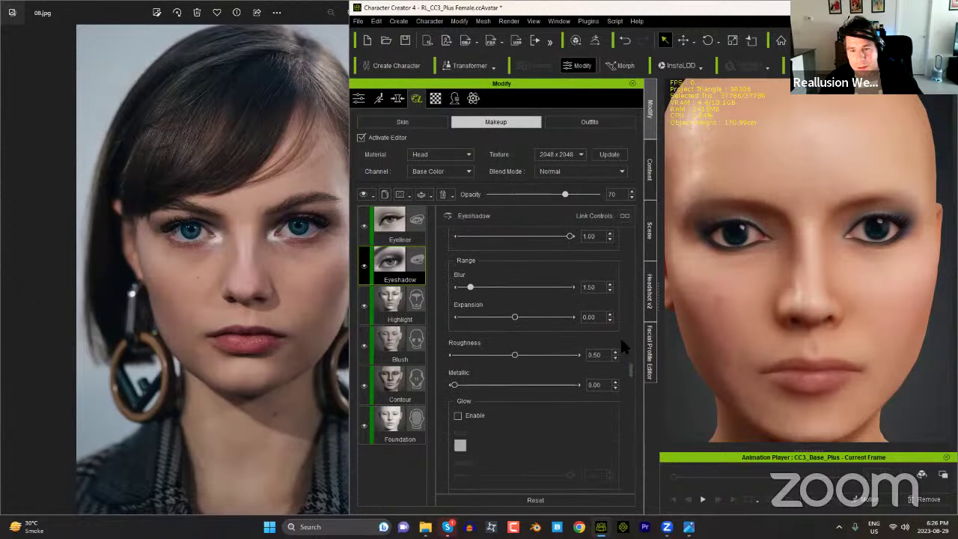
Step: Lower the opacity of the Eyeshadow layer's Bottom section to 0.29
scroll(629, 362, "up", 2)
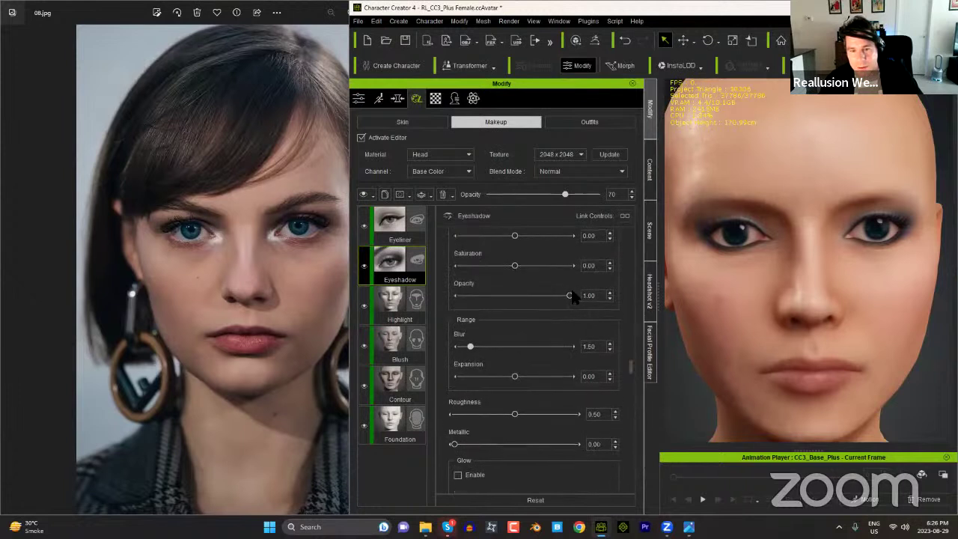
left_click_drag(571, 297, 501, 298)
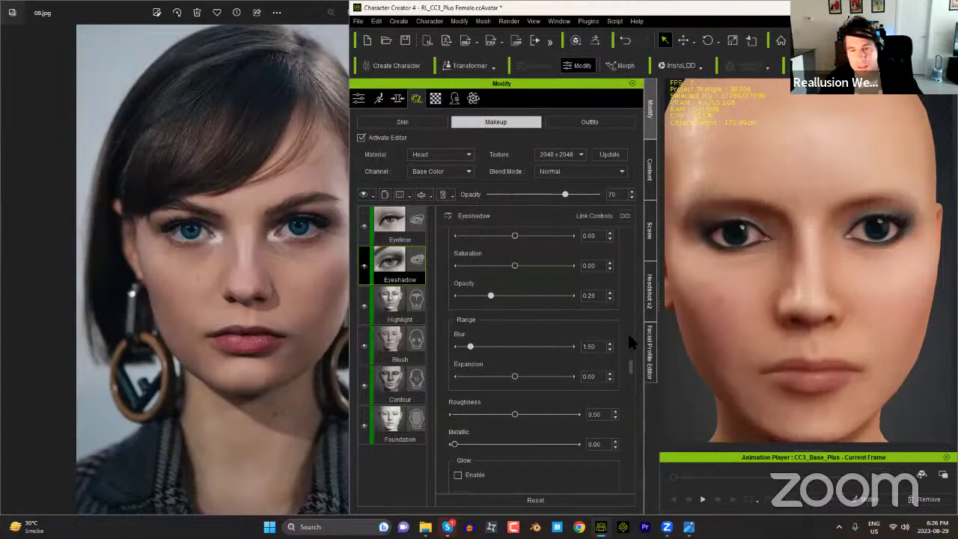
Step: Set the brightness of the Eyeshadow layer's Inner V section to 1.00 and change its color to white
left_click_drag(629, 363, 633, 389)
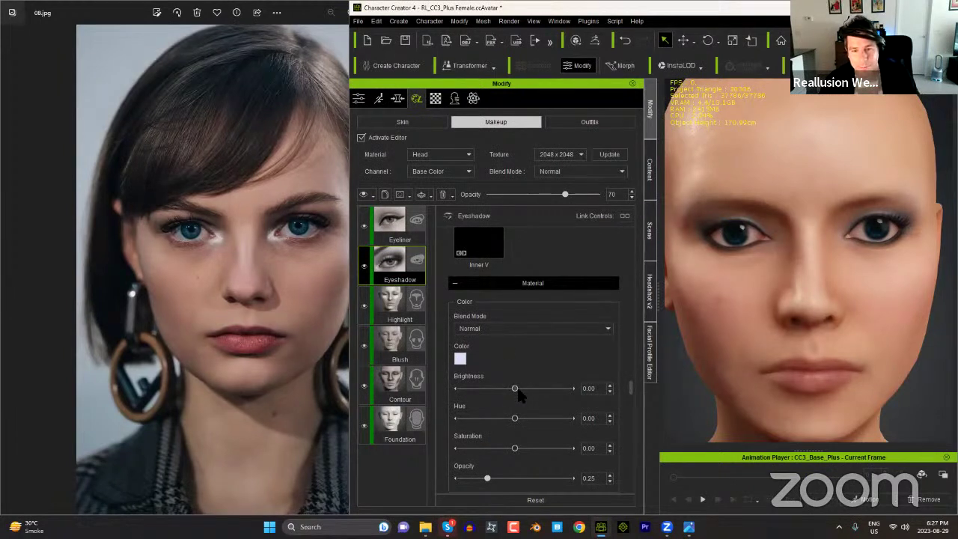
left_click_drag(567, 390, 630, 372)
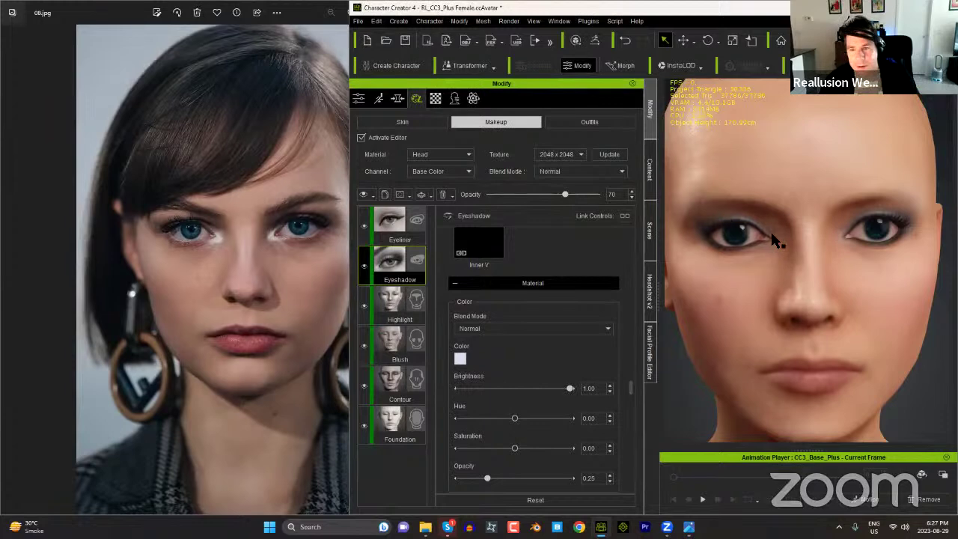
left_click(460, 359)
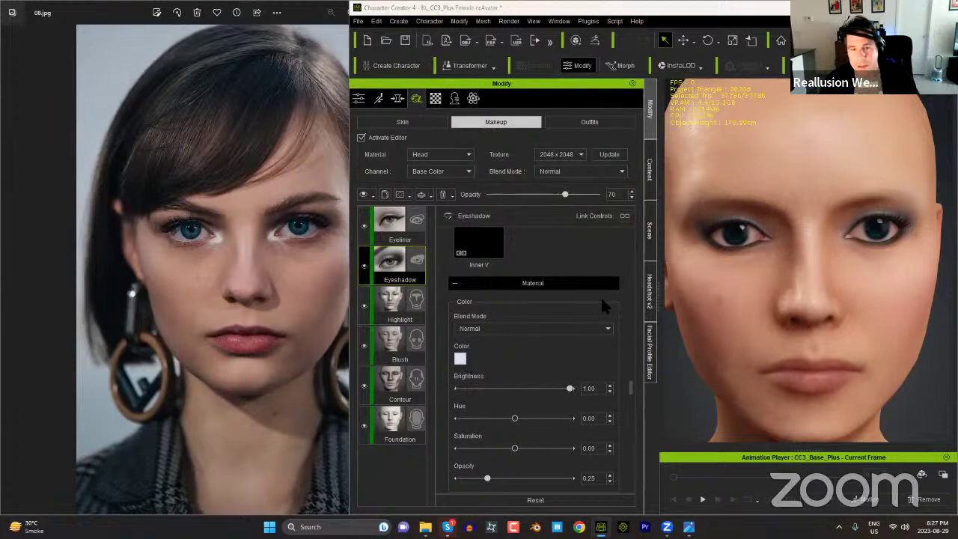
left_click(696, 355)
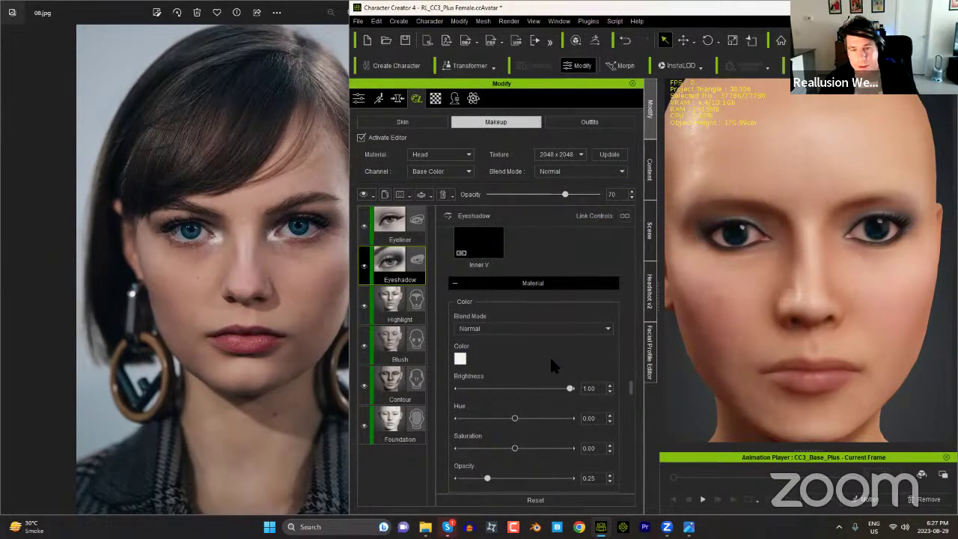
Step: Set the Inner V section's opacity to 1.00, its expansion to 0.55 and its blur to 1.23
scroll(546, 357, "down", 3)
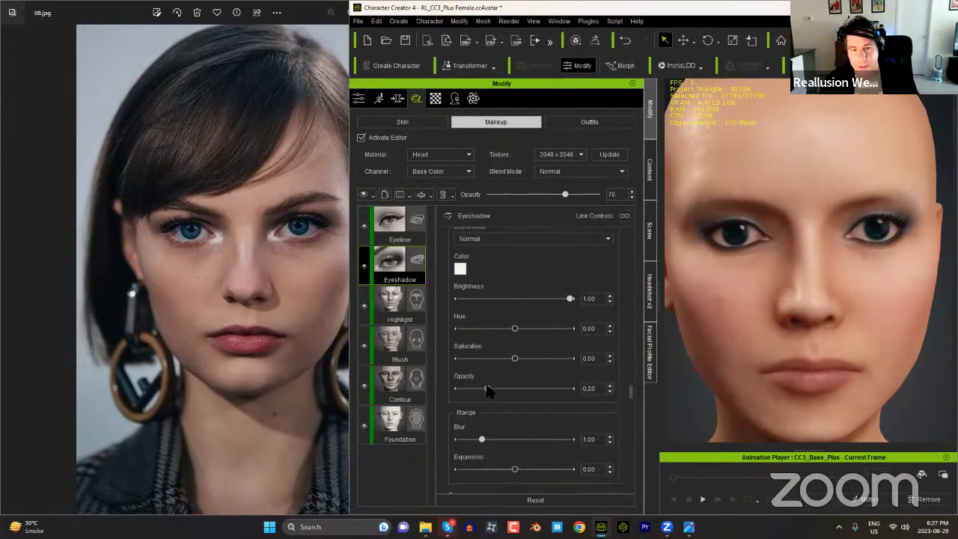
left_click_drag(487, 388, 614, 396)
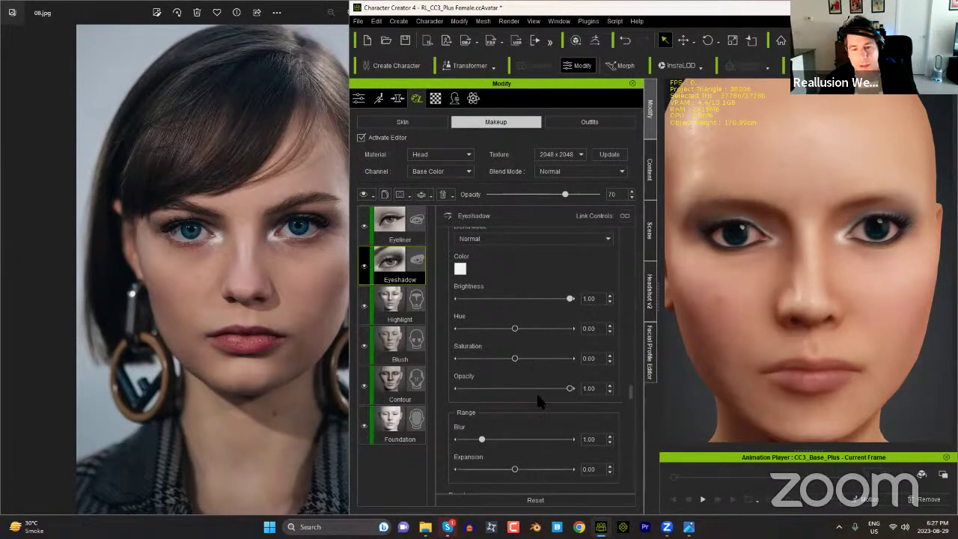
scroll(532, 387, "down", 2)
left_click_drag(514, 409, 545, 408)
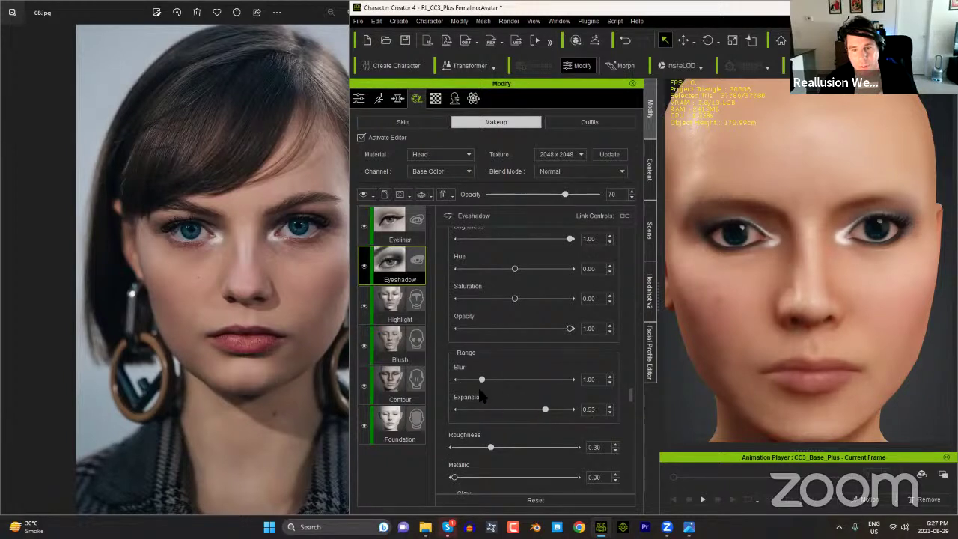
mouse_move(481, 379)
left_mouse_down()
mouse_move(508, 380)
mouse_move(485, 381)
left_mouse_up()
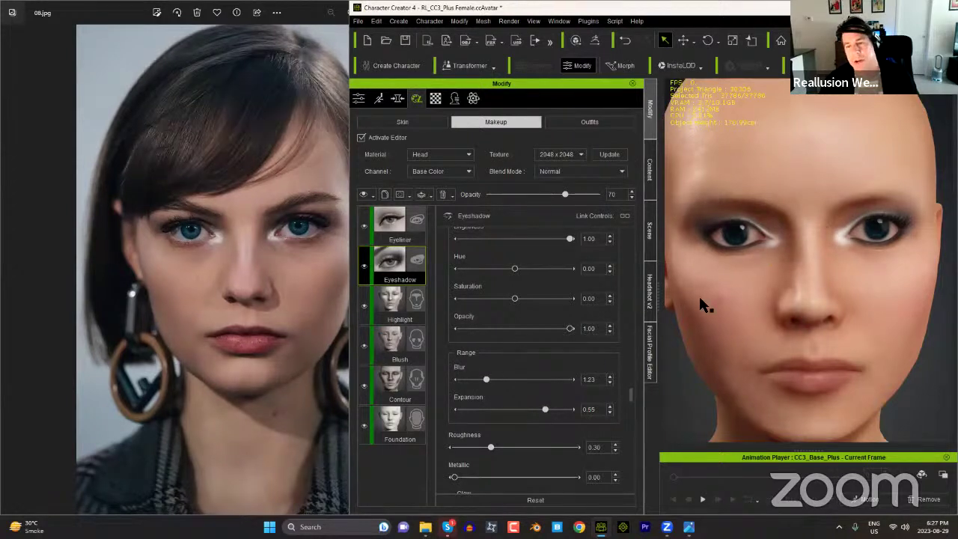
Step: Add the Long Tail_Thick eyelash makeup preset to the character as a new layer
left_click(649, 187)
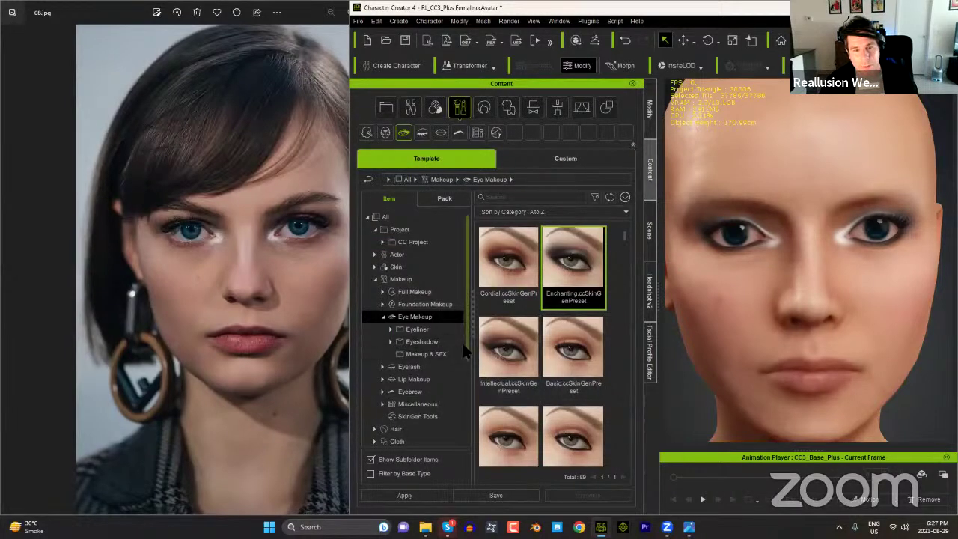
left_click(419, 367)
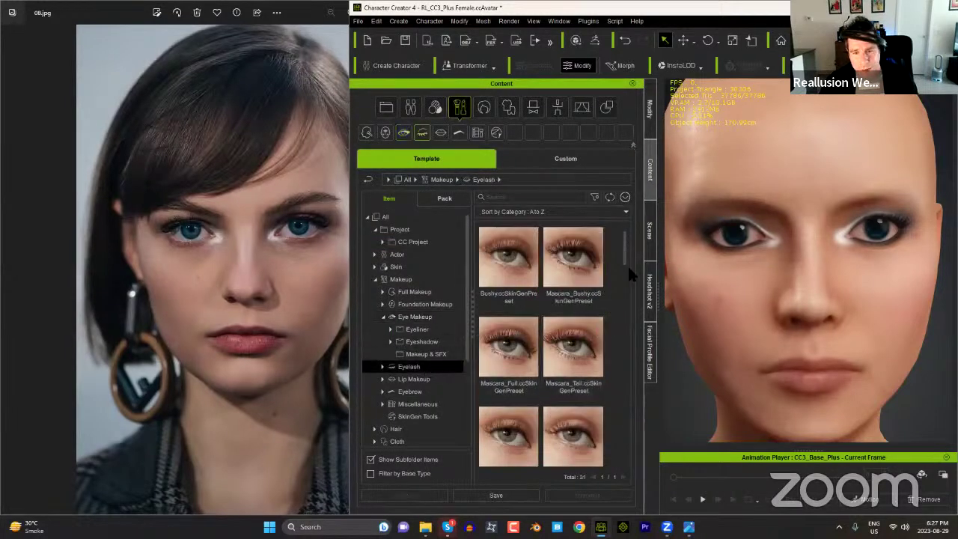
left_click_drag(623, 248, 625, 434)
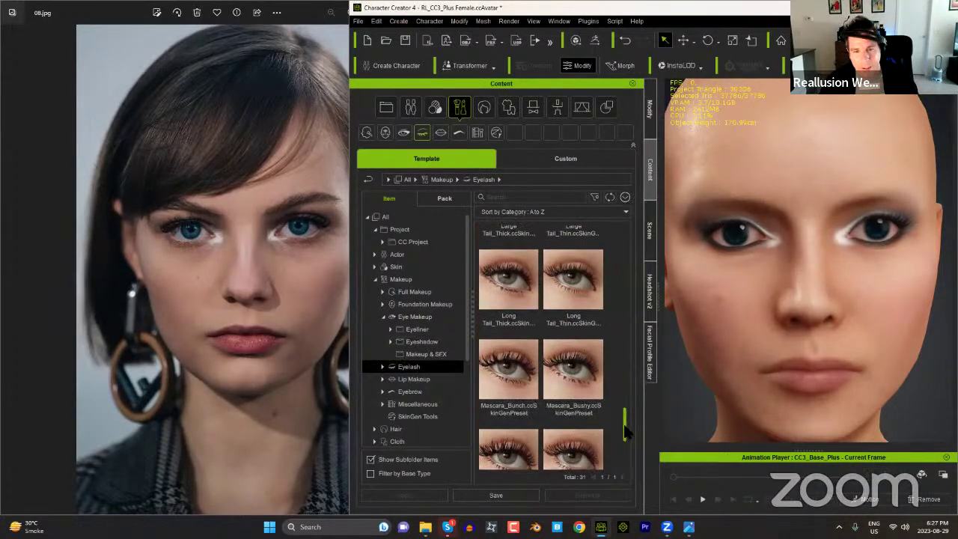
double_click(507, 289)
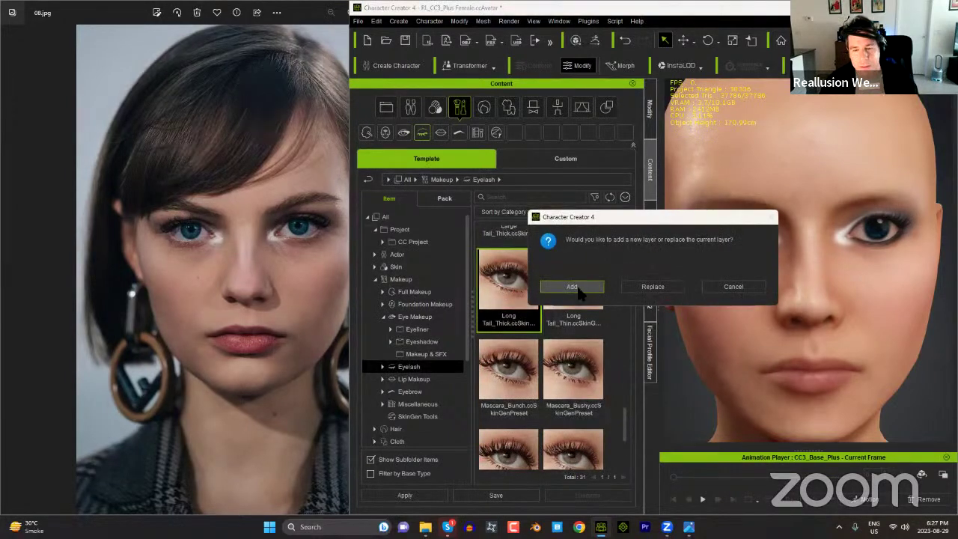
left_click(573, 288)
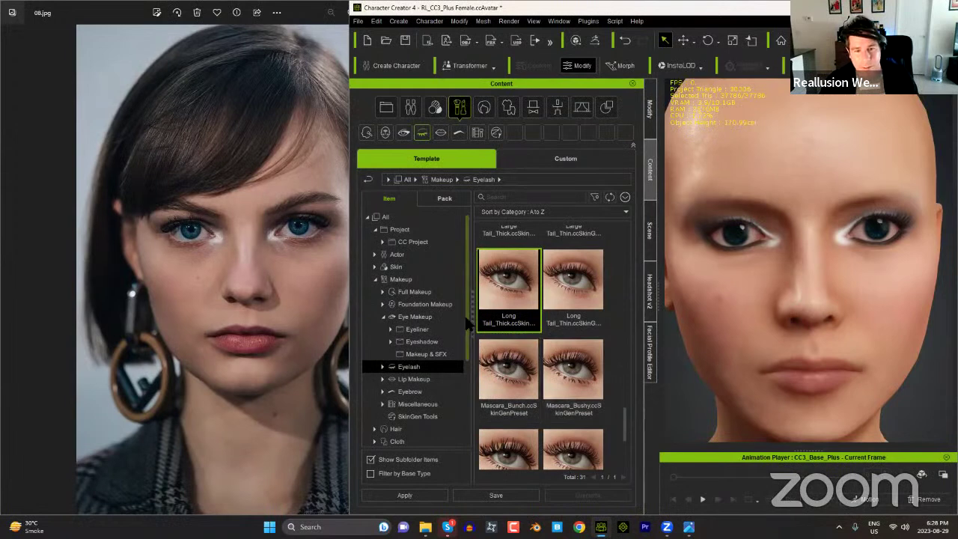
Step: Open the Eyebrows folder within the HairGroup category of the hair content
scroll(458, 347, "down", 1)
scroll(459, 348, "down", 1)
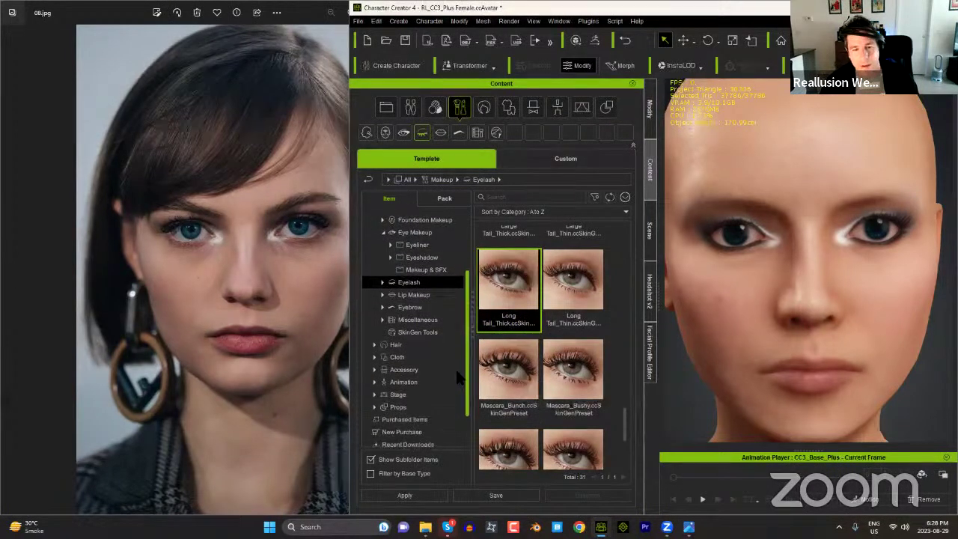
left_click(414, 315)
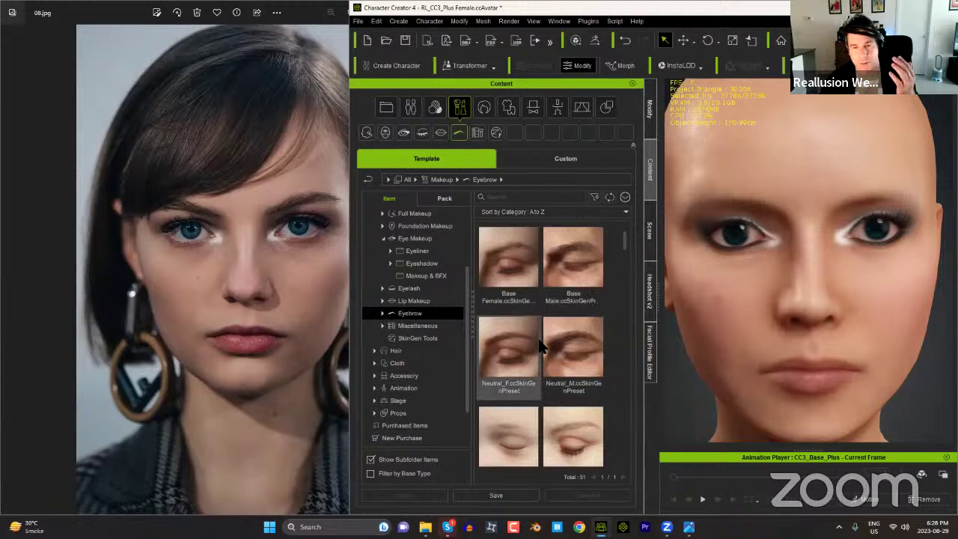
left_click(397, 350)
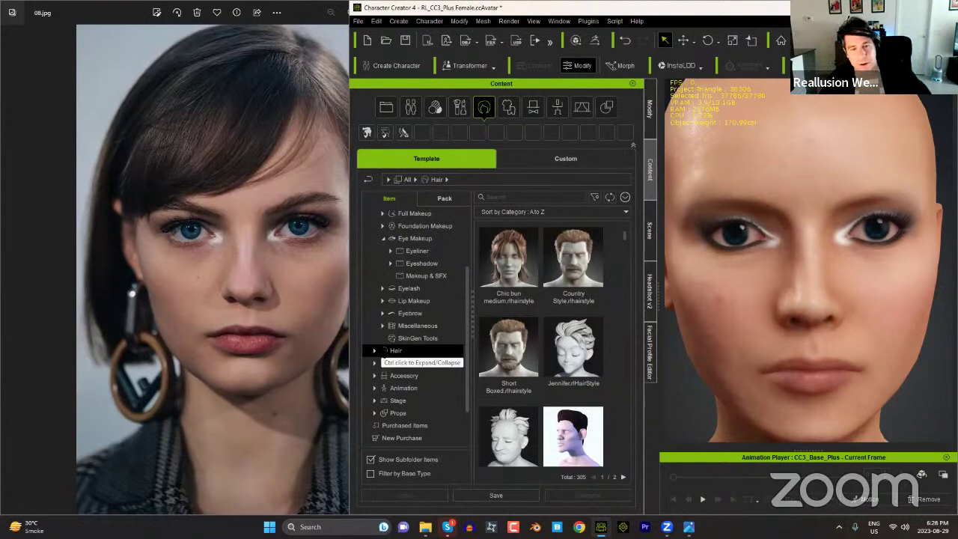
left_click(374, 350)
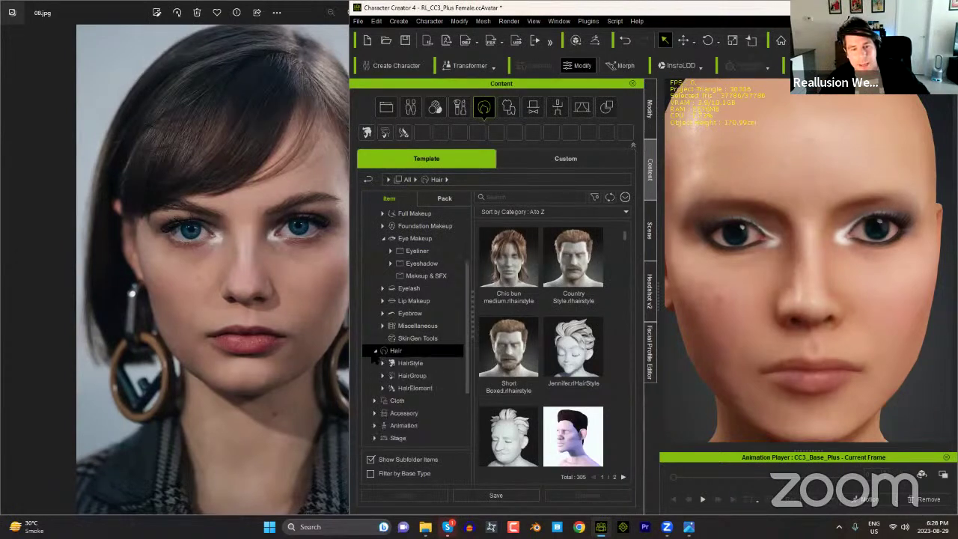
double_click(427, 374)
scroll(430, 378, "down", 2)
scroll(431, 379, "down", 1)
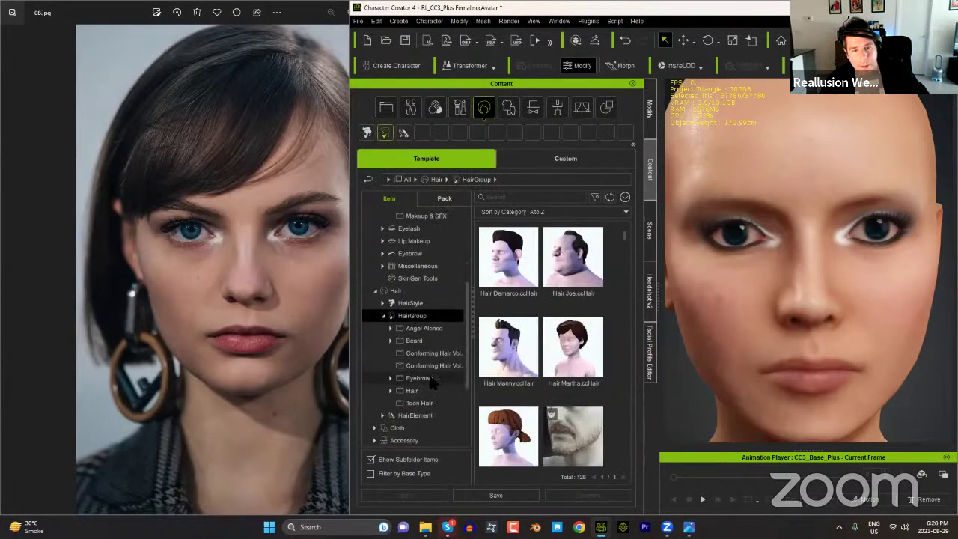
left_click(424, 378)
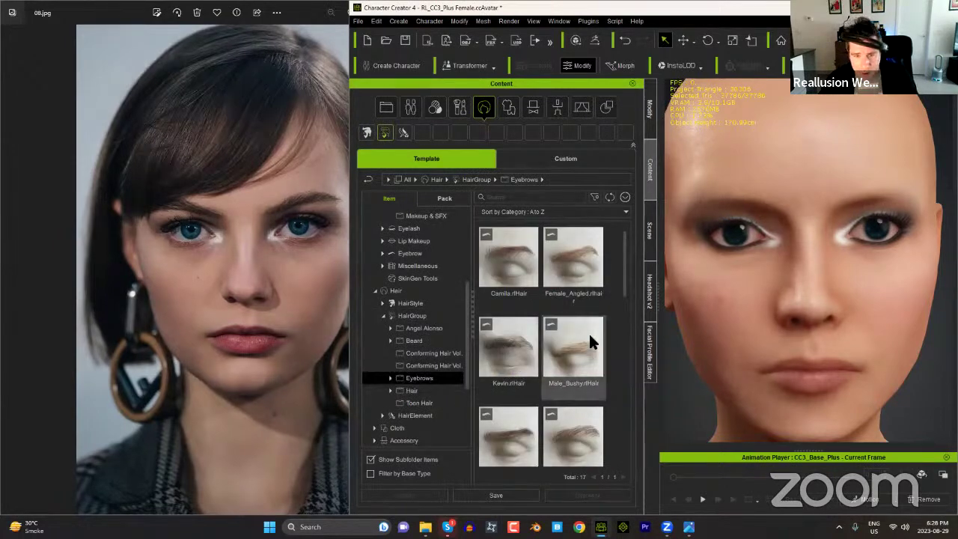
Step: Apply the Female_Angled hair eyebrows to the character and accept deactivating the SkinGen session
mouse_move(624, 269)
left_mouse_down()
mouse_move(624, 314)
mouse_move(624, 267)
left_mouse_up()
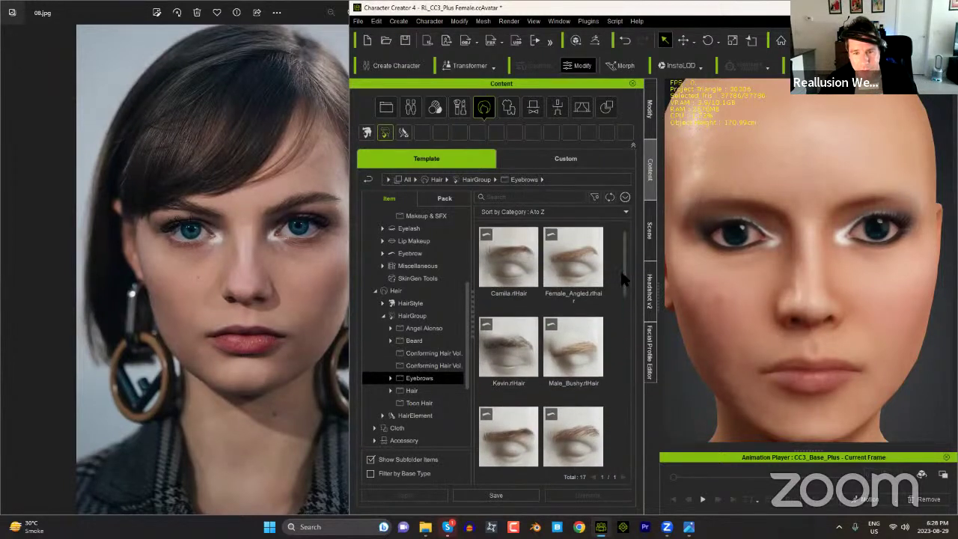
double_click(575, 265)
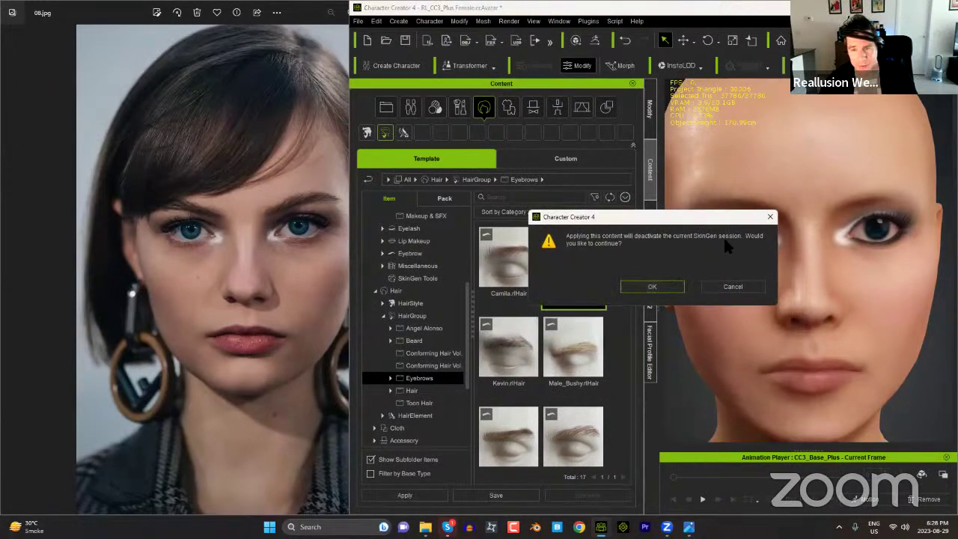
left_click(673, 292)
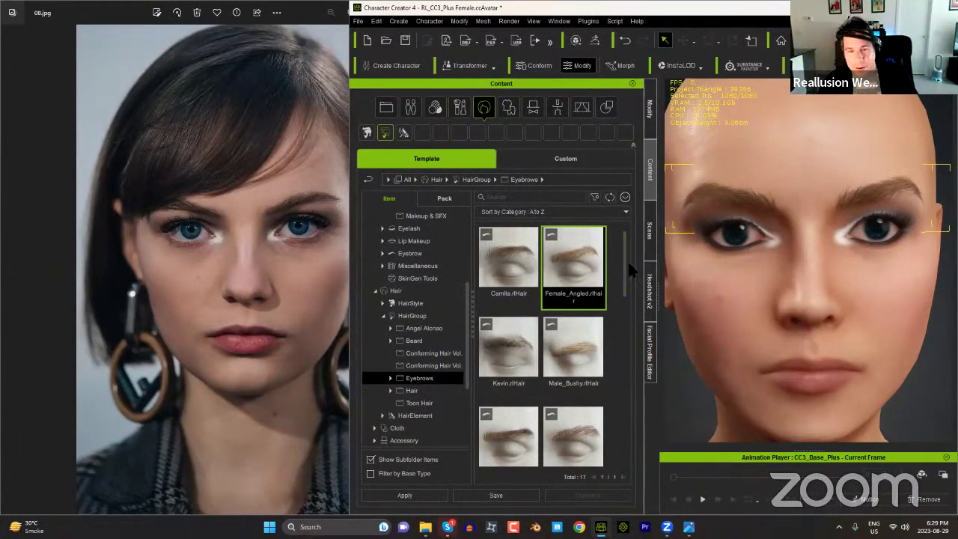
Step: Try the Camila, Female_Flat and Female_Trimmed eyebrows on the character one after another
double_click(503, 266)
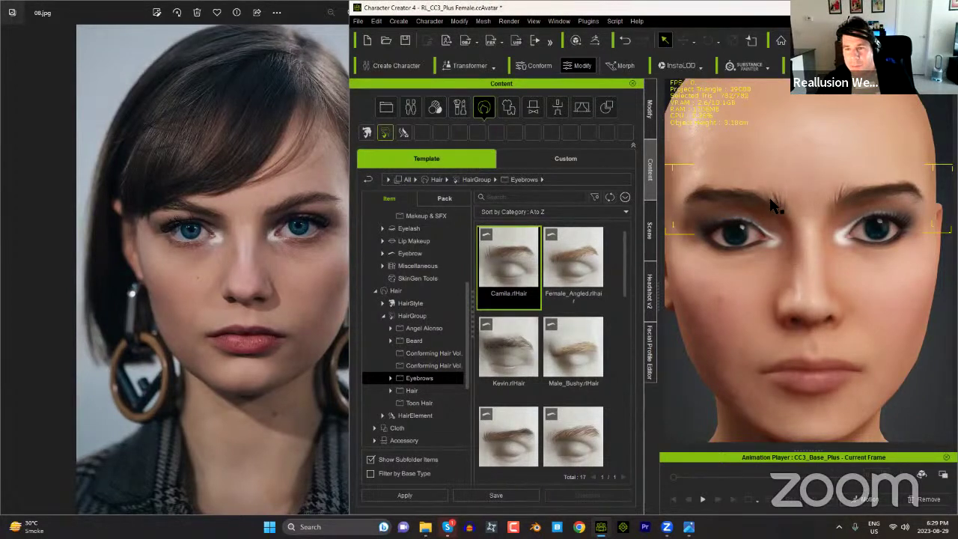
left_click_drag(624, 273, 623, 329)
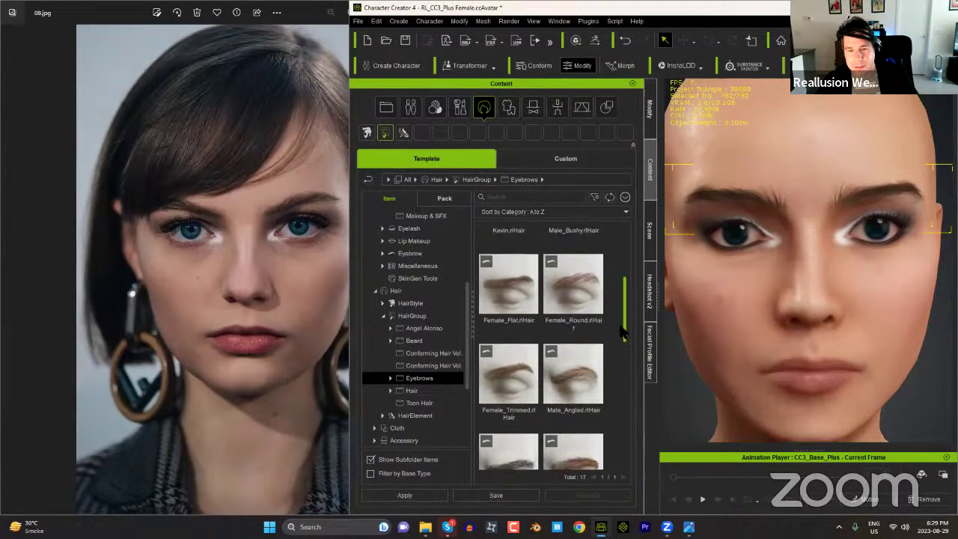
double_click(526, 301)
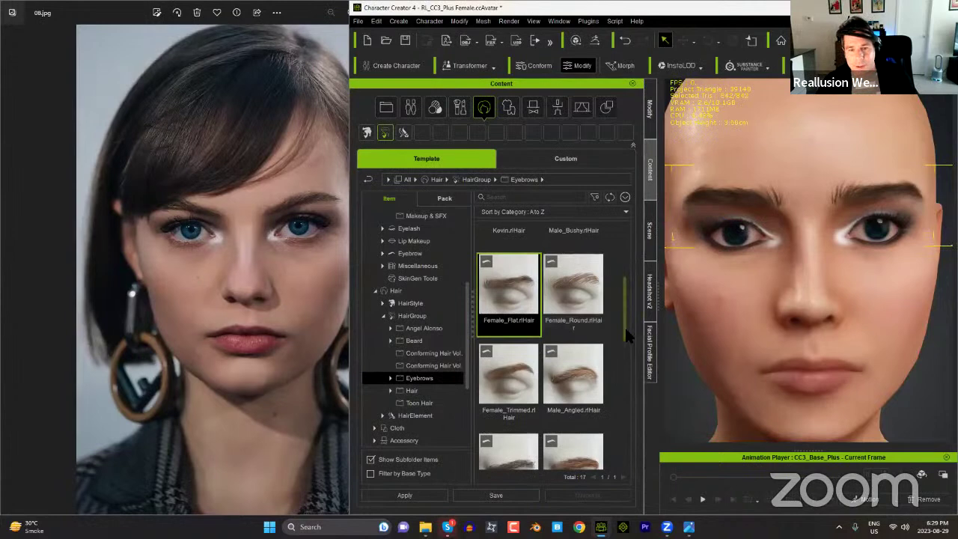
scroll(623, 322, "down", 1)
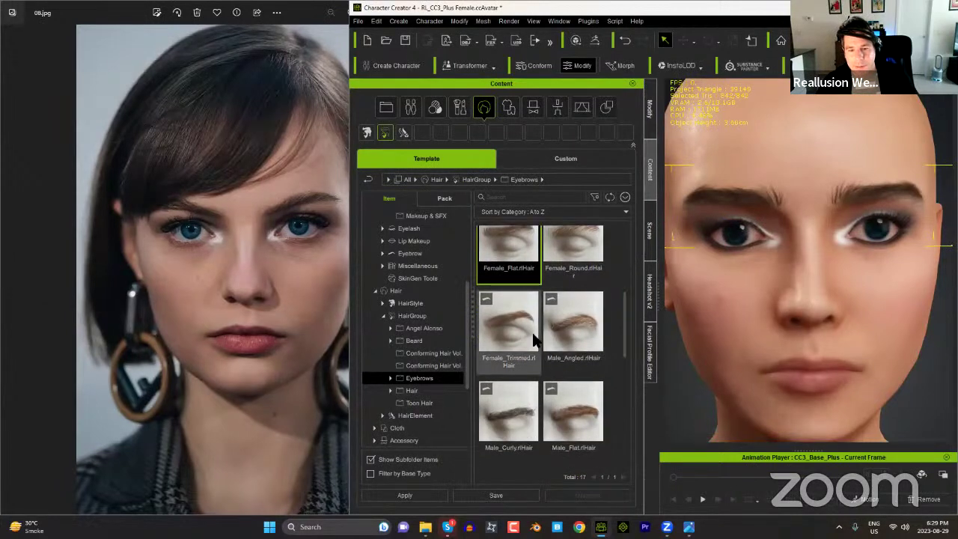
double_click(520, 323)
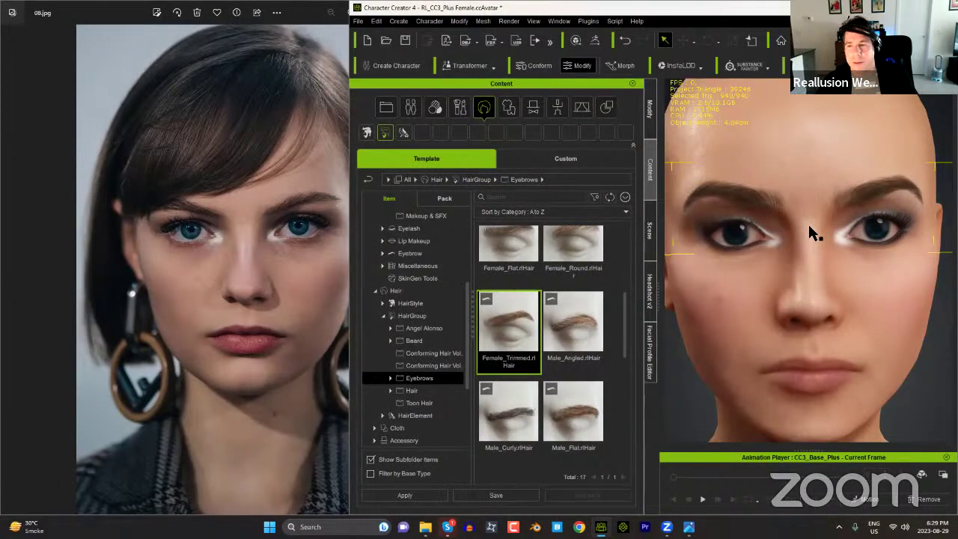
Step: Look through the remaining eyebrow presets and apply Female_Flat to the character
scroll(616, 345, "down", 4)
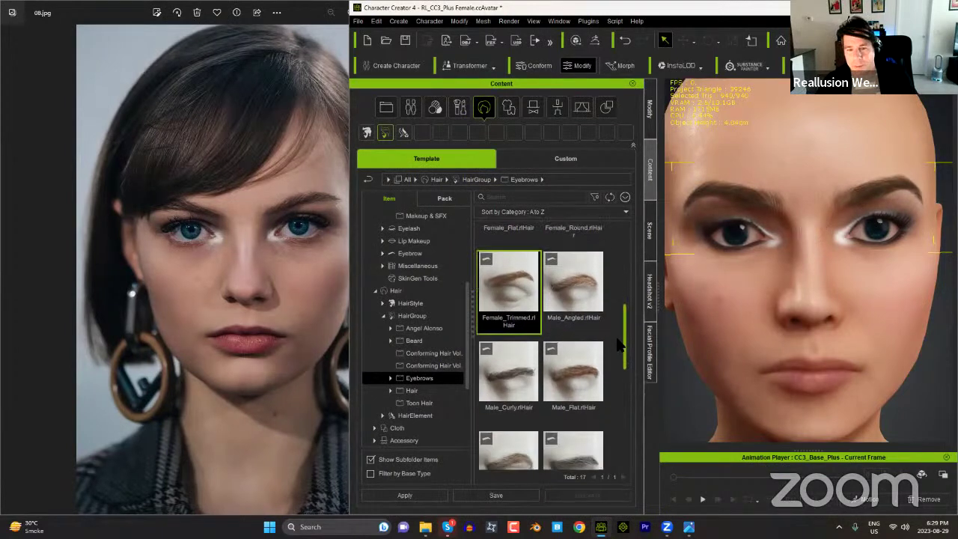
scroll(616, 404, "down", 2)
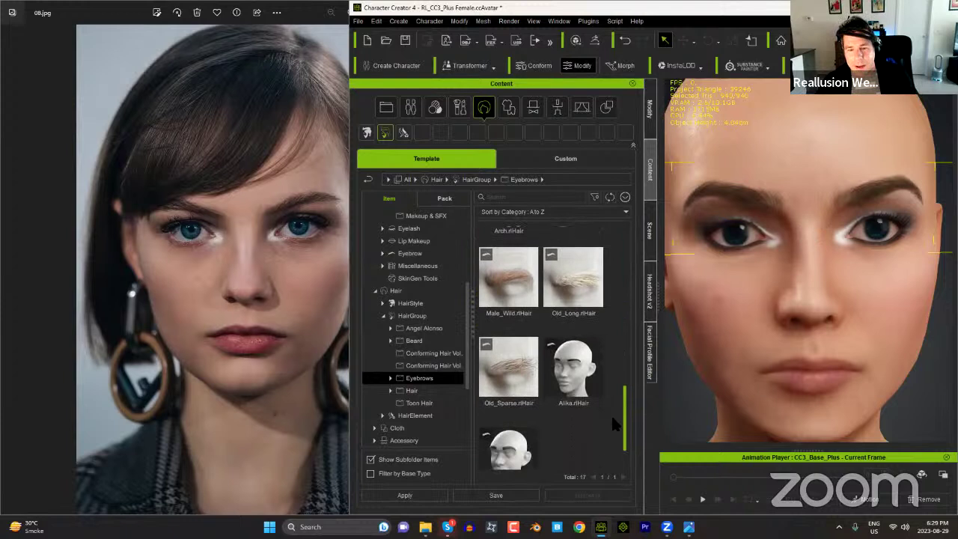
scroll(620, 374, "up", 5)
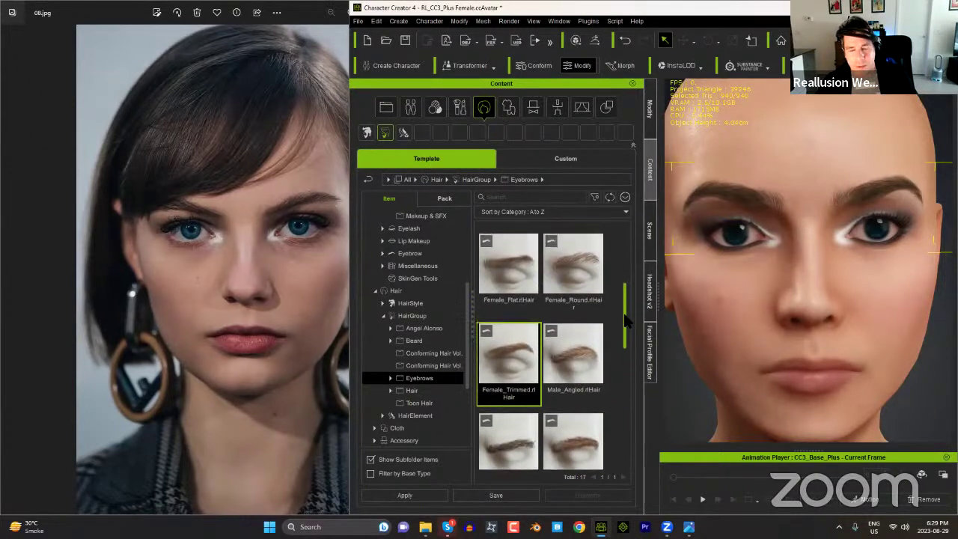
scroll(625, 320, "up", 1)
double_click(523, 328)
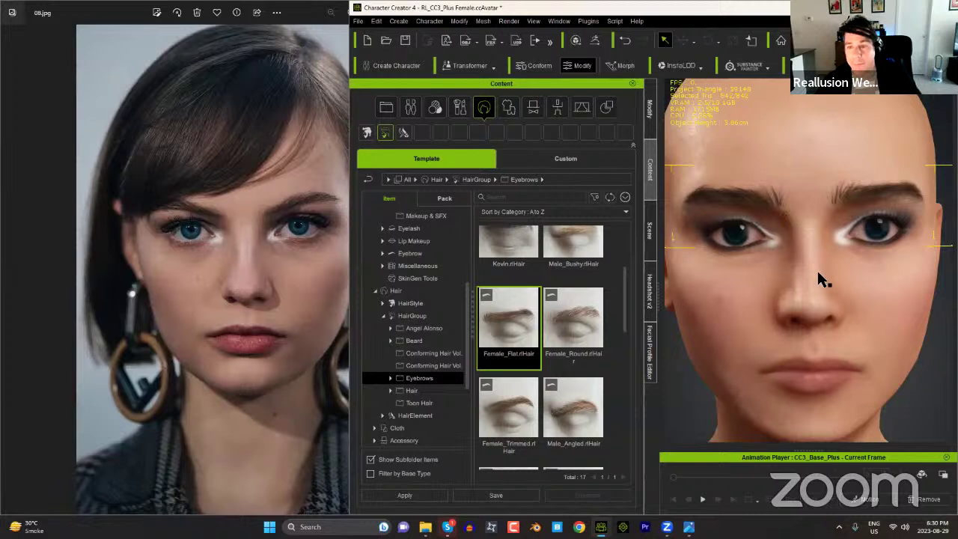
Step: Apply the Side part wavy hair from the HairGroup category to the character and maximize the Character Creator window
left_click(413, 316)
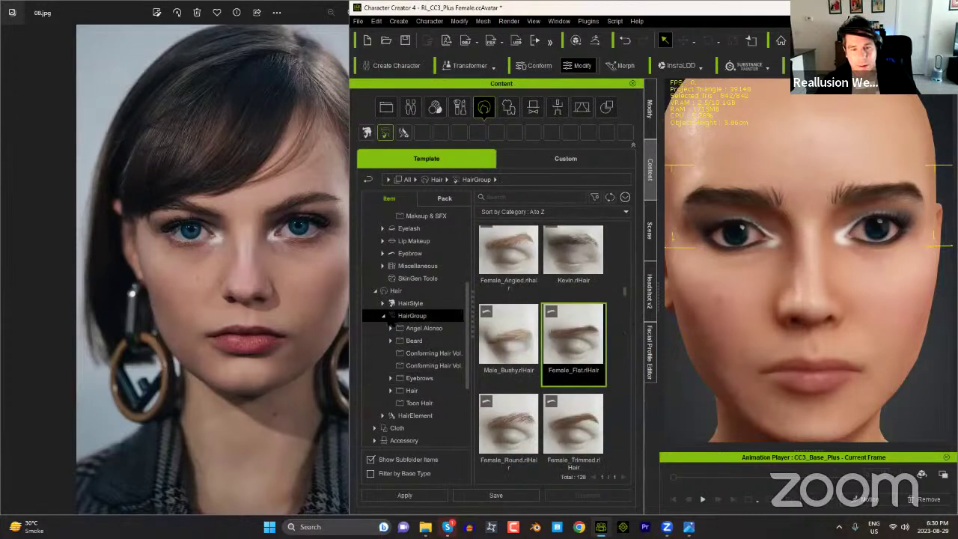
left_click_drag(623, 288, 628, 264)
scroll(628, 264, "down", 10)
scroll(625, 327, "down", 5)
scroll(627, 329, "up", 1)
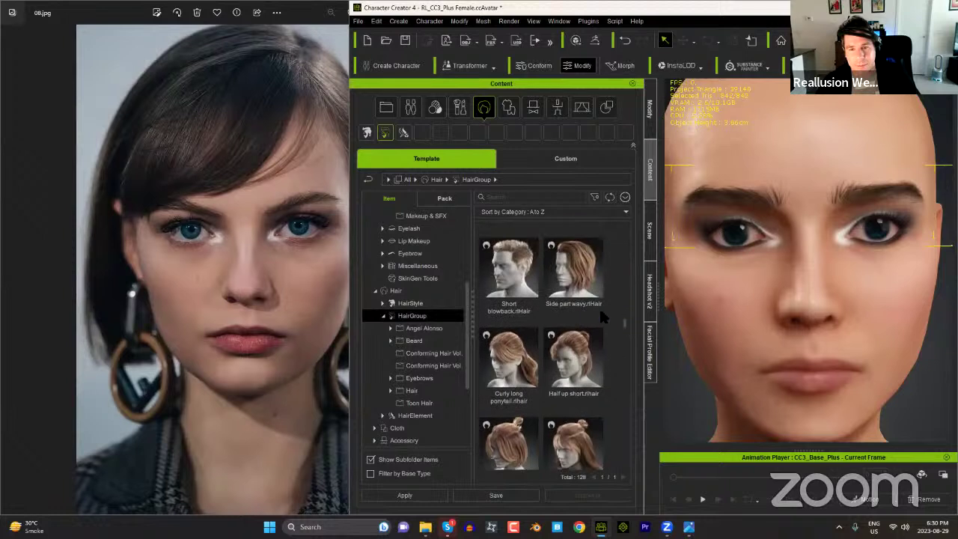
double_click(585, 283)
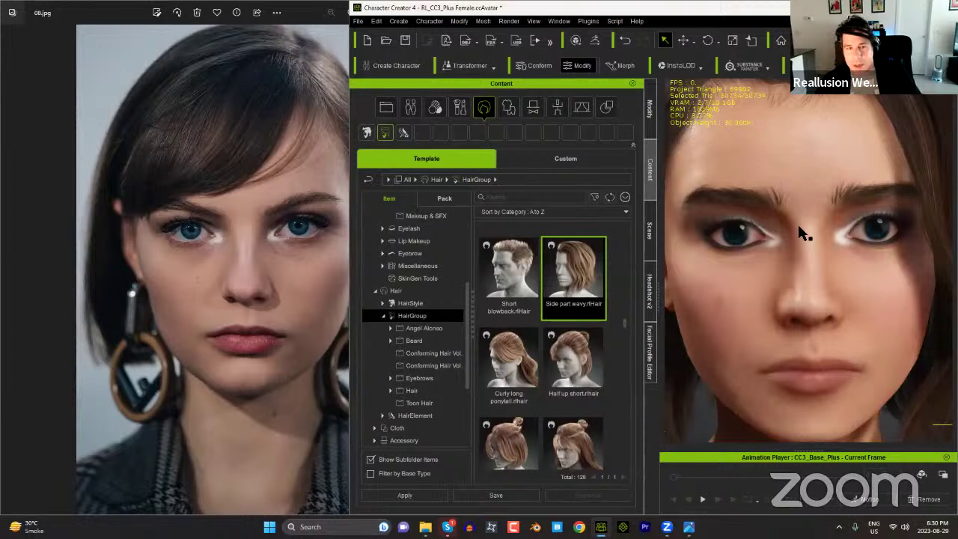
scroll(799, 232, "down", 5)
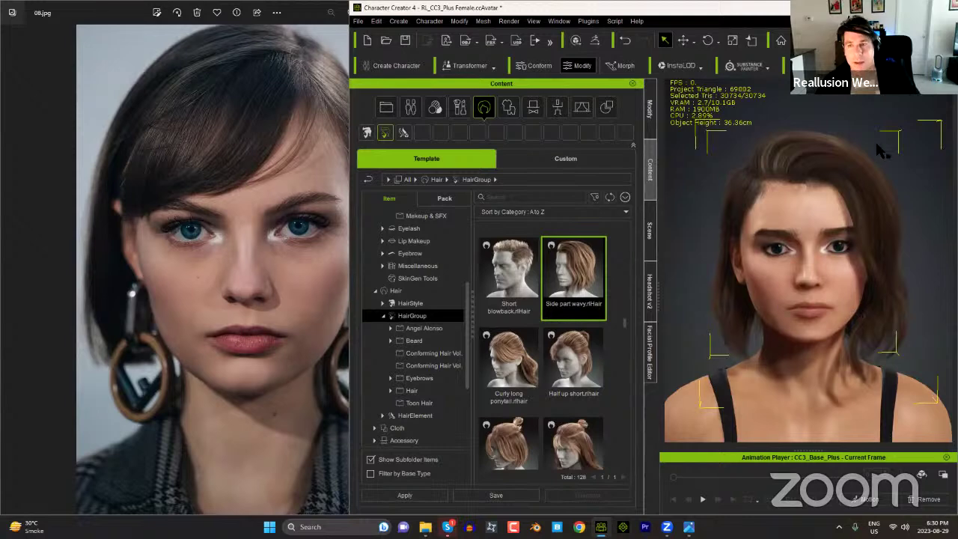
key("super+Up")
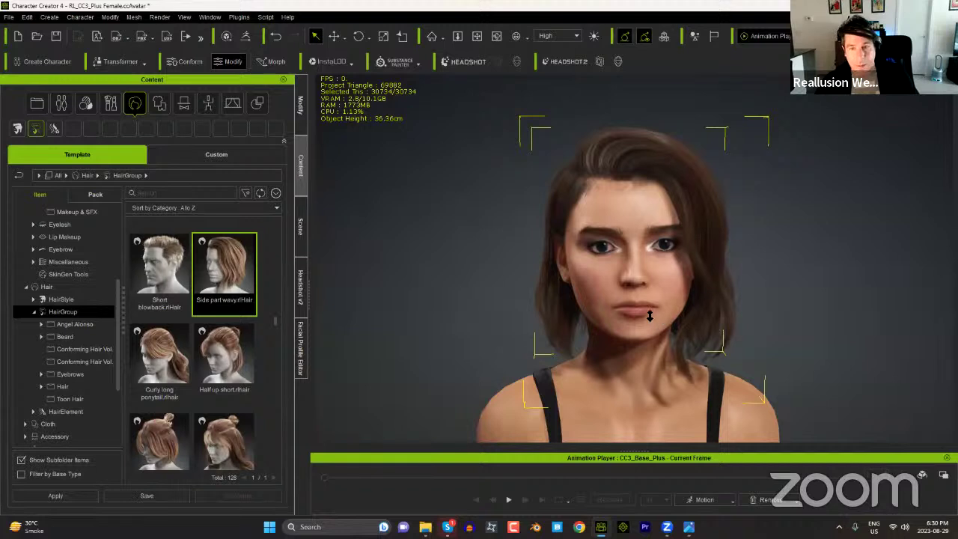
Step: Find the brow morphs in the Headshot category and set Brow Height to -64 and Brow Angle to -100
scroll(648, 314, "up", 5)
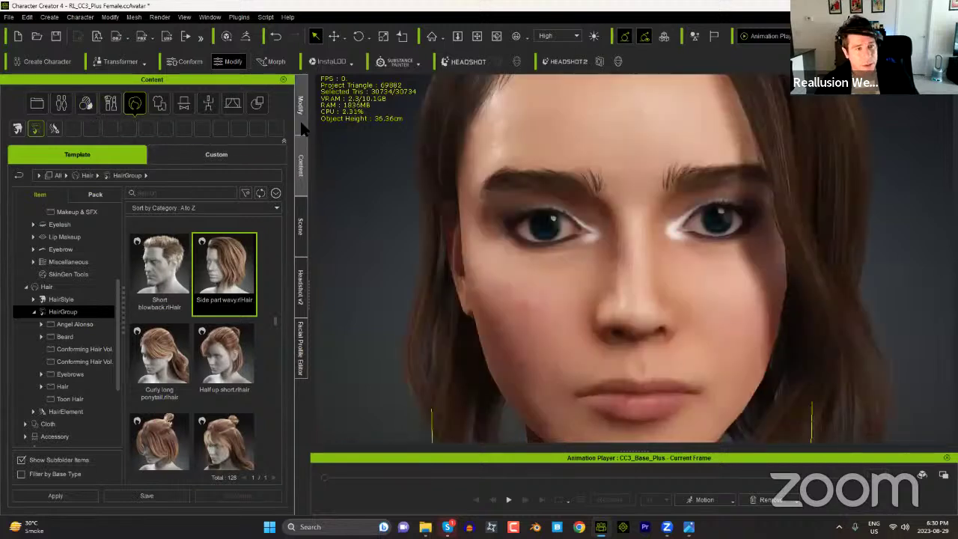
left_click(299, 119)
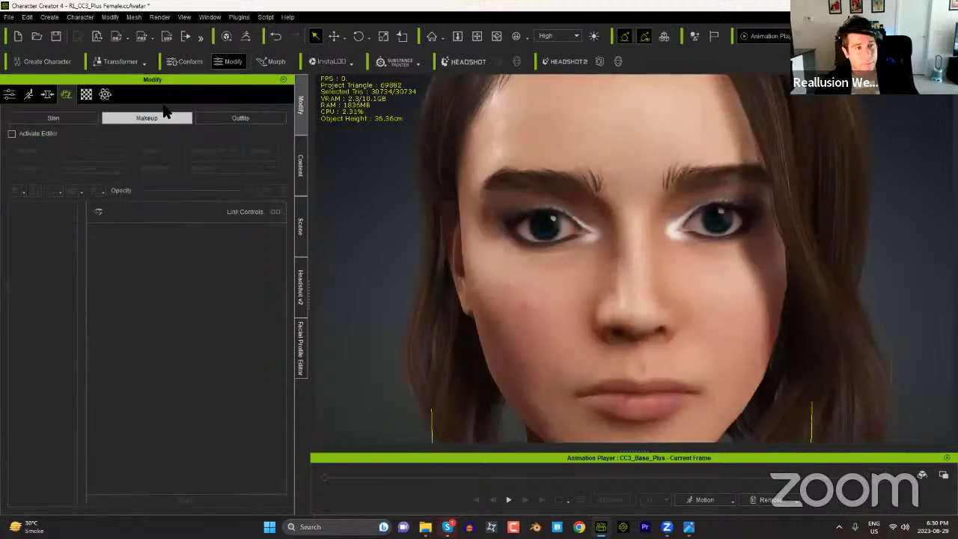
left_click(47, 95)
mouse_move(141, 317)
left_mouse_down()
mouse_move(143, 244)
mouse_move(143, 318)
left_mouse_up()
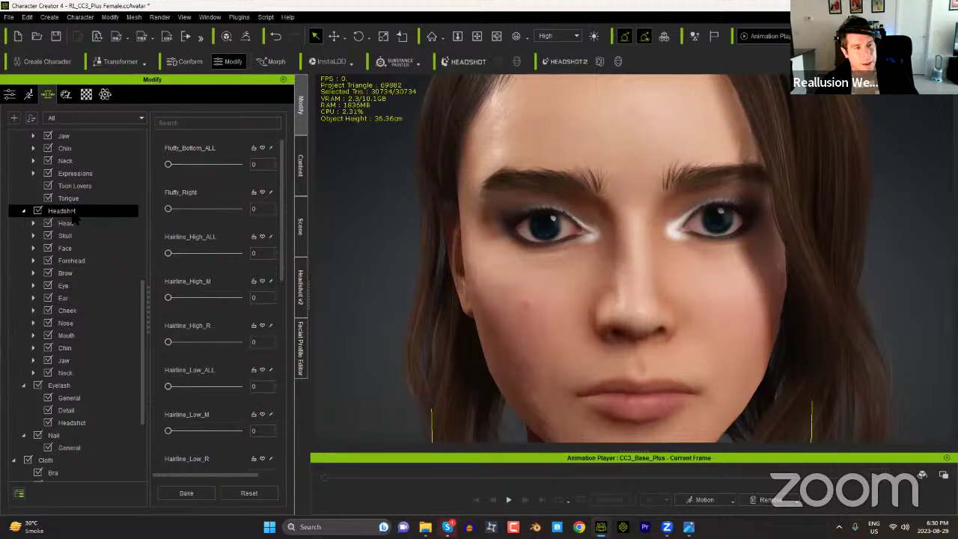
left_click(72, 212)
left_click(198, 123)
type("brow")
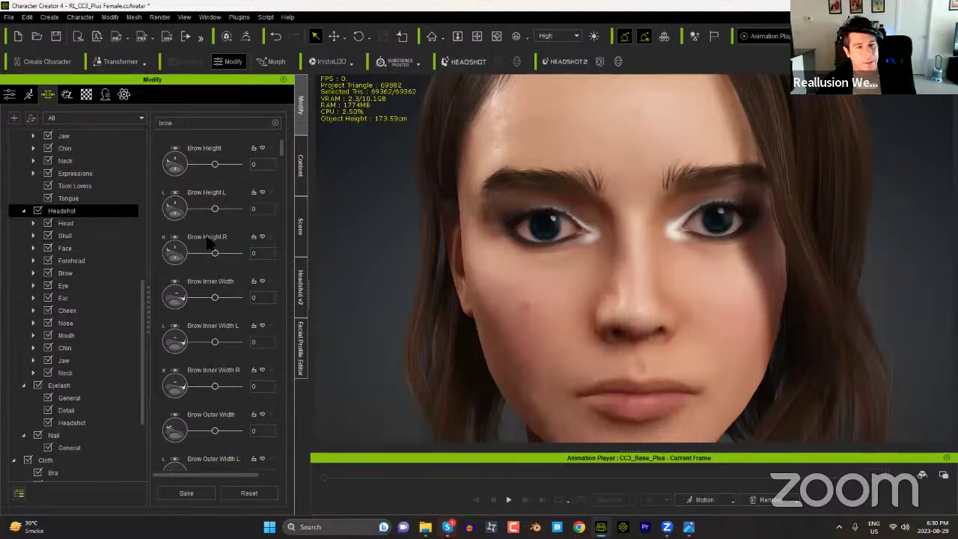
mouse_move(215, 165)
left_mouse_down()
mouse_move(197, 169)
mouse_move(213, 174)
mouse_move(206, 180)
left_mouse_up()
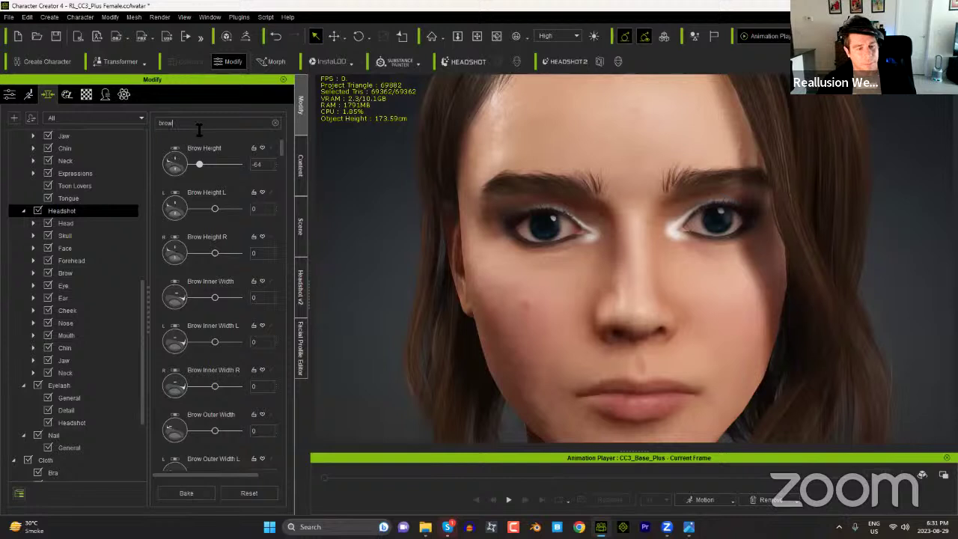
type("an")
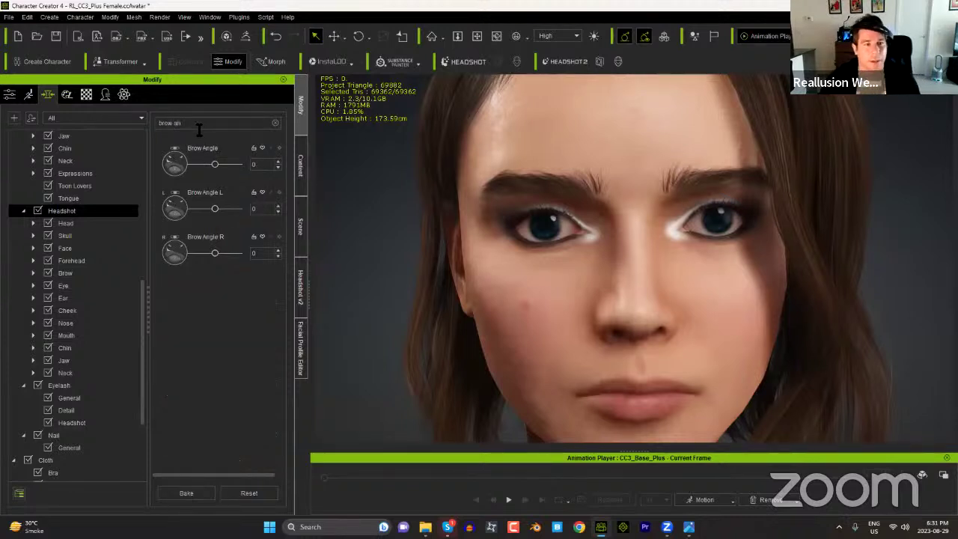
left_click_drag(214, 164, 154, 168)
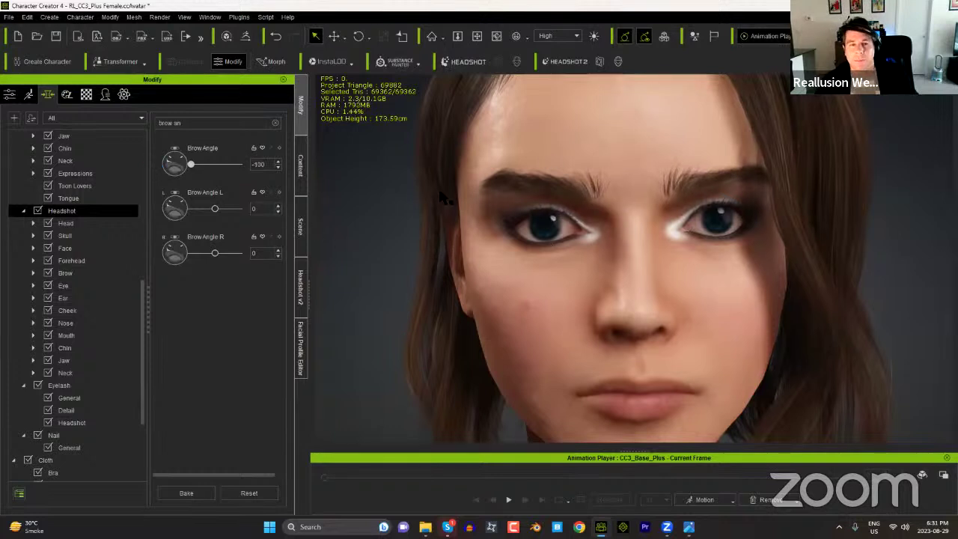
left_click(10, 94)
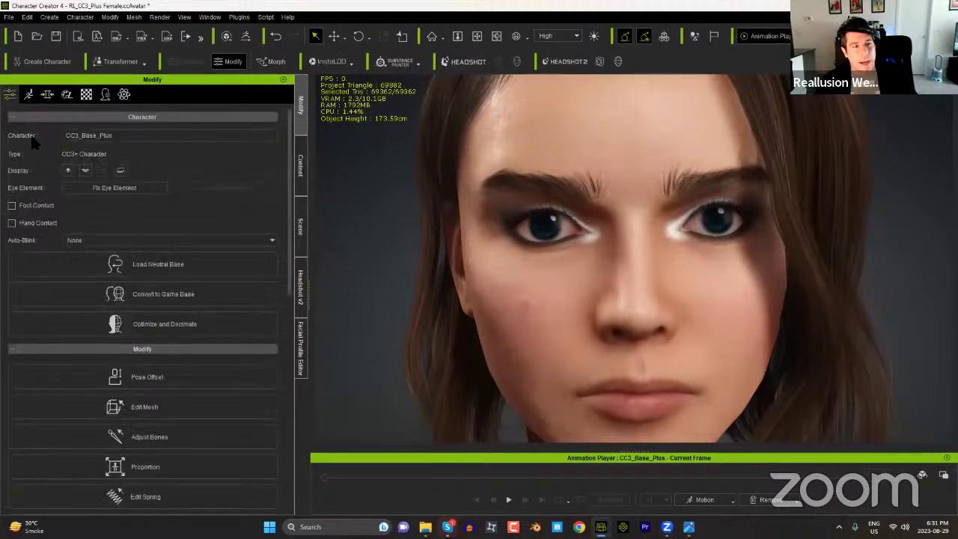
left_click(159, 404)
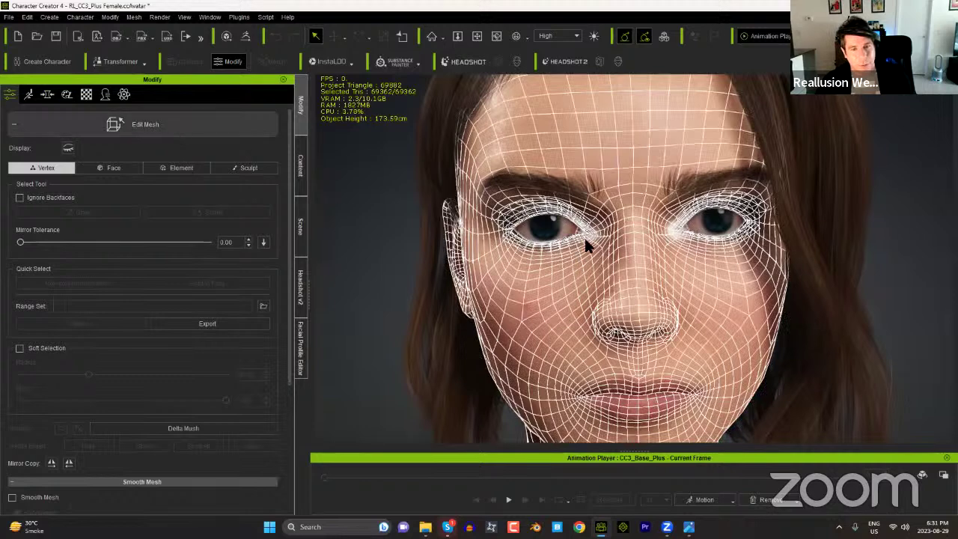
key("Escape")
Step: Edit the mesh of the Female_Flat eyebrows in Face mode, selecting the inner end of the character's right eyebrow with Soft Selection enabled
left_click(299, 227)
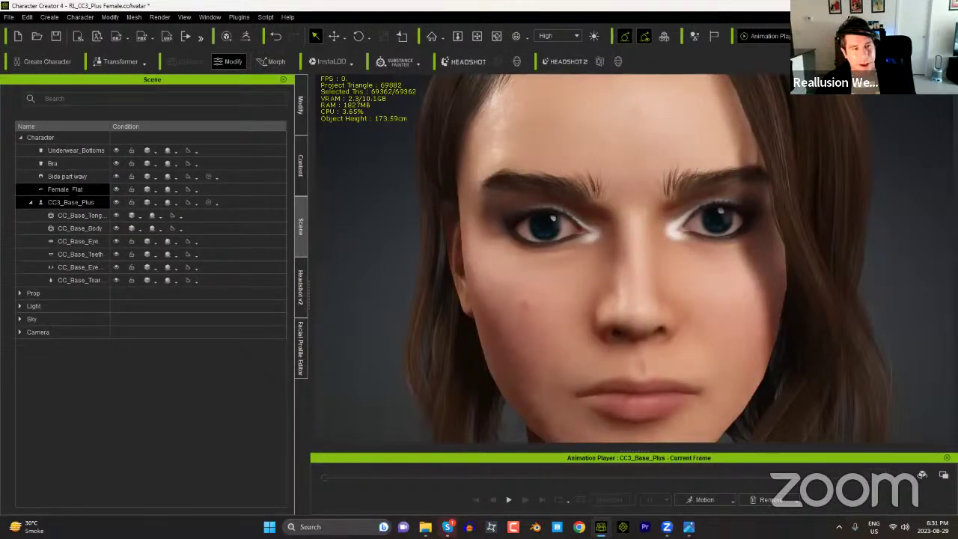
left_click(66, 189)
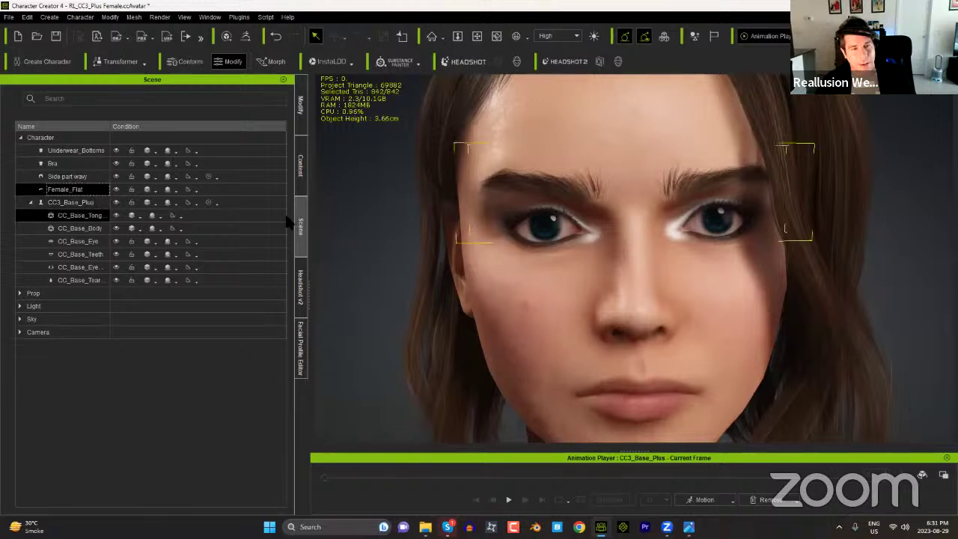
left_click(297, 119)
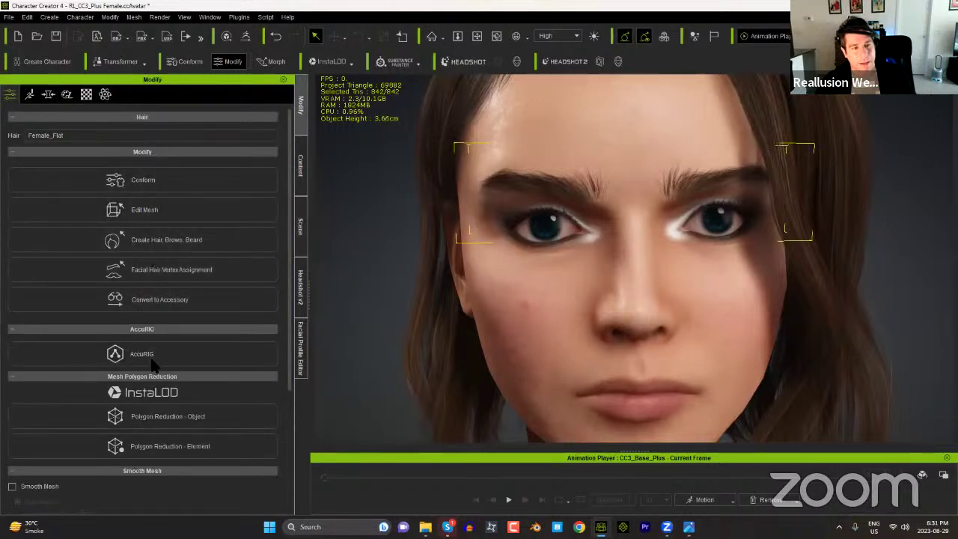
left_click(134, 209)
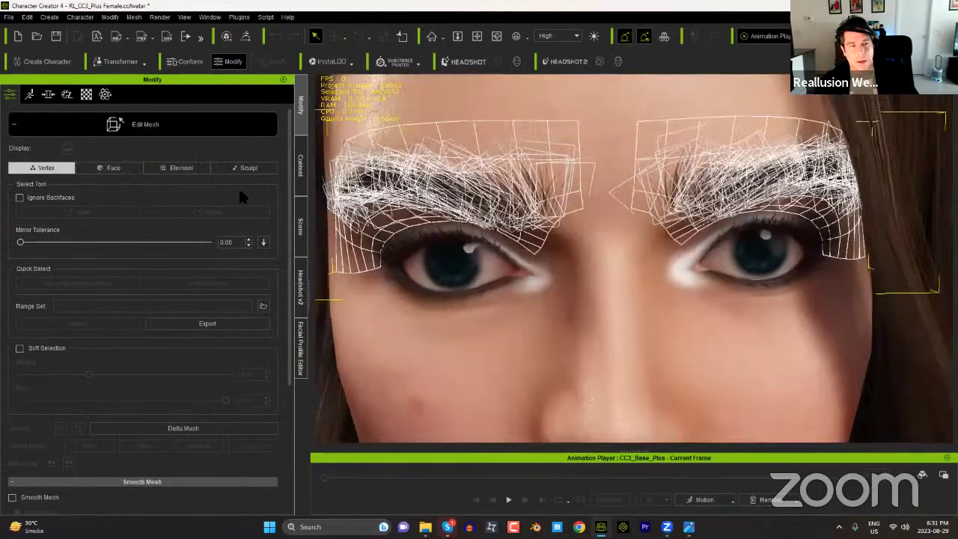
left_click(122, 167)
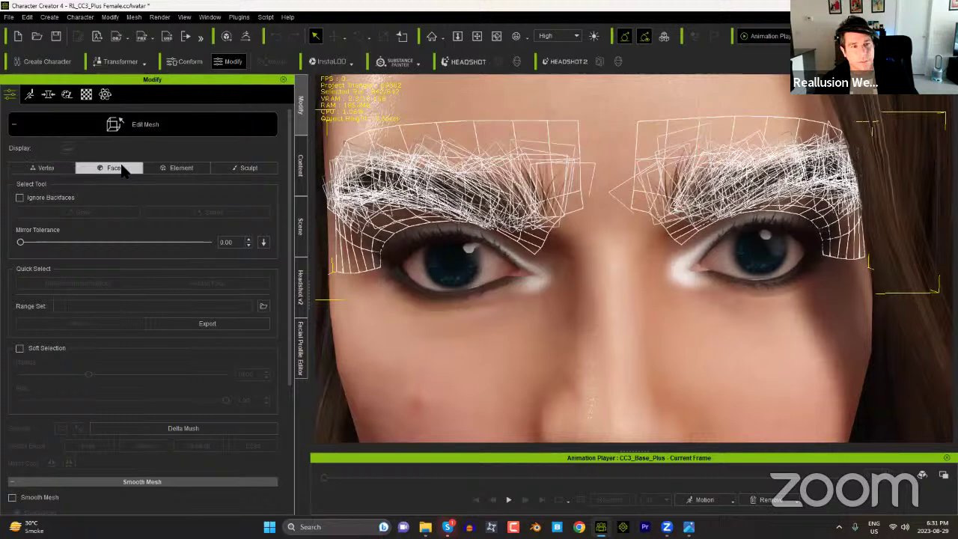
left_click(531, 166)
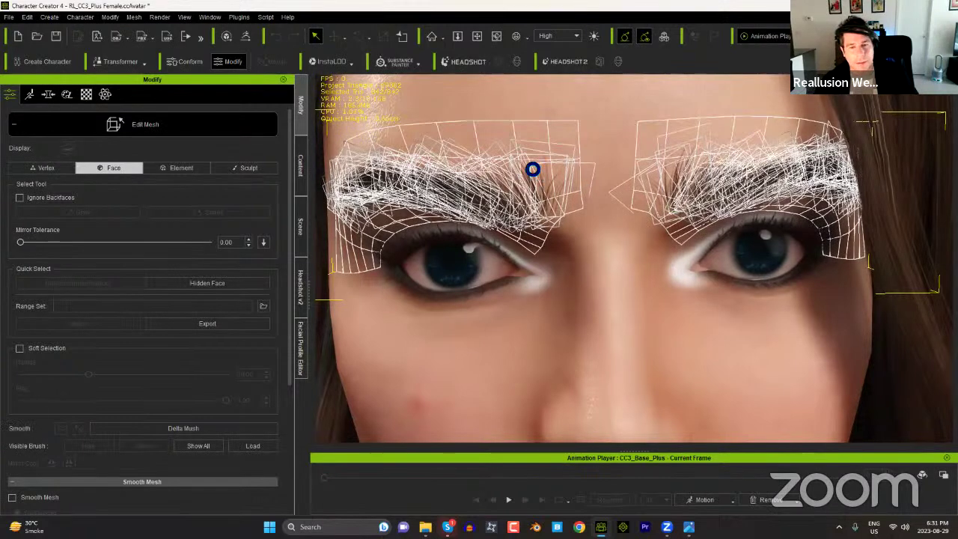
left_click(28, 348)
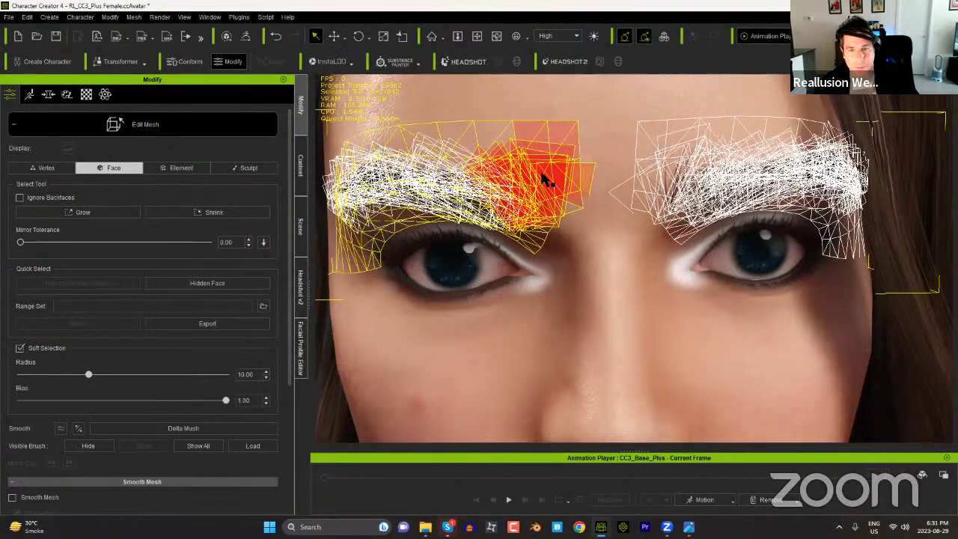
Step: Try to reshape the character's right eyebrow by moving and rotating its selected inner faces, and leave mesh editing
key("w")
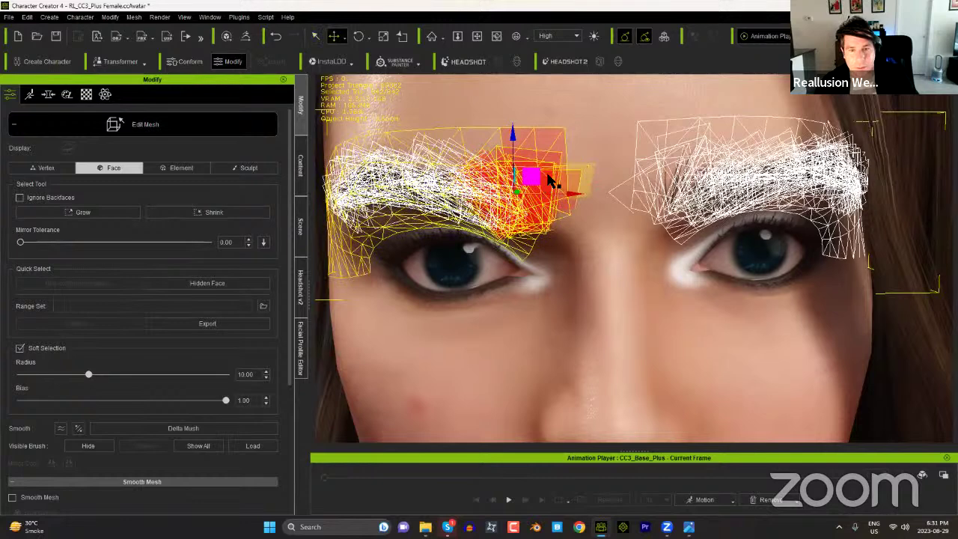
key("e")
left_click_drag(552, 172, 529, 192)
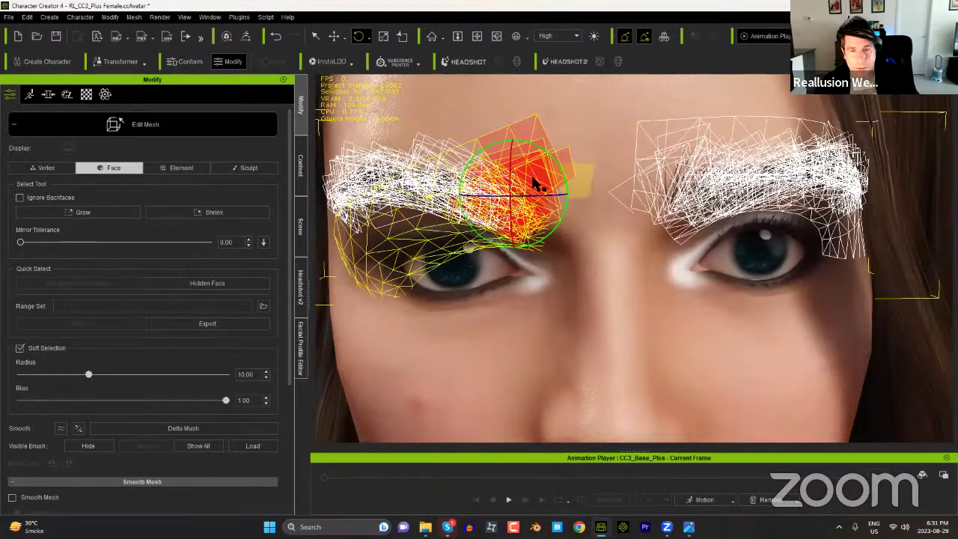
key("w")
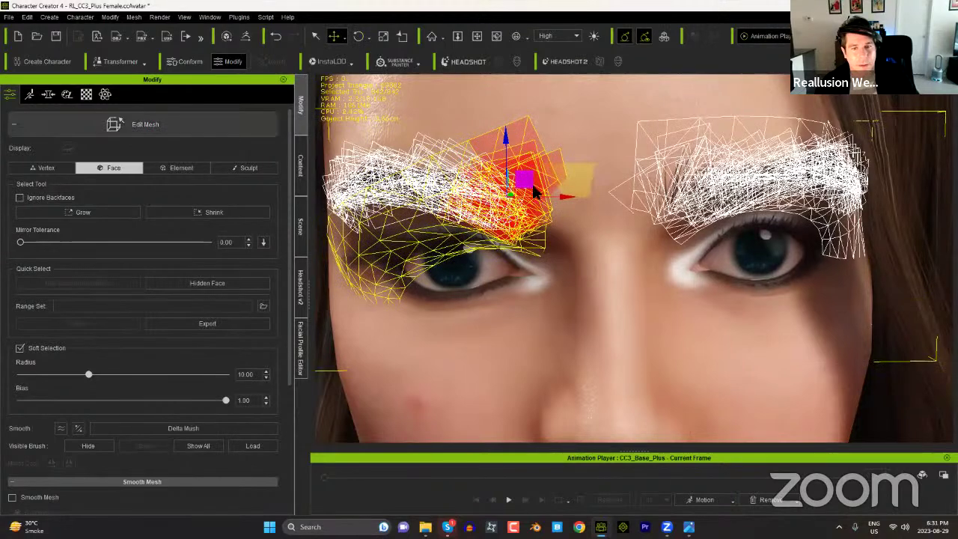
key("q")
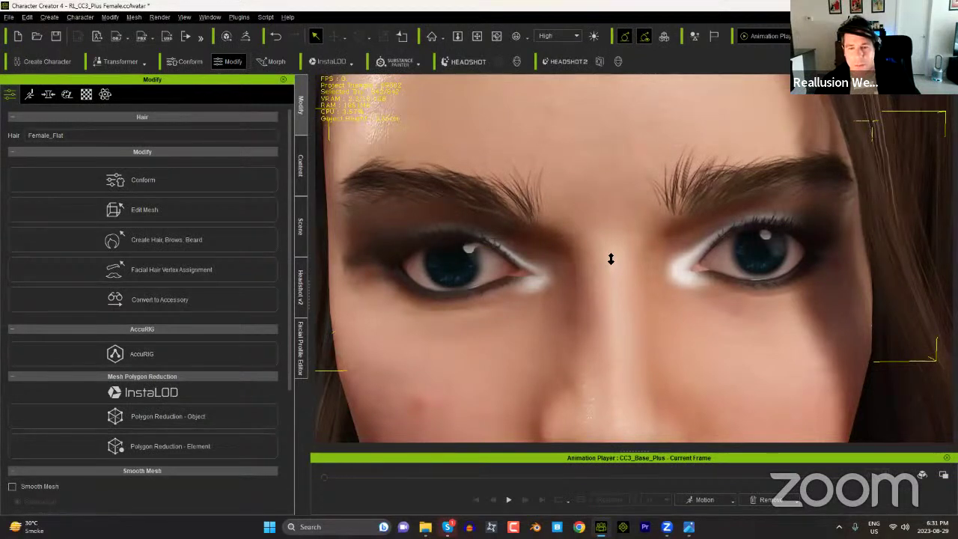
Step: Undo the mesh edit on the Female_Flat eyebrows
scroll(612, 240, "down", 5)
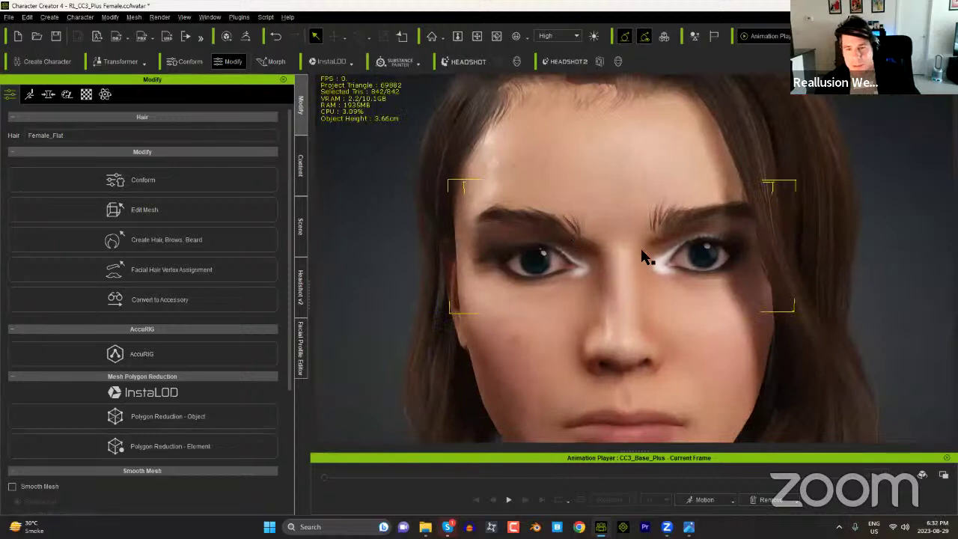
scroll(641, 252, "down", 5)
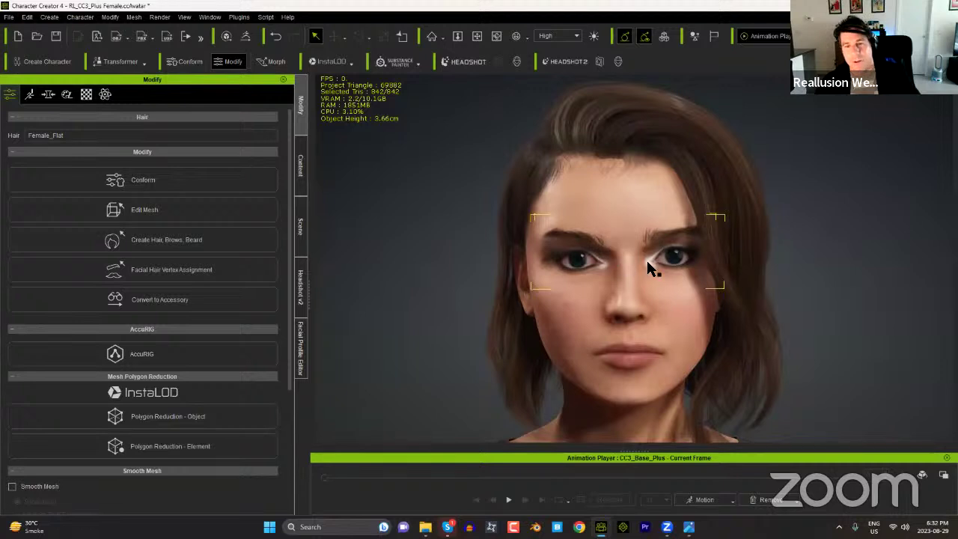
key("ctrl+z")
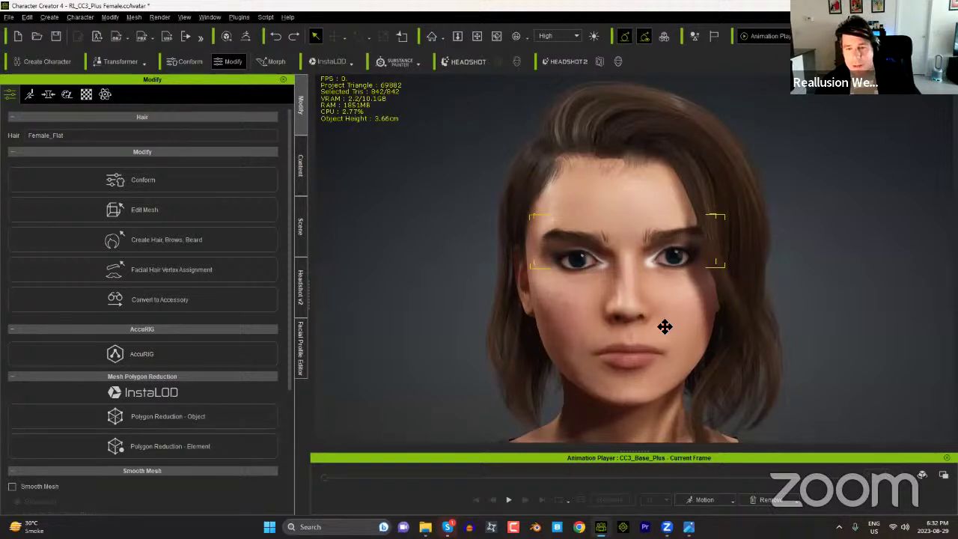
scroll(665, 326, "down", 3)
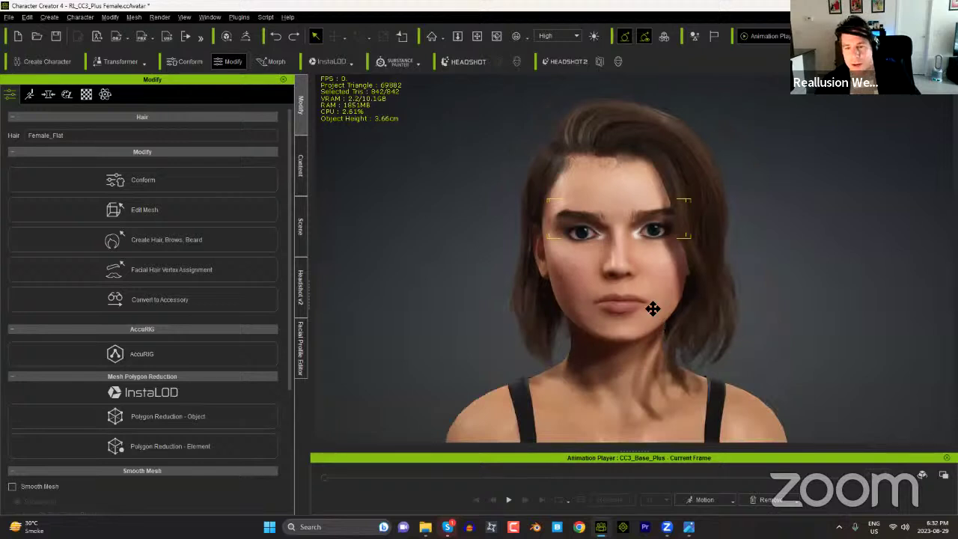
scroll(646, 321, "down", 2)
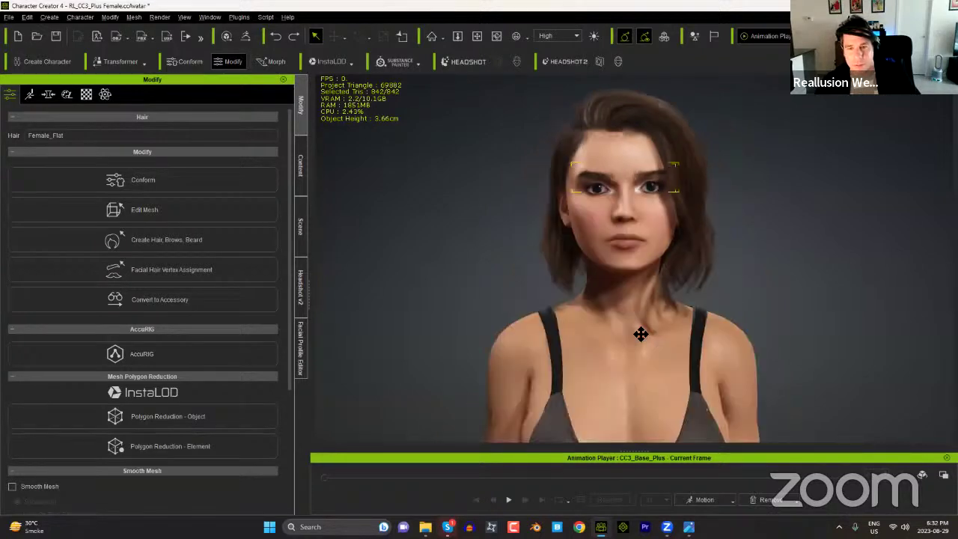
middle_click_drag(641, 333, 620, 387)
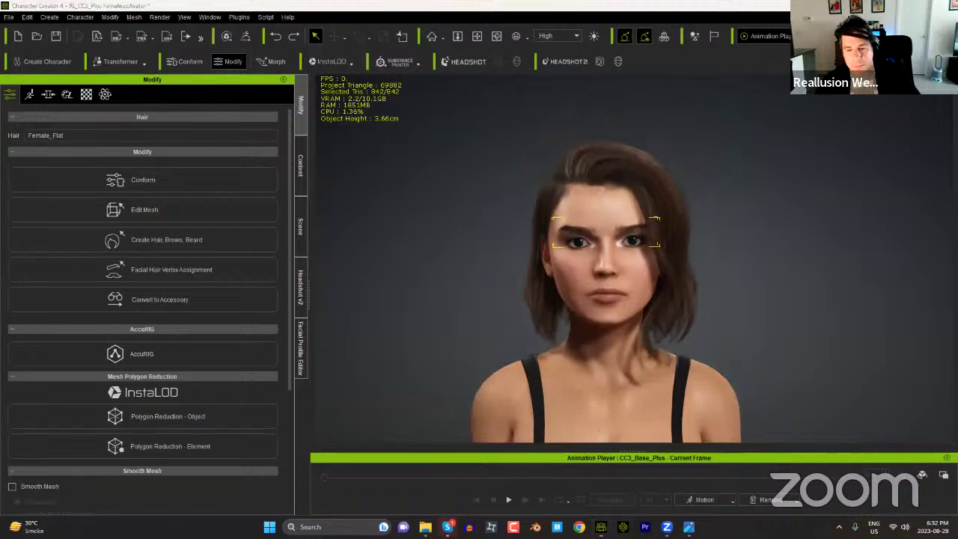
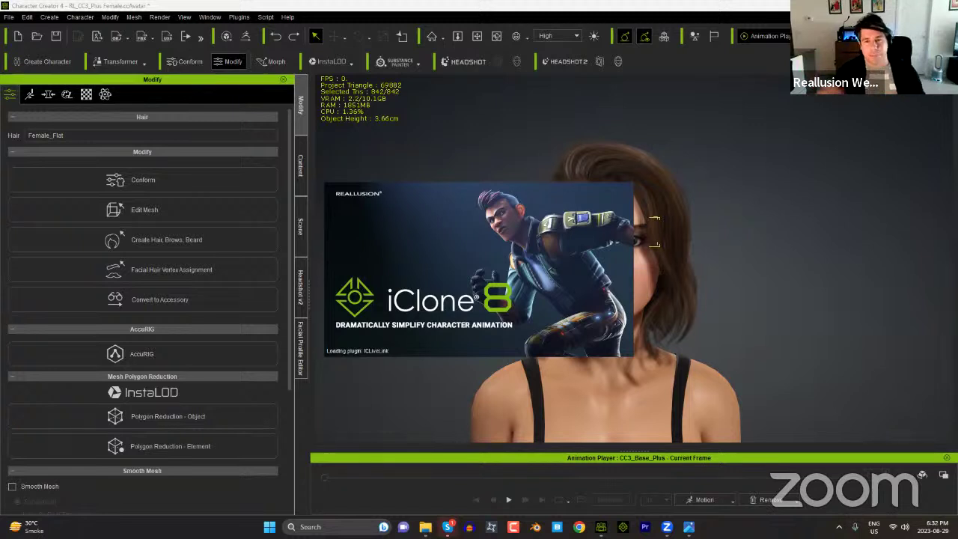
Step: Switch from iClone back to Character Creator and select the CC3_Base_Plus character
mouse_move(599, 523)
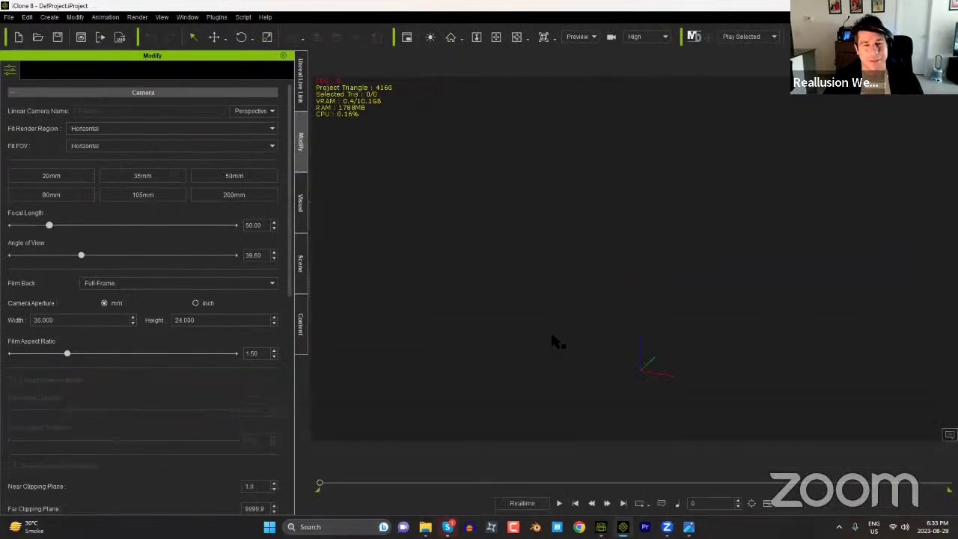
left_click(601, 526)
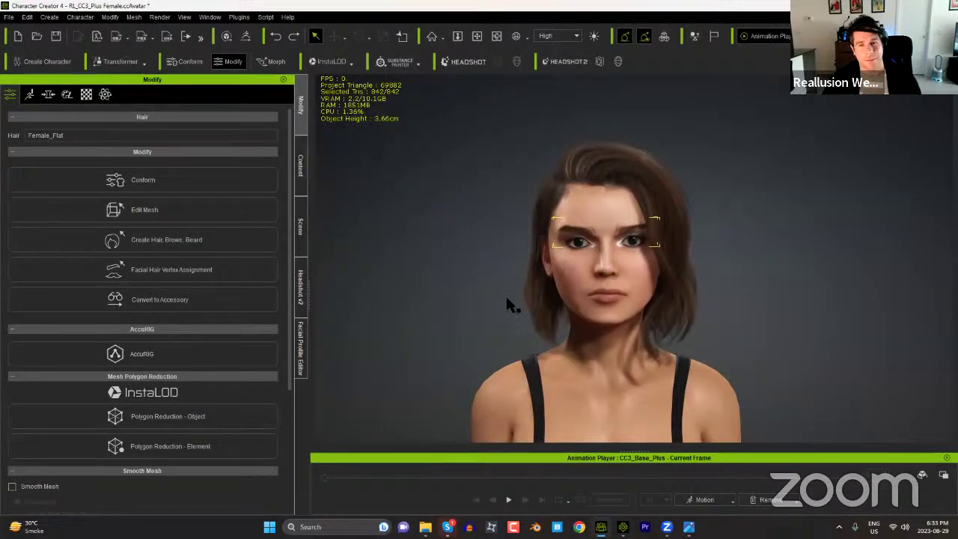
left_click(604, 378)
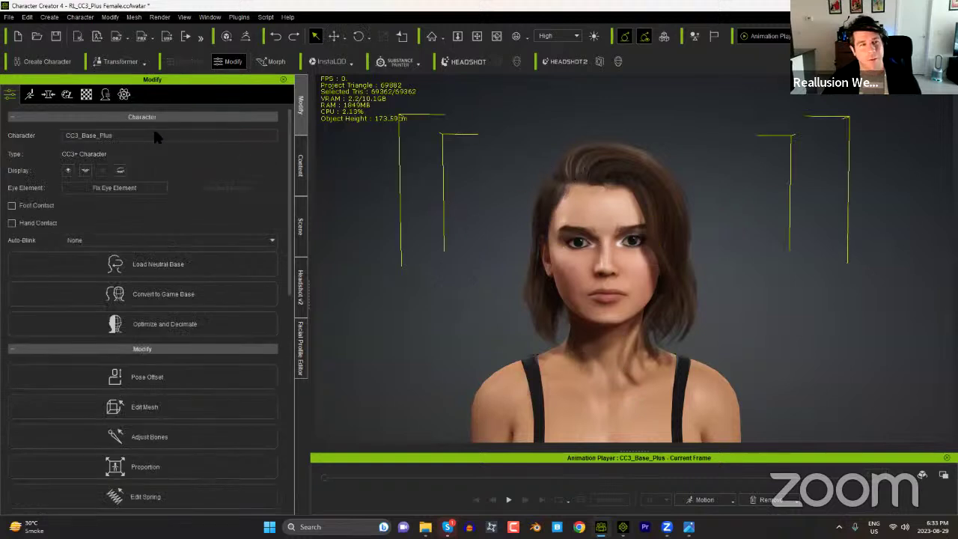
Step: Send the CC3_Base_Plus character to iClone, switch to iClone and frame the character's head from the front
left_click(78, 38)
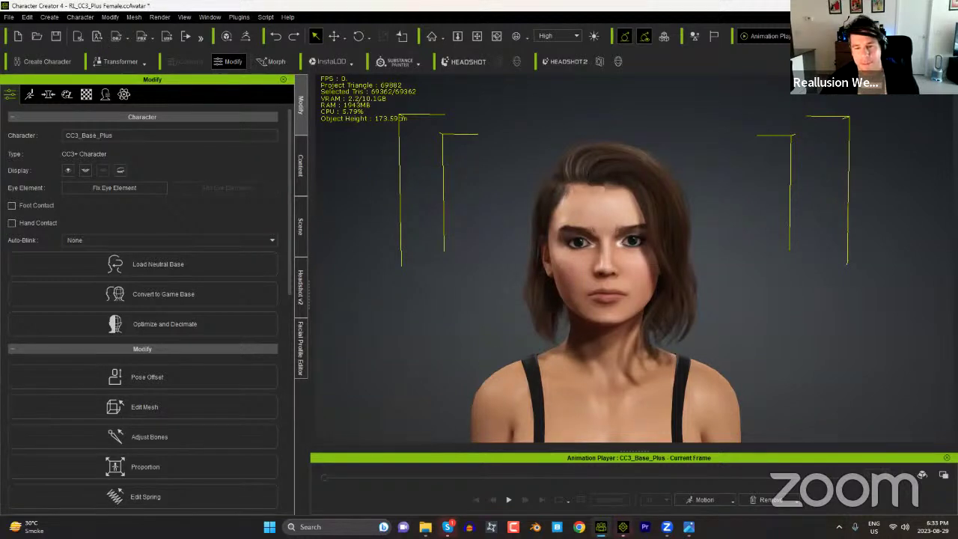
left_click(623, 527)
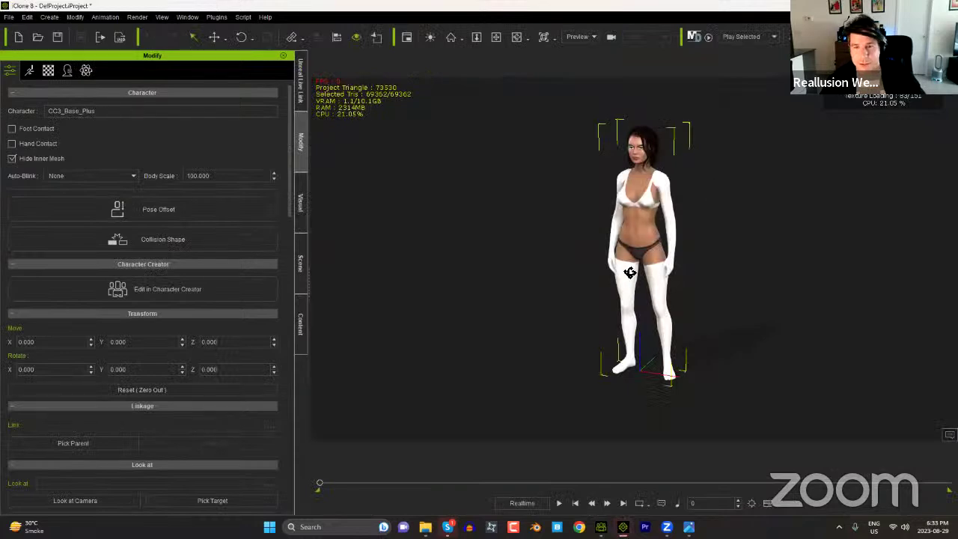
middle_click_drag(706, 250, 700, 336)
right_click_drag(700, 336, 670, 189)
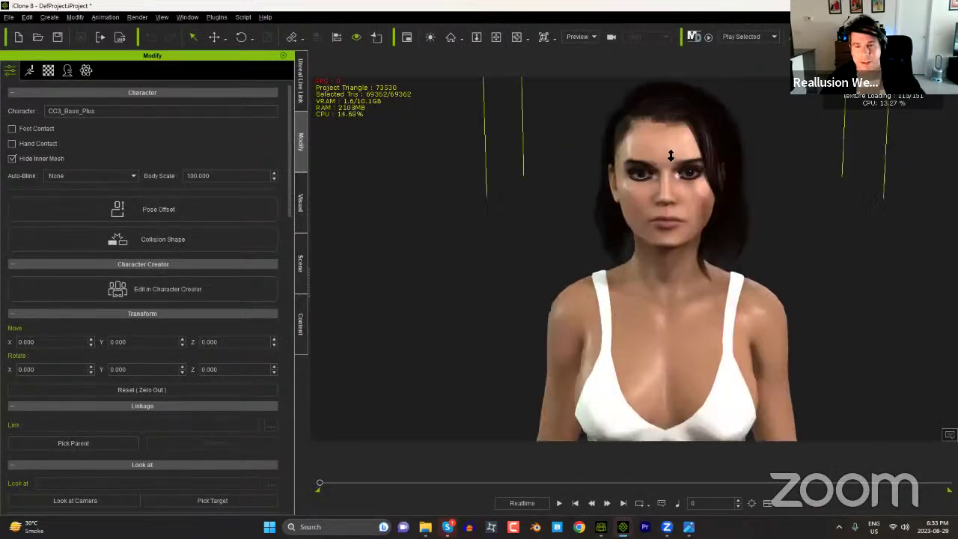
middle_click_drag(686, 221, 691, 325)
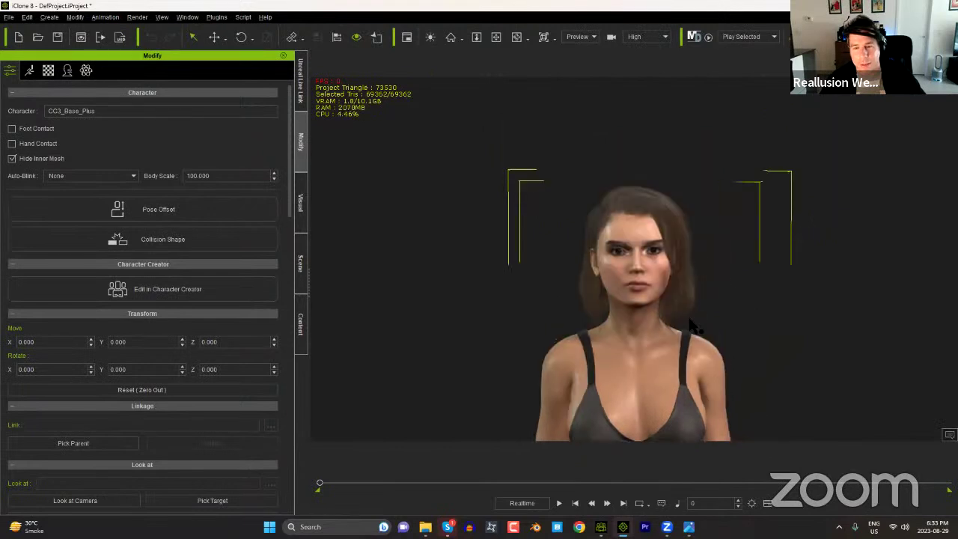
right_click_drag(689, 320, 450, 228)
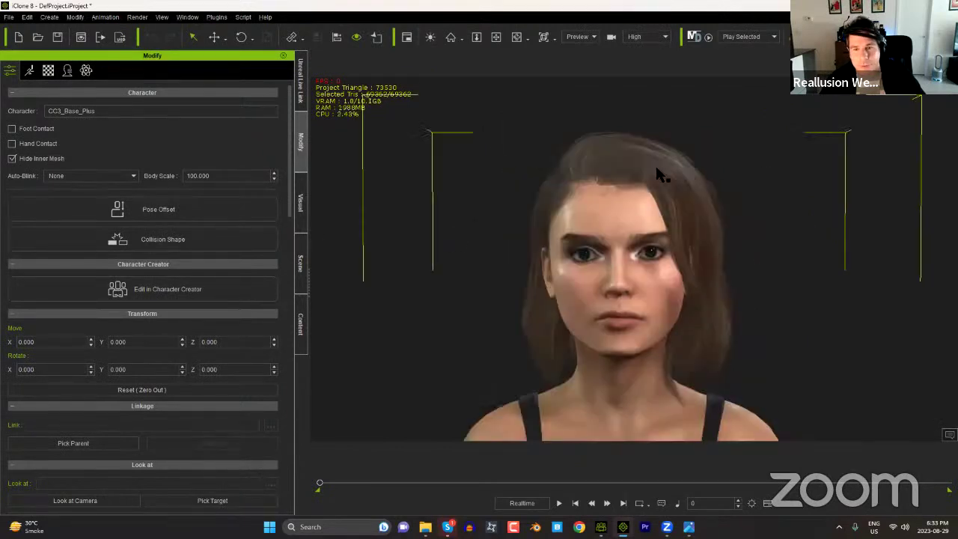
Step: Select the Side part wavy hair under CC3_Base_Plus and move it slightly to close the gap at the hairline
left_click(299, 260)
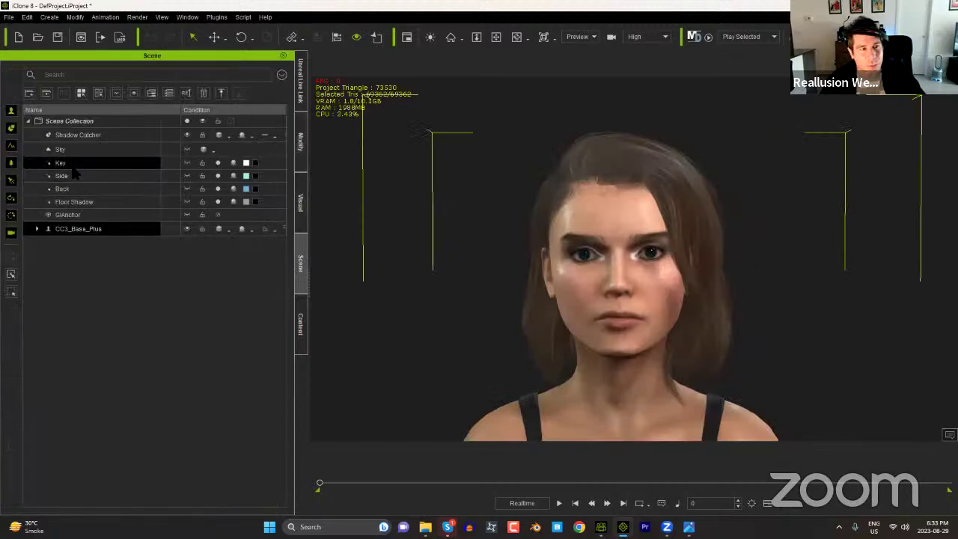
left_click(37, 228)
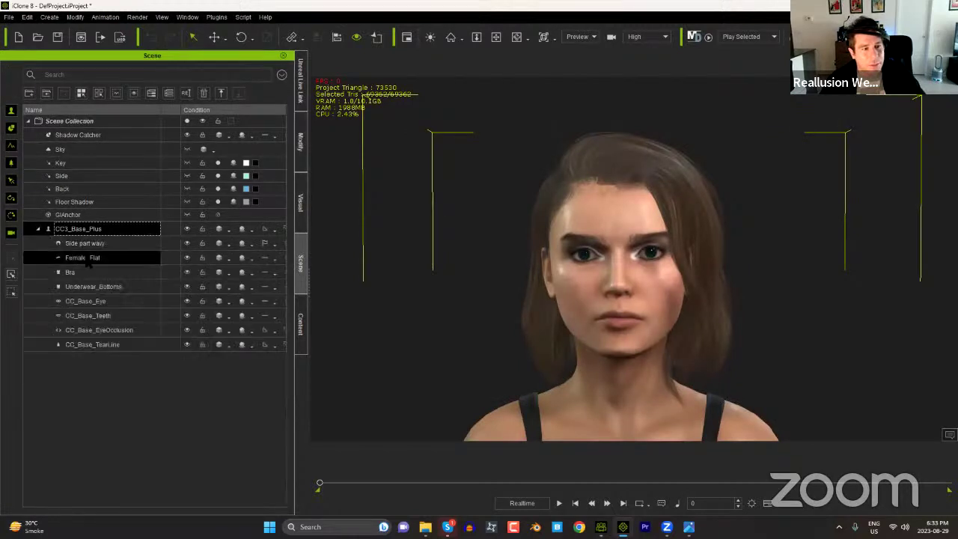
left_click(99, 243)
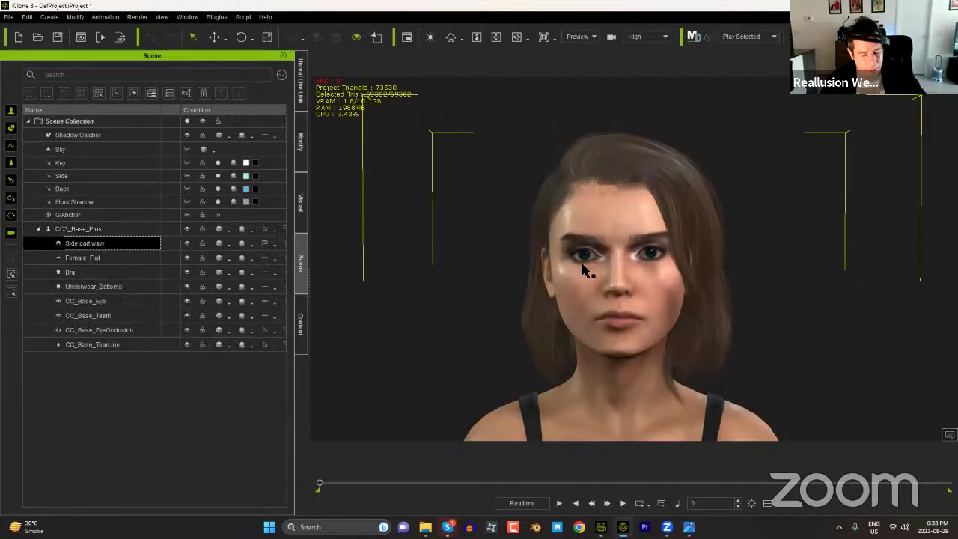
key("w")
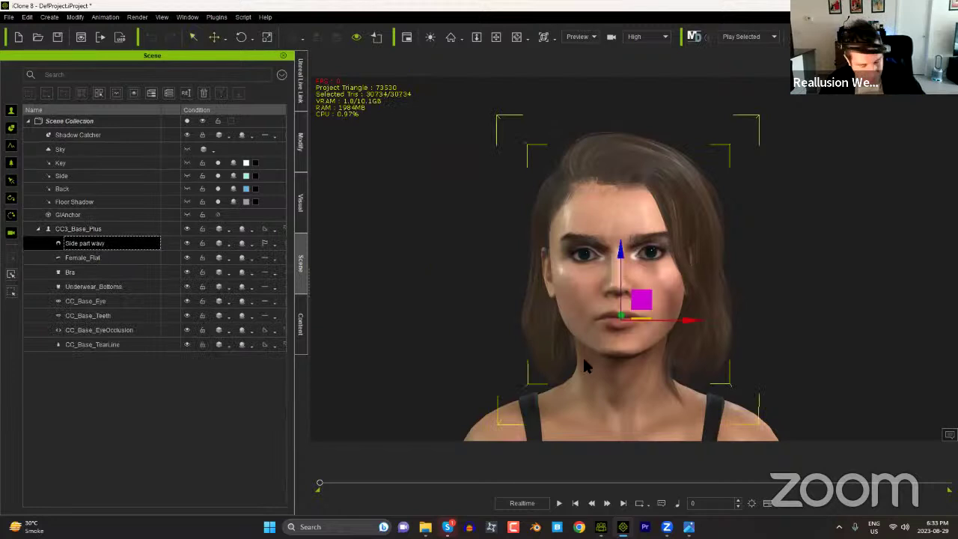
right_click_drag(539, 364, 593, 308)
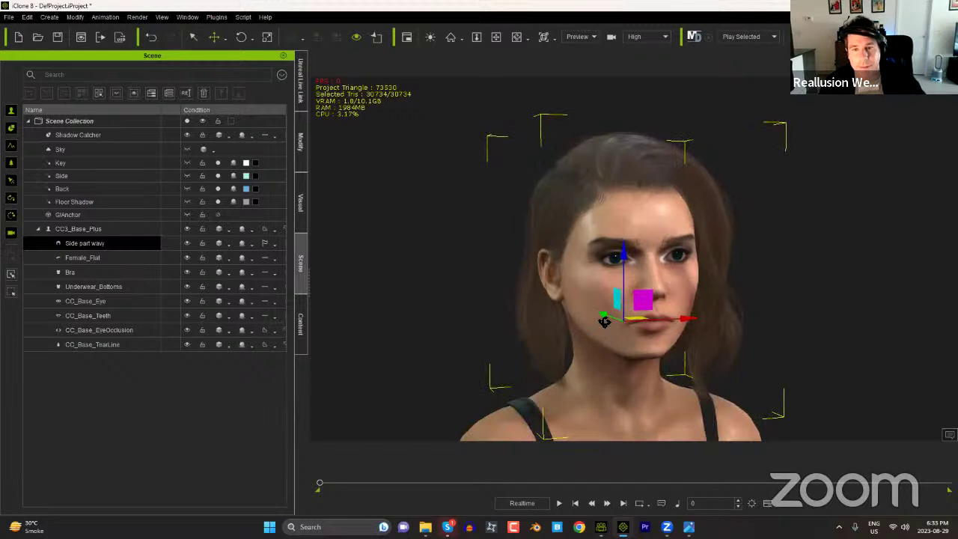
right_click_drag(603, 322, 594, 196)
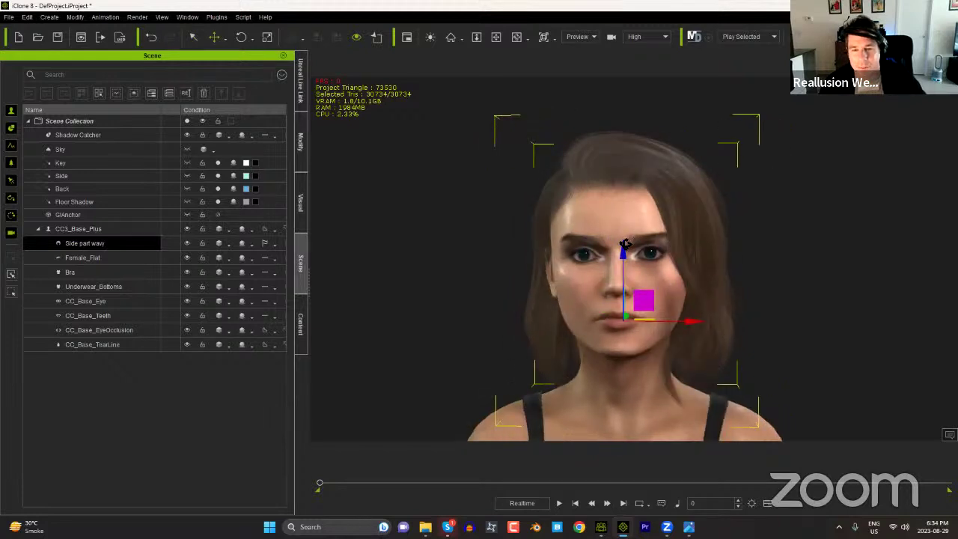
right_click_drag(624, 244, 329, 215)
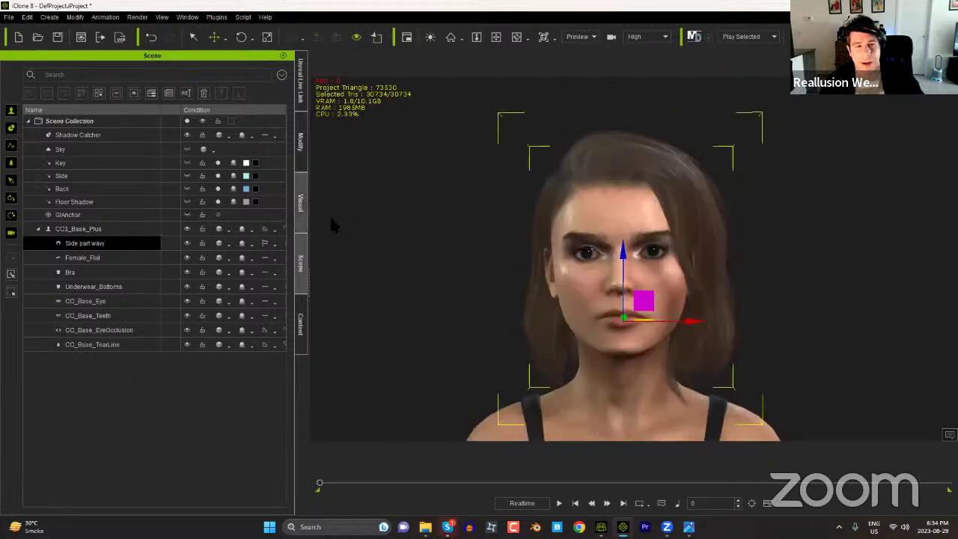
Step: Apply the Authority light room from the Stage templates to the scene and inspect the character's face close up
left_click(301, 161)
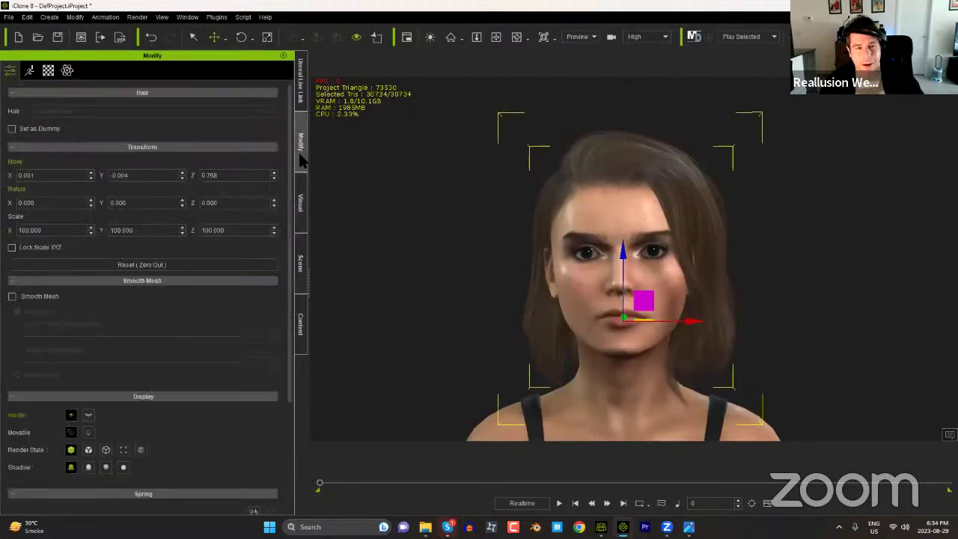
left_click(303, 324)
left_click(184, 80)
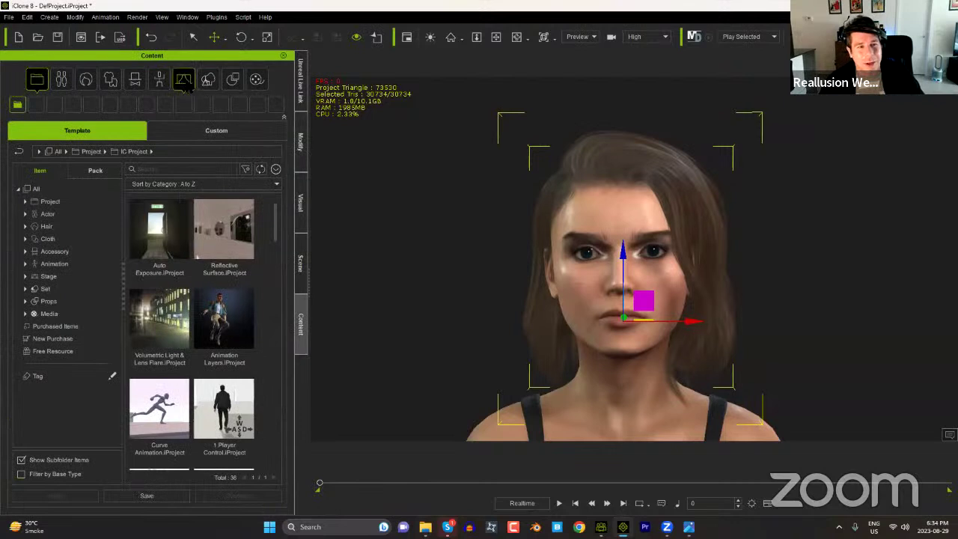
double_click(69, 276)
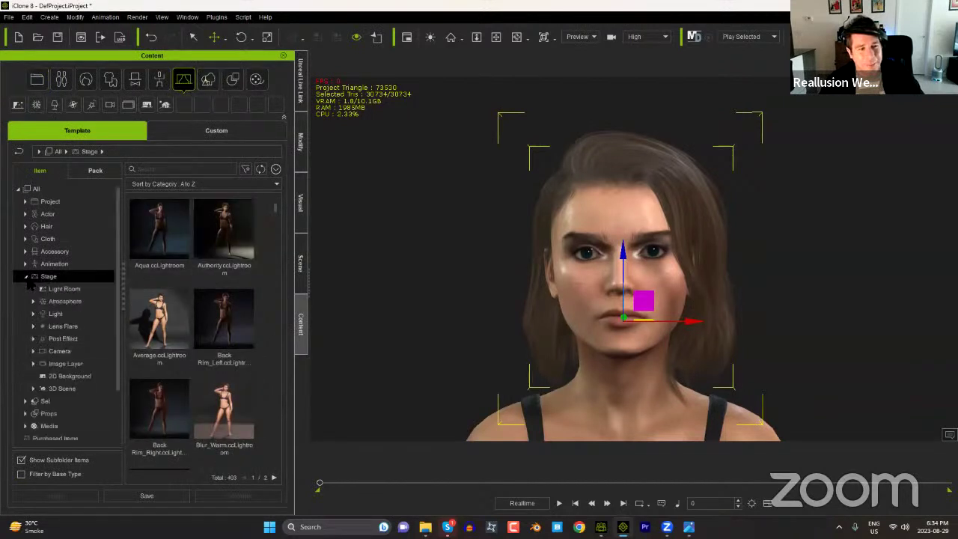
left_click(72, 290)
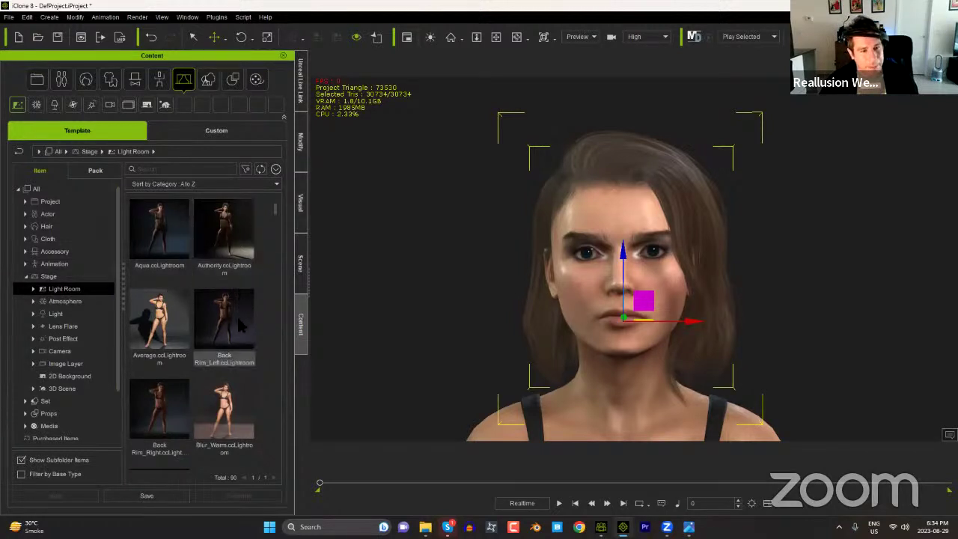
double_click(224, 232)
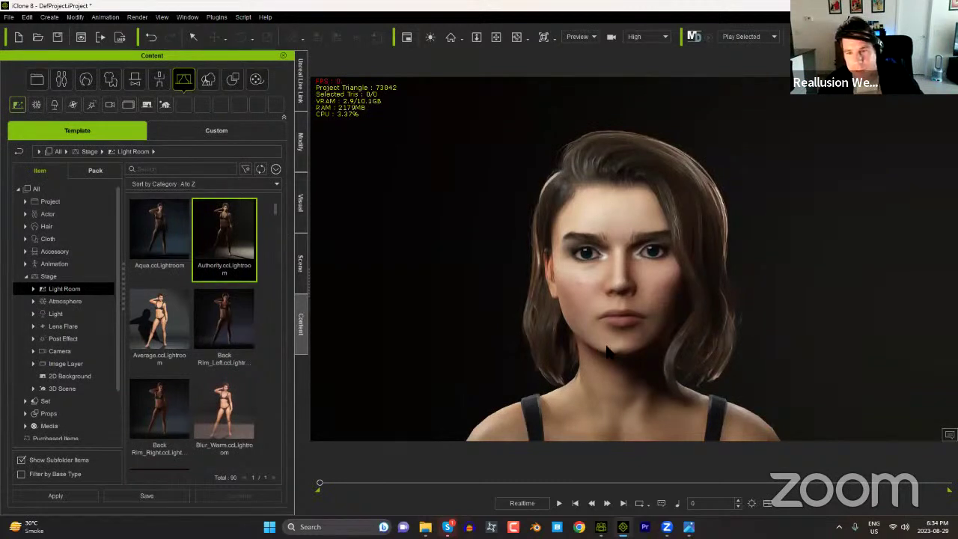
right_click_drag(607, 352, 755, 334)
scroll(822, 336, "up", 3)
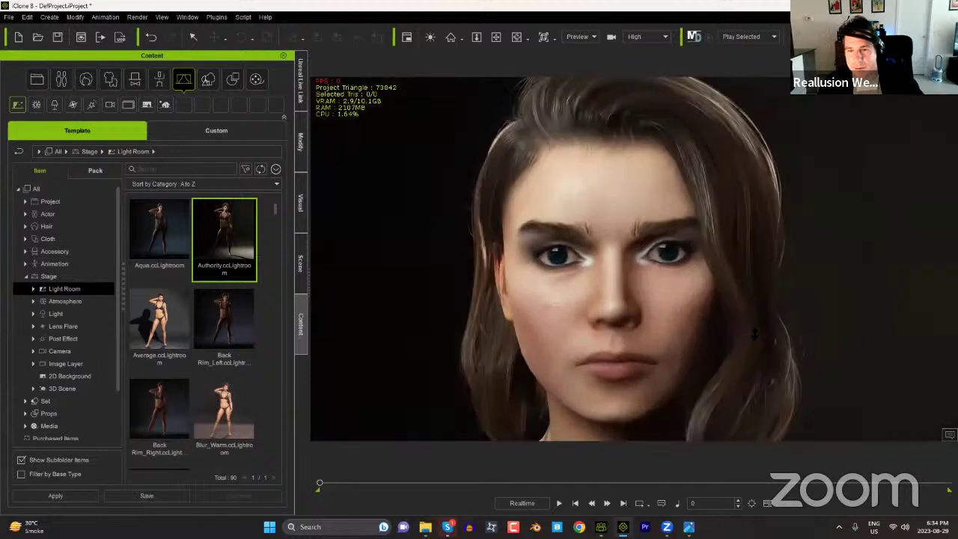
scroll(754, 334, "down", 3)
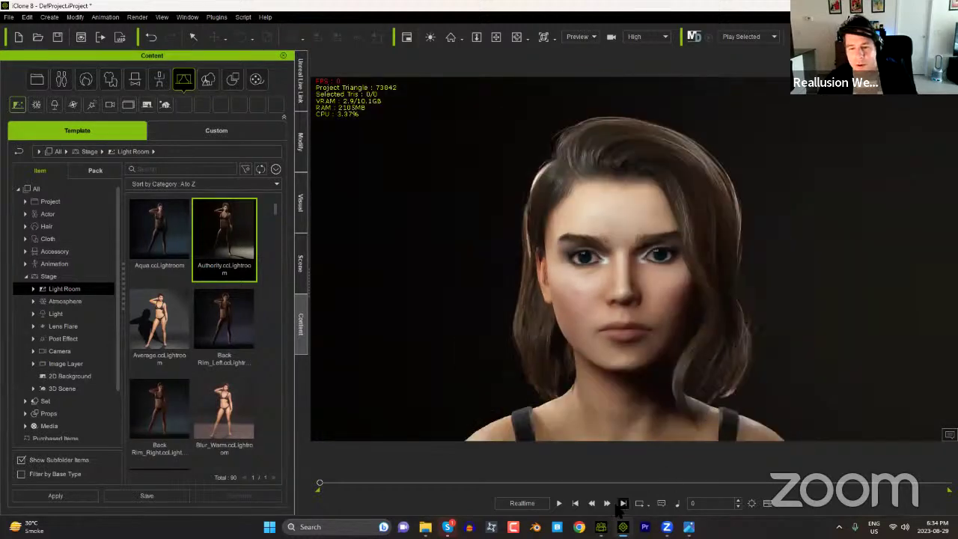
Step: Switch back to Character Creator and start a new project without saving the current one
left_click(601, 526)
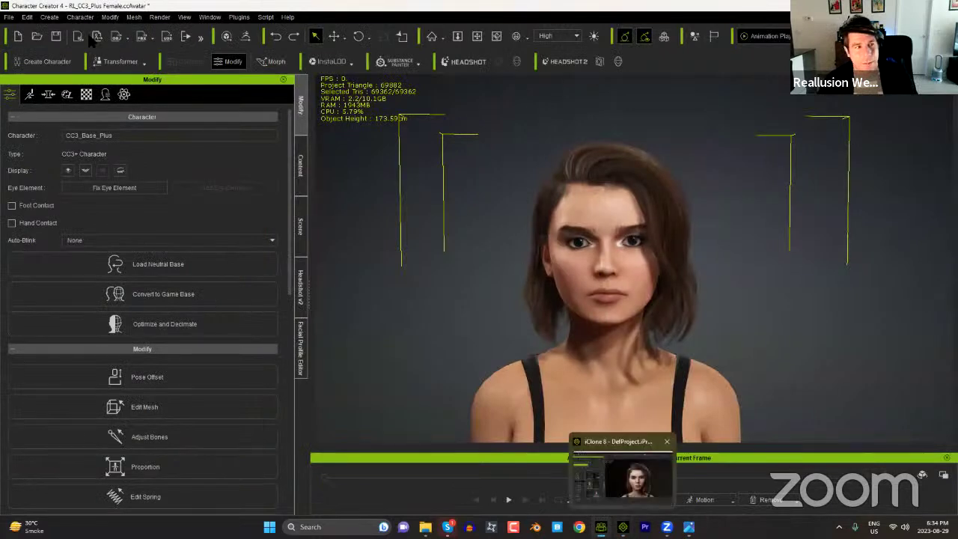
left_click(18, 37)
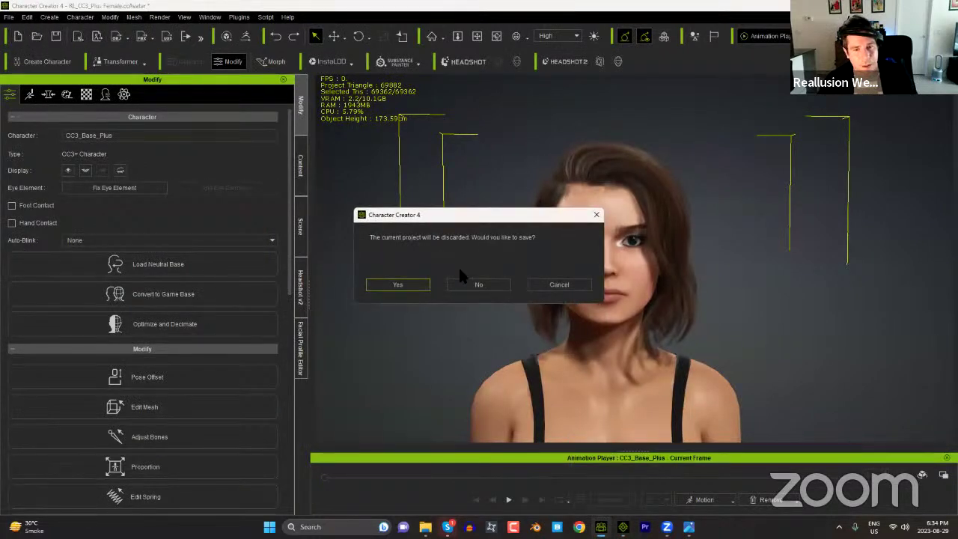
left_click(473, 283)
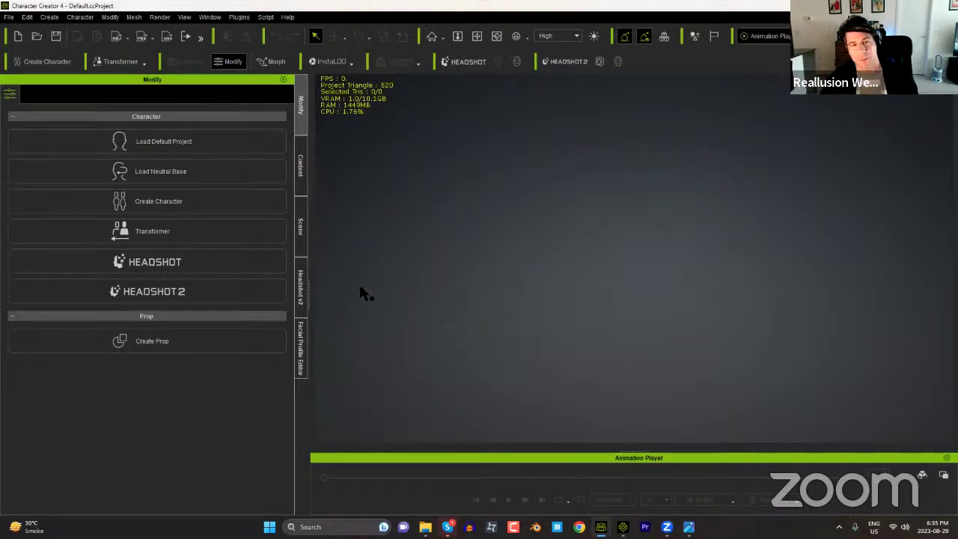
Step: Show the content library and collapse its expanded Hair, Makeup and Project categories
left_click(301, 172)
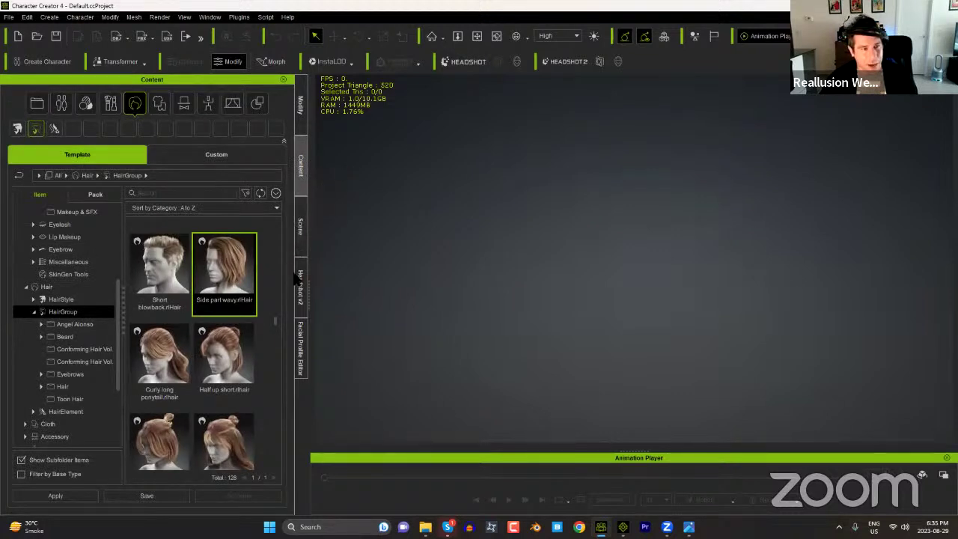
left_click(25, 286)
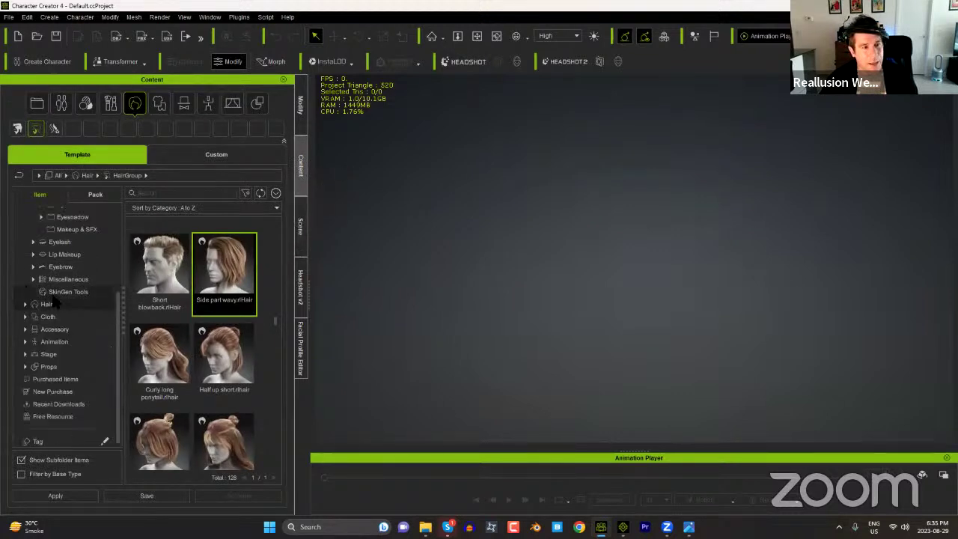
scroll(74, 329, "up", 2)
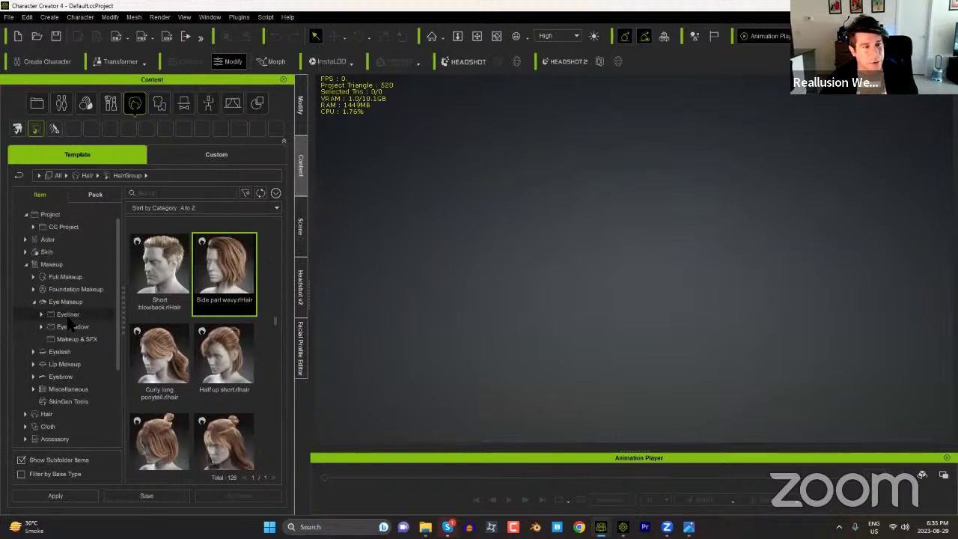
left_click(26, 265)
scroll(69, 296, "up", 1)
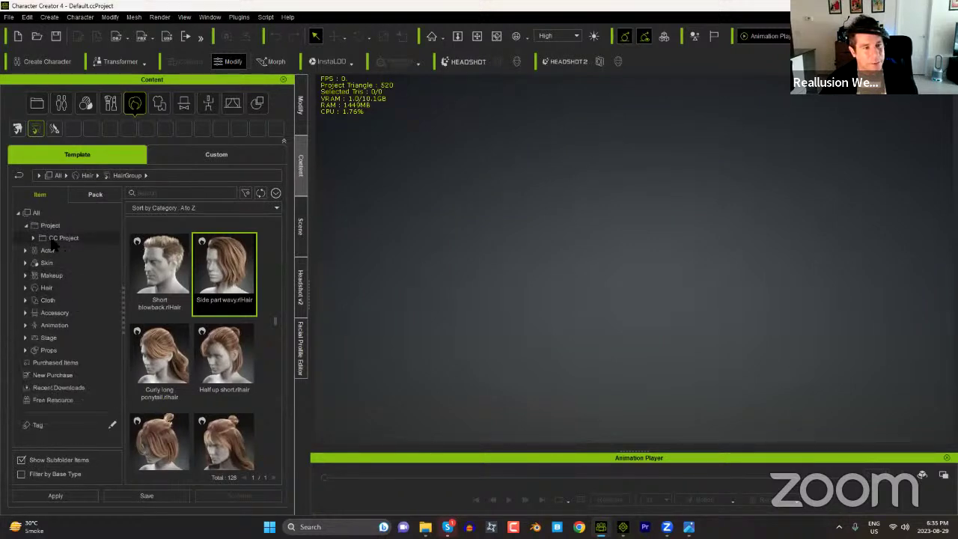
left_click(26, 225)
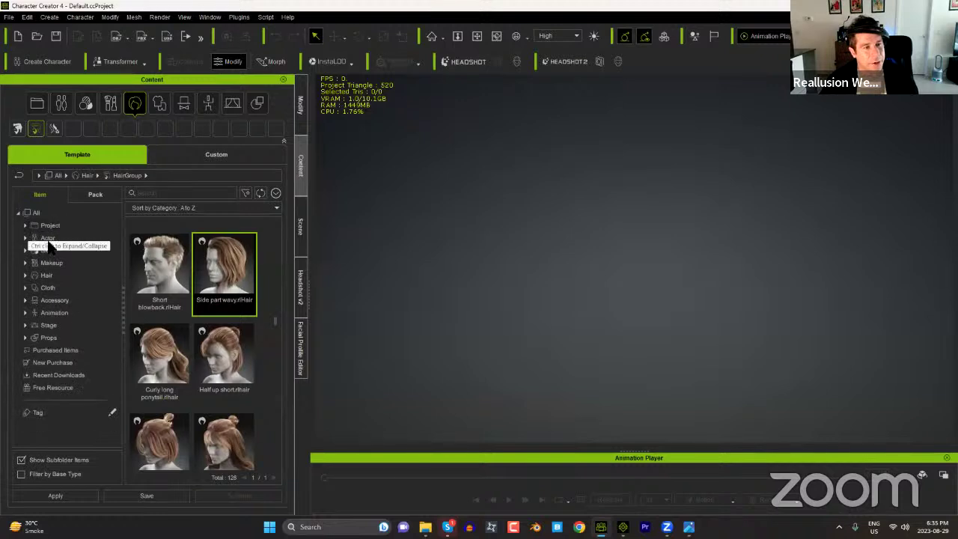
Step: Search the Actor content packs for "anatomy" and open the Human Anatomy pack to browse its items
left_click(46, 249)
left_click(95, 194)
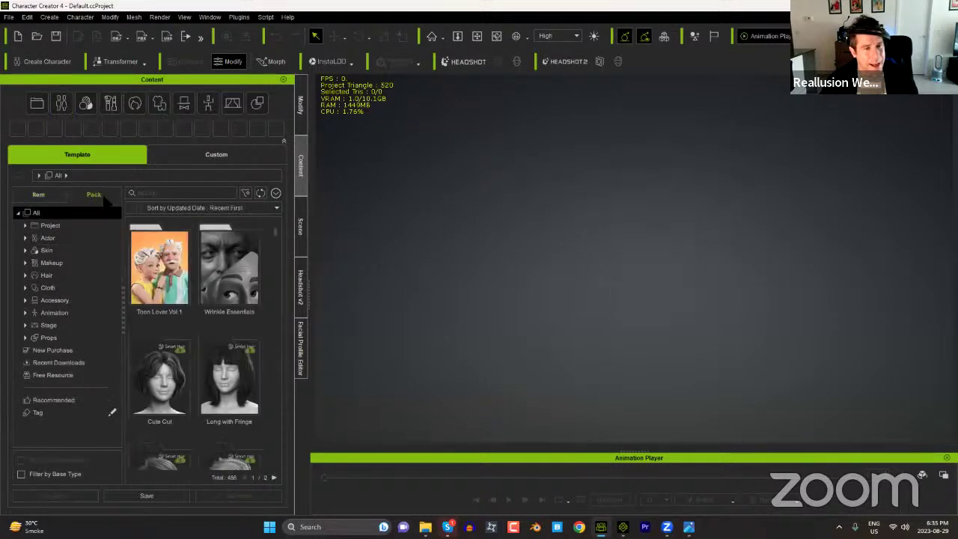
left_click(48, 237)
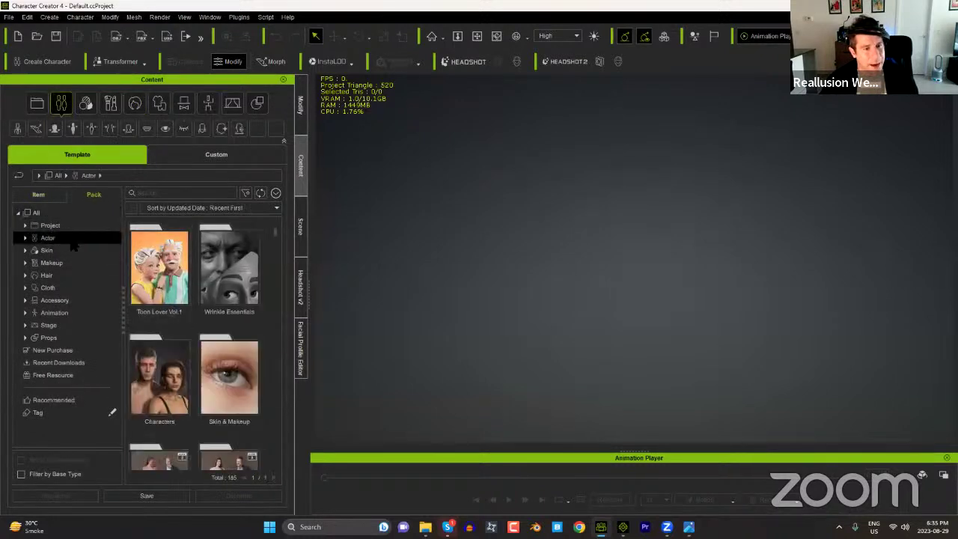
scroll(227, 306, "down", 2)
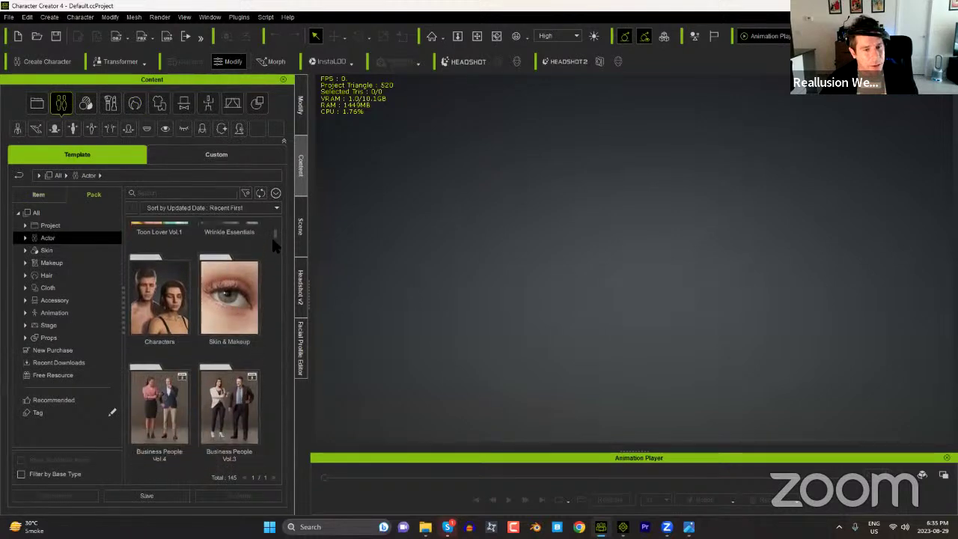
scroll(275, 238, "up", 2)
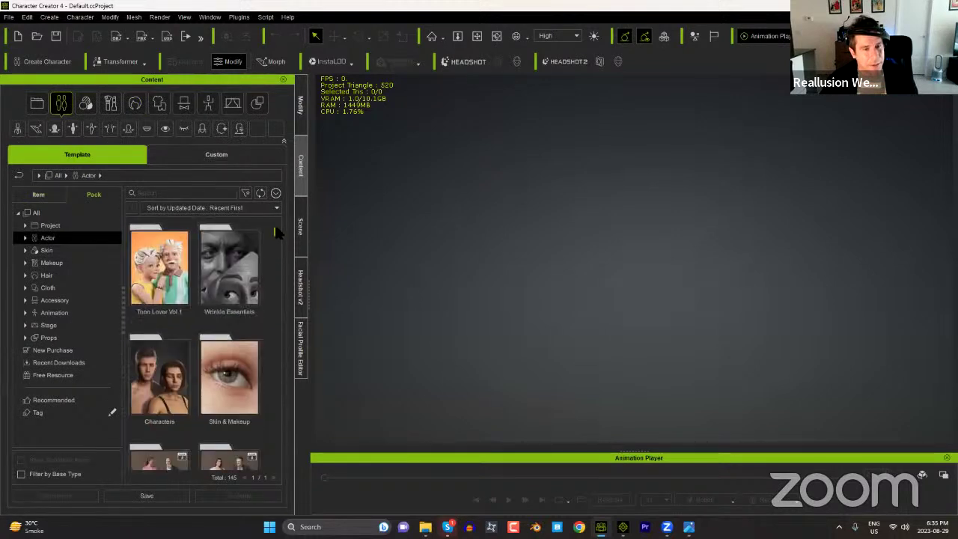
left_click(193, 193)
type("ana")
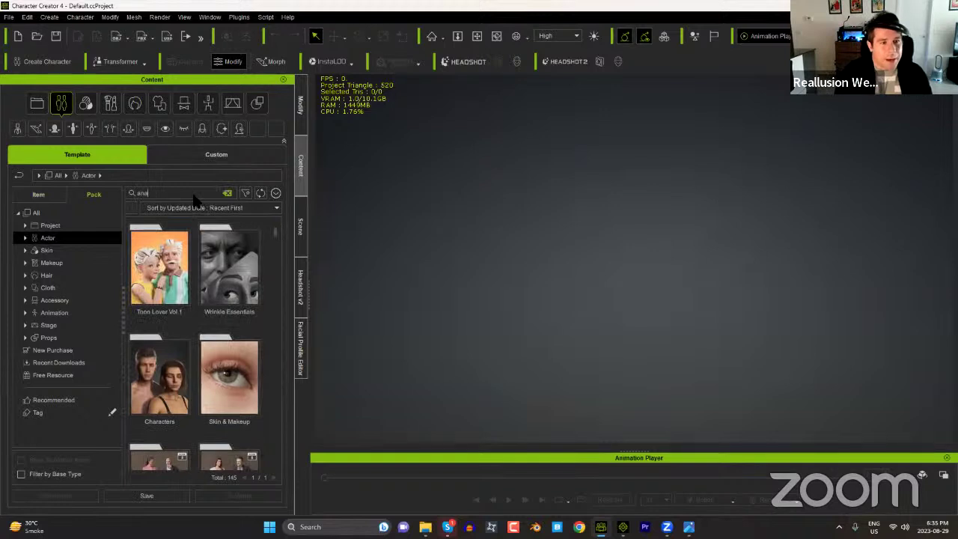
type("tomy")
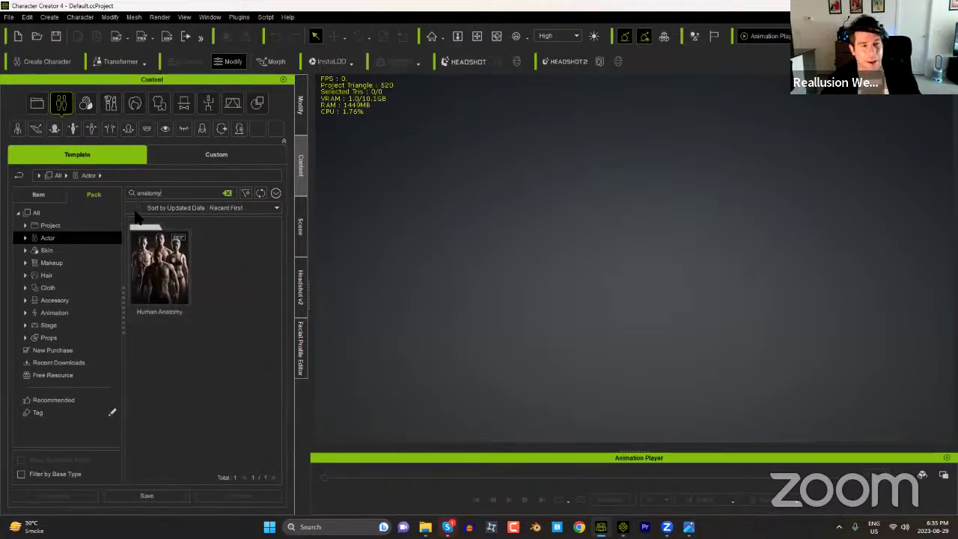
double_click(146, 268)
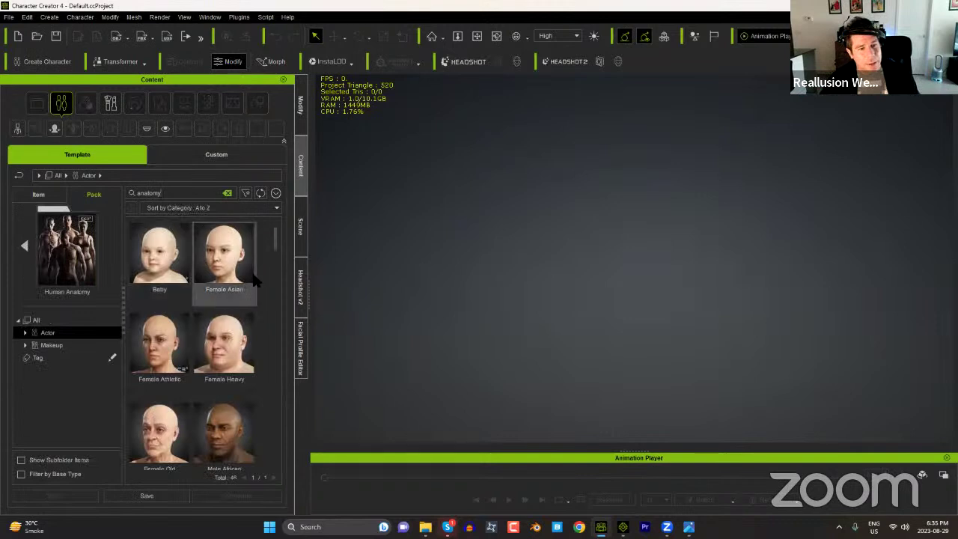
scroll(275, 261, "down", 3)
left_click_drag(278, 277, 301, 235)
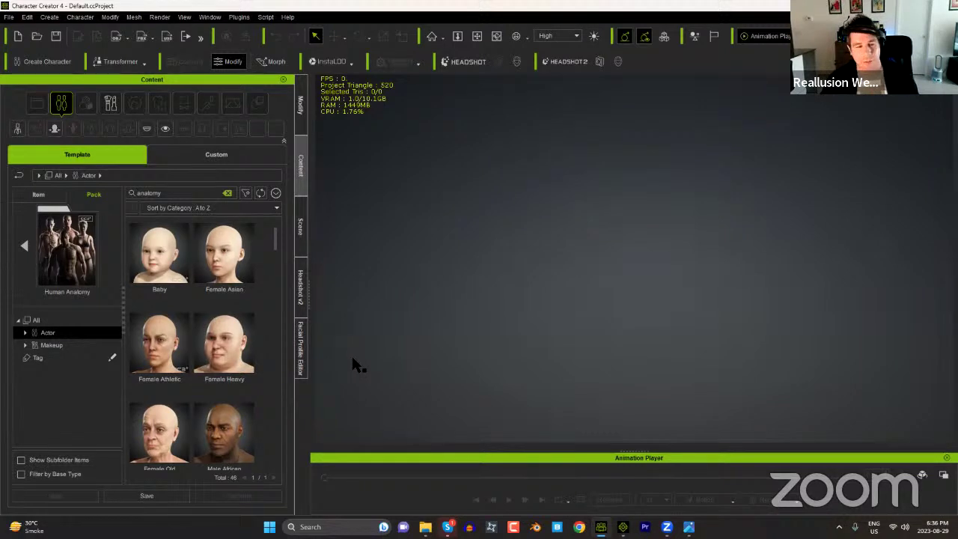
Step: Load the Male Old A character from the Human Anatomy pack without saving the current project
left_click_drag(274, 244, 283, 280)
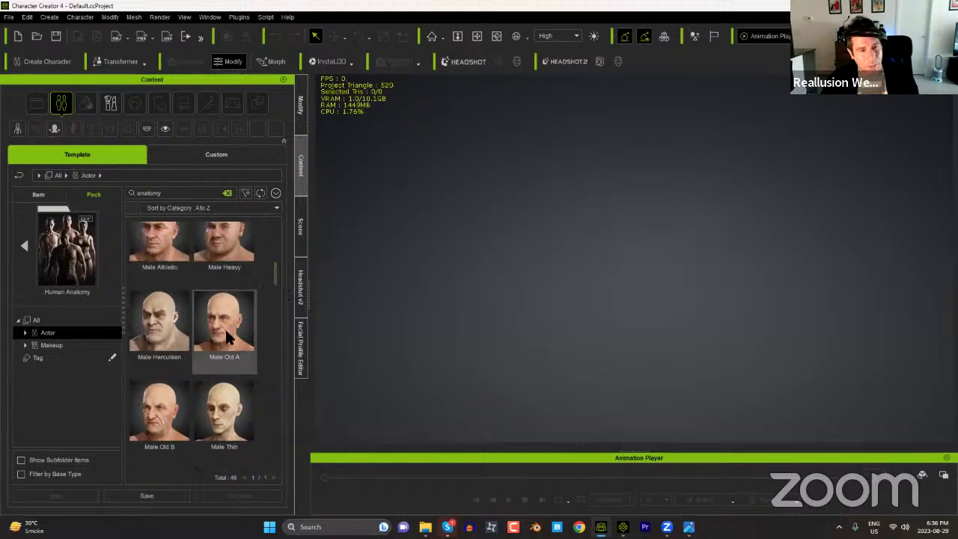
double_click(228, 339)
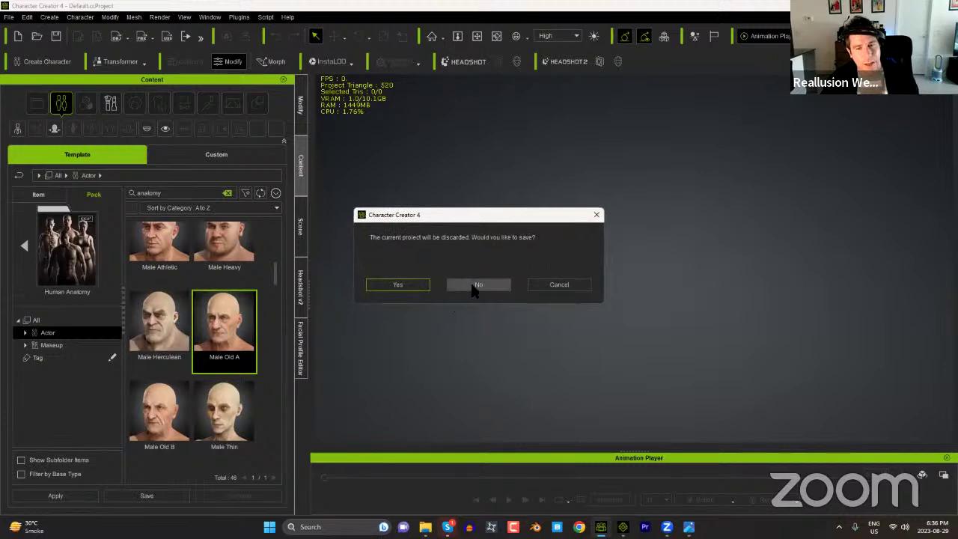
left_click(474, 283)
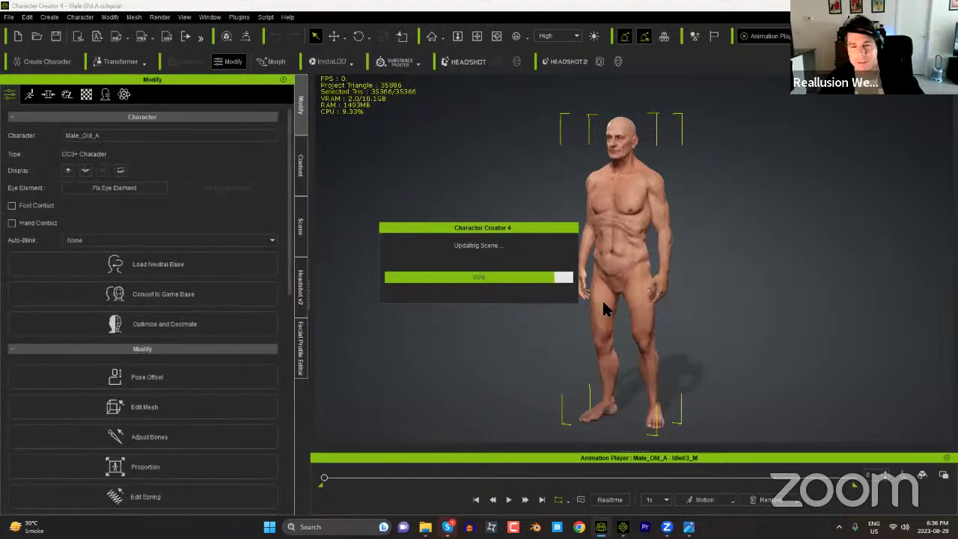
Step: Examine the Male_Old_A character's face and skin detail close up
middle_click_drag(655, 244, 653, 322)
right_click_drag(652, 322, 624, 164, "alt")
middle_click_drag(626, 279, 657, 361)
right_click_drag(658, 361, 639, 259, "alt")
middle_click_drag(639, 259, 655, 347)
right_click_drag(655, 346, 739, 307, "alt")
middle_click_drag(739, 307, 694, 259)
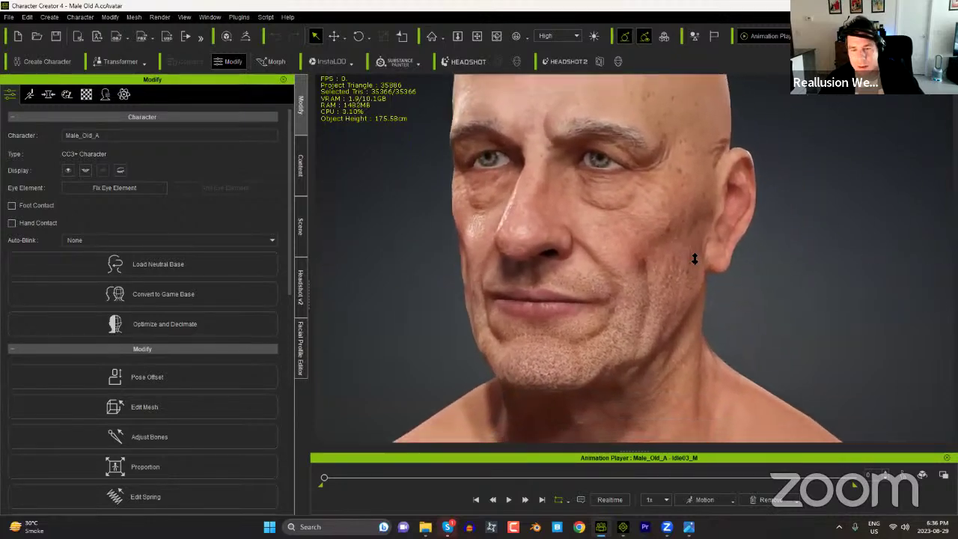
scroll(695, 259, "down", 5)
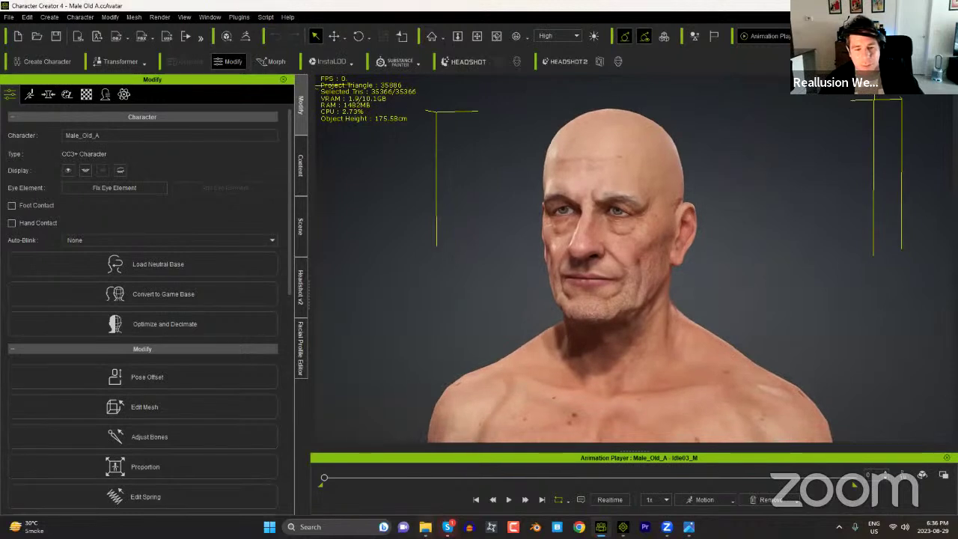
Step: Open the dishonored_style_head folder inside Temp in File Explorer and move its window aside to uncover the viewport
left_click(425, 526)
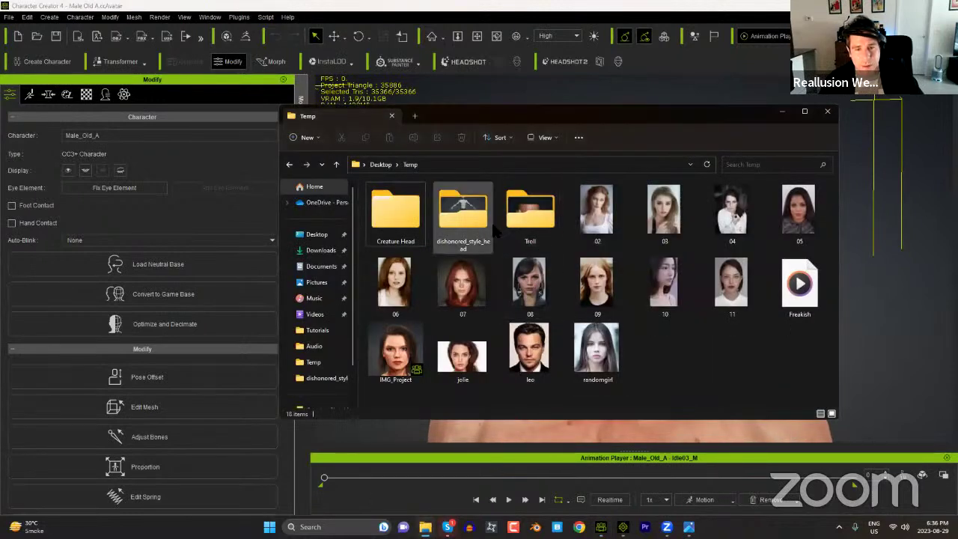
double_click(467, 221)
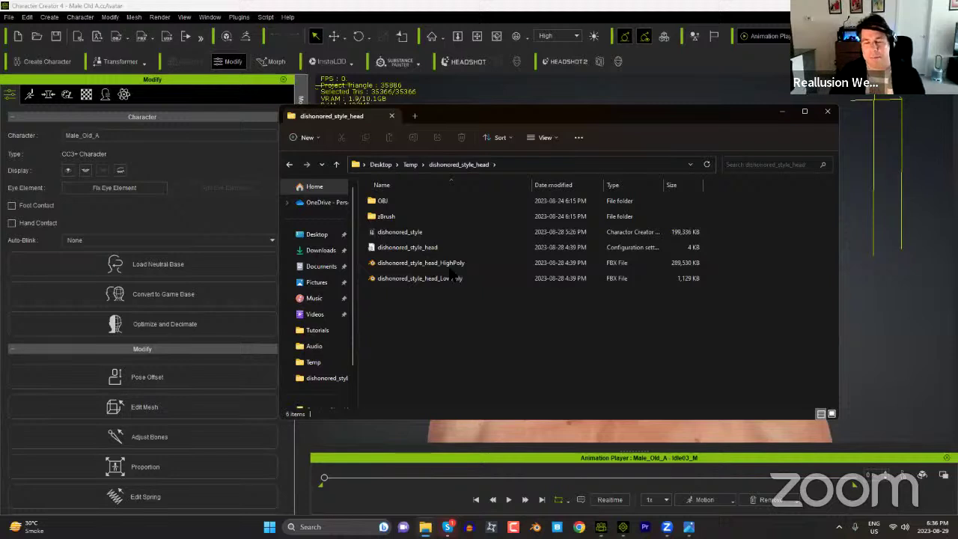
left_click(449, 249)
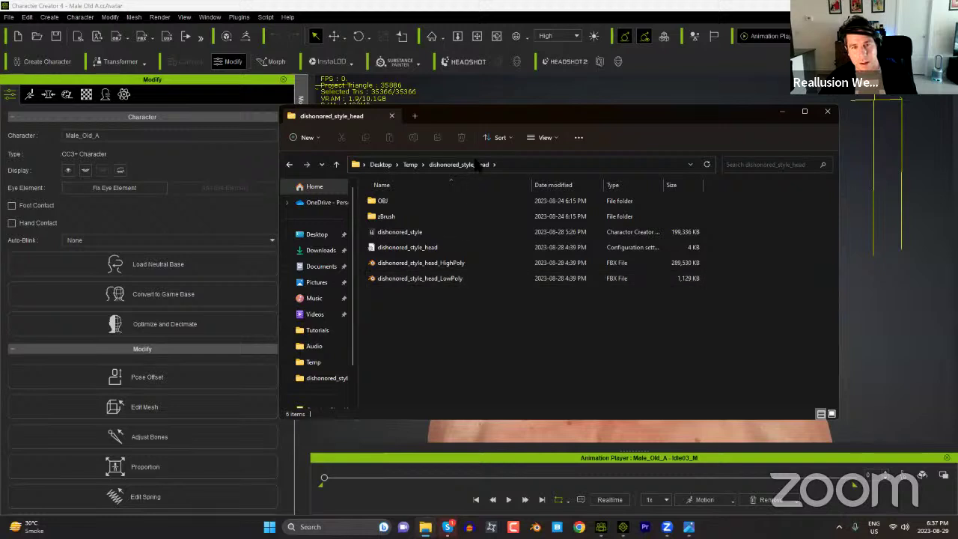
left_click_drag(488, 119, 730, 125)
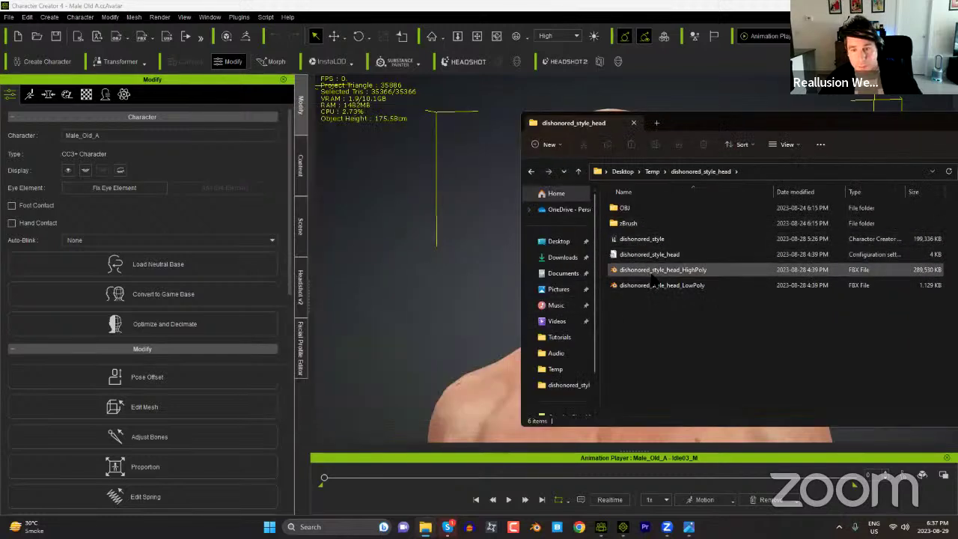
Step: Import the dishonored_style_head_HighPoly FBX file into Character Creator as a prop
left_click_drag(654, 272, 392, 365)
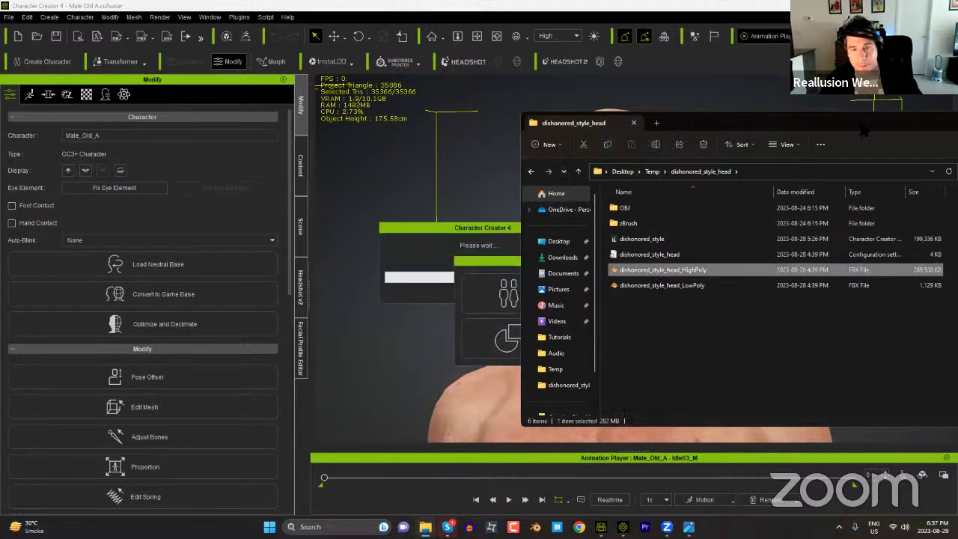
left_click(562, 339)
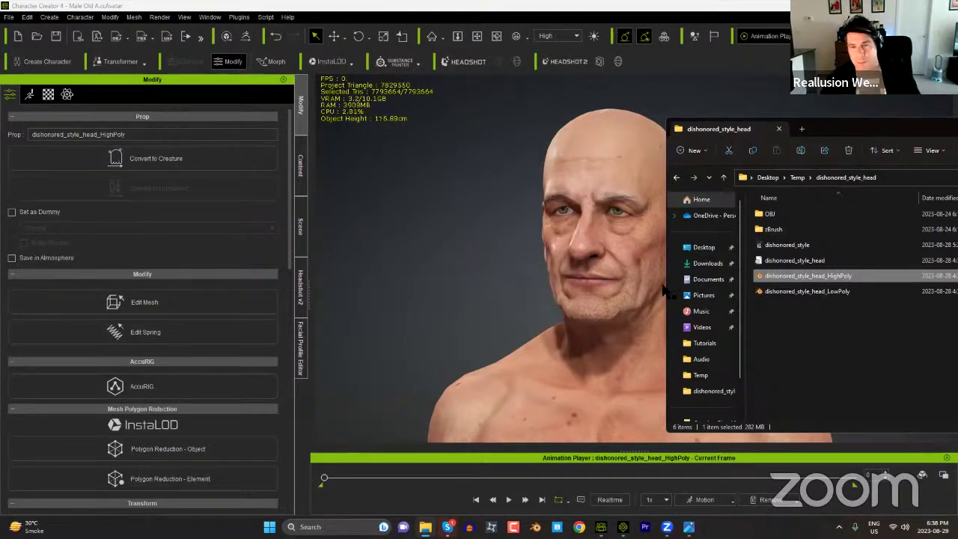
left_click(579, 385)
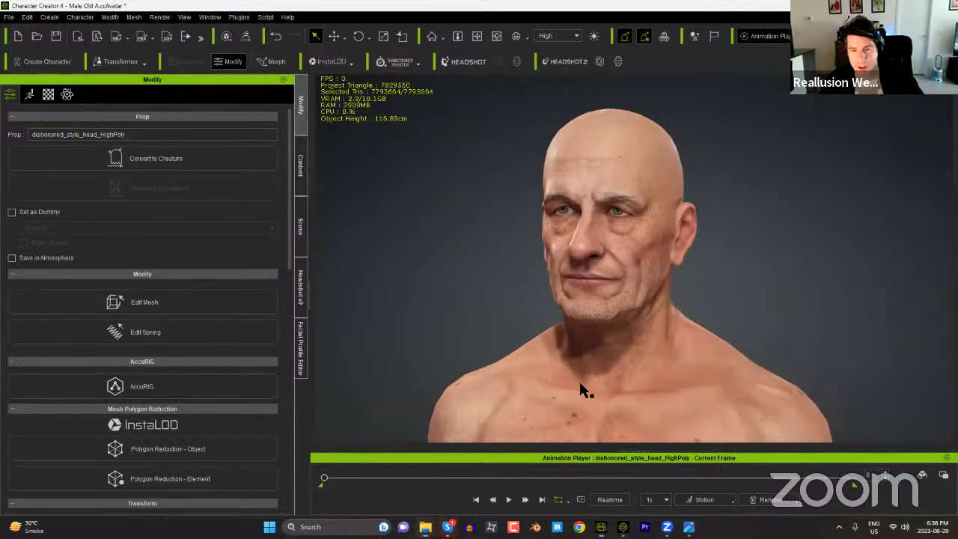
Step: Hide the Male_Old_A character in the scene so that only the imported head is shown
scroll(581, 384, "down", 5)
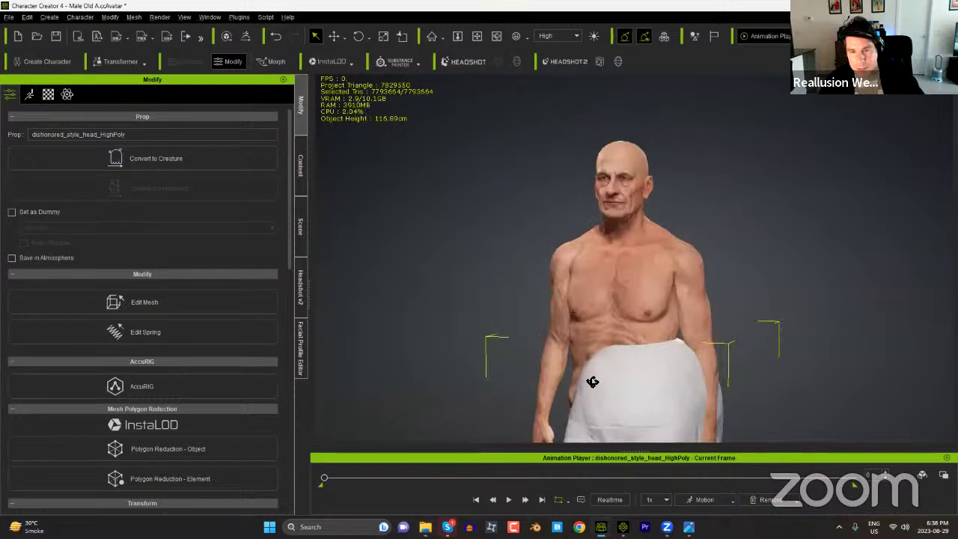
scroll(618, 292, "up", 5)
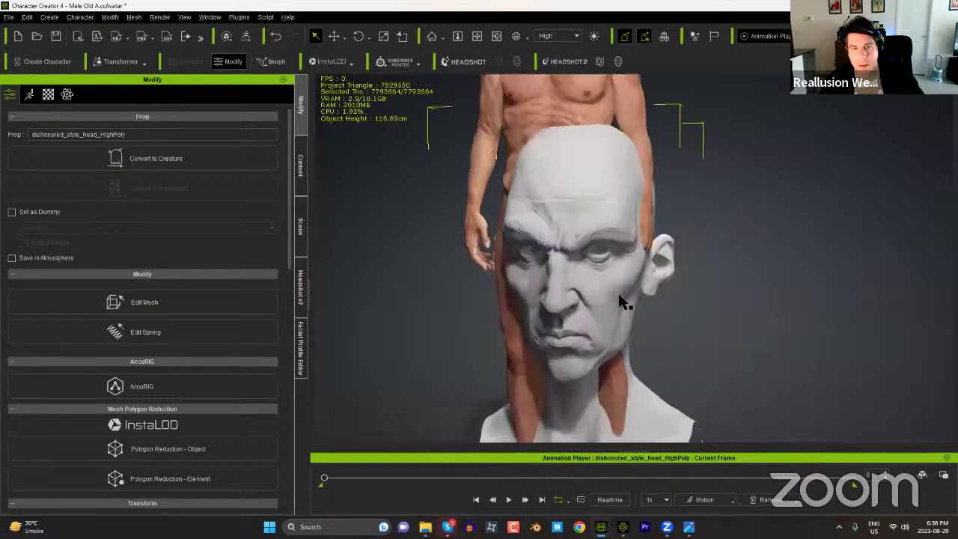
left_click(558, 93)
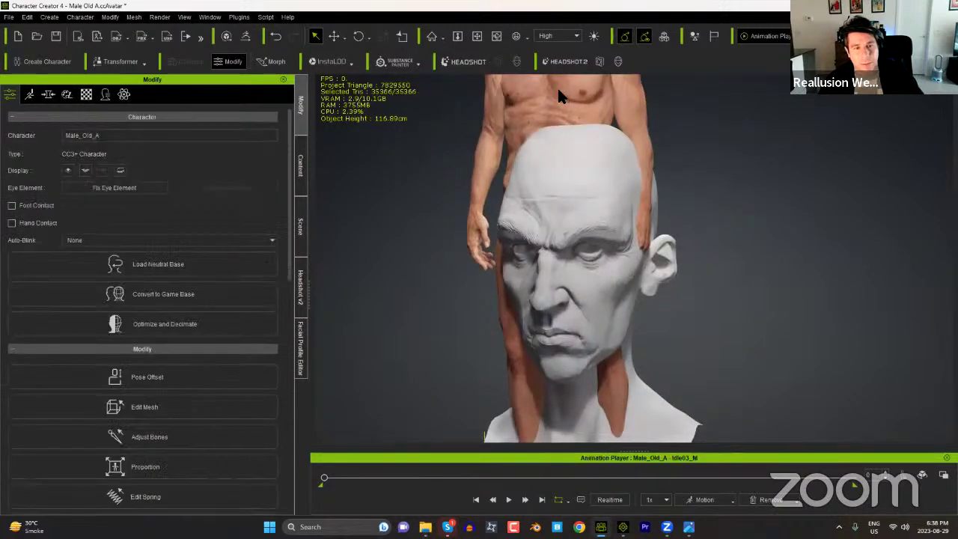
left_click(300, 224)
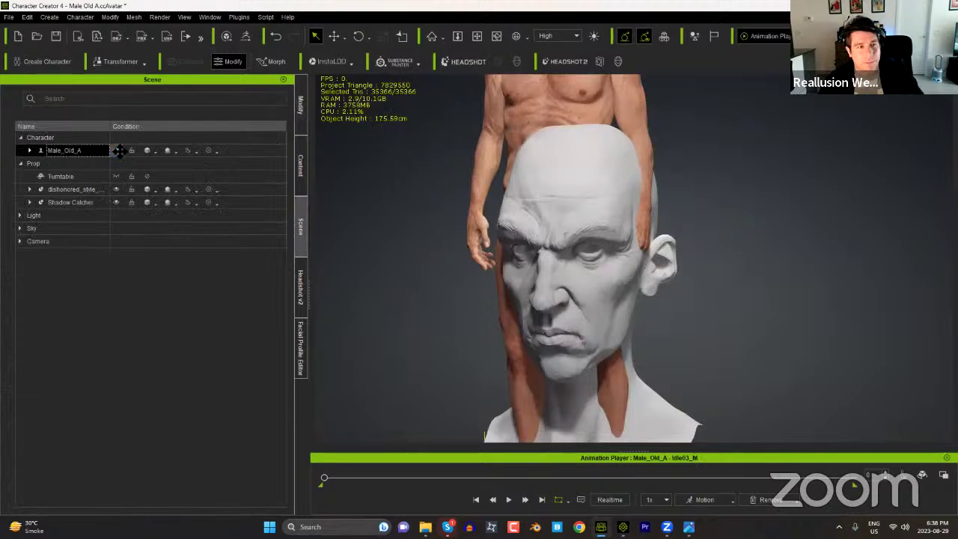
left_click(116, 151)
left_click(155, 151)
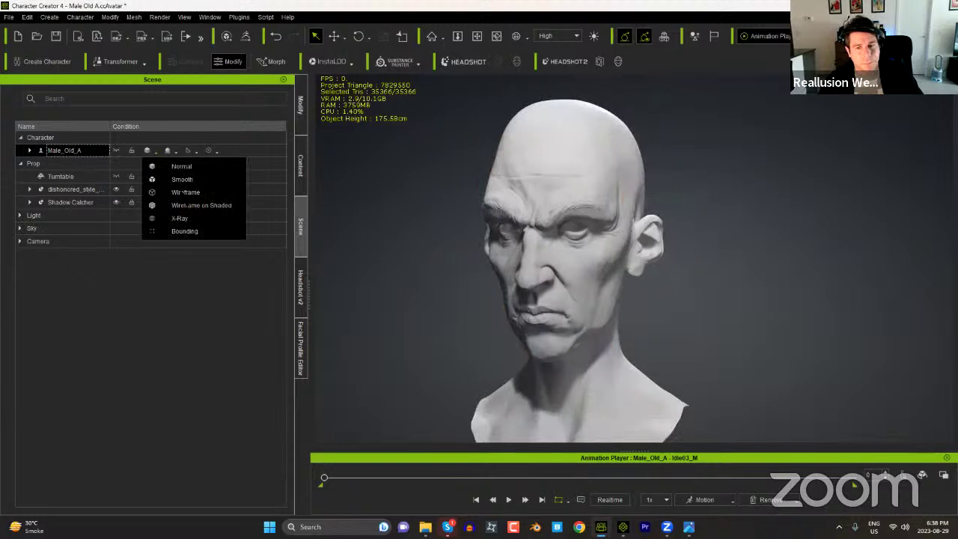
left_click(184, 192)
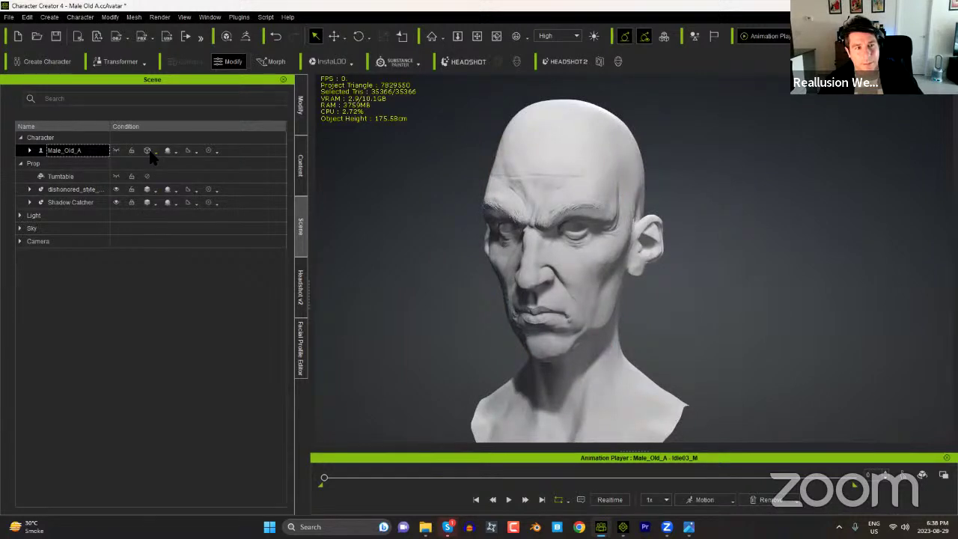
left_click(178, 154)
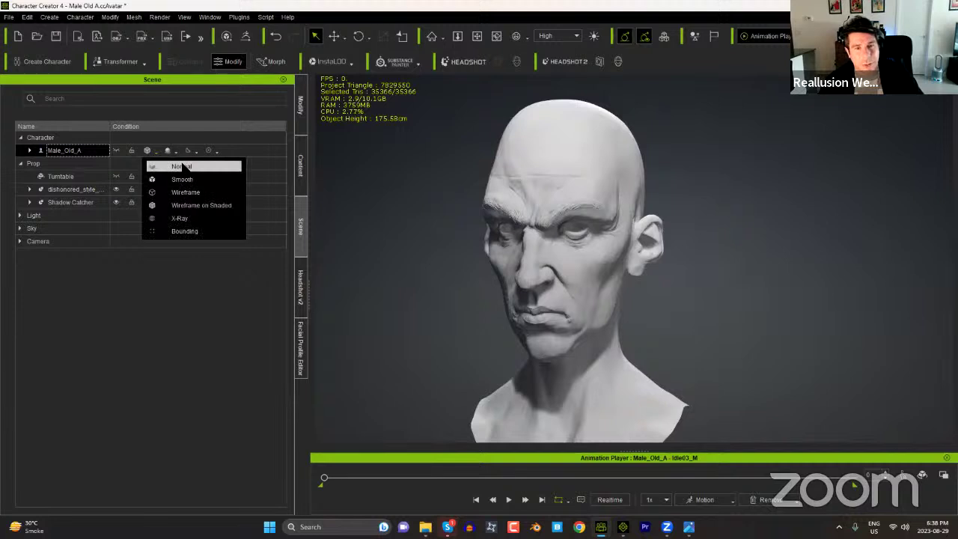
left_click(182, 166)
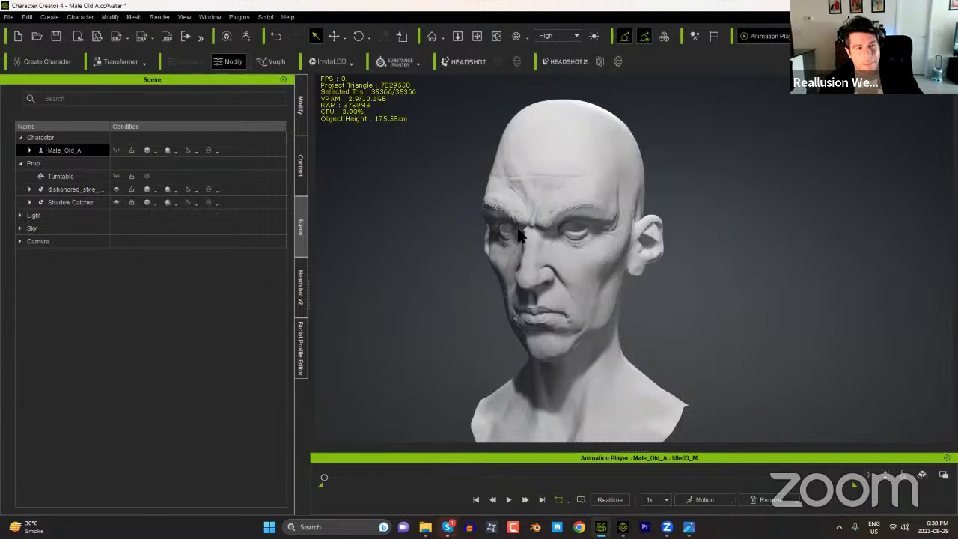
Step: Display the high-poly head prop as Wireframe and examine how dense its mesh is around the face
left_click(155, 192)
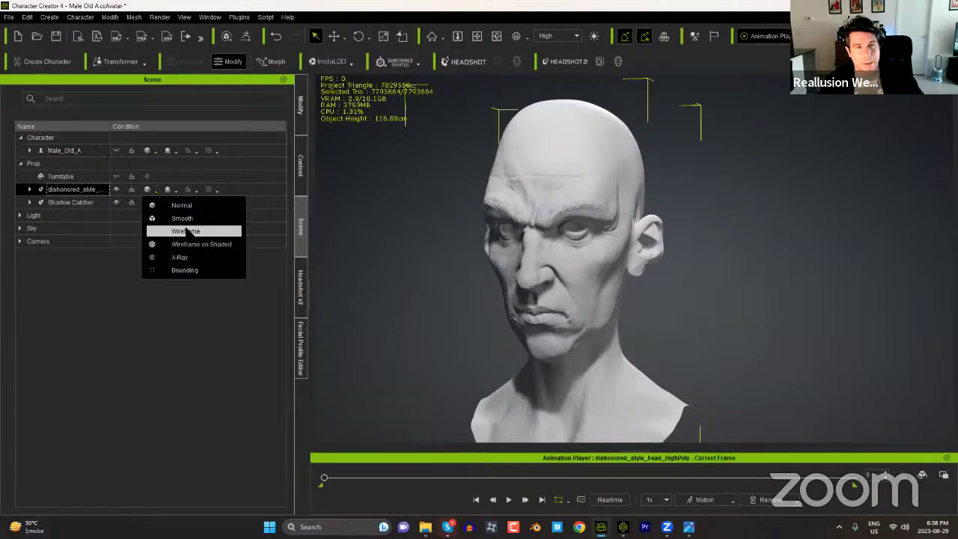
left_click(185, 231)
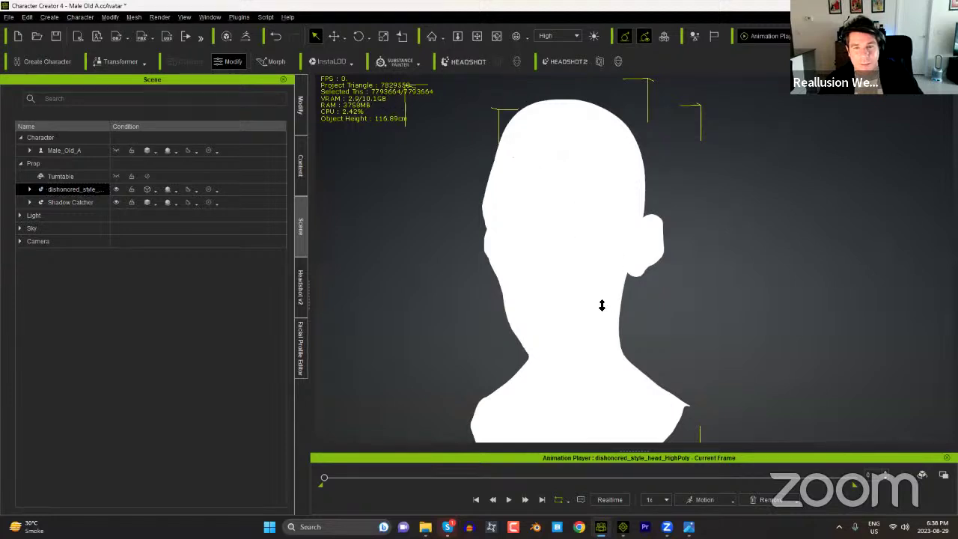
scroll(576, 220, "up", 3)
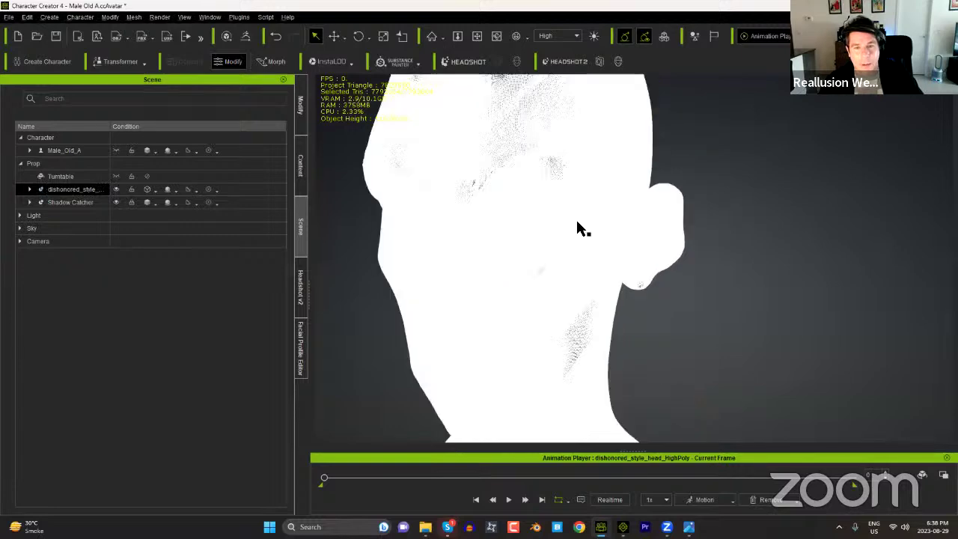
scroll(499, 204, "up", 2)
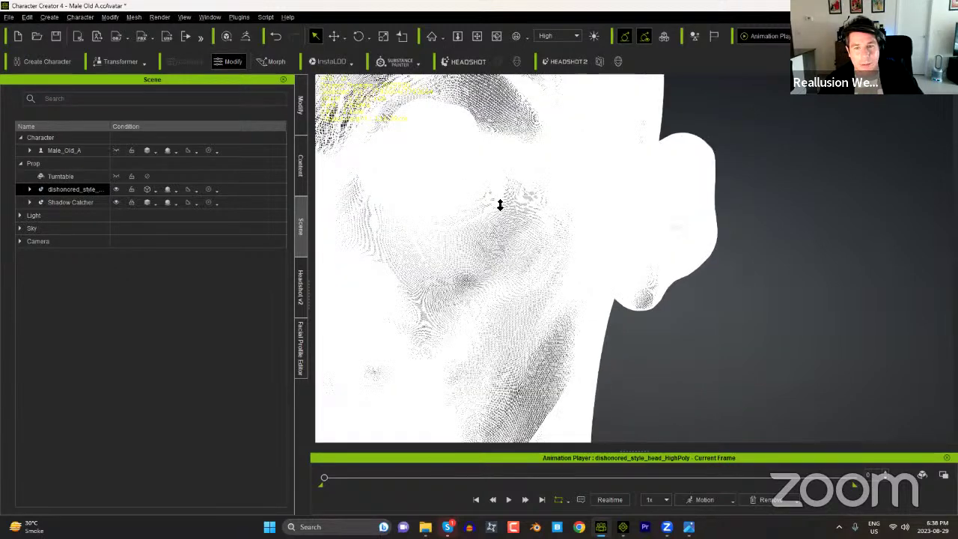
scroll(558, 171, "up", 2)
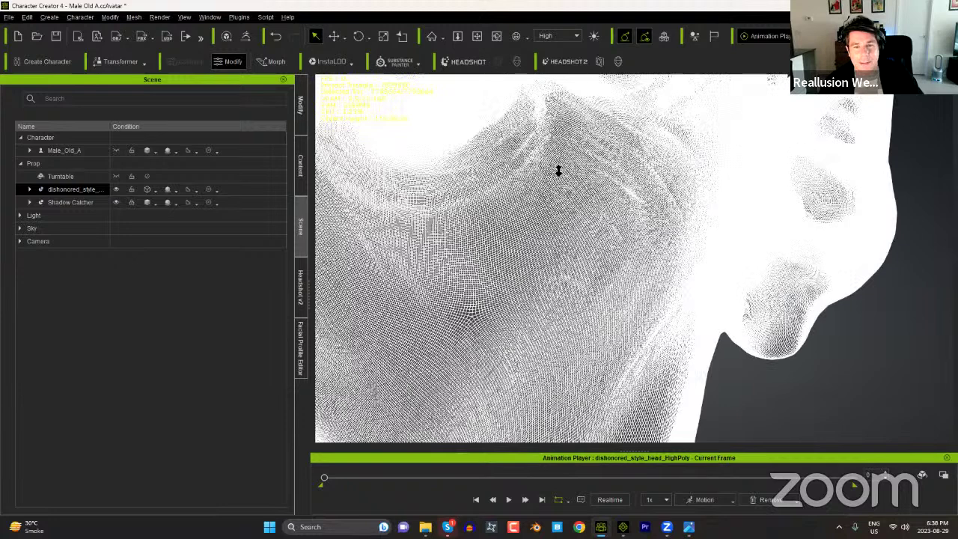
scroll(543, 260, "up", 2)
scroll(541, 253, "down", 5)
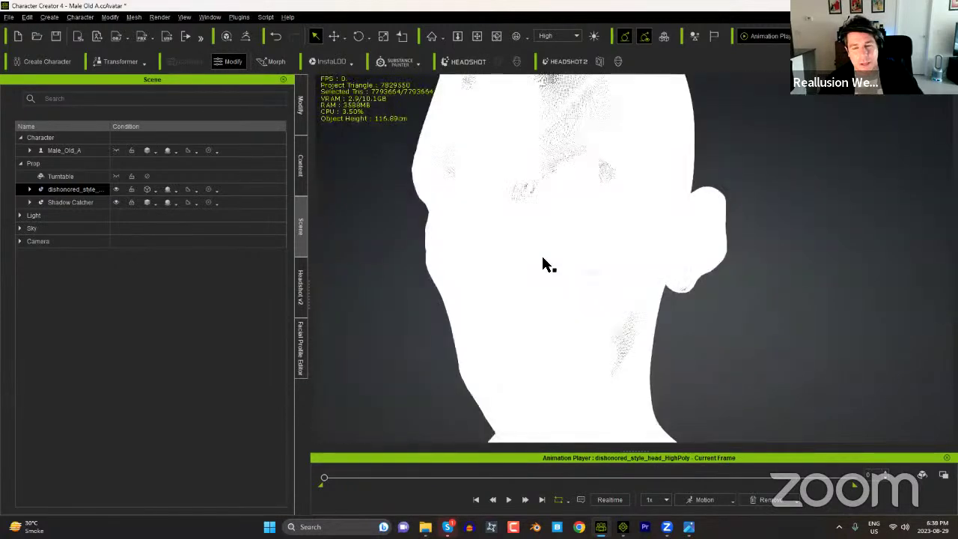
scroll(554, 303, "down", 2)
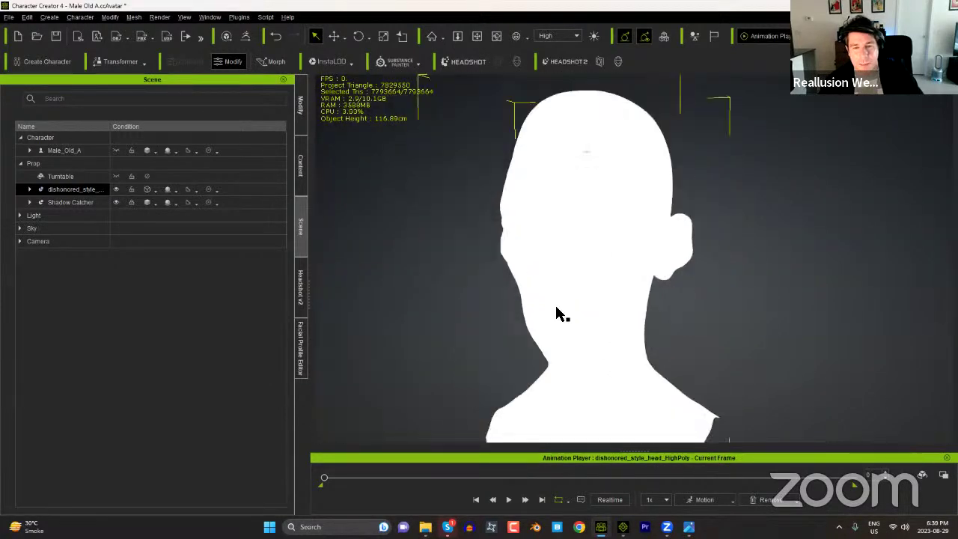
middle_click_drag(555, 302, 558, 309)
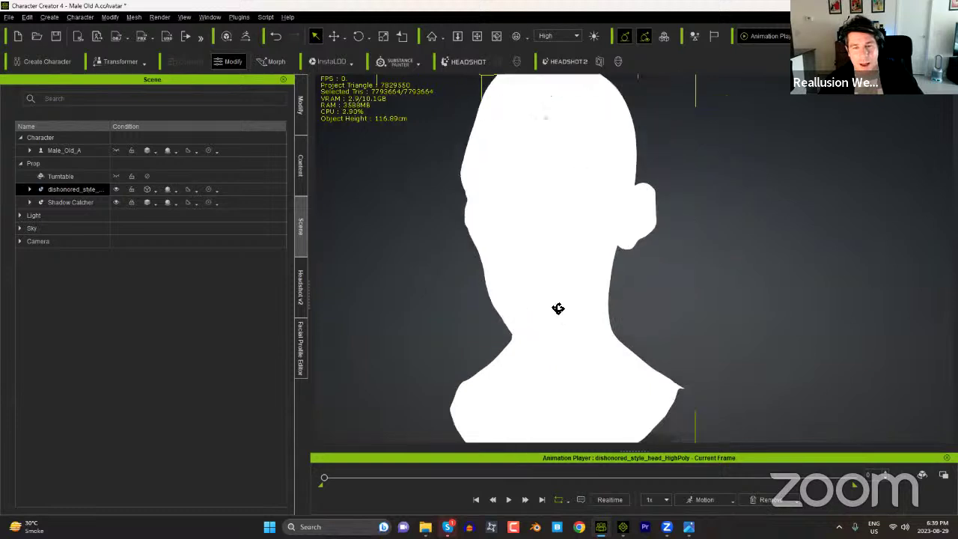
right_click_drag(557, 309, 591, 314)
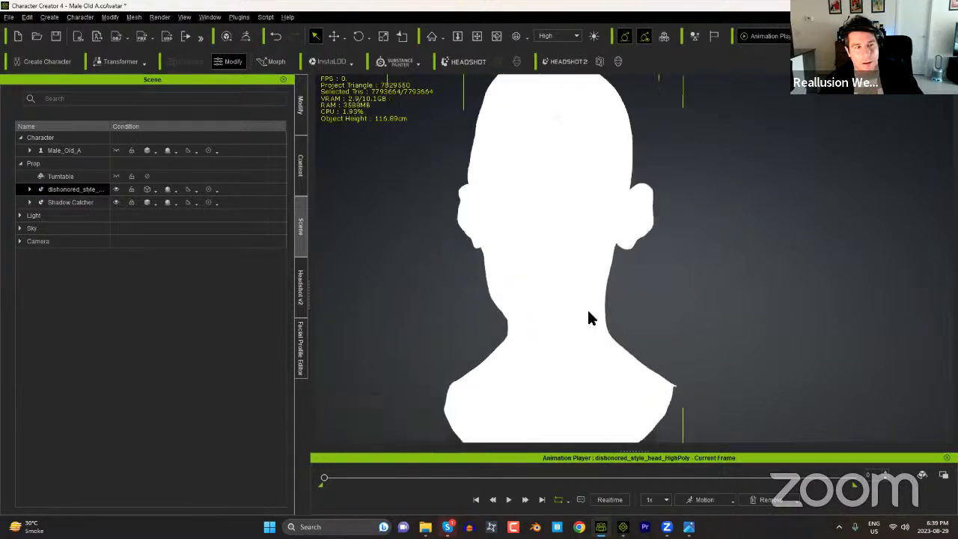
Step: Delete the high-poly head prop and import the dishonored_style_head_LowPoly FBX file as a prop in its place
left_click(87, 200, "ctrl")
key("Delete")
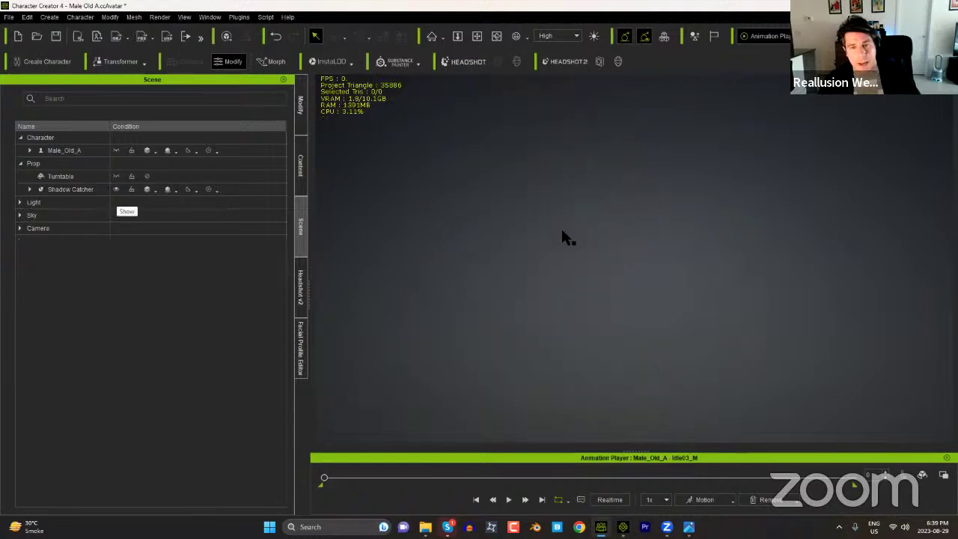
left_click(426, 526)
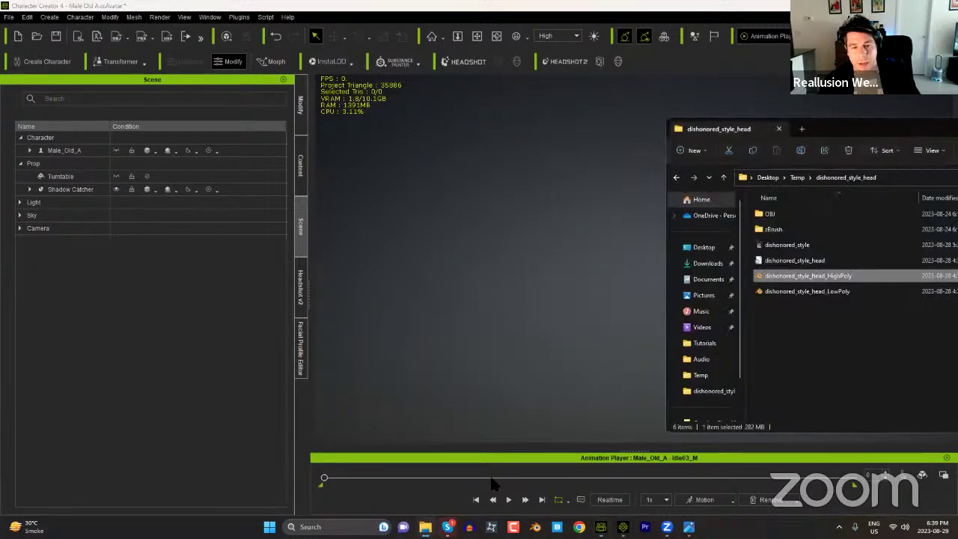
left_click_drag(814, 291, 582, 348)
left_click(545, 343)
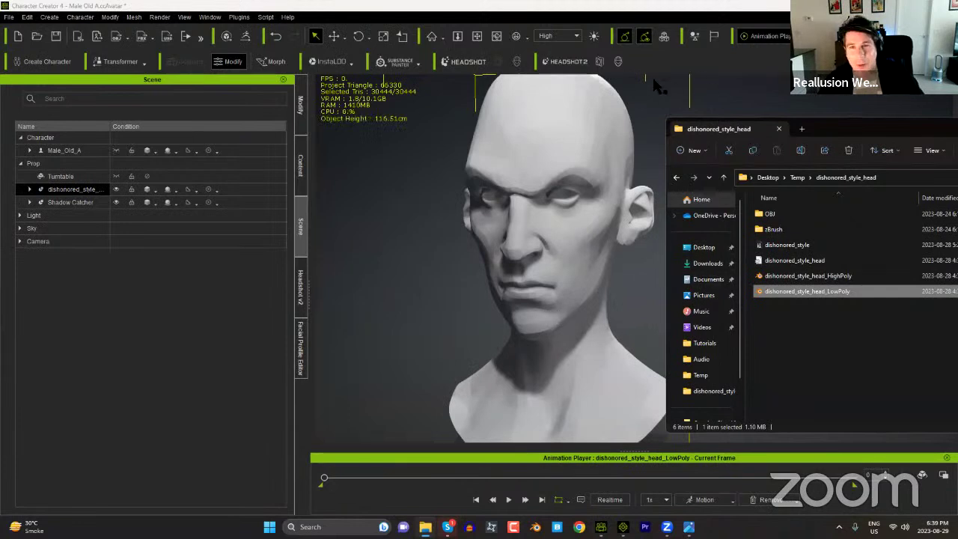
left_click(647, 7)
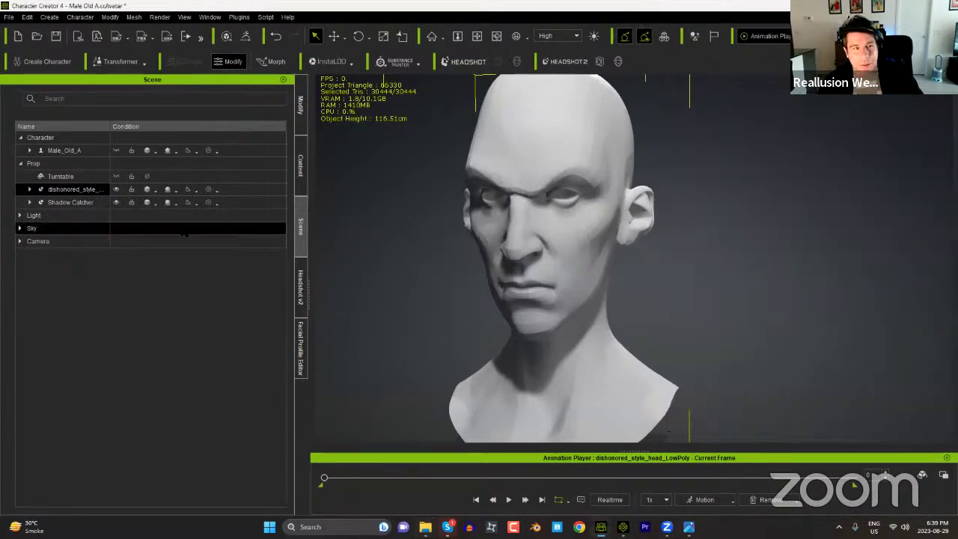
Step: Display the low-poly head prop as Wireframe and examine its facial topology
left_click(148, 190)
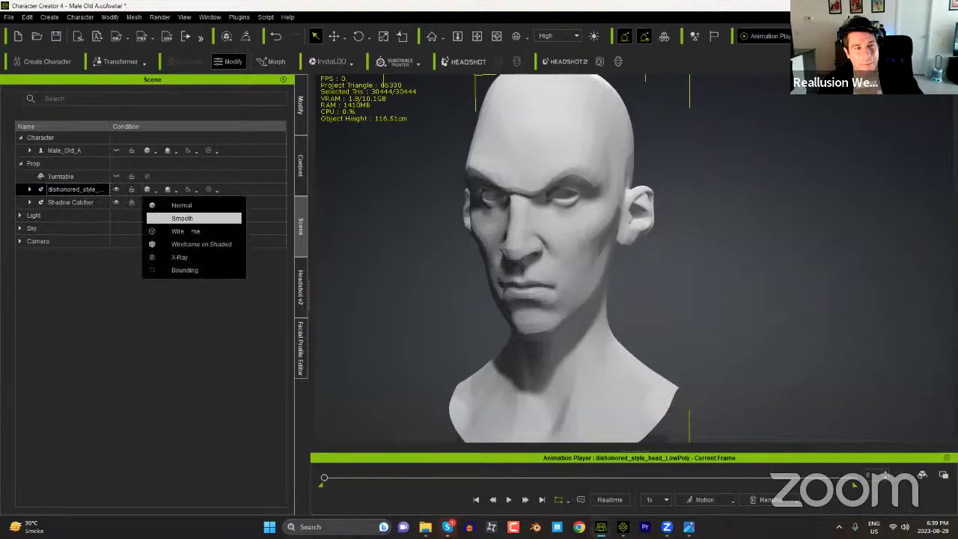
left_click(185, 231)
right_click_drag(583, 245, 603, 299)
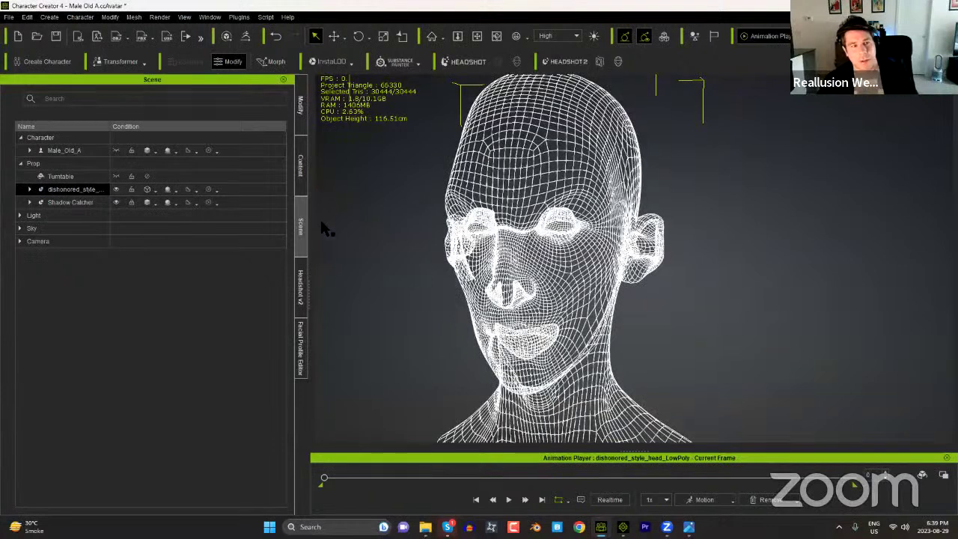
Step: Return the low-poly head prop to Normal display and view its shaded face and bust
left_click(168, 190)
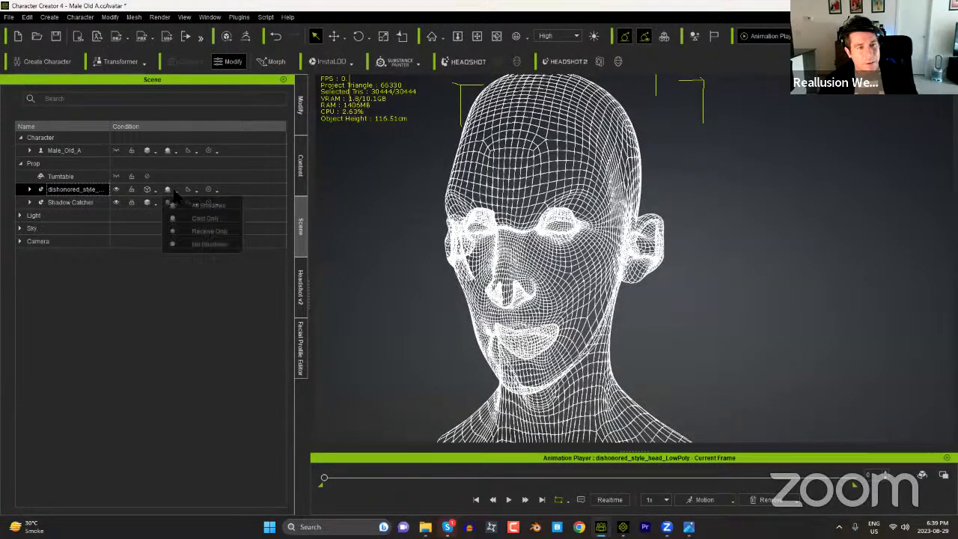
left_click(147, 189)
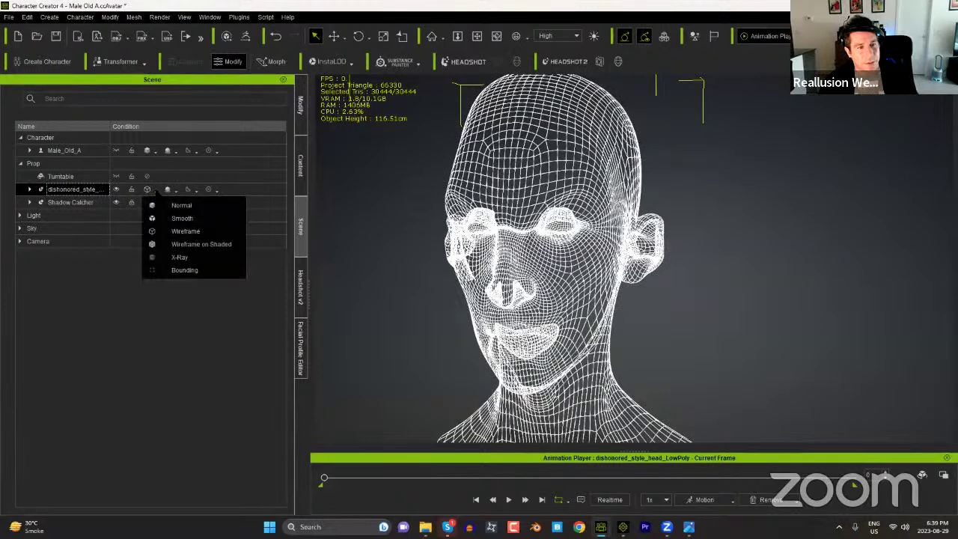
left_click(182, 206)
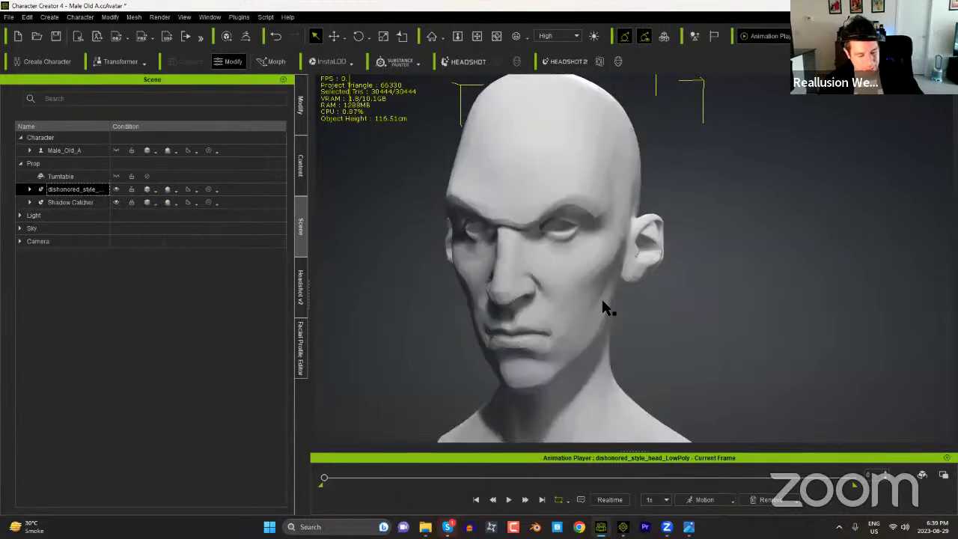
middle_click_drag(606, 299, 615, 280)
right_click_drag(616, 281, 631, 315, "alt")
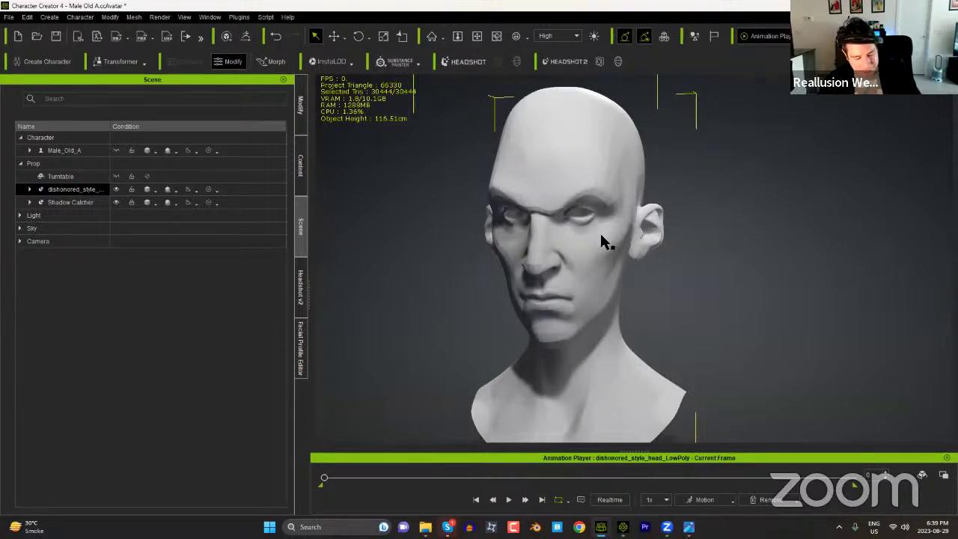
mouse_move(593, 231)
right_mouse_down()
mouse_move(642, 203)
mouse_move(591, 217)
right_mouse_up()
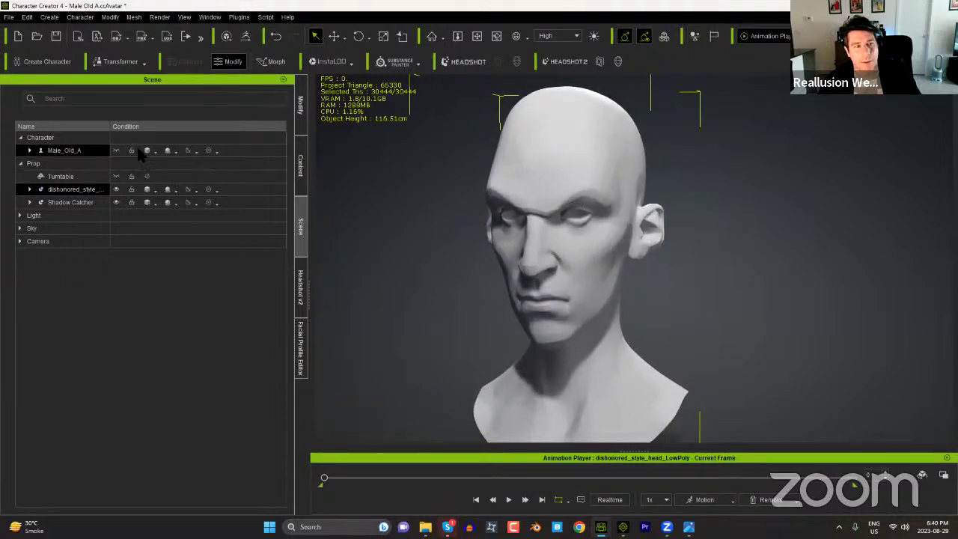
Step: Show the Male_Old_A character again and compare its size and position with the head prop
left_click(117, 151)
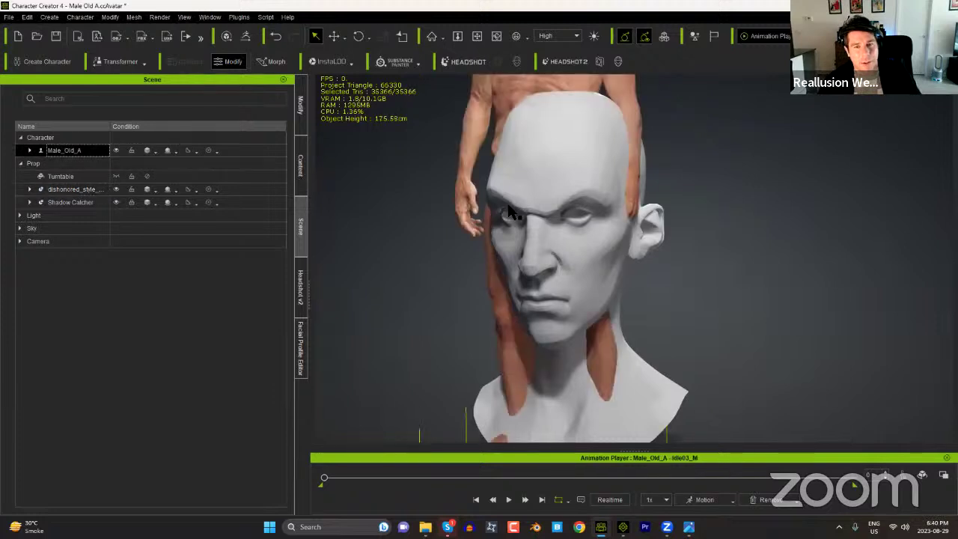
middle_click_drag(704, 170, 705, 349)
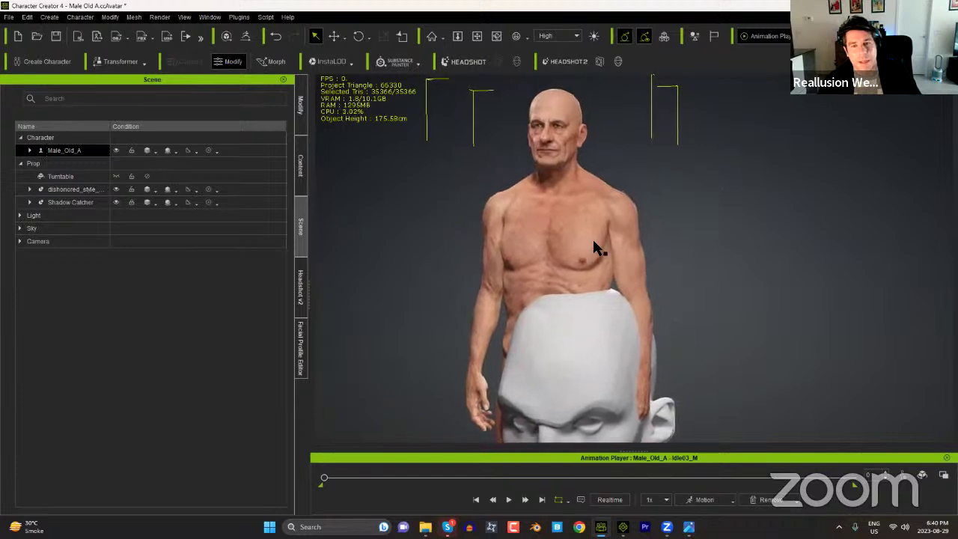
middle_click_drag(632, 301, 660, 192)
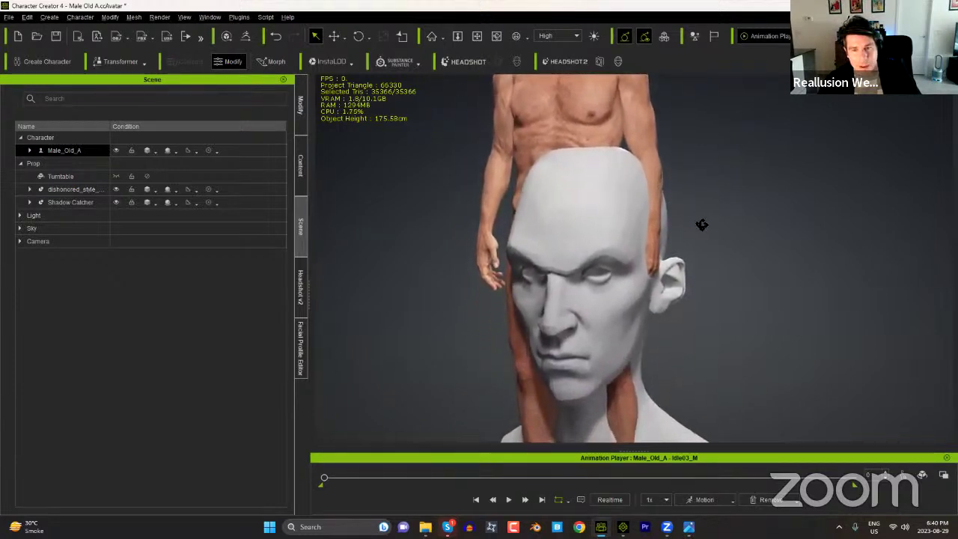
Step: Select the low-poly head prop and start Headshot 2 head generation in Mesh mode
left_click(596, 222)
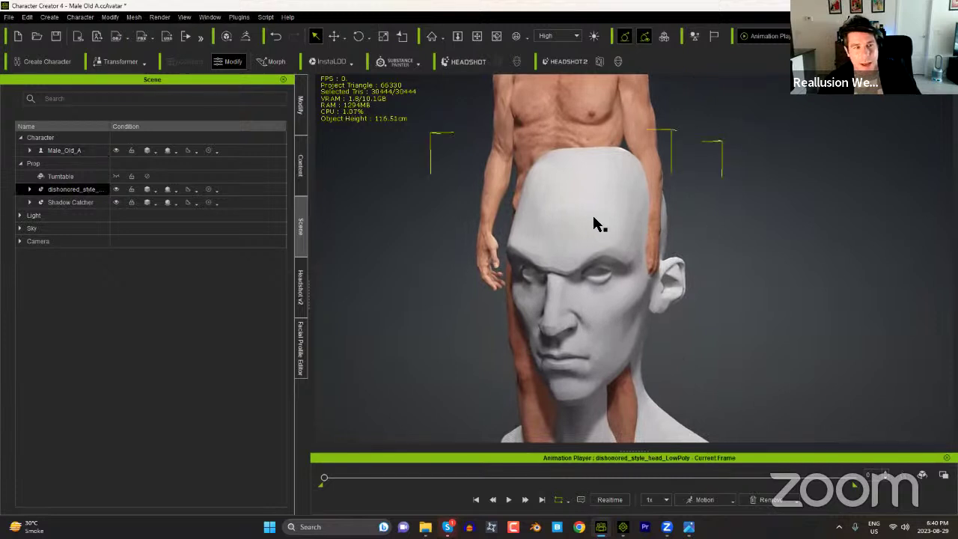
left_click(301, 288)
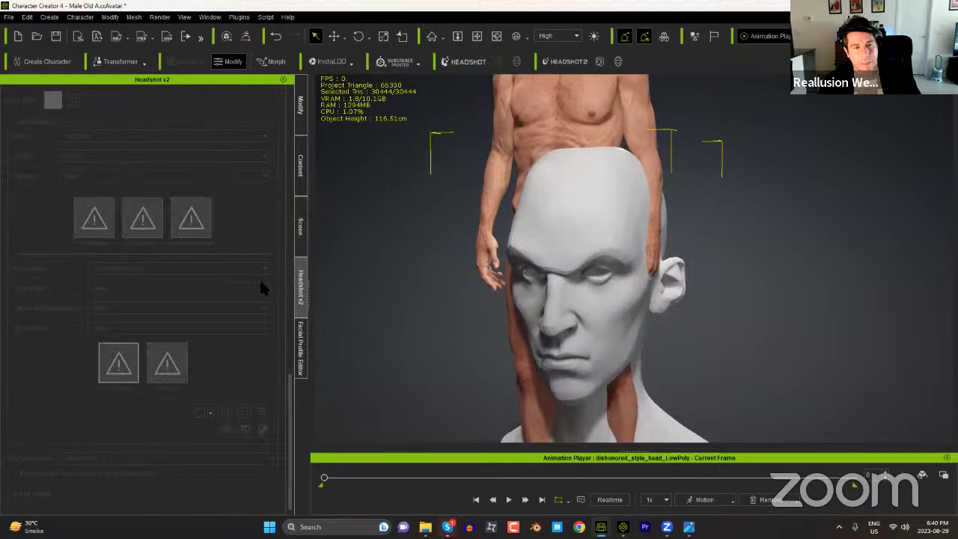
left_click(213, 114)
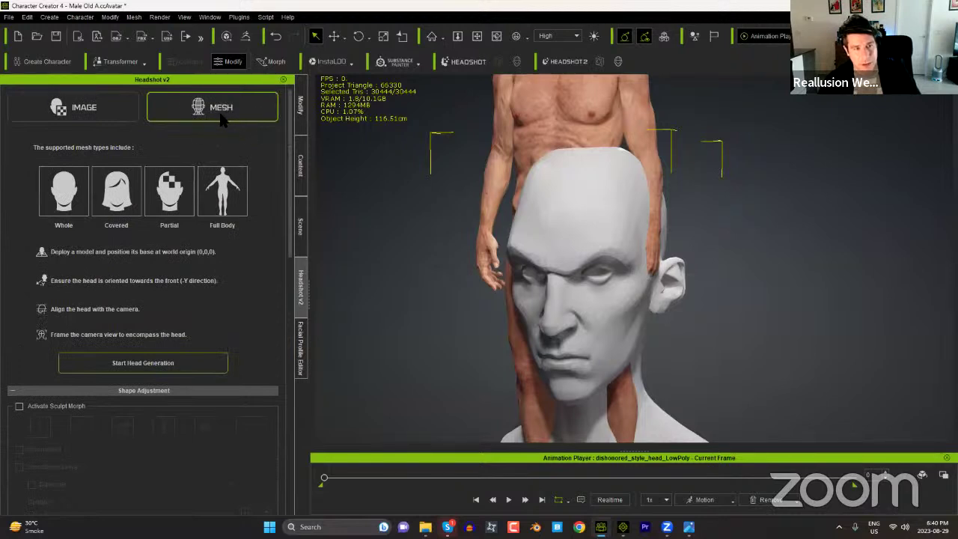
scroll(608, 213, "up", 1)
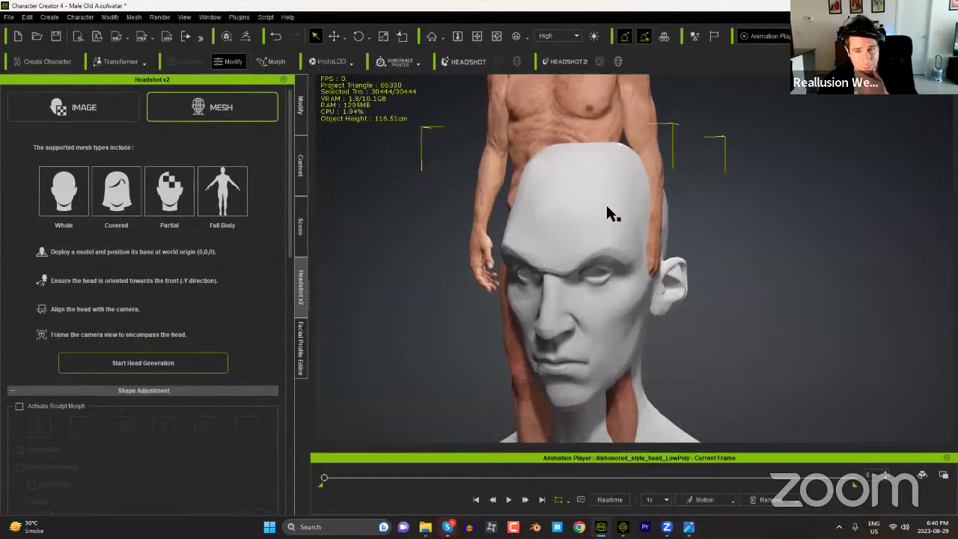
left_click(166, 365)
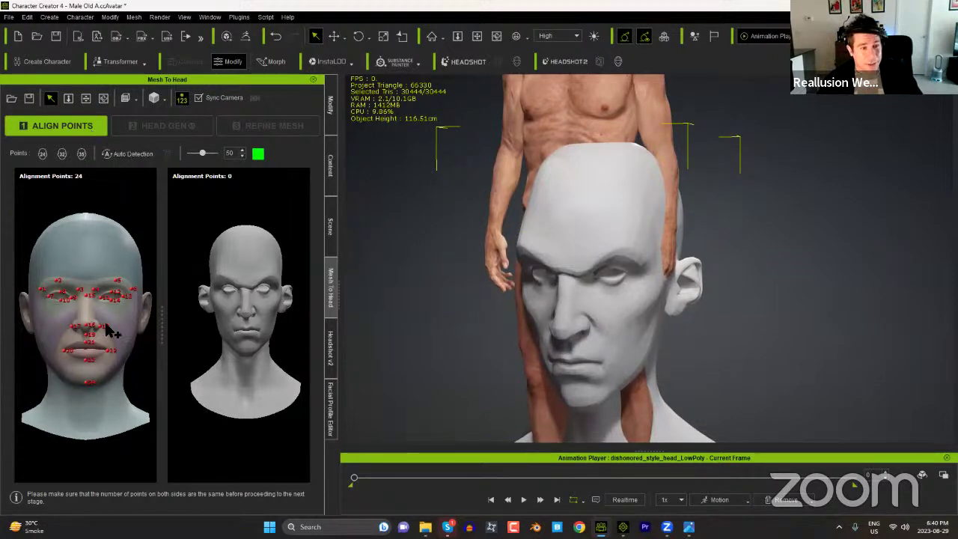
Step: Review the 24 reference alignment points on the template head and auto-detect the matching points on the source head
scroll(96, 342, "up", 2)
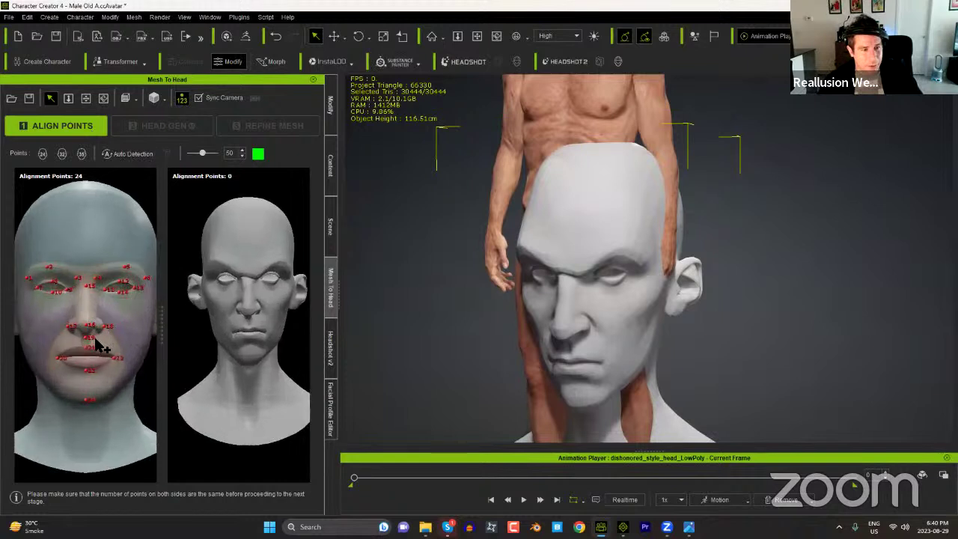
scroll(96, 343, "up", 1)
scroll(98, 335, "up", 1)
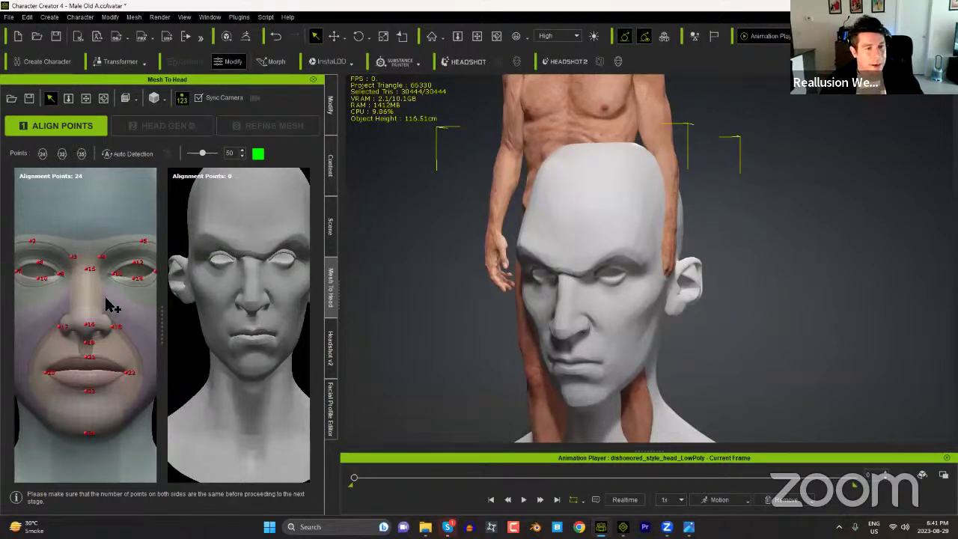
scroll(108, 300, "down", 3)
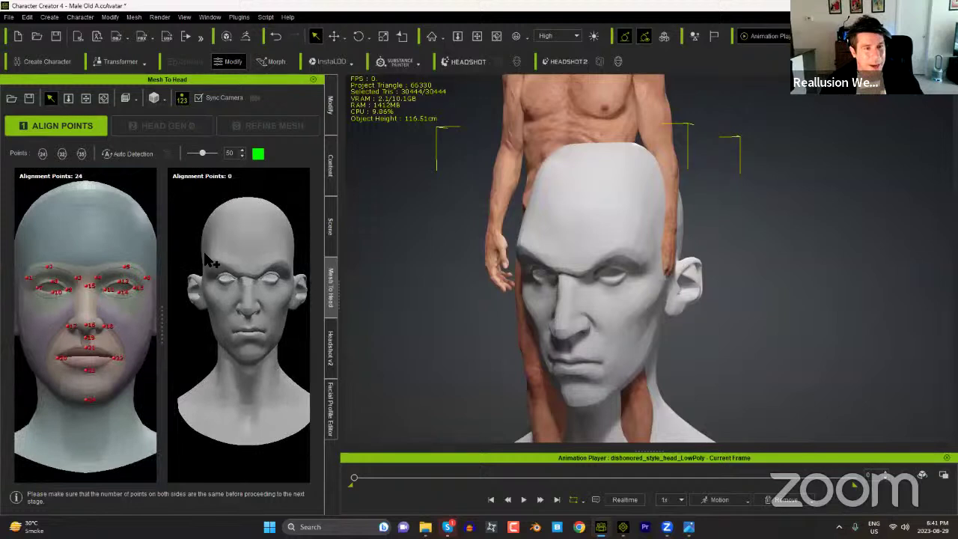
left_click(130, 154)
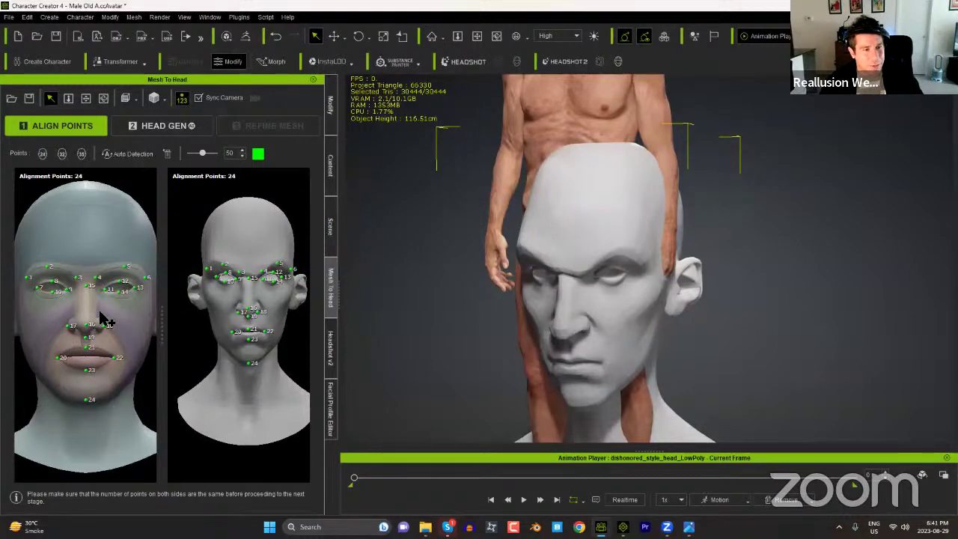
Step: Move alignment point 6 on the source head inward, closer to the outer corner of the eye
scroll(95, 315, "up", 5)
middle_click_drag(84, 253, 155, 289)
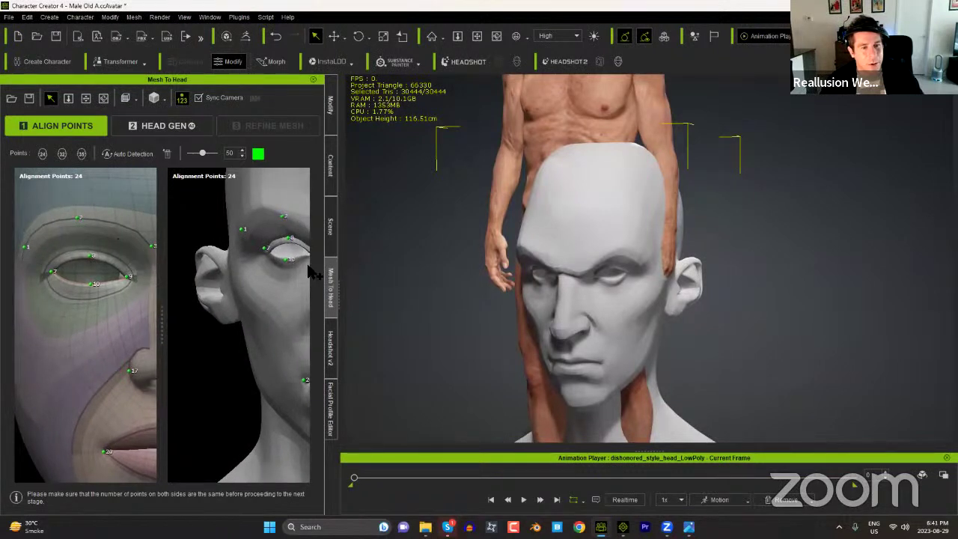
scroll(280, 274, "up", 3)
middle_click_drag(235, 277, 317, 283)
right_click_drag(317, 283, 225, 269)
middle_click_drag(291, 273, 269, 292)
right_click_drag(284, 277, 229, 270)
middle_click_drag(231, 270, 252, 272)
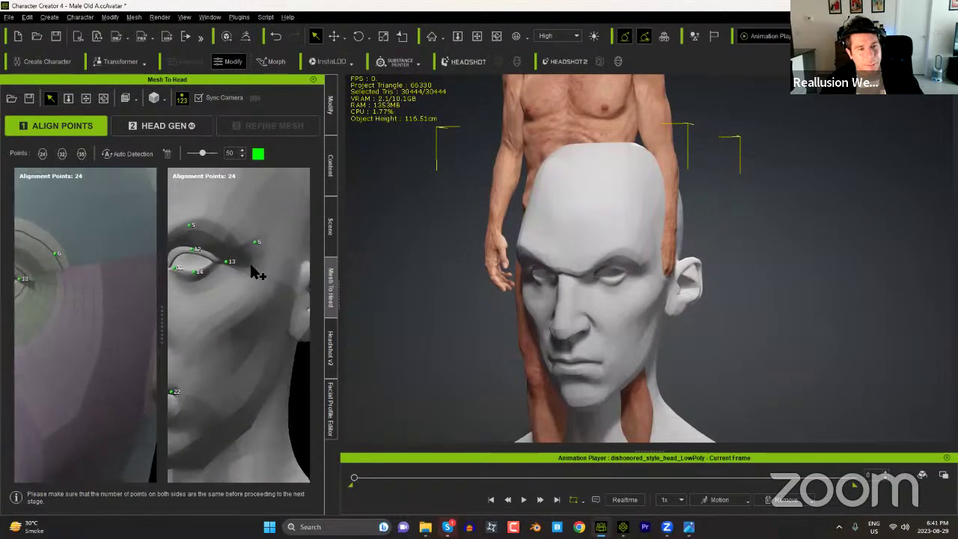
left_click_drag(253, 245, 237, 248)
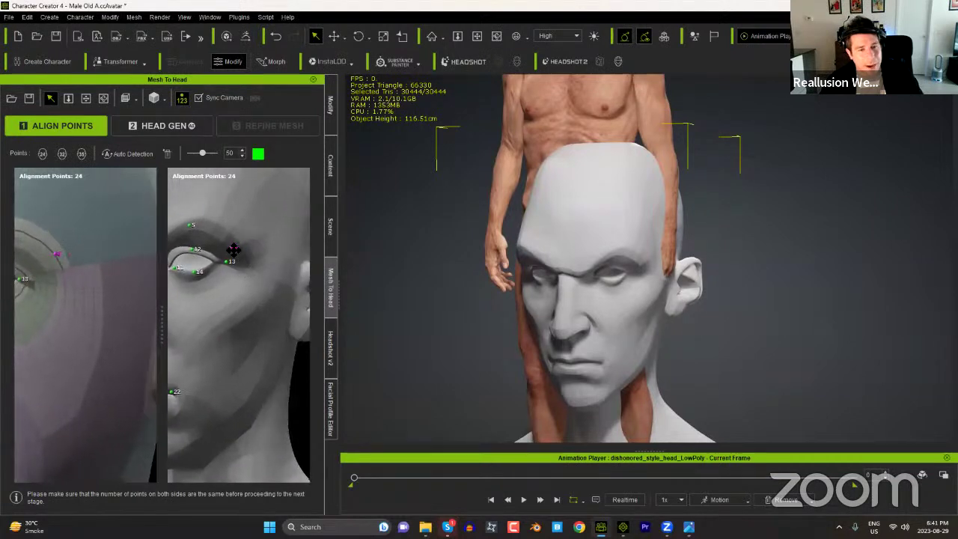
Step: Reposition alignment points 7, 8, 9 and 10 on the source head along the eyelid edges and corners of the opposite eye
scroll(200, 301, "down", 8)
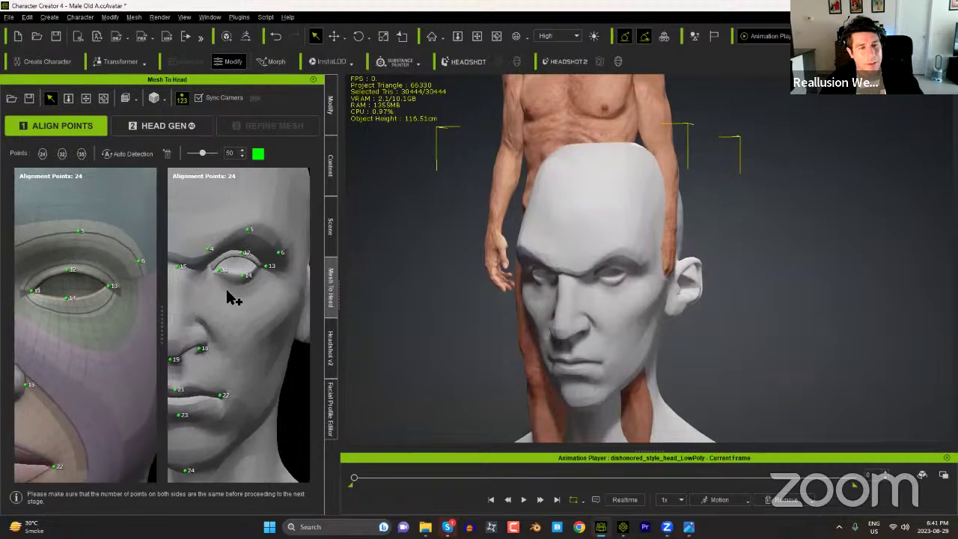
scroll(254, 303, "up", 8)
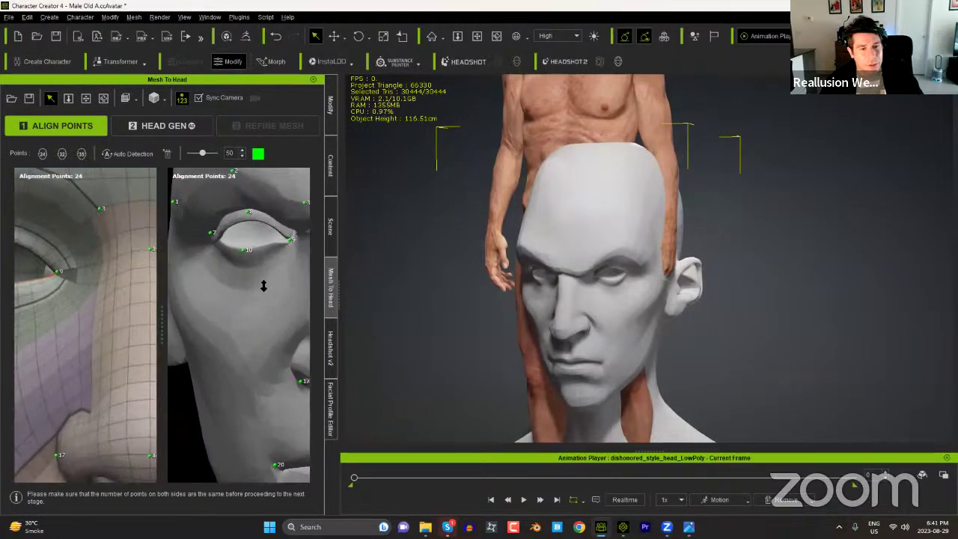
scroll(262, 300, "down", 6)
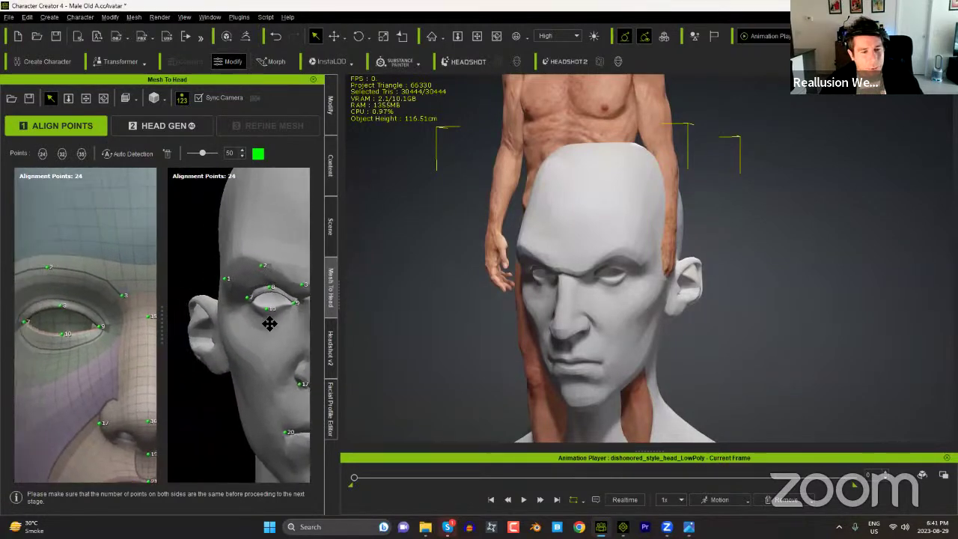
scroll(276, 328, "up", 2)
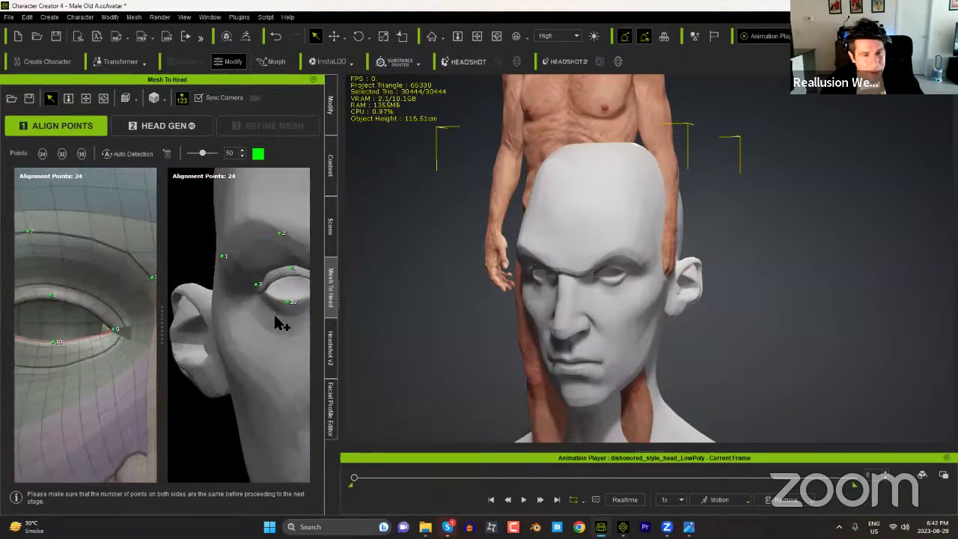
left_click_drag(257, 286, 261, 295)
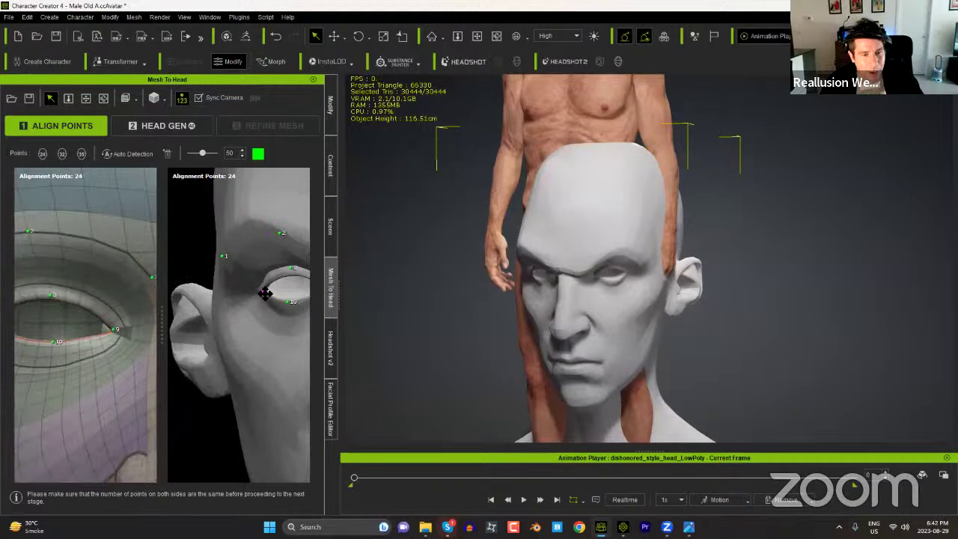
scroll(292, 318, "up", 3)
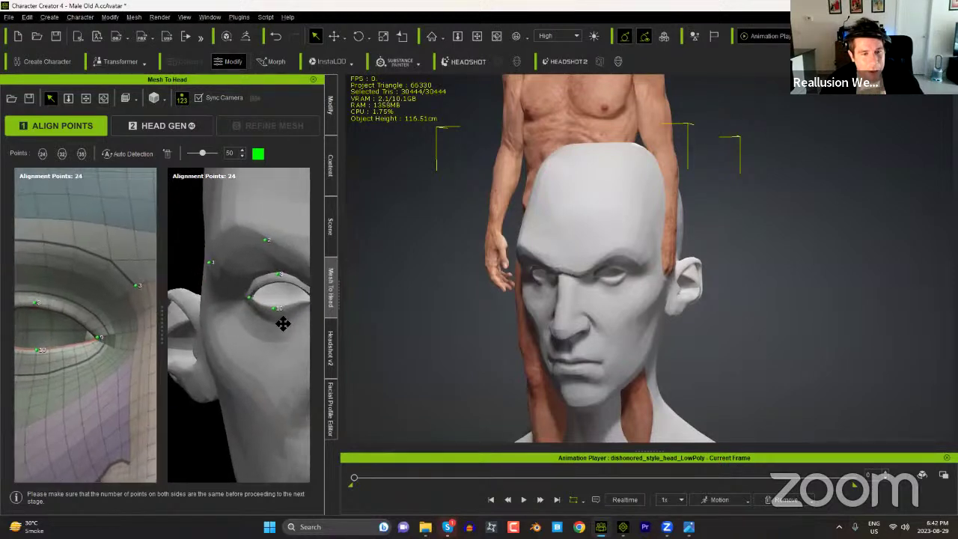
middle_click_drag(277, 309, 249, 302)
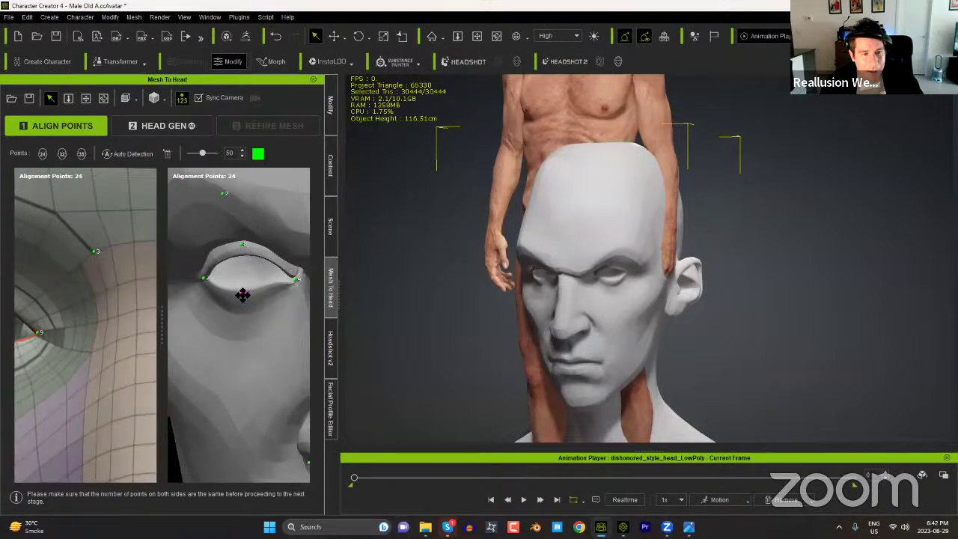
left_click_drag(243, 244, 248, 253)
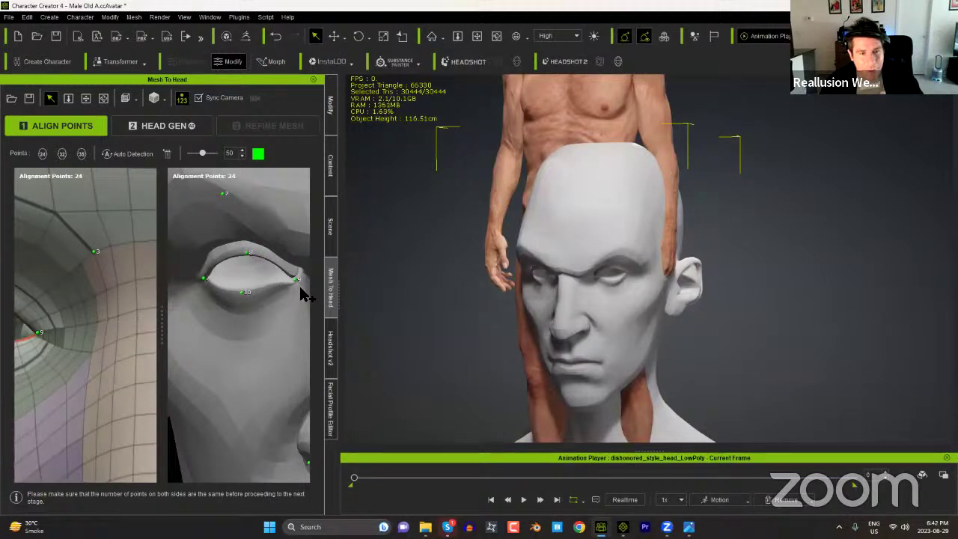
left_click_drag(303, 280, 296, 279)
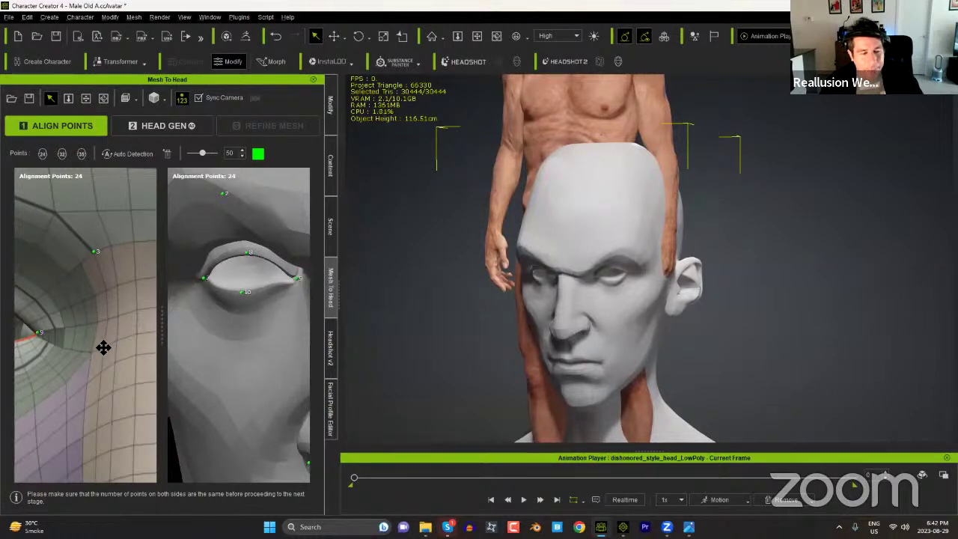
Step: Check the alignment points around the nose bridge and the other eye against the template head
middle_click_drag(95, 349, 135, 344)
scroll(134, 344, "down", 3)
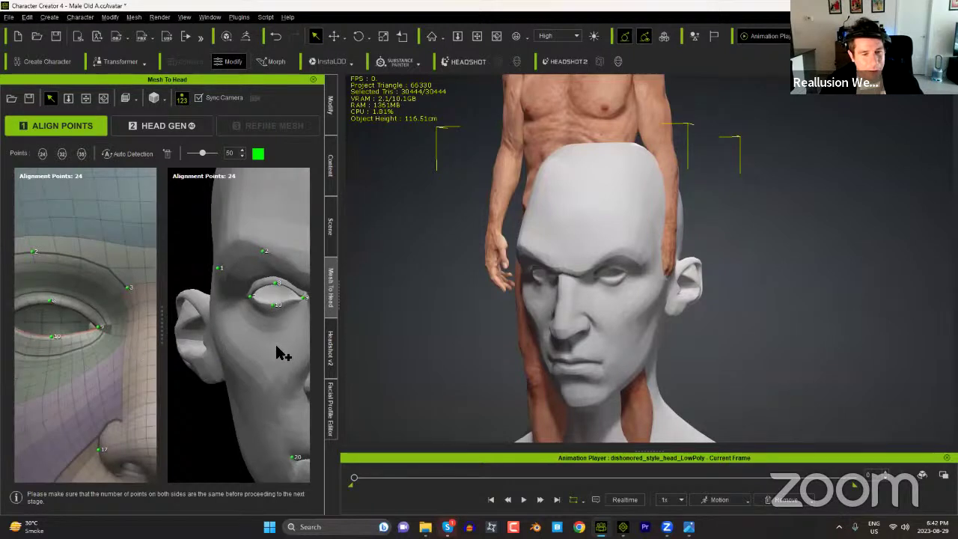
scroll(203, 338, "down", 3)
scroll(247, 327, "up", 3)
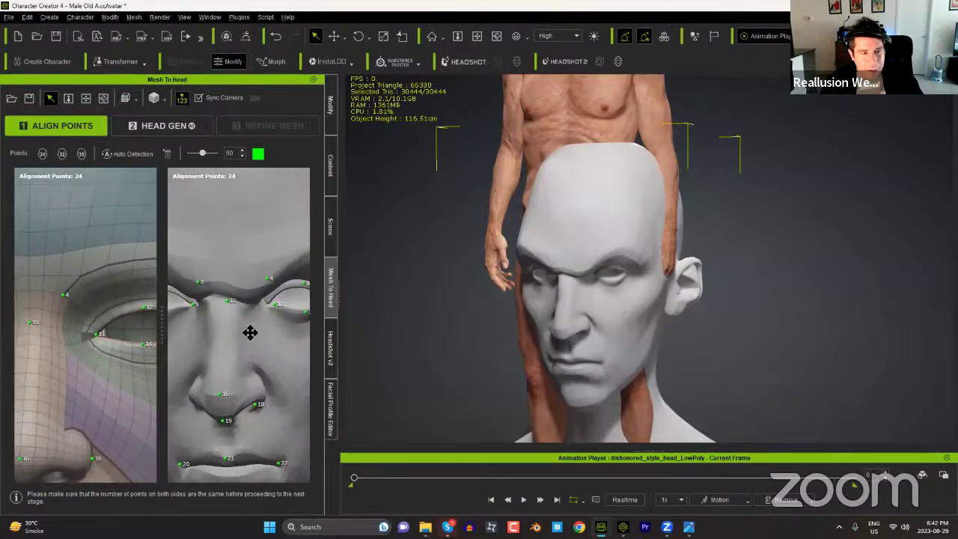
Step: Refine alignment points 11 to 14 on the grey head's left eye to match its inner corner, lower lid, upper lid and outer corner
middle_click_drag(256, 332, 261, 331)
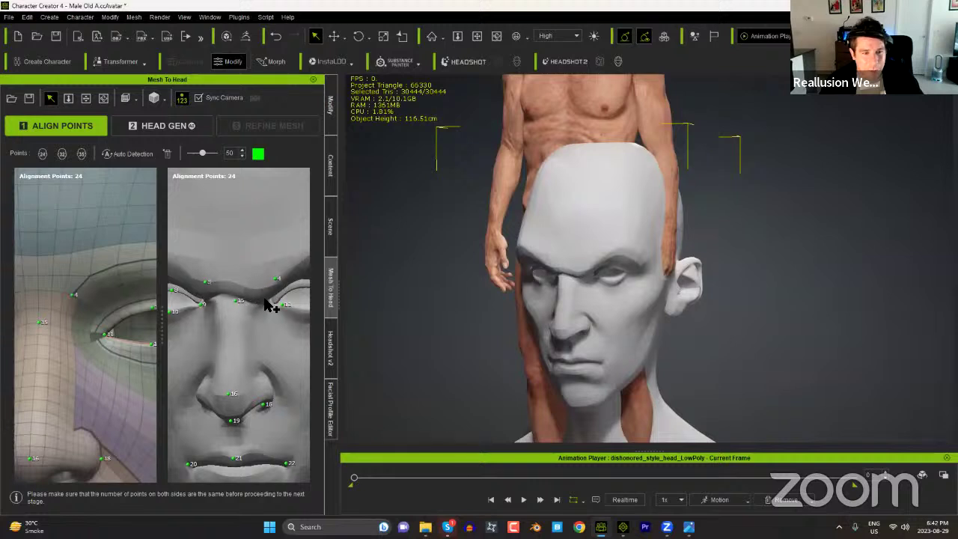
scroll(243, 314, "up", 5)
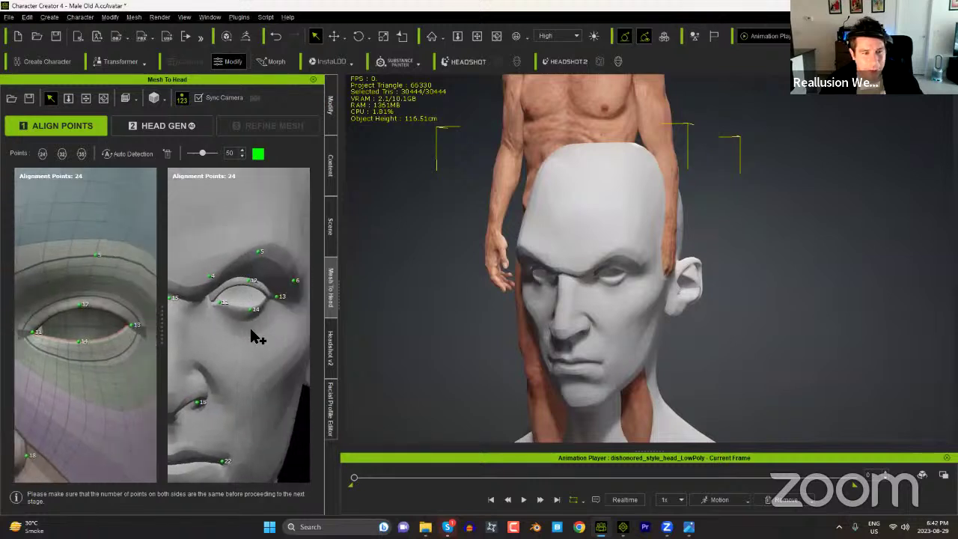
scroll(247, 322, "down", 2)
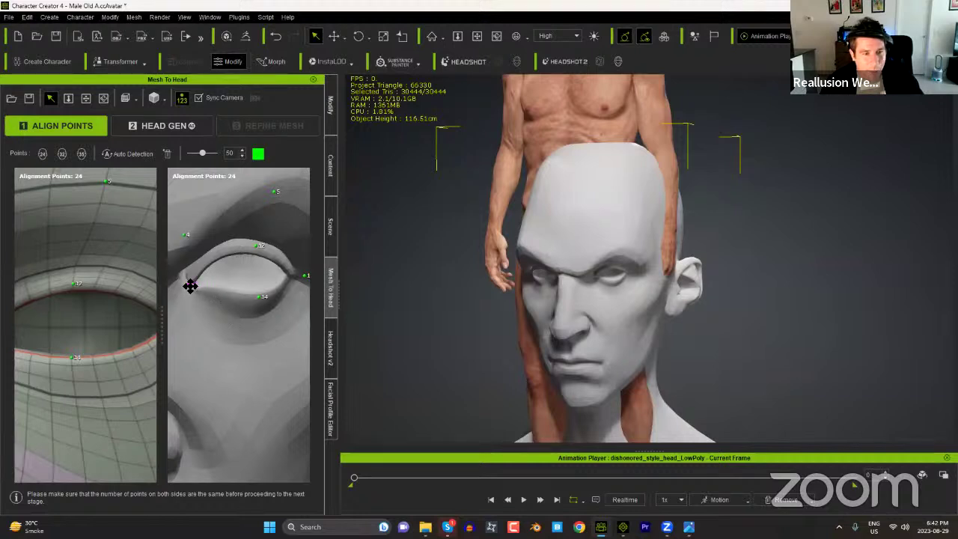
left_click(259, 298)
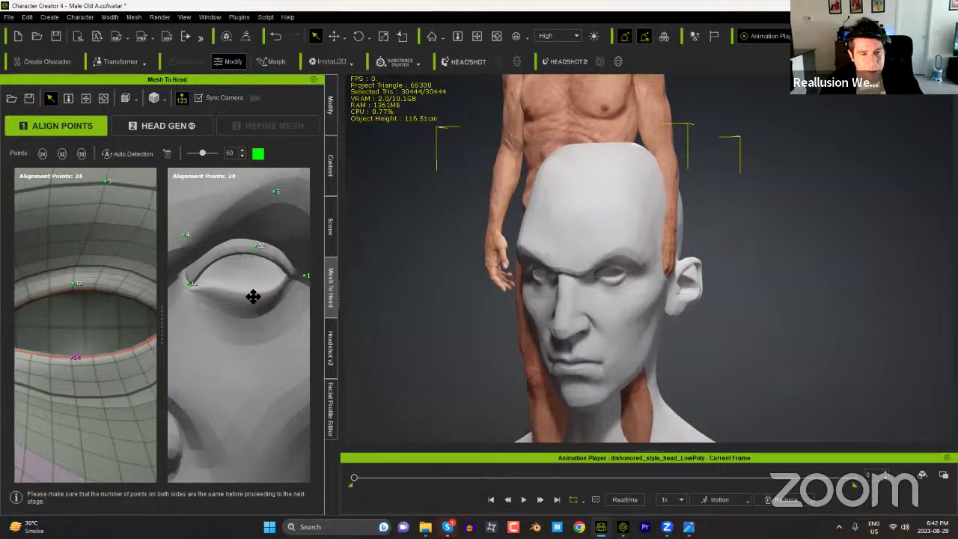
left_click(257, 247)
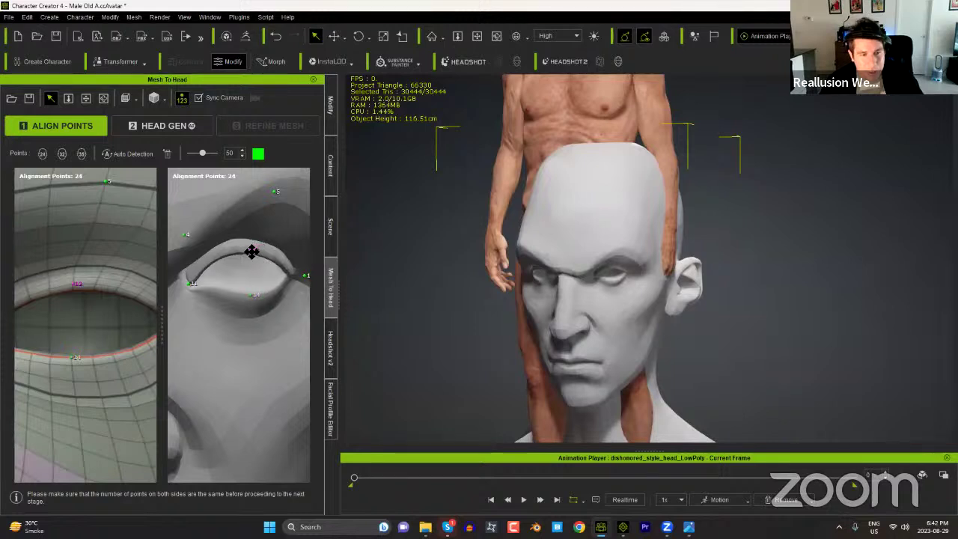
left_click(303, 277)
left_click_drag(299, 278, 289, 276)
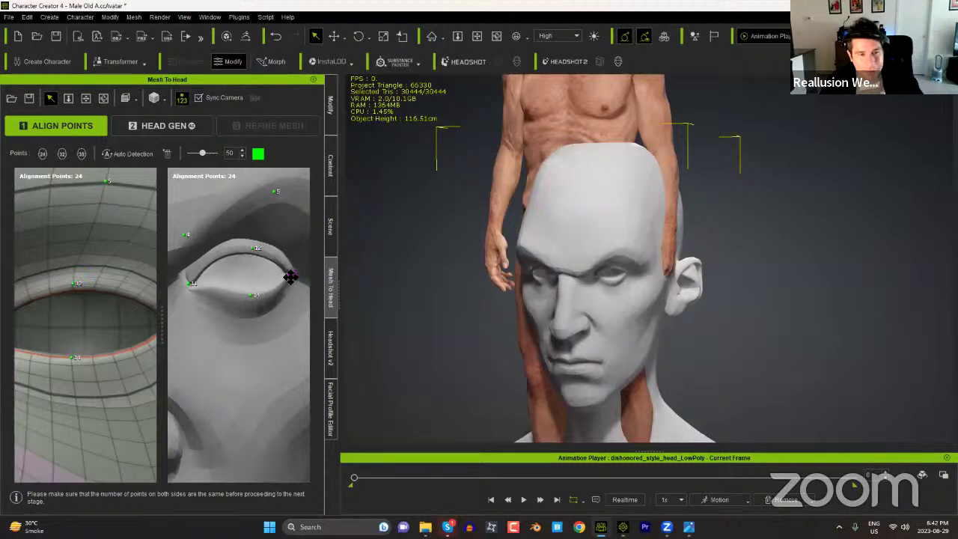
Step: Move alignment point 19 on the grey head down to the base of the nose, where it meets the upper lip
right_click_drag(294, 307, 258, 319)
middle_click_drag(259, 318, 294, 240)
mouse_move(273, 342)
right_mouse_down()
mouse_move(244, 327)
mouse_move(299, 336)
mouse_move(291, 334)
right_mouse_up()
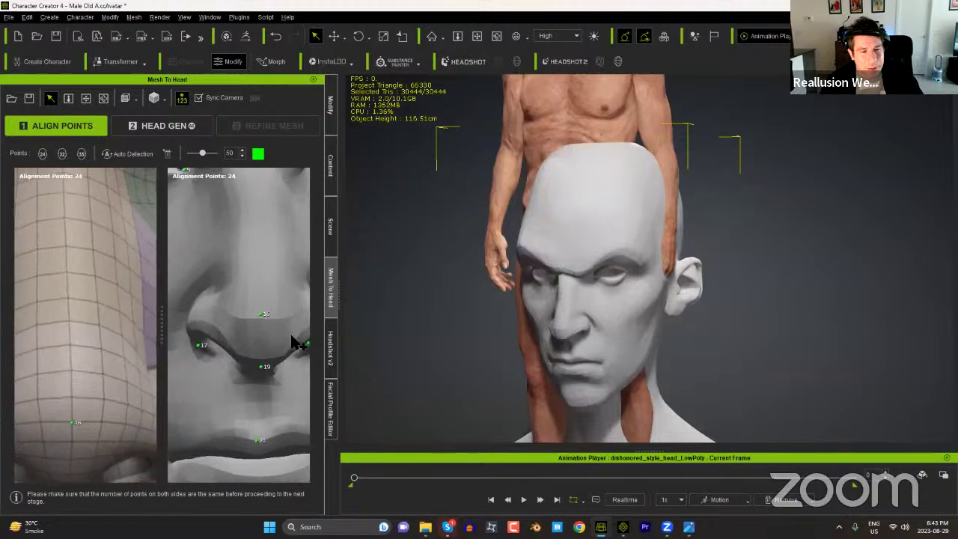
middle_click_drag(260, 384, 267, 371)
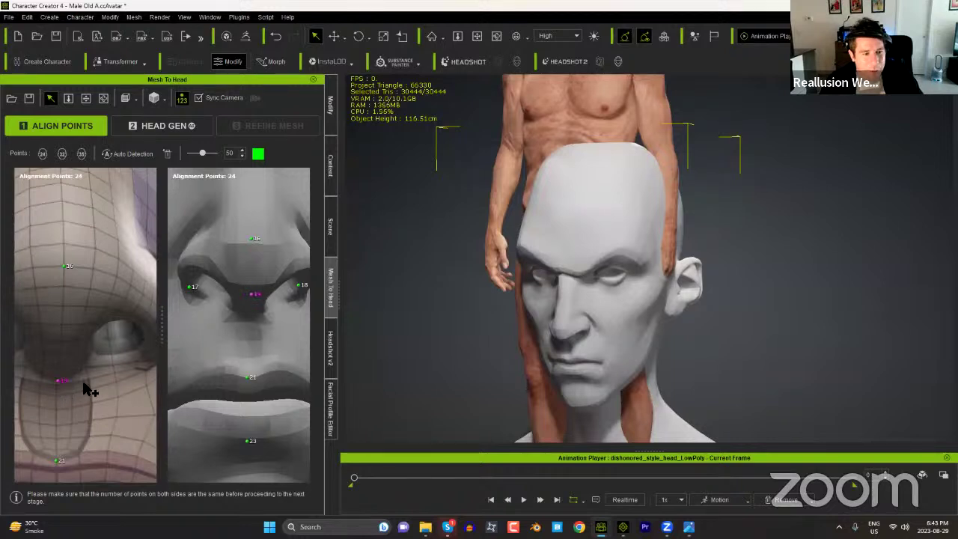
left_click_drag(250, 303, 250, 319)
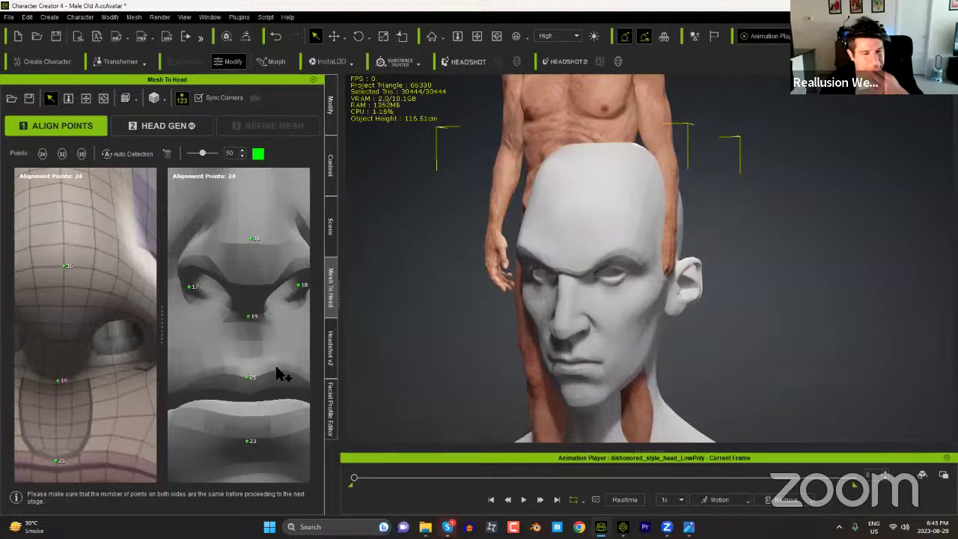
Step: Move alignment points 18 and 17 on the grey head to the outer edges of the two nostril wings
middle_click_drag(280, 337, 289, 354)
scroll(252, 335, "up", 3)
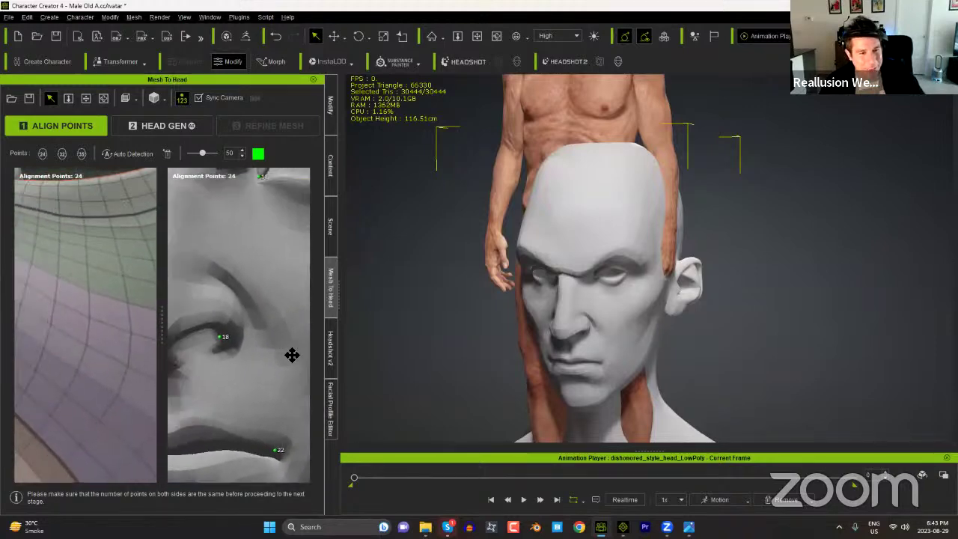
scroll(289, 354, "down", 5)
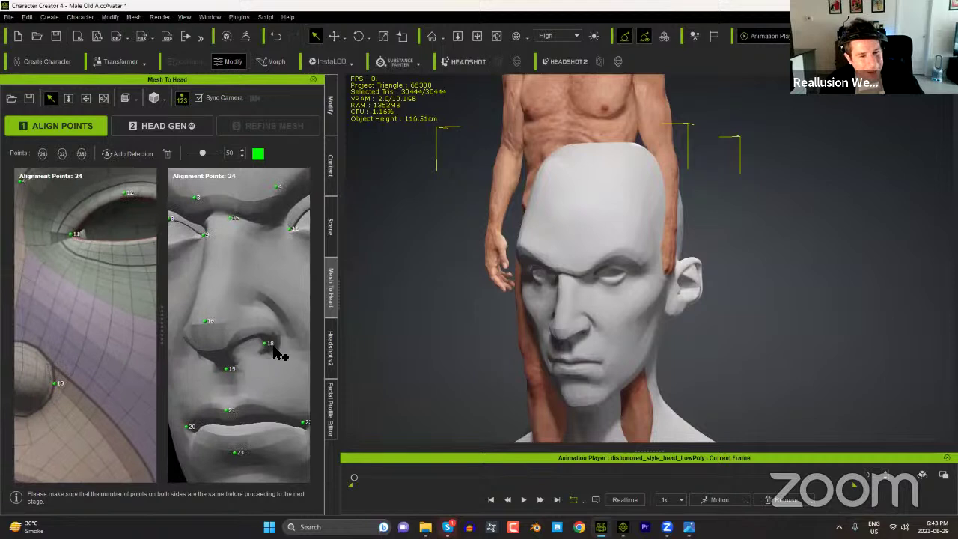
middle_click_drag(299, 359, 280, 357)
left_click_drag(258, 348, 273, 333)
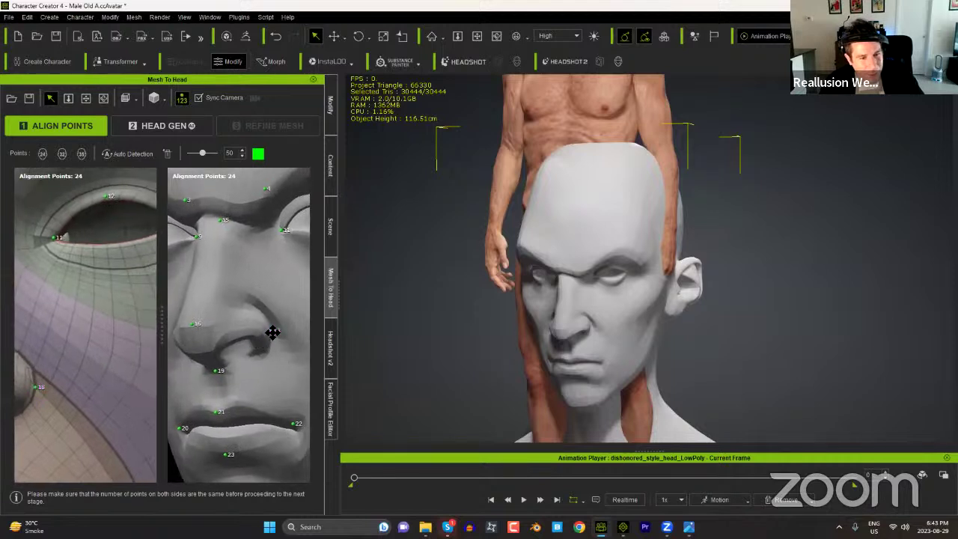
middle_click_drag(292, 376, 241, 342)
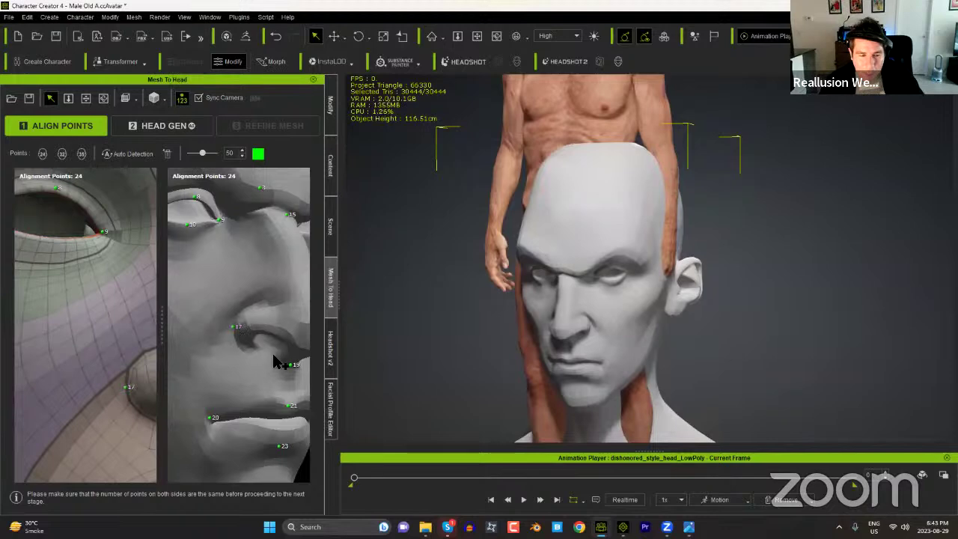
Step: Adjust the mouth alignment points on the grey head, fitting point 22 to the mouth corner and point 21 to the upper lip's edge
middle_click_drag(289, 403, 269, 354)
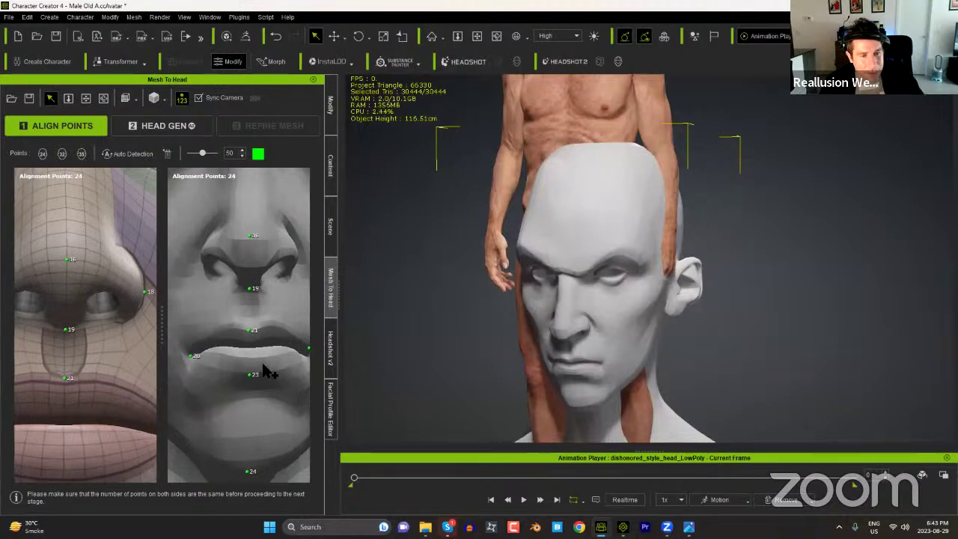
middle_click_drag(284, 369, 264, 365)
left_click_drag(294, 350, 291, 355)
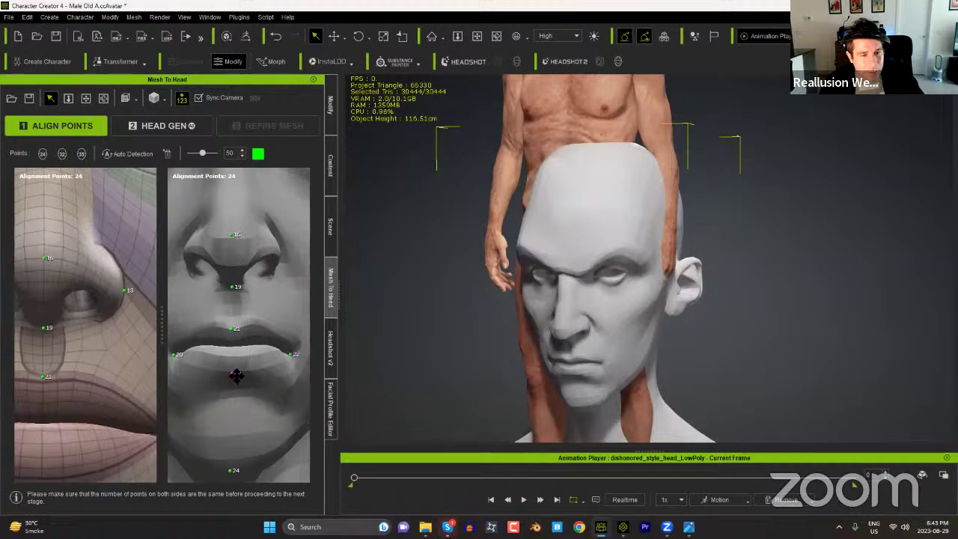
left_click_drag(235, 333, 236, 326)
Step: Compare the lip and chin points with the template head and nudge chin point 24 slightly up on the grey head
middle_click_drag(85, 396, 119, 357)
scroll(118, 357, "down", 3)
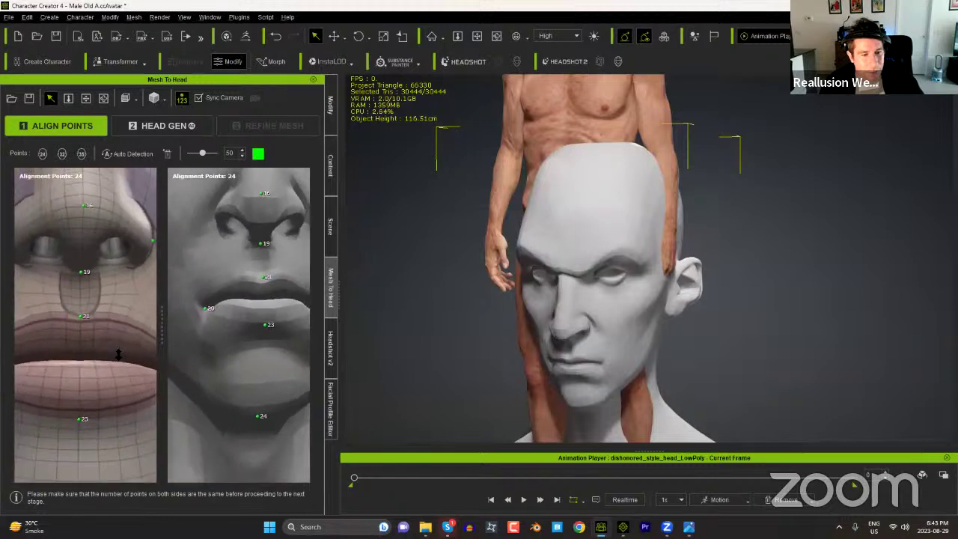
scroll(122, 423, "down", 1)
middle_click_drag(121, 392, 109, 425)
scroll(132, 426, "down", 1)
left_click_drag(253, 390, 253, 386)
Step: Add alignment point 25 under the chin, where the jaw meets the neck, on both the template head and the grey head
middle_click_drag(269, 421, 279, 397)
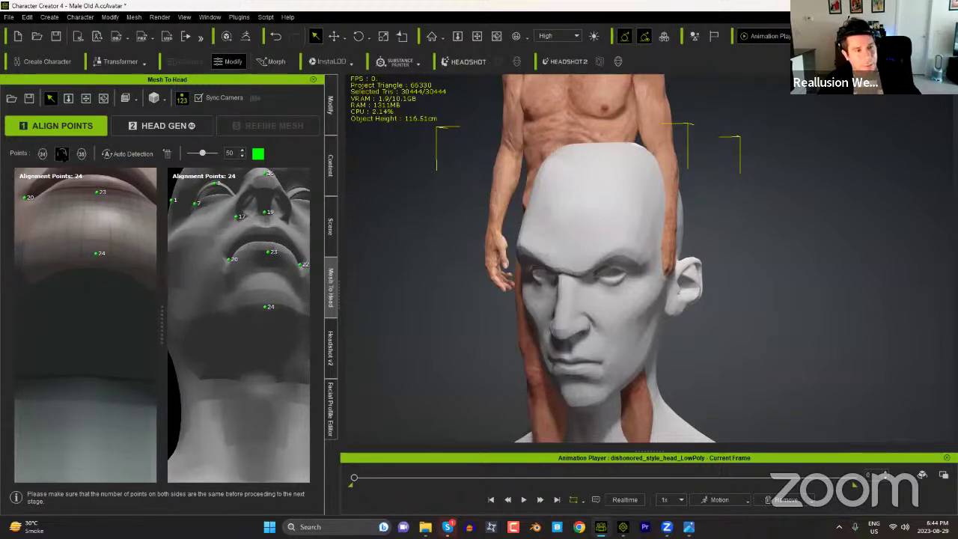
left_click(86, 375)
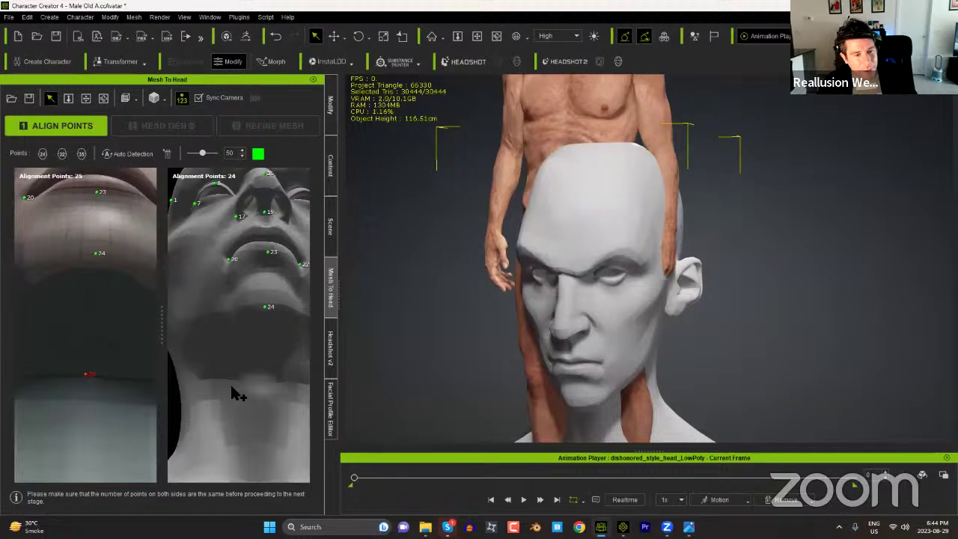
left_click(260, 374)
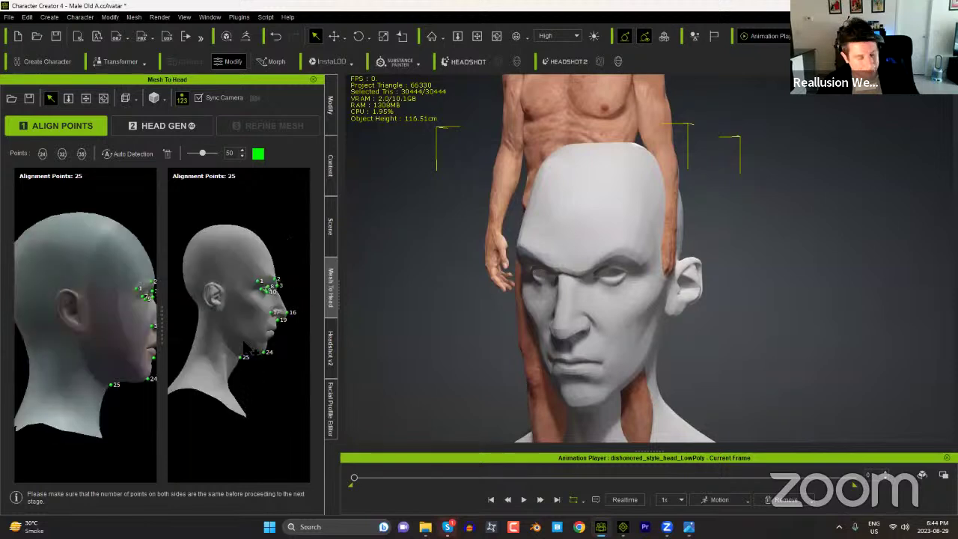
Step: Place six alignment points, 26 to 31, around the outer rim of the grey head's right ear, from upper front to lobe
middle_click_drag(269, 353, 275, 355)
scroll(274, 322, "up", 5)
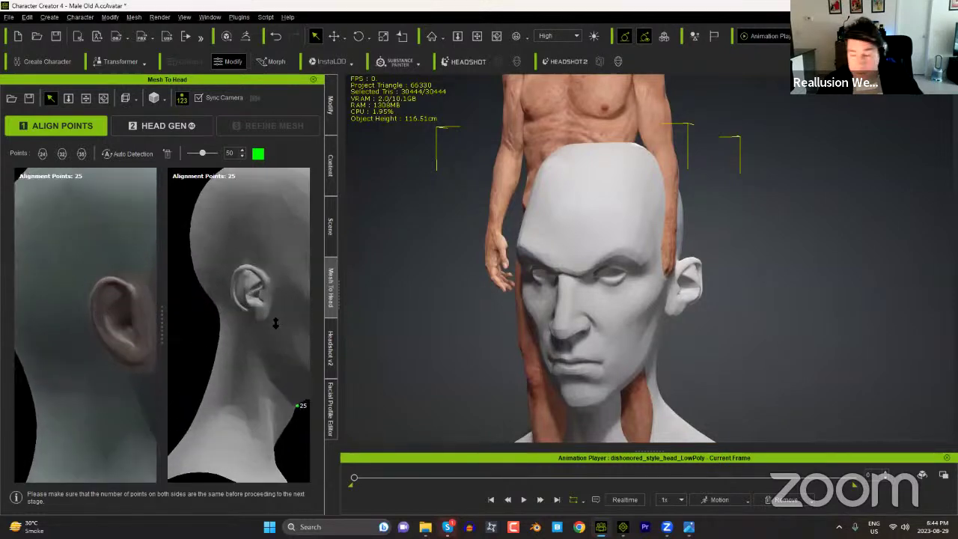
scroll(274, 352, "up", 8)
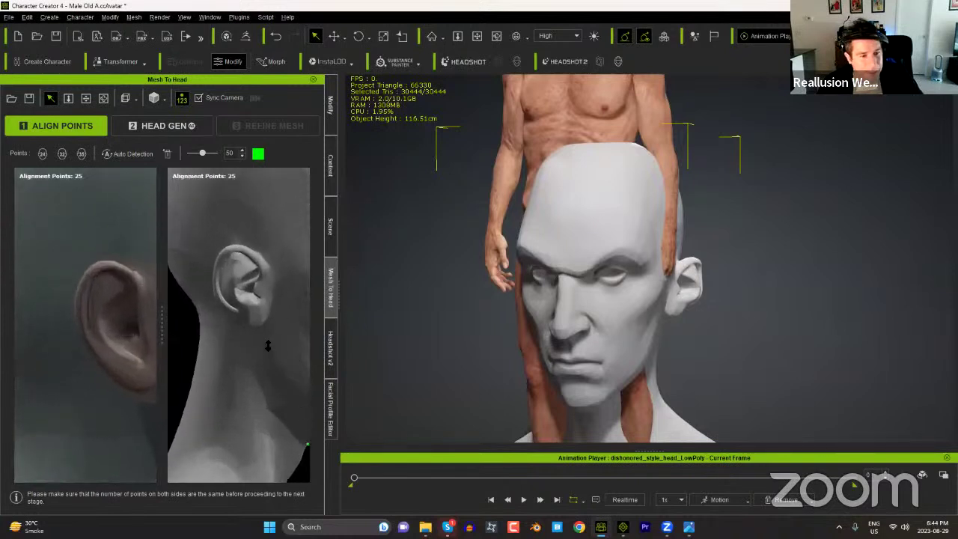
middle_click_drag(274, 336, 246, 347)
left_click(250, 246)
left_click(223, 226)
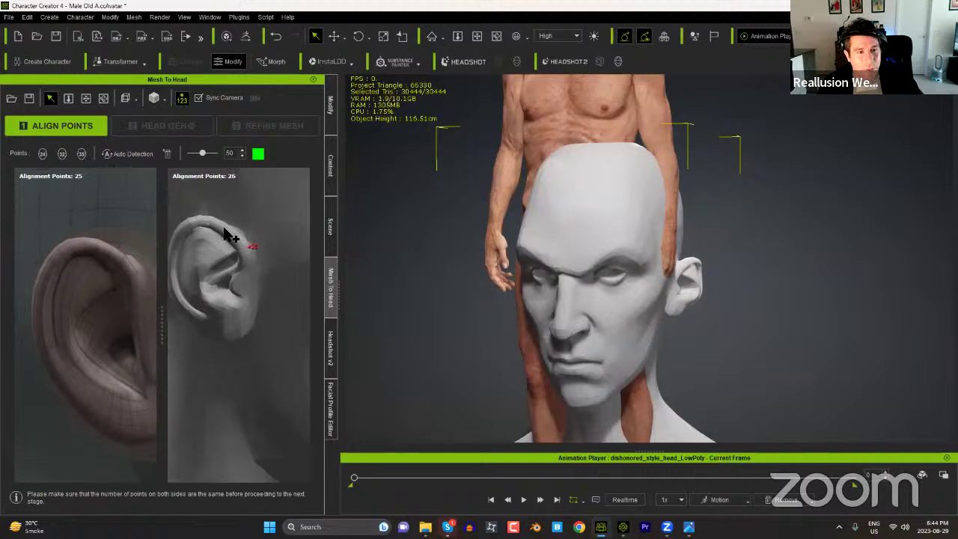
left_click(172, 260)
left_click(185, 307)
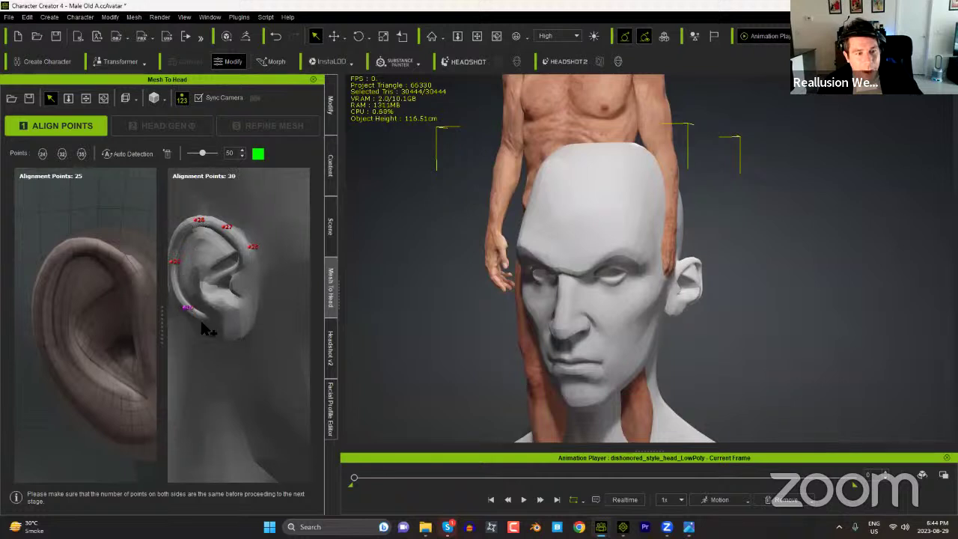
left_click(245, 329)
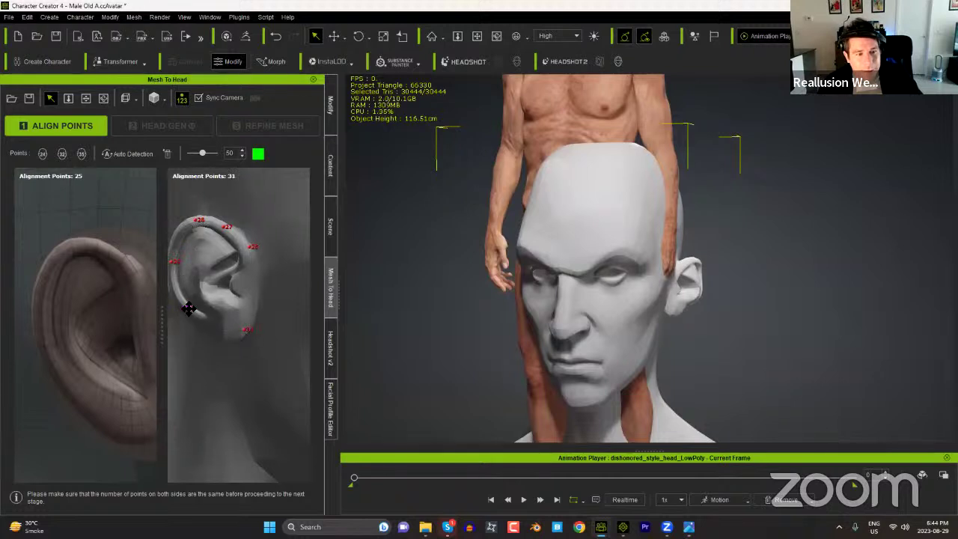
Step: Place the six matching points, 26 to 31, in the same order around the rim of the template head's right ear
left_click(125, 262)
left_click(95, 244)
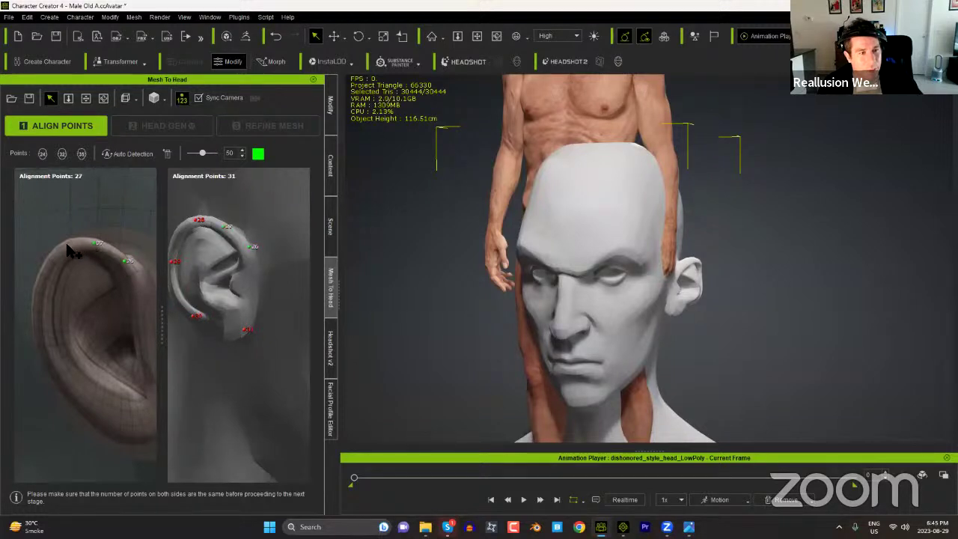
left_click(57, 248)
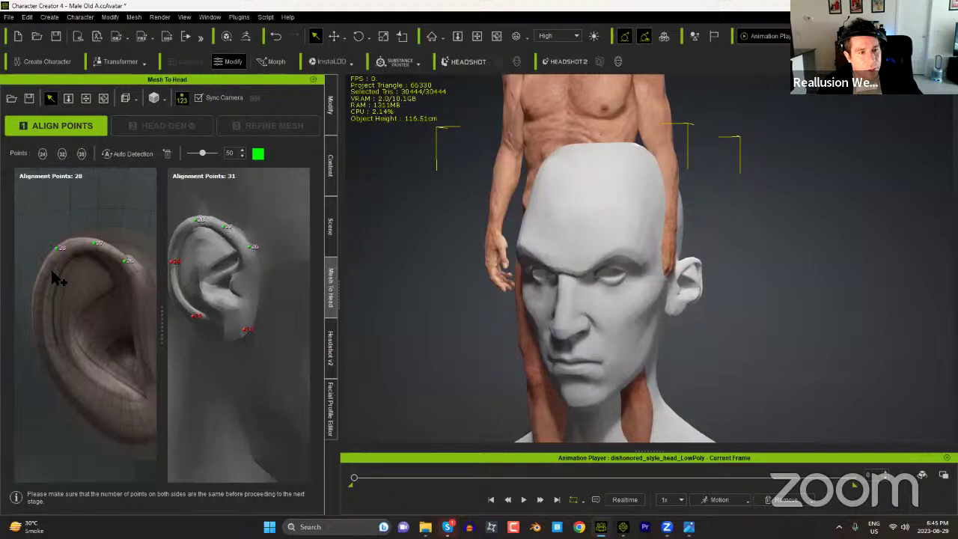
left_click(41, 329)
left_click(87, 407)
left_click(128, 397)
Step: Place six alignment points, 32 to 37, around the rim of the template head's left ear, from upper front to lobe
right_click_drag(65, 303, 194, 329)
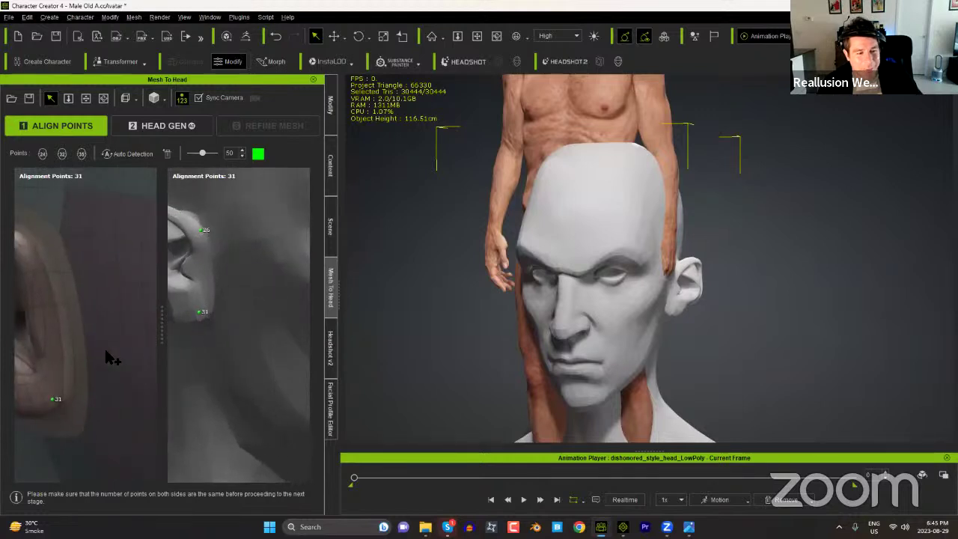
key("d")
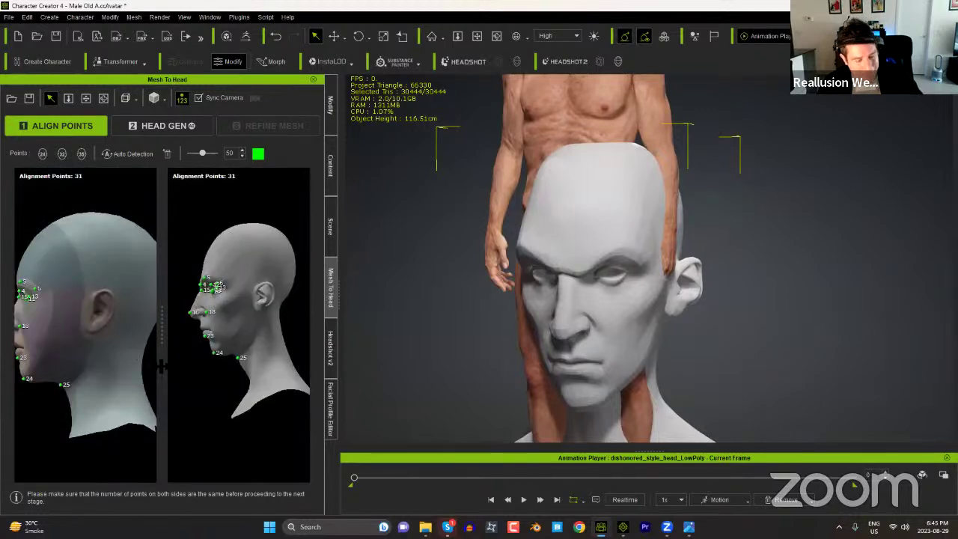
scroll(120, 341, "up", 2)
scroll(120, 340, "up", 4)
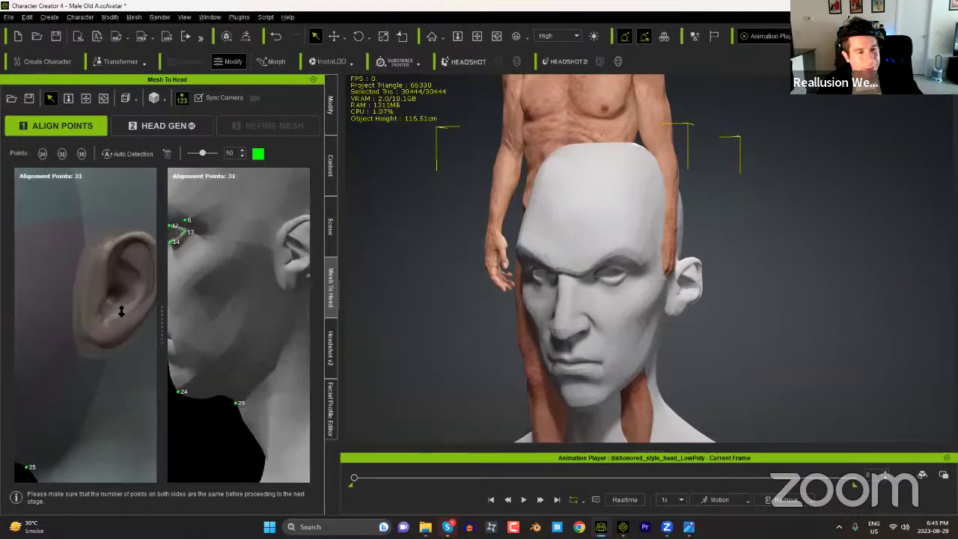
left_click(71, 238)
left_click(99, 229)
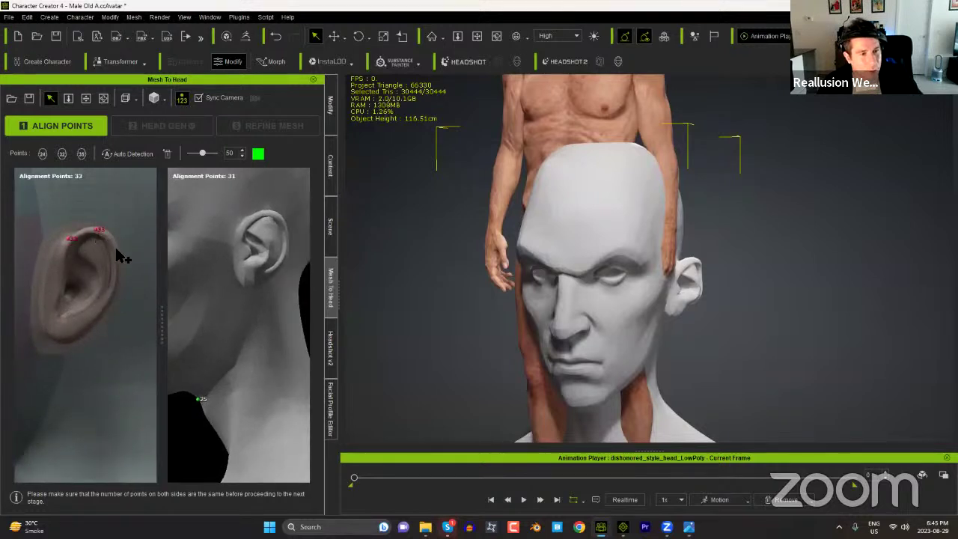
left_click(108, 302)
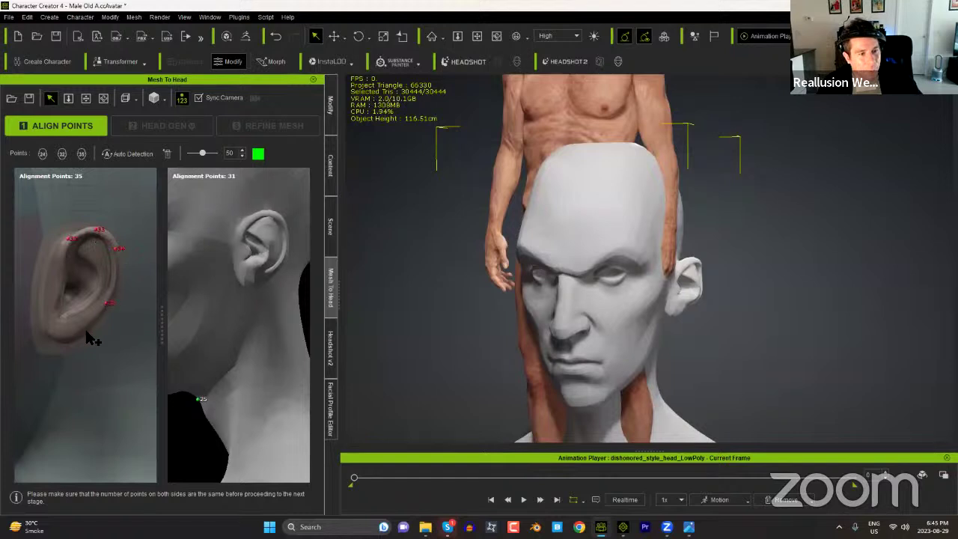
left_click(81, 331)
left_click(53, 333)
Step: Place the matching points 32 to 37 around the rim of the grey head's left ear
left_click(243, 220)
left_click(269, 214)
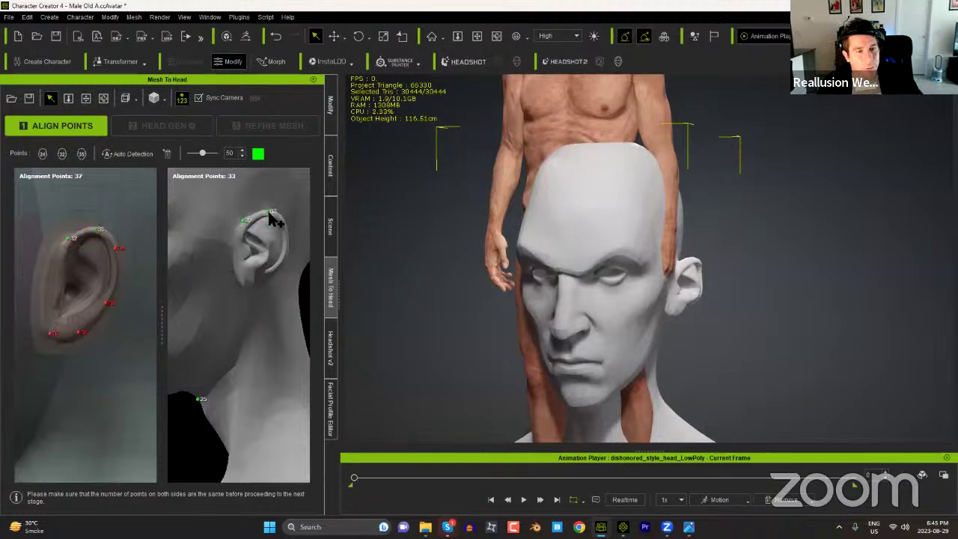
left_click(281, 261)
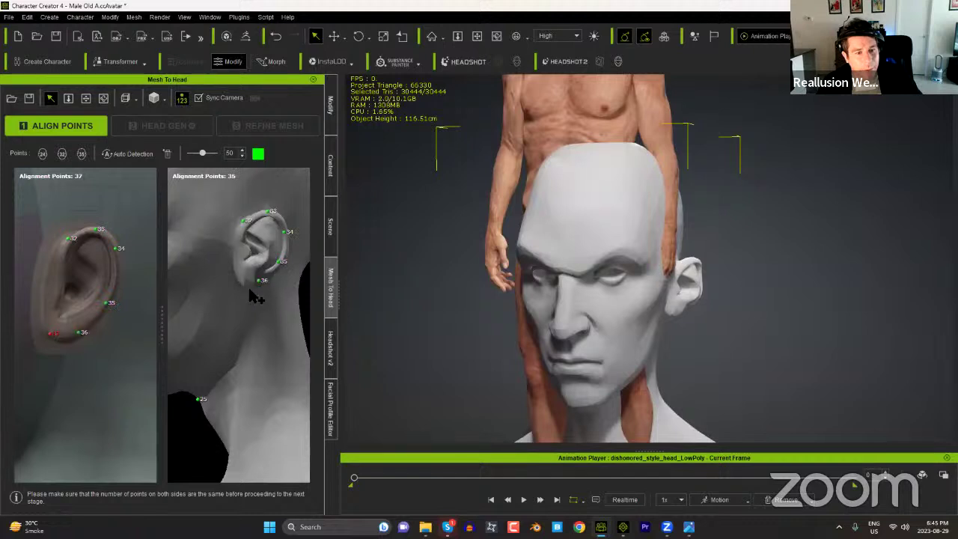
left_click(238, 277)
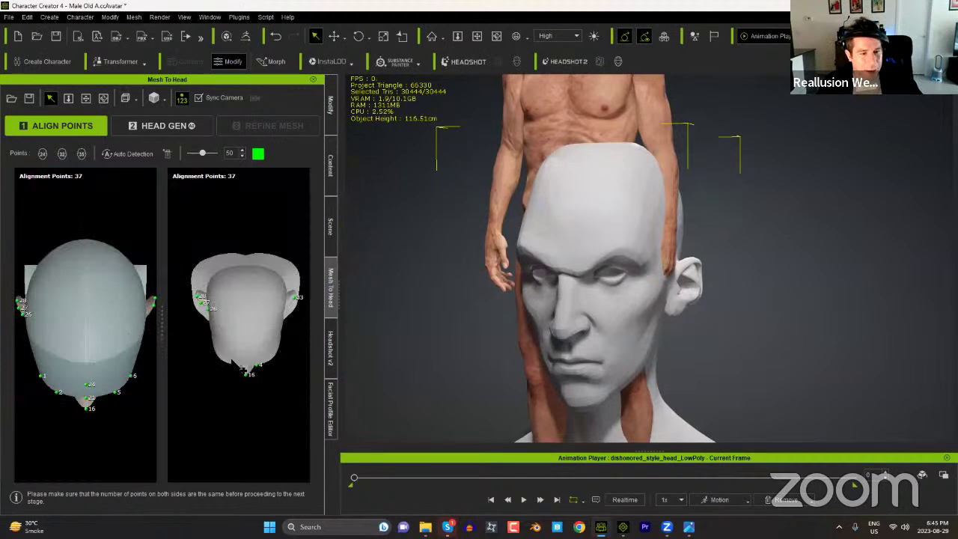
Step: Add alignment points 38, 39 and 40 from front to back along the centre line of the template head's crown
left_click(87, 363)
left_click(87, 308)
left_click(88, 250)
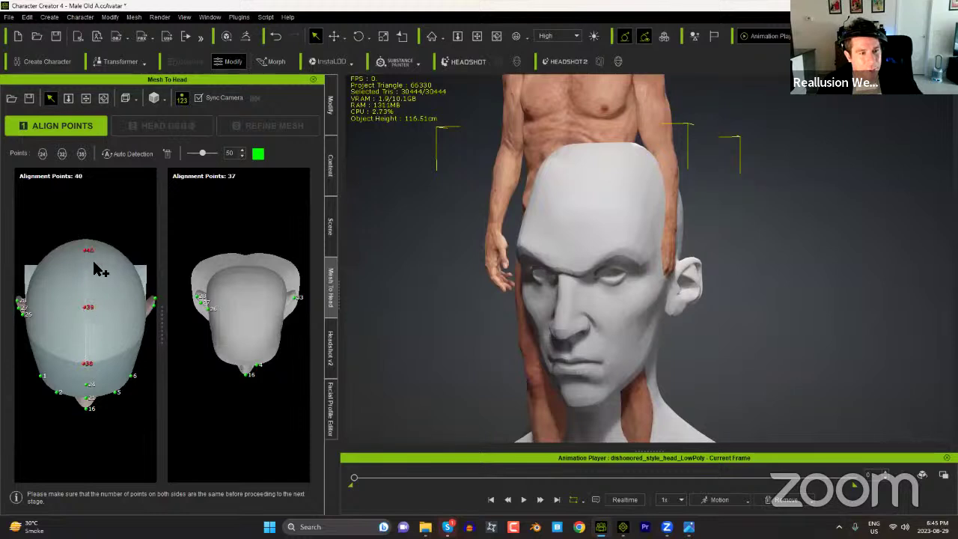
Step: Place the matching points 38, 39 and 40 from front to back along the centre line of the grey head's crown
left_click(246, 349)
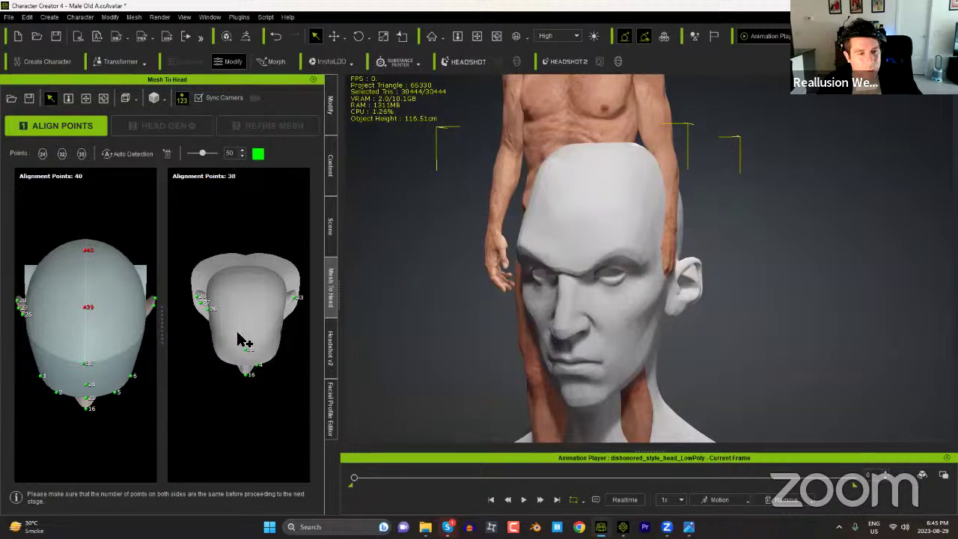
left_click(249, 316)
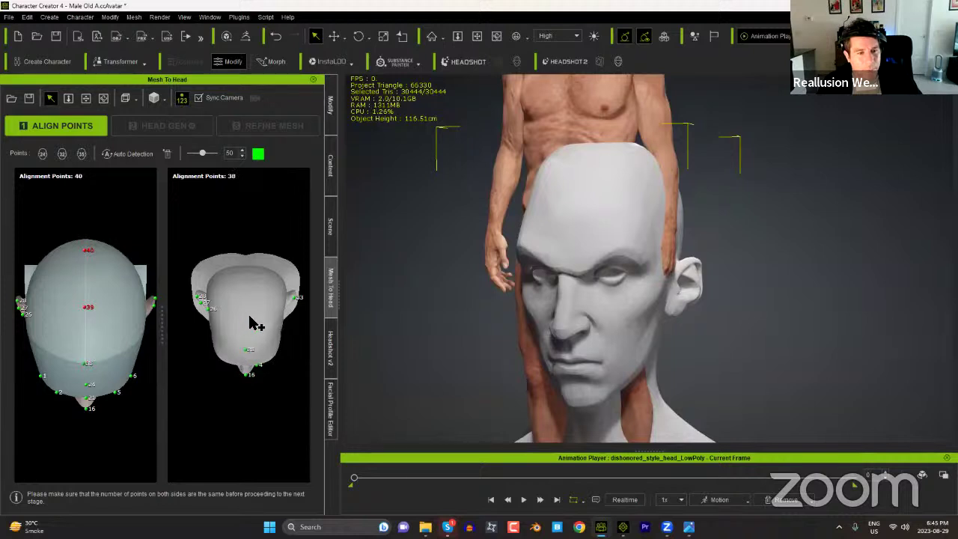
left_click(249, 272)
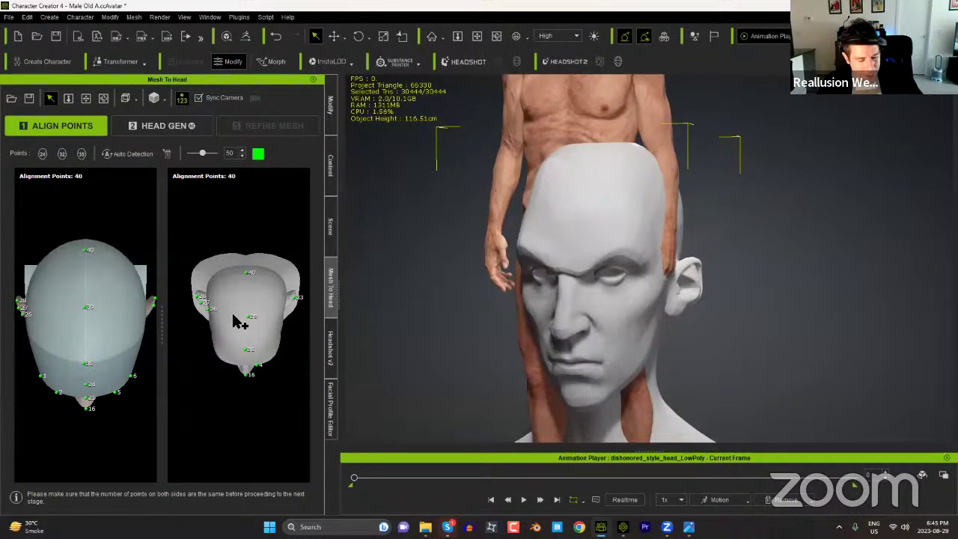
Step: Add points 41 and 42 down the centre line of the template head's back, and place their counterparts on the grey head
key("f")
key("a")
key("f")
key("b")
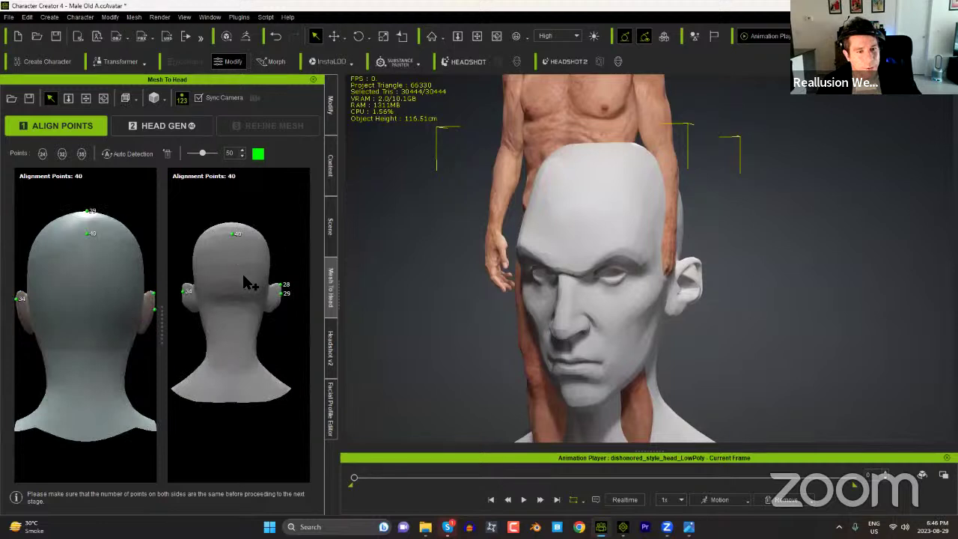
left_click(86, 305)
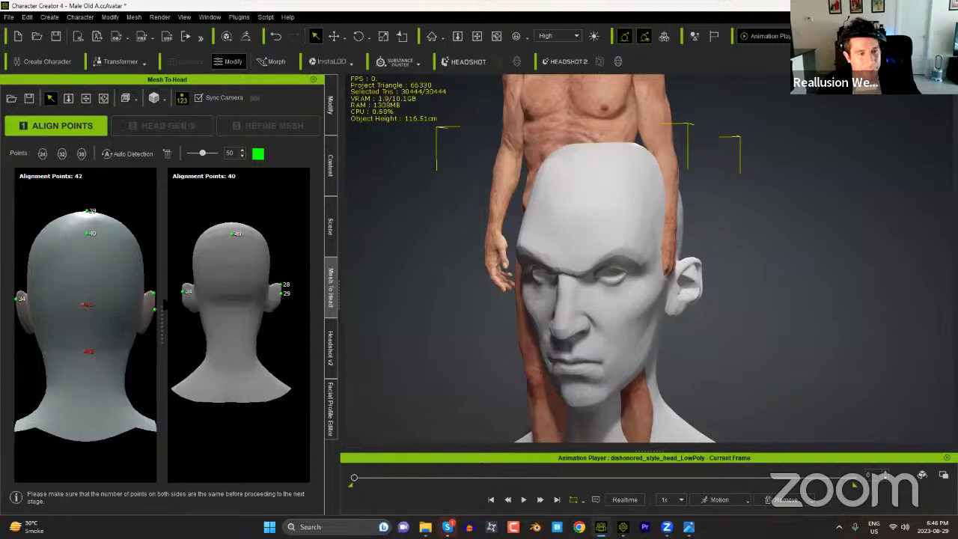
left_click(232, 286)
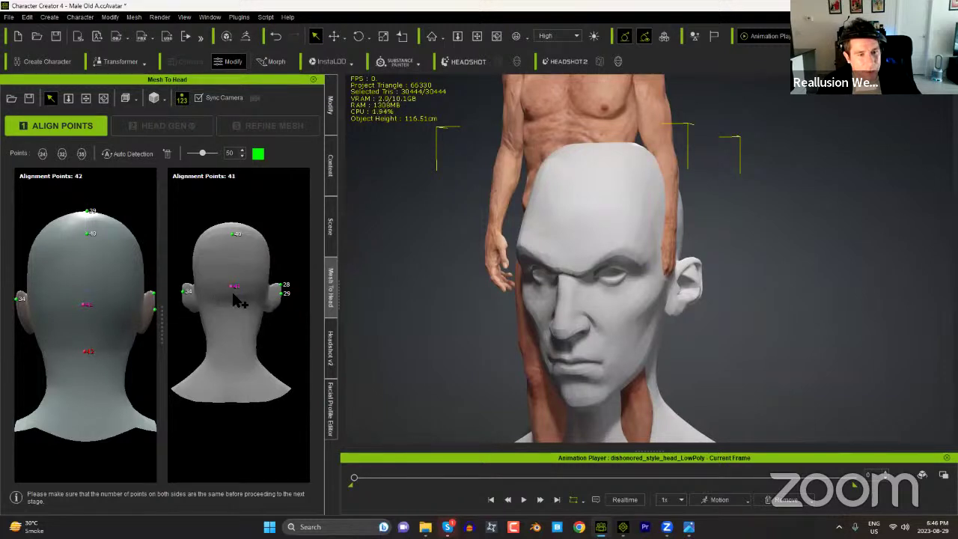
left_click(234, 321)
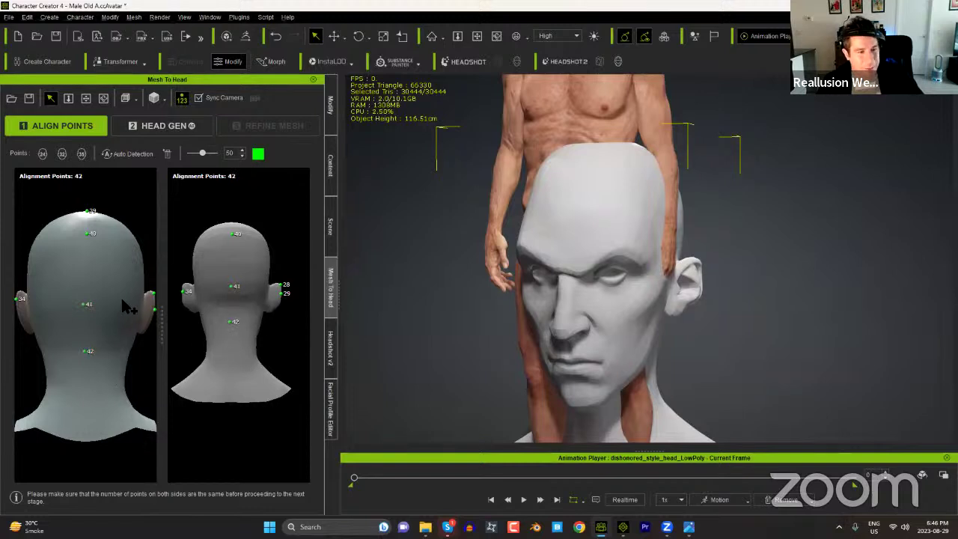
Step: Check the alignment points around both heads and advance to the Head Gen stage
right_click_drag(123, 301, 82, 297)
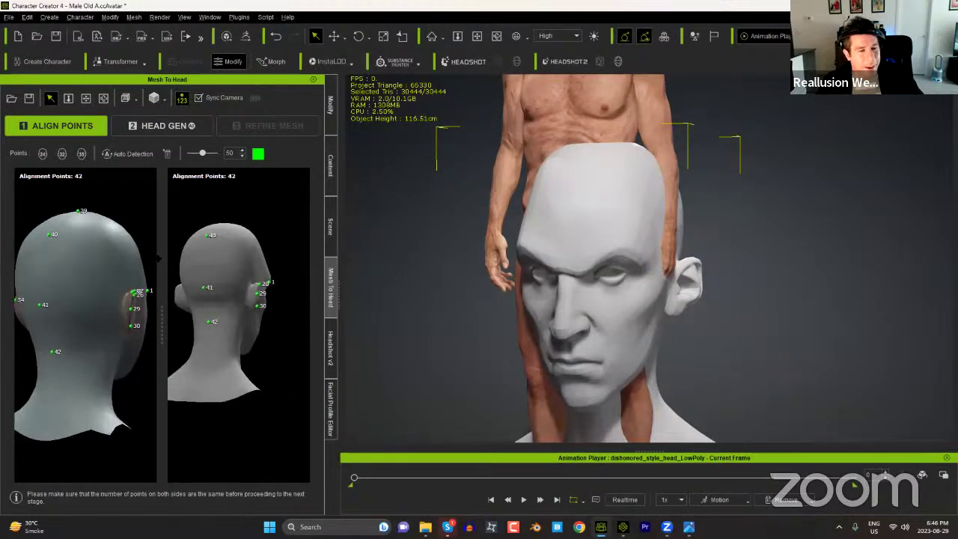
right_click_drag(153, 260, 94, 263)
right_click_drag(154, 258, 37, 230)
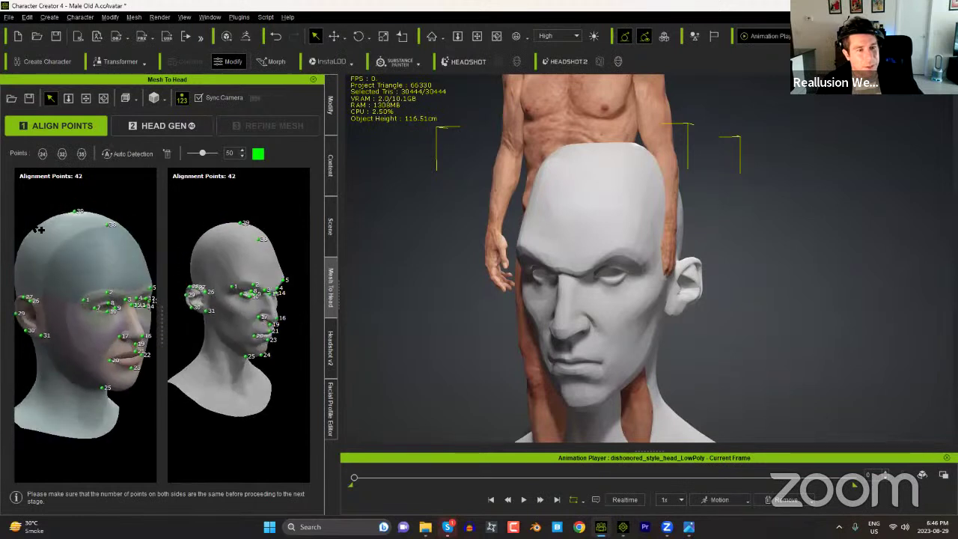
left_click(173, 128)
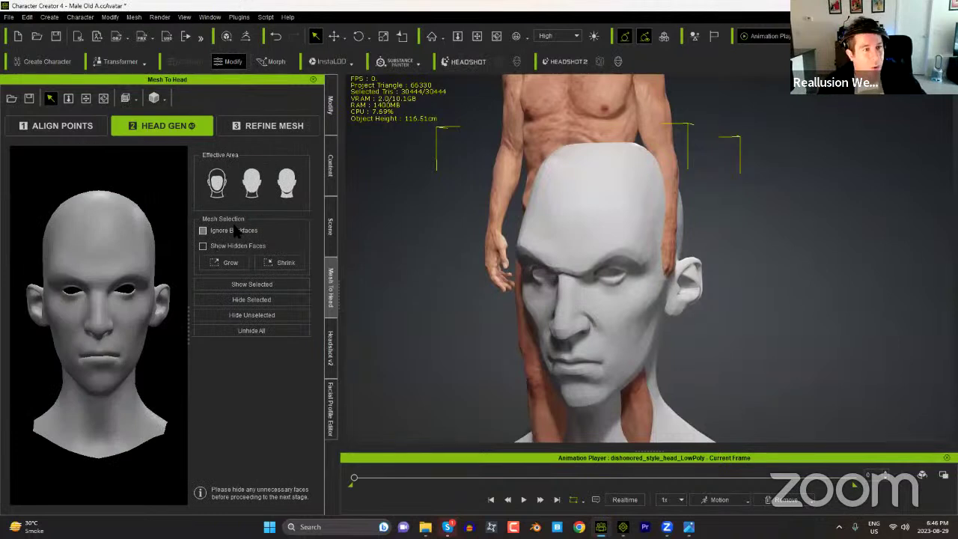
left_click(30, 100)
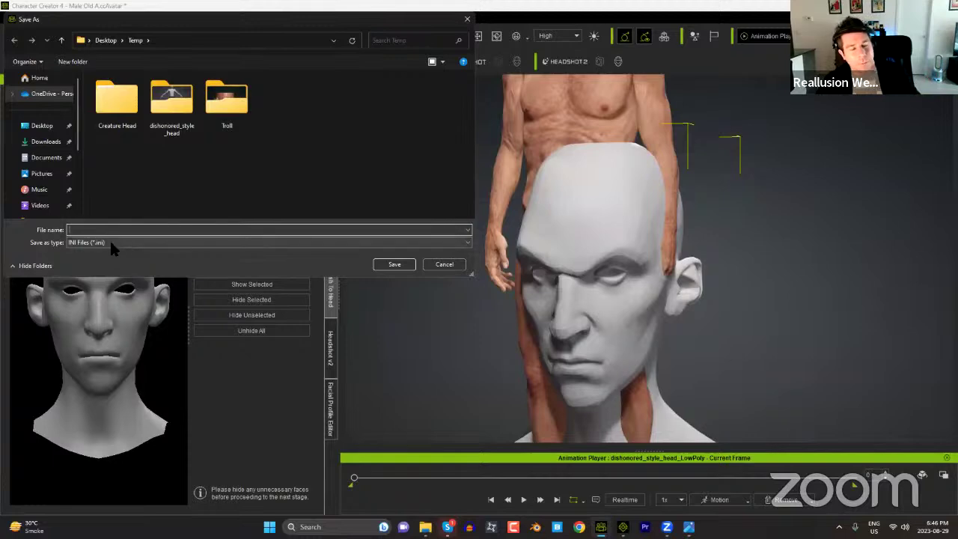
left_click(444, 266)
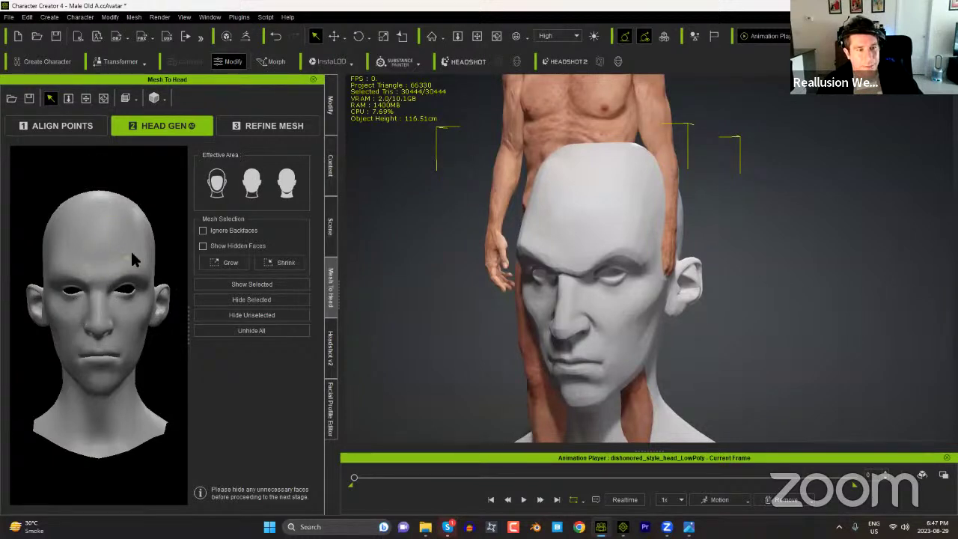
Step: Advance to the Refine Mesh stage and widen the Mesh To Head workspace so the generated head is shown larger
left_click(275, 124)
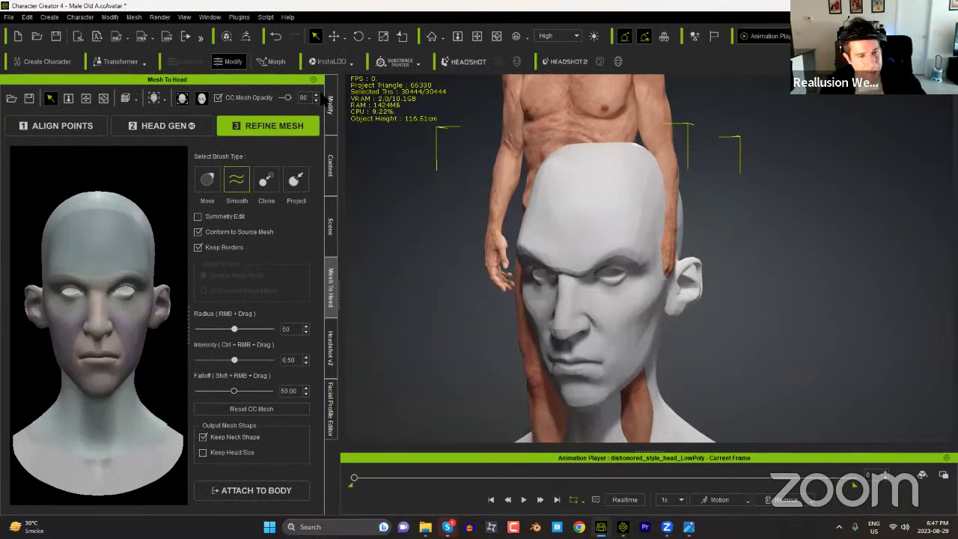
mouse_move(94, 346)
middle_mouse_down()
mouse_move(129, 348)
mouse_move(97, 348)
mouse_move(120, 348)
mouse_move(106, 349)
middle_mouse_up()
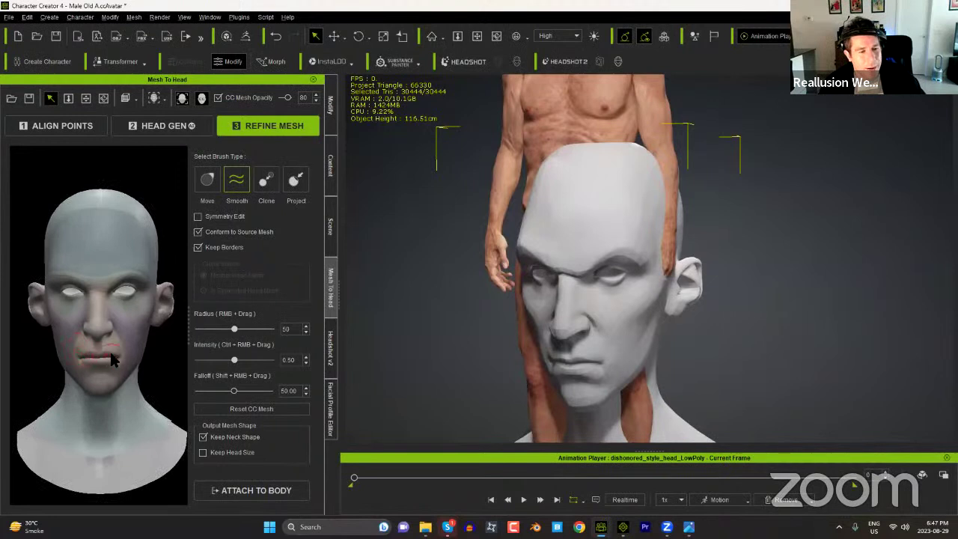
scroll(106, 344, "up", 3)
scroll(106, 341, "down", 2)
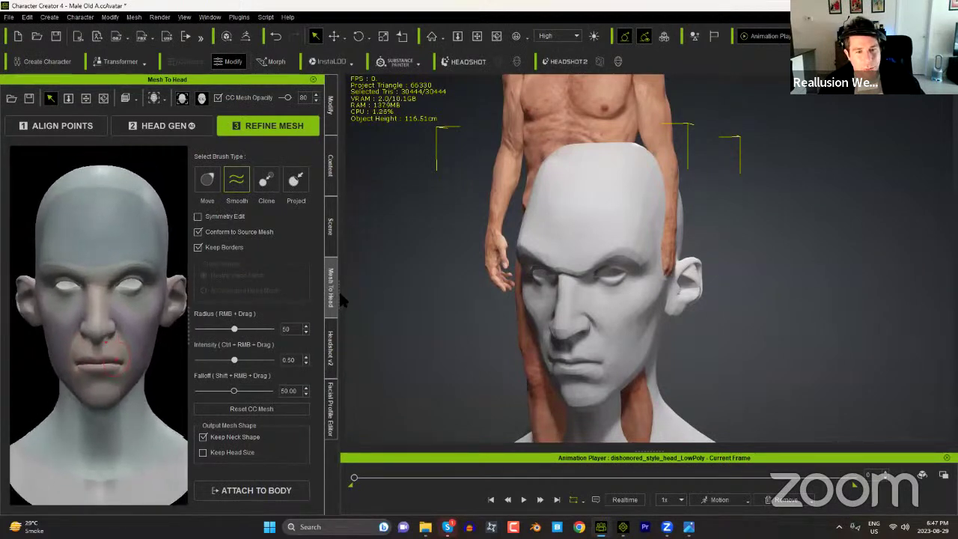
left_click_drag(340, 297, 841, 313)
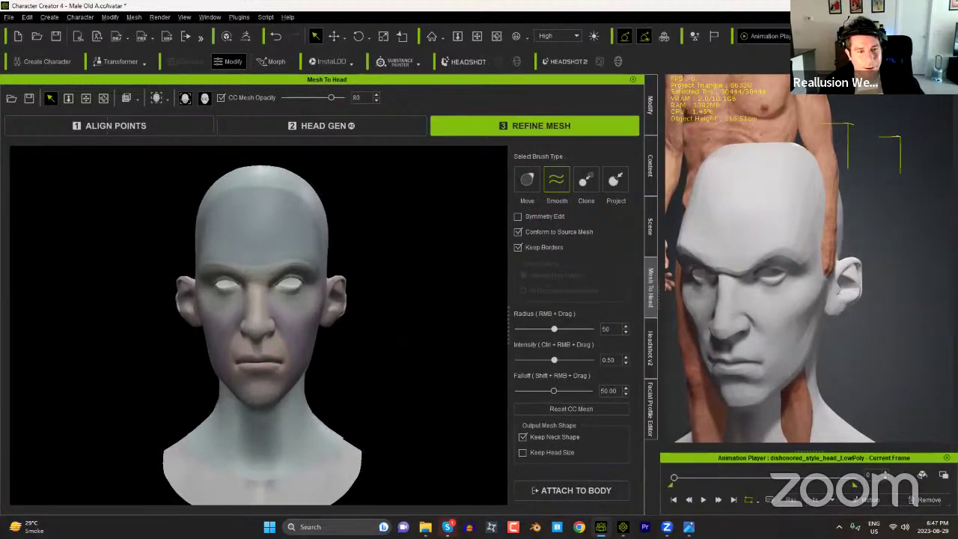
scroll(262, 325, "up", 3)
middle_click_drag(404, 303, 413, 332)
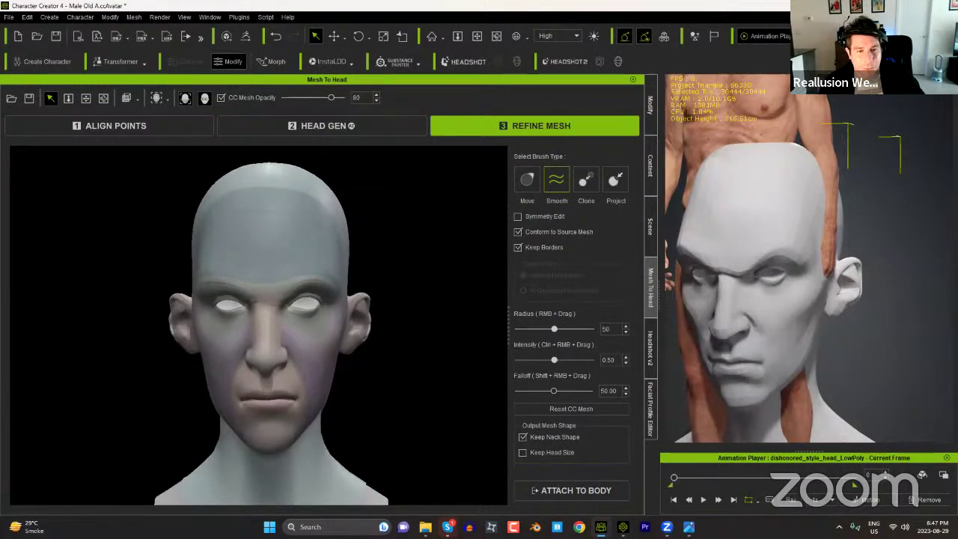
Step: Select the Project brush and size its radius to 89 for the broad face areas and 36 for the eye region
left_click(617, 184)
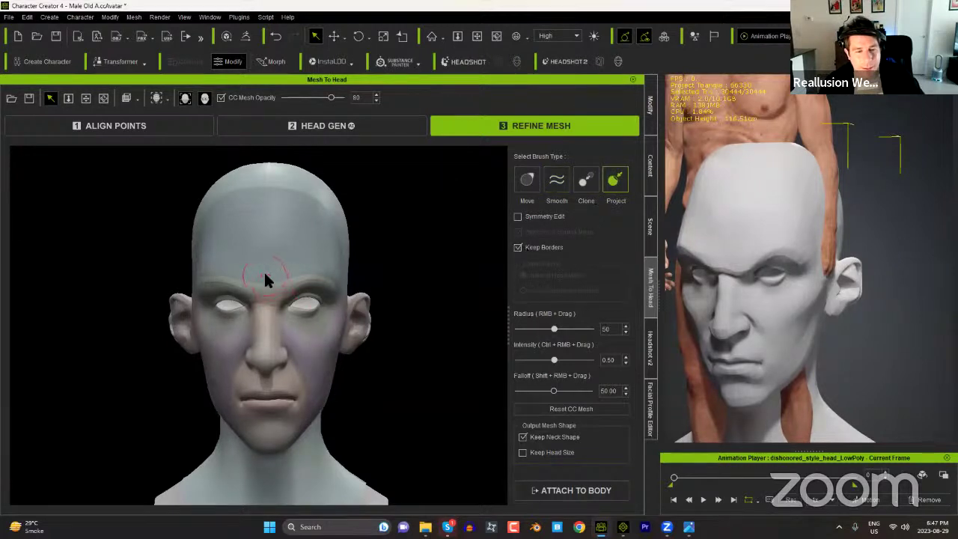
mouse_move(270, 273)
right_mouse_down()
mouse_move(278, 216)
mouse_move(265, 318)
mouse_move(271, 177)
mouse_move(264, 259)
right_mouse_up()
mouse_move(271, 217)
right_mouse_down()
mouse_move(271, 173)
mouse_move(273, 294)
right_mouse_up()
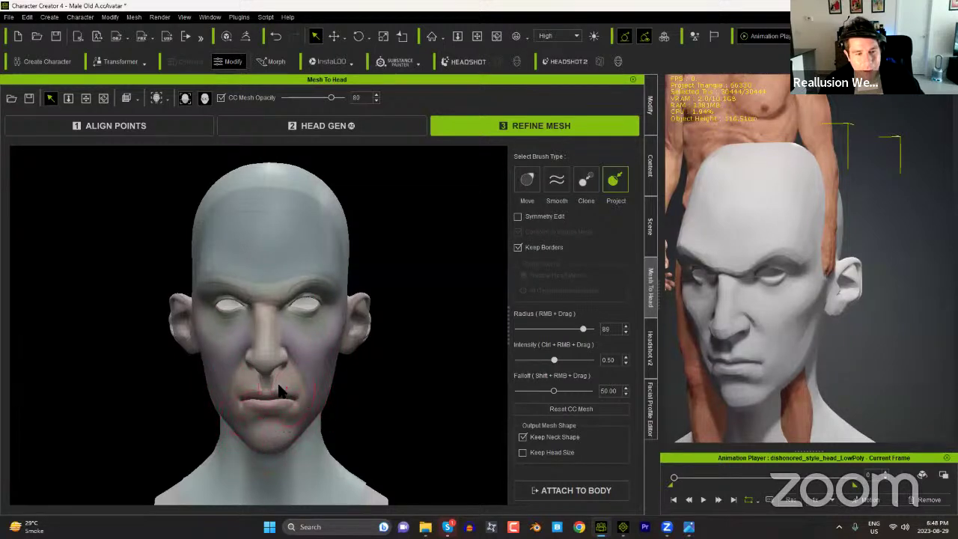
mouse_move(331, 355)
middle_mouse_down()
mouse_move(258, 354)
mouse_move(238, 374)
mouse_move(268, 376)
middle_mouse_up()
right_click_drag(291, 375, 280, 342, "alt")
middle_click_drag(277, 372, 246, 374, "alt")
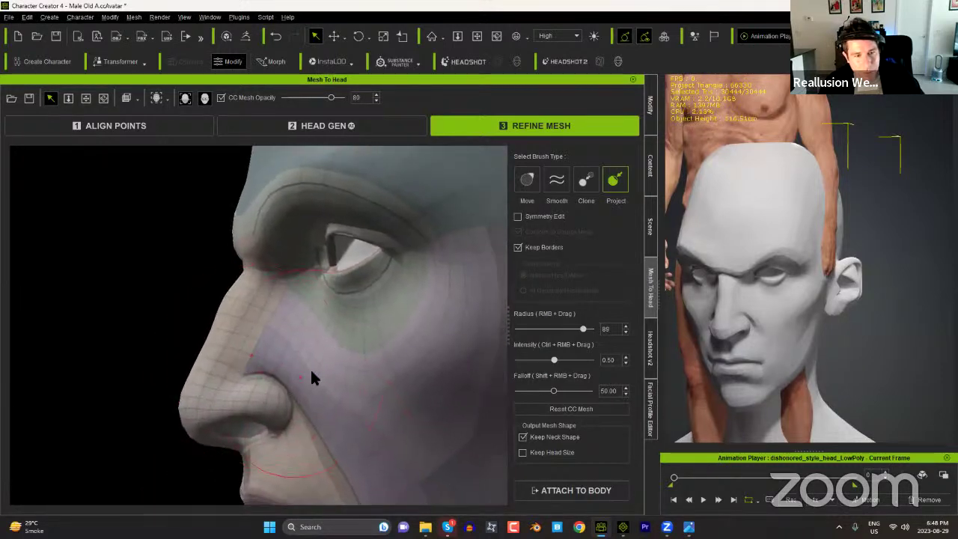
middle_click_drag(317, 379, 290, 358, "alt")
middle_click_drag(359, 342, 322, 344, "alt")
left_click_drag(252, 357, 356, 348, "alt")
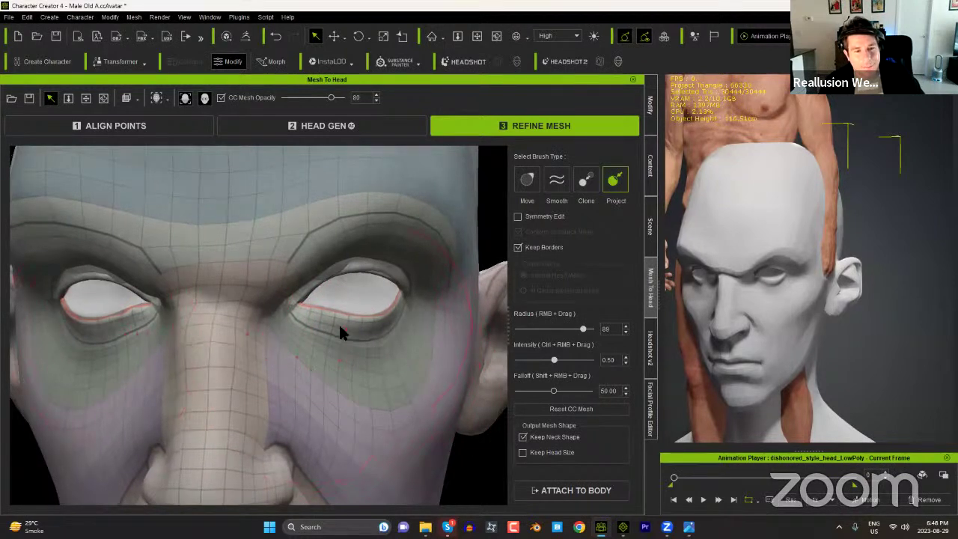
mouse_move(341, 308)
right_mouse_down()
mouse_move(338, 390)
mouse_move(316, 449)
right_mouse_up()
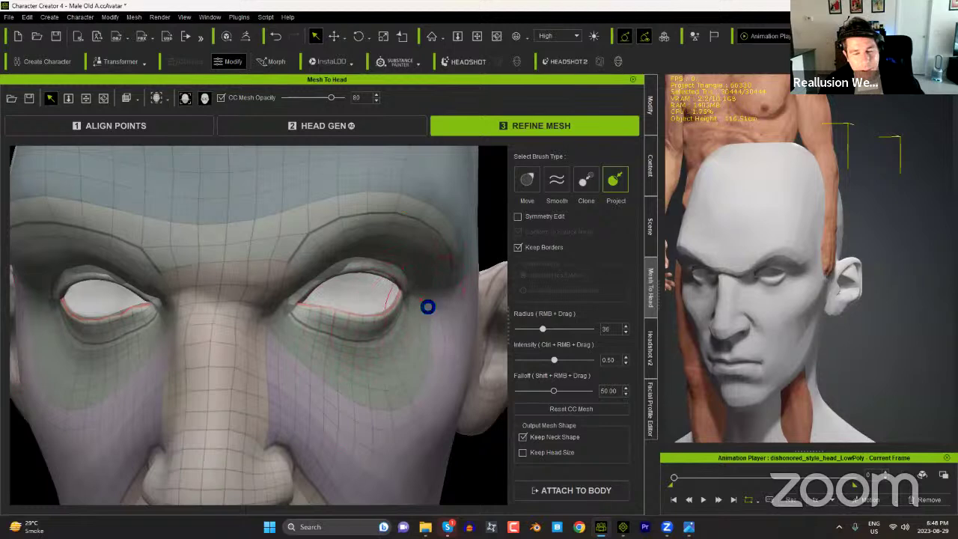
Step: Smooth the right eye's upper eyelid and outer corner using the Smooth brush with a radius of 10
mouse_move(368, 348)
middle_mouse_down()
mouse_move(203, 347)
mouse_move(377, 336)
mouse_move(227, 322)
mouse_move(319, 321)
middle_mouse_up()
scroll(314, 318, "up", 5)
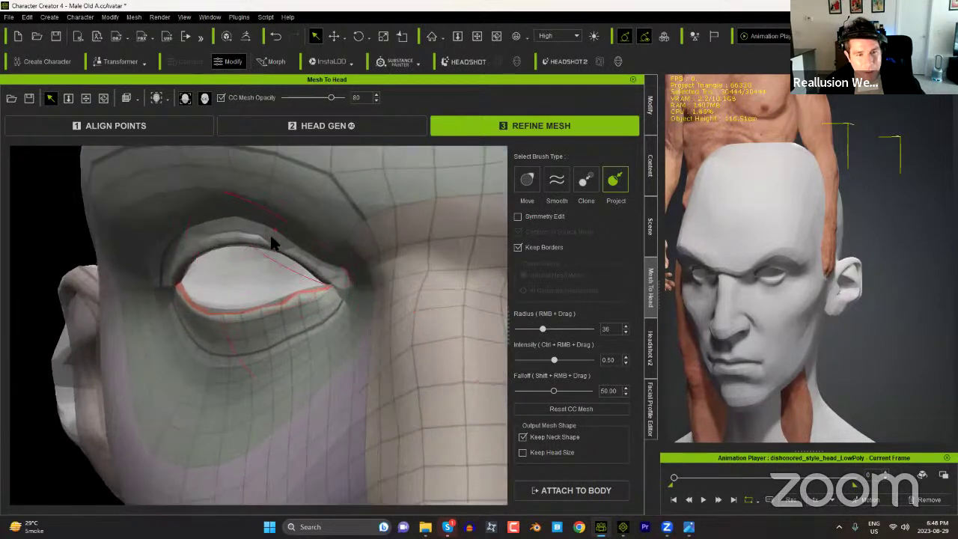
left_click(557, 183)
right_click_drag(272, 275, 267, 347)
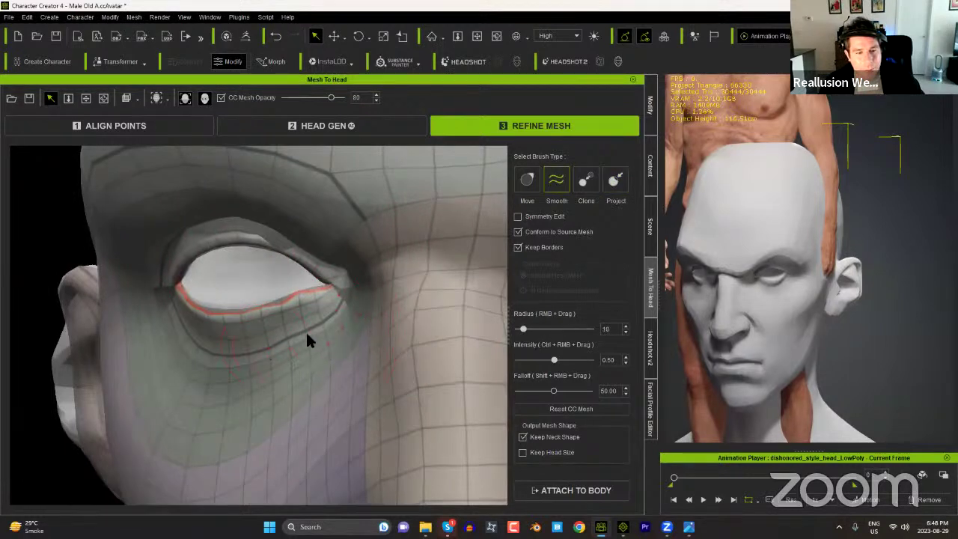
left_click_drag(271, 349, 306, 319, "alt")
right_click_drag(306, 319, 300, 321, "alt")
middle_click_drag(302, 287, 304, 327, "alt")
left_click_drag(304, 327, 317, 320, "alt")
right_click_drag(318, 320, 315, 308, "alt")
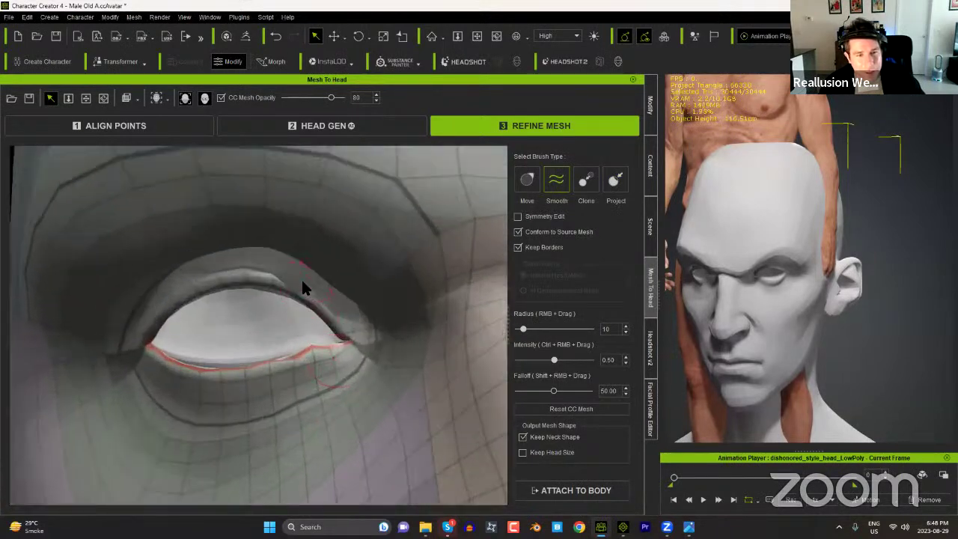
left_click_drag(305, 282, 244, 267)
left_click_drag(349, 305, 271, 267)
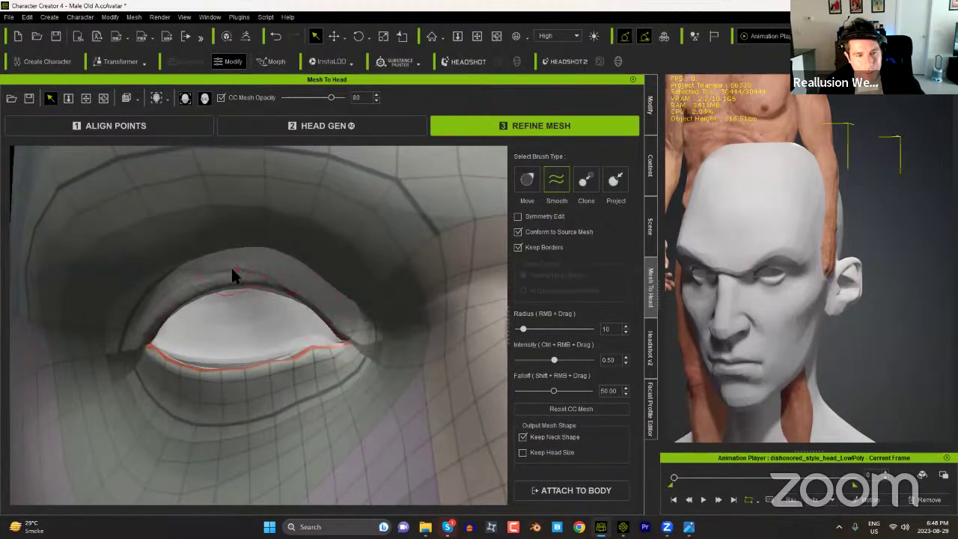
middle_click_drag(204, 282, 192, 337)
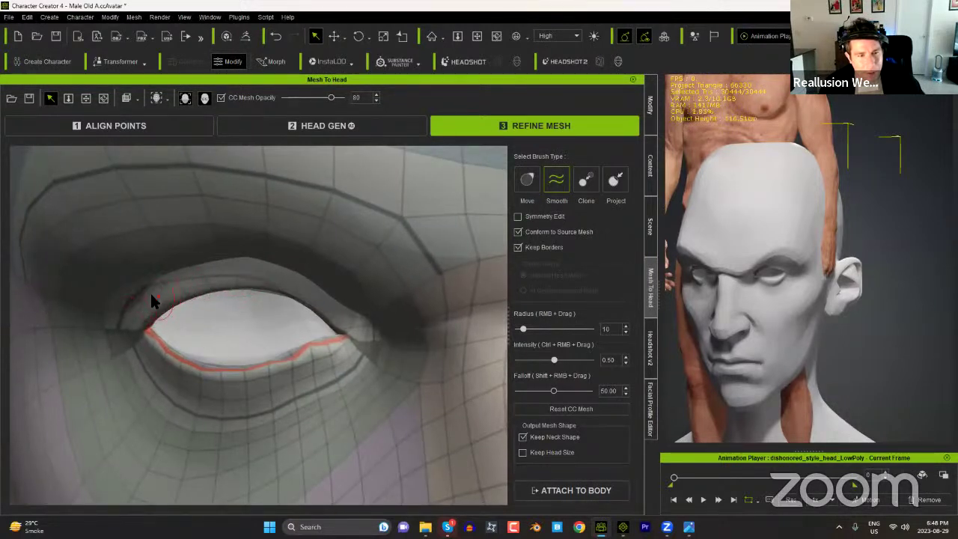
mouse_move(133, 306)
left_mouse_down()
mouse_move(166, 300)
mouse_move(136, 366)
left_mouse_up()
Step: Turn off Keep Borders and even out the right eye's lower eyelid edge using the Move brush with a radius of 9
middle_click_drag(222, 432, 236, 474)
right_click_drag(235, 474, 257, 437, "alt")
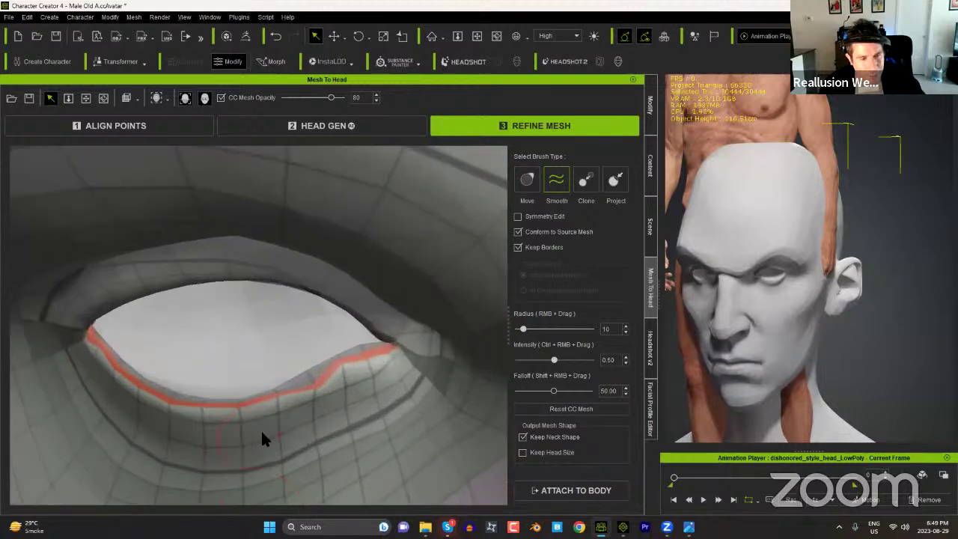
left_click(532, 184)
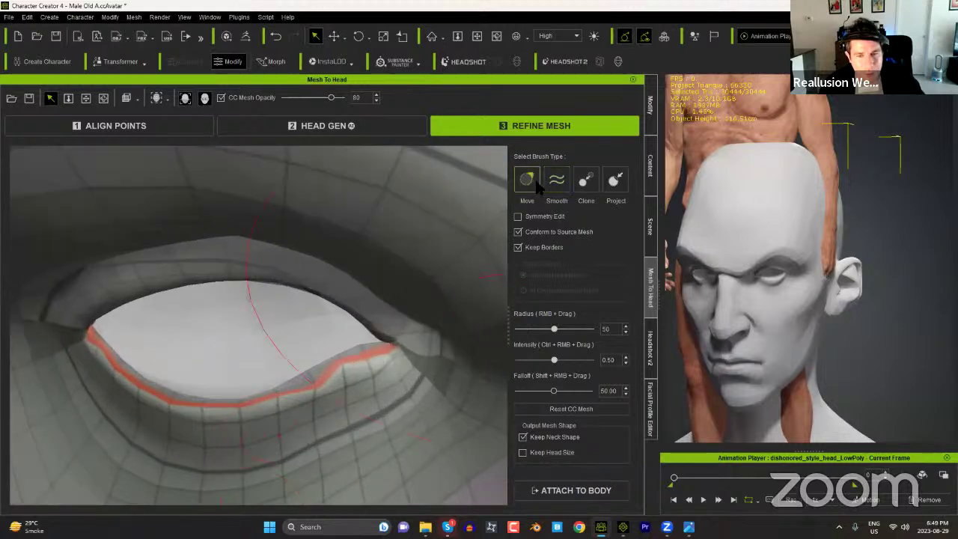
left_click(518, 247)
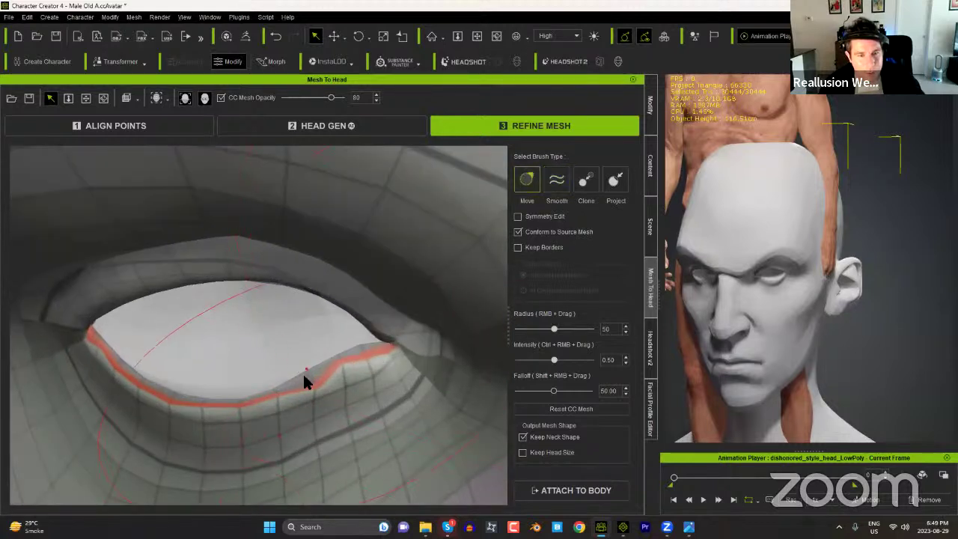
mouse_move(315, 378)
right_mouse_down()
mouse_move(281, 481)
mouse_move(294, 469)
right_mouse_up()
mouse_move(310, 381)
left_mouse_down()
mouse_move(327, 411)
mouse_move(318, 386)
left_mouse_up()
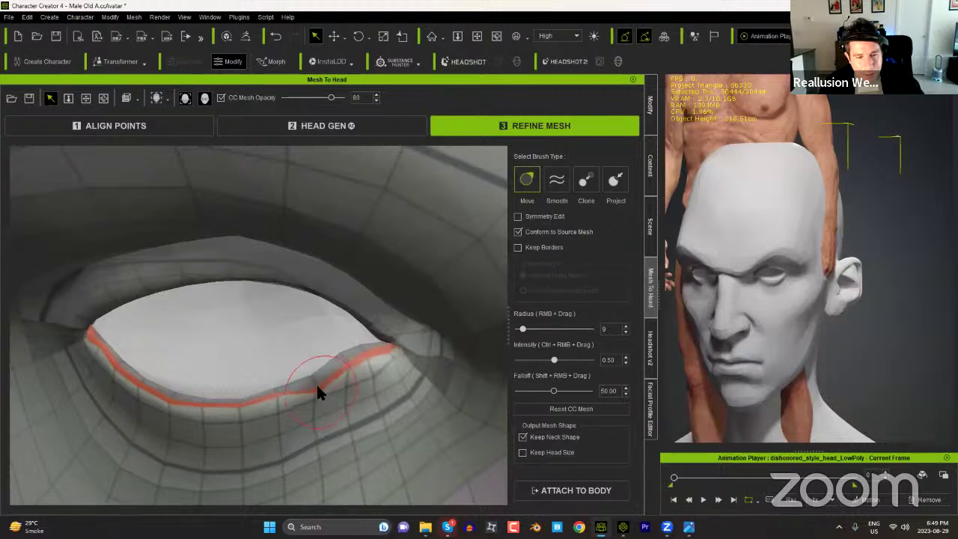
mouse_move(344, 373)
left_mouse_down()
mouse_move(353, 381)
mouse_move(278, 400)
mouse_move(272, 381)
mouse_move(278, 417)
left_mouse_up()
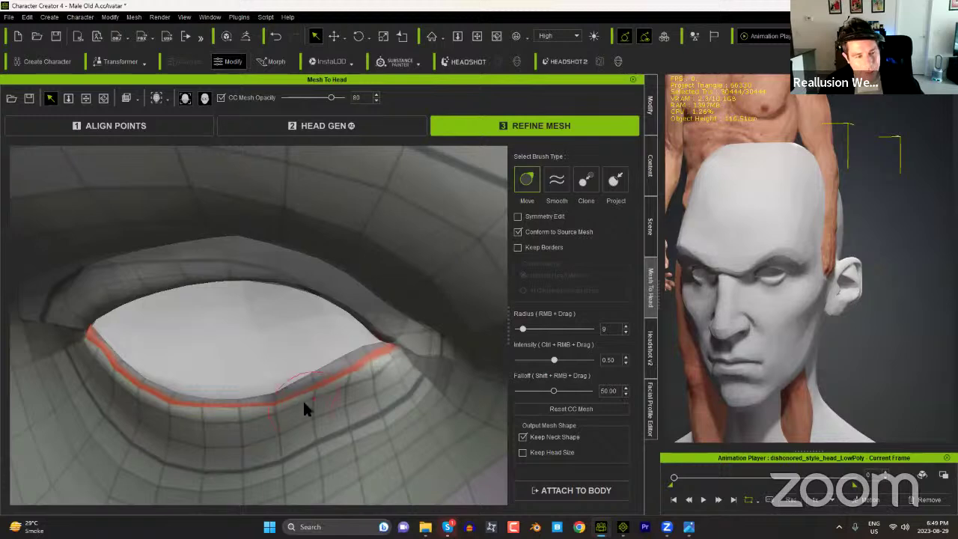
Step: Examine the refined face from several angles and compare it with the grey source head in the main viewport
middle_click_drag(366, 361, 382, 291)
scroll(376, 307, "down", 6)
middle_click_drag(378, 352, 327, 289)
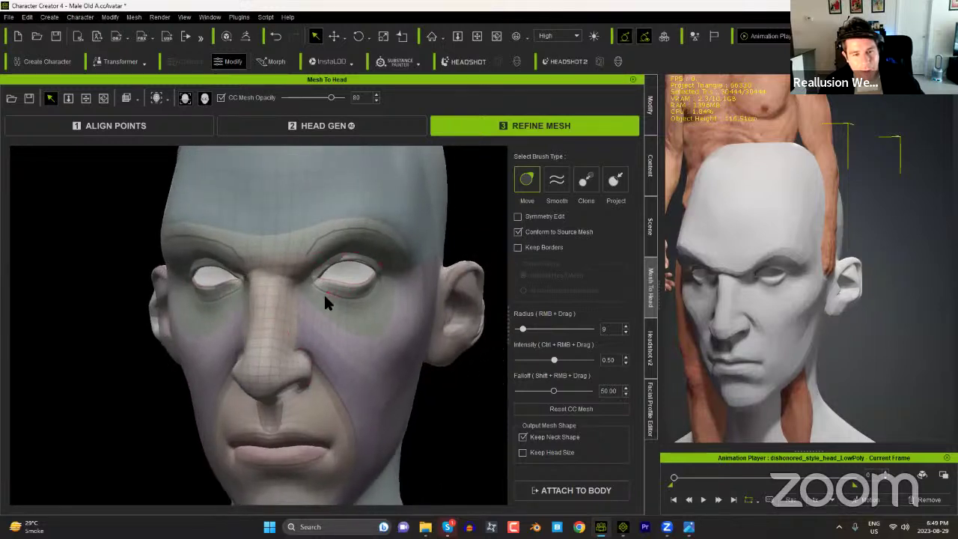
middle_click_drag(191, 335, 268, 364)
mouse_move(323, 387)
middle_mouse_down()
mouse_move(325, 406)
mouse_move(309, 364)
mouse_move(300, 374)
mouse_move(345, 382)
mouse_move(321, 406)
mouse_move(353, 296)
mouse_move(341, 260)
mouse_move(342, 316)
mouse_move(344, 297)
middle_mouse_up()
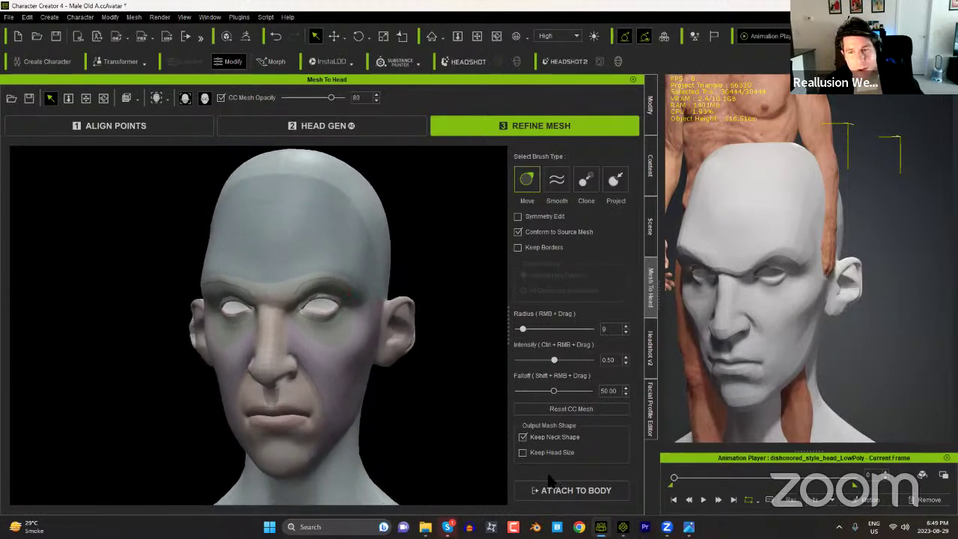
scroll(834, 314, "down", 3)
middle_click_drag(835, 298, 796, 274)
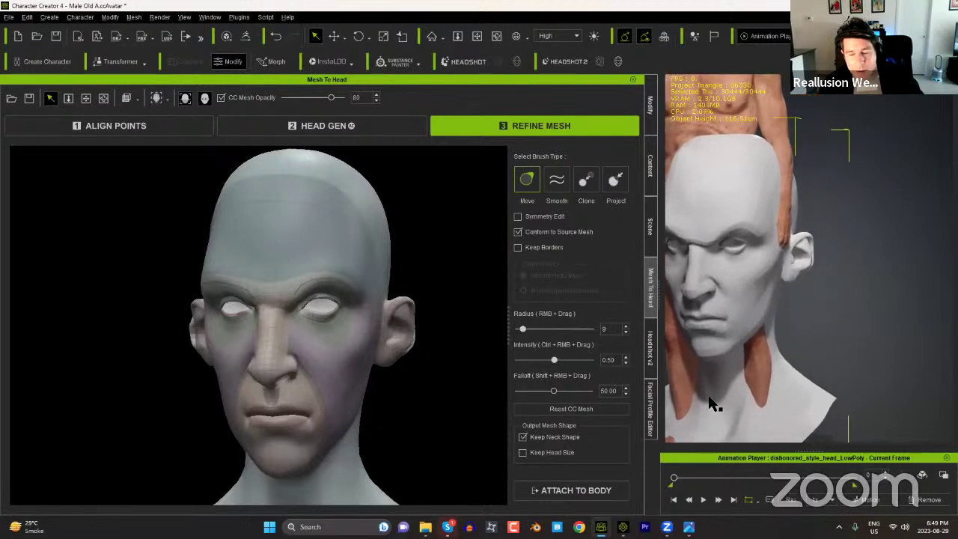
Step: Start attaching the refined head to the body, previewing the body type options and choosing Current
left_click(612, 489)
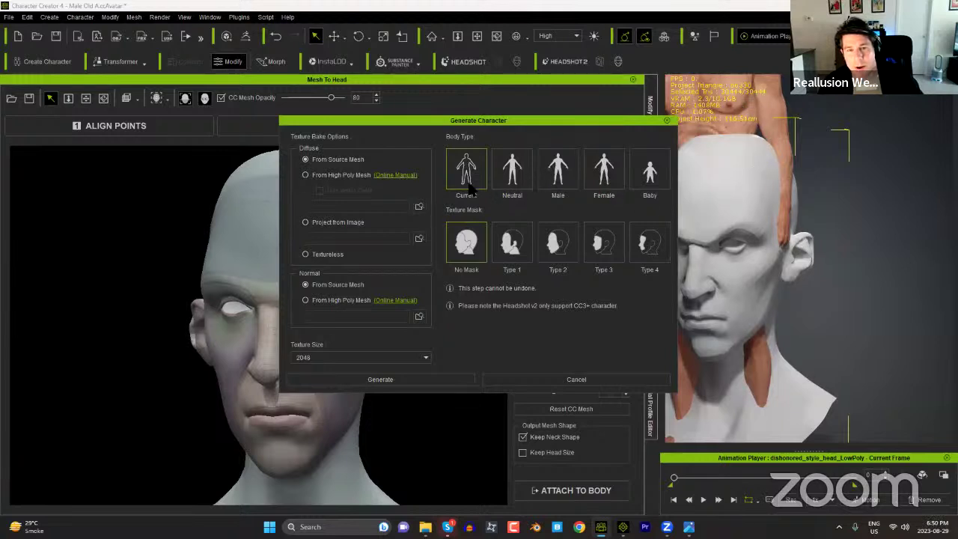
left_click(512, 177)
left_click(558, 172)
left_click(603, 171)
left_click(649, 171)
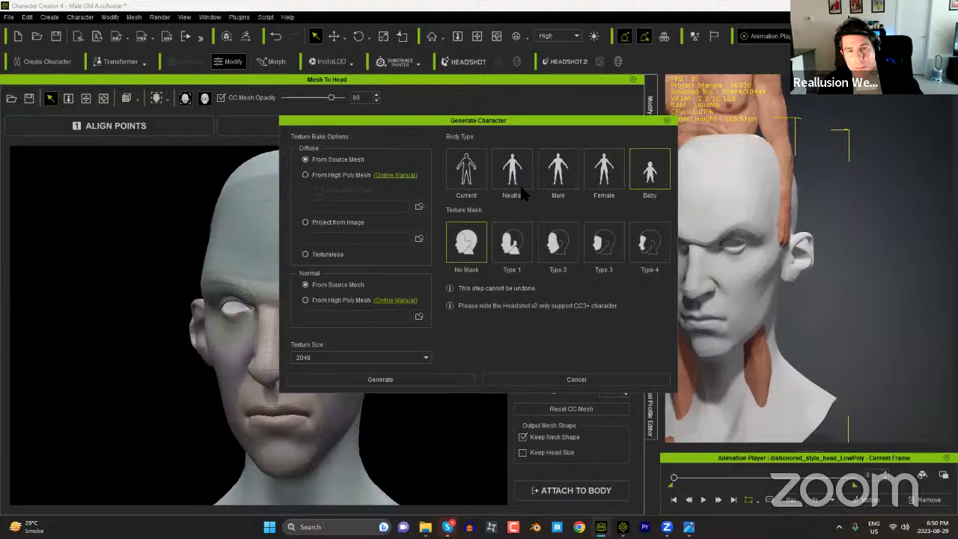
left_click(472, 176)
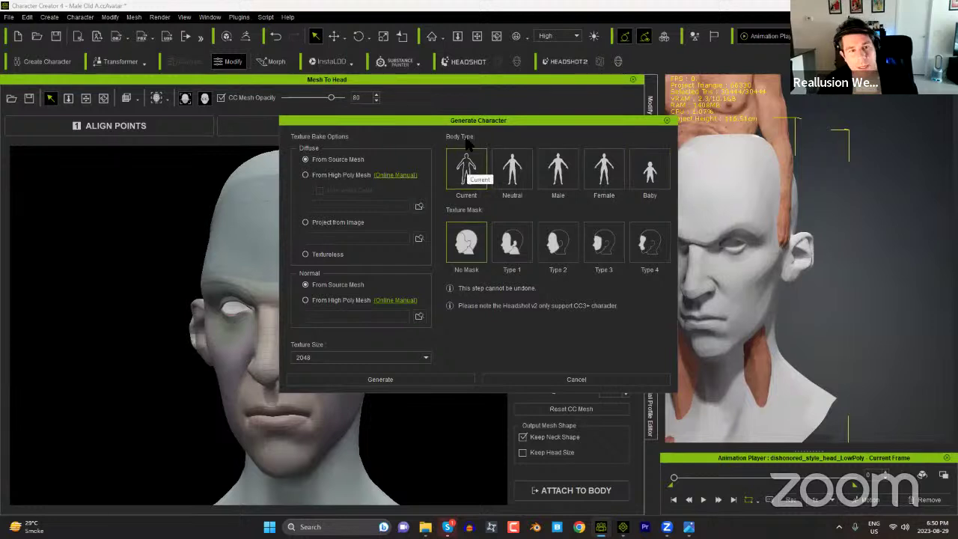
Step: Bake the diffuse From High Poly Mesh with Use Vertex Color, loading dishonored_style_head_HighPoly from the dishonored_style_head folder
left_click(328, 176)
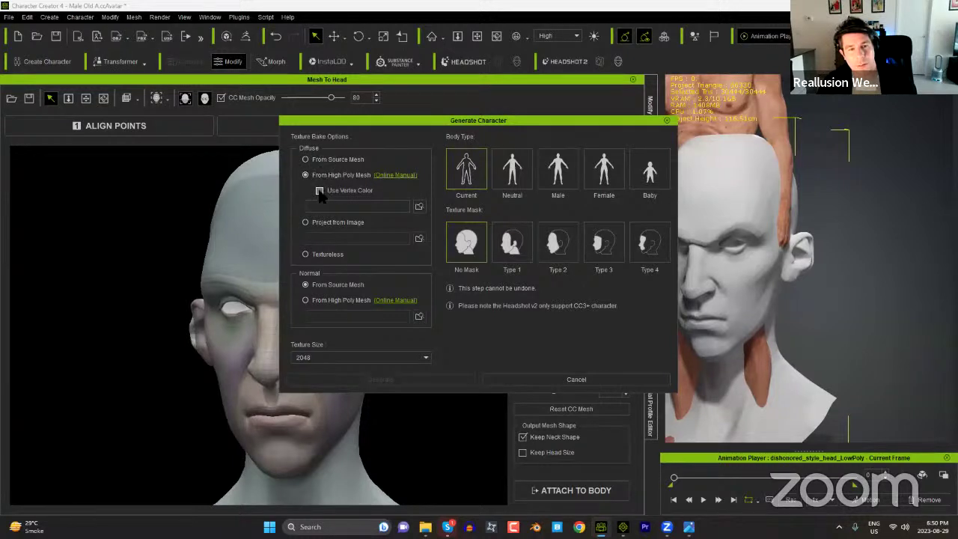
left_click(320, 191)
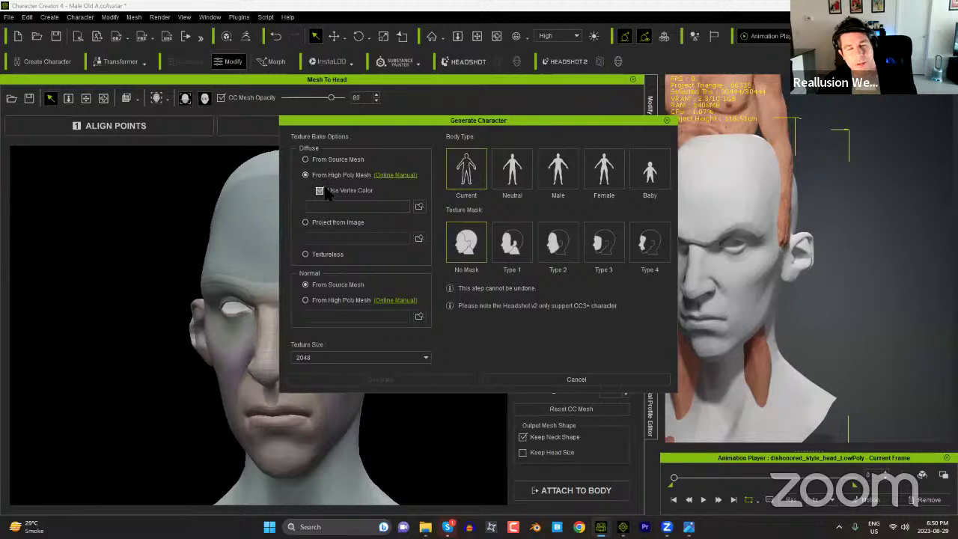
left_click(418, 207)
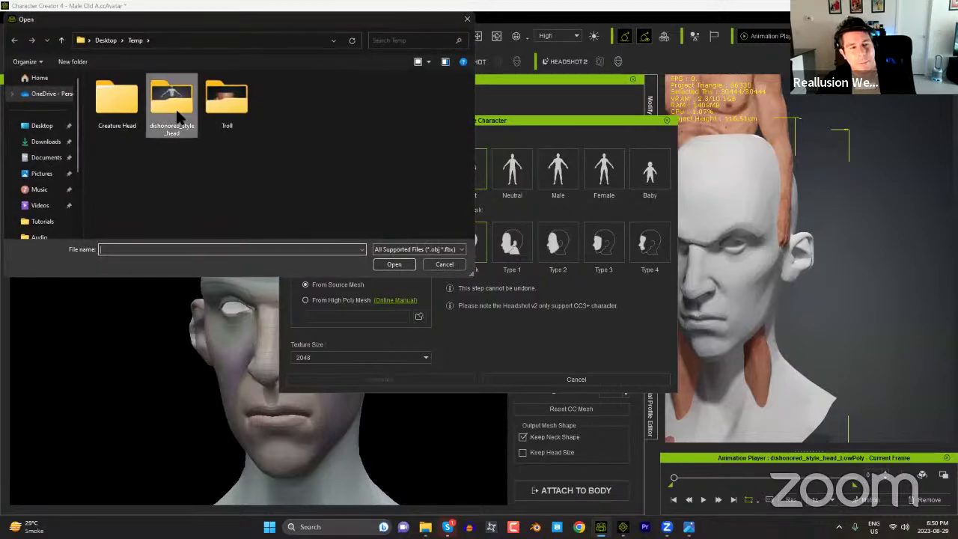
double_click(178, 114)
left_click(184, 123)
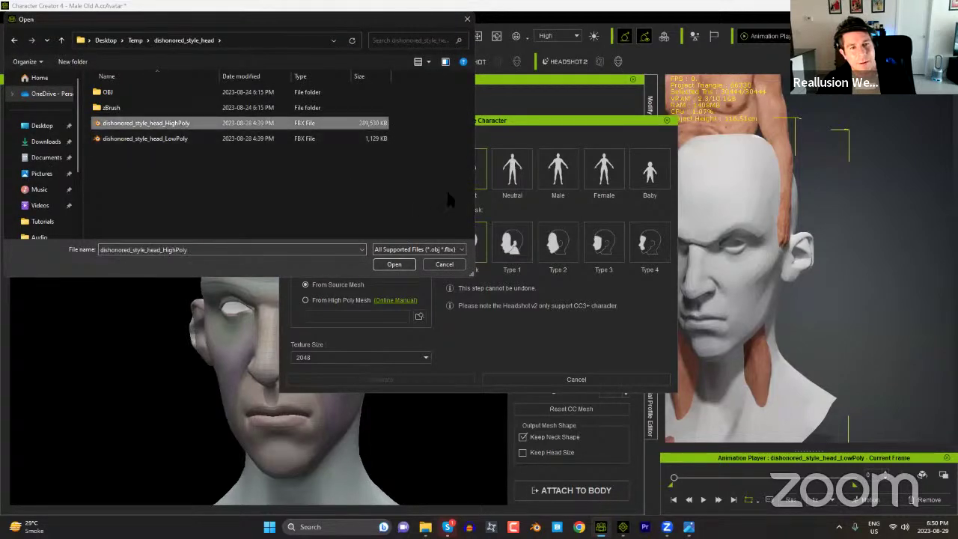
left_click(394, 264)
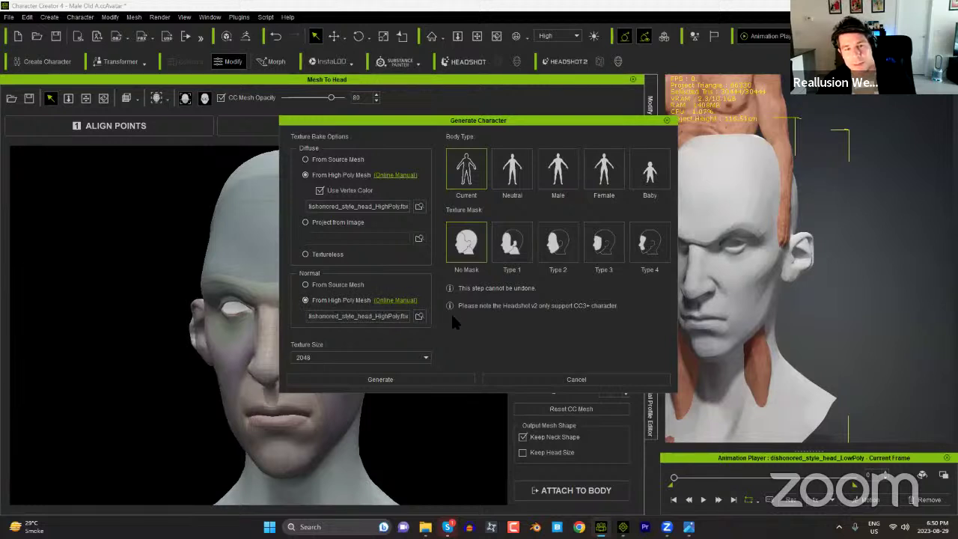
Step: Set the texture size to 4096 and generate the character
left_click(424, 358)
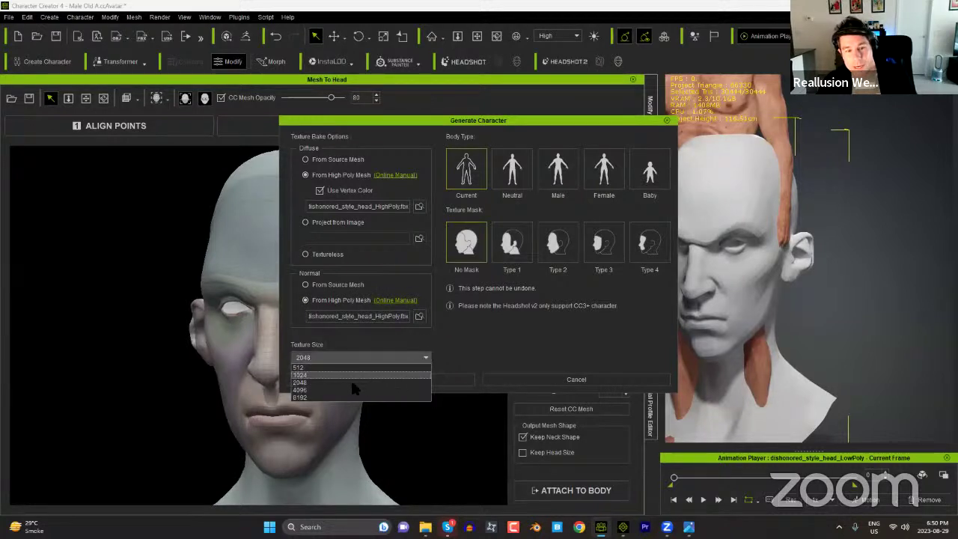
left_click(346, 378)
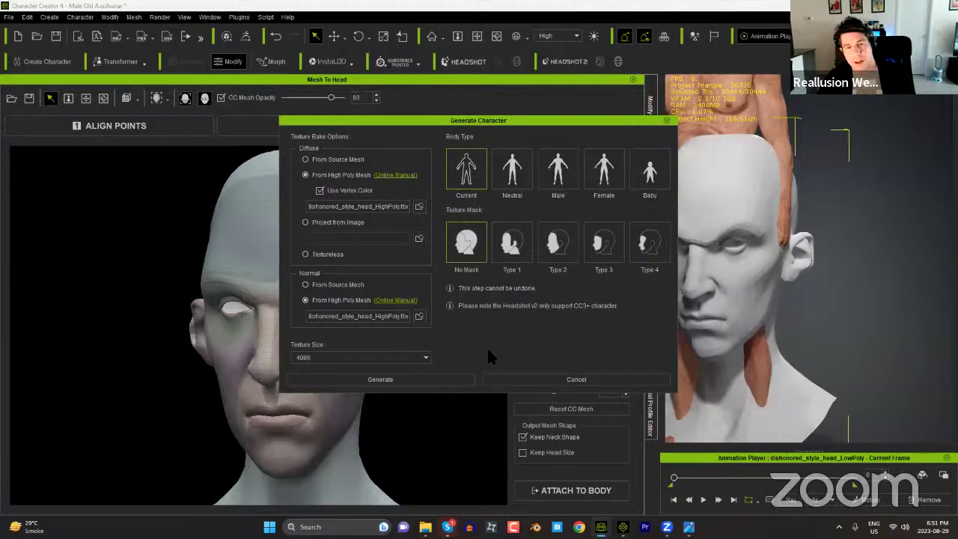
left_click(409, 379)
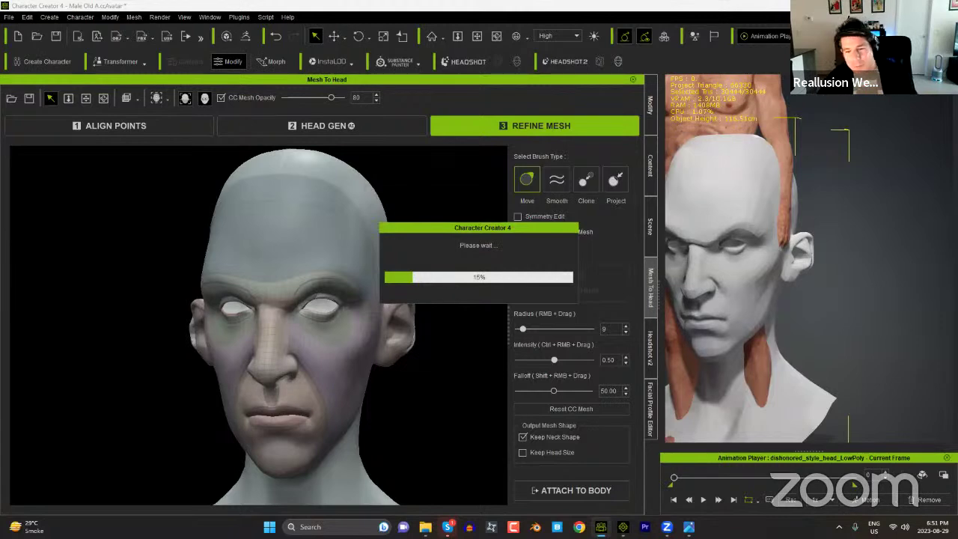
Step: Switch to iClone 8 and examine the shader settings of the female character's eye occlusion material
key("alt+Tab")
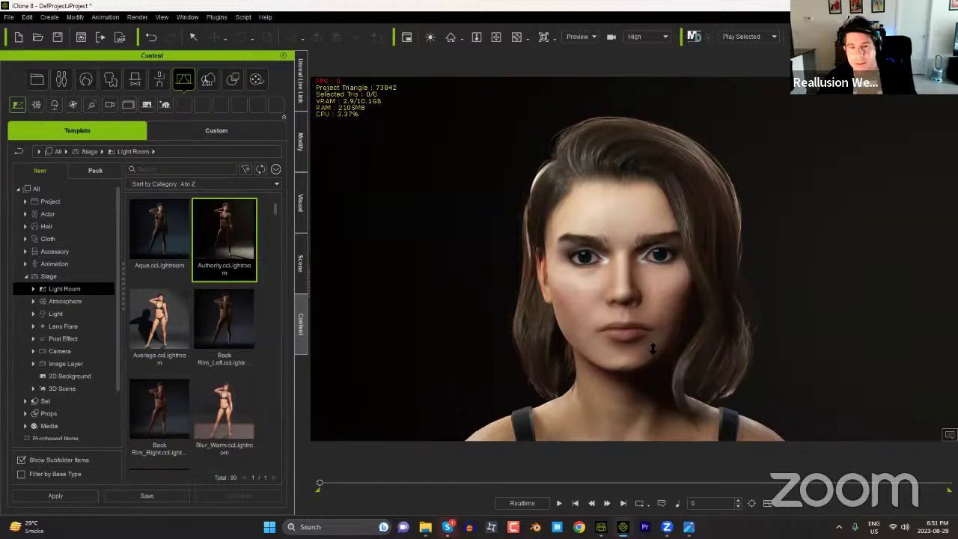
scroll(652, 349, "up", 3)
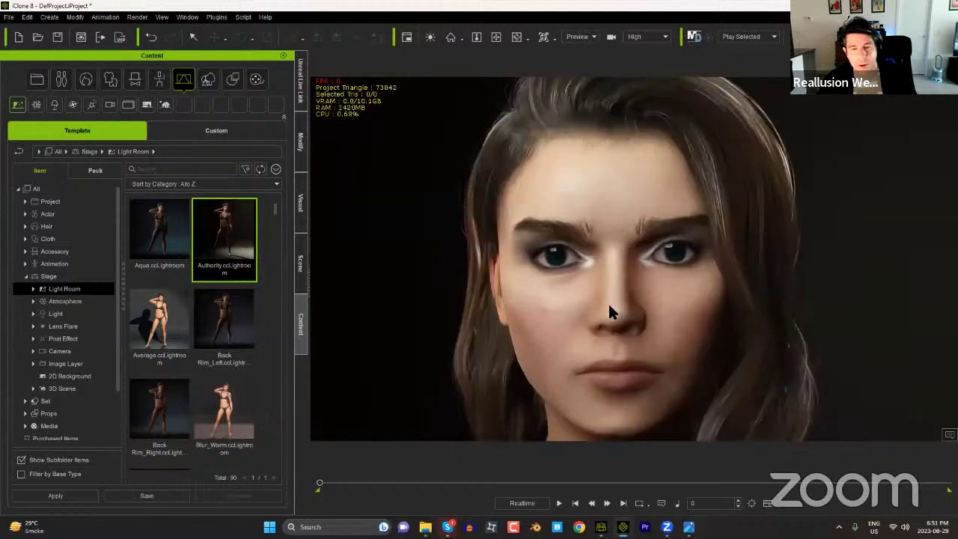
left_click(557, 261)
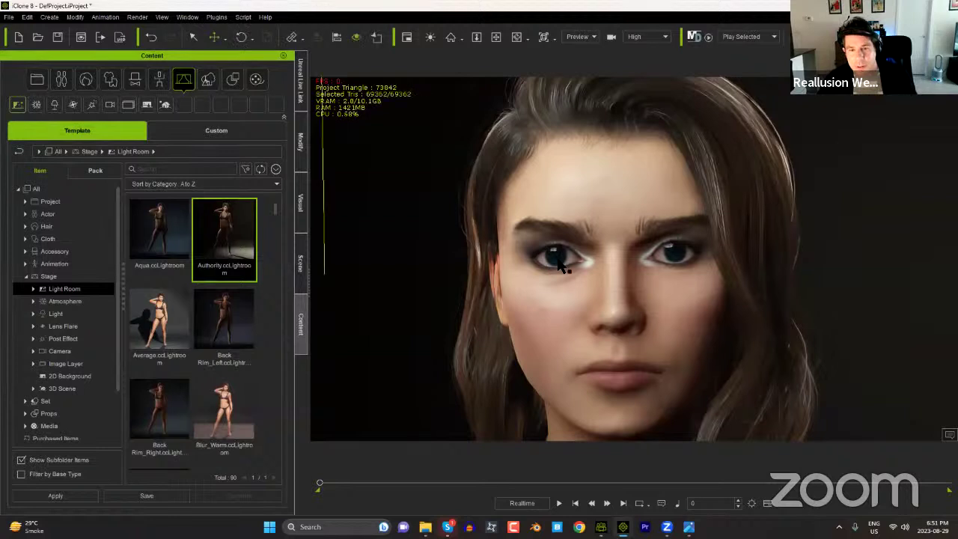
left_click(557, 262)
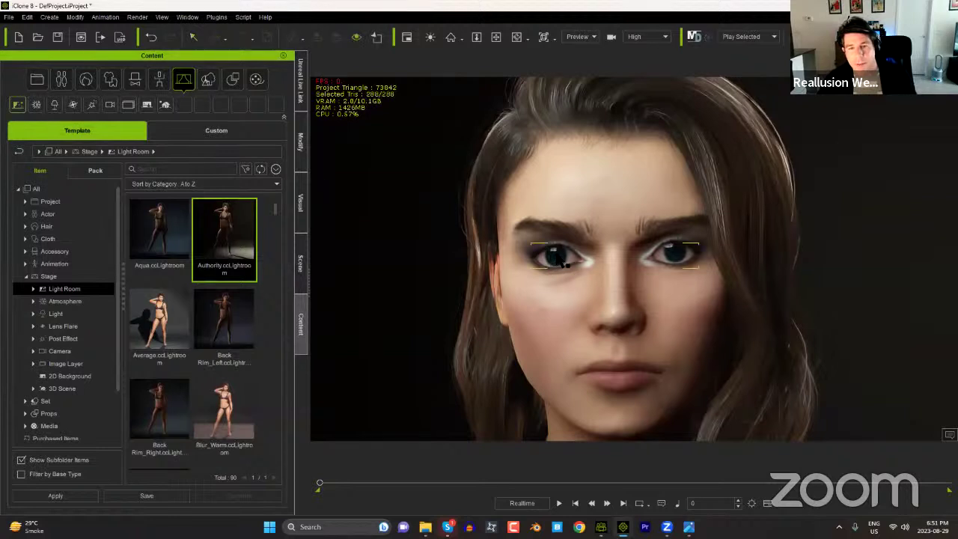
left_click(300, 142)
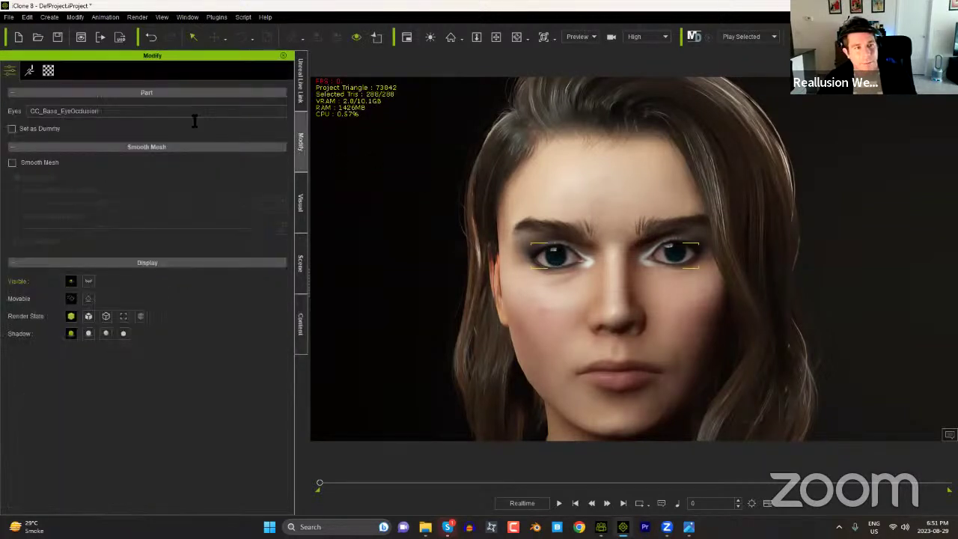
left_click(48, 72)
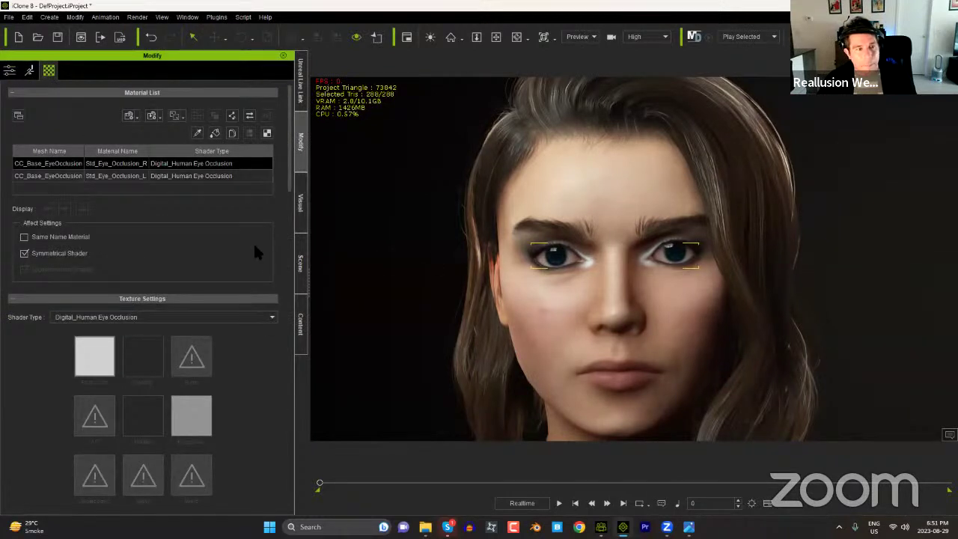
left_click_drag(289, 189, 288, 242)
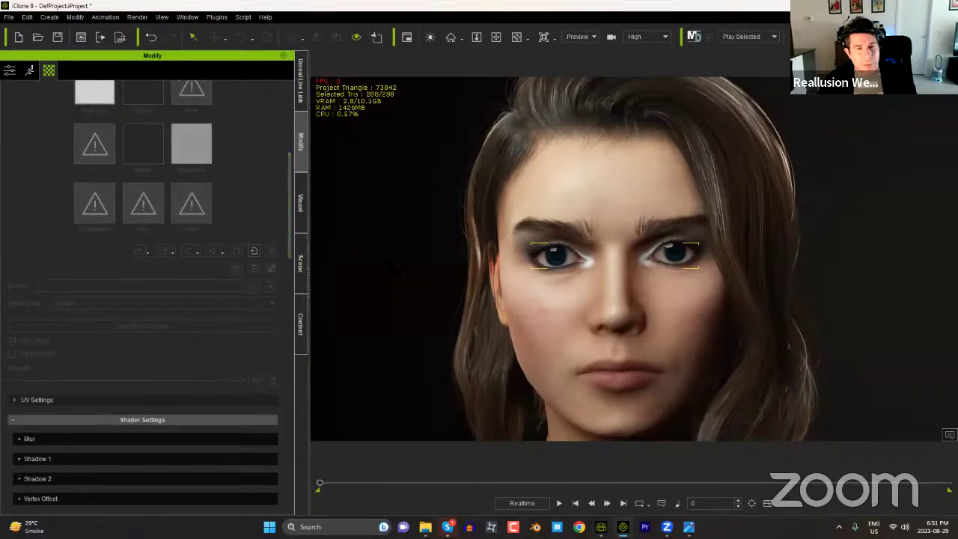
Step: Set Iris Color Brightness to 2.712 on Std_Cornea_R and Std_Cornea_L, and compare the eyes with the reference photo 08.jpg
left_click(591, 205)
left_click_drag(289, 235, 284, 163)
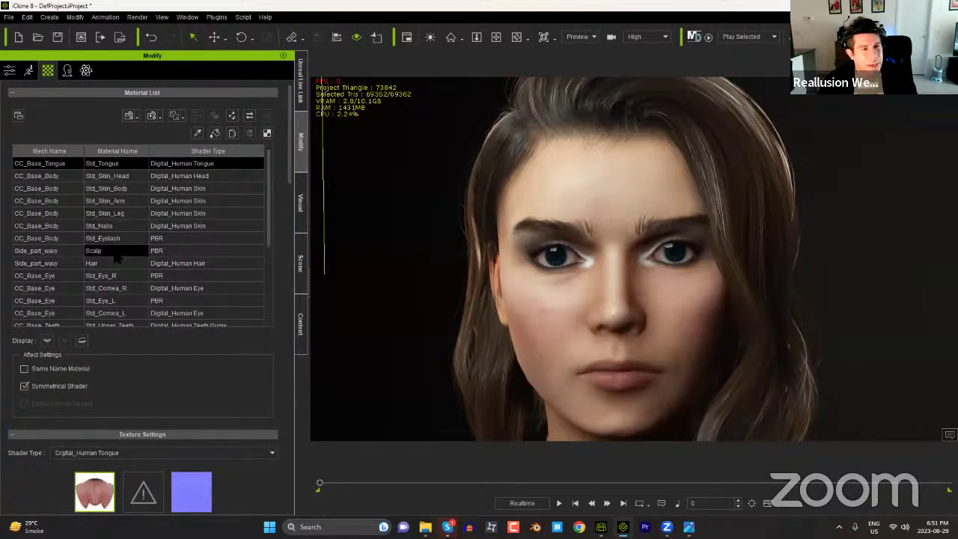
left_click(112, 289)
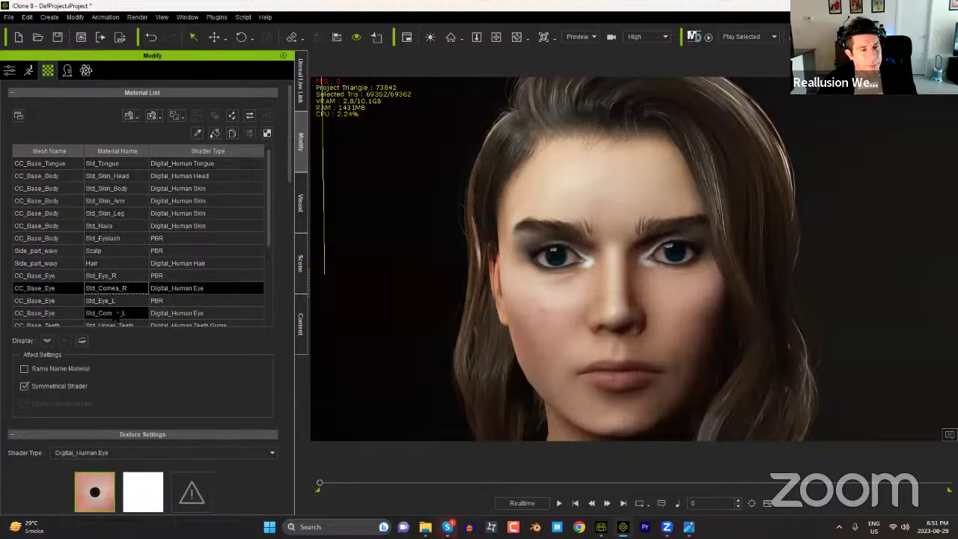
left_click(114, 313, "ctrl")
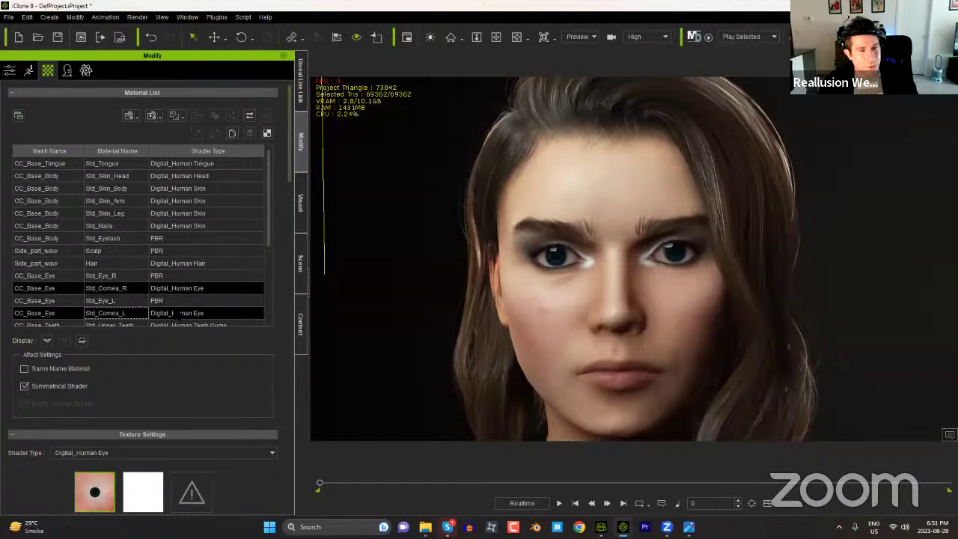
scroll(273, 276, "down", 5)
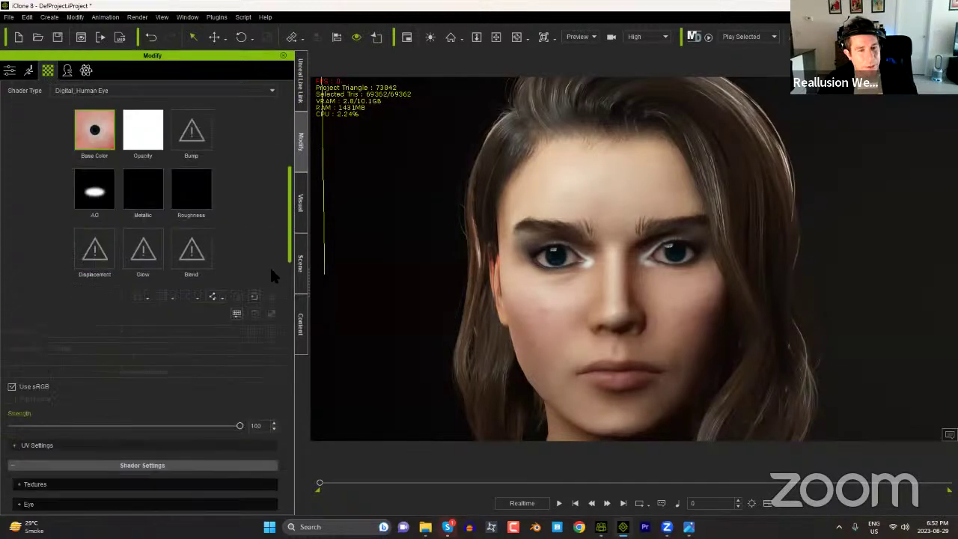
scroll(270, 314, "down", 6)
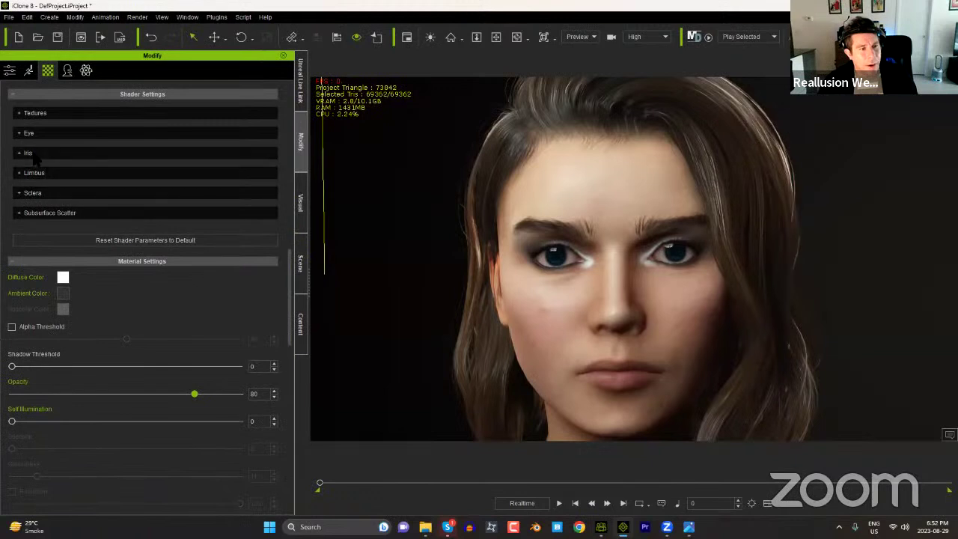
left_click(33, 154)
left_click(74, 275)
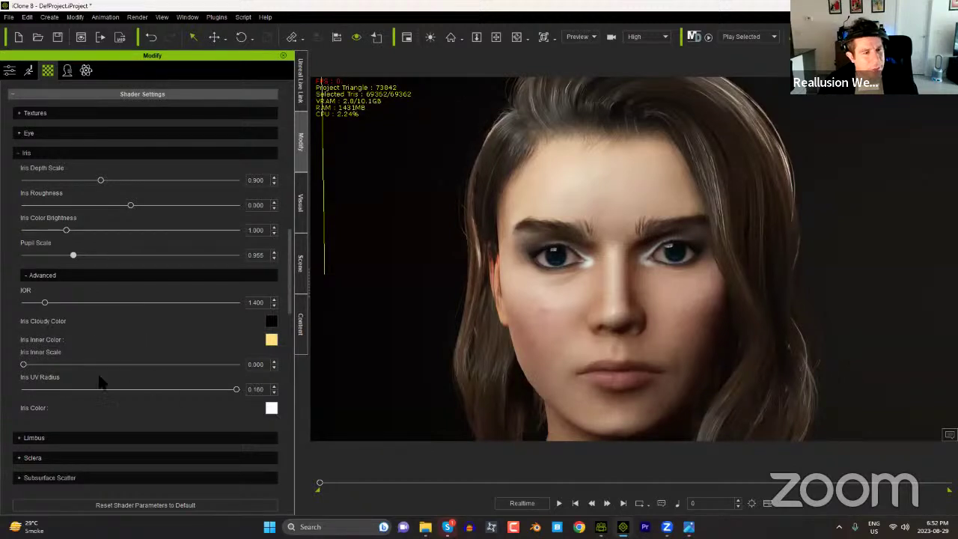
left_click(66, 232)
left_click_drag(91, 232, 139, 232)
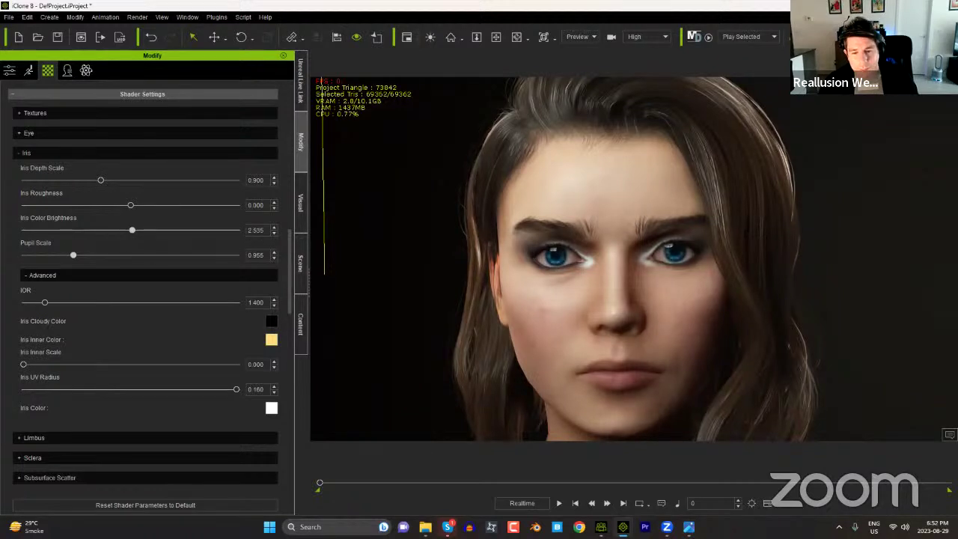
left_click(689, 527)
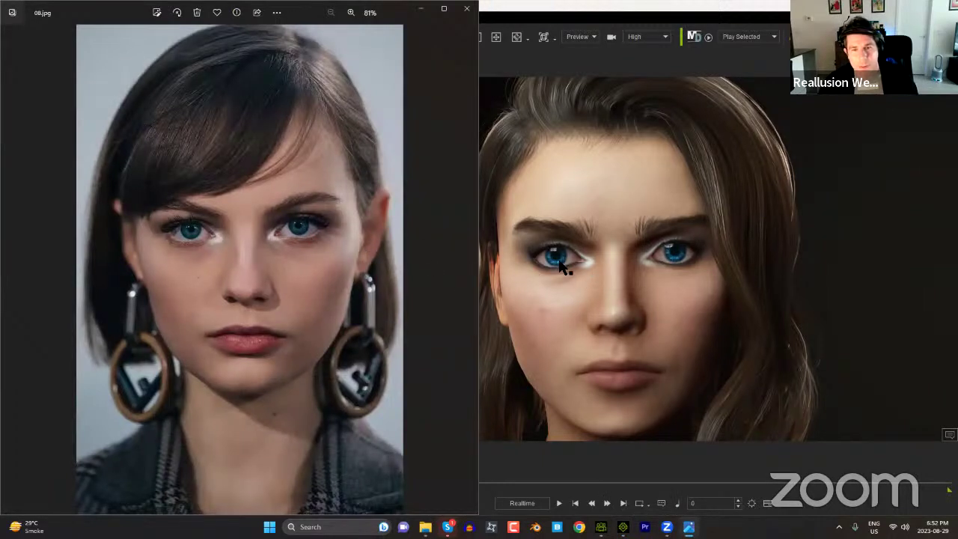
left_click(467, 8)
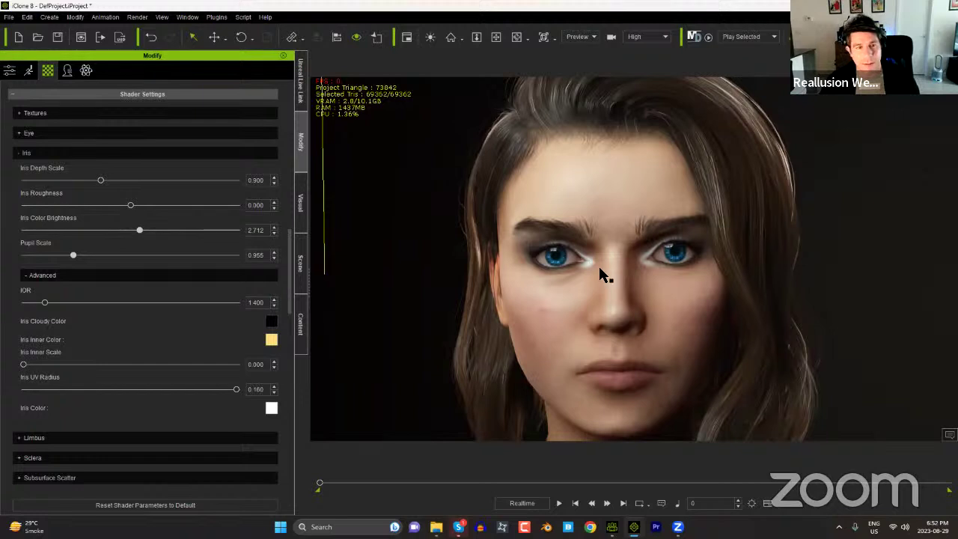
Step: Open the Motion LIVE plugin for the female character
left_click(216, 16)
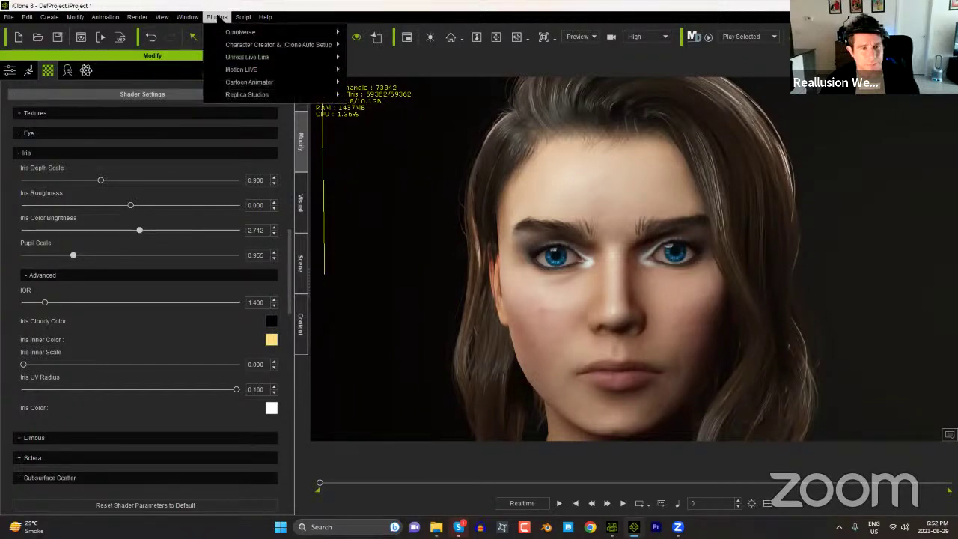
left_click(231, 4)
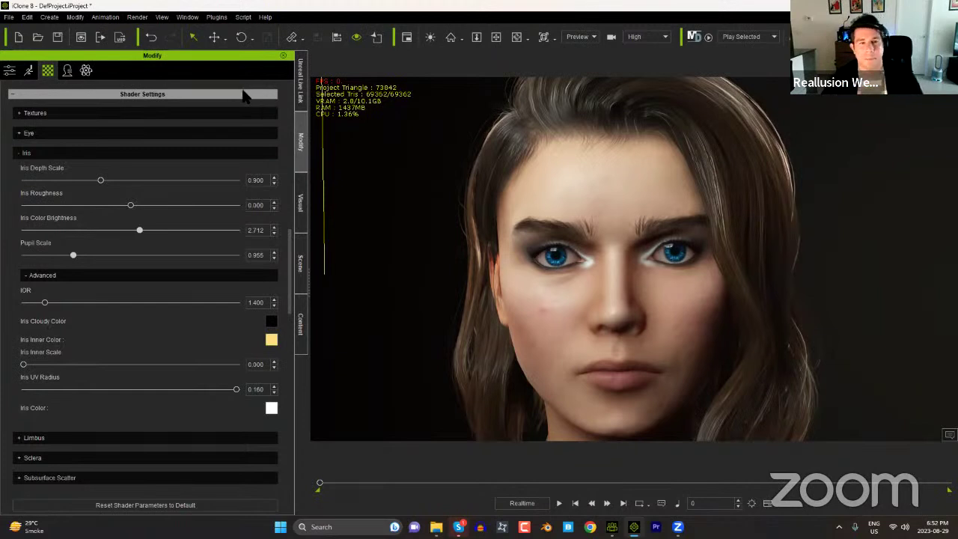
left_click(217, 16)
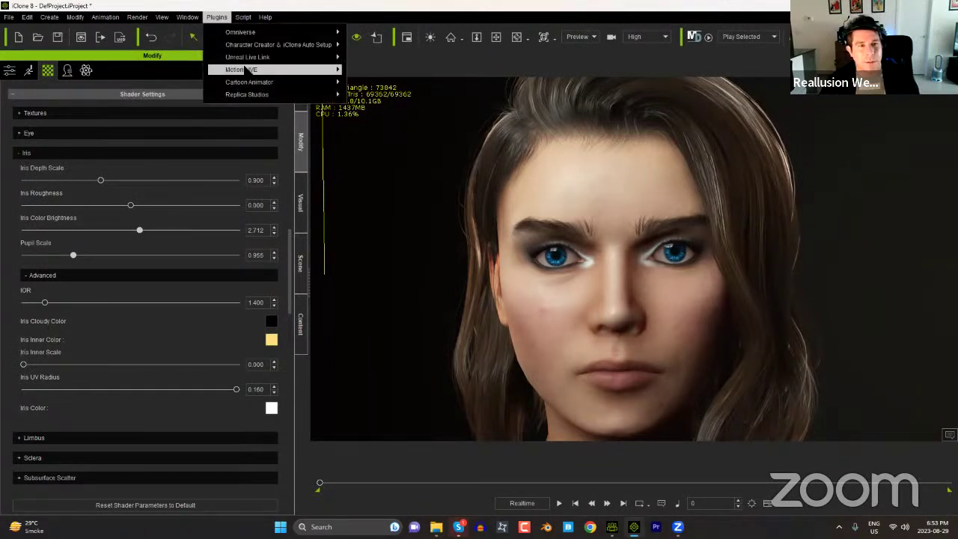
mouse_move(246, 69)
left_click(401, 71)
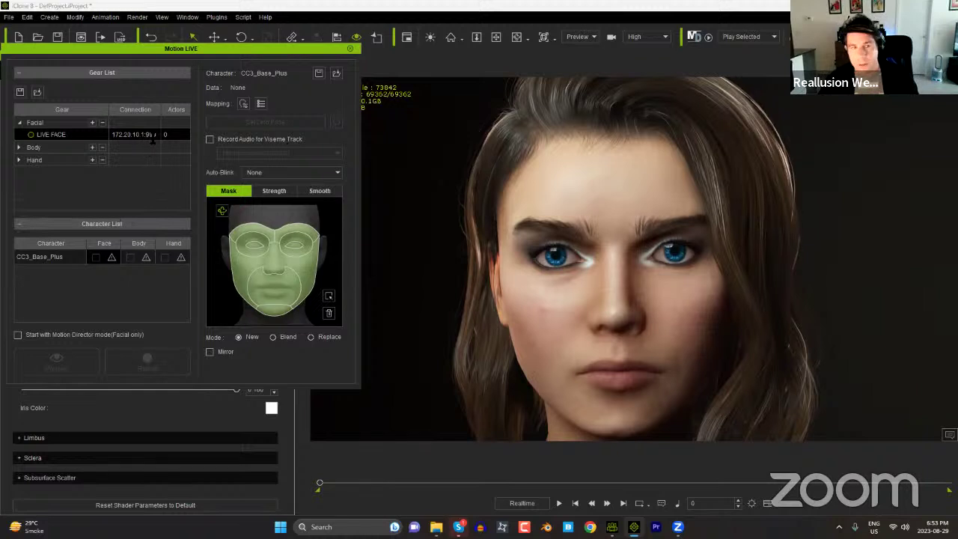
Step: Set the facial LIVE FACE gear's connection address to 192.168.1.71 and connect it
left_click_drag(148, 134, 78, 144)
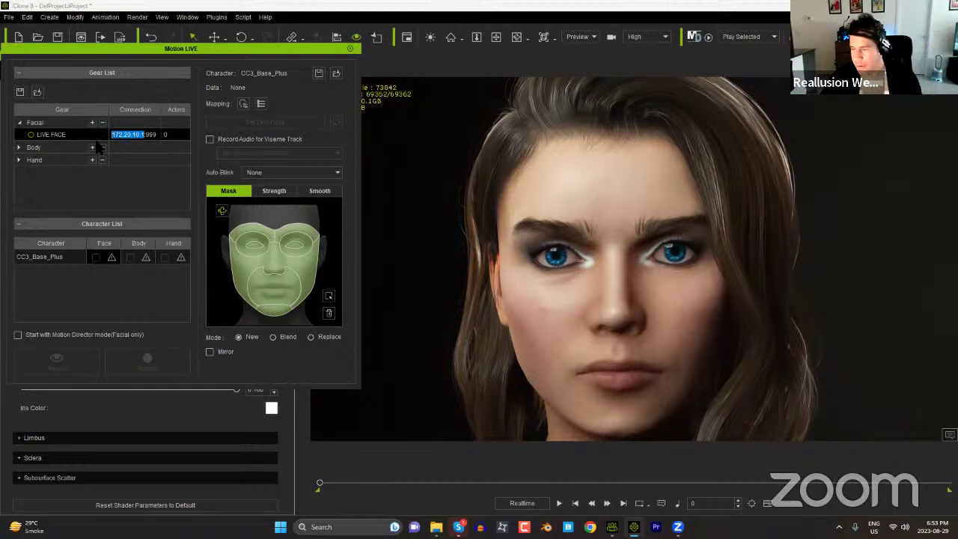
type("192")
type(".168")
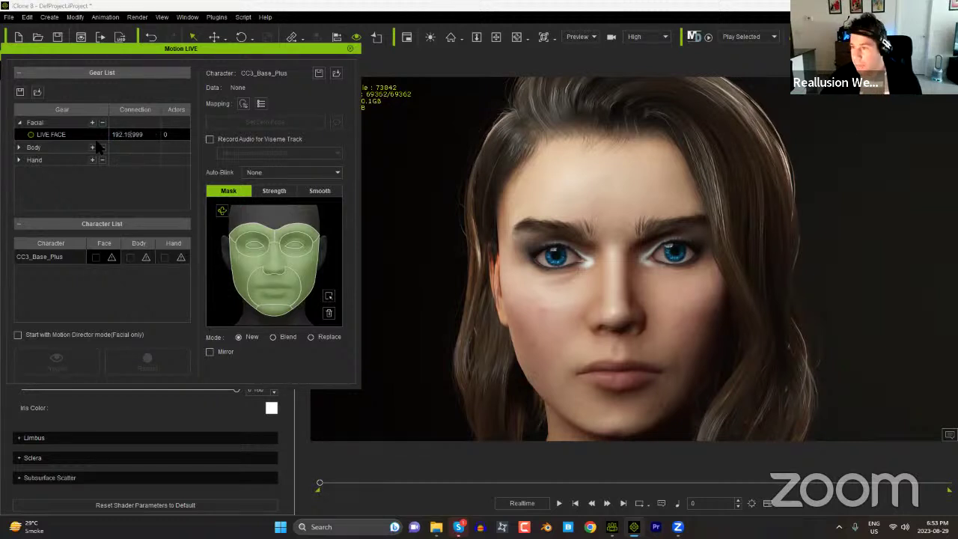
type(".1.71")
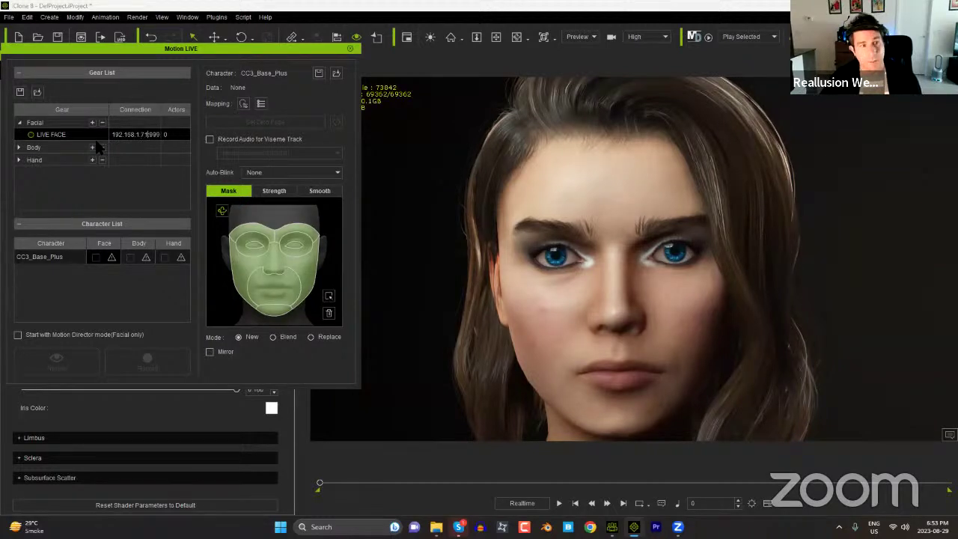
left_click(31, 135)
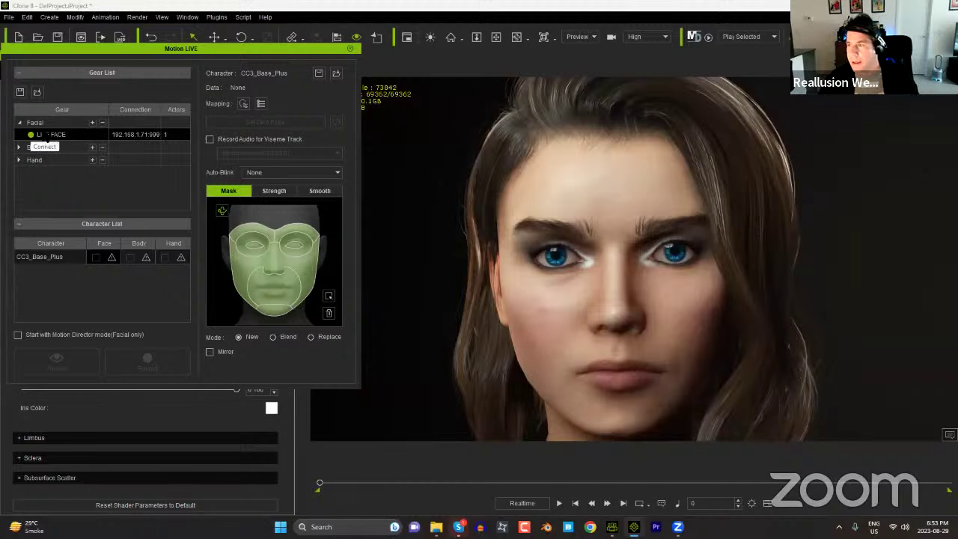
Step: Assign the LIVE FACE gear to the face of CC3_Base_Plus and preview the live facial capture in Motion LIVE
left_click(109, 259)
left_click(136, 265)
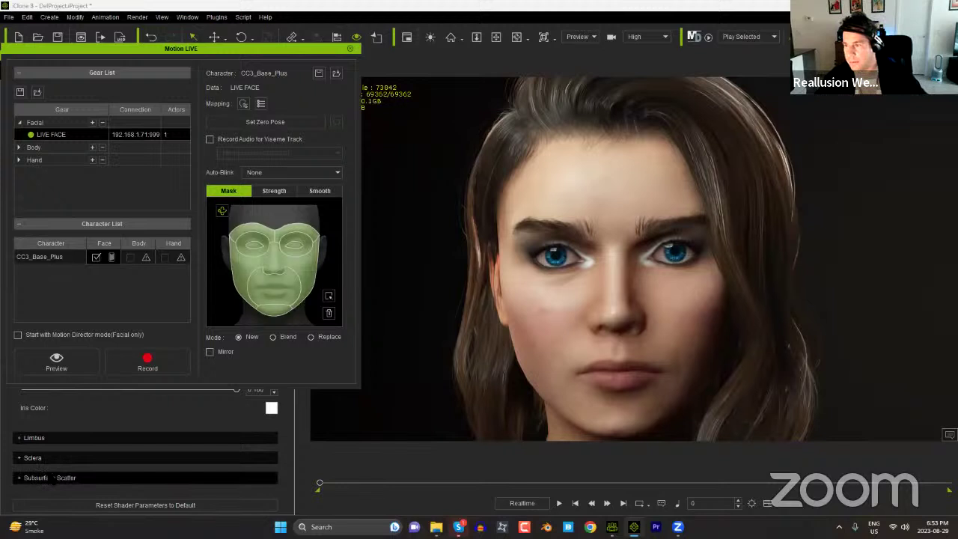
left_click(75, 365)
key("space")
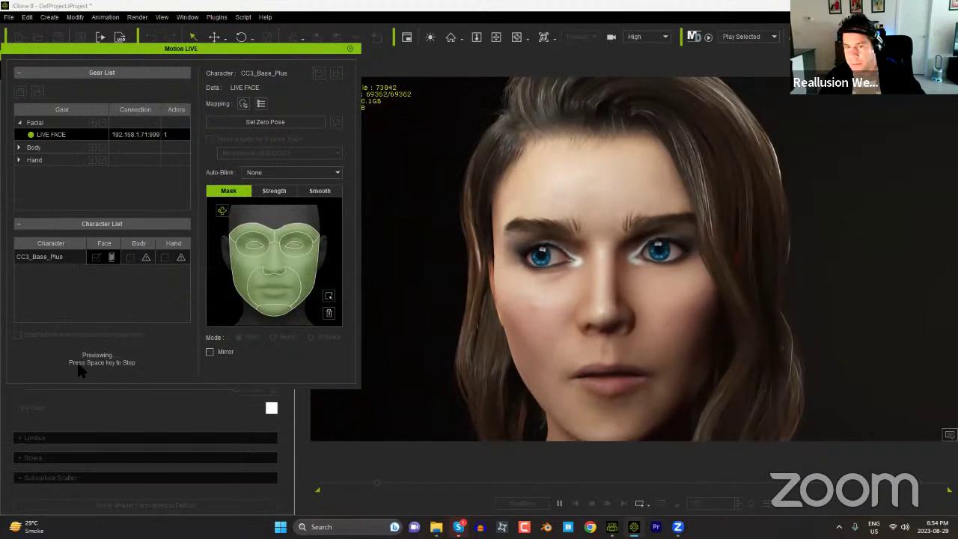
key("space")
left_click(349, 49)
left_click(443, 295)
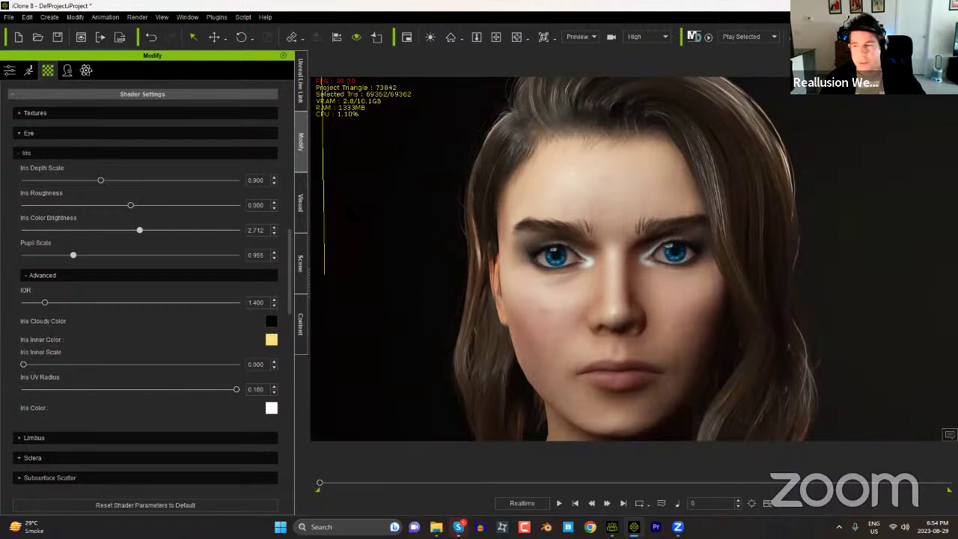
Step: Create a facial script with AccuLips for the character and load the Freakish audio file from the Temp folder
left_click(29, 72)
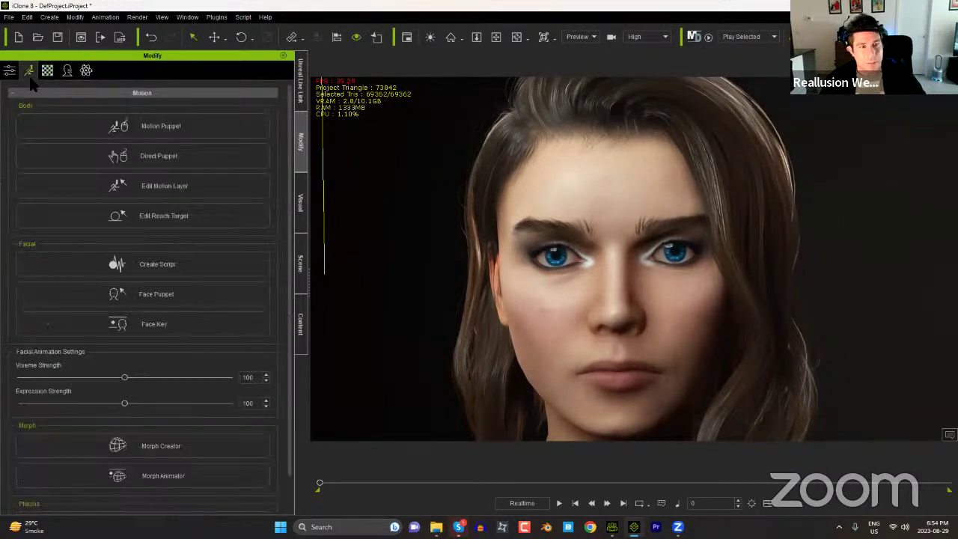
left_click(163, 258)
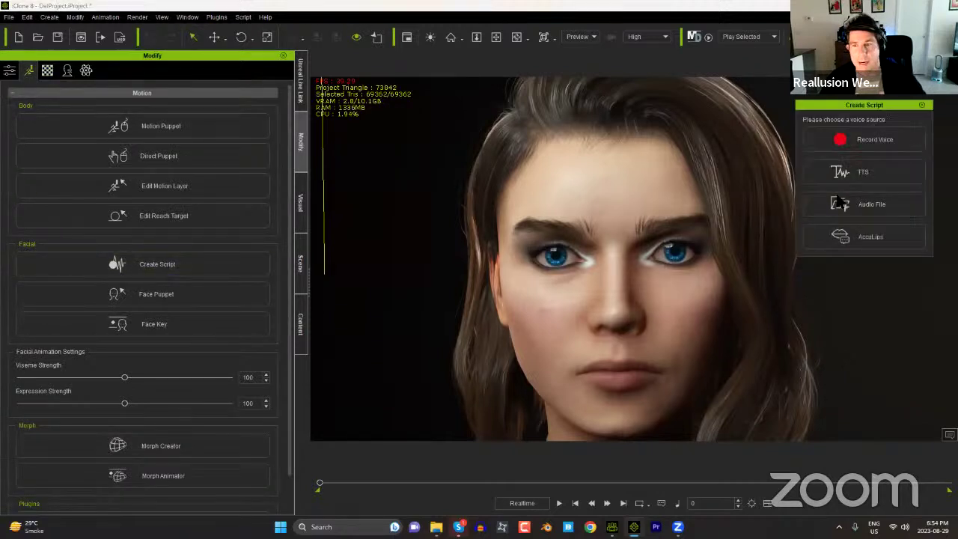
left_click(882, 247)
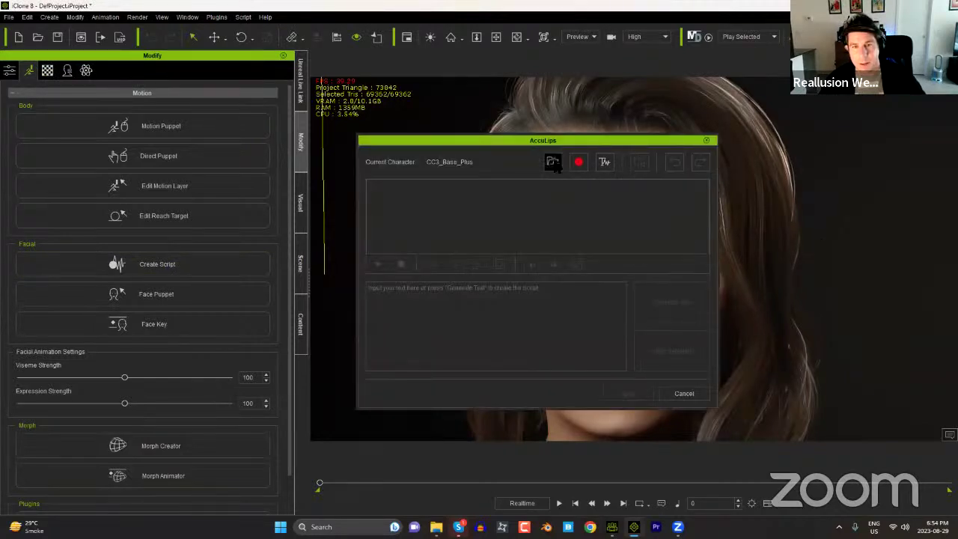
left_click(552, 163)
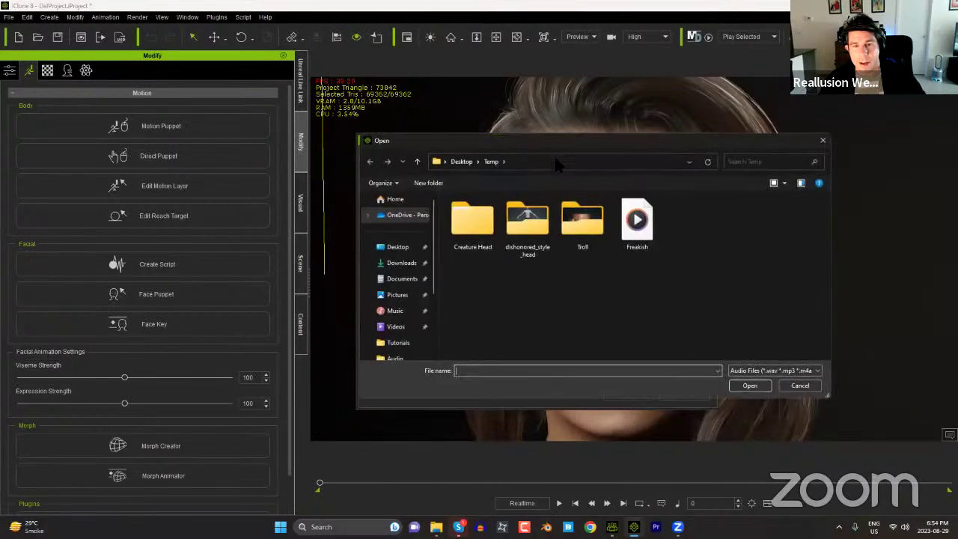
left_click(632, 219)
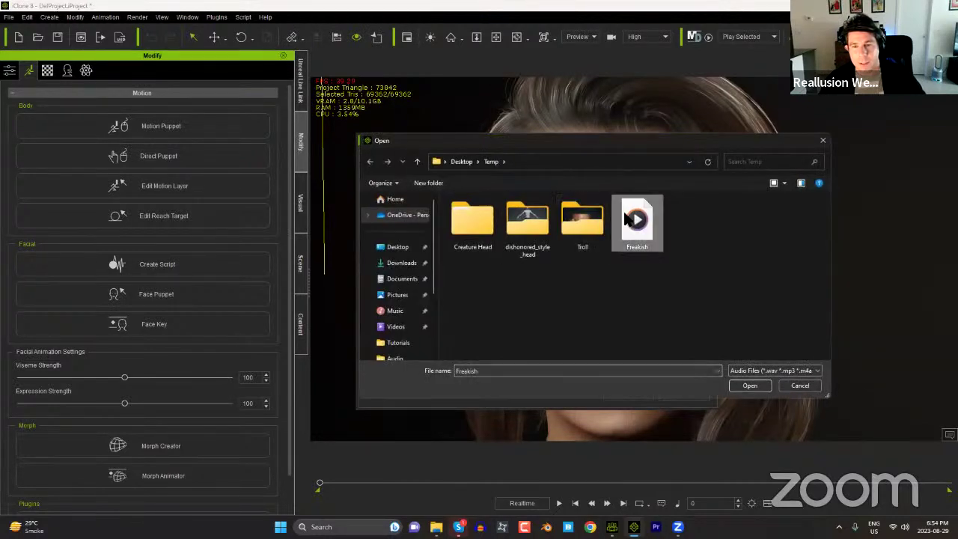
left_click(754, 387)
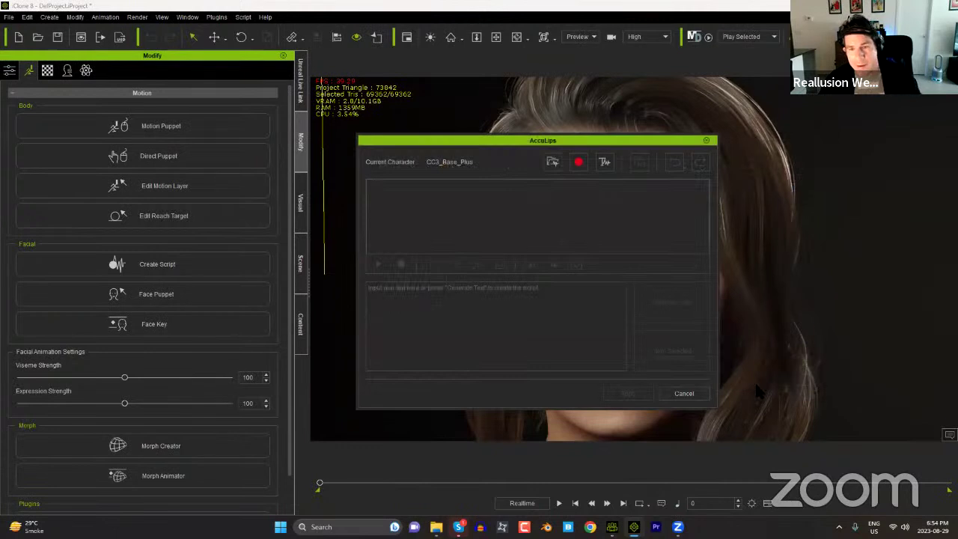
Step: Generate the script text from the Freakish audio and listen to the recording to check the words
left_click(377, 263)
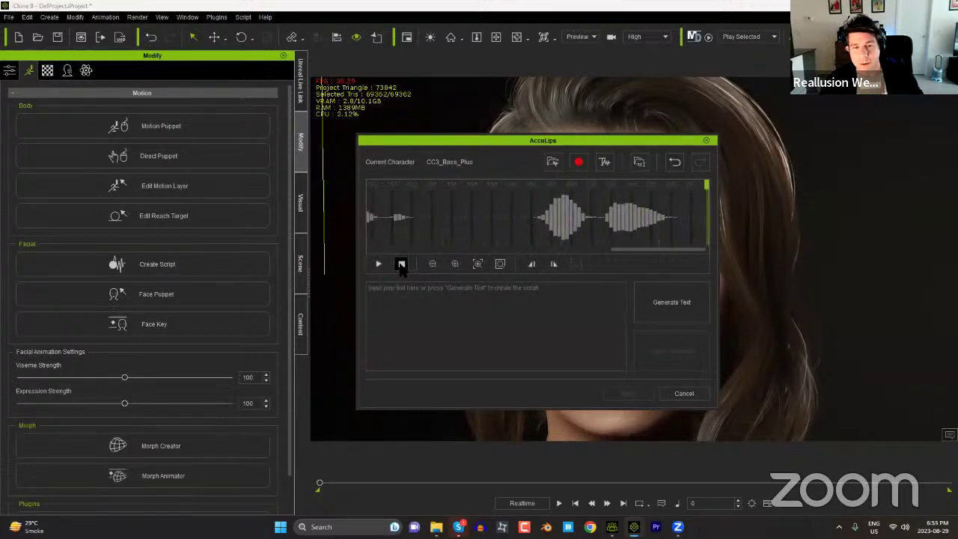
left_click(401, 263)
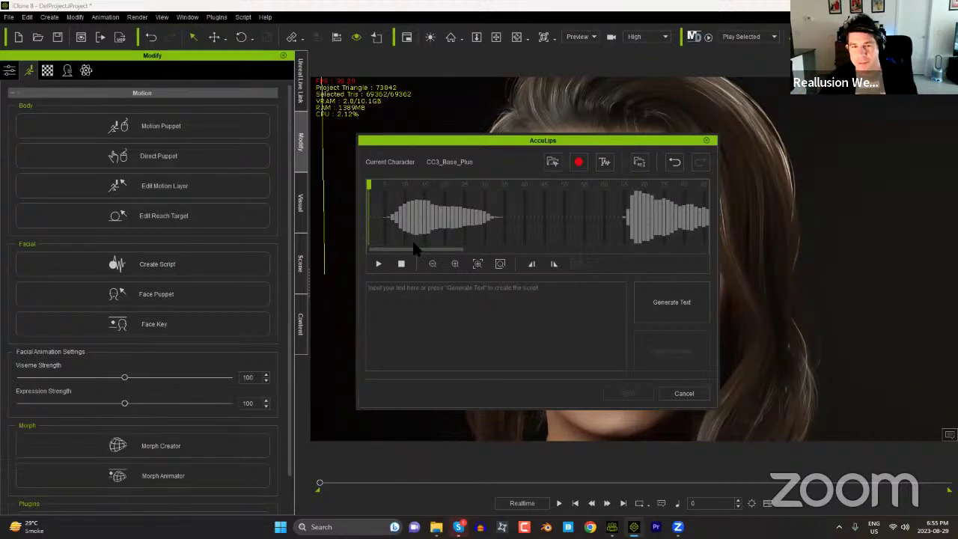
left_click(663, 304)
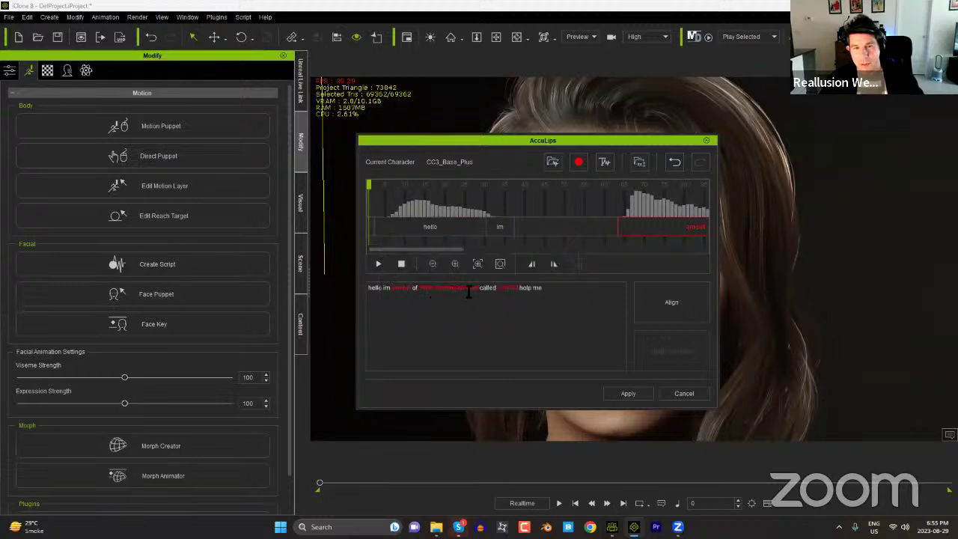
left_click(378, 263)
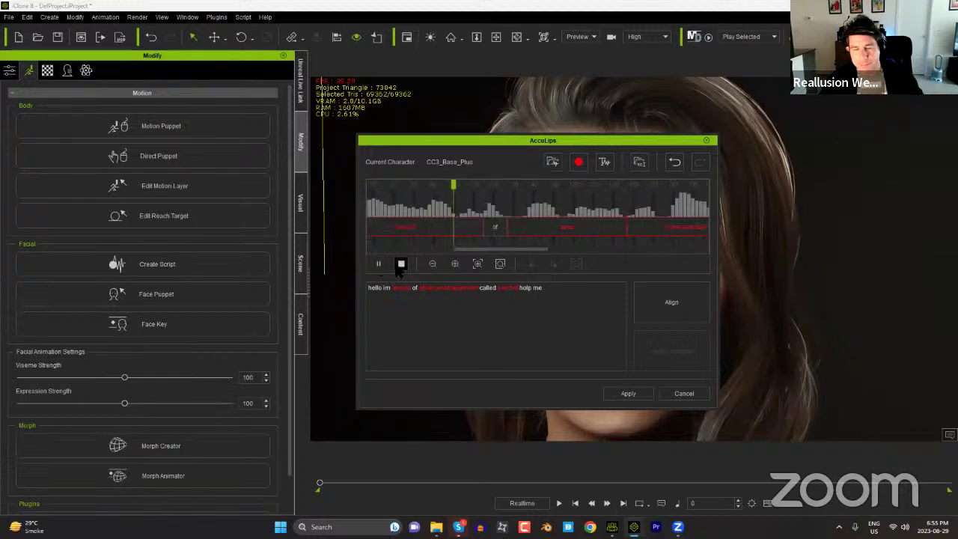
left_click(401, 264)
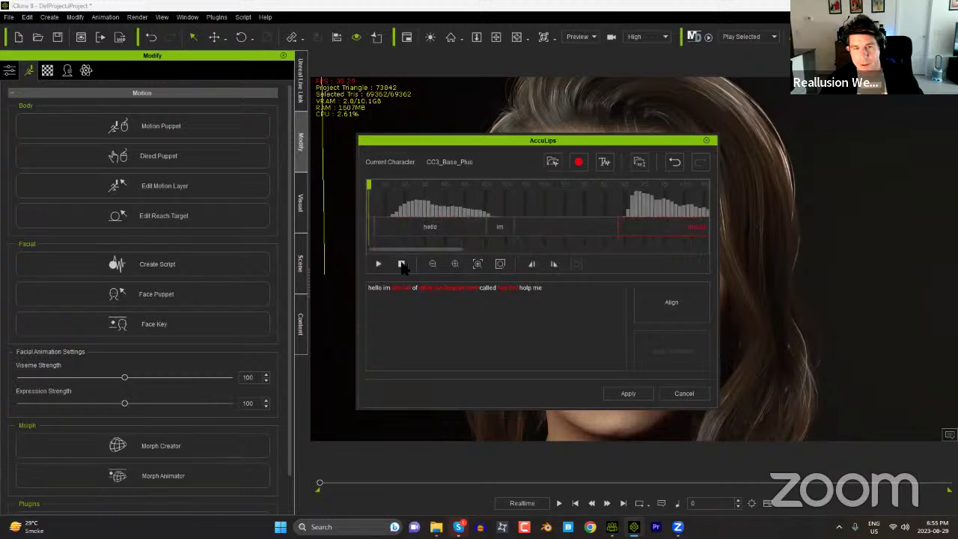
Step: Replace the script with "hello i'm the result of a freakish experiment called headshot. help me" and align it to the audio
key("ctrl+a")
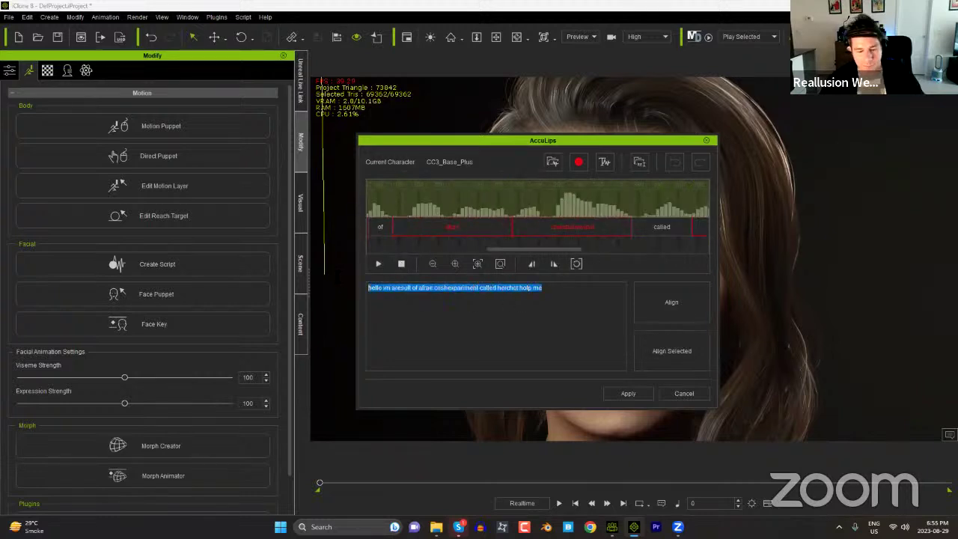
type("hello")
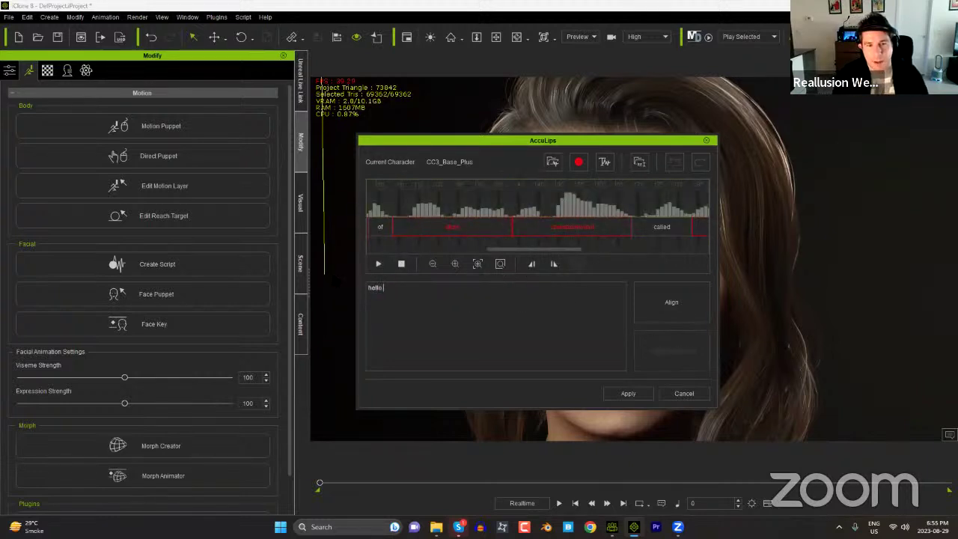
type(" I'm the result of a freakish exper")
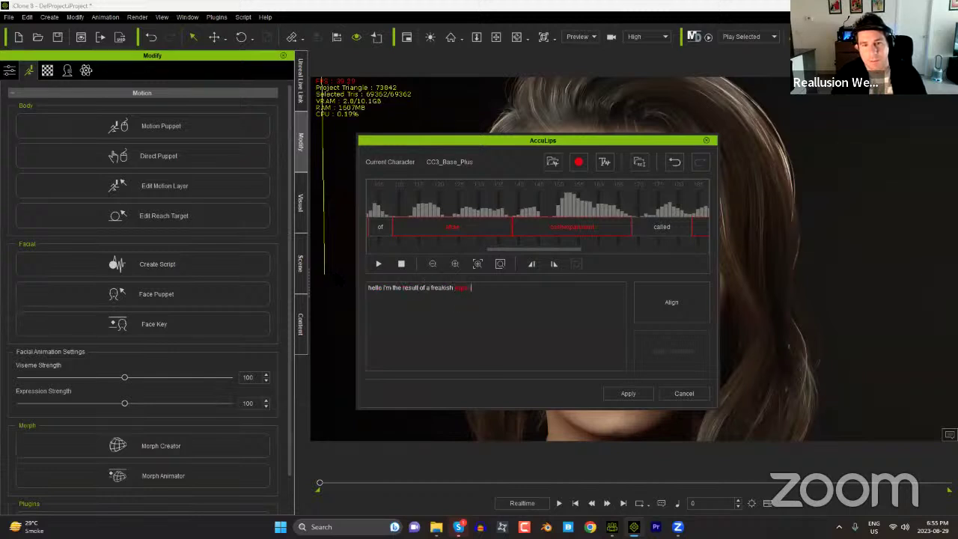
type("iment called headshot ")
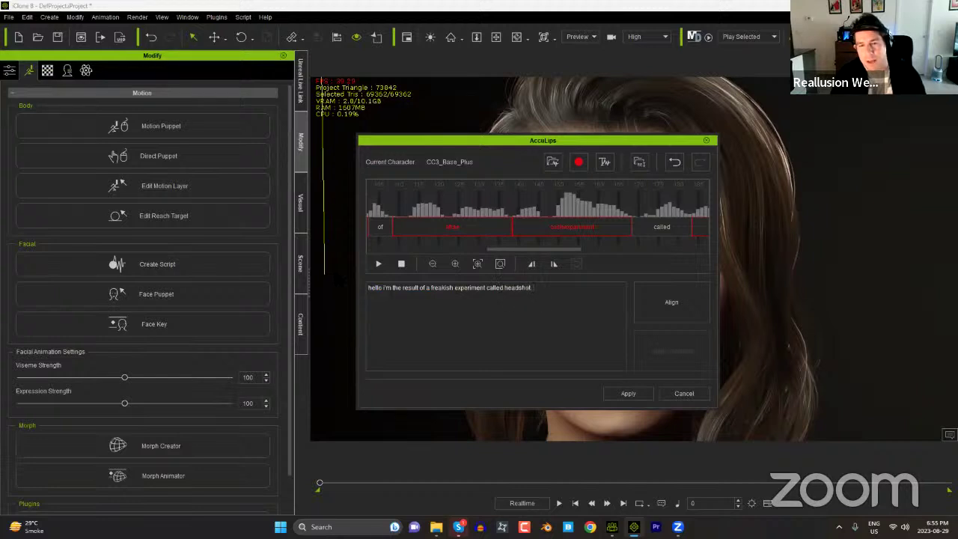
type(" help me")
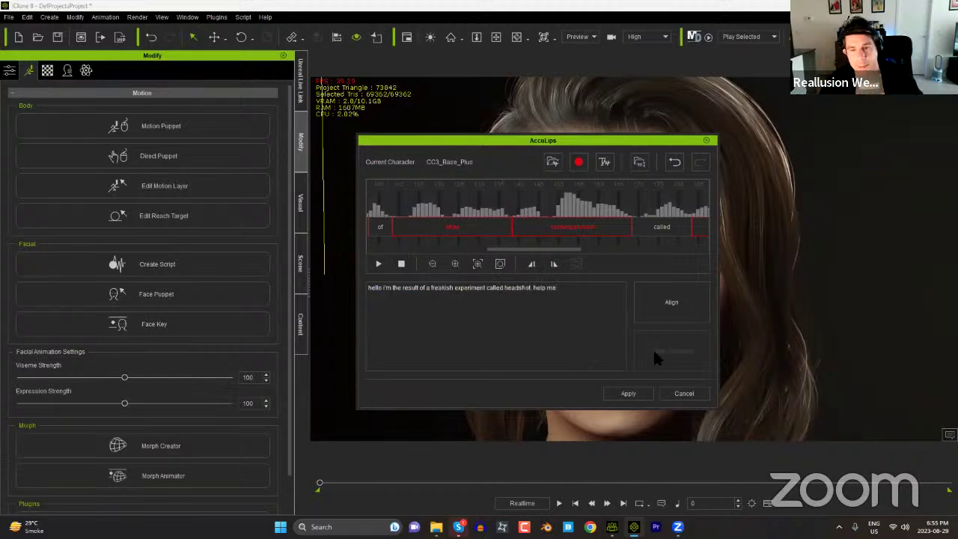
left_click(668, 307)
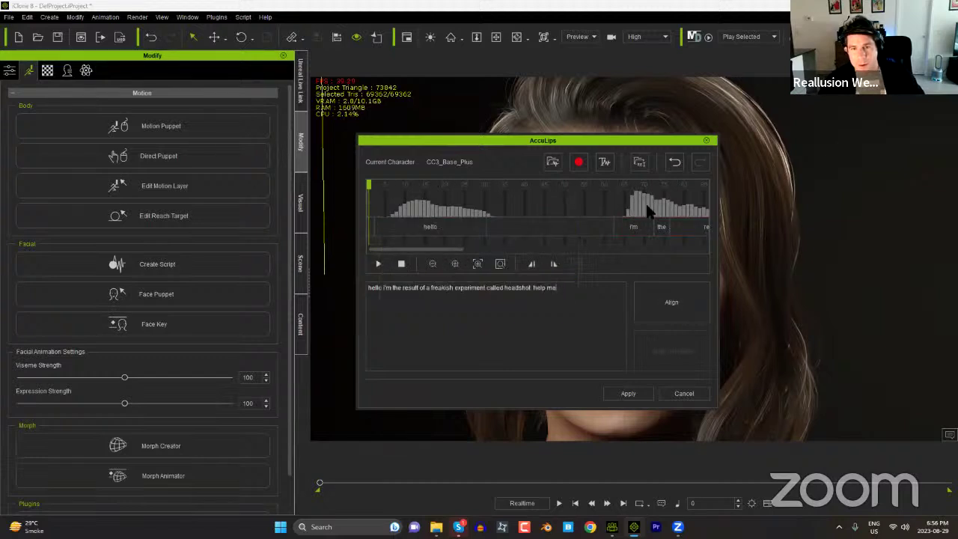
Step: Check the aligned words against the audio, then apply the lip-sync to the character and play the talking animation
left_click(431, 264)
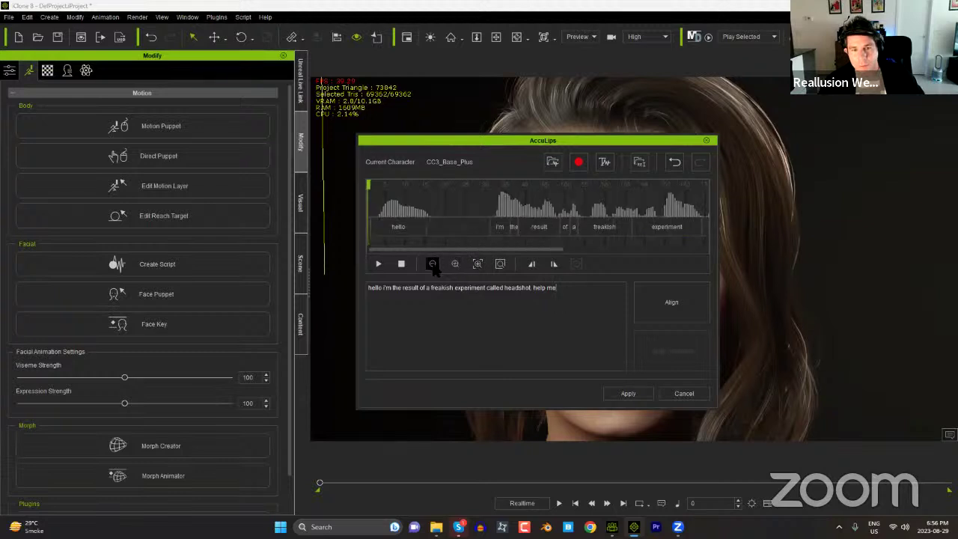
left_click(432, 263)
left_click(377, 263)
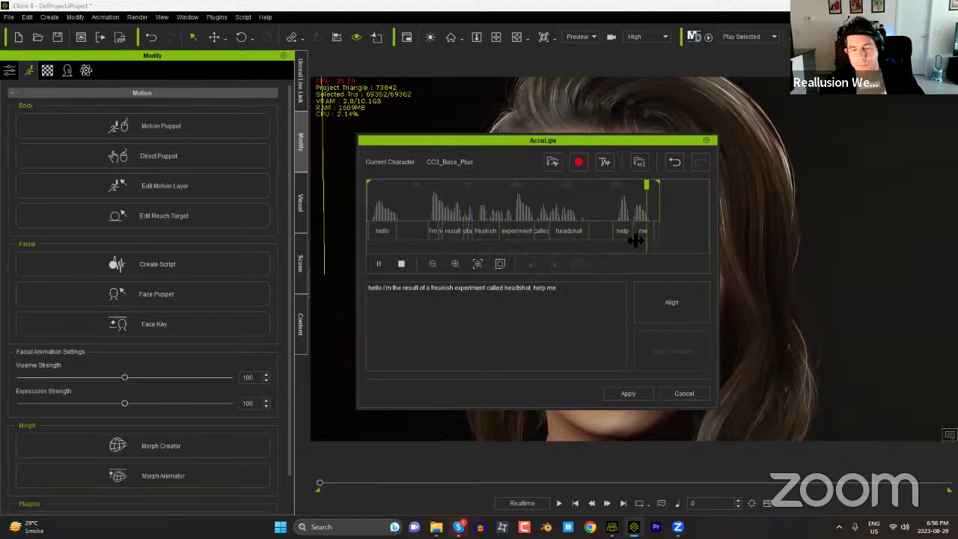
left_click(627, 393)
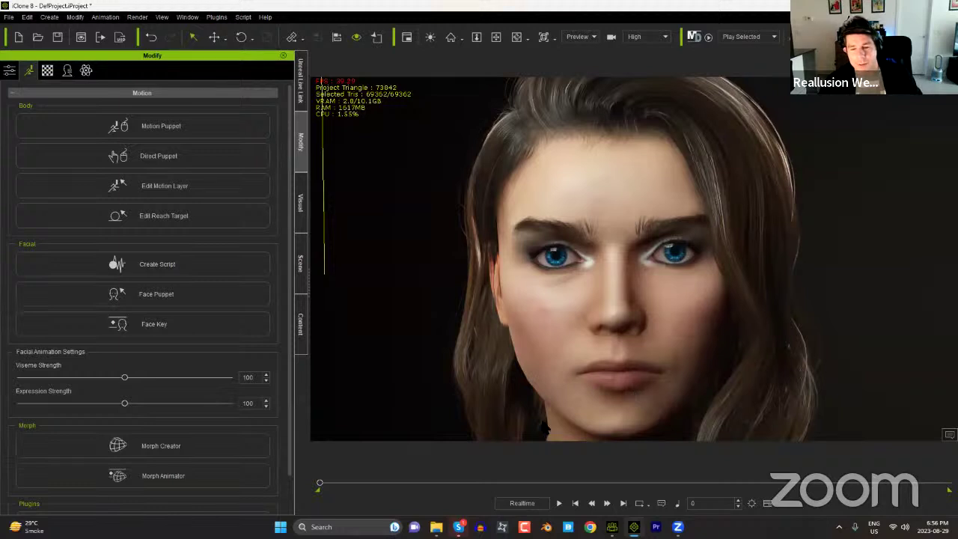
left_click(560, 502)
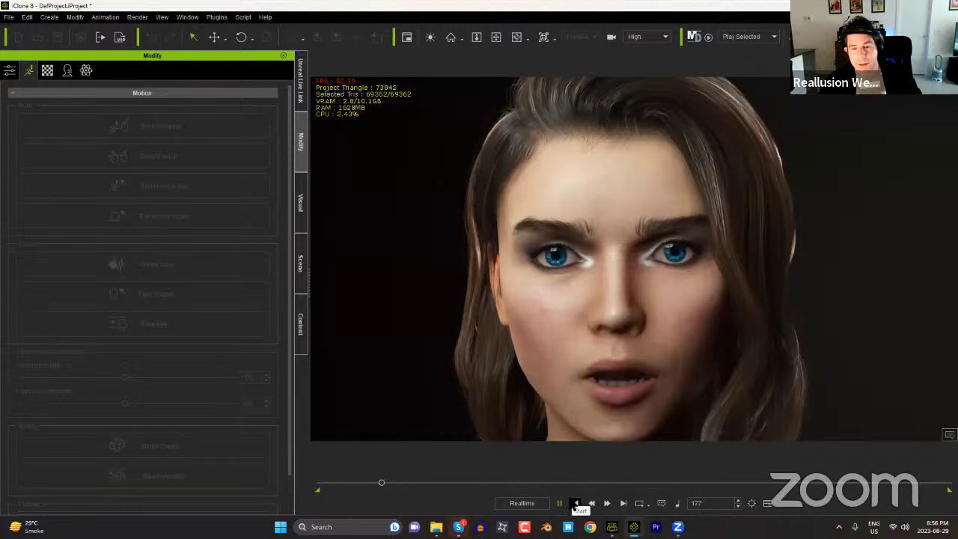
left_click(560, 502)
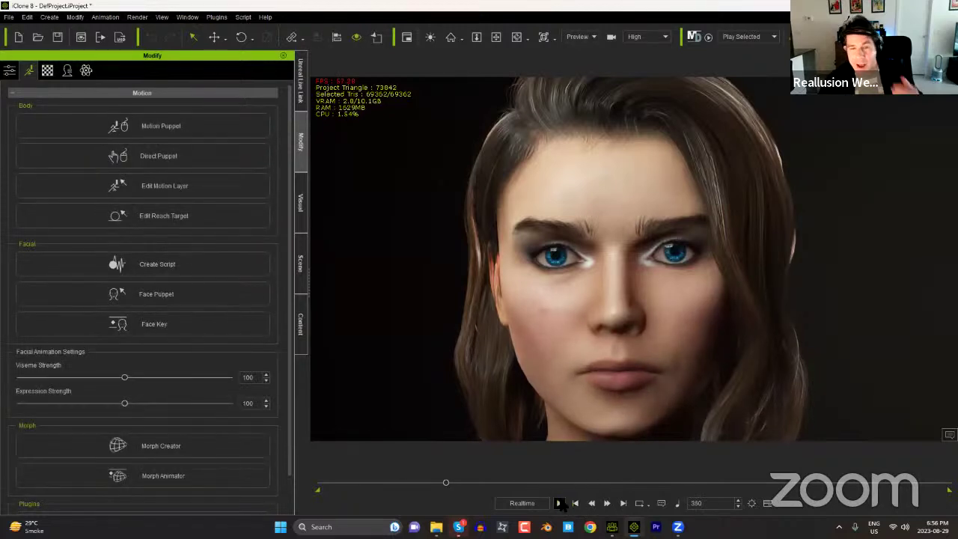
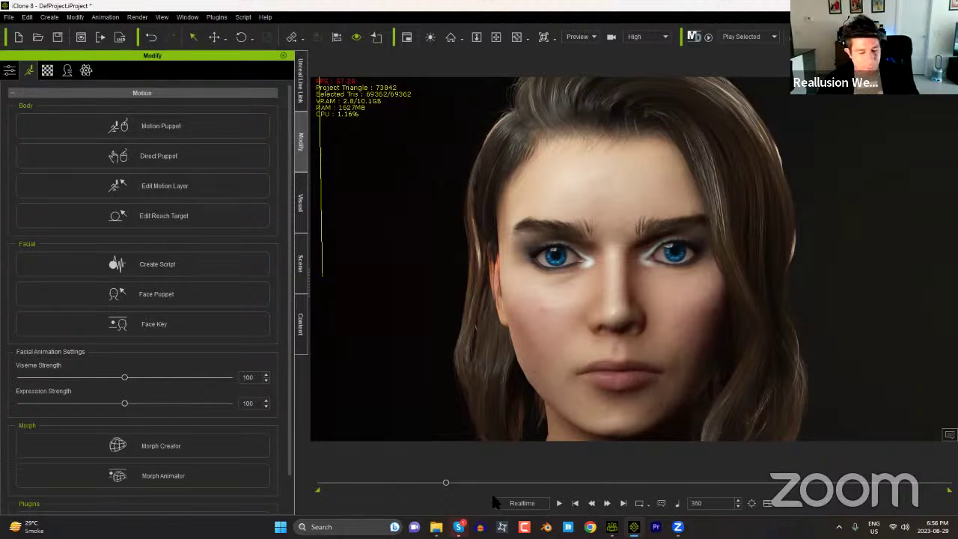
Step: Open the Timeline, show the character's full Viseme track with its Voice and Lips keys, and replay the lip-sync
key("F3")
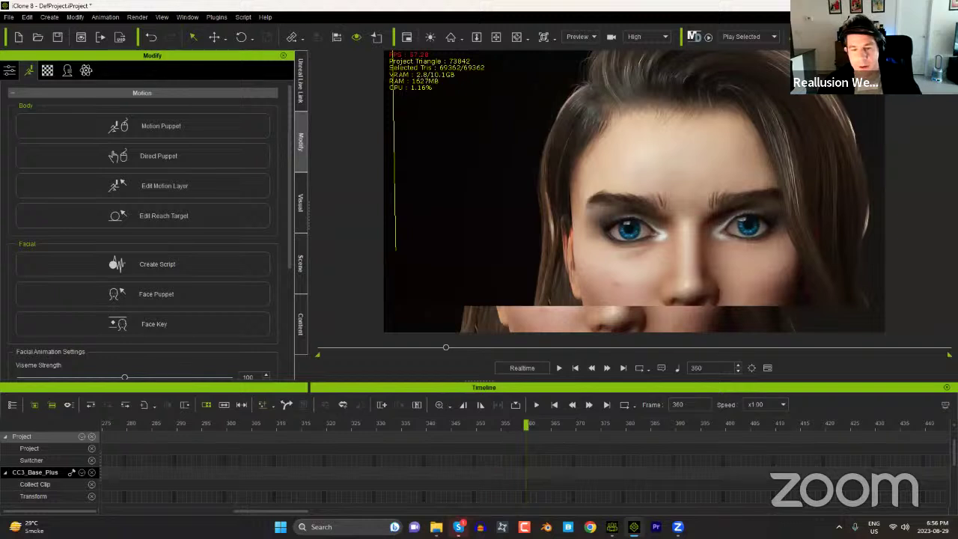
scroll(428, 463, "down", 5)
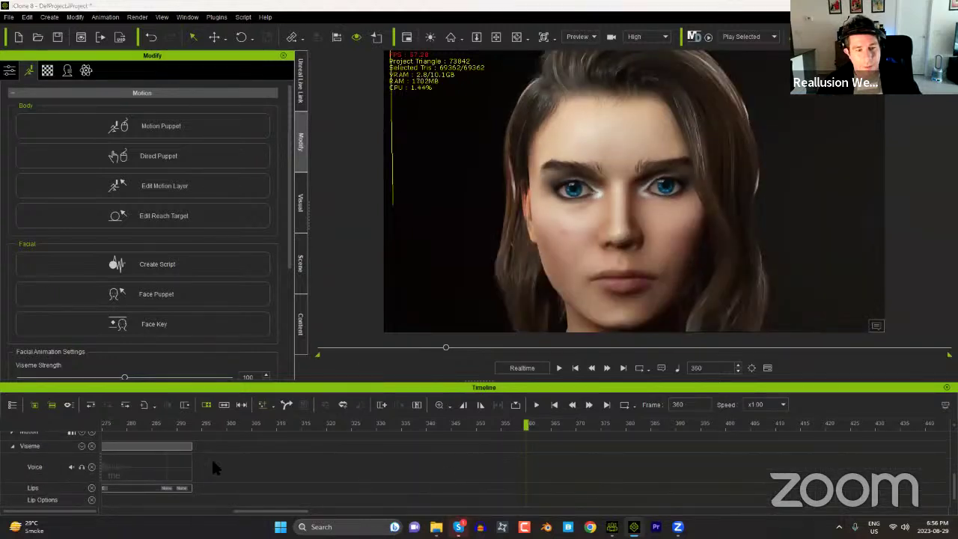
left_click_drag(137, 423, 88, 422)
scroll(184, 460, "down", 1, "ctrl")
scroll(193, 460, "up", 3)
scroll(193, 464, "down", 3)
left_click_drag(280, 511, 150, 511)
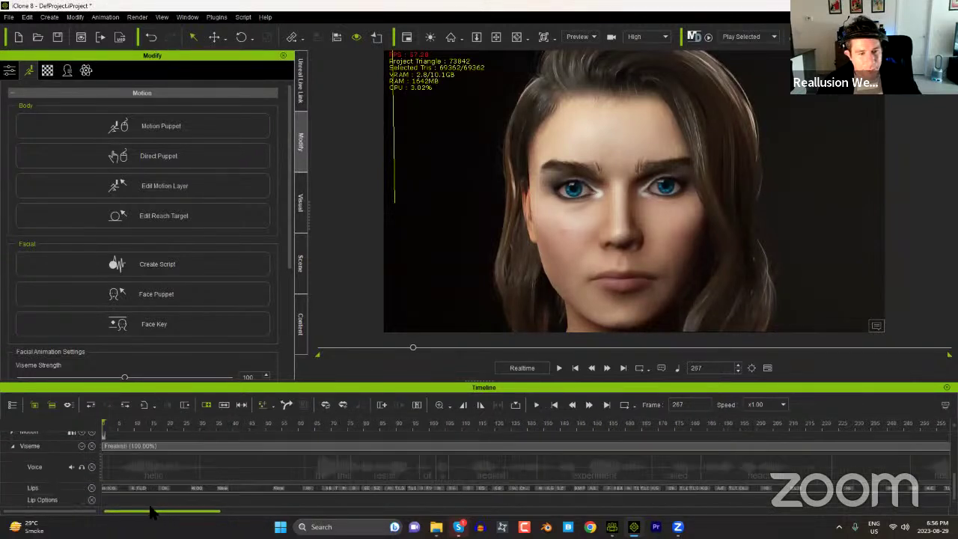
scroll(163, 496, "down", 2, "ctrl")
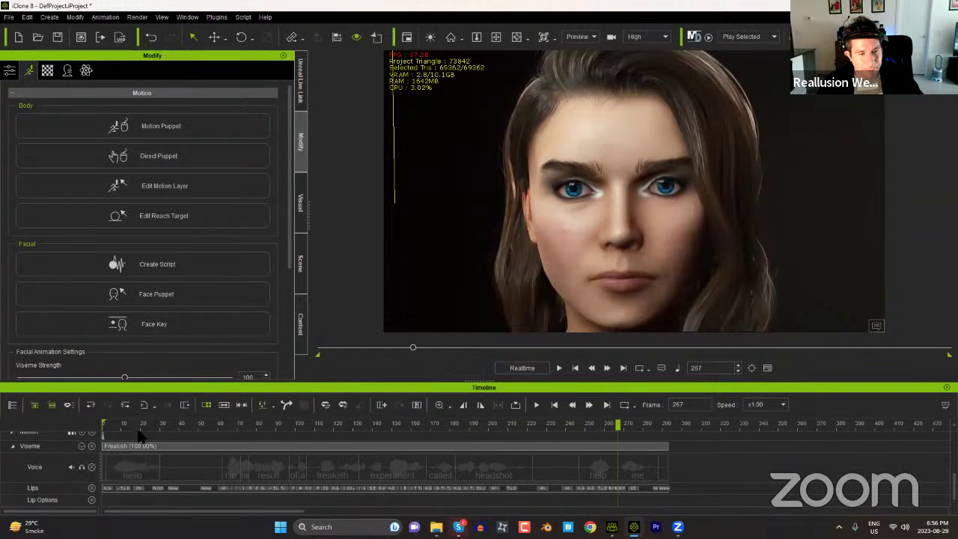
left_click_drag(107, 425, 84, 424)
left_click(558, 367)
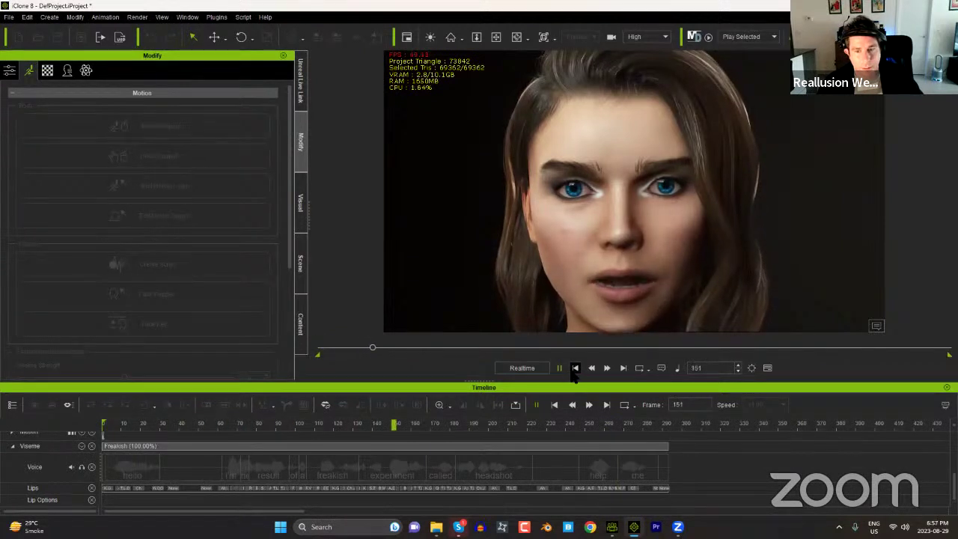
left_click(574, 368)
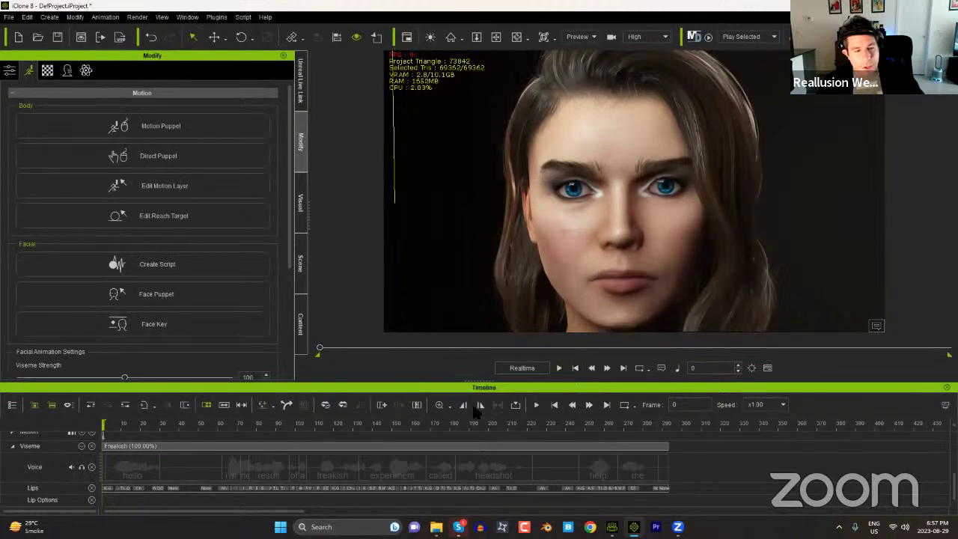
Step: Set the talking style of the Freakish viseme clip to the Type_Enunciating preset
left_click(194, 449)
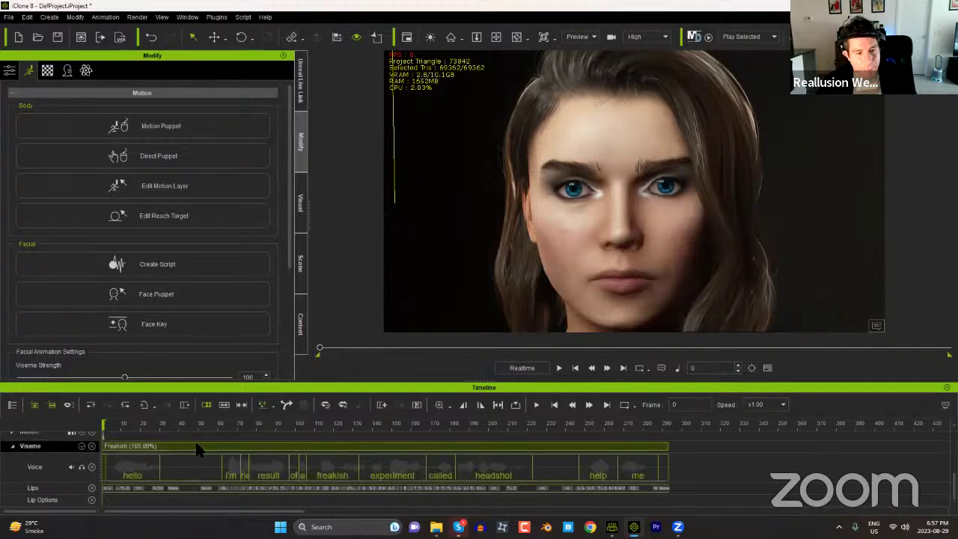
right_click(197, 449)
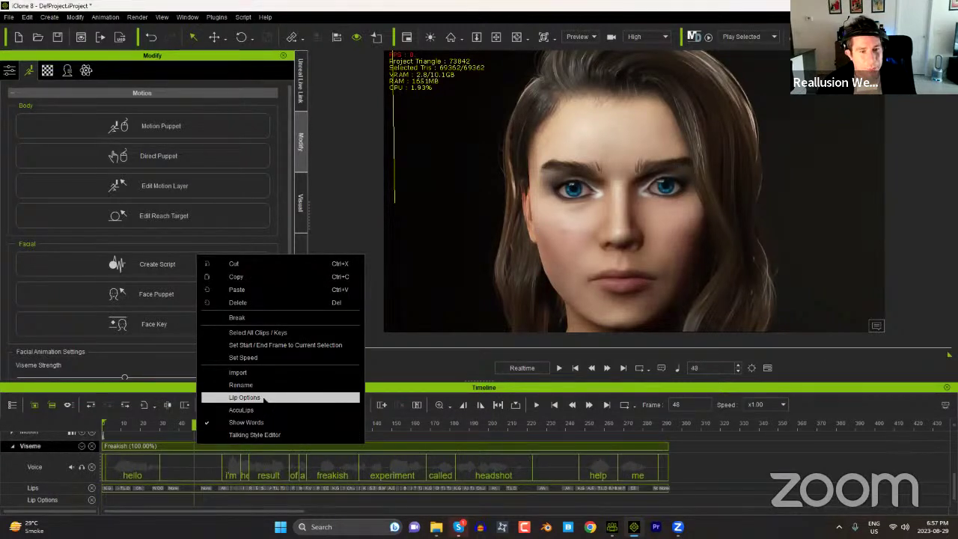
left_click(258, 435)
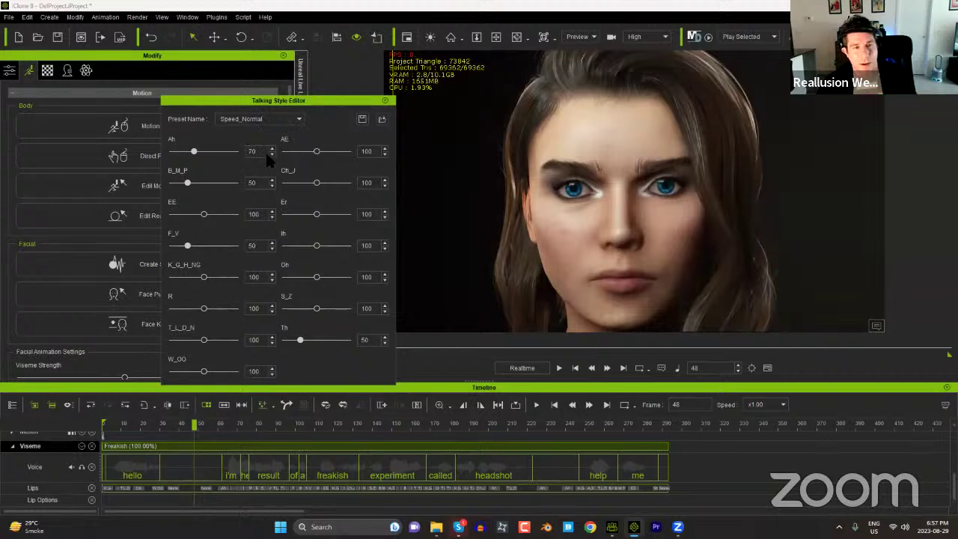
left_click(299, 120)
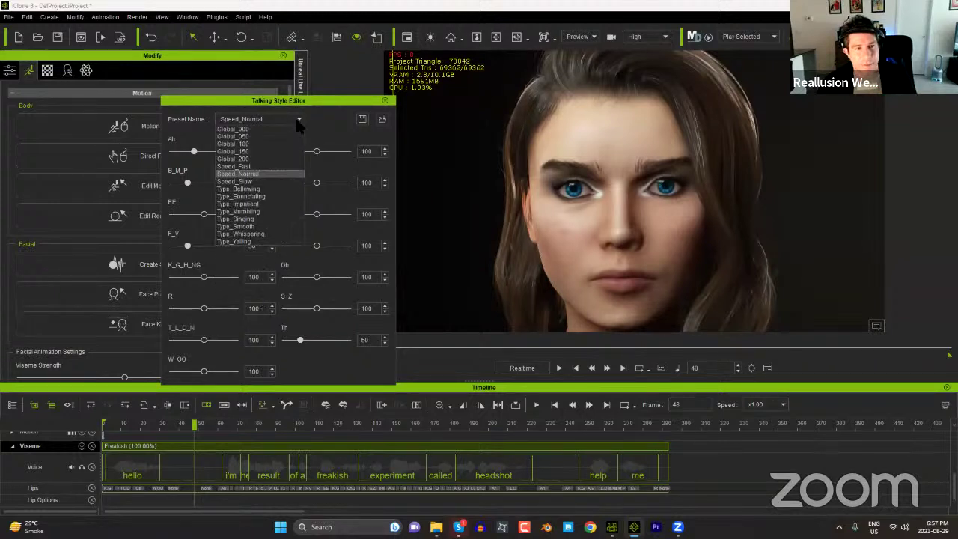
left_click(253, 199)
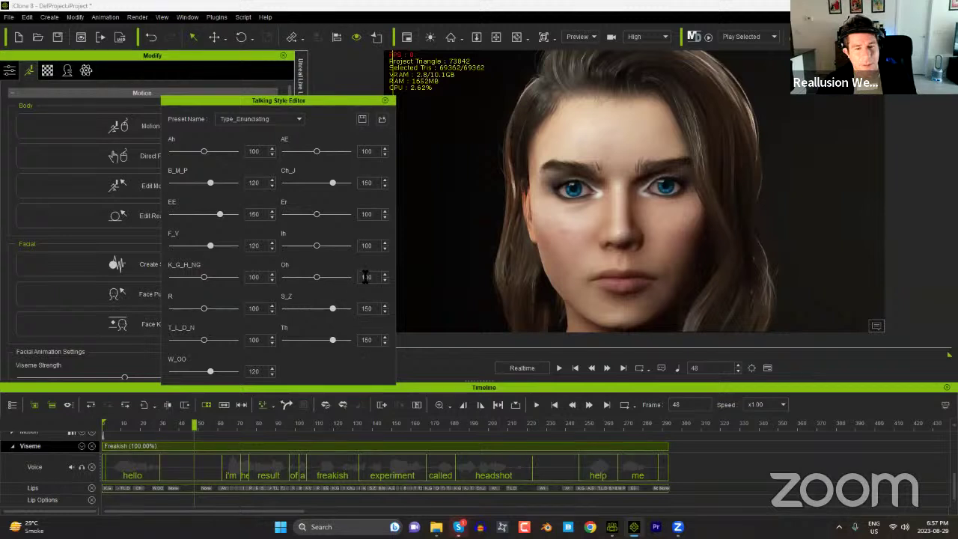
left_click(386, 101)
Step: Play the lip-sync from the beginning to check the enunciating style, and return to frame 0
left_click(109, 425)
key("space")
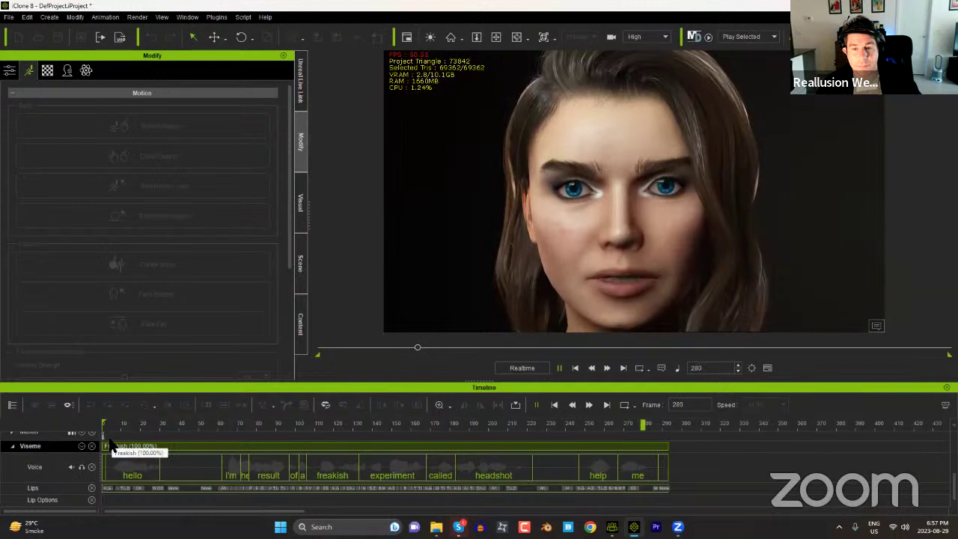
key("space")
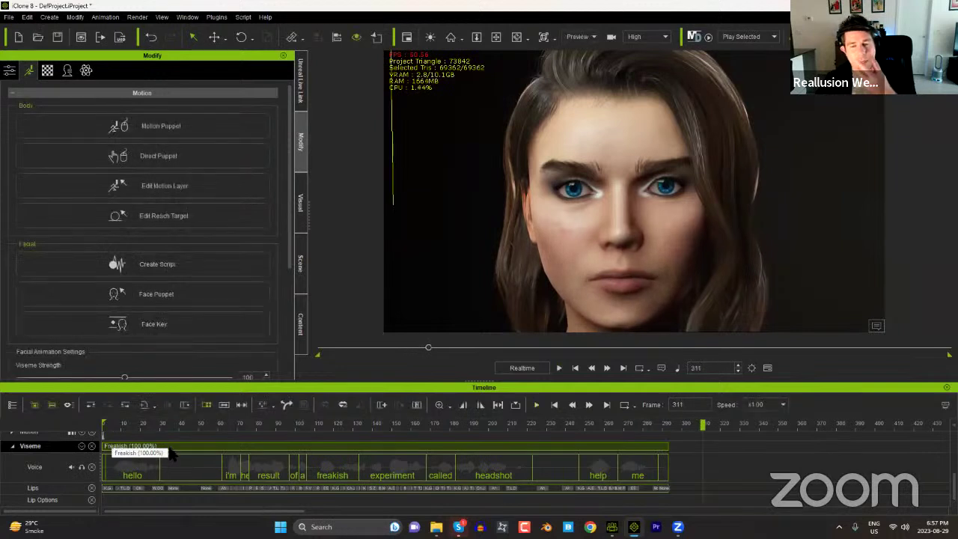
left_click(104, 423)
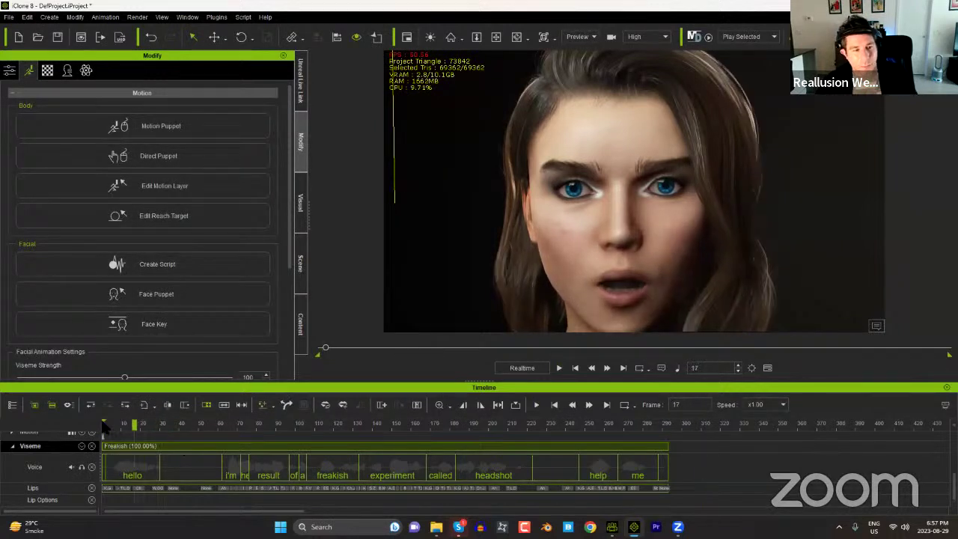
left_click(103, 424)
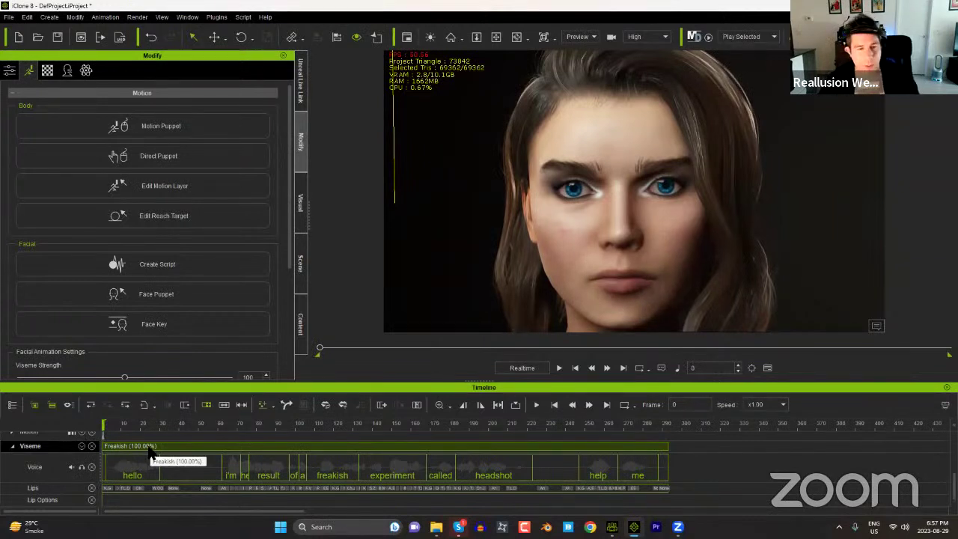
Step: Open the Digital Soul animation pack in the content library and search it for "frighten"
left_click(299, 320)
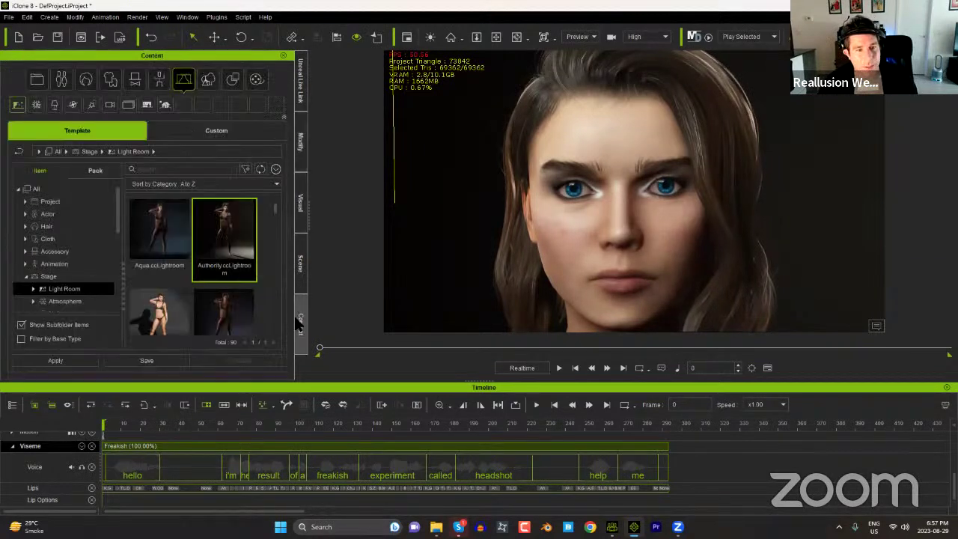
left_click(158, 86)
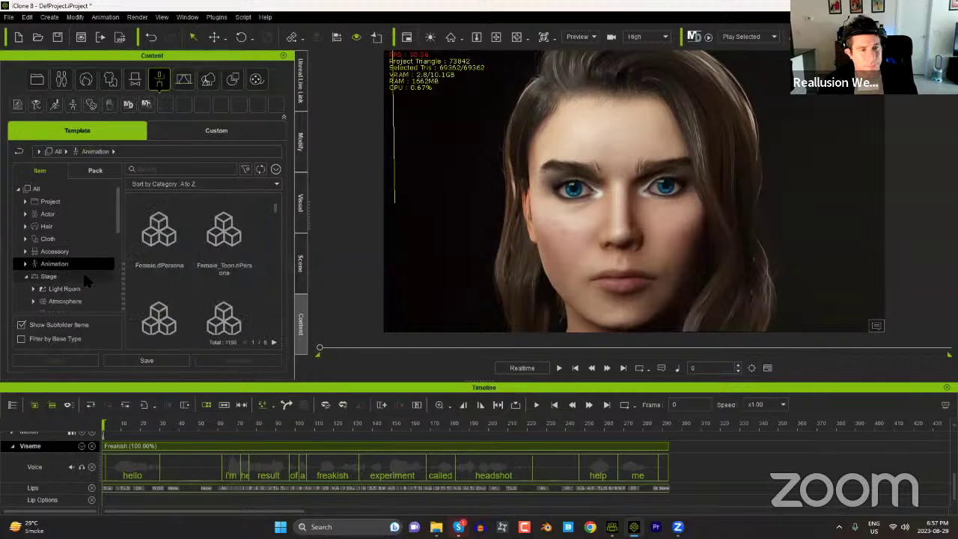
left_click(94, 172)
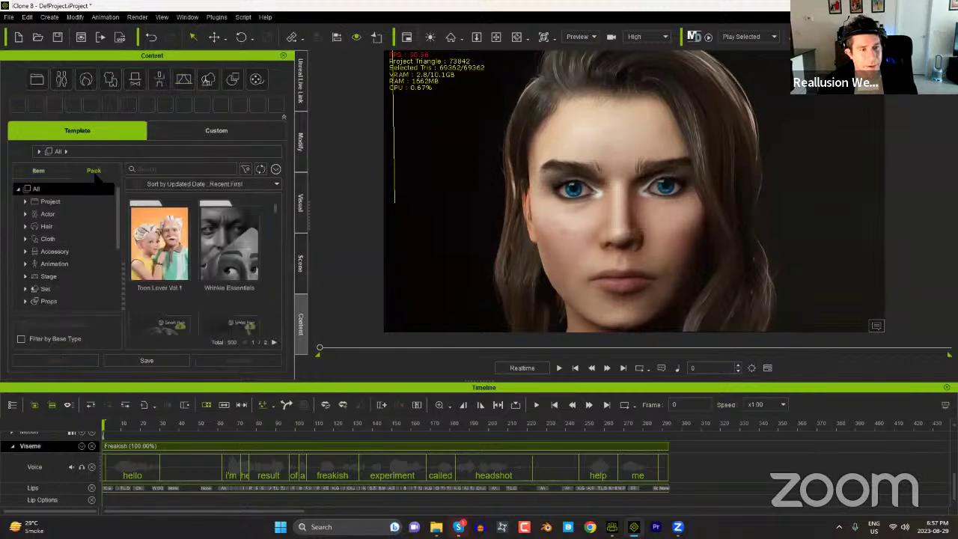
left_click(53, 264)
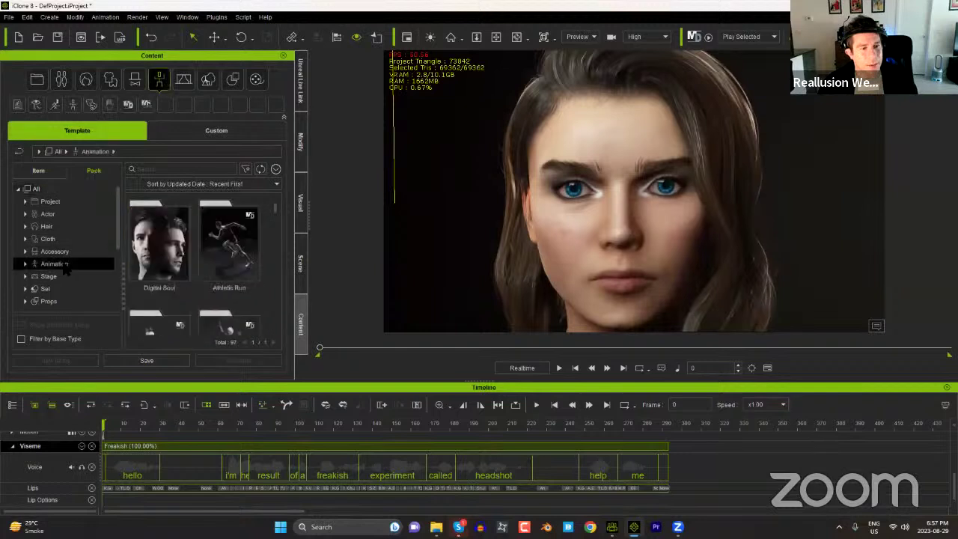
double_click(157, 245)
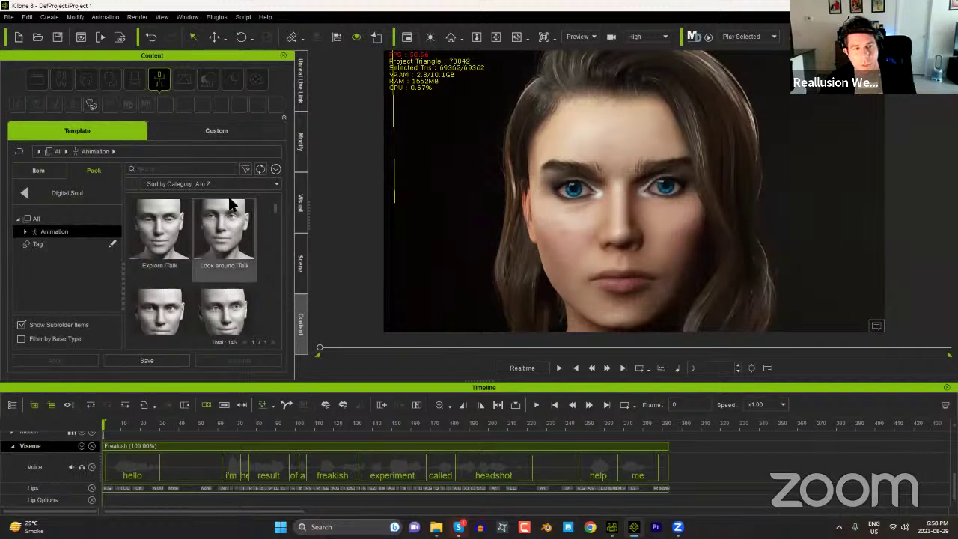
left_click(208, 169)
type("frighten")
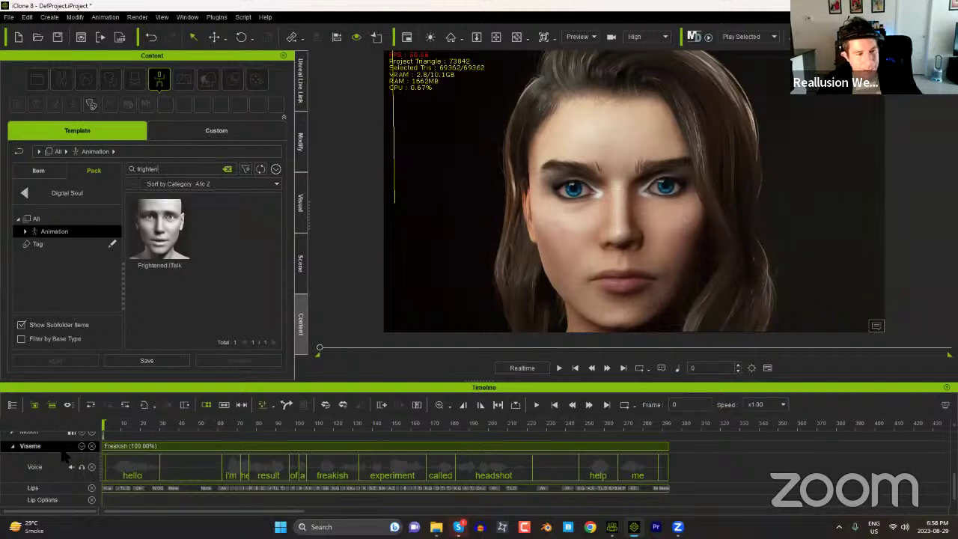
Step: Bring the character's Expression track into view and apply the Frightened iTalk animation at frame 0
scroll(68, 468, "up", 5)
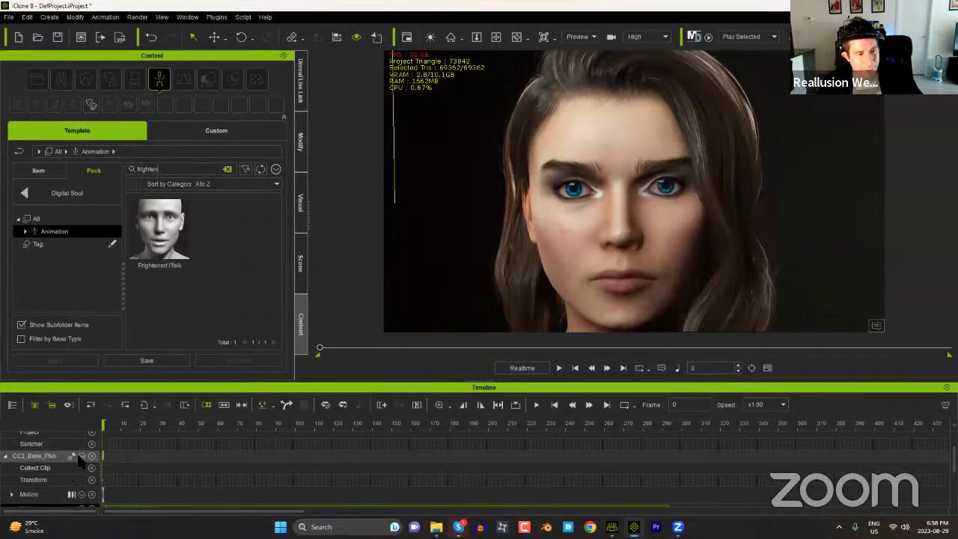
left_click(72, 456)
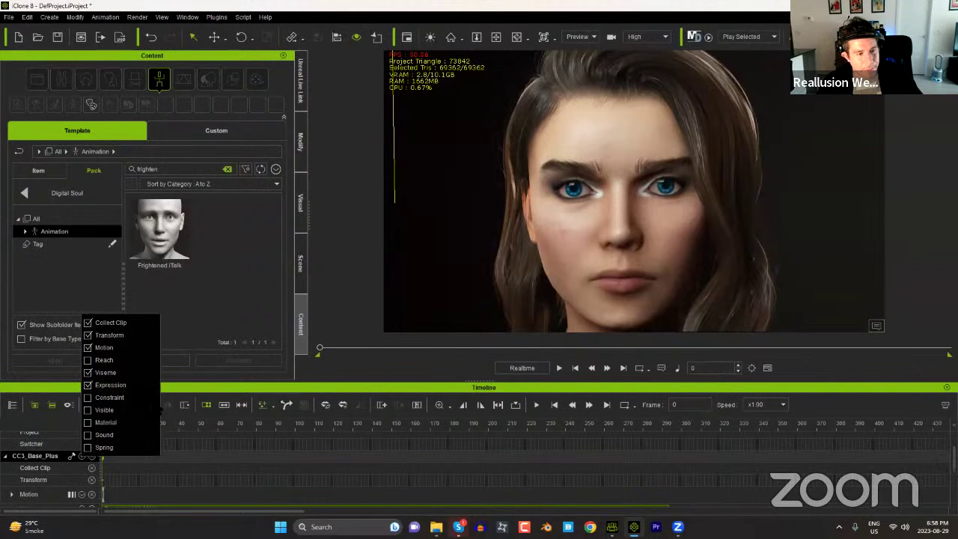
scroll(224, 474, "down", 5)
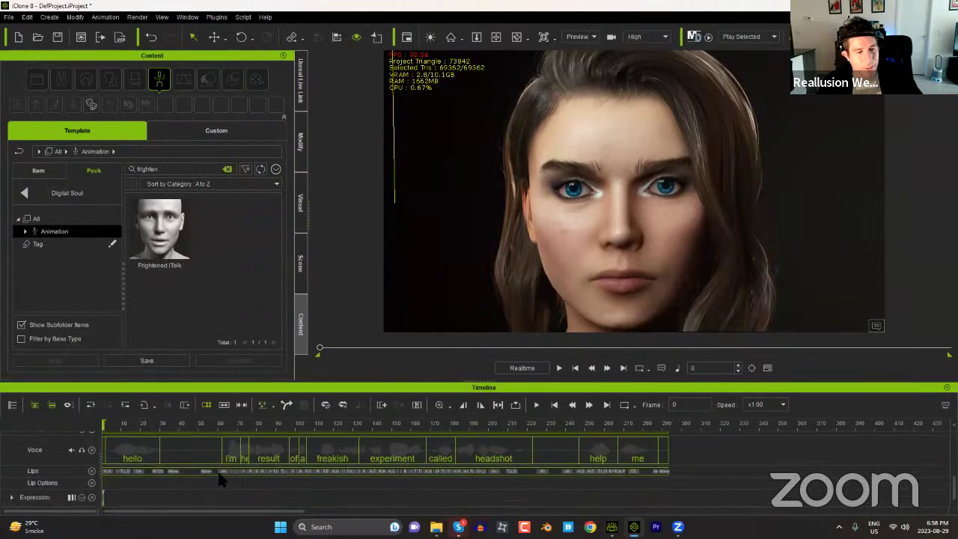
scroll(184, 482, "down", 2, "ctrl")
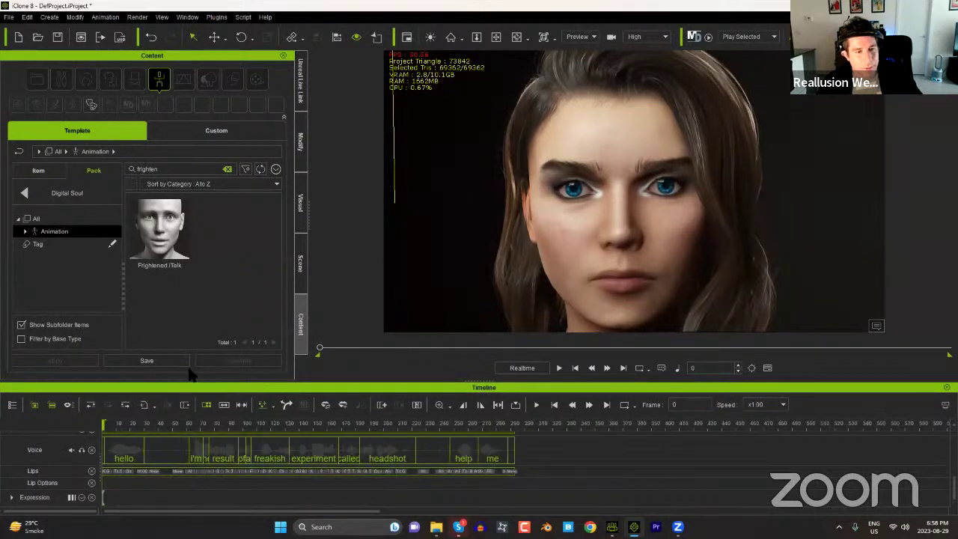
double_click(162, 232)
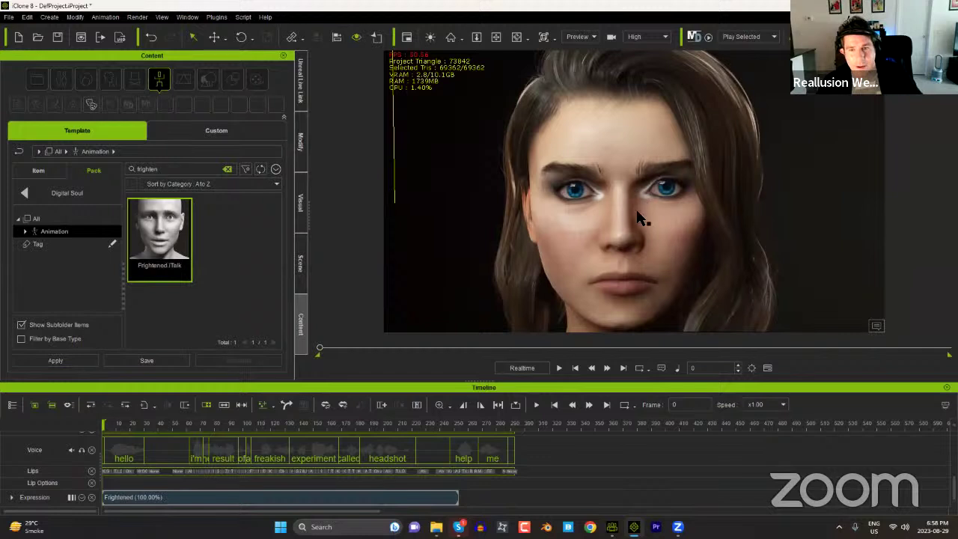
Step: Play the frightened expression together with the lip-sync, and return to frame 0
key("space")
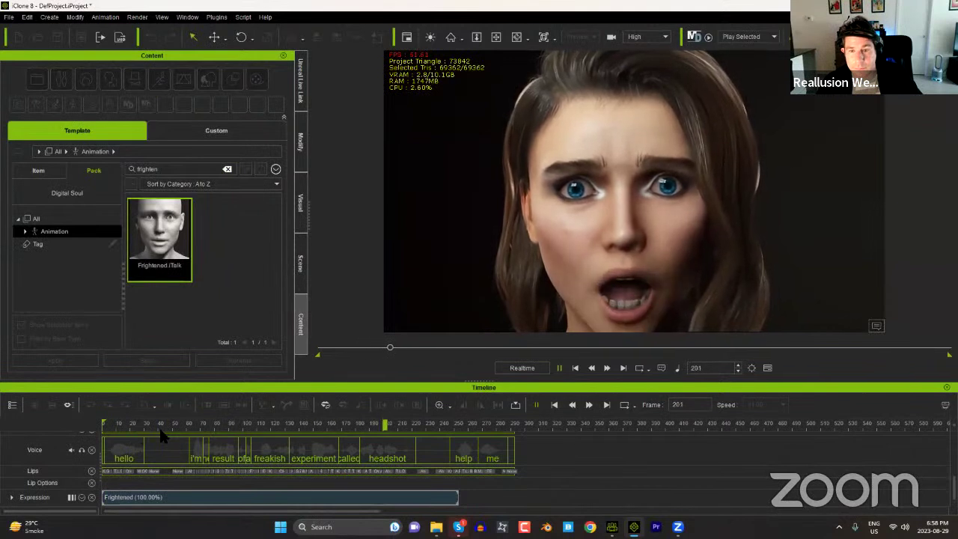
key("space")
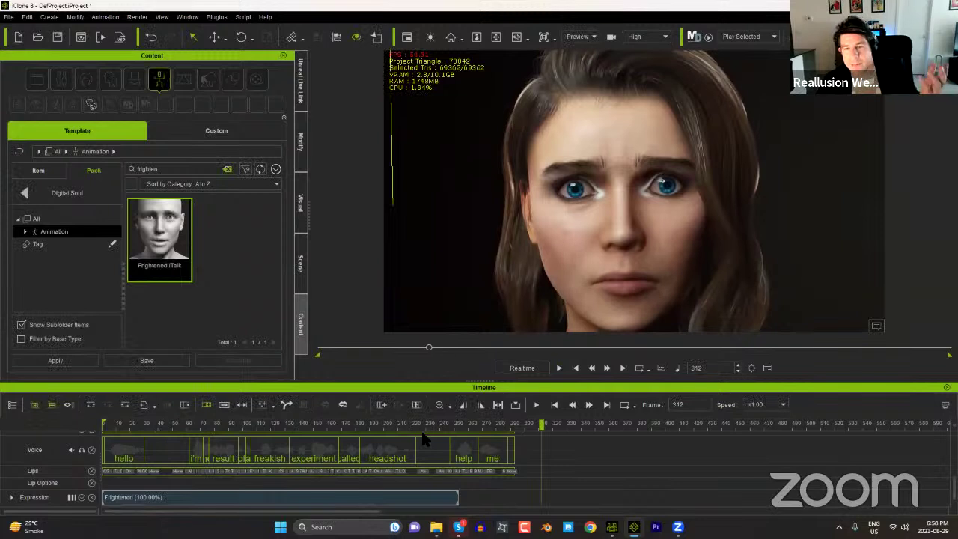
left_click(401, 424)
left_click(117, 424)
left_click(101, 424)
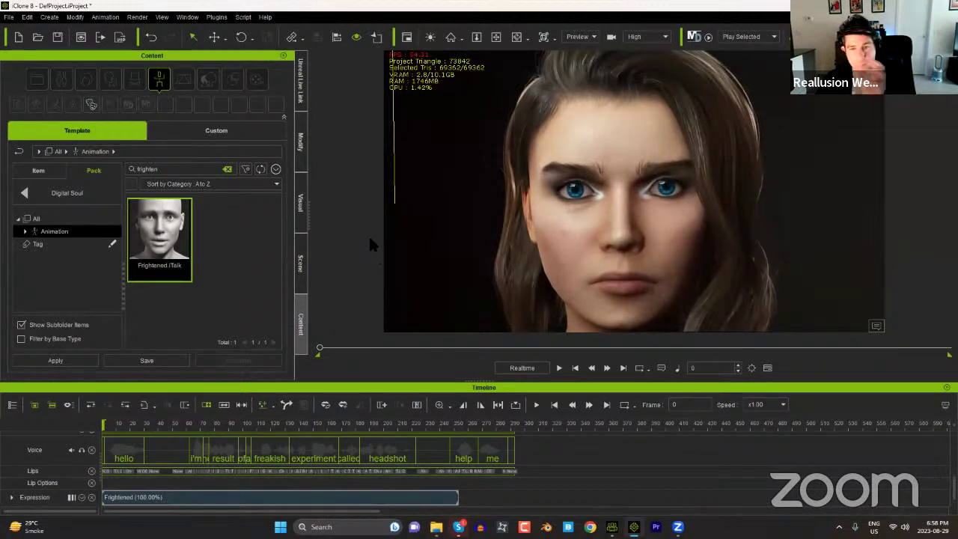
Step: Open Face Puppet with the 01 Eyes Head Look control set and preview steering the character's gaze
left_click(303, 149)
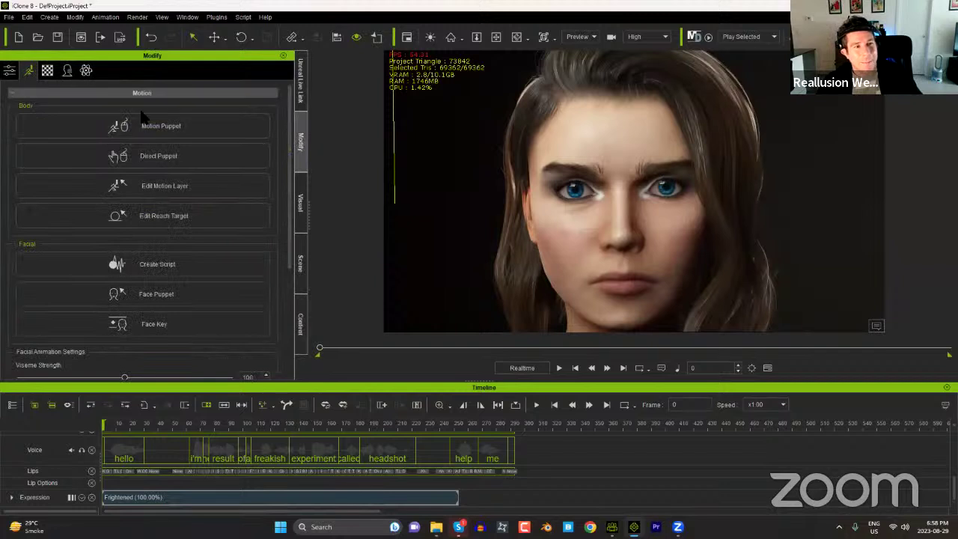
left_click(176, 302)
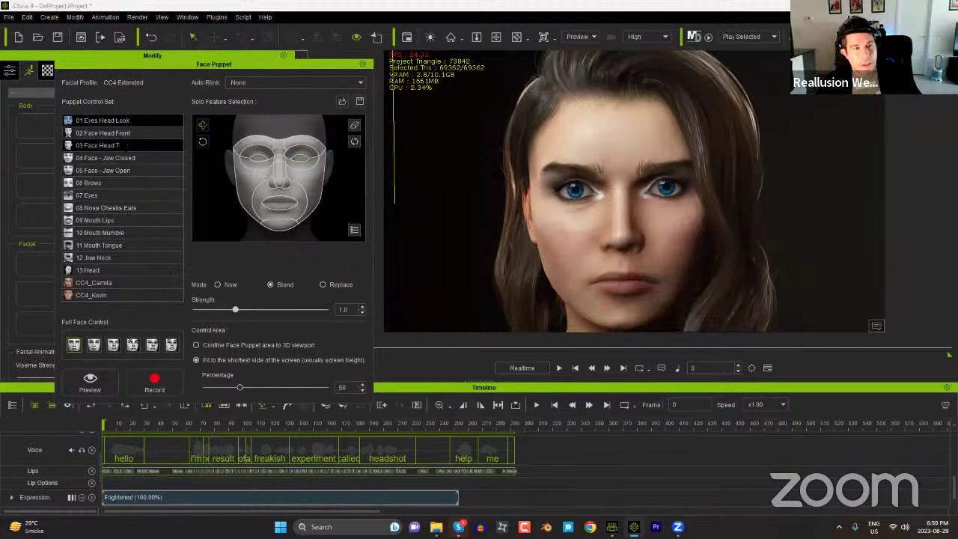
left_click(123, 124)
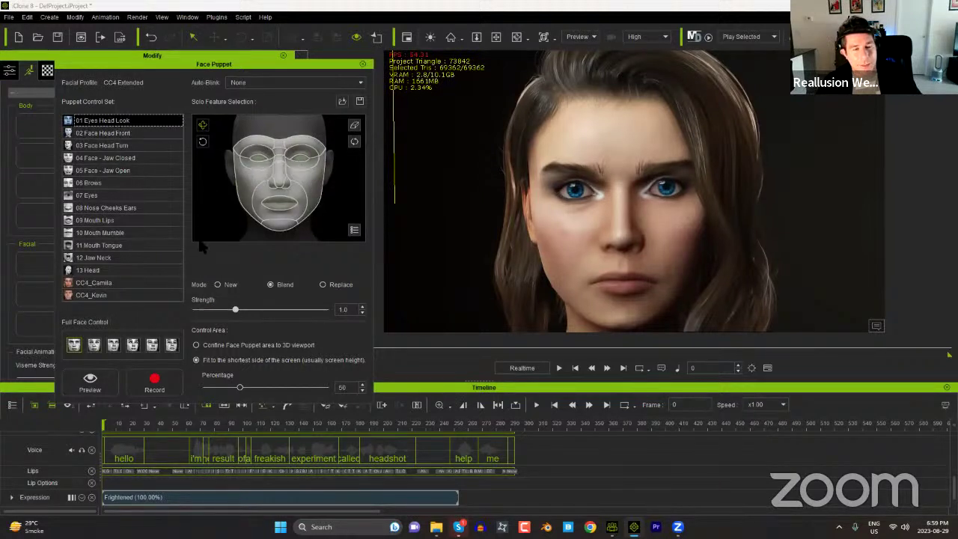
left_click(90, 380)
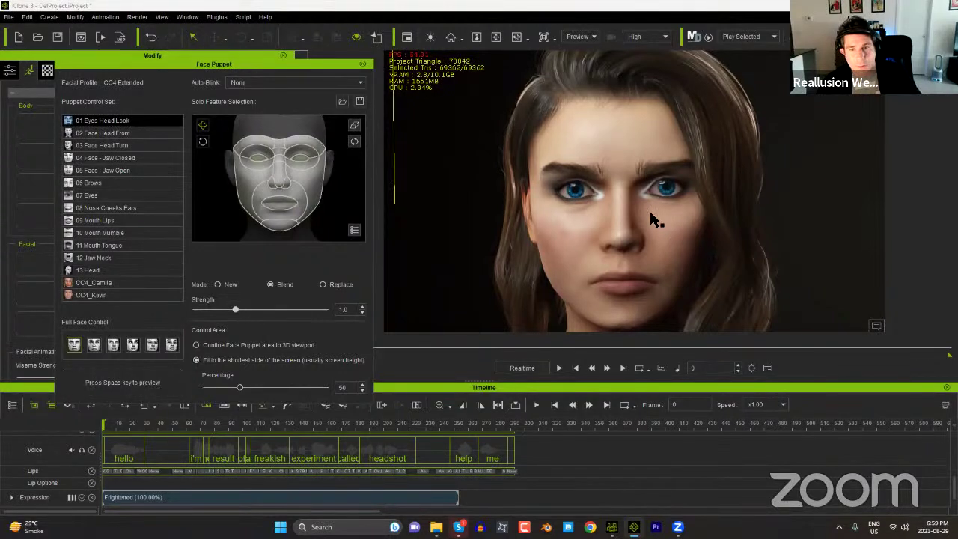
key("space")
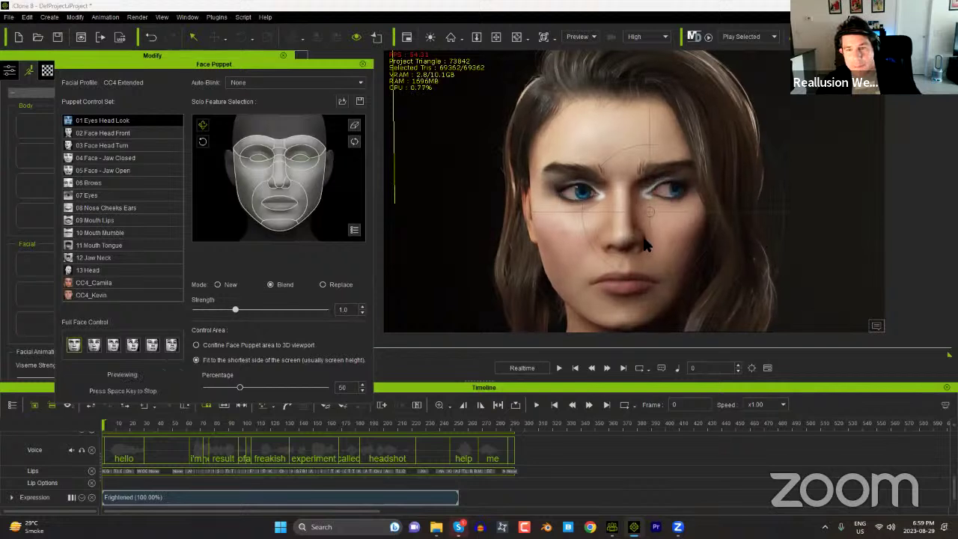
key("space")
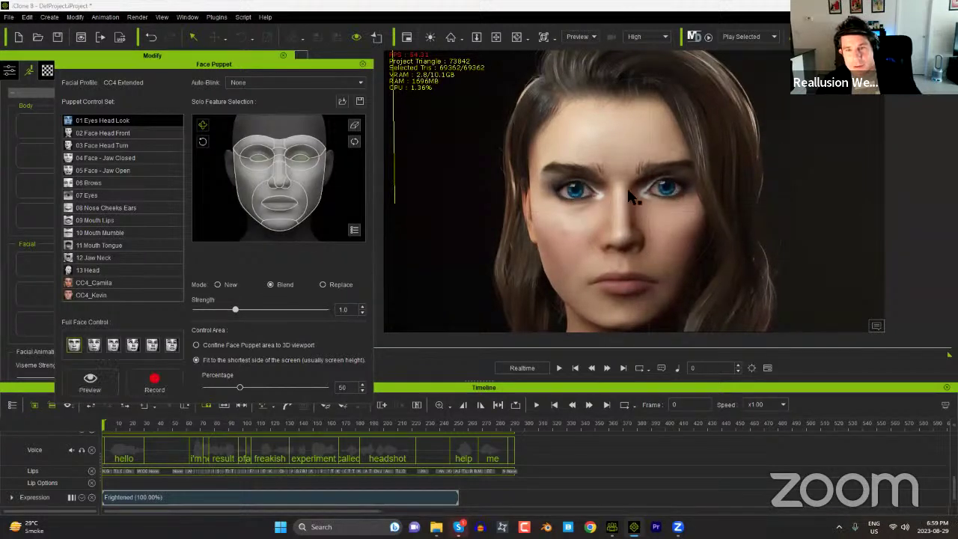
Step: Record an Eyes Head Look puppet performance in Blend mode from frame 0 past the end of the speech
left_click(159, 378)
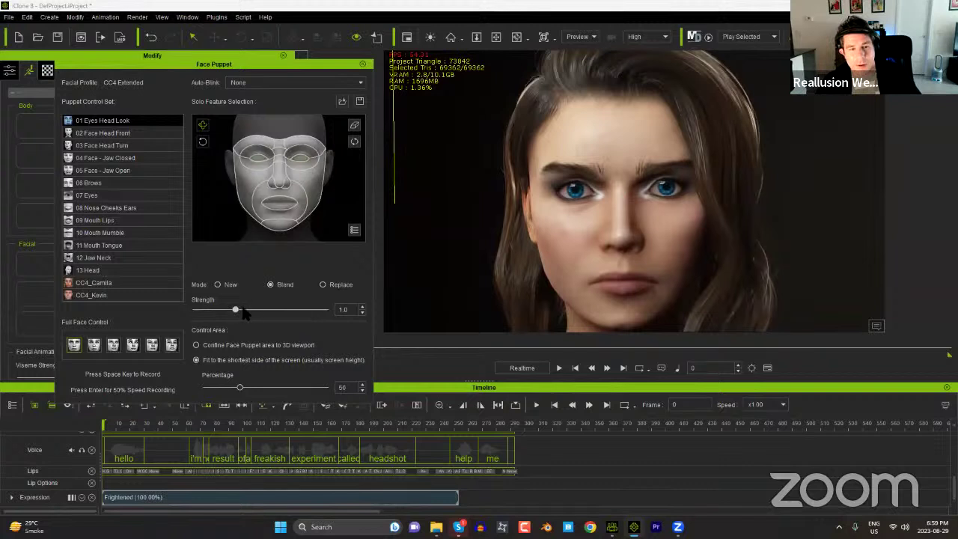
key("space")
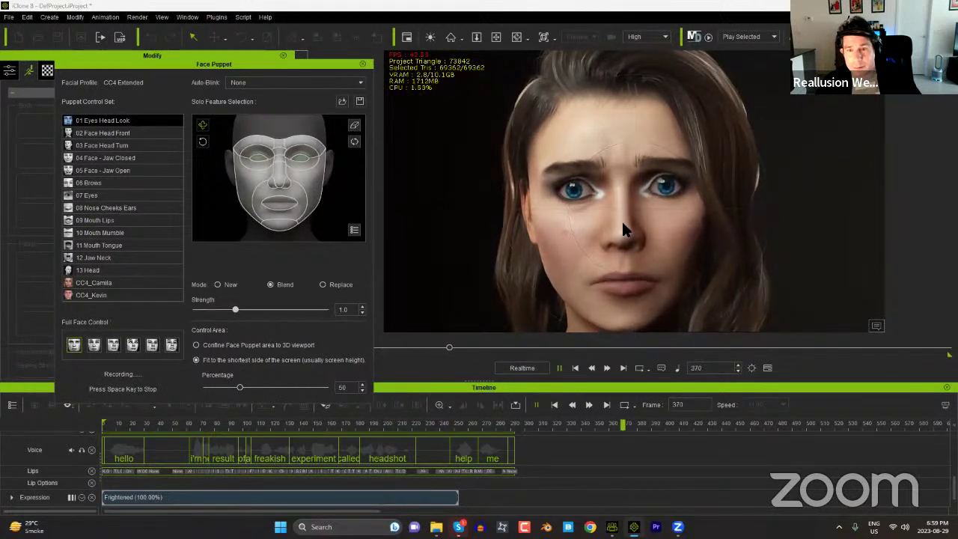
key("space")
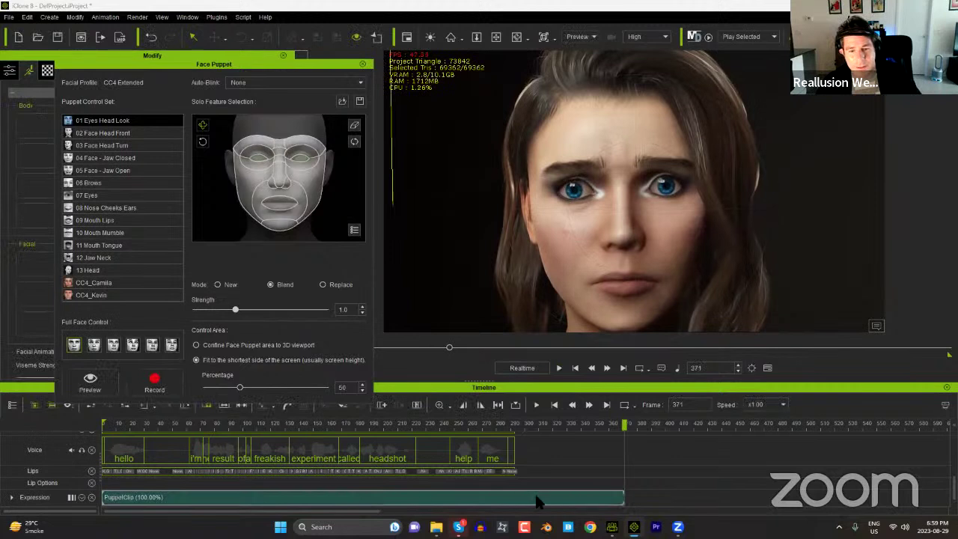
Step: Play back the recorded puppet clip with the speech to check the eye and head movement
left_click(559, 367)
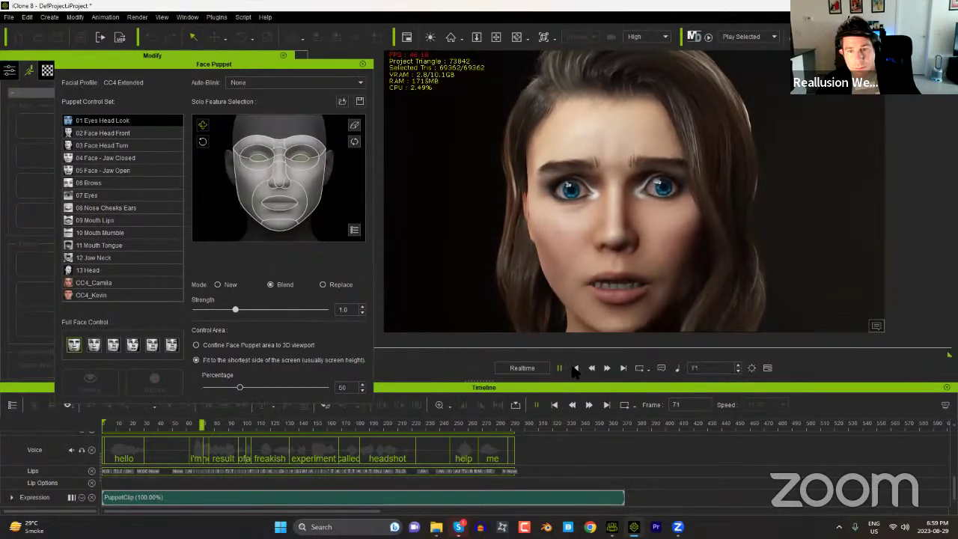
left_click(612, 371)
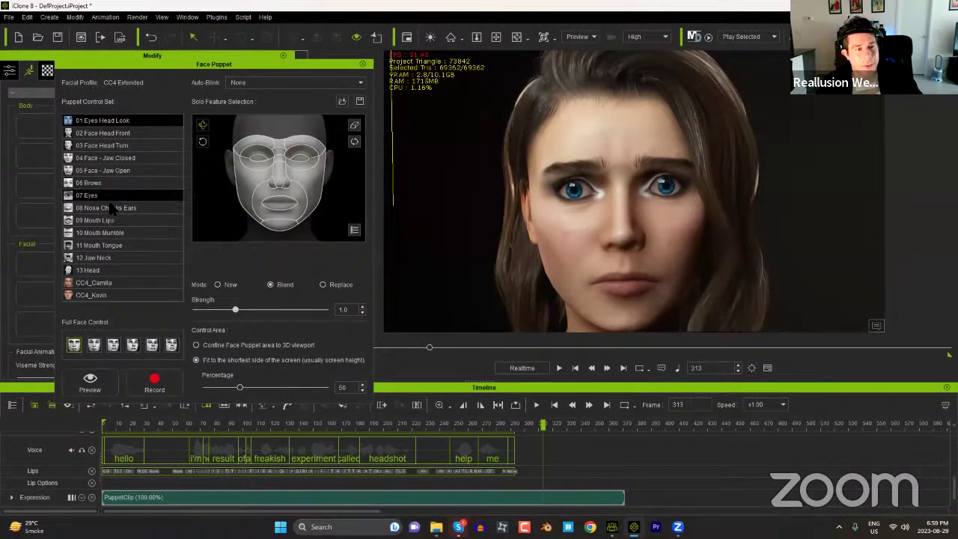
left_click(110, 123)
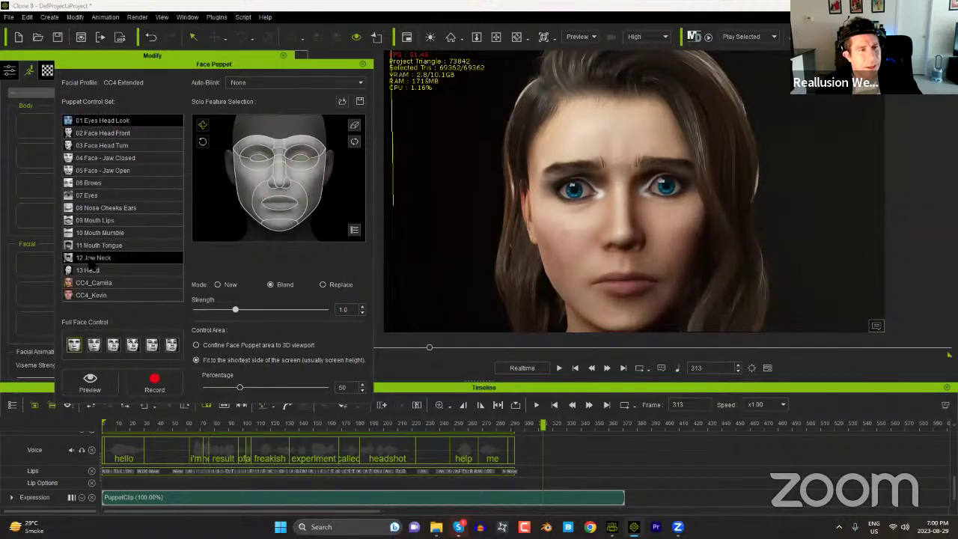
Step: Choose the 07 Eyes control set, clear its solo facial features, enable only head turning and tilting, and preview the motion
left_click(115, 199)
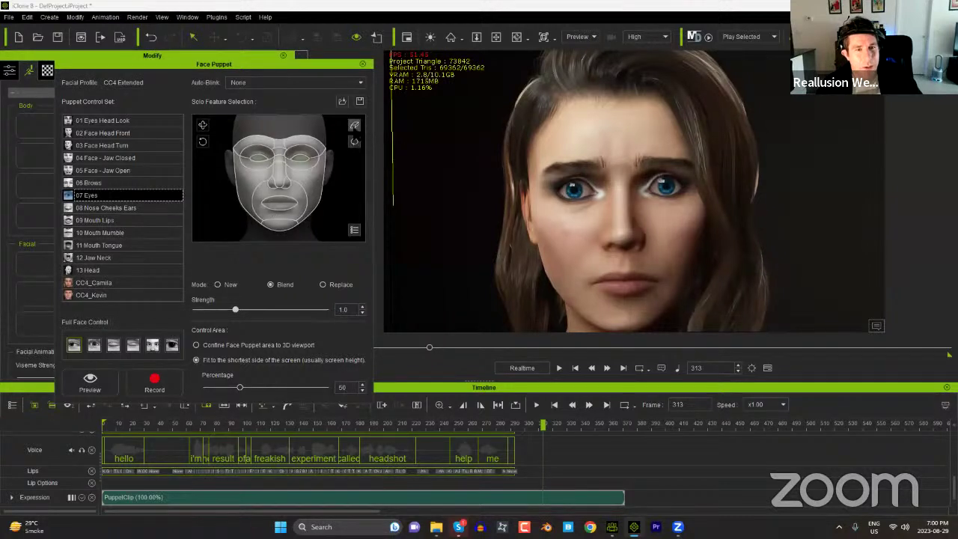
left_click(354, 125)
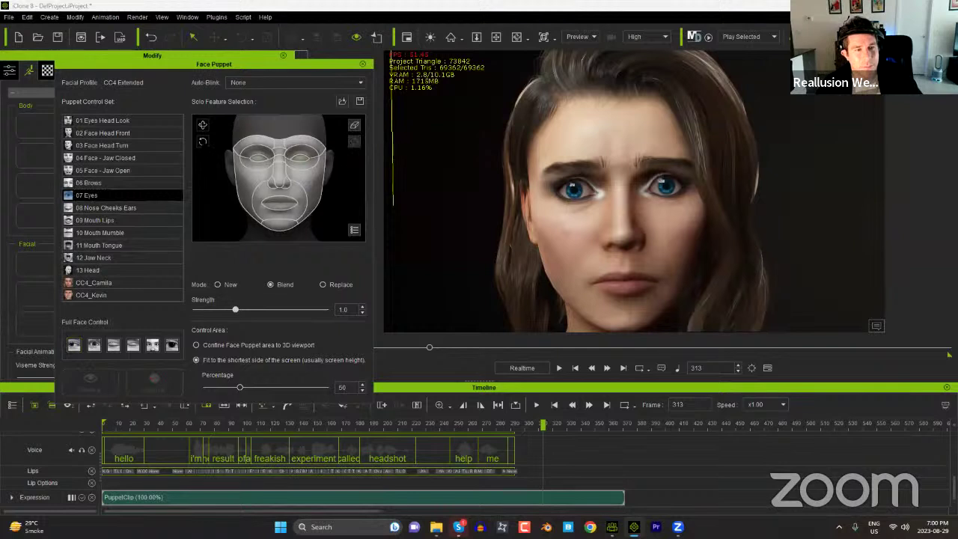
left_click(202, 142)
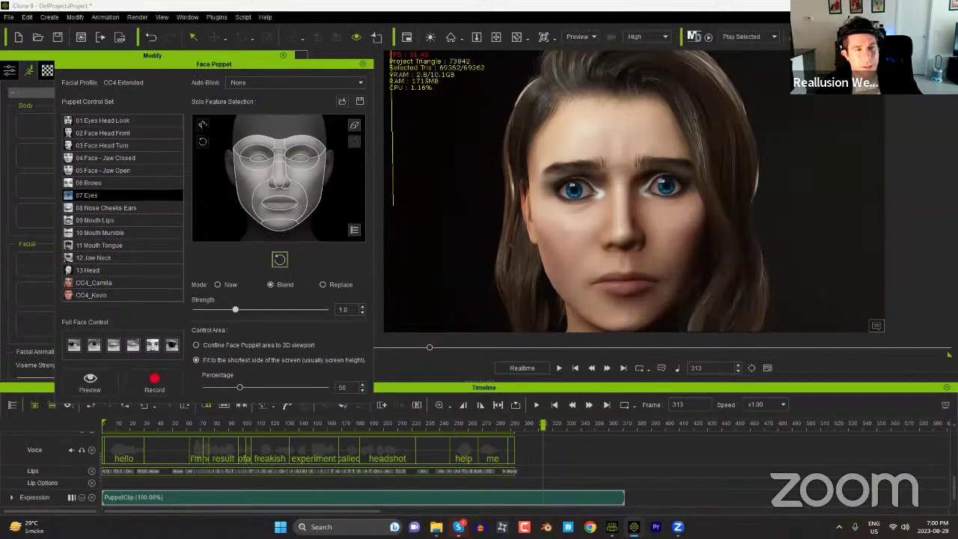
left_click(202, 124)
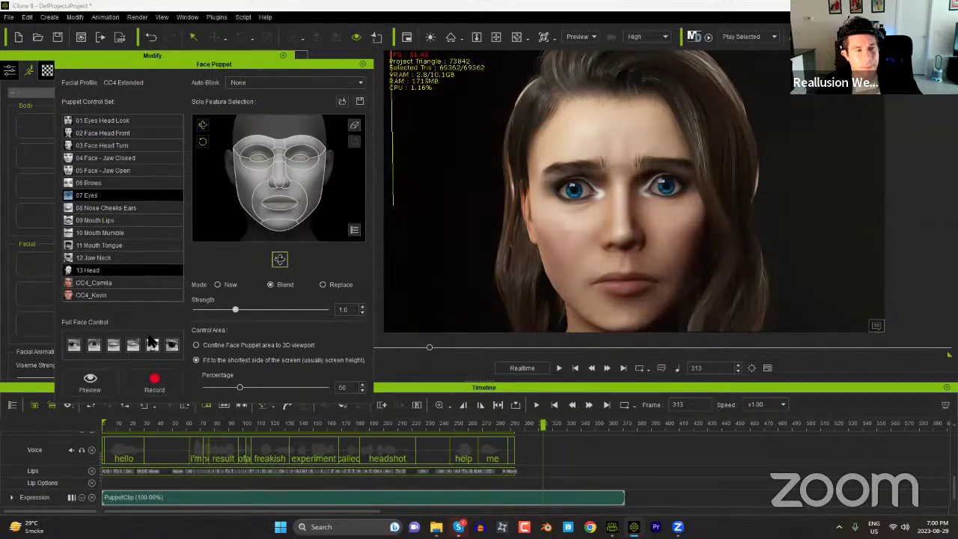
left_click(90, 382)
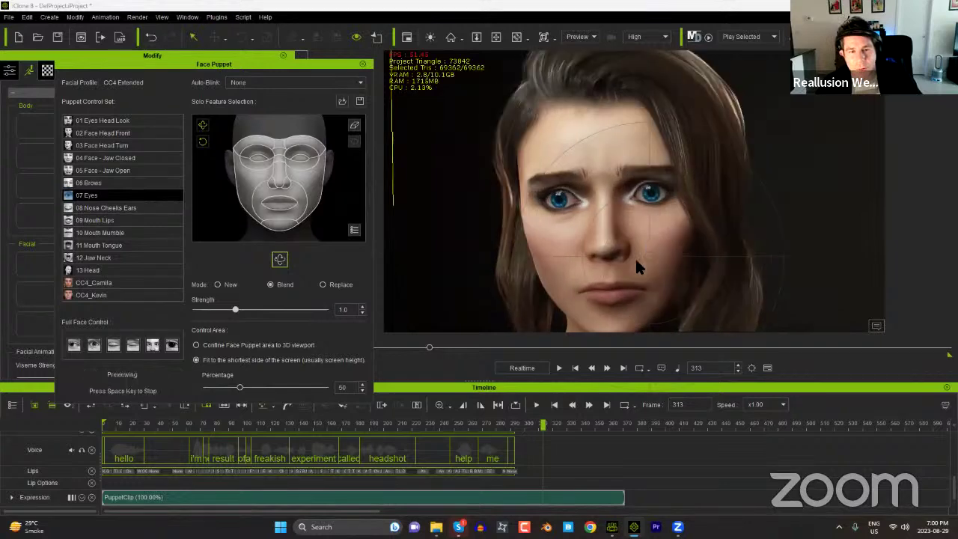
key("space")
Step: Lower the puppet strength to 0.4 and preview the head motion again
left_click_drag(234, 310, 214, 314)
left_click(90, 380)
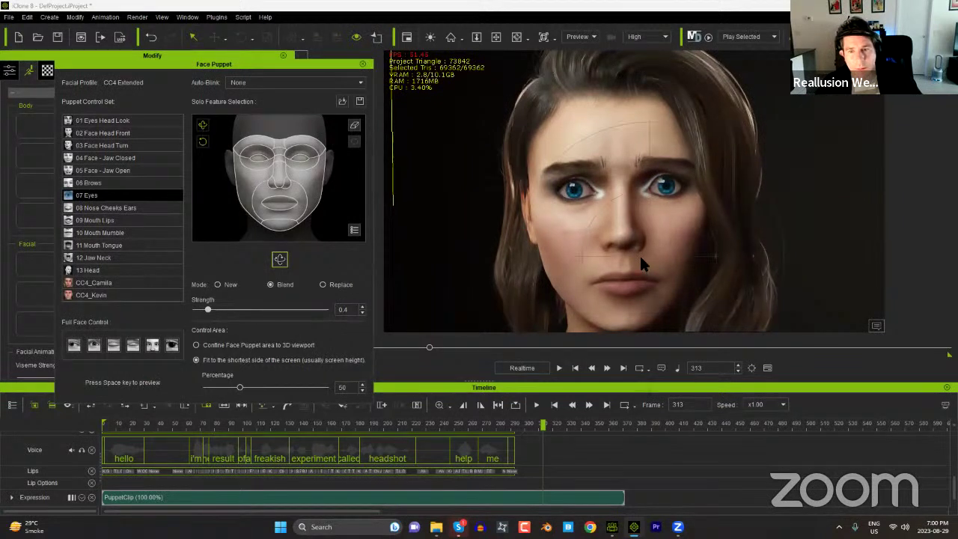
key("space")
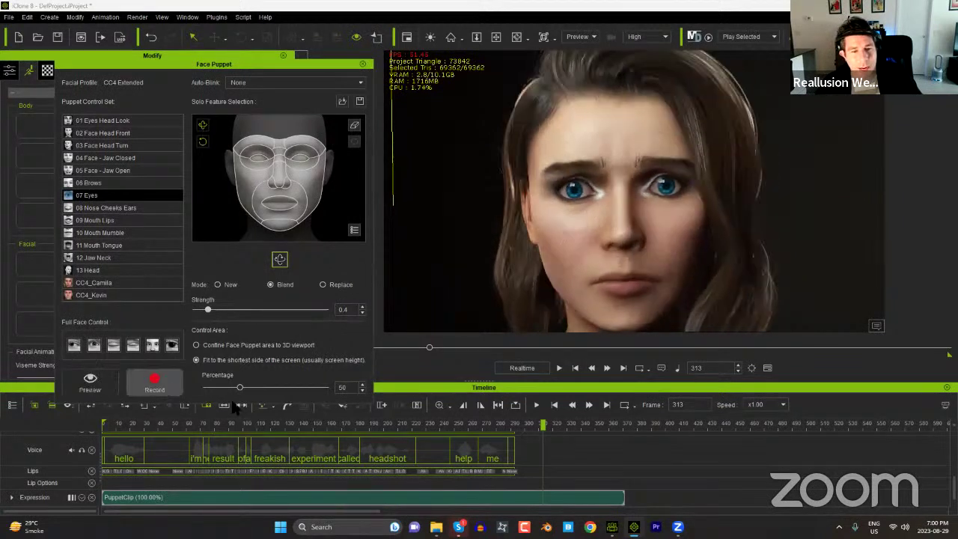
Step: Record the head-only puppet performance in Blend mode from frame 0 past the end of the speech
left_click(154, 383)
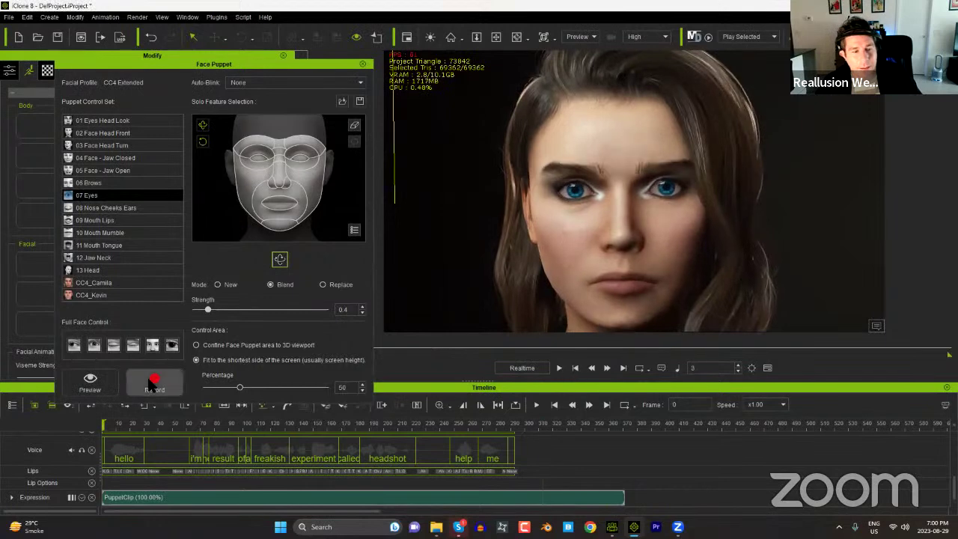
key("space")
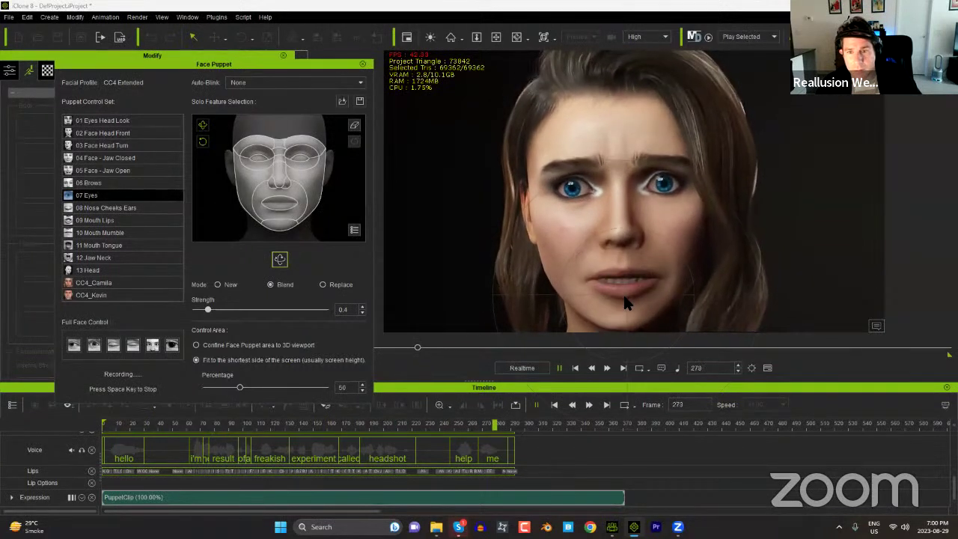
key("space")
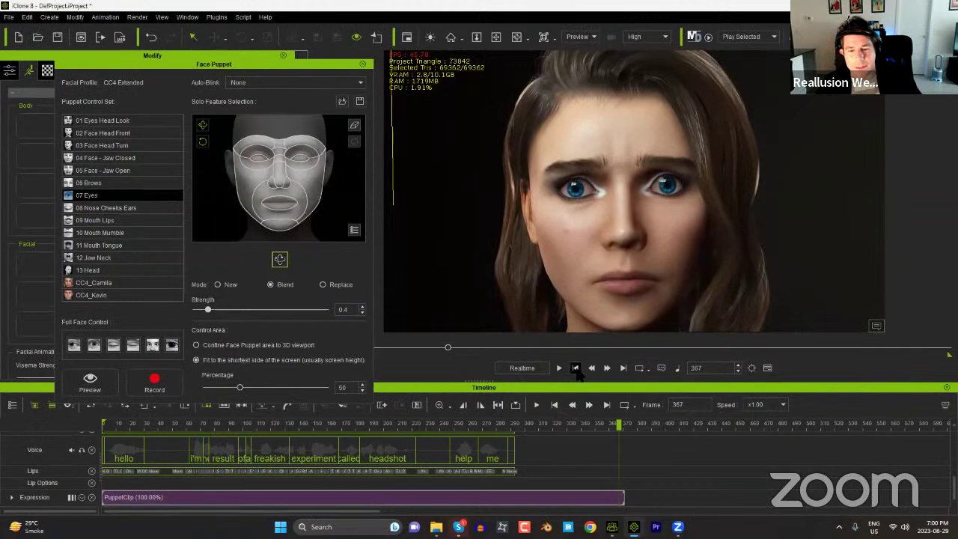
Step: Play back the blended head motion with the speech, return to frame 0, and close Face Puppet
left_click(574, 368)
key("space")
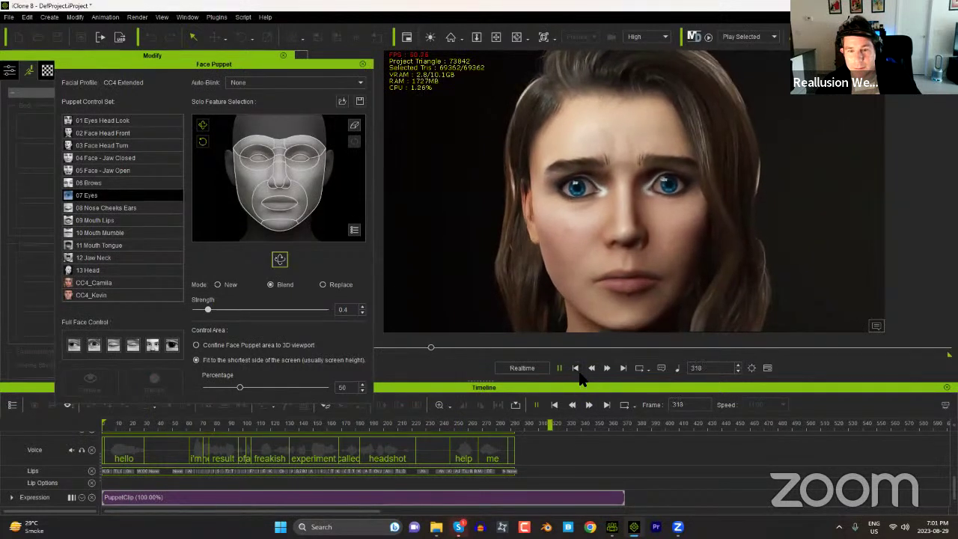
left_click(576, 371)
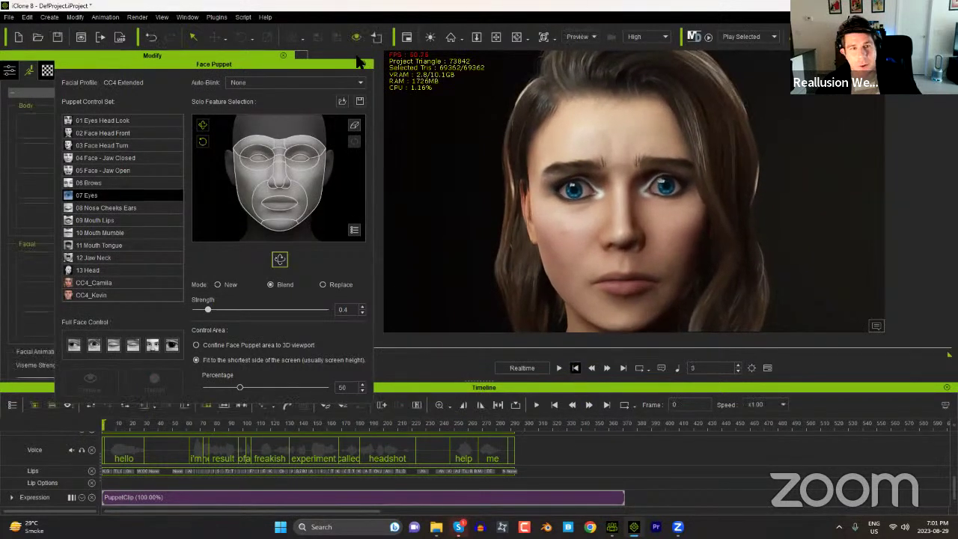
left_click(359, 62)
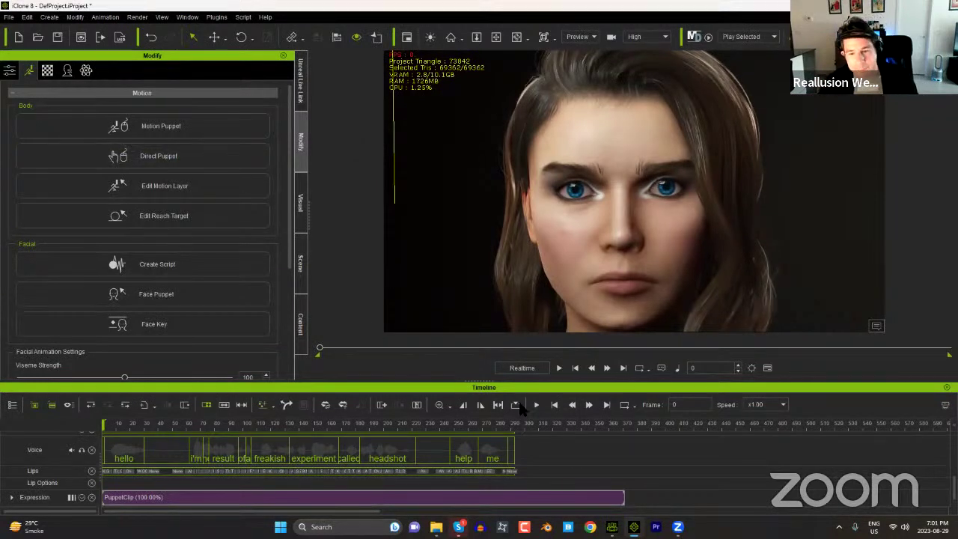
Step: Switch to Character Creator, enlarge the viewport, and delete the dishonored_style_head_LowPoly source head
left_click(611, 526)
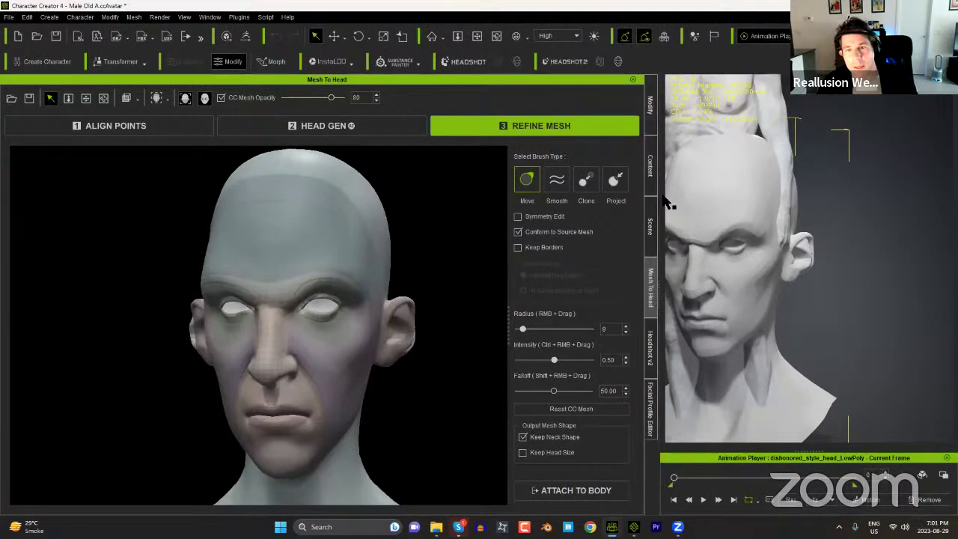
left_click_drag(651, 294, 351, 296)
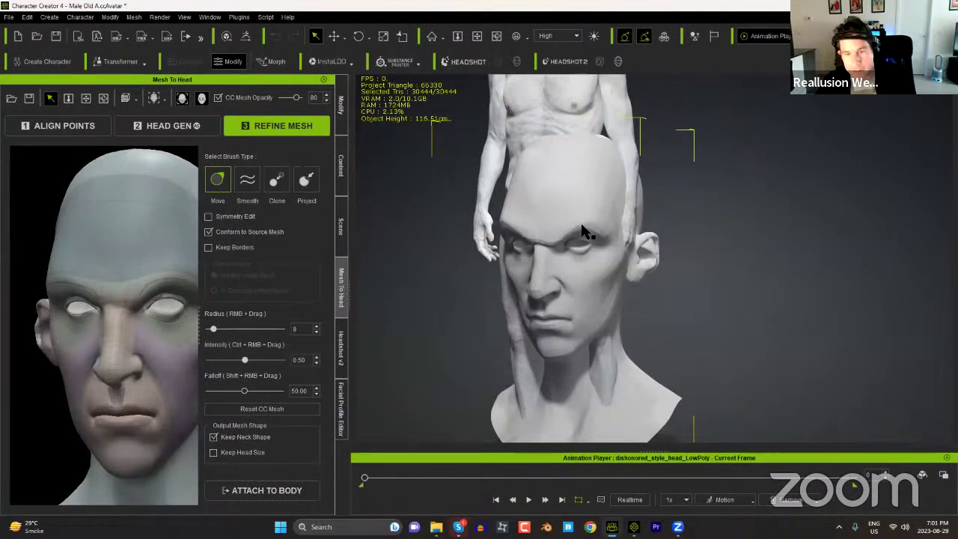
key("Delete")
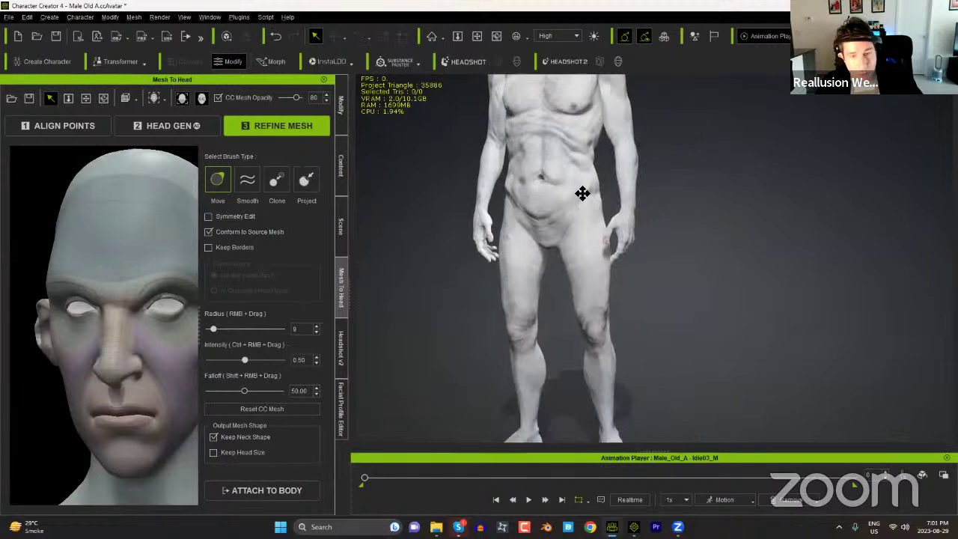
Step: Frame the old male character's head and shoulders in a close three-quarter view
middle_click_drag(579, 172, 589, 337)
middle_click_drag(592, 246, 607, 299)
right_click_drag(604, 299, 592, 202)
middle_click_drag(565, 314, 633, 259)
right_click_drag(633, 259, 615, 227)
middle_click_drag(604, 199, 646, 323)
right_click_drag(647, 323, 614, 322)
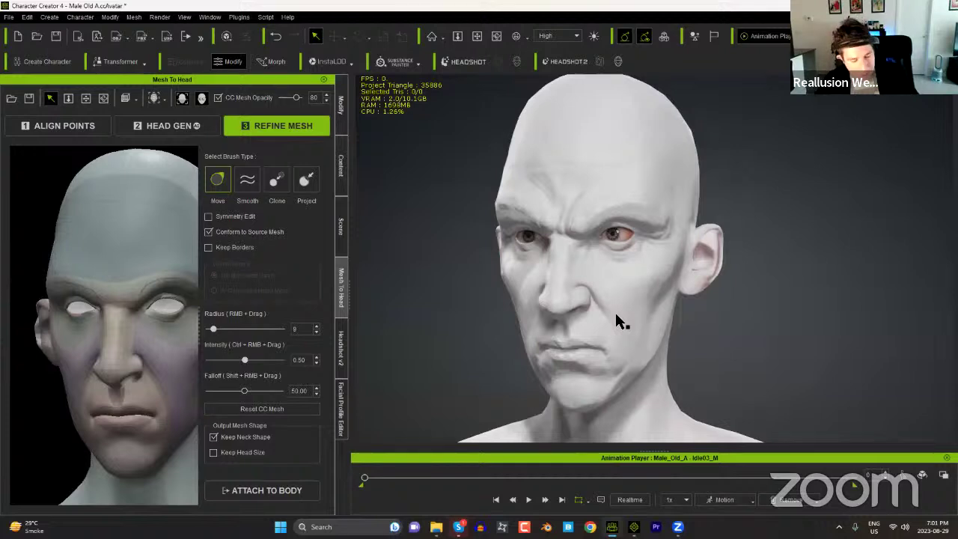
Step: Leave the anatomy search results in the content library and list the individual items of the Skin category
left_click(341, 161)
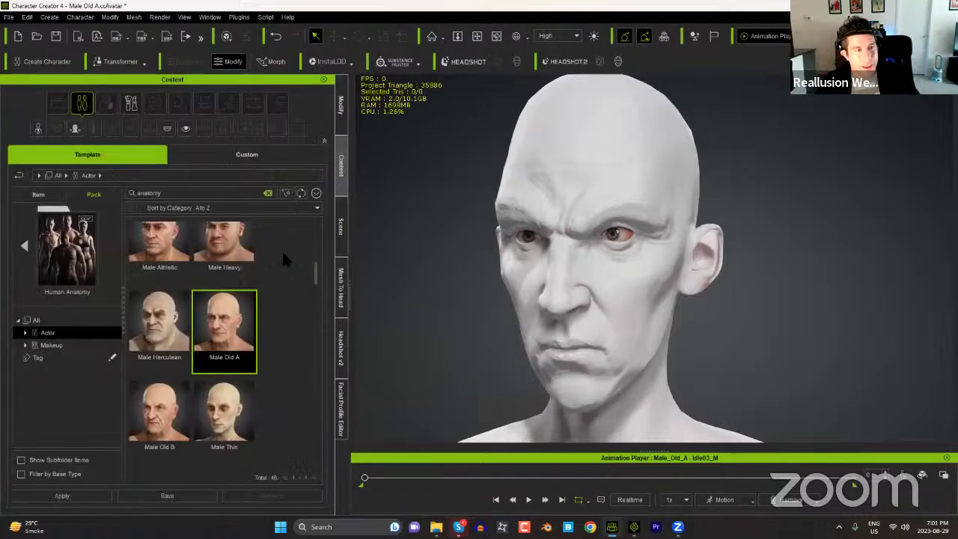
left_click(19, 176)
left_click(18, 175)
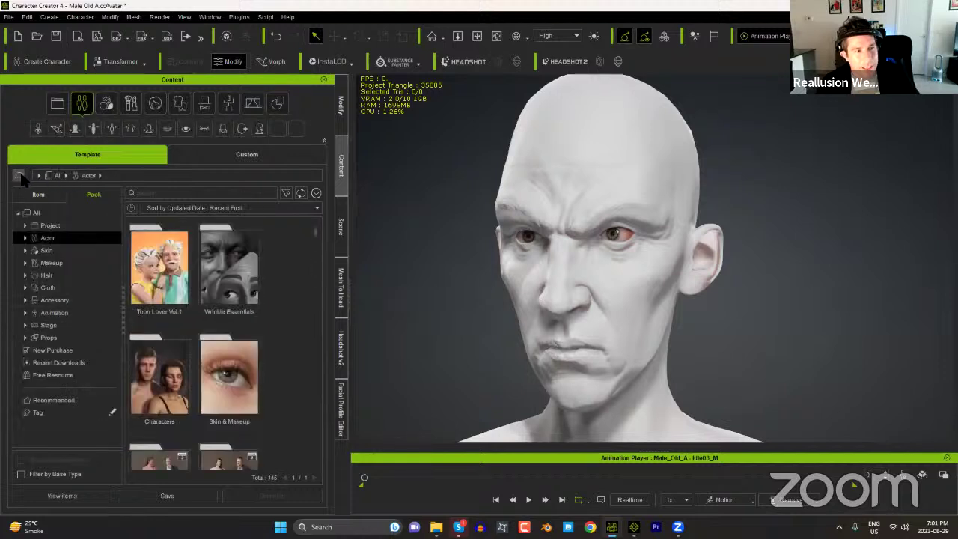
left_click(43, 250)
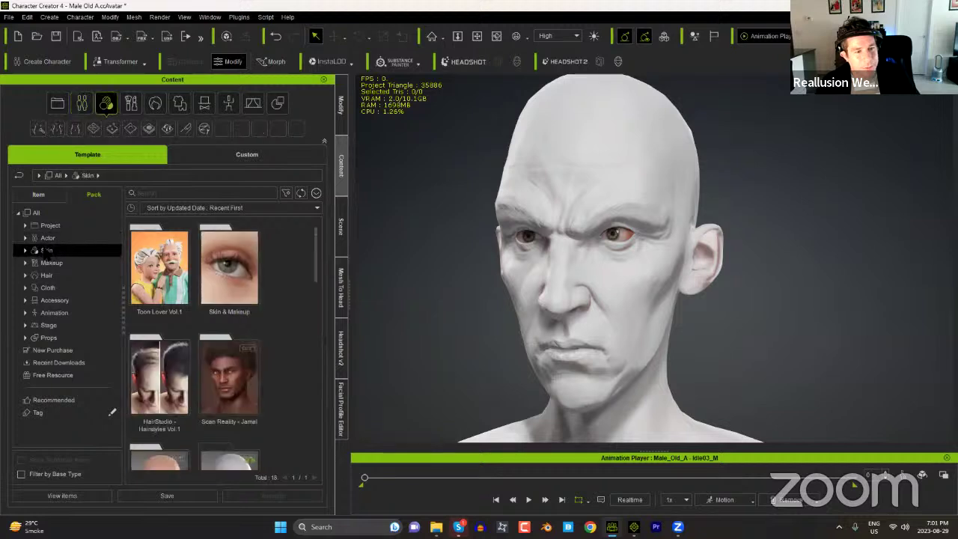
mouse_move(310, 261)
left_mouse_down()
mouse_move(301, 433)
mouse_move(310, 249)
left_mouse_up()
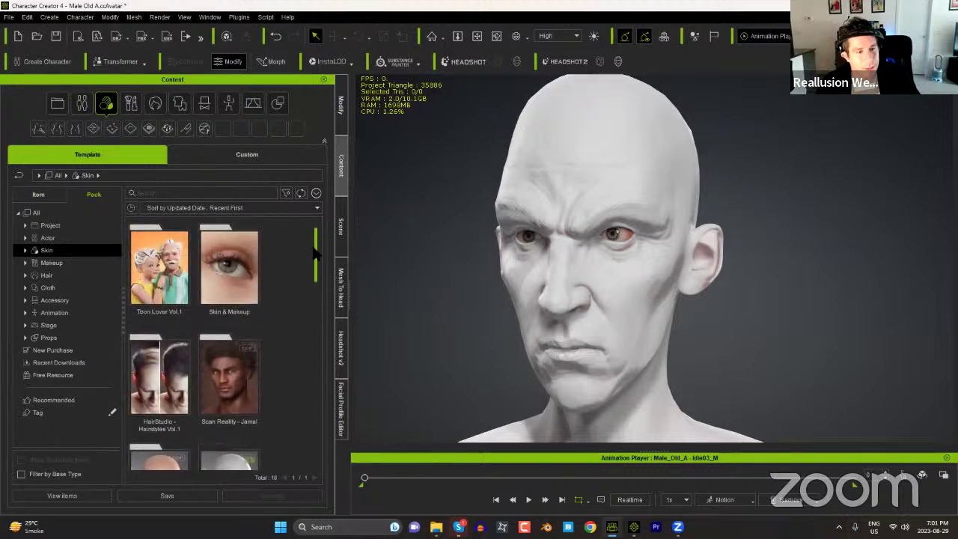
double_click(247, 277)
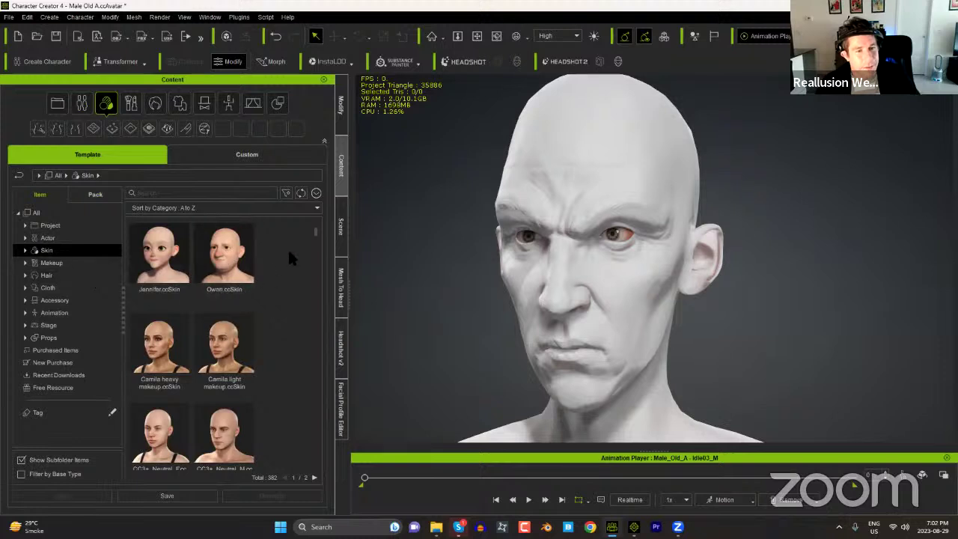
left_click_drag(314, 235, 337, 237)
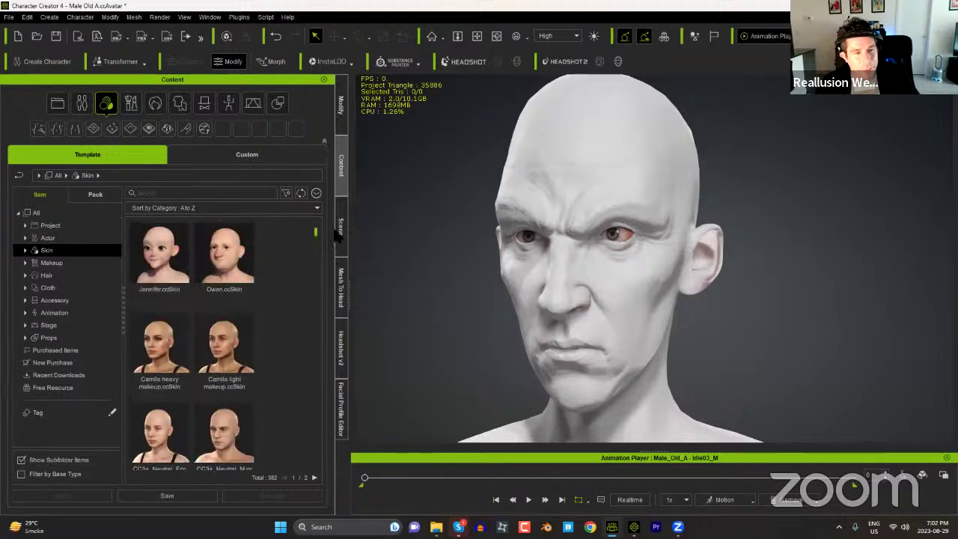
Step: Try the Owen skin on the old male character with Ignore Head Normal Texture enabled
double_click(241, 263)
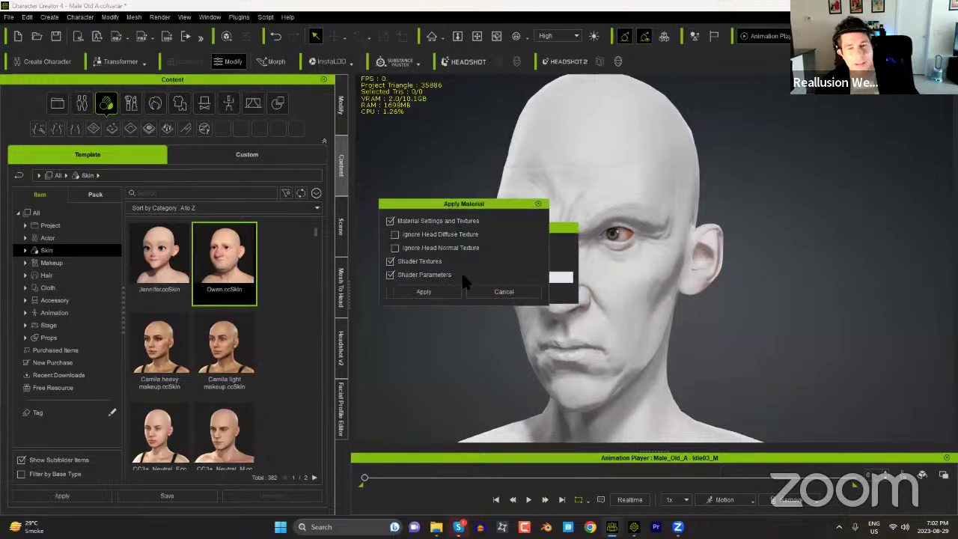
left_click(448, 251)
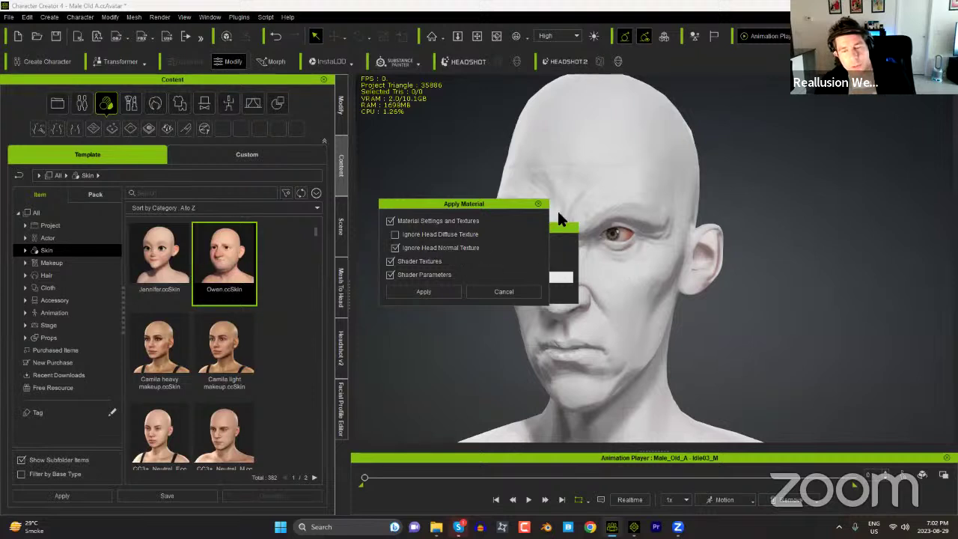
left_click(423, 291)
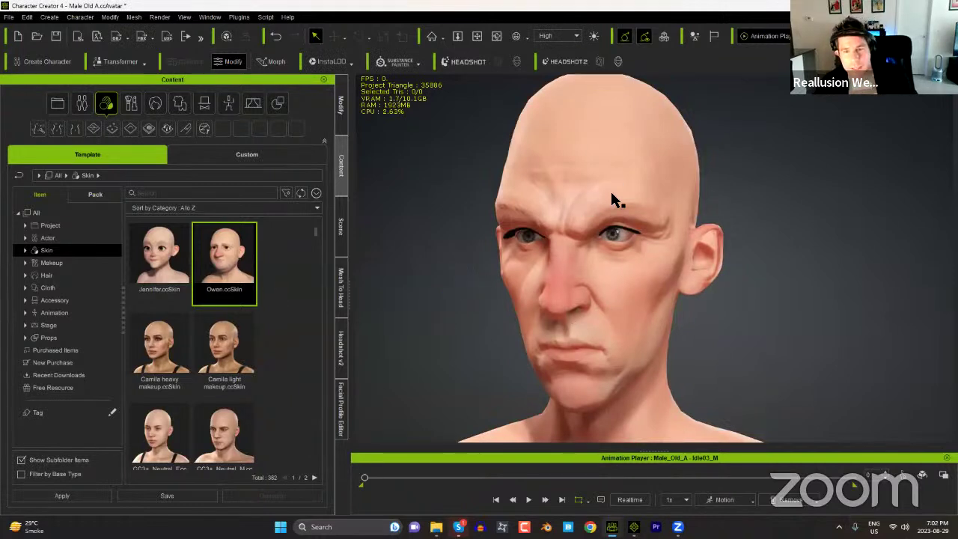
mouse_move(579, 326)
right_mouse_down()
mouse_move(684, 334)
mouse_move(567, 322)
right_mouse_up()
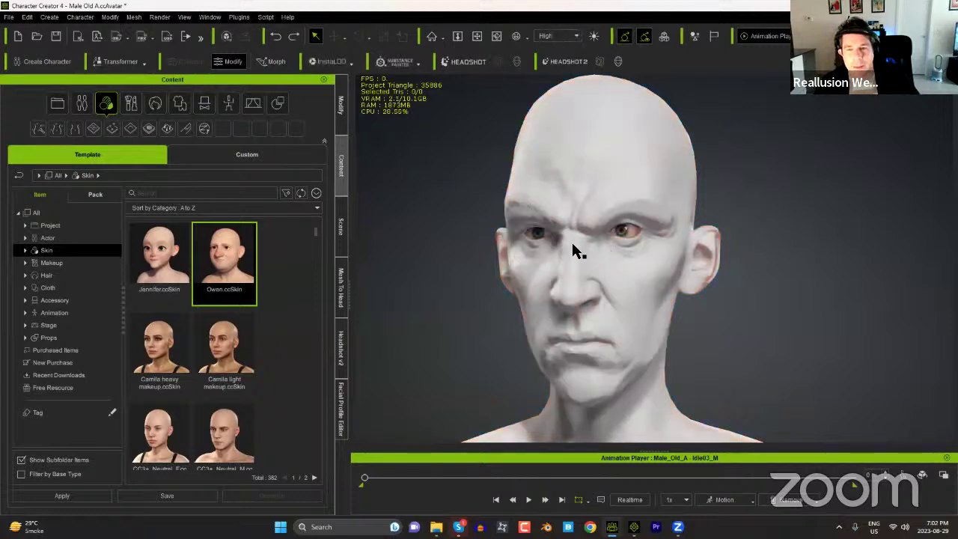
Step: Apply the Male Old A skin to the character, ignoring the head normal texture, and inspect the face
right_click_drag(547, 290, 614, 289)
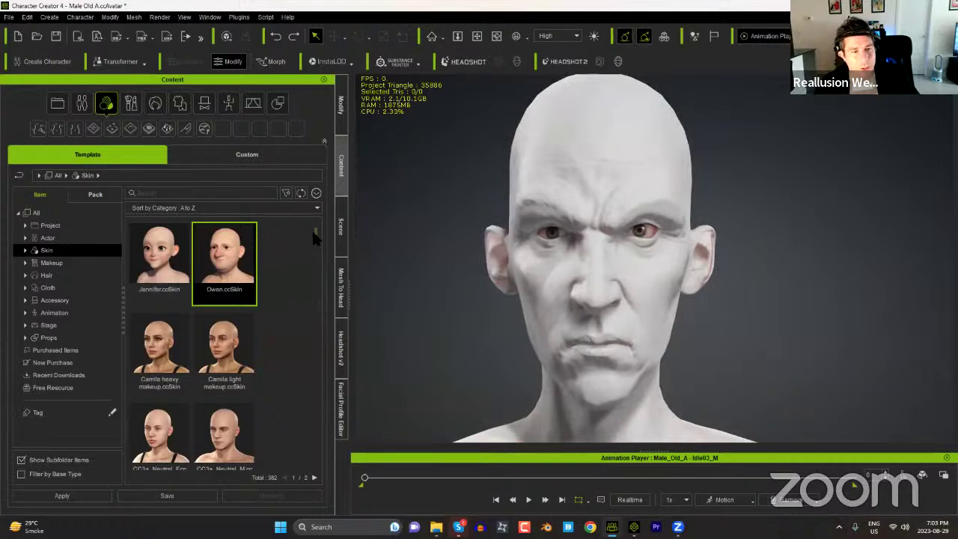
left_click_drag(315, 233, 315, 256)
scroll(315, 256, "down", 1)
scroll(263, 330, "down", 6)
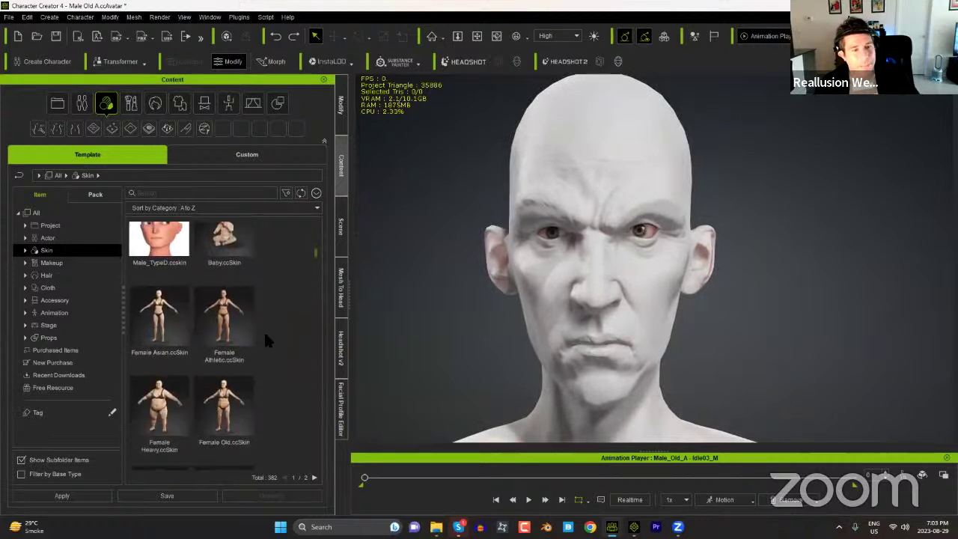
scroll(274, 329, "down", 2)
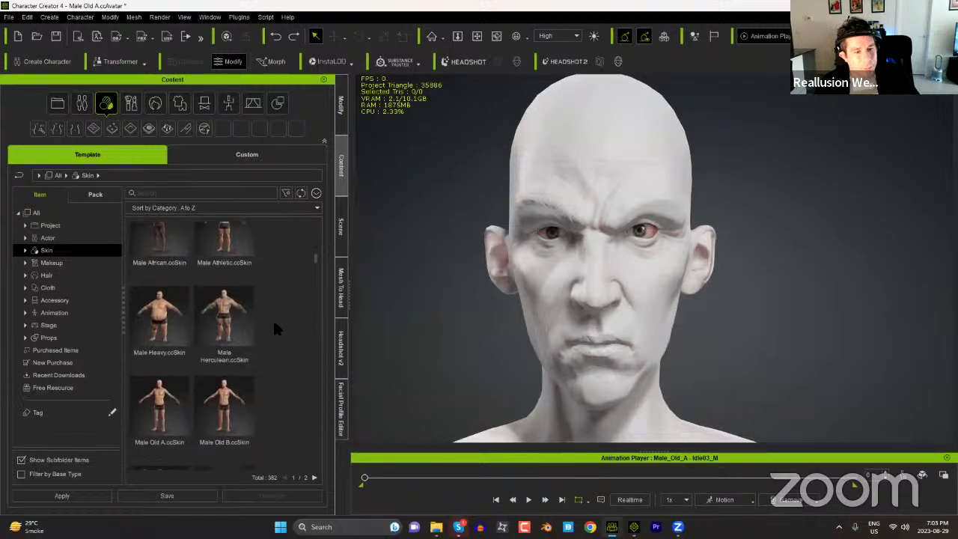
scroll(273, 332, "down", 1)
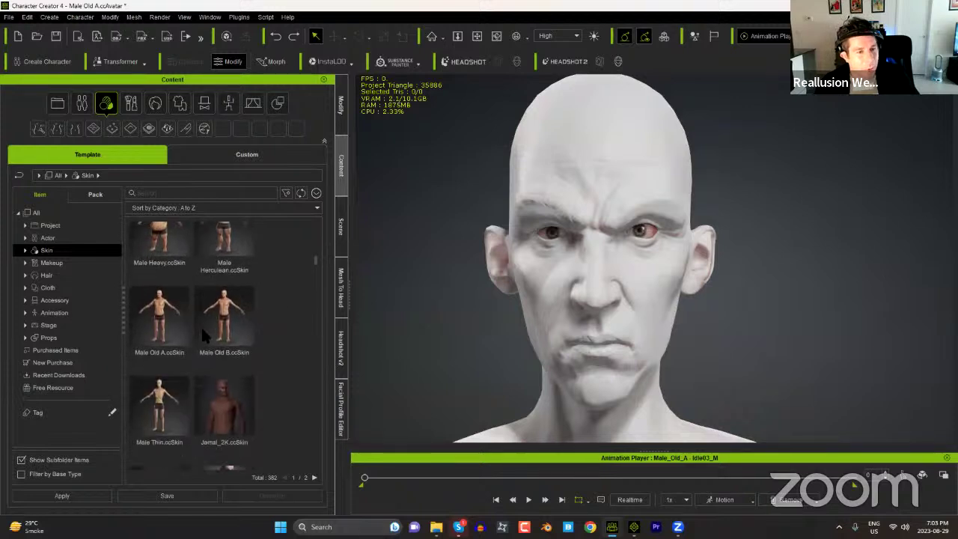
double_click(161, 323)
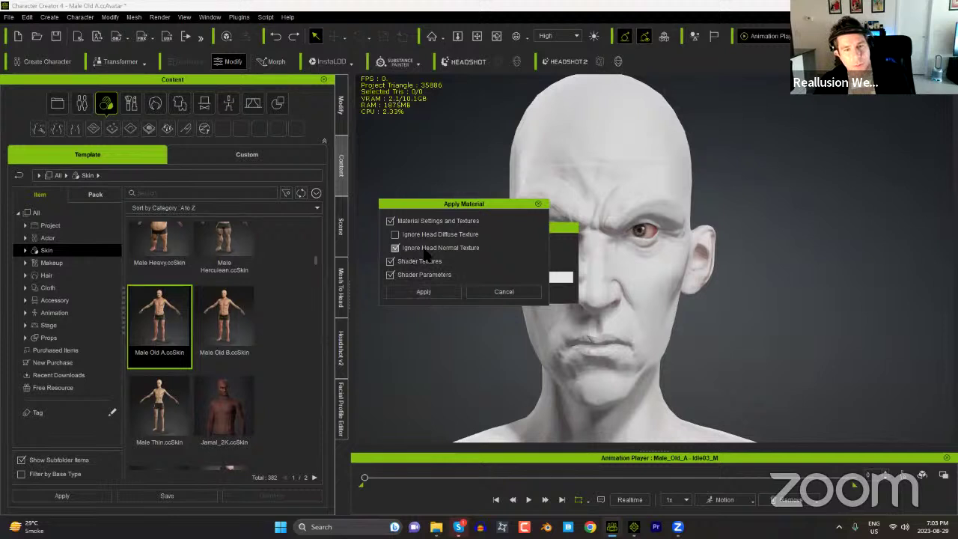
left_click(438, 292)
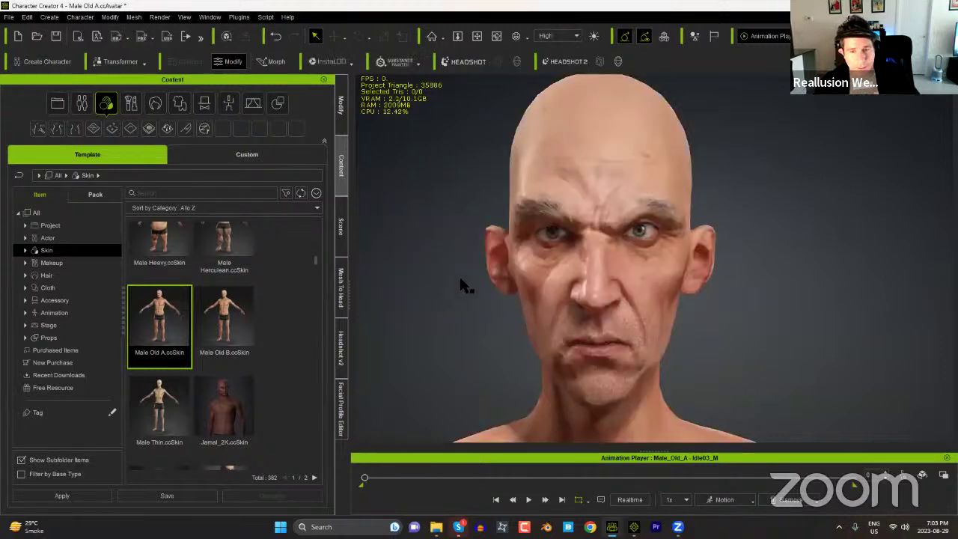
right_click_drag(682, 353, 652, 322)
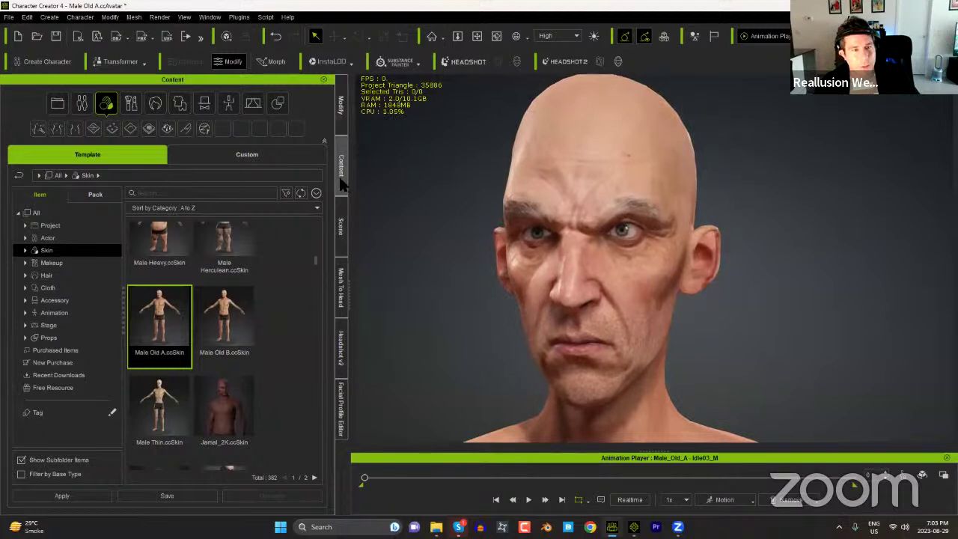
Step: Apply the Hollywoodian beard from the HairGroup Beard category to the old male character and inspect it from the side and front
left_click(54, 276)
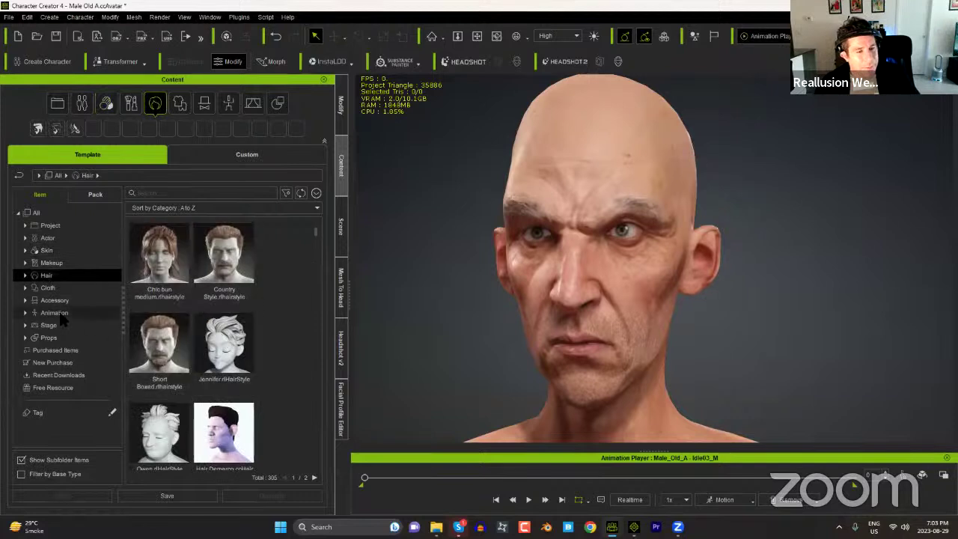
left_click(25, 276)
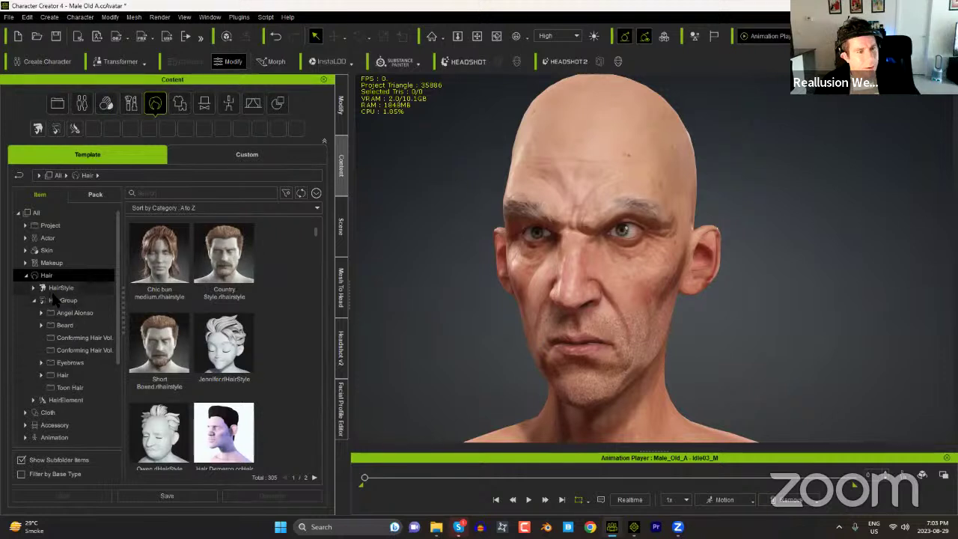
scroll(63, 308, "down", 1)
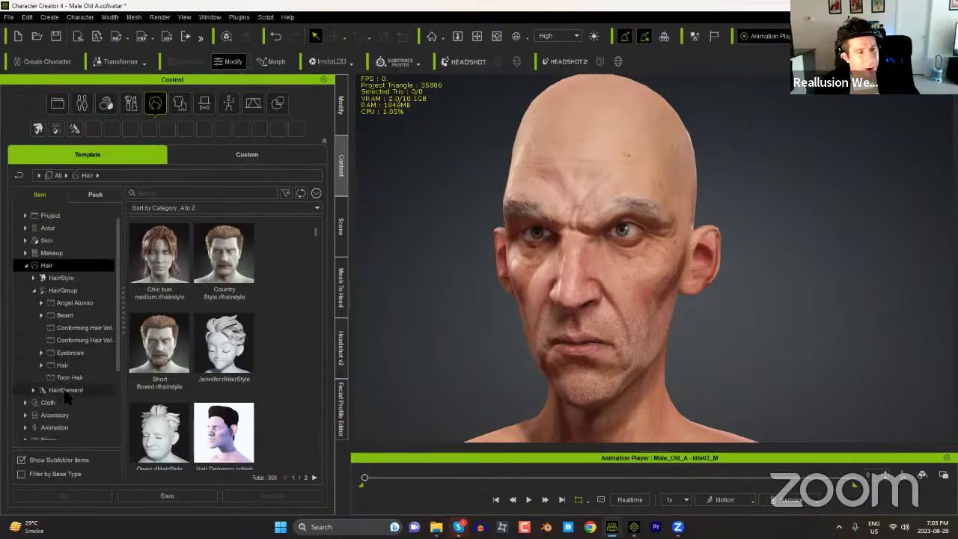
left_click(65, 392)
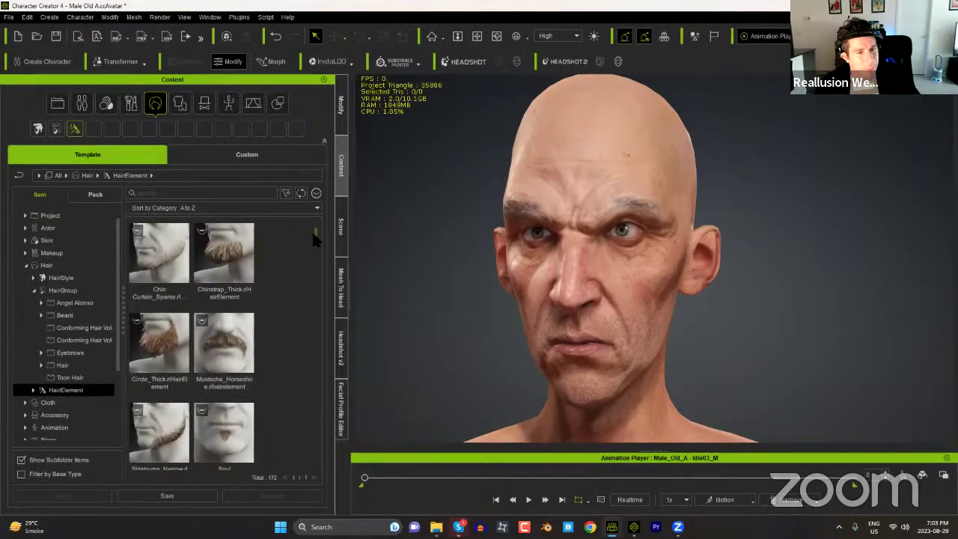
scroll(314, 238, "down", 3)
left_click(50, 316)
left_click_drag(315, 303, 308, 449)
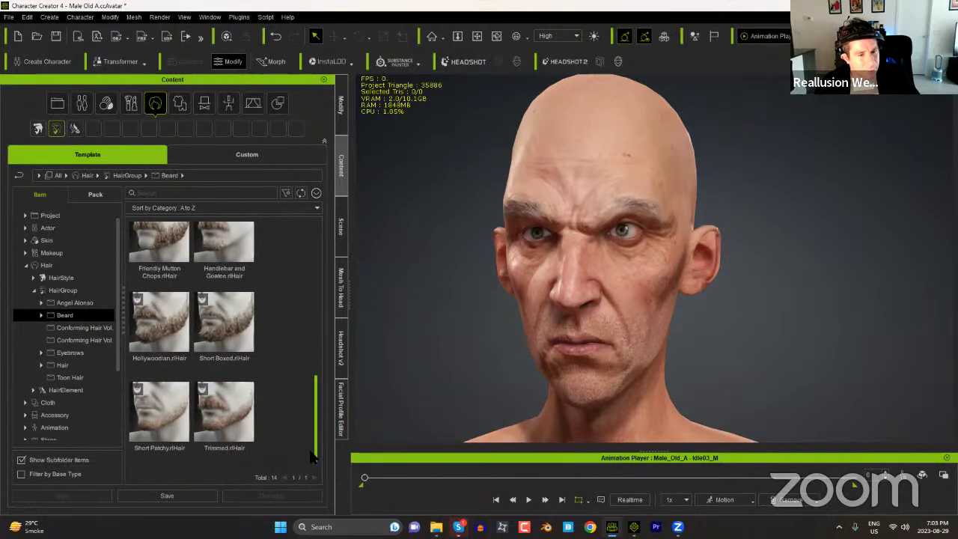
scroll(300, 430, "up", 1)
double_click(170, 357)
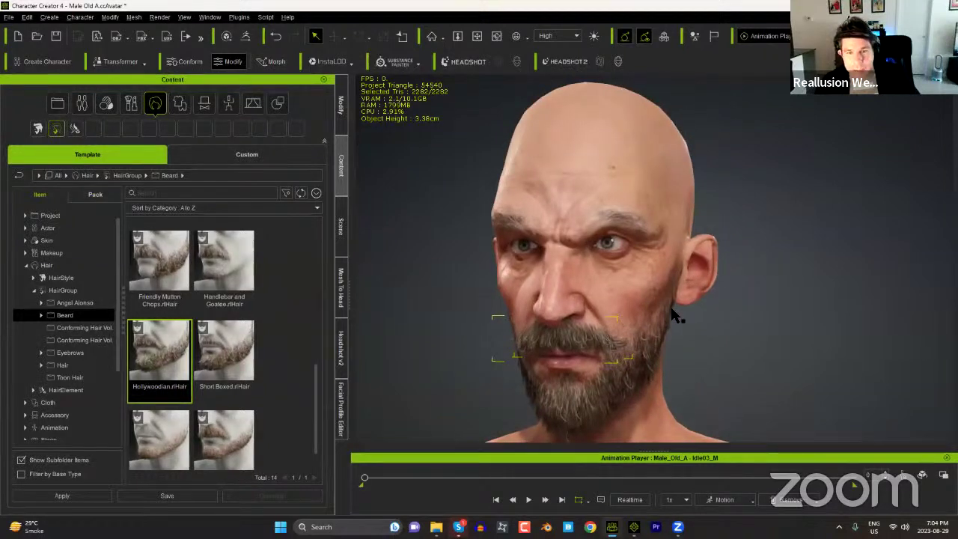
right_click_drag(561, 321, 526, 230)
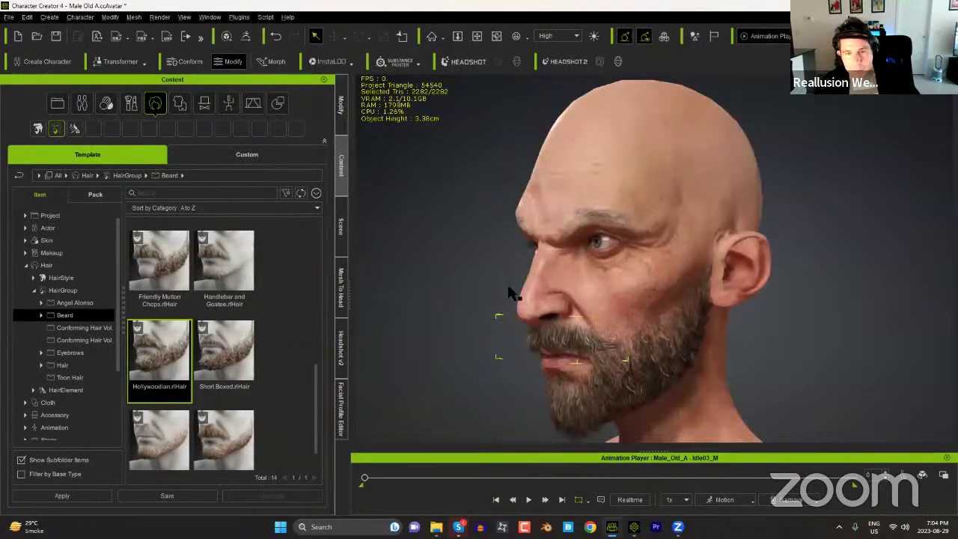
right_click_drag(508, 285, 555, 308)
Step: Add the Male_Wild eyebrows from the HairGroup Eyebrows category to the character
left_click(75, 352)
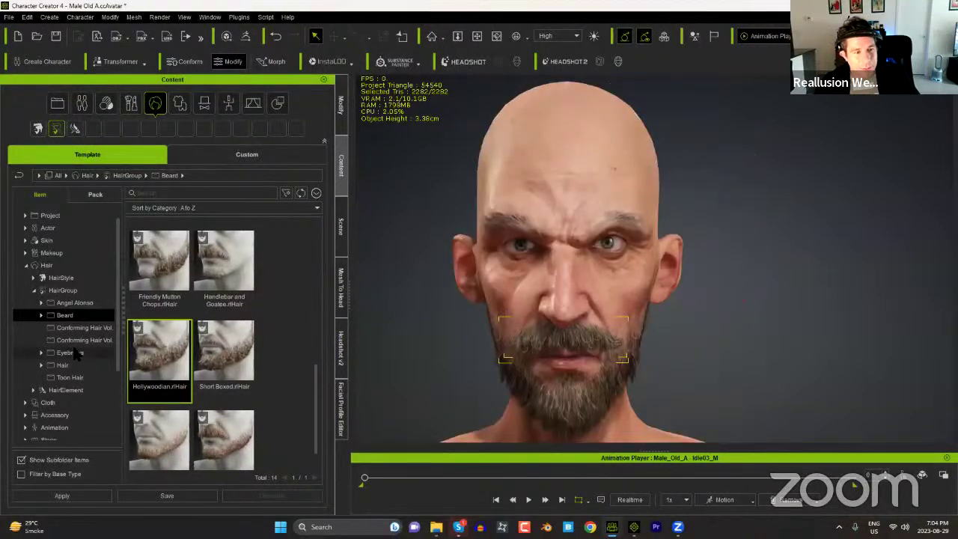
left_click_drag(314, 286, 321, 425)
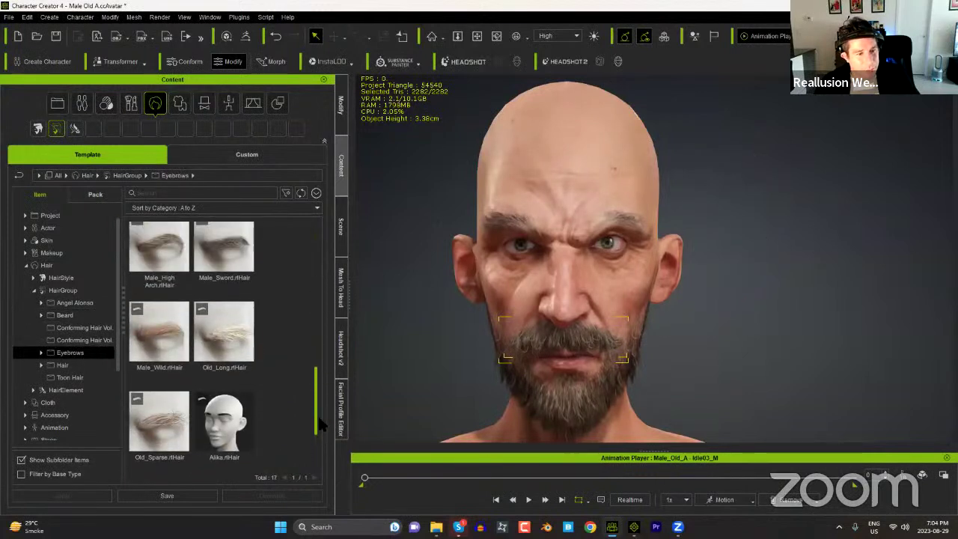
double_click(159, 335)
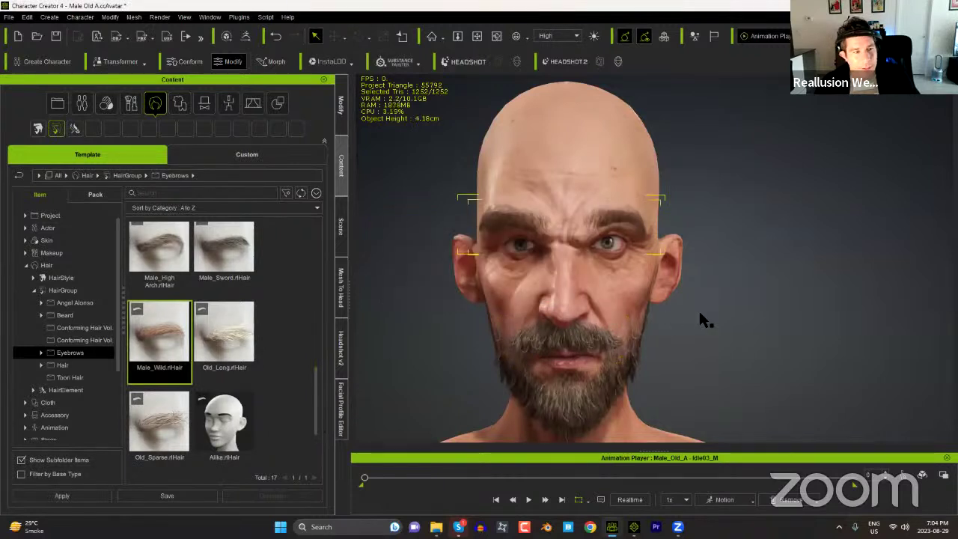
Step: Apply the 10_Male pattern bald hair from the HairGroup Hair category to the character
left_click(62, 364)
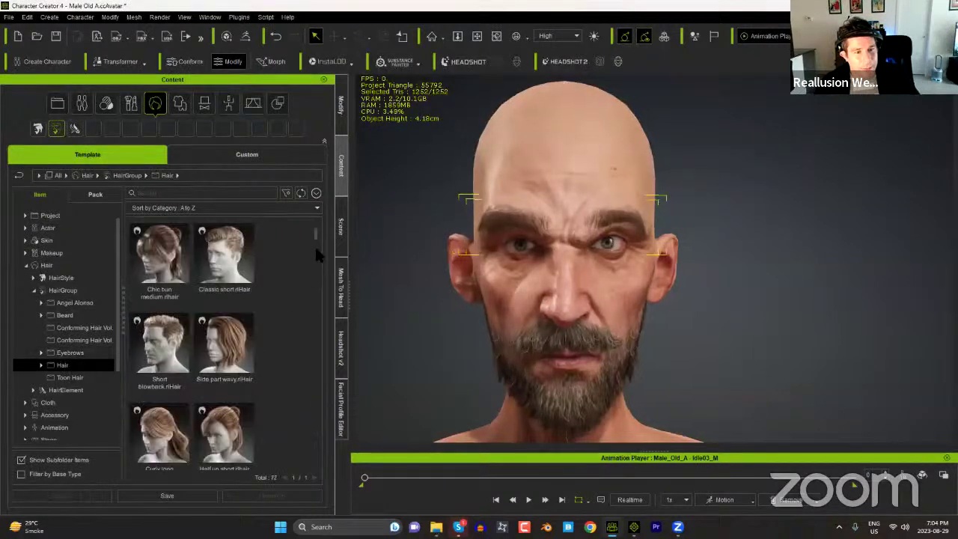
scroll(307, 287, "down", 10)
mouse_move(339, 360)
left_mouse_down()
mouse_move(321, 461)
mouse_move(322, 423)
left_mouse_up()
double_click(177, 370)
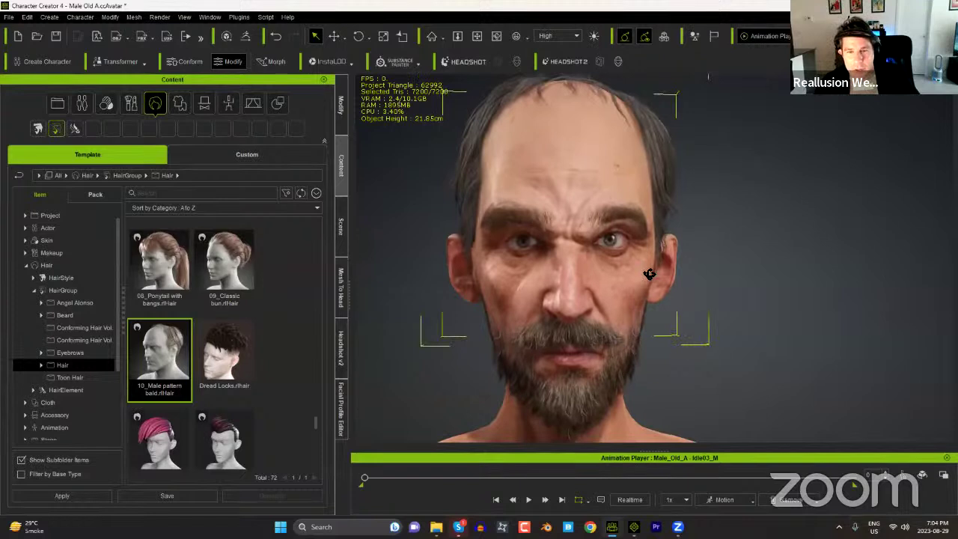
mouse_move(649, 274)
left_mouse_down()
mouse_move(680, 274)
mouse_move(660, 277)
left_mouse_up()
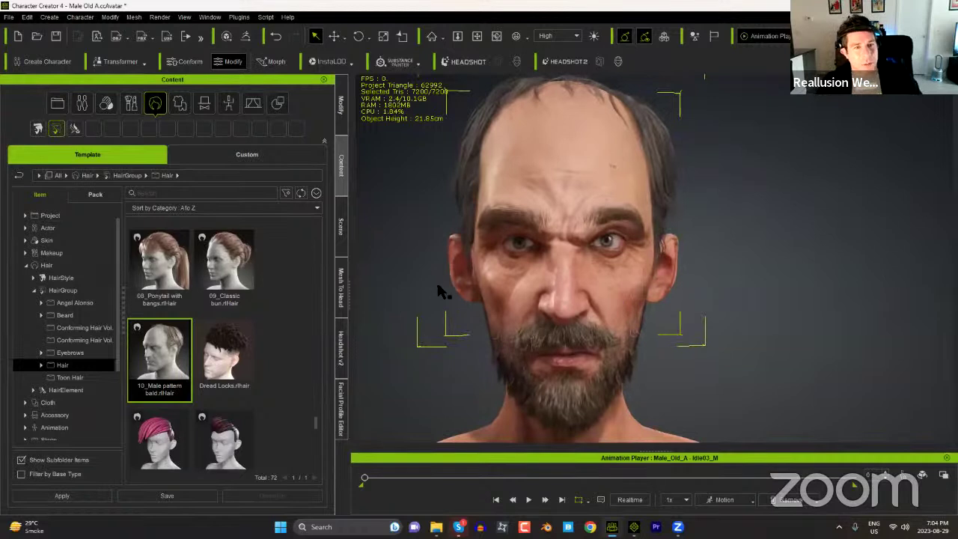
Step: Open the Facial Profile Editor for the character and turn on Edit Expressions
left_click(339, 112)
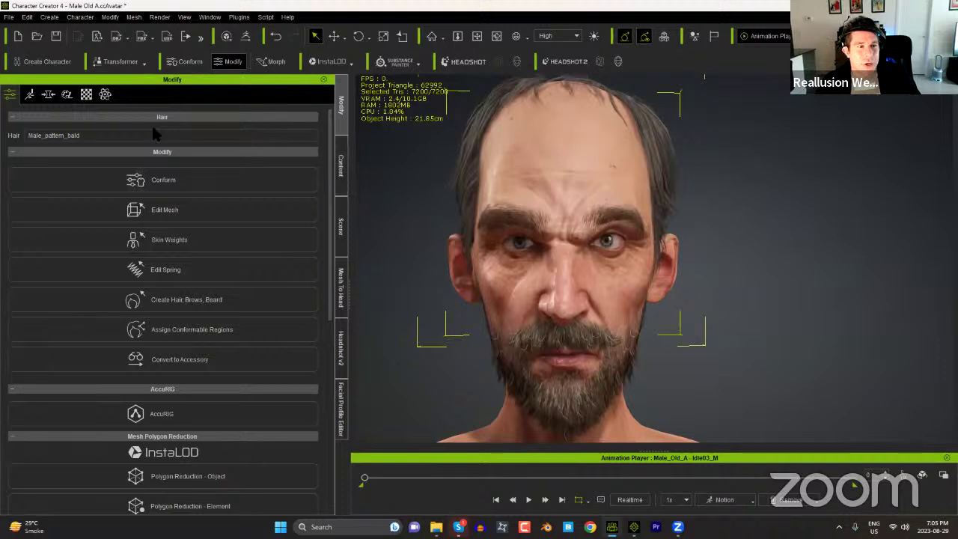
left_click(30, 95)
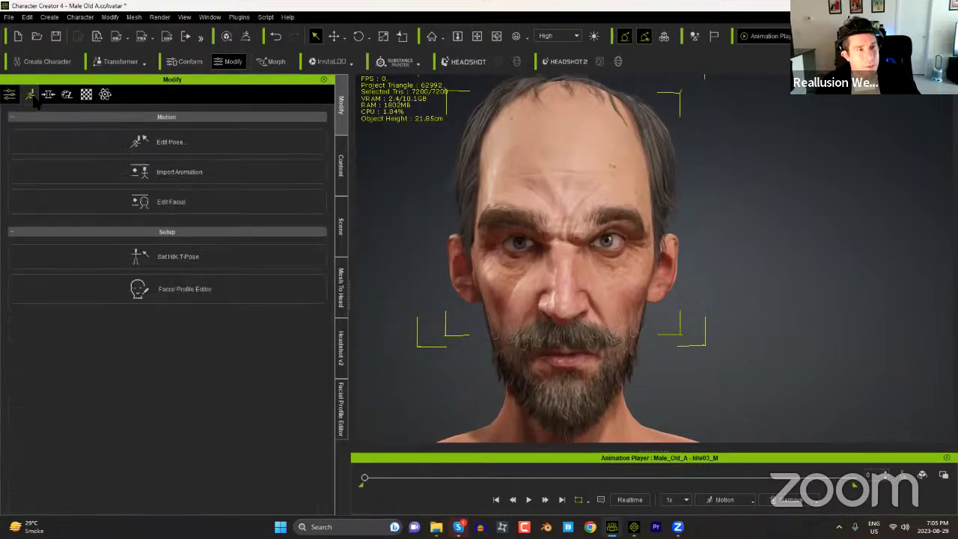
left_click(201, 292)
left_click(203, 293)
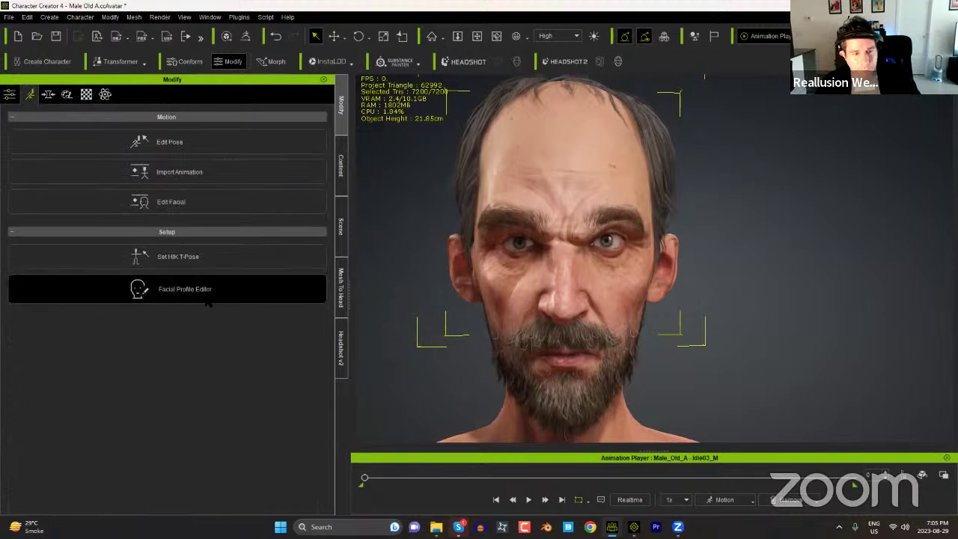
left_click(340, 402)
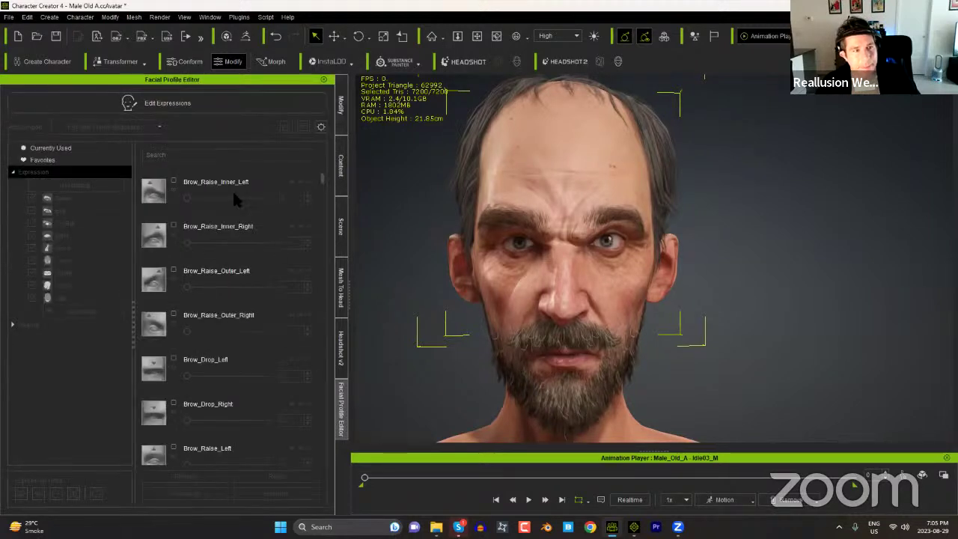
left_click(166, 105)
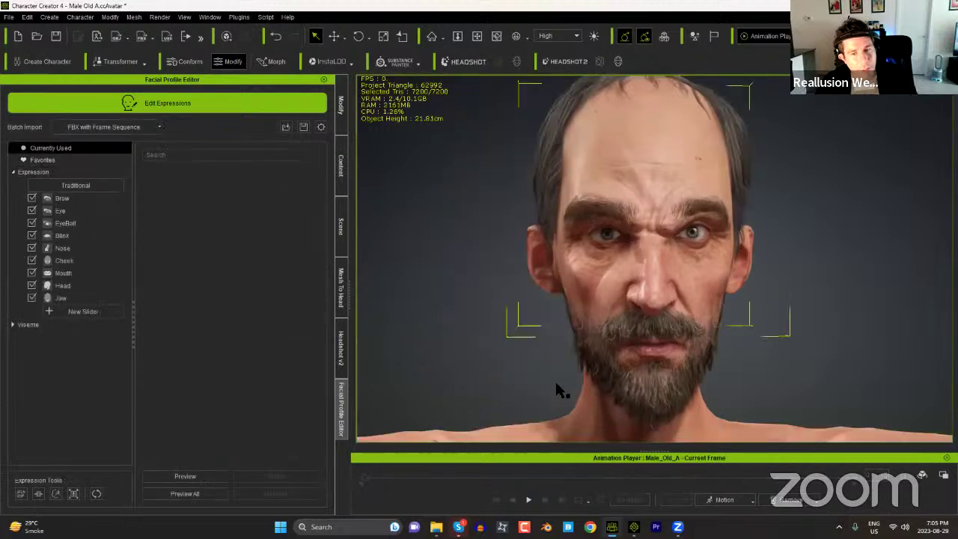
Step: Convert the character's Traditional facial profile to CC4 Extended without saving a ccFacialProfile beforehand
left_click(522, 326)
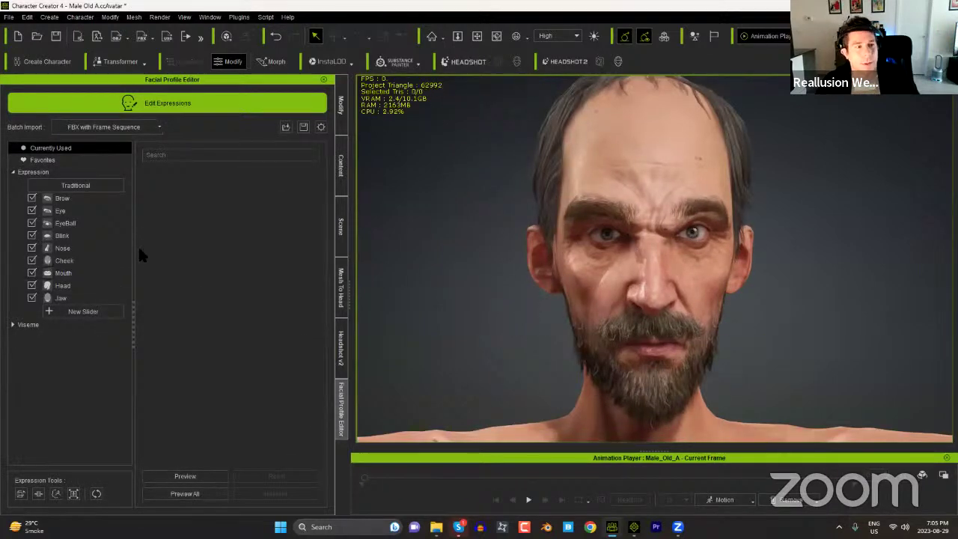
left_click(78, 187)
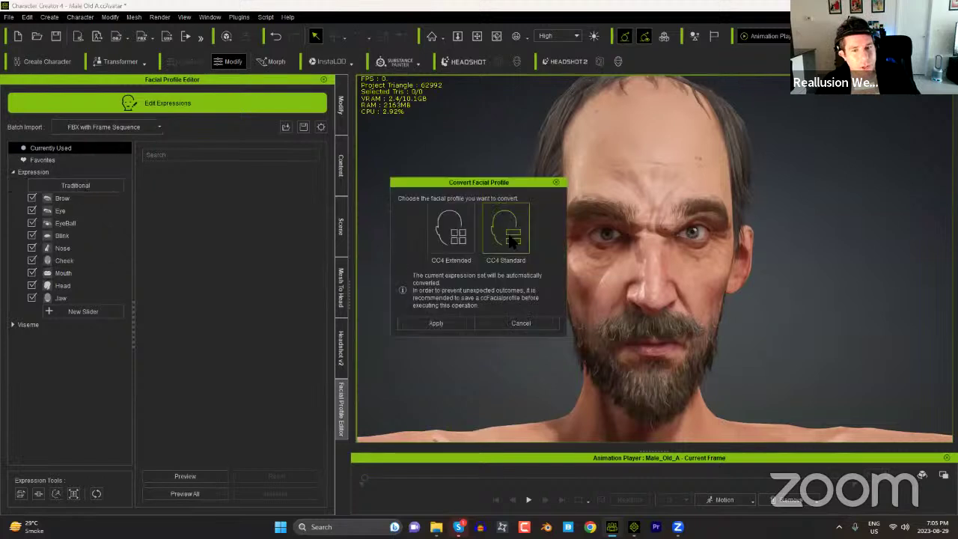
left_click(450, 236)
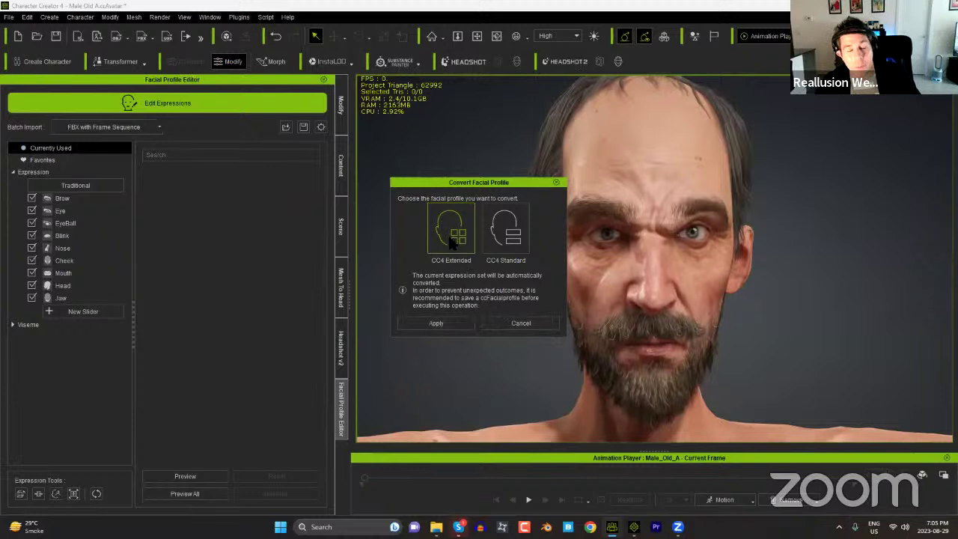
left_click(436, 324)
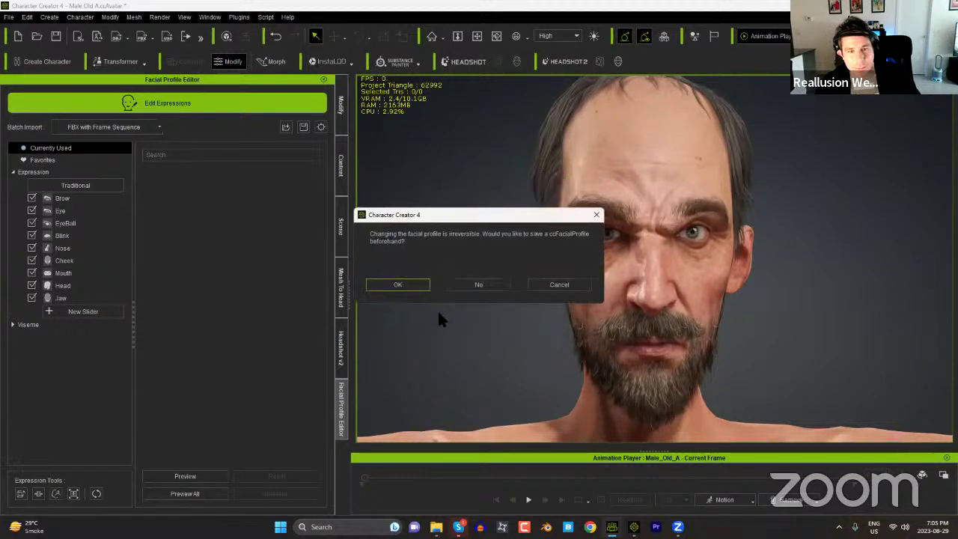
left_click(475, 284)
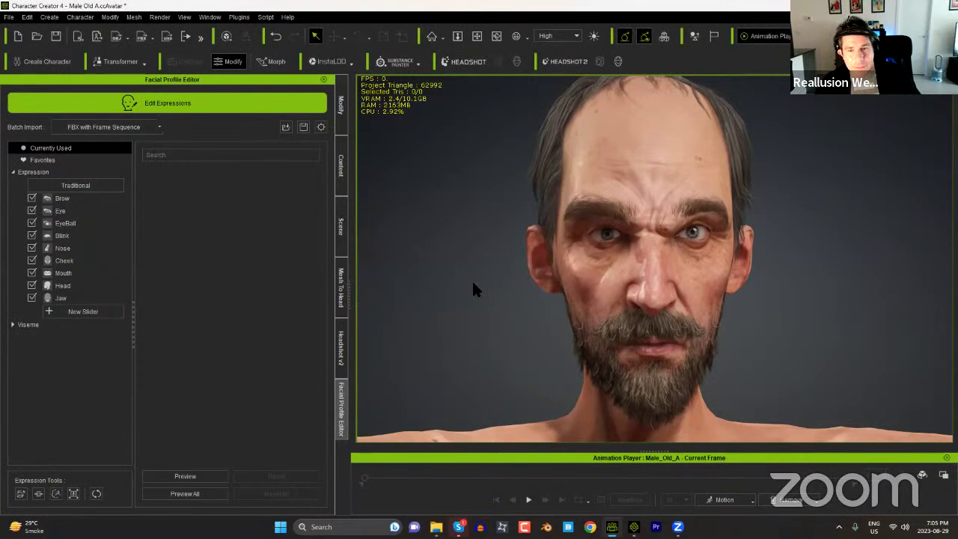
left_click(74, 186)
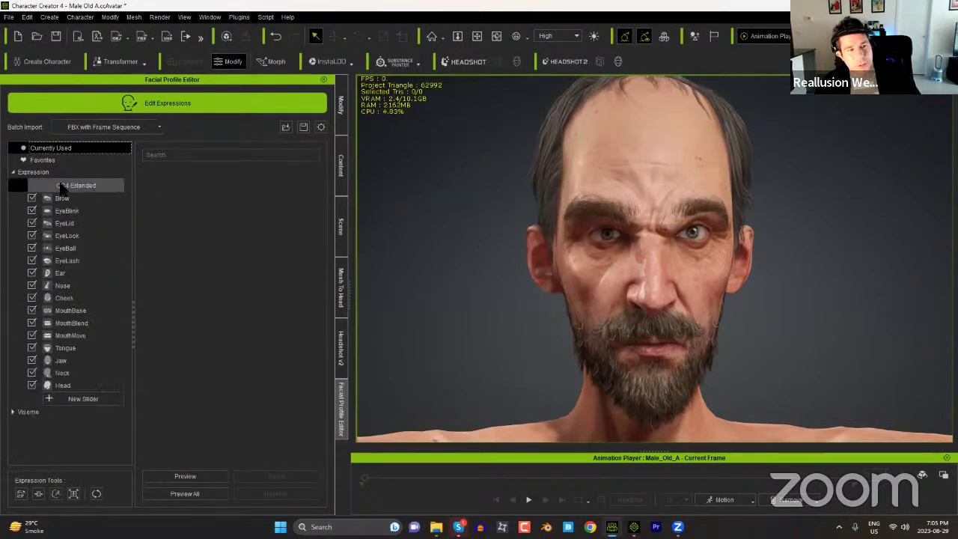
Step: Look through the extended expression sliders for mouth, tongue, eyelash, eye look and brow, and inspect the character's face
left_click(75, 313)
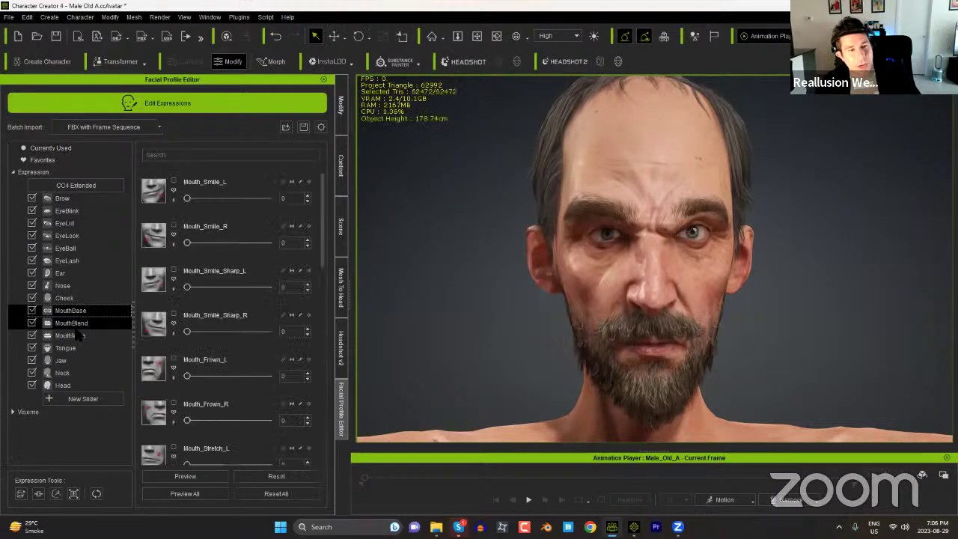
left_click(71, 347)
left_click(74, 262)
left_click(67, 236)
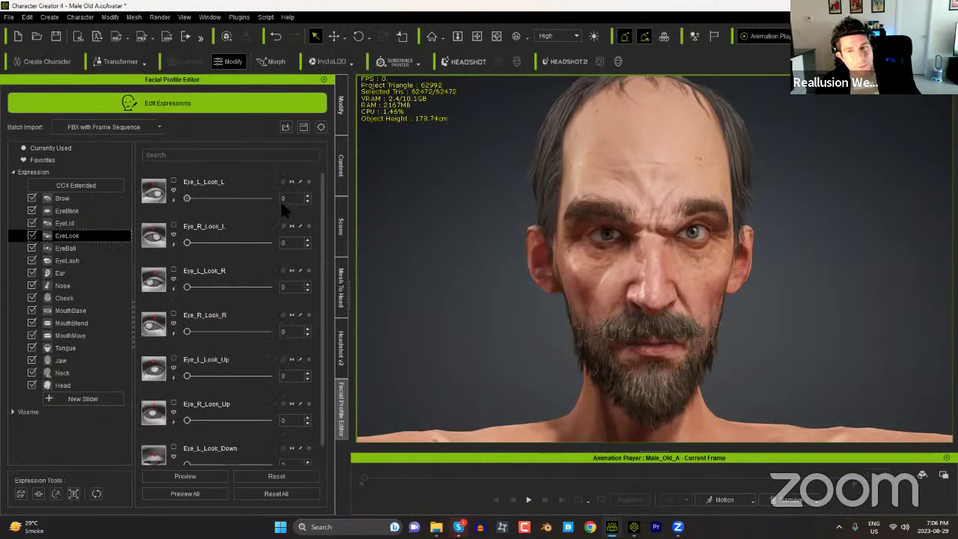
left_click(120, 198)
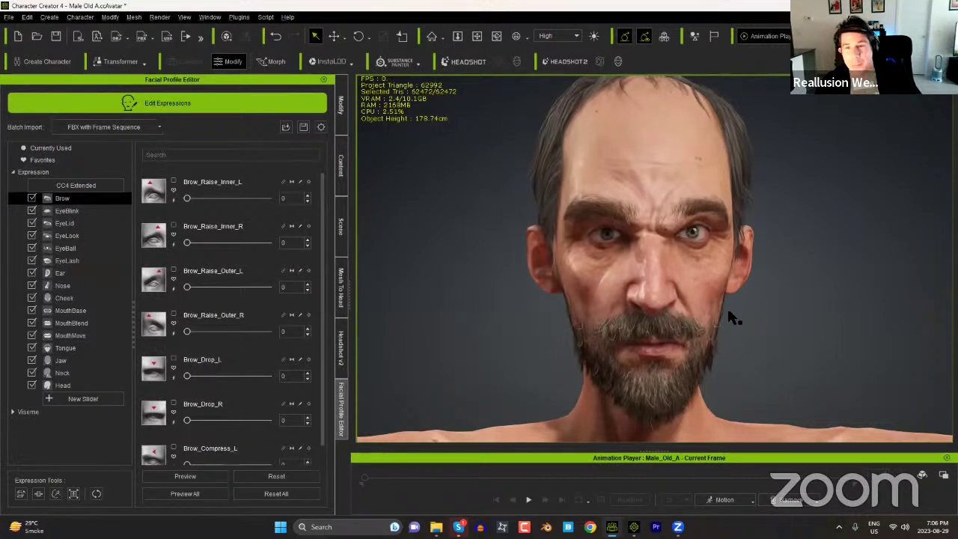
left_click_drag(729, 311, 679, 314)
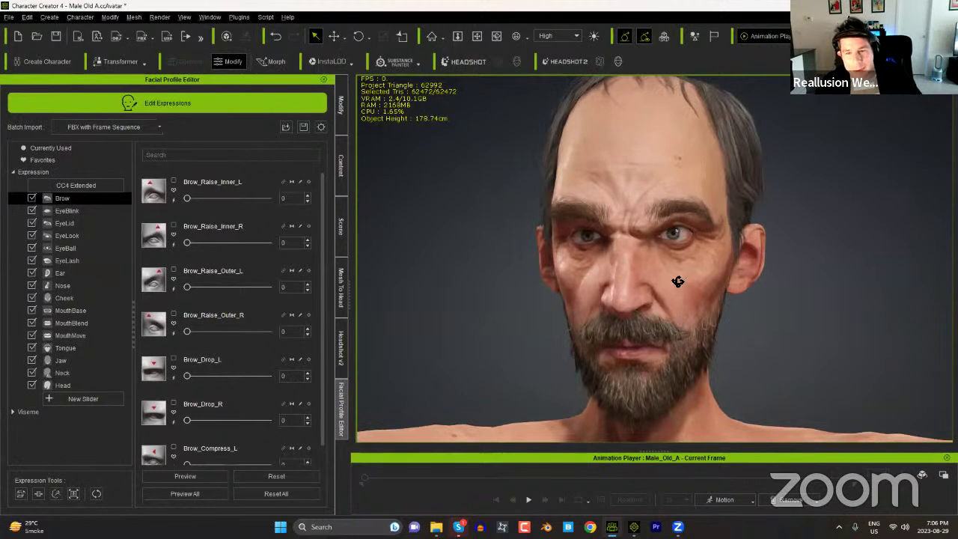
left_click_drag(678, 281, 786, 336)
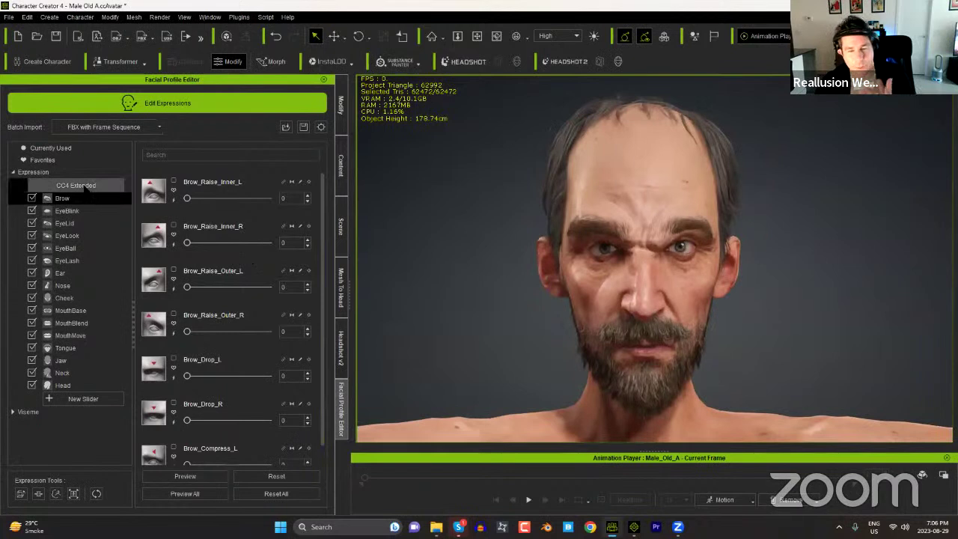
Step: Activate Expression Wrinkles in the character's wrinkle settings
left_click(340, 108)
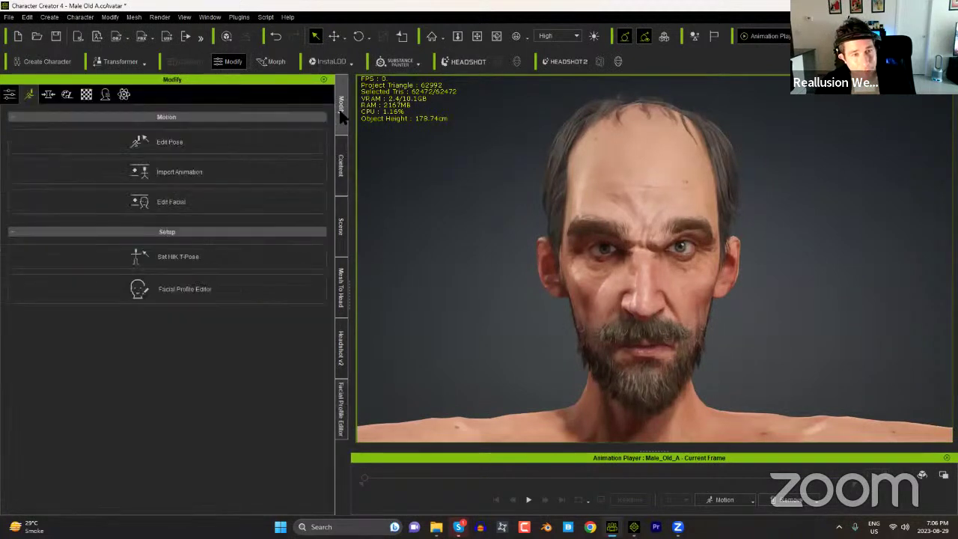
left_click(106, 95)
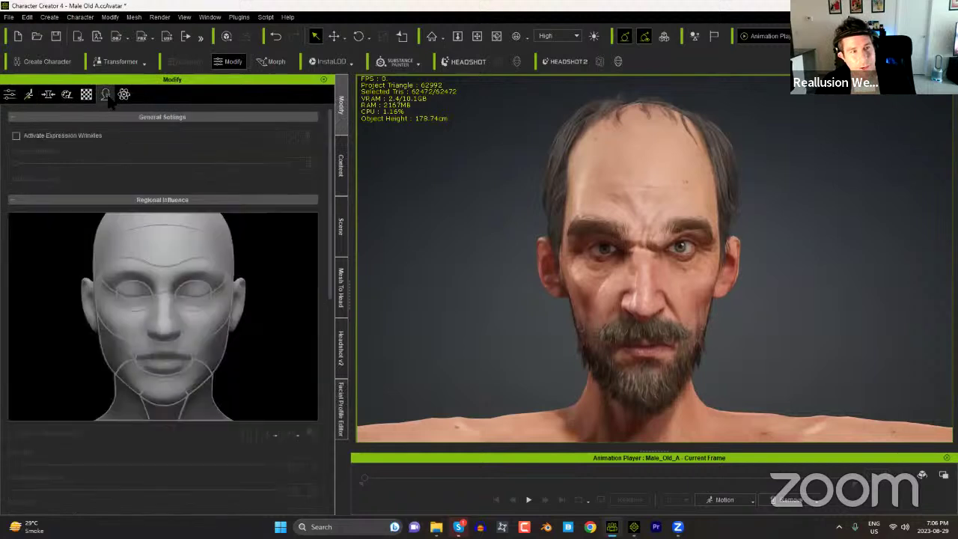
left_click(17, 136)
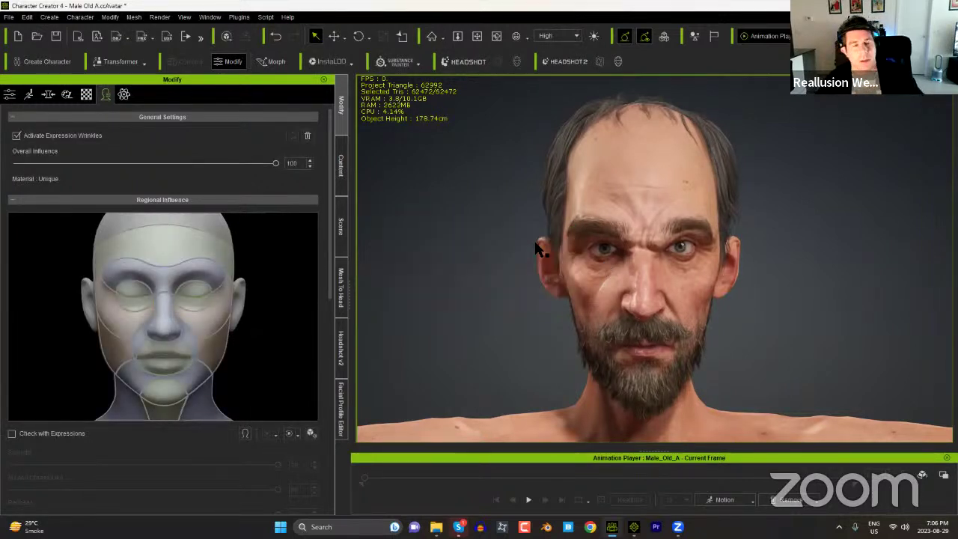
Step: Enable Check with Expressions to preview the forehead wrinkles up close and set the wrinkles' Overall Influence to 45
left_click(52, 438)
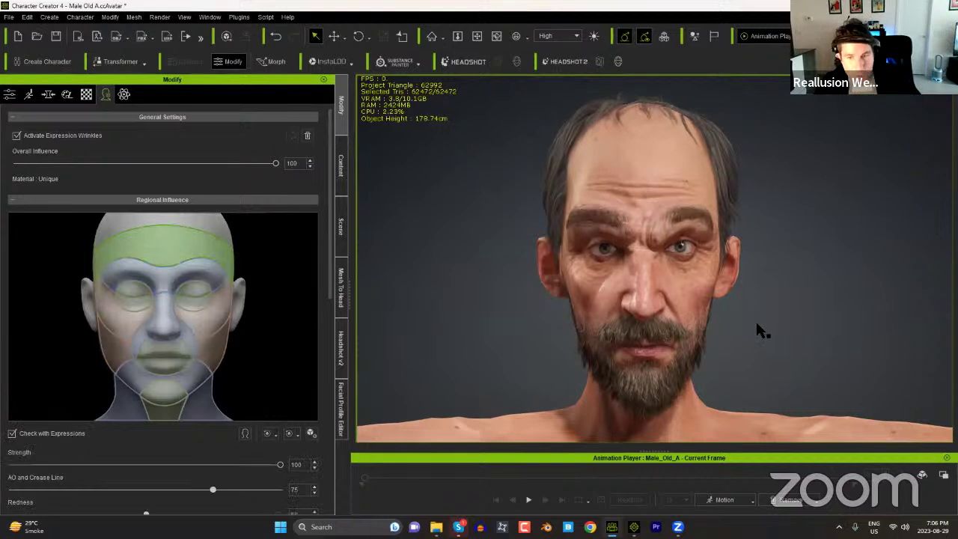
right_click_drag(756, 326, 642, 284)
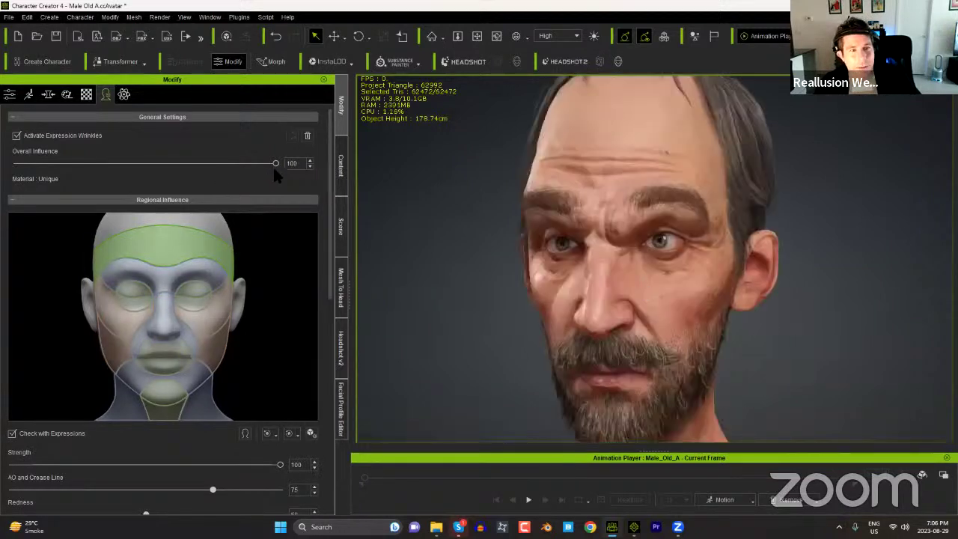
left_click_drag(275, 163, 134, 164)
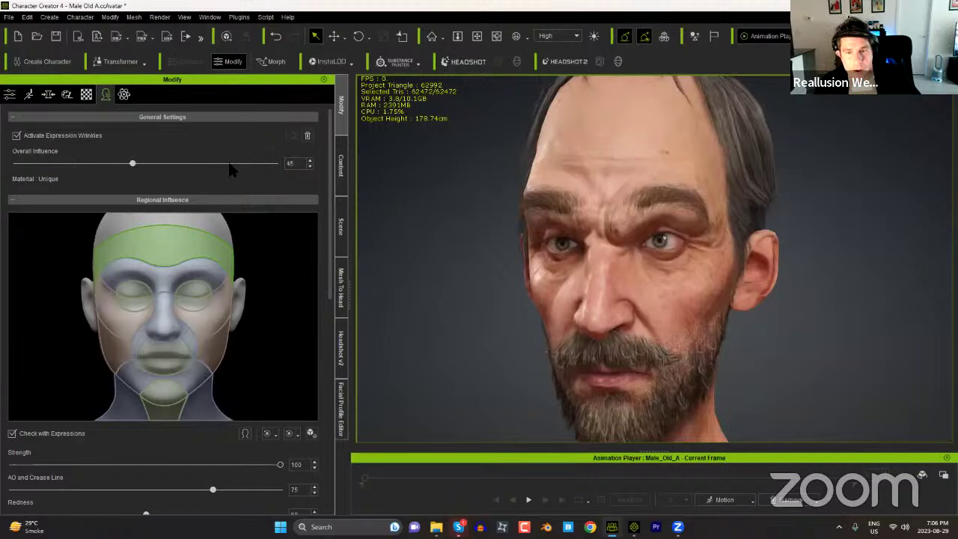
Step: Raise the Overall Influence of the expression wrinkles to 100
left_click_drag(228, 163, 306, 170)
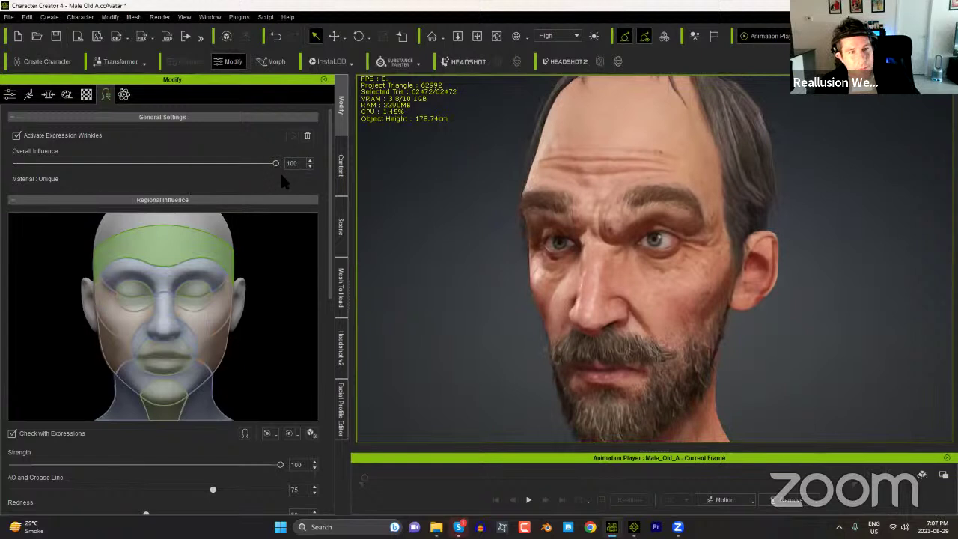
Step: Browse the Expression Wrinkles presets in the content library, including the 4K and Wrinkle Essentials folders
left_click(343, 178)
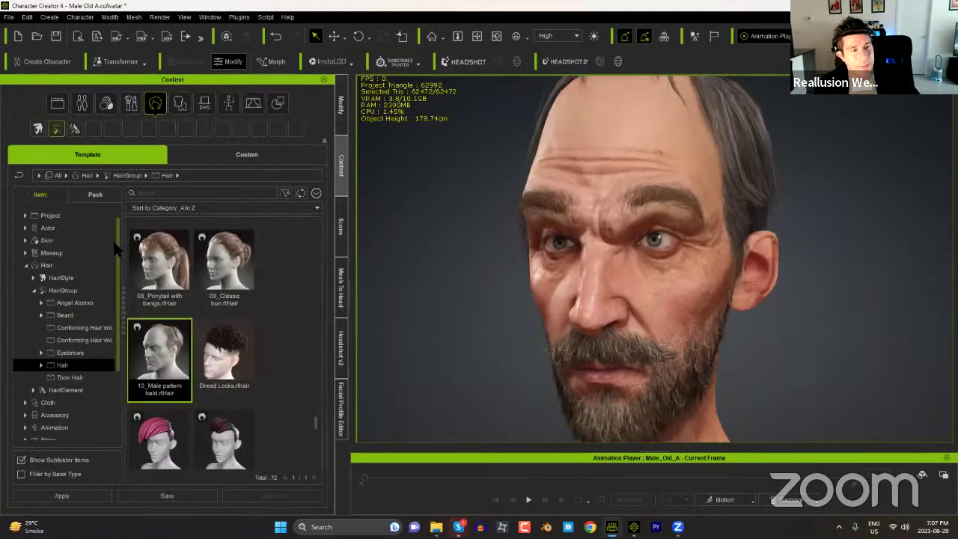
left_click(27, 264)
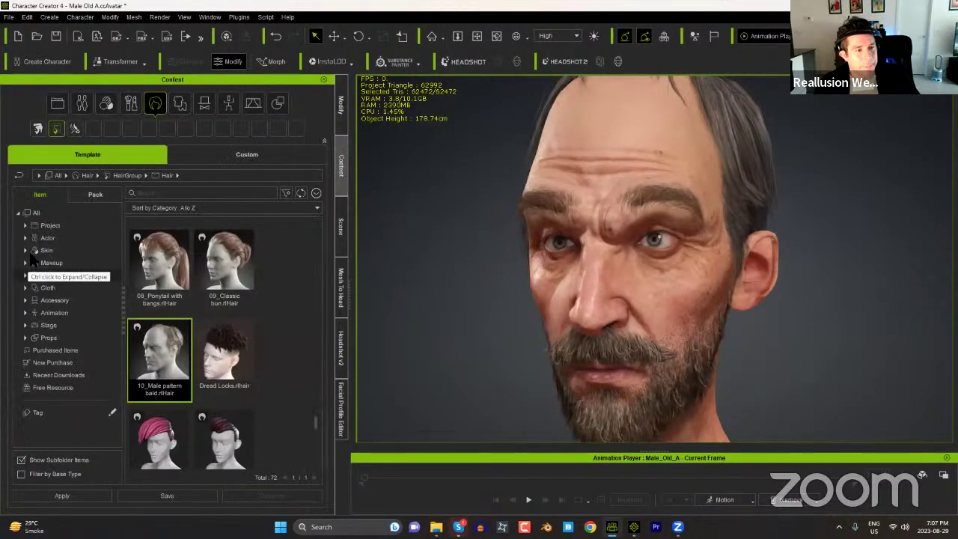
left_click(26, 238)
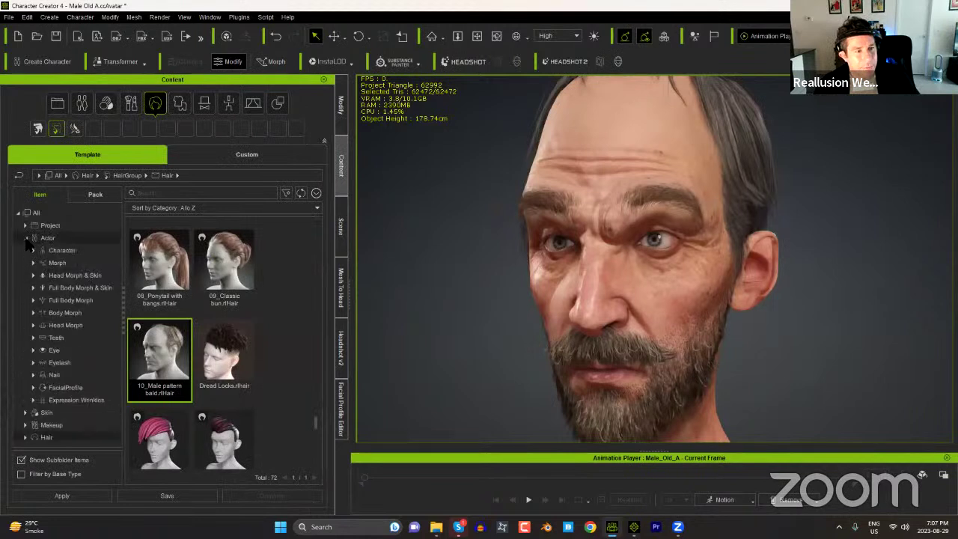
left_click(75, 399)
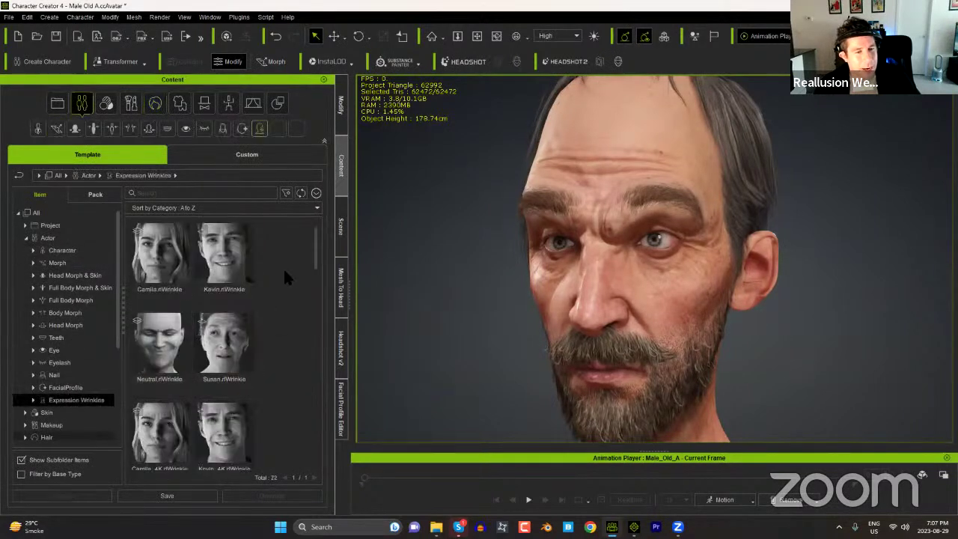
left_click_drag(313, 258, 315, 273)
left_click_drag(315, 293, 321, 430)
left_click(33, 399)
left_click(82, 424)
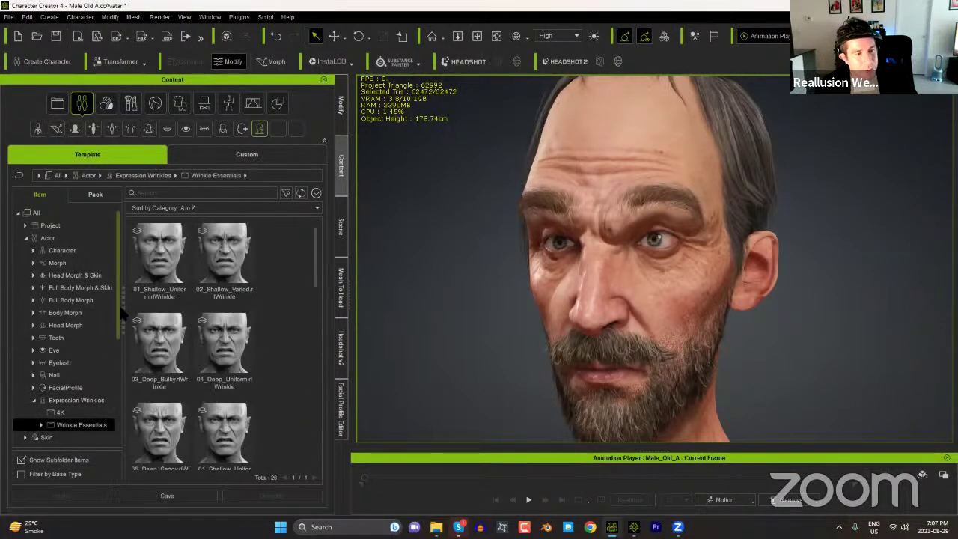
scroll(116, 301, "down", 3)
left_click(76, 337)
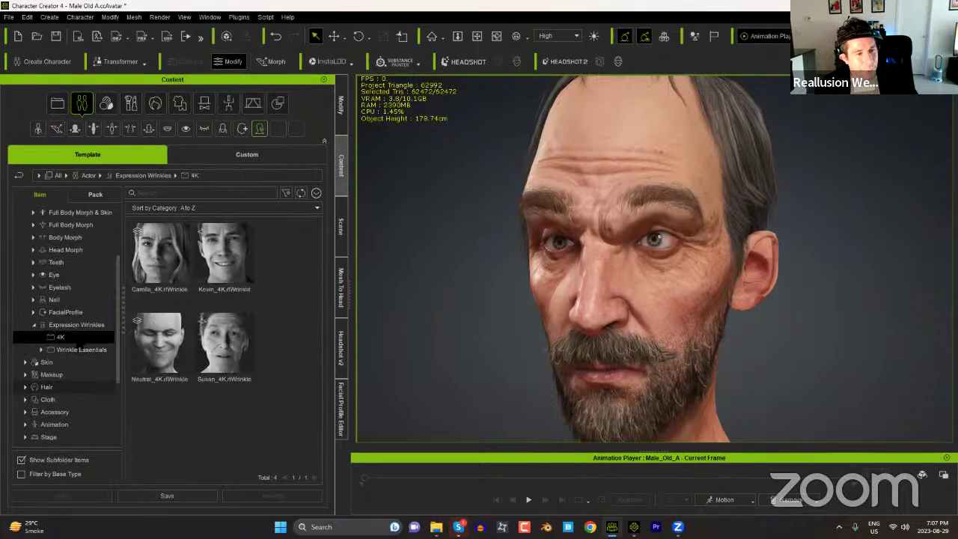
left_click(41, 349)
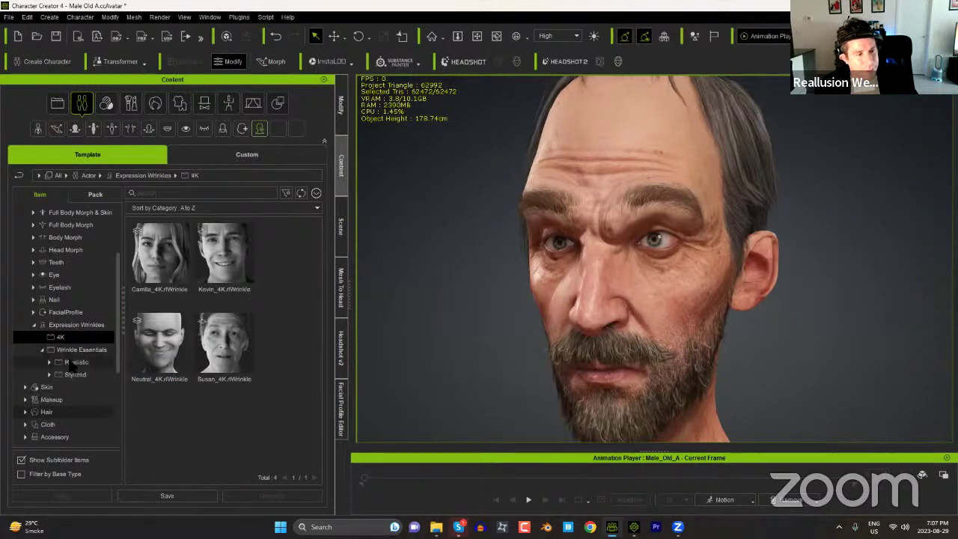
left_click(77, 324)
left_click_drag(314, 262, 342, 260)
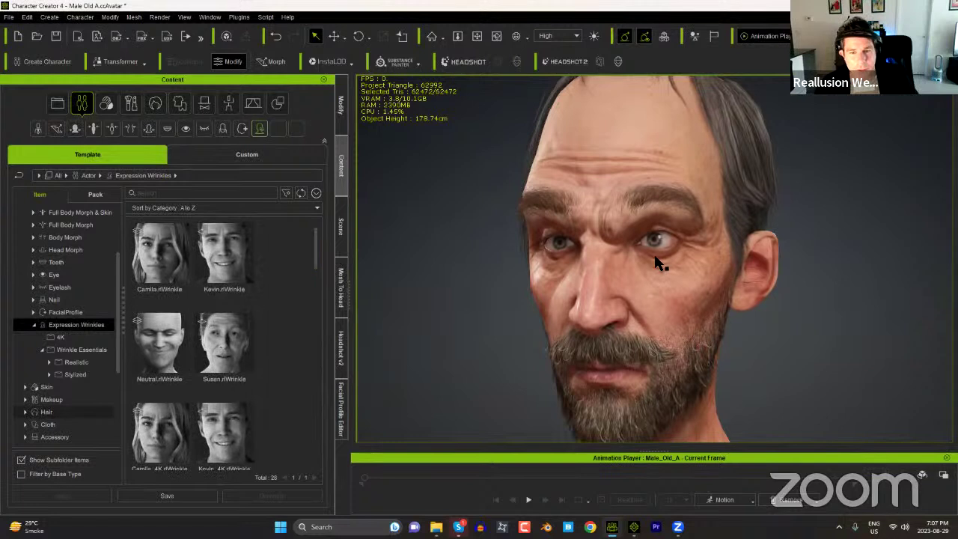
Step: Open the facial editor and apply the first expression in the fifth row of the 03-Angry style to the character
left_click(341, 105)
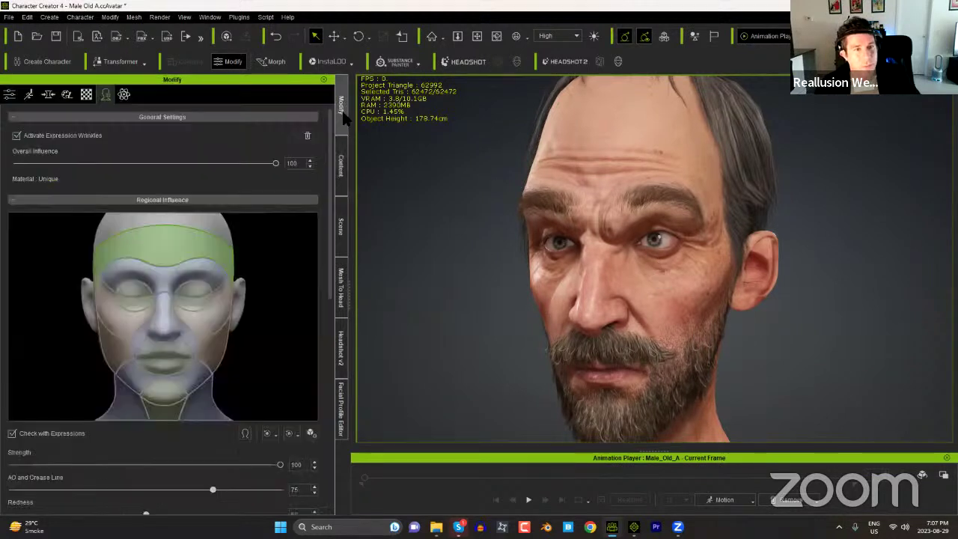
left_click(28, 94)
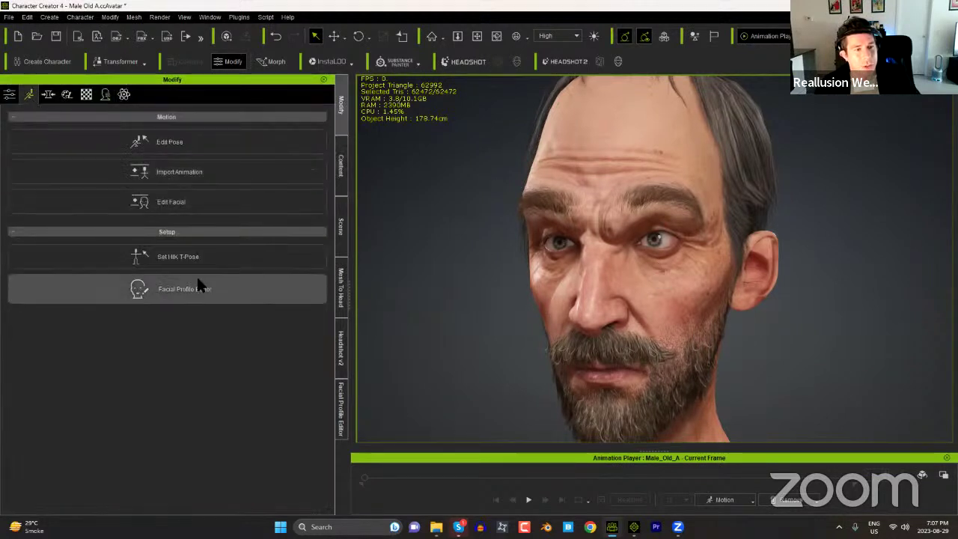
left_click(183, 202)
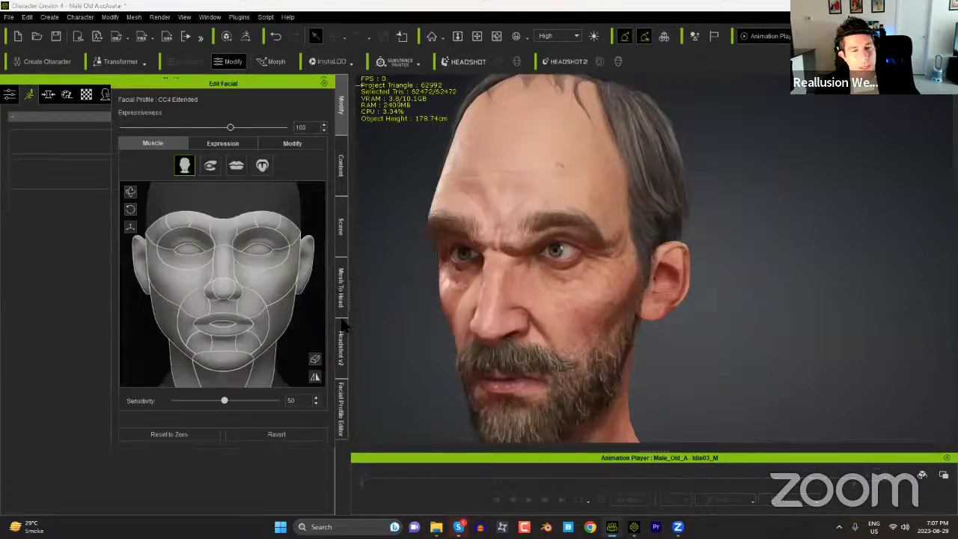
left_click(227, 145)
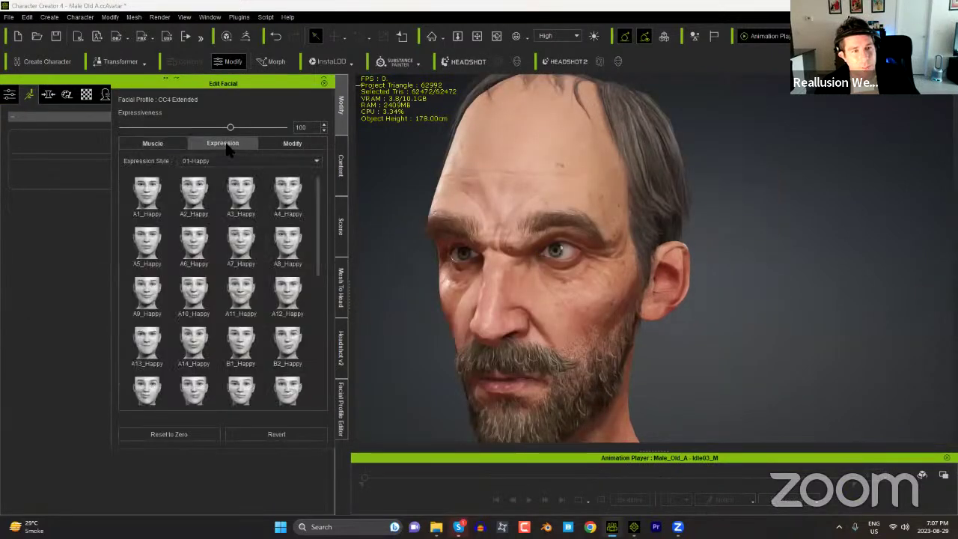
left_click(241, 162)
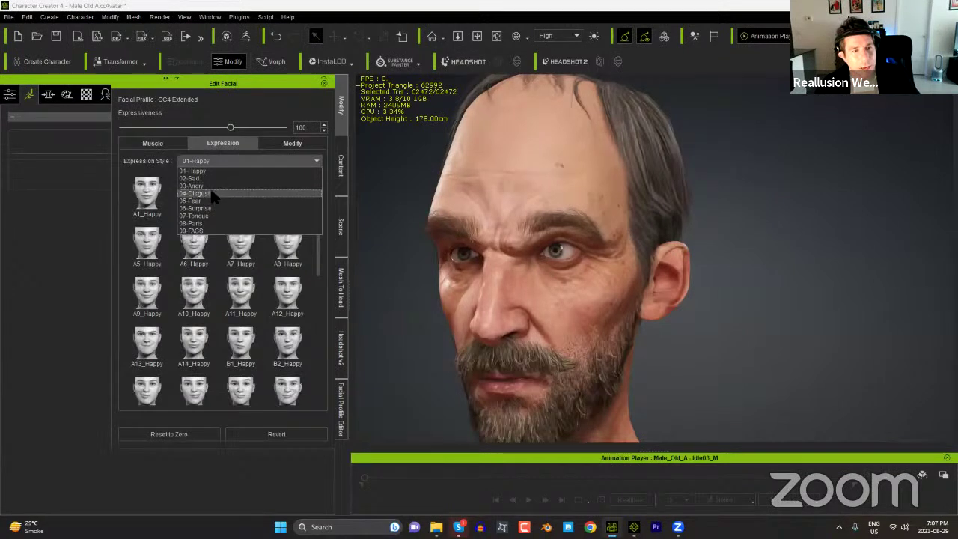
left_click(211, 187)
left_click(153, 391)
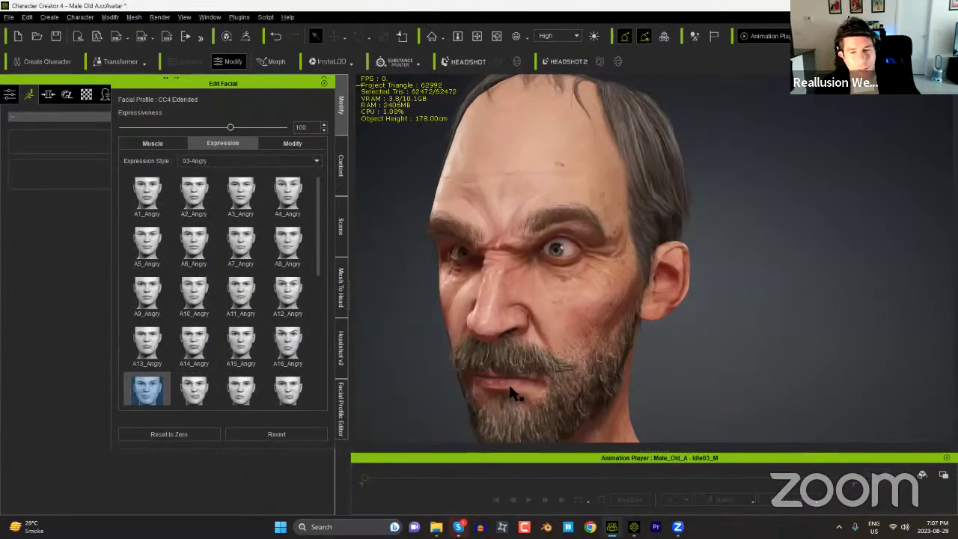
right_click_drag(506, 378, 711, 378)
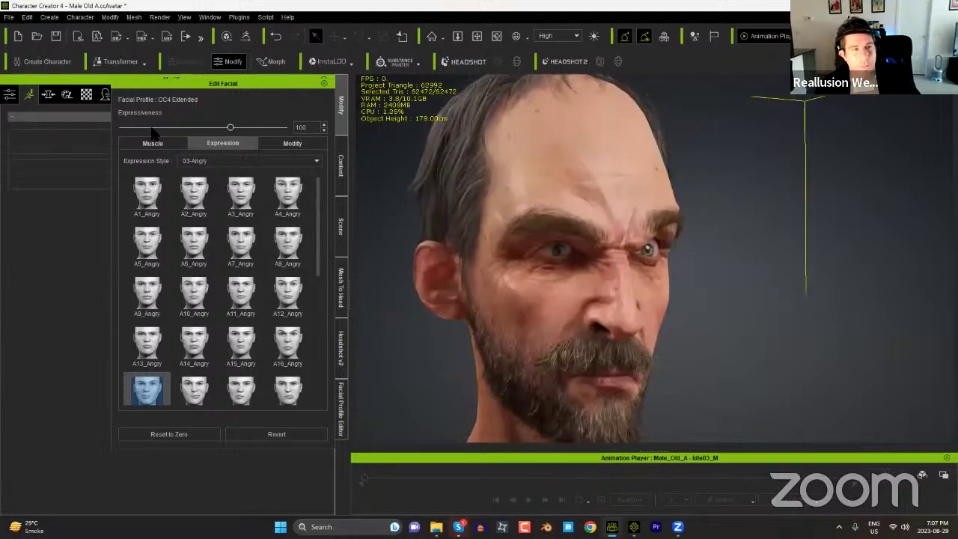
Step: Bring up the wrinkle settings beside the facial editor and inspect the angry face's wrinkles at 100 Overall Influence
left_click(104, 96)
left_click_drag(213, 84, 805, 113)
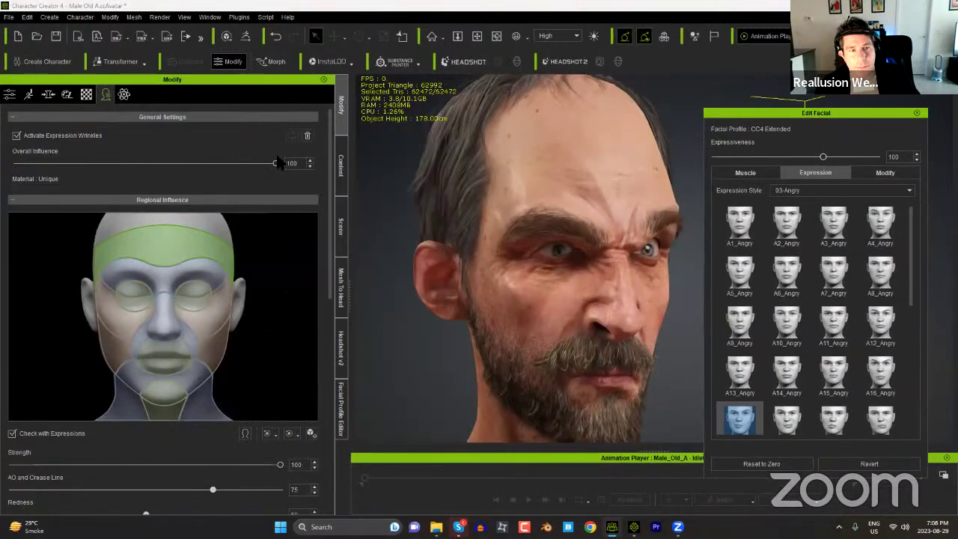
mouse_move(275, 160)
left_mouse_down()
mouse_move(45, 169)
mouse_move(155, 165)
mouse_move(271, 184)
mouse_move(63, 183)
mouse_move(280, 170)
mouse_move(90, 164)
mouse_move(289, 166)
left_mouse_up()
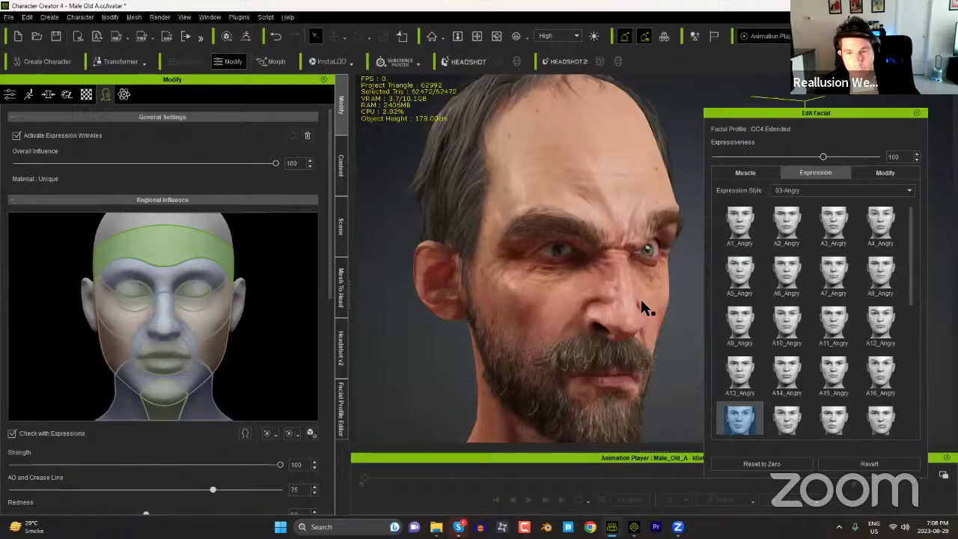
right_click_drag(640, 304, 552, 294)
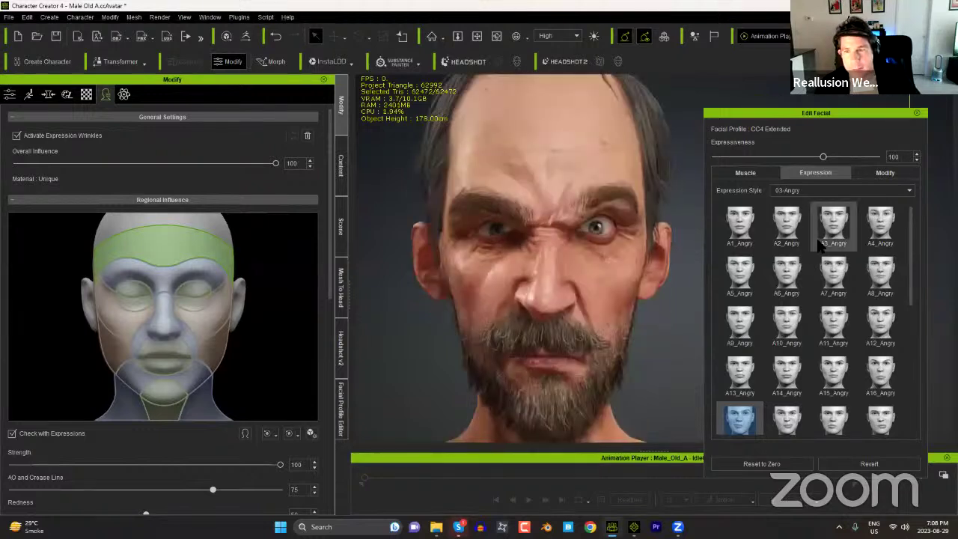
Step: Lower the Expressiveness of the angry expression and close the facial editor
left_click(822, 155)
left_click_drag(801, 166, 710, 180)
left_click(916, 113)
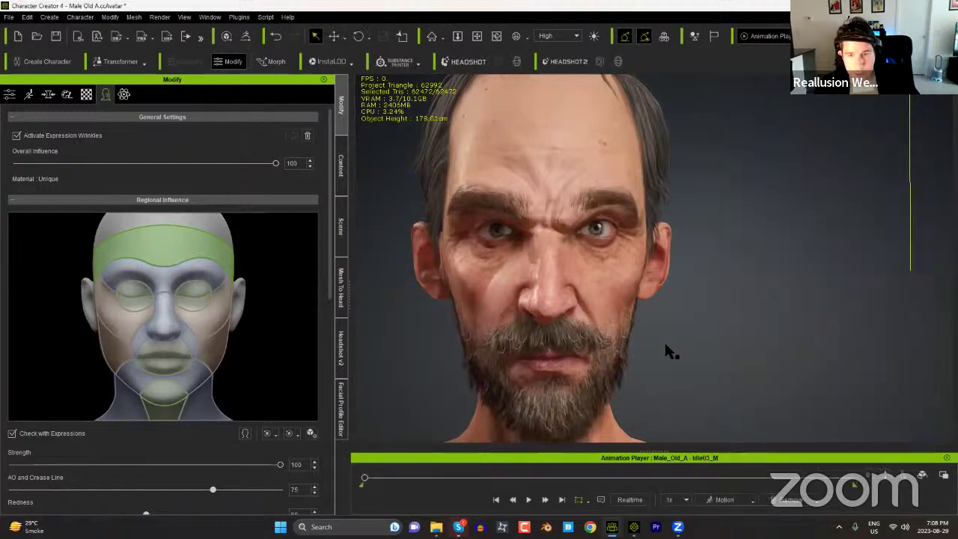
Step: Send the character to iClone 8 and accept overwriting the existing motion with the file's animation data
left_click(634, 527)
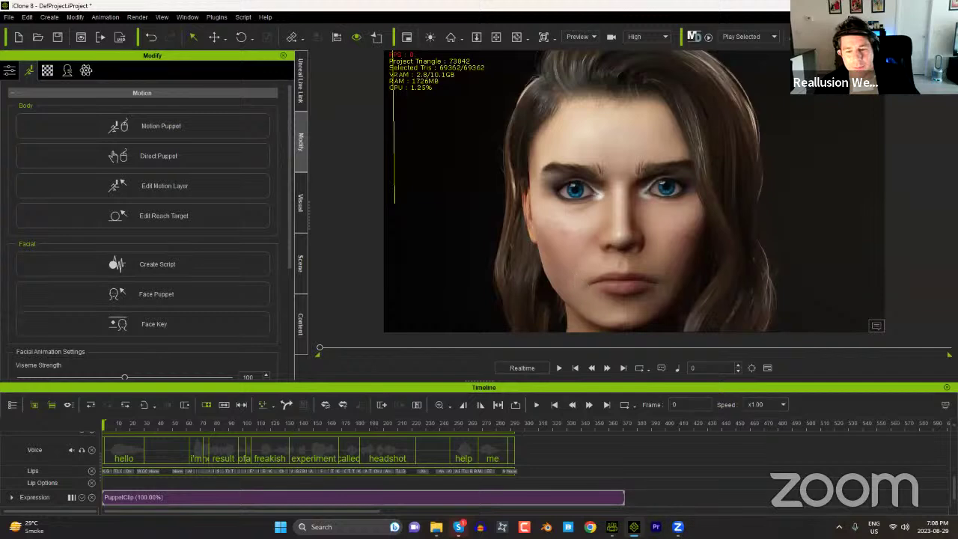
key("alt+Tab")
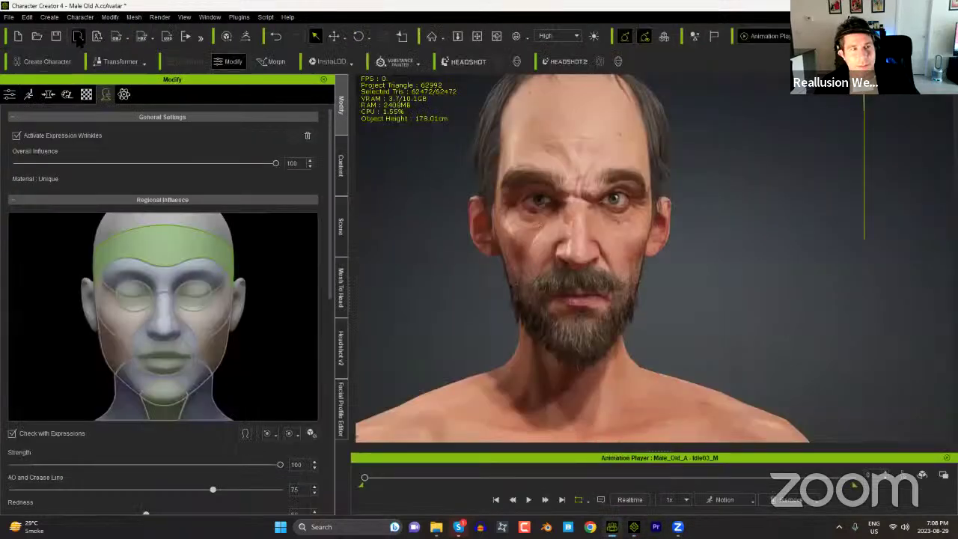
left_click(78, 37)
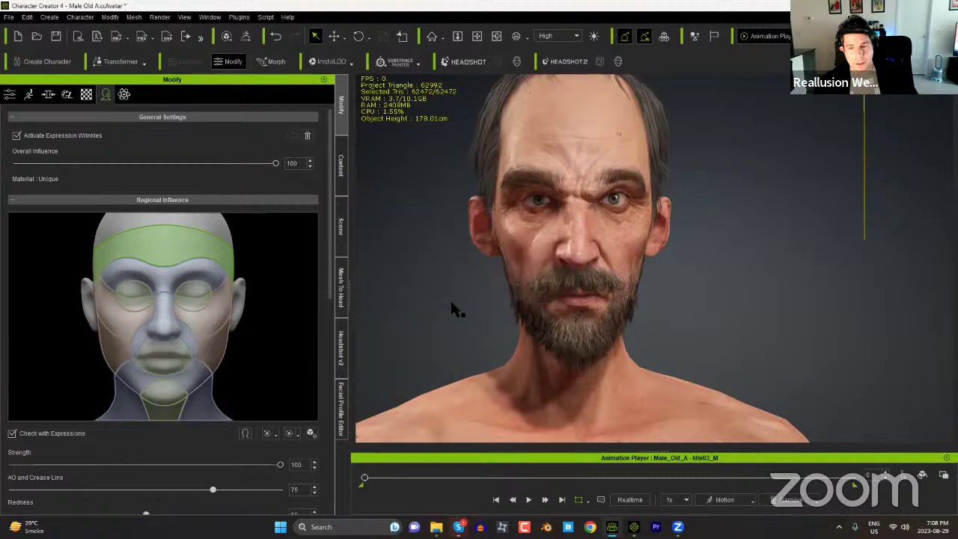
left_click(634, 527)
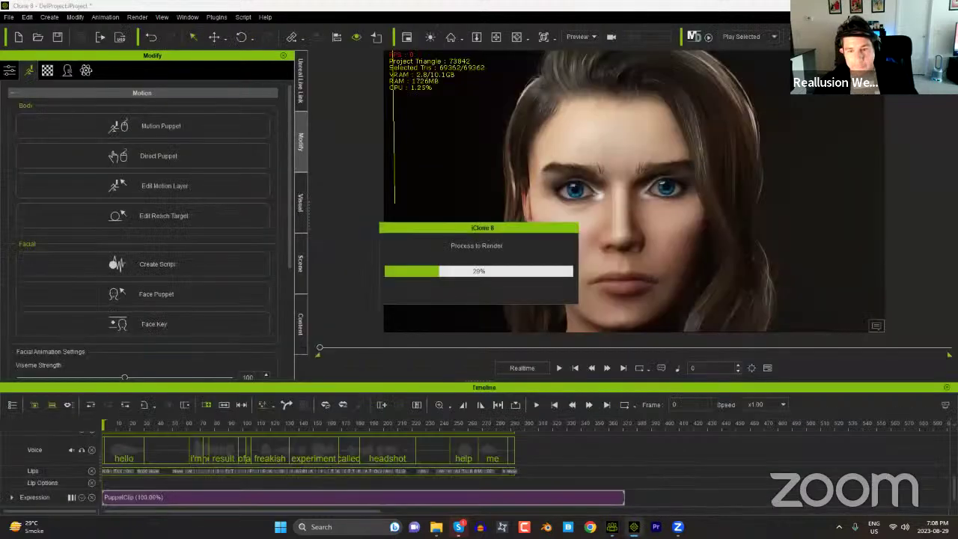
left_click(612, 527)
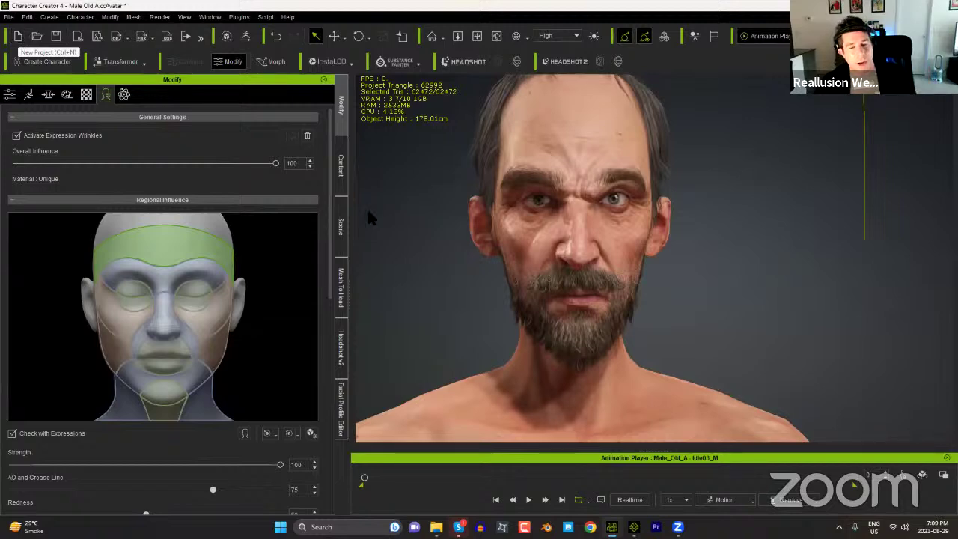
left_click(634, 526)
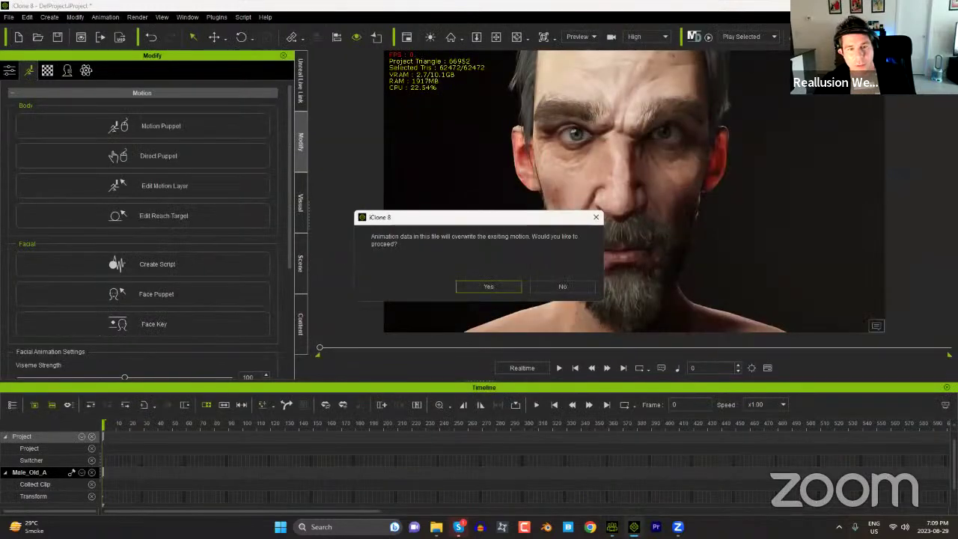
left_click(489, 286)
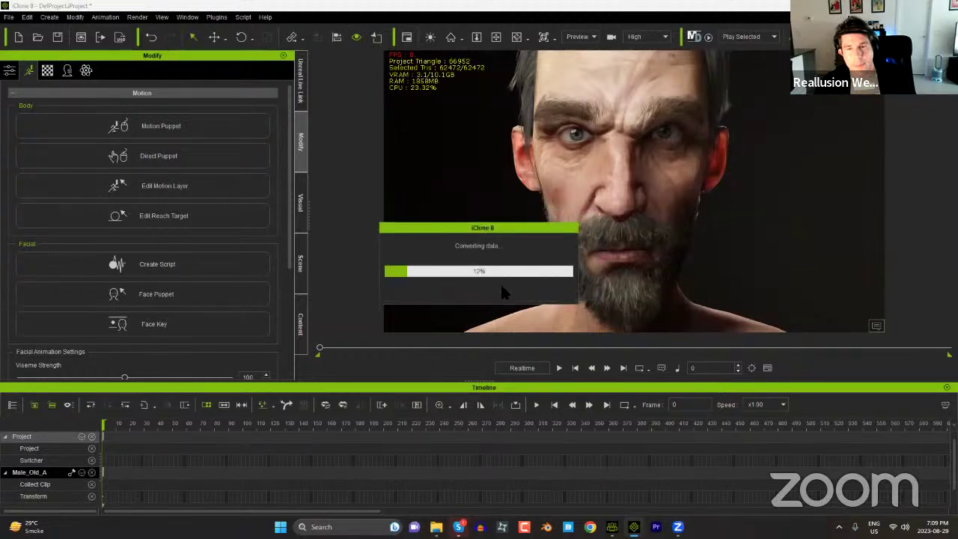
Step: Open the Motion LIVE plugin, activate the LIVE FACE gear and assign it to Male_Old_A's face
left_click_drag(377, 351, 312, 356)
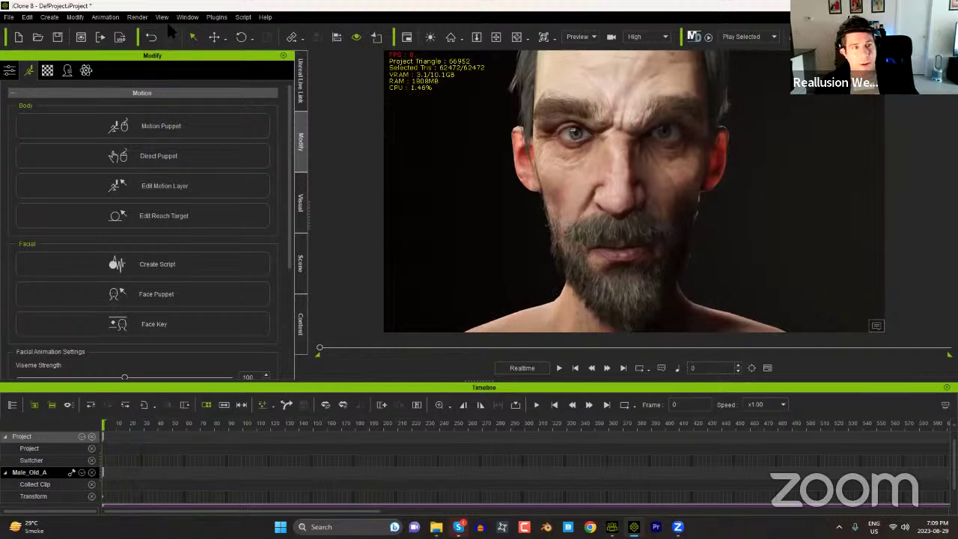
left_click(216, 17)
mouse_move(262, 69)
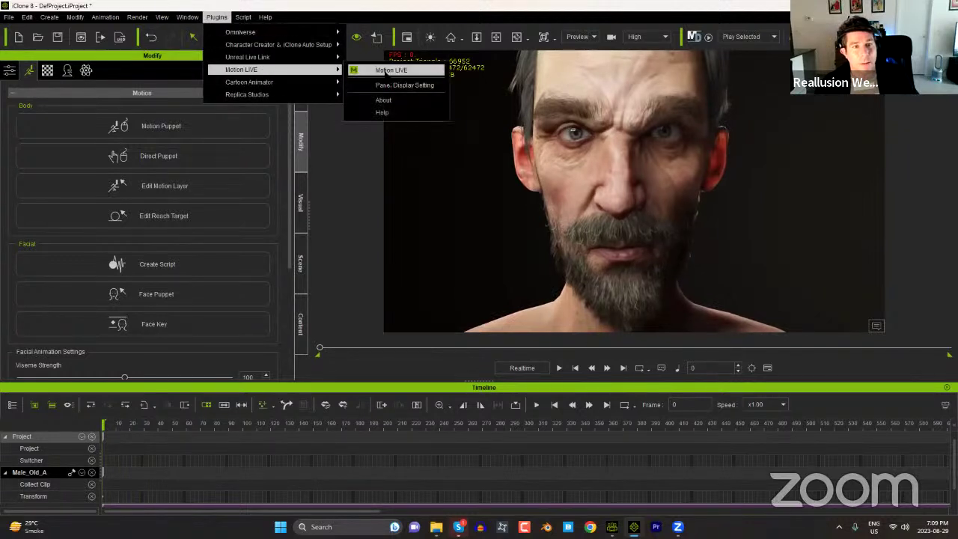
left_click(387, 72)
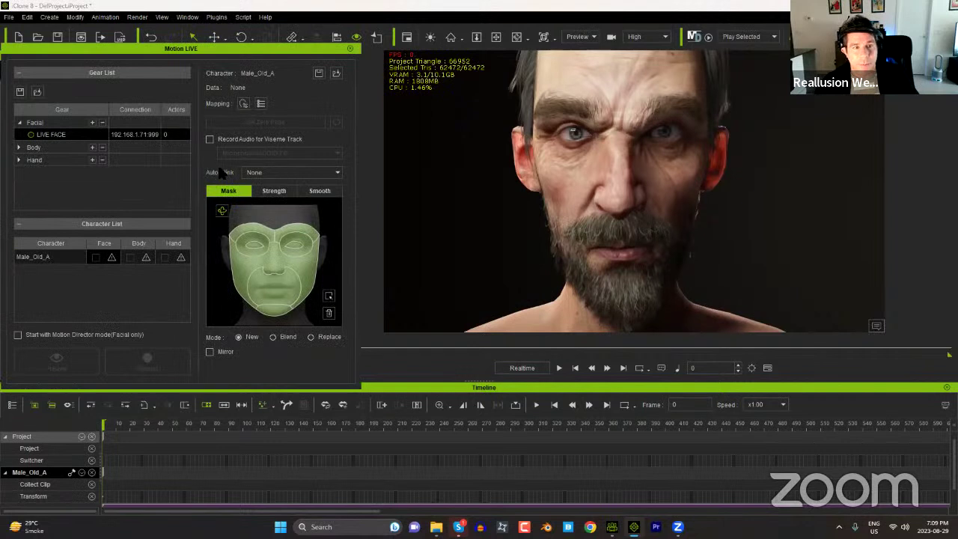
left_click(30, 135)
left_click(111, 257)
left_click(136, 269)
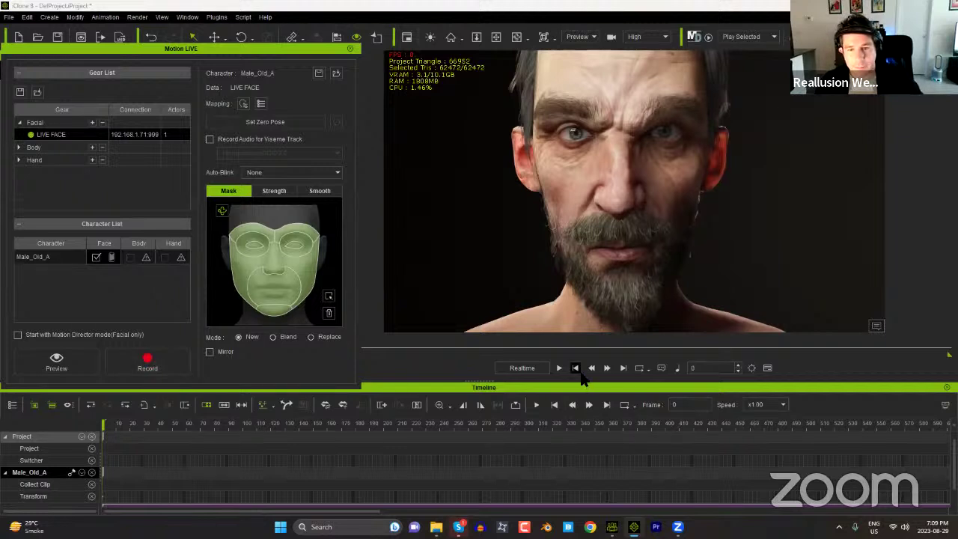
Step: Record facial motion onto the character from the LIVE FACE gear
left_click(154, 354)
key("space")
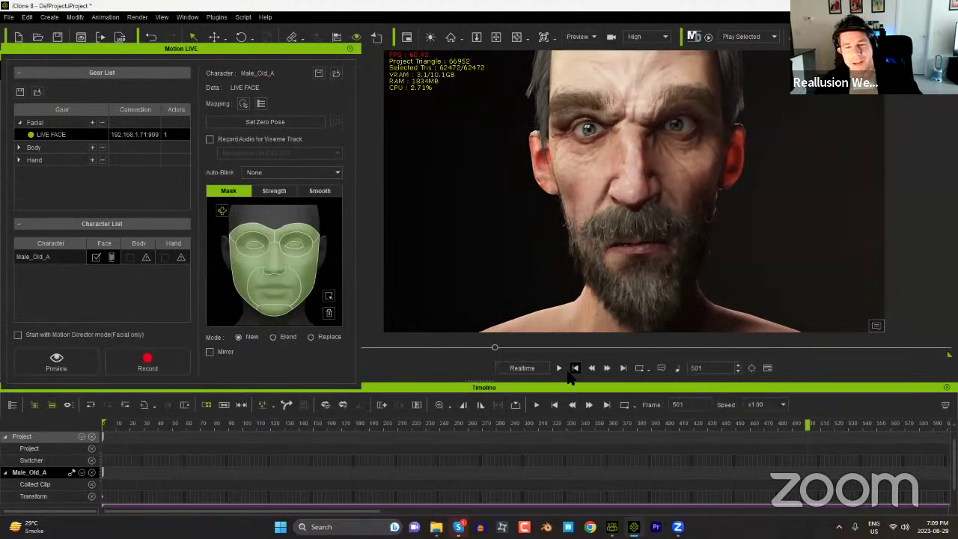
Step: Play back the recorded facial motion and end the playback range at frame 460
left_click(558, 368)
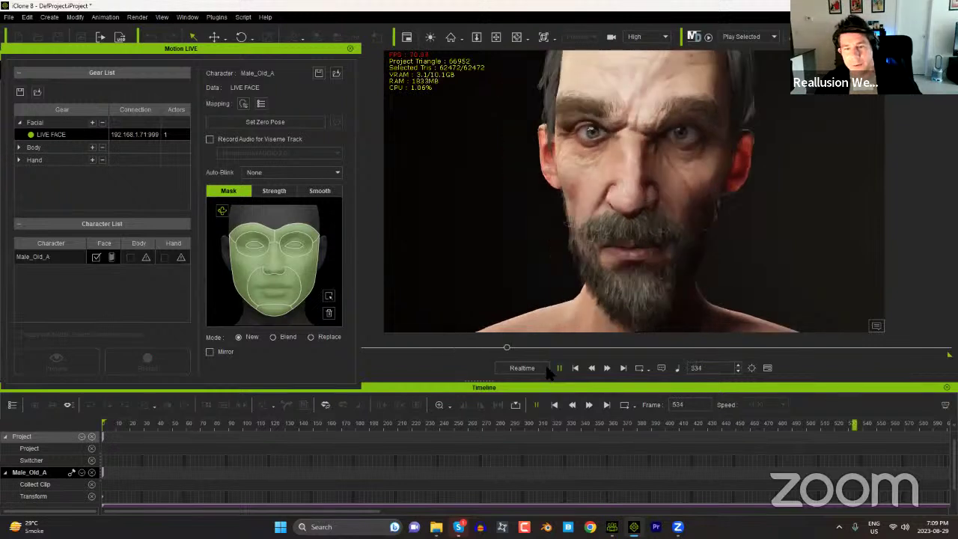
left_click(558, 367)
left_click_drag(506, 348, 482, 345)
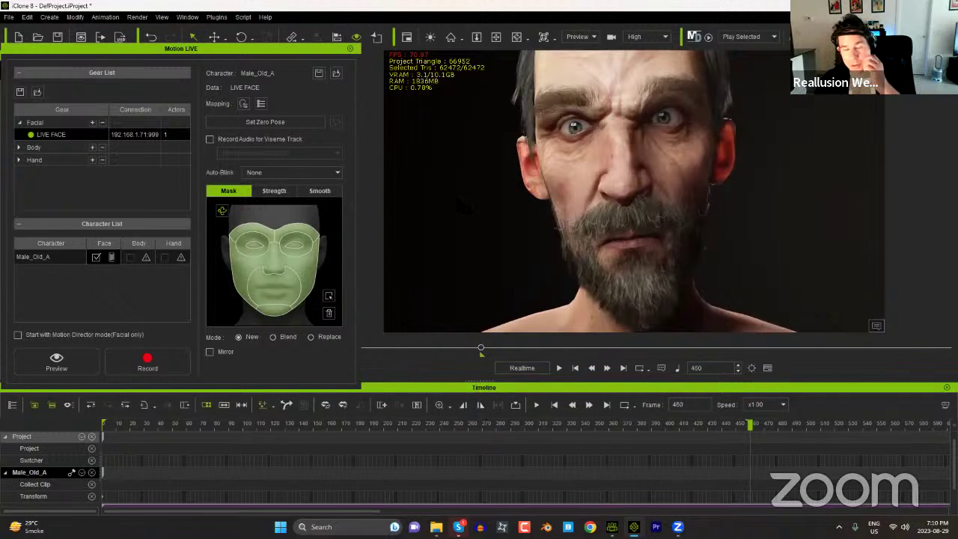
Step: Close Motion LIVE, accept disconnecting all servers, and return the playhead to the first frame
left_click(349, 50)
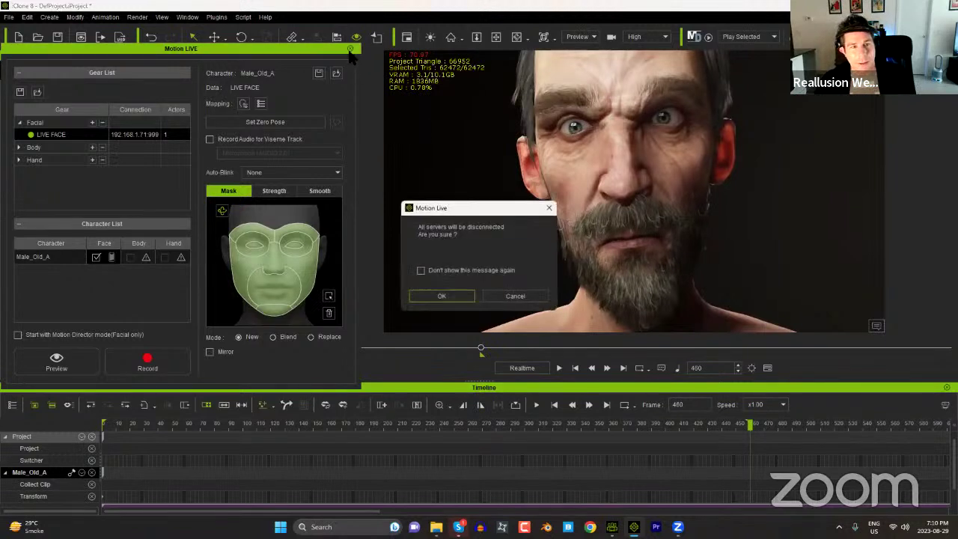
left_click(419, 295)
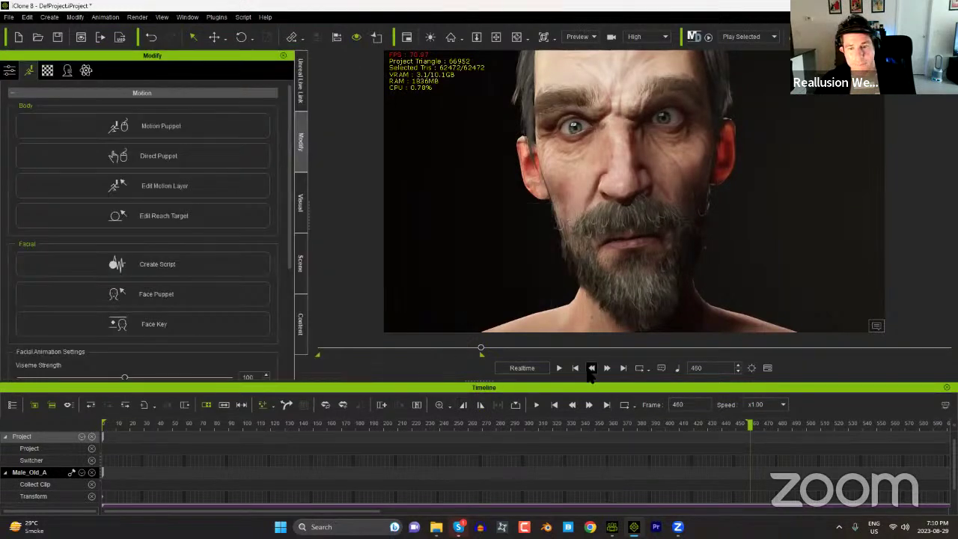
left_click(575, 368)
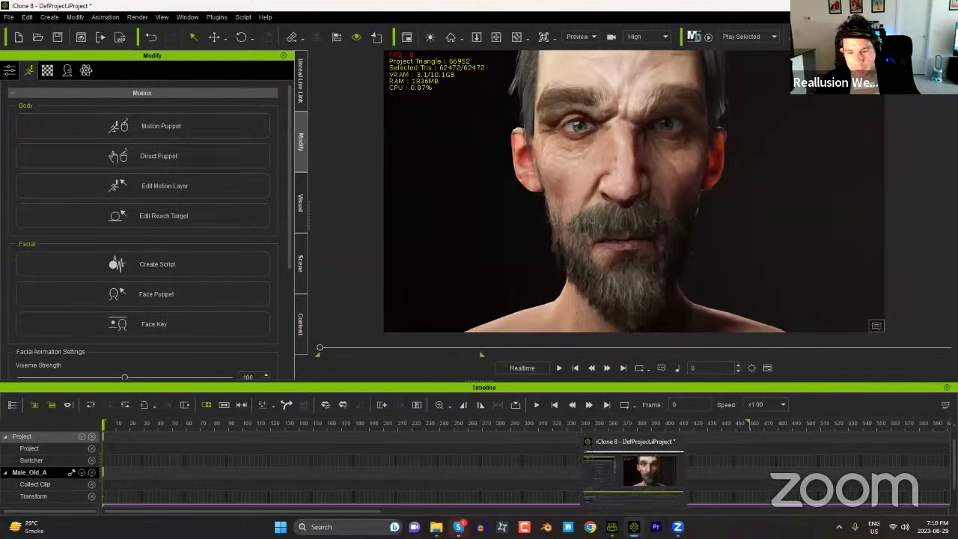
Step: Switch to Character Creator 4 and start a new project without saving the current one
left_click(634, 526)
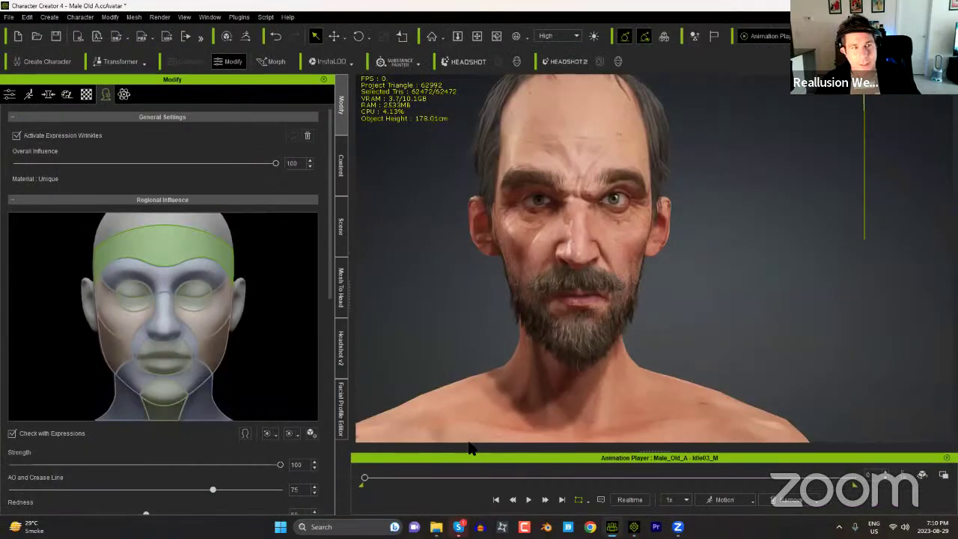
left_click(18, 38)
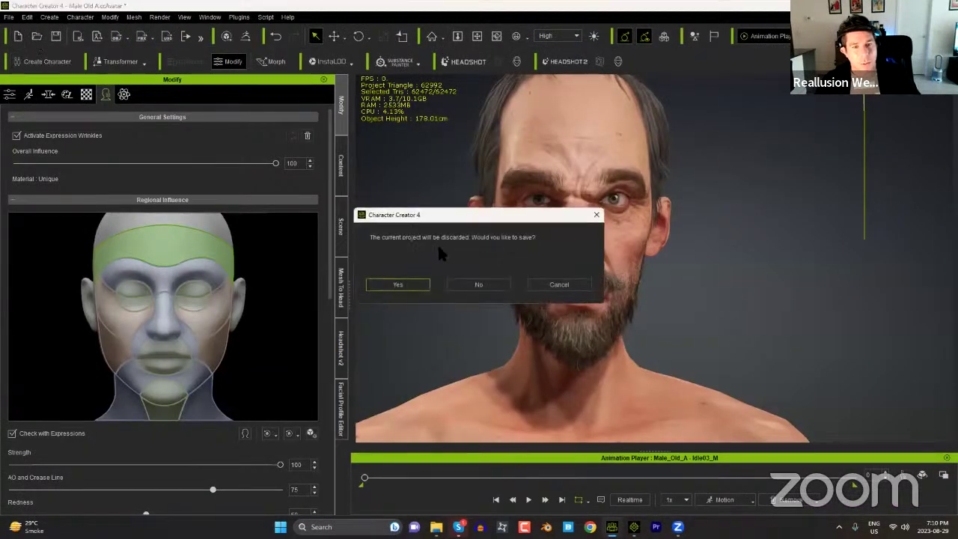
left_click(477, 284)
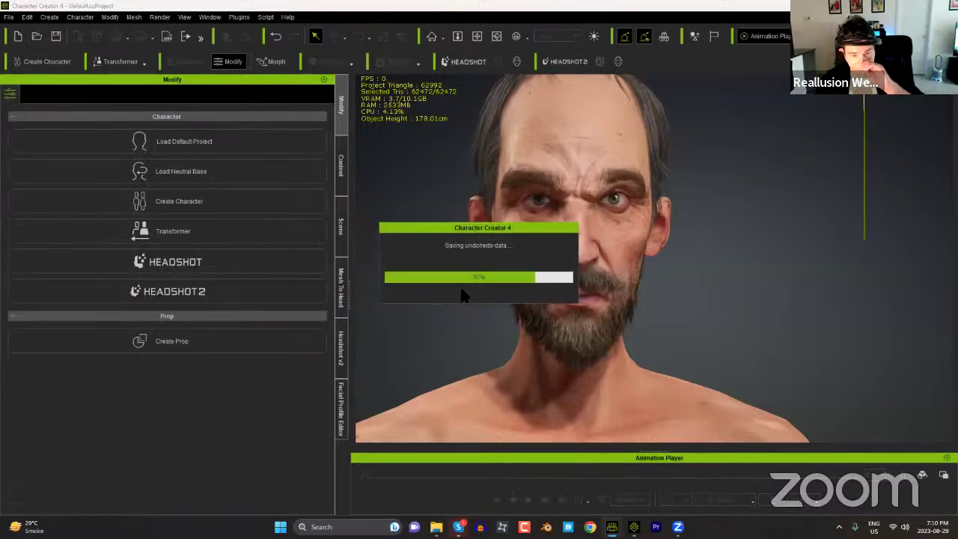
Step: Show the Actor packs in the content library and search them for "anatomy"
left_click(340, 167)
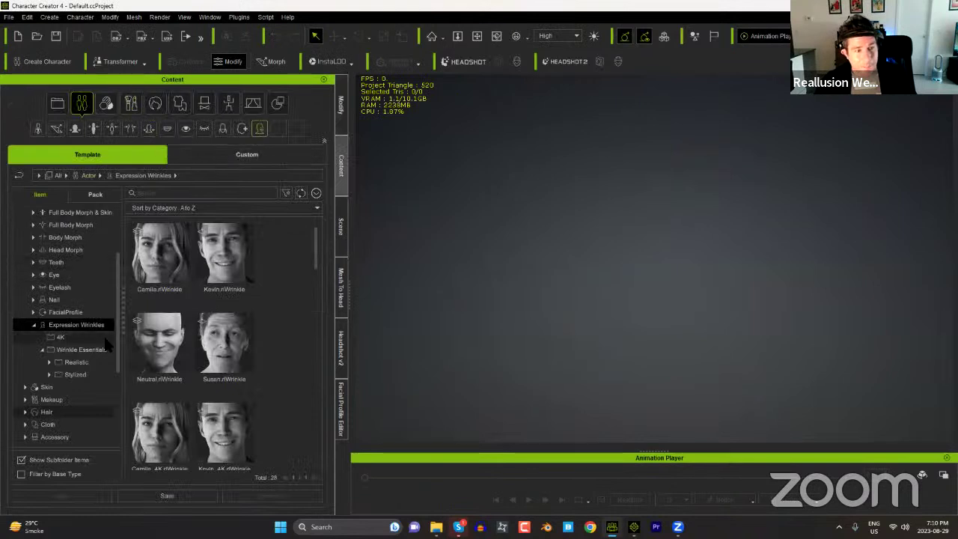
left_click(34, 324)
scroll(116, 299, "up", 3)
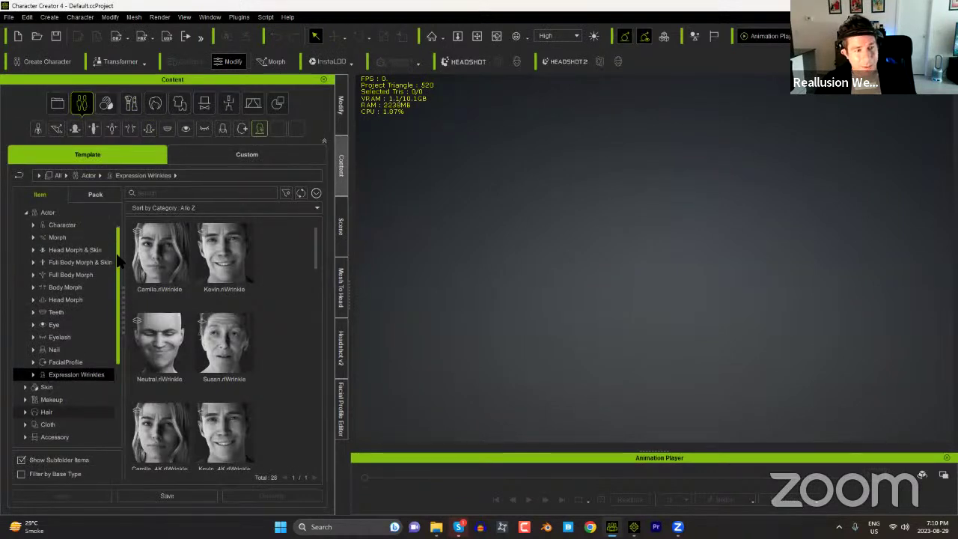
left_click(62, 251)
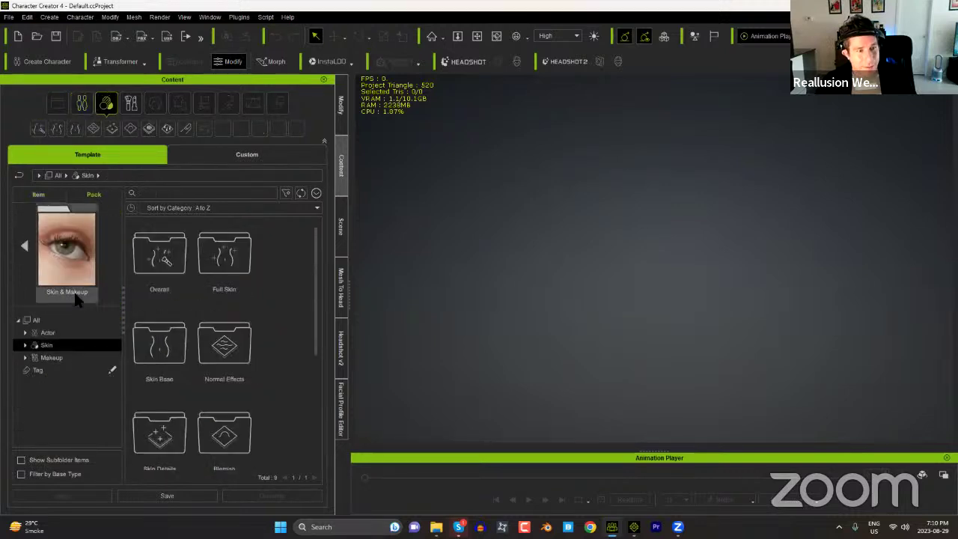
left_click(47, 333)
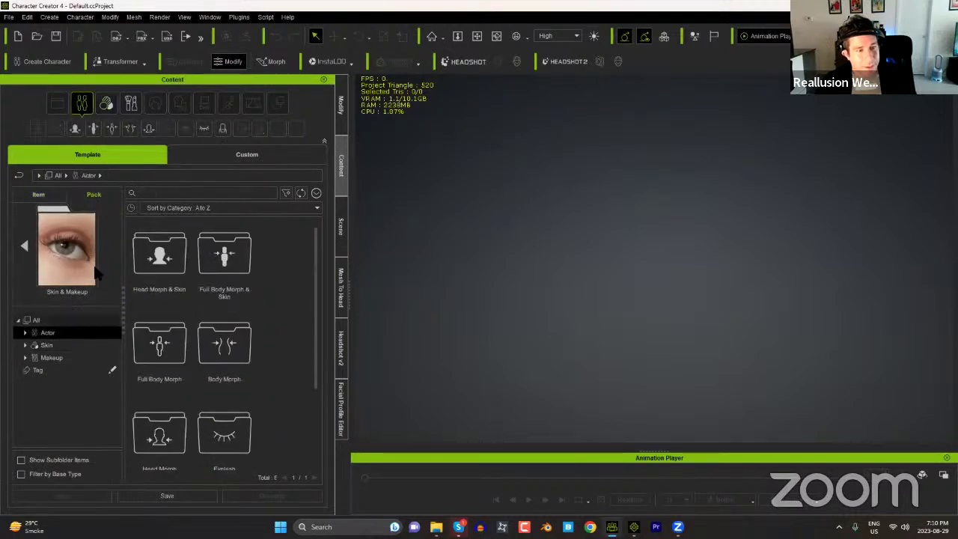
left_click(19, 175)
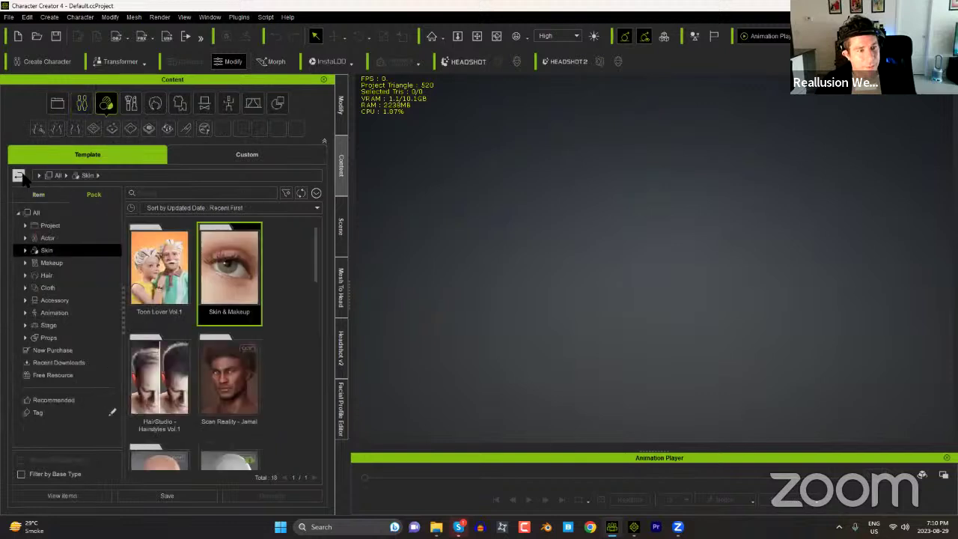
left_click(54, 237)
scroll(311, 270, "down", 1)
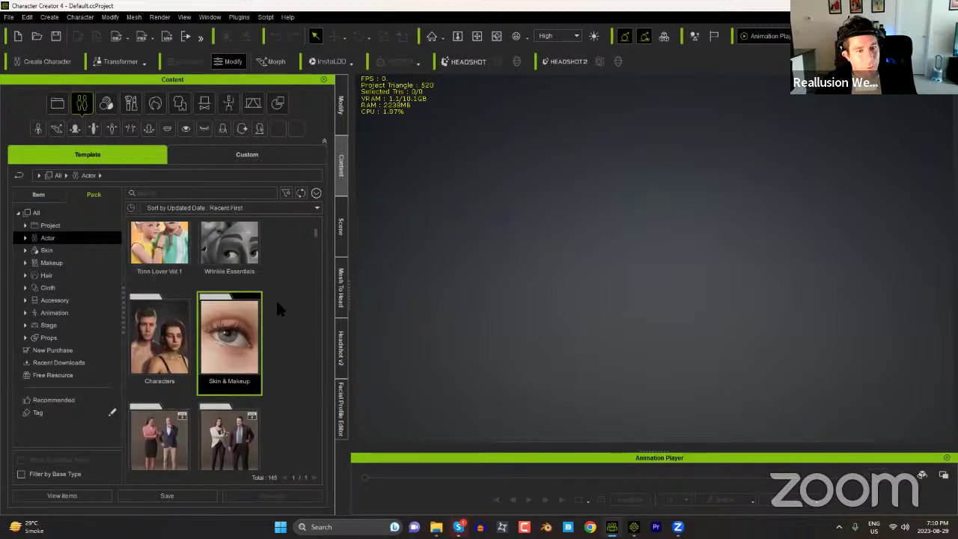
scroll(275, 299, "up", 1)
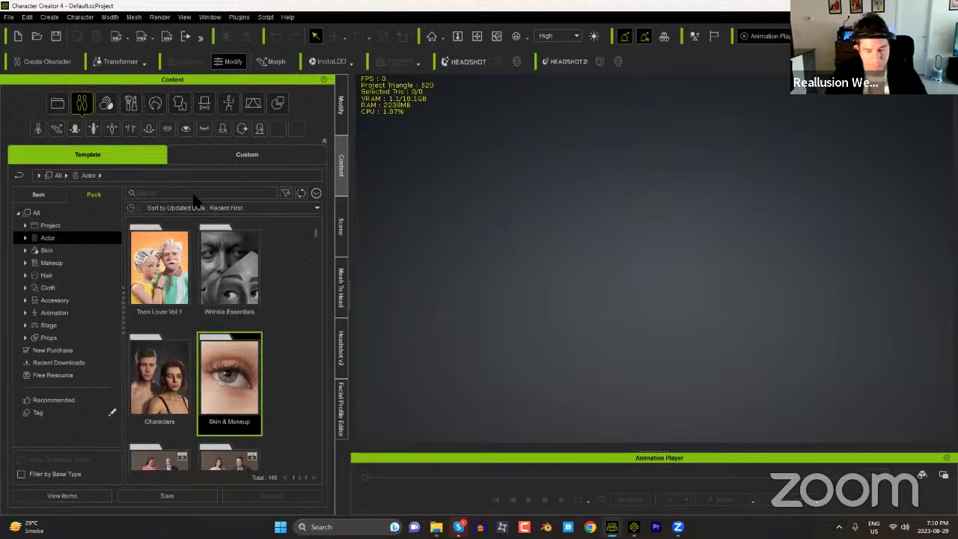
type("anatomy")
key("Return")
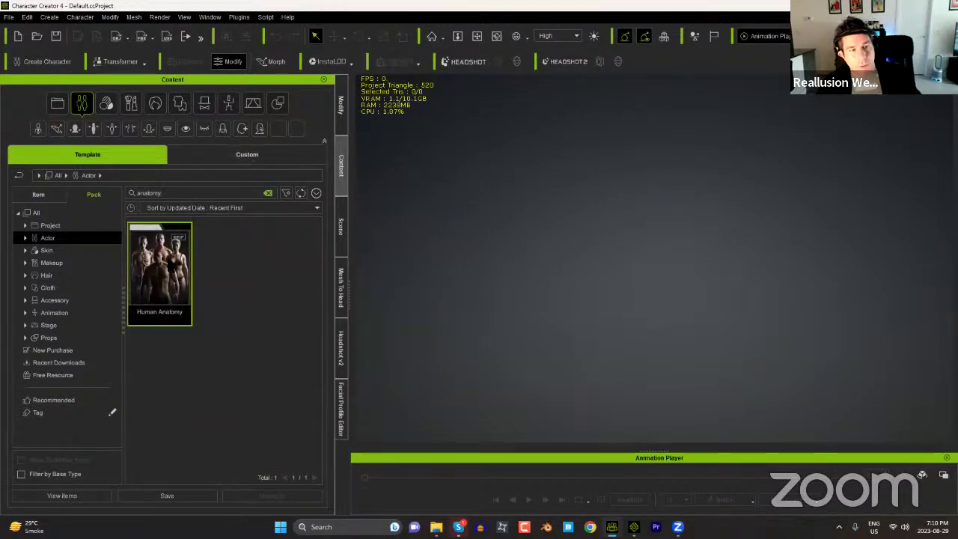
Step: Load the Male Herculean character from the Human Anatomy pack without saving the current project and frame its head
double_click(170, 270)
left_click_drag(318, 247, 318, 276)
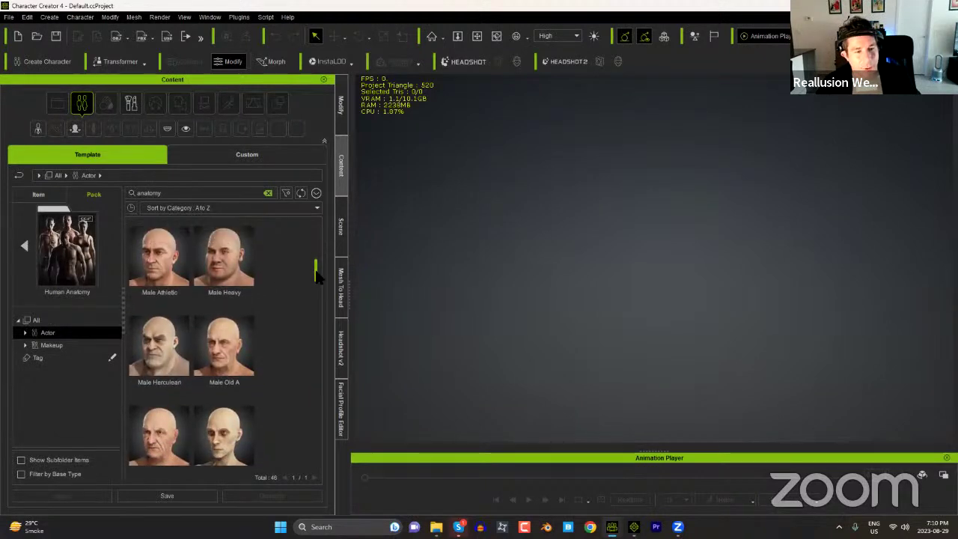
double_click(171, 354)
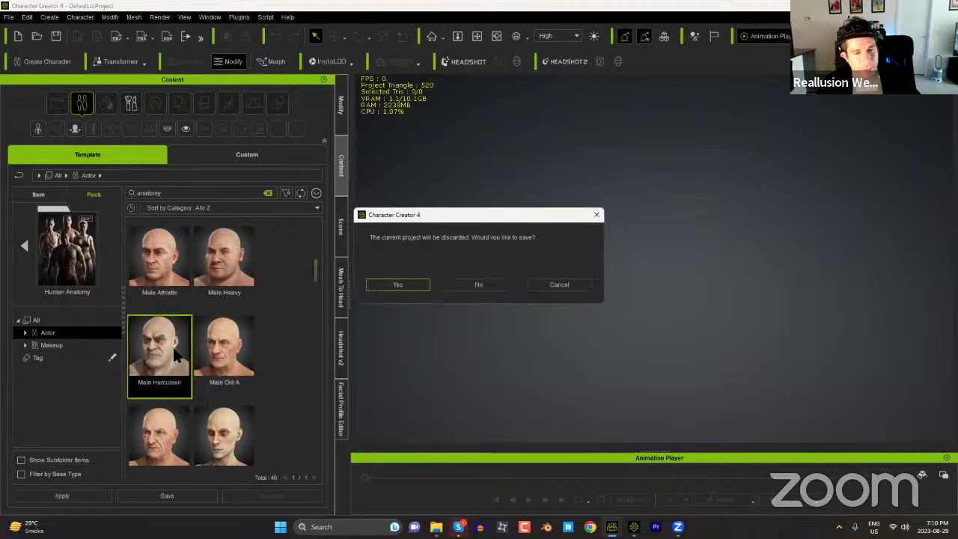
left_click(478, 283)
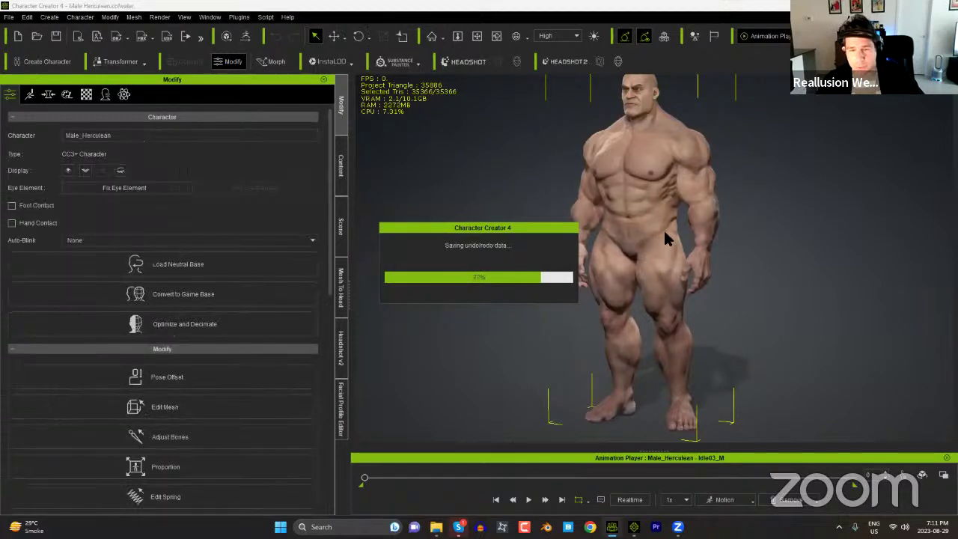
scroll(644, 217, "up", 5)
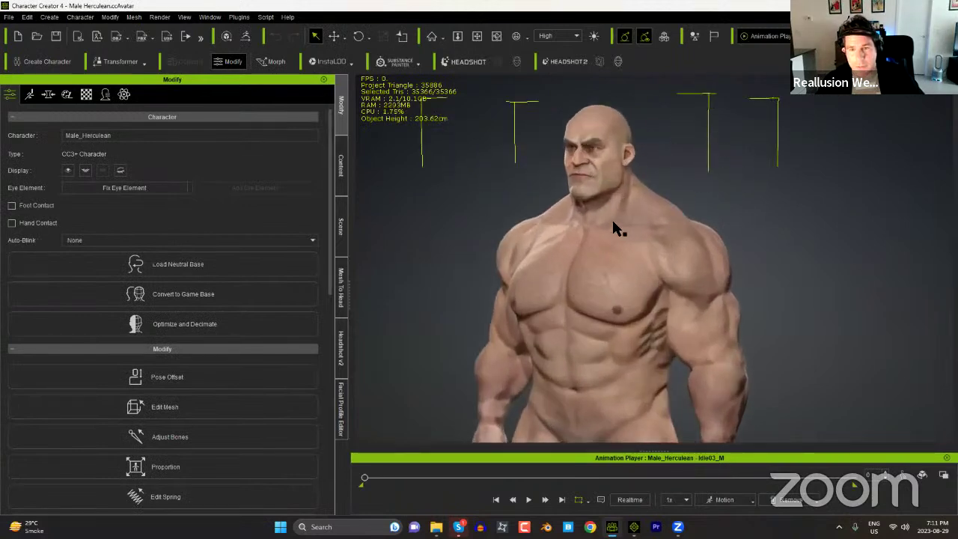
middle_click_drag(614, 224, 662, 282, "alt")
right_click_drag(663, 282, 625, 198, "alt")
mouse_move(591, 265)
left_mouse_down("alt")
mouse_move(750, 270)
mouse_move(609, 271)
left_mouse_up("alt")
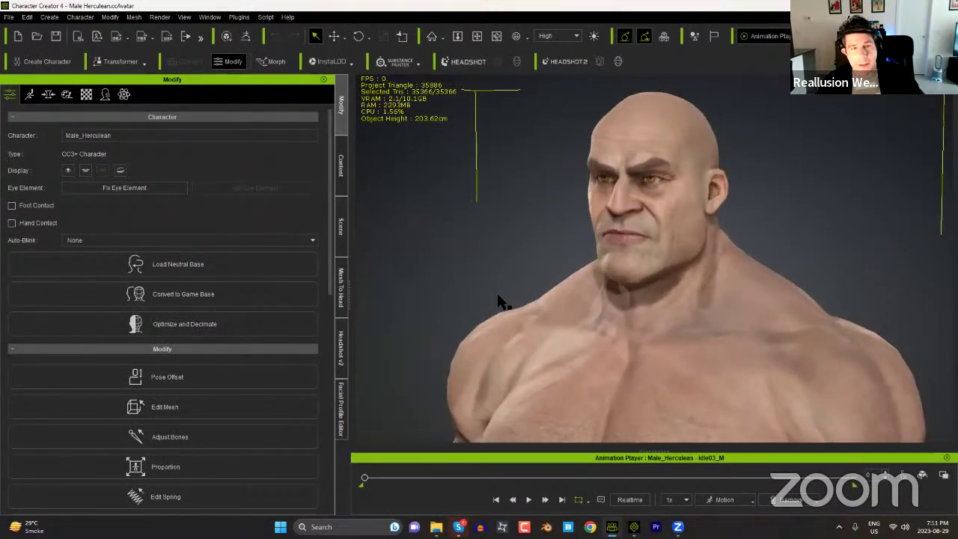
Step: Switch to File Explorer and open the troll head folder inside Temp, Troll, raw materials
left_click(437, 526)
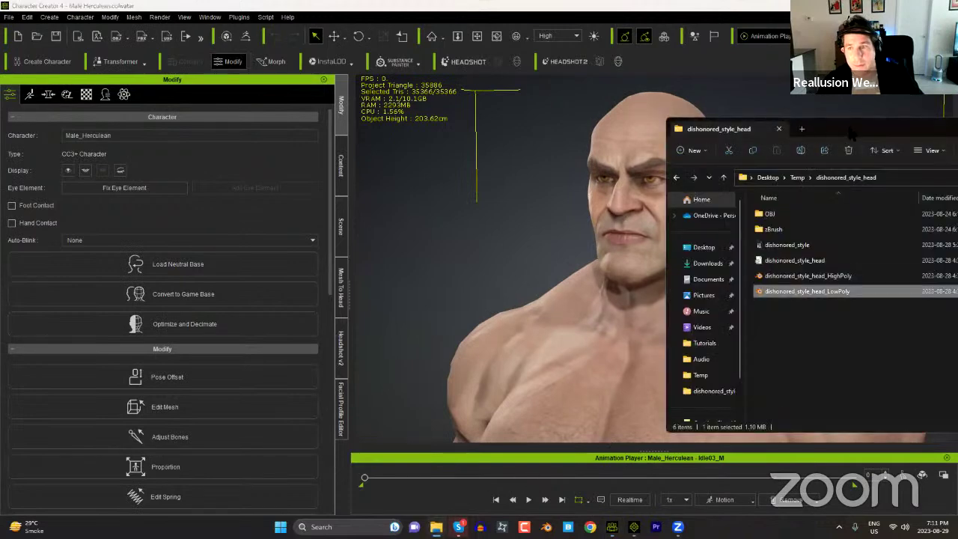
left_click_drag(852, 133, 253, 112)
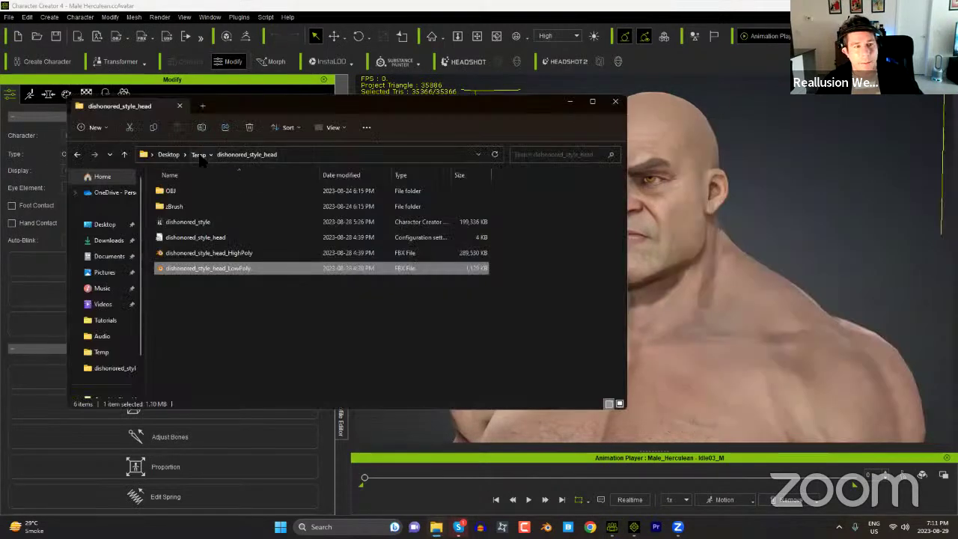
left_click(198, 155)
double_click(319, 220)
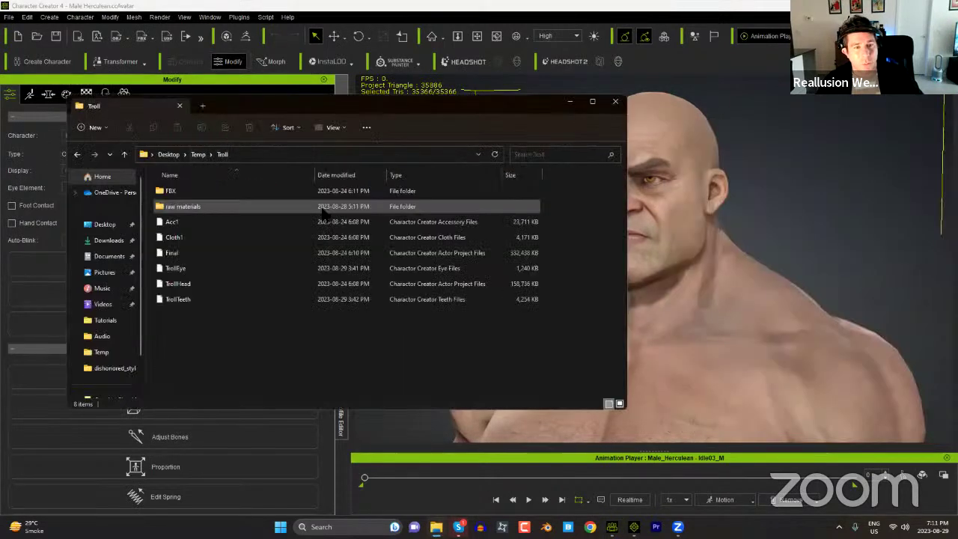
double_click(201, 208)
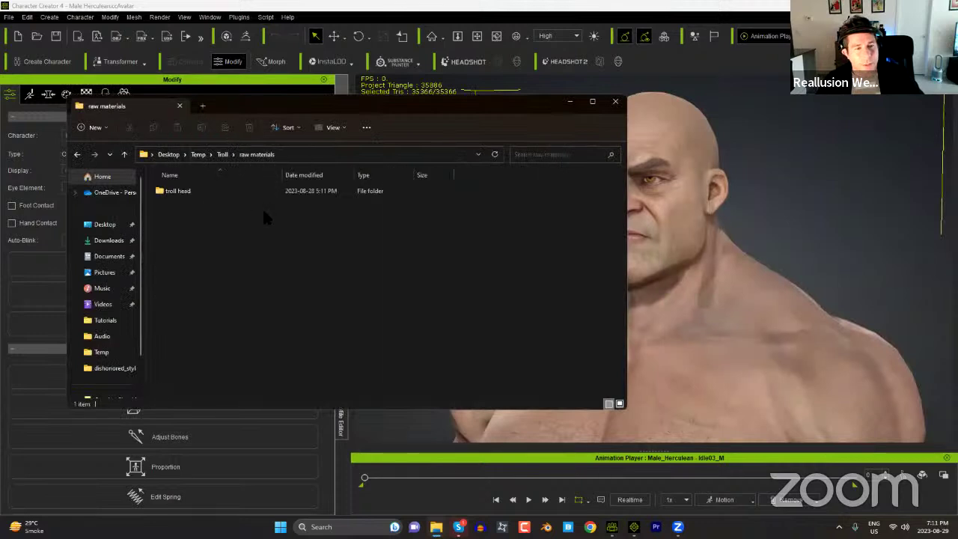
double_click(206, 192)
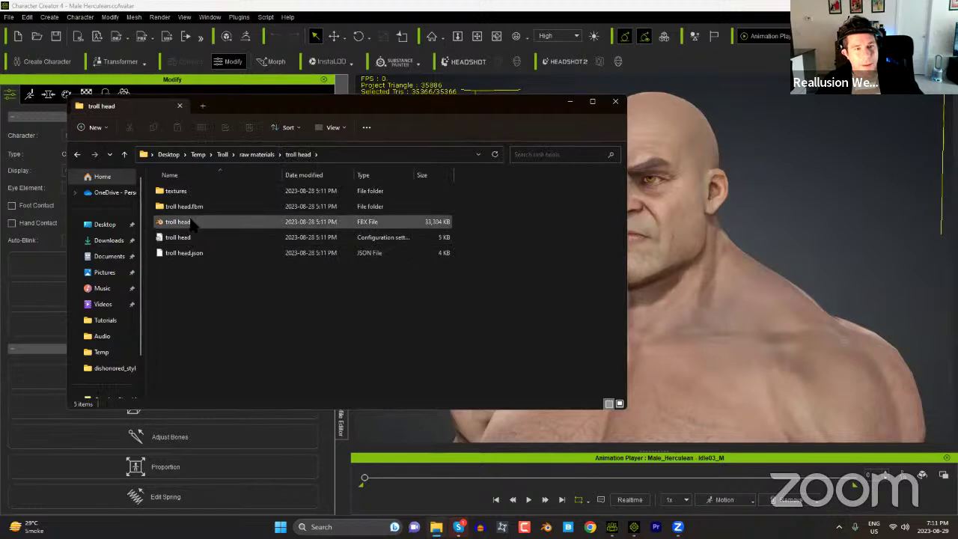
left_click_drag(186, 222, 764, 329)
left_click(569, 101)
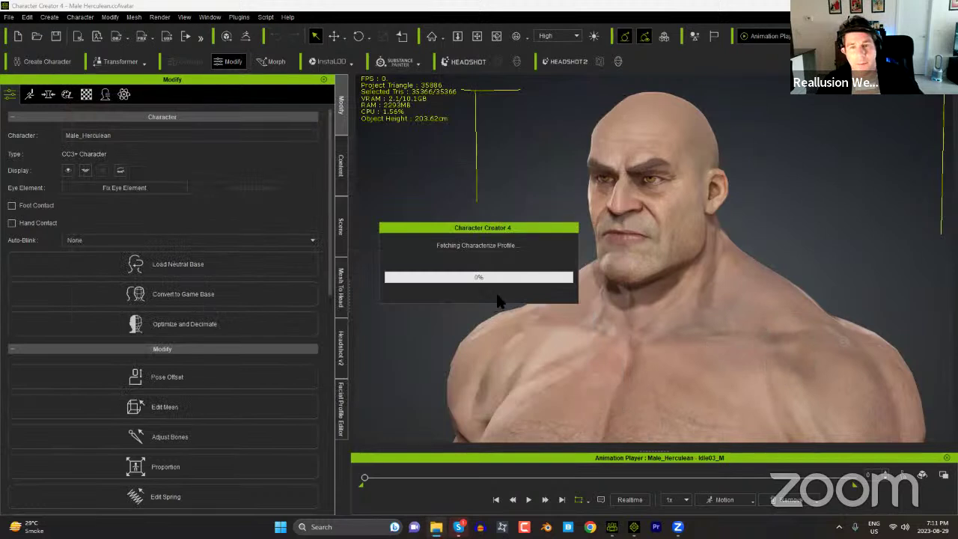
left_click(558, 285)
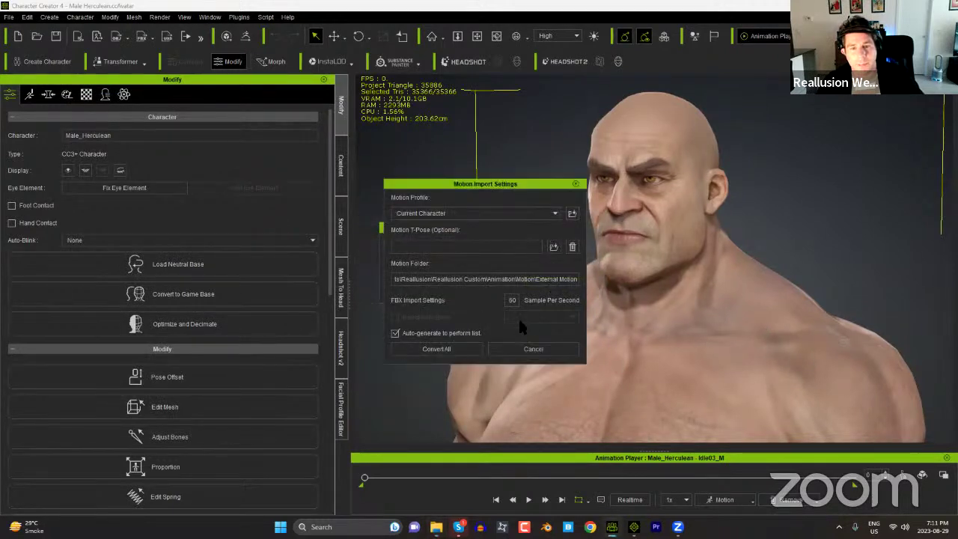
left_click(524, 349)
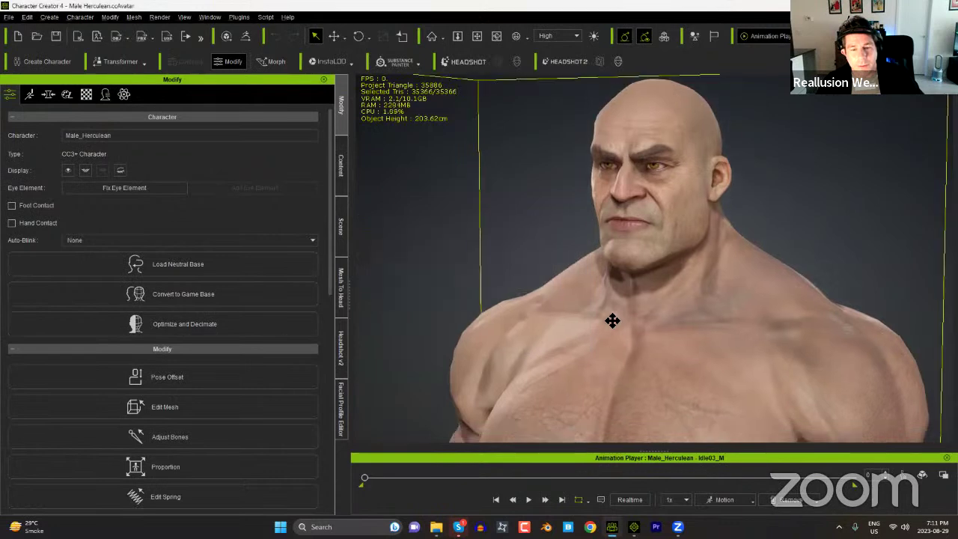
Step: Deselect the Herculean character and import the troll head FBX file into the scene as a prop
middle_click_drag(612, 351, 592, 349)
scroll(592, 348, "down", 6)
middle_click_drag(579, 269, 581, 187)
scroll(581, 306, "down", 3)
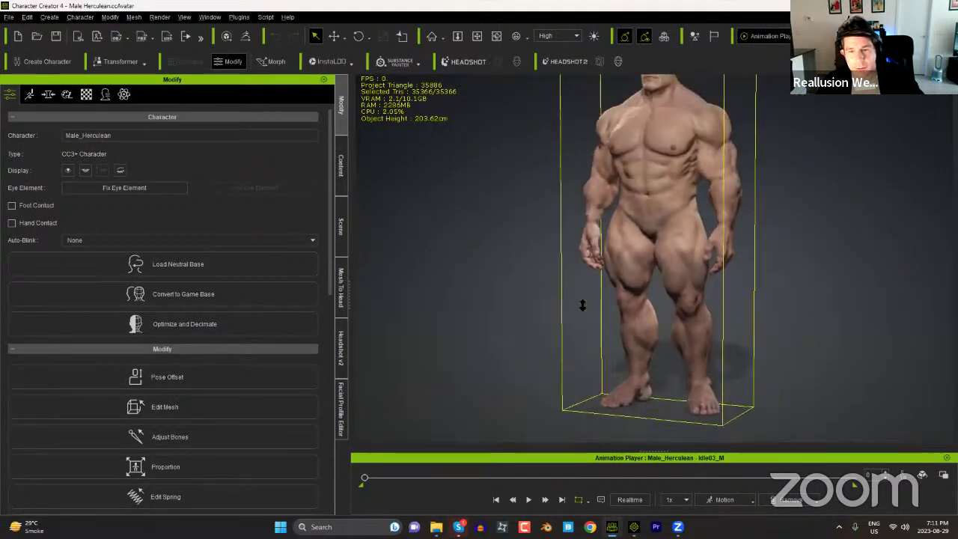
left_click(517, 328)
left_click(436, 526)
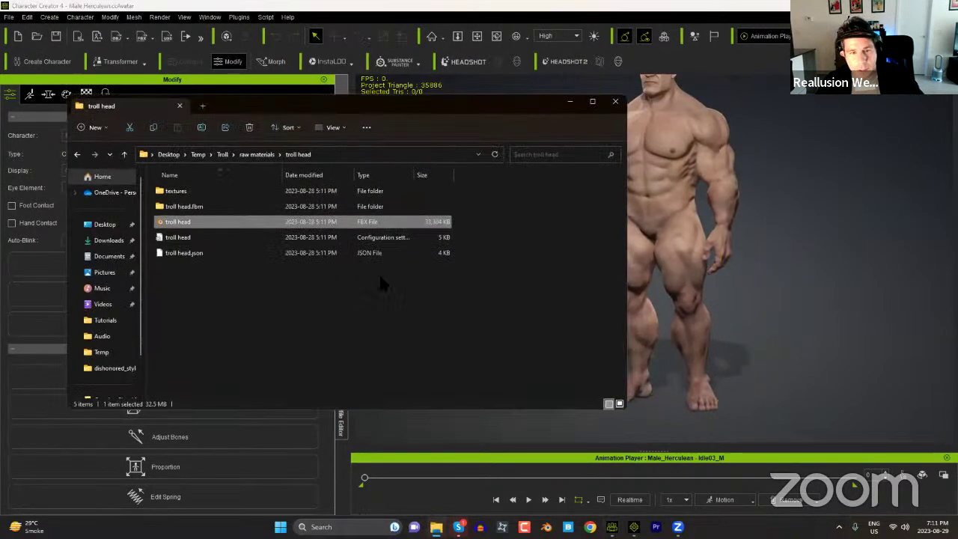
left_click_drag(221, 222, 799, 357)
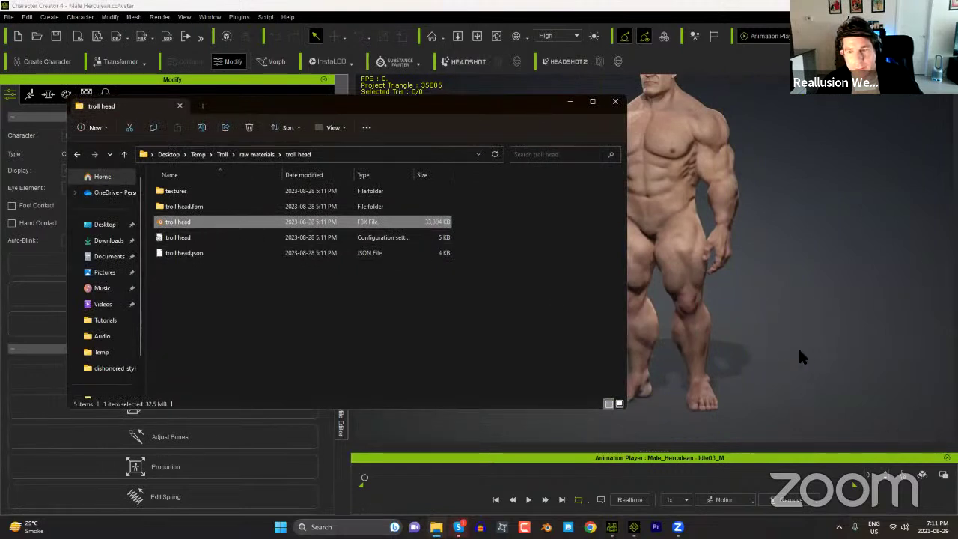
left_click(569, 101)
left_click(552, 336)
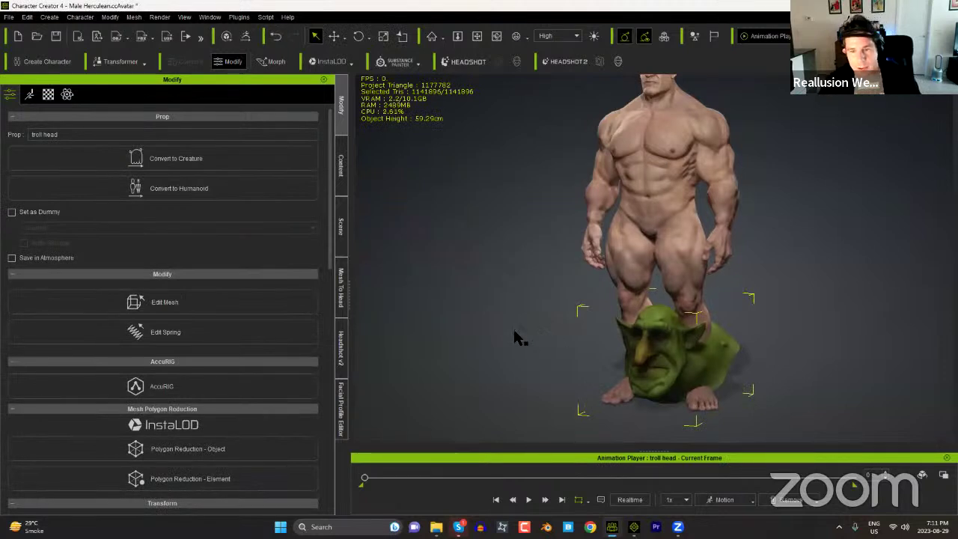
Step: Bring up the Headshot v2 mesh workflow and frame the troll head prop in the viewport
left_click(341, 347)
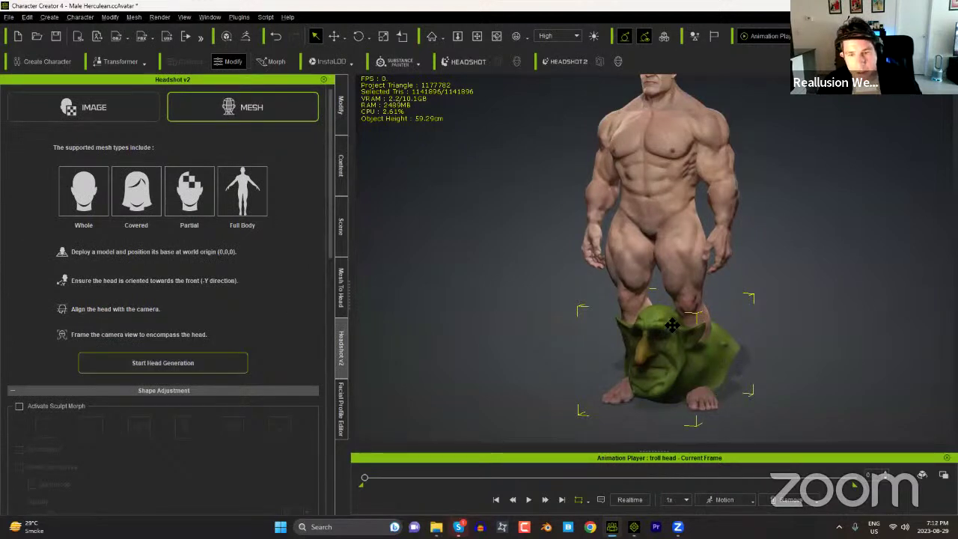
scroll(671, 325, "up", 5)
middle_click_drag(673, 327, 668, 228)
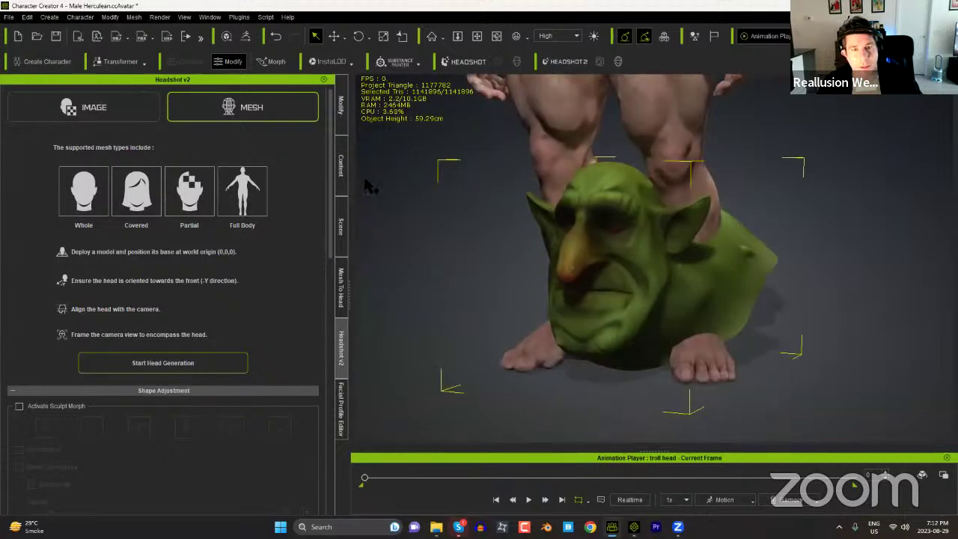
Step: Inspect the troll head prop's mesh density in wireframe display, then restore its normal shaded display
left_click(342, 226)
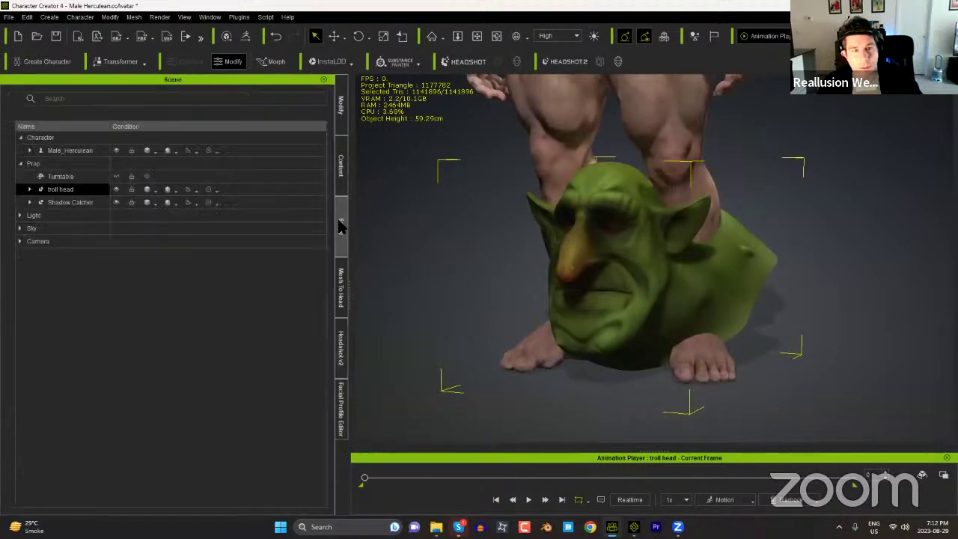
left_click(146, 191)
left_click(184, 230)
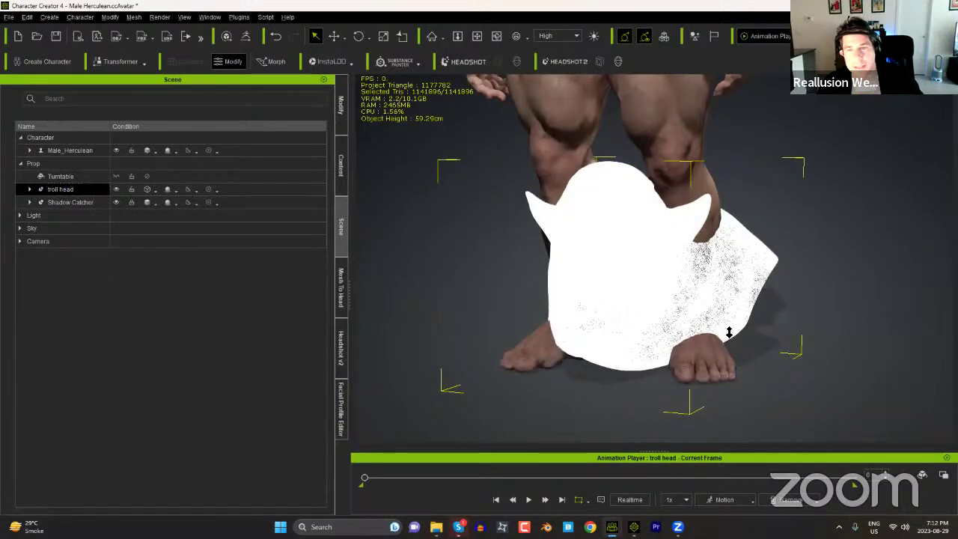
scroll(713, 260, "up", 5)
scroll(711, 269, "down", 3)
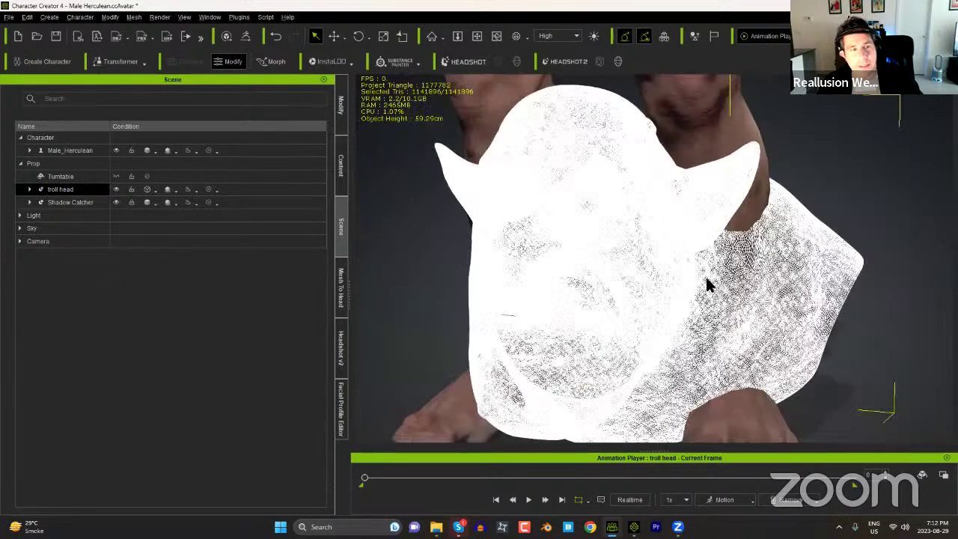
left_click(170, 192)
left_click(180, 205)
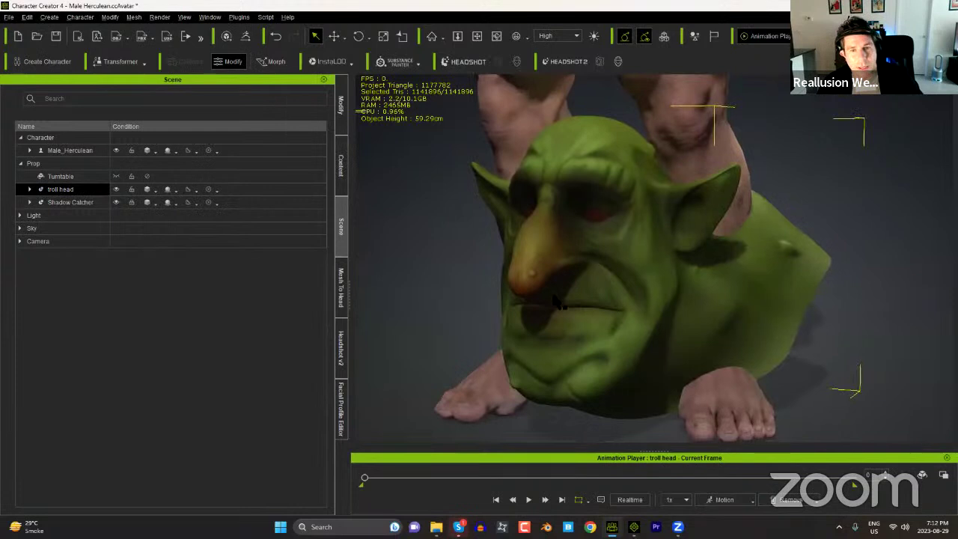
scroll(555, 301, "down", 3)
right_click_drag(555, 300, 577, 299)
Step: Start Headshot 2 head generation from the troll mesh and auto-detect its facial alignment points
left_click(342, 346)
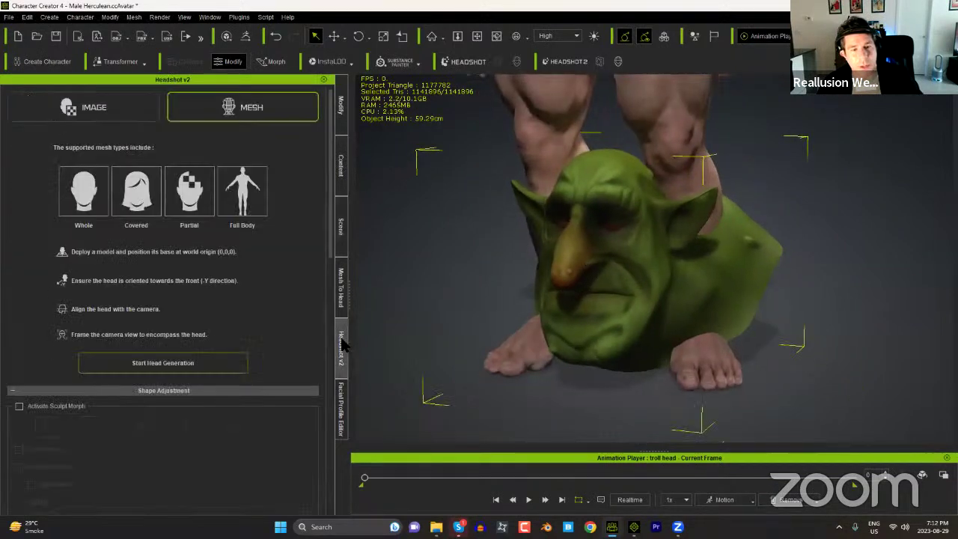
left_click(192, 363)
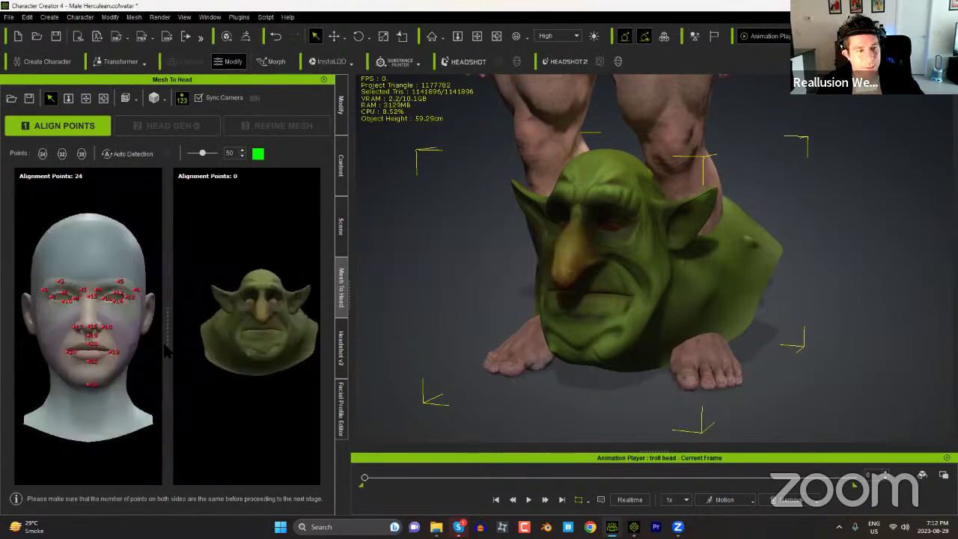
scroll(290, 345, "up", 5)
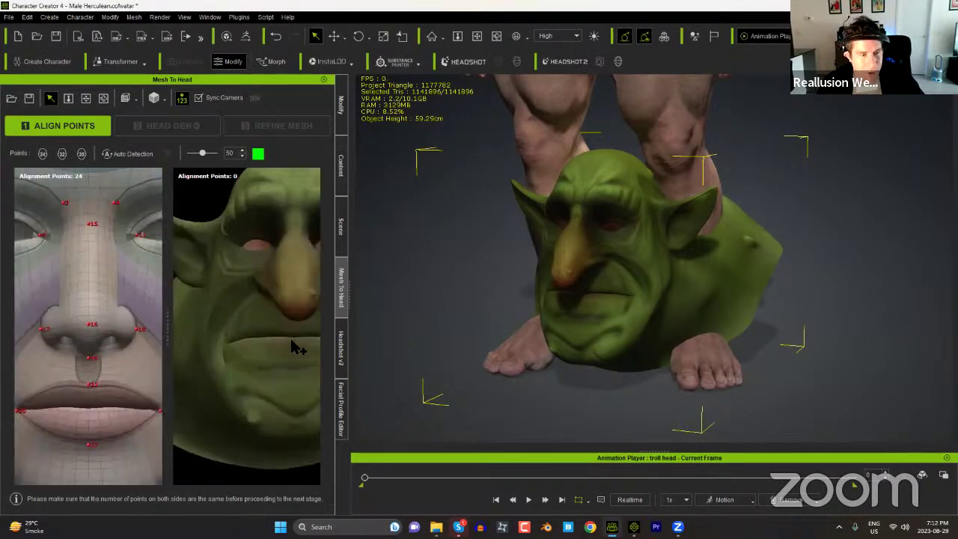
scroll(291, 345, "down", 3)
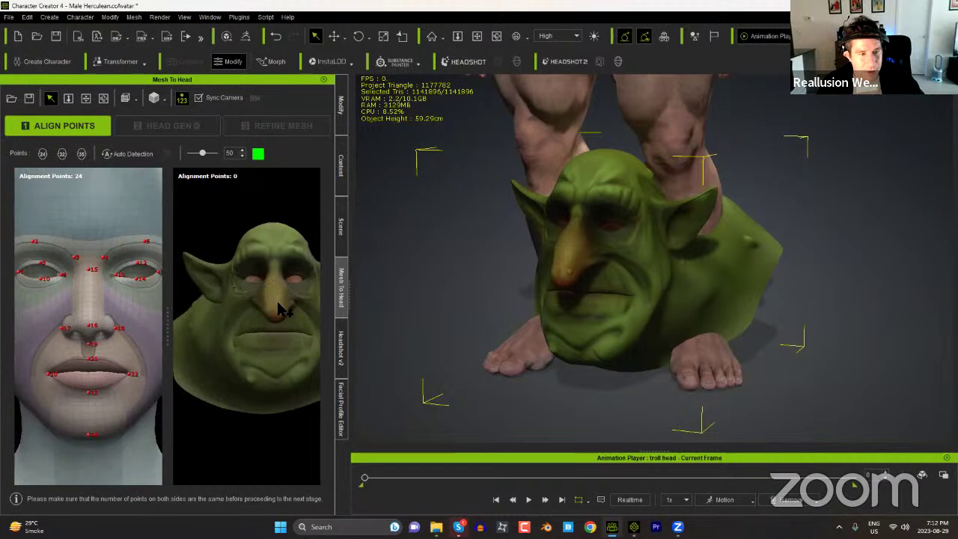
mouse_move(237, 333)
right_mouse_down()
mouse_move(275, 330)
mouse_move(232, 332)
right_mouse_up()
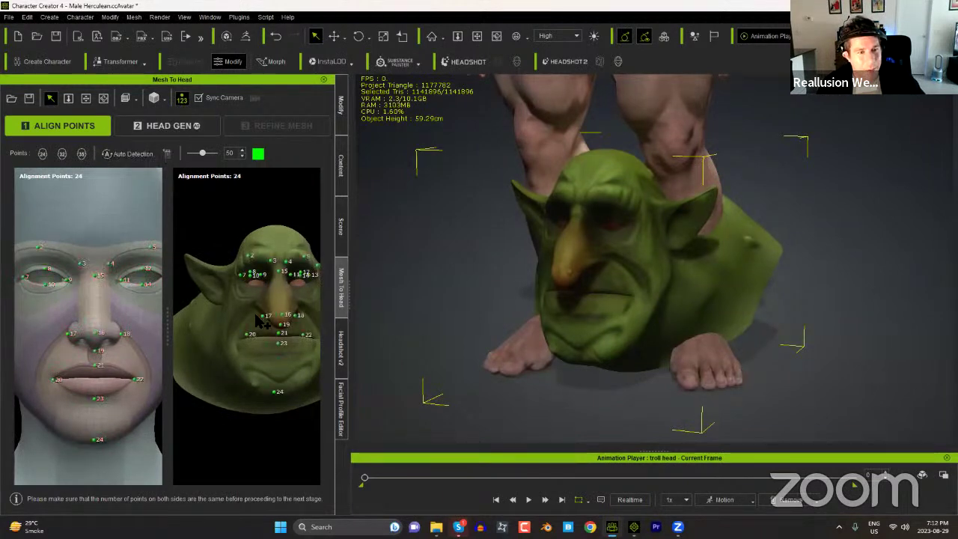
Step: Compare the auto-detected points around the troll's nose, mouth, eye and brow with those on the reference head
scroll(266, 336, "up", 2)
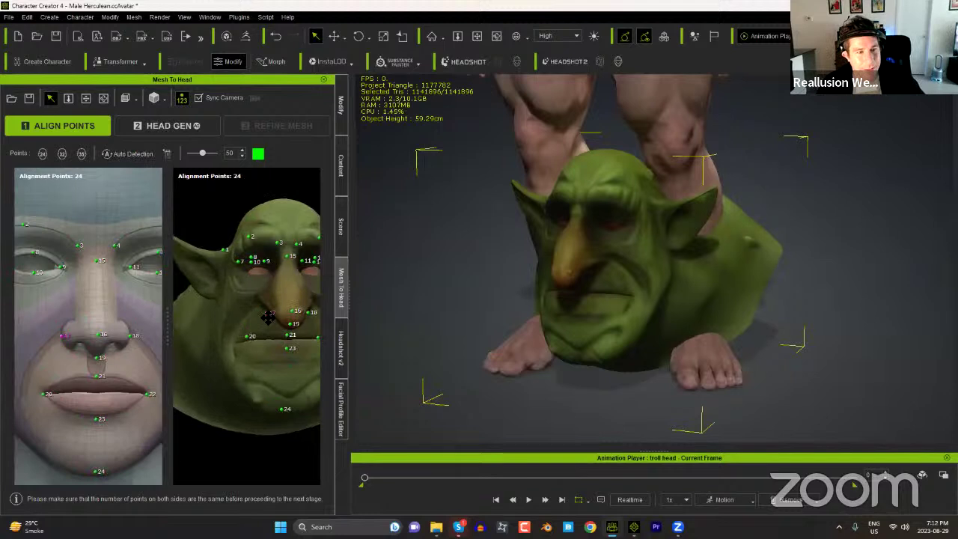
scroll(269, 316, "up", 5)
middle_click_drag(292, 296, 283, 344)
middle_click_drag(289, 378, 309, 349)
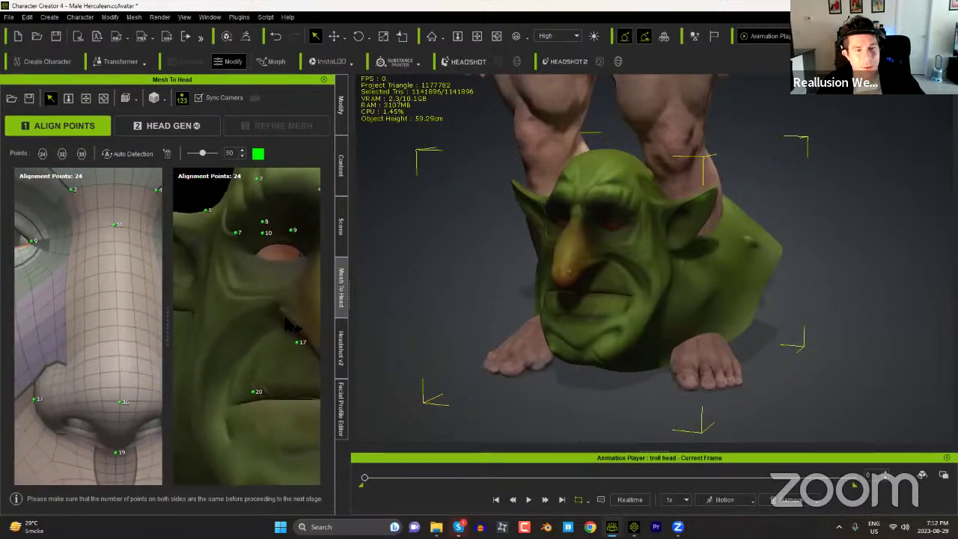
middle_click_drag(288, 388, 291, 294)
scroll(291, 294, "down", 5)
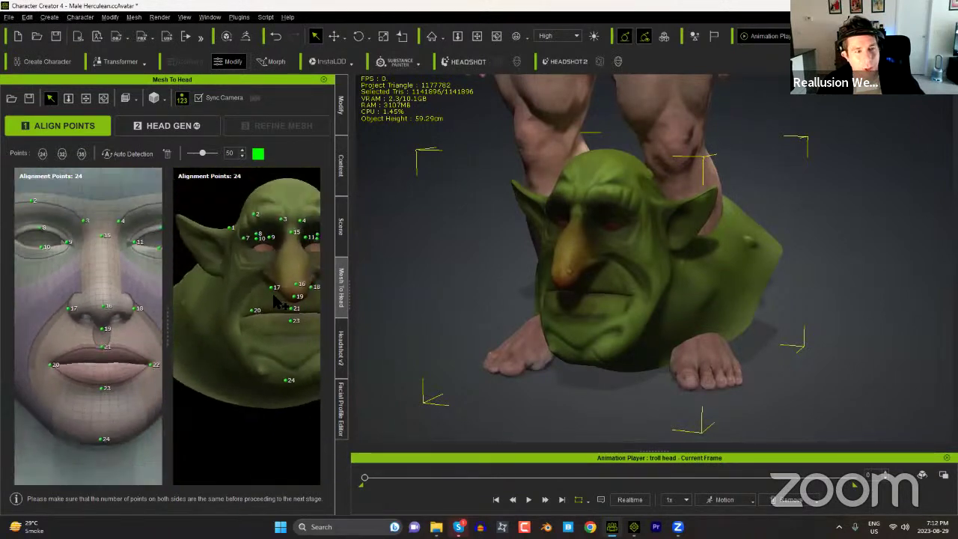
middle_click_drag(252, 268, 266, 296)
mouse_move(247, 311)
right_mouse_down()
mouse_move(385, 334)
mouse_move(248, 317)
right_mouse_up()
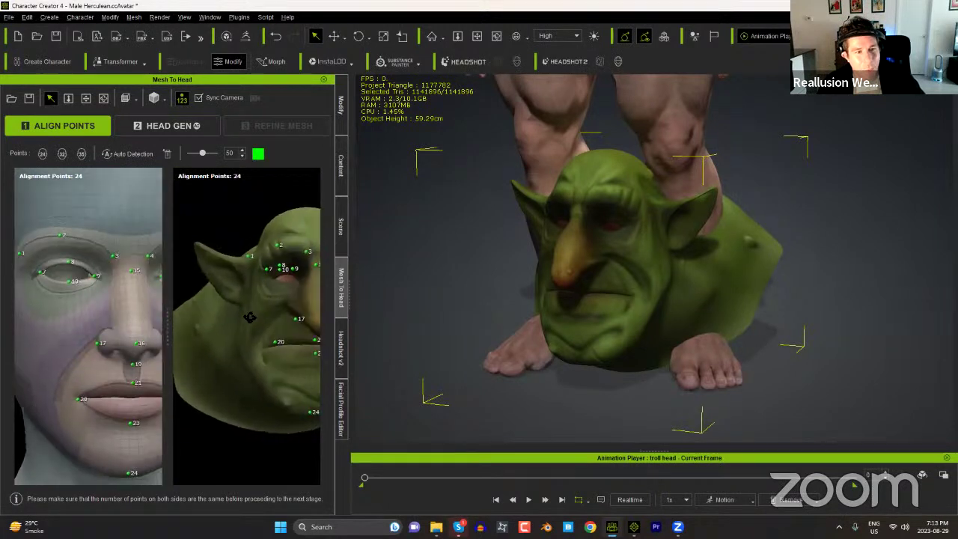
scroll(254, 314, "up", 6)
middle_click_drag(264, 309, 243, 356)
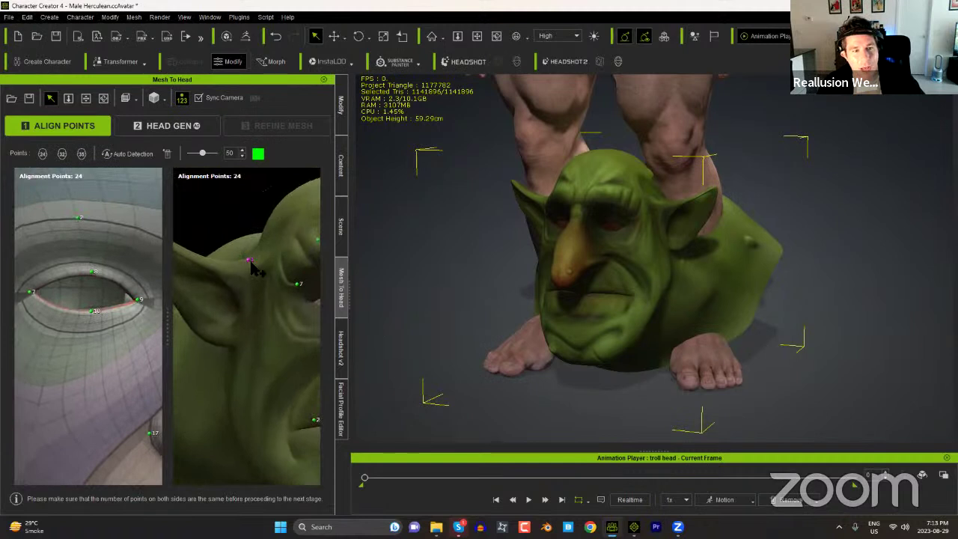
middle_click_drag(68, 326, 106, 339)
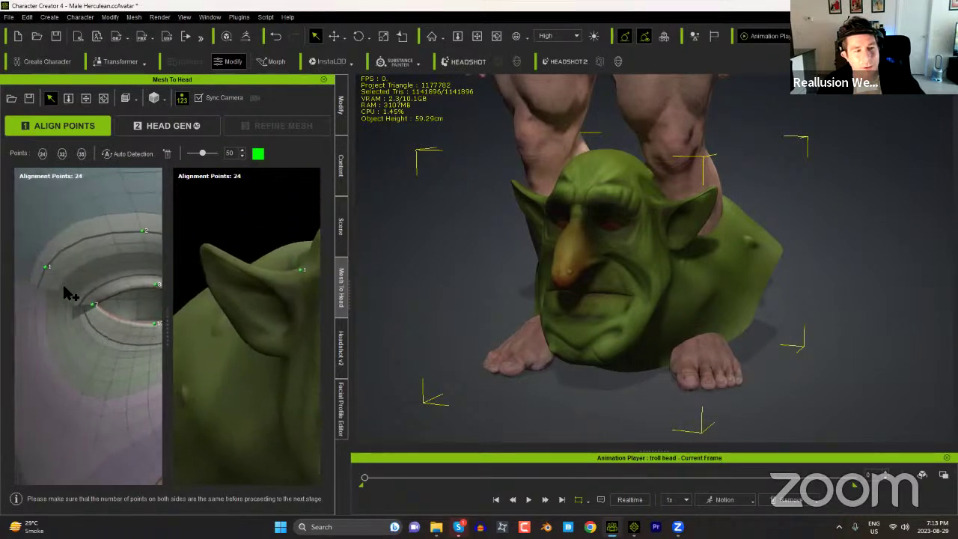
Step: Check the side of the troll head and its ear for alignment point coverage
scroll(259, 321, "down", 6)
right_click_drag(253, 322, 245, 336)
middle_click_drag(292, 337, 262, 304)
right_click_drag(274, 317, 160, 326)
right_click_drag(277, 328, 176, 326)
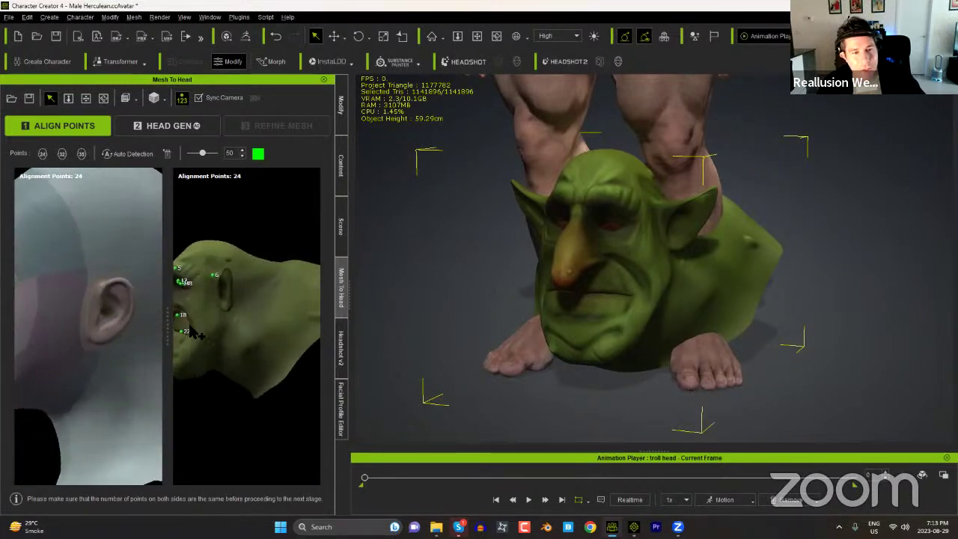
scroll(274, 307, "down", 2)
middle_click_drag(287, 318, 265, 334)
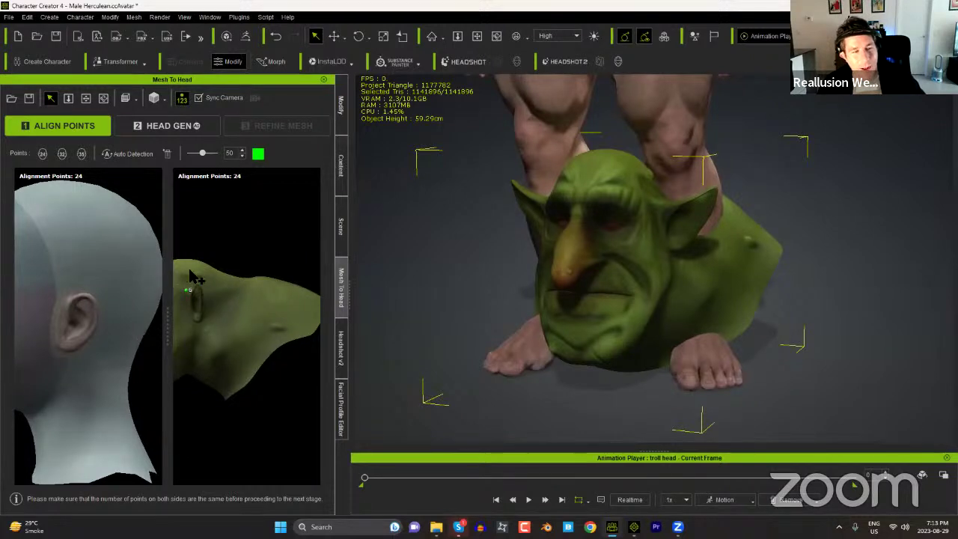
Step: Load the saved troll head INI alignment points from Temp, Troll, raw materials, troll head
left_click(14, 108)
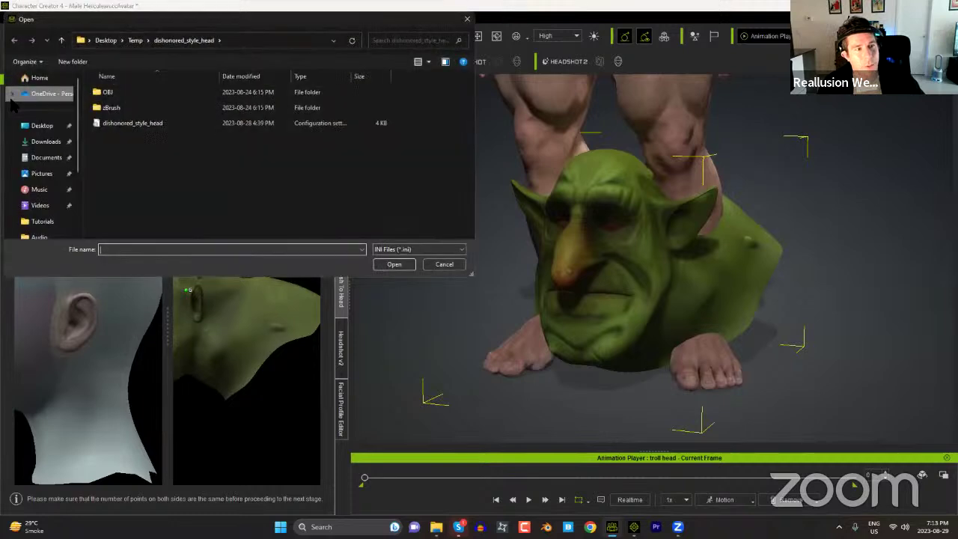
left_click(134, 40)
double_click(222, 114)
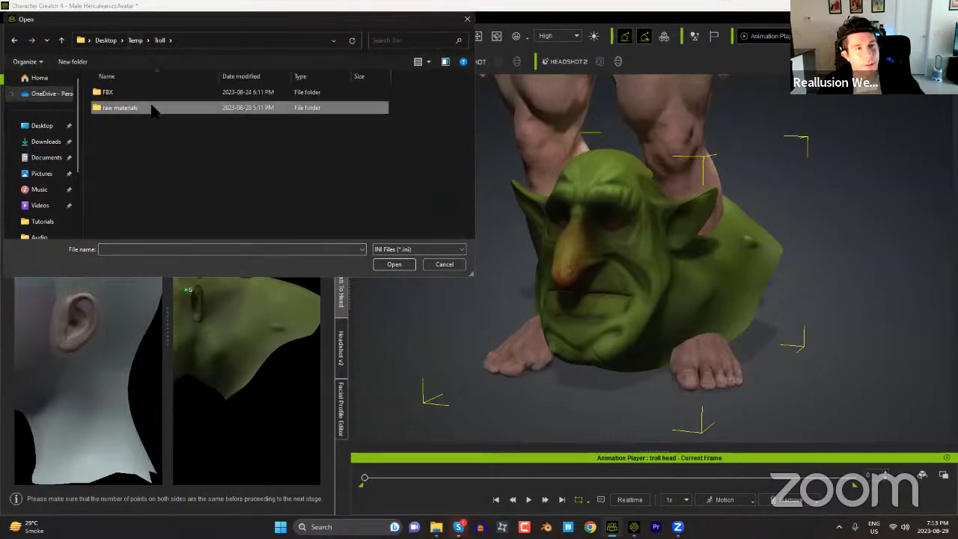
double_click(122, 106)
double_click(121, 95)
left_click(138, 124)
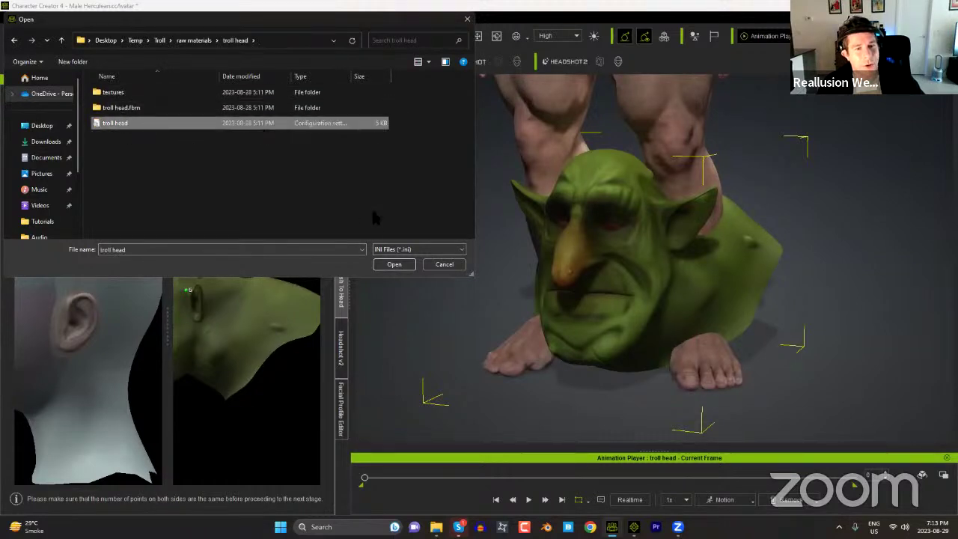
left_click(400, 266)
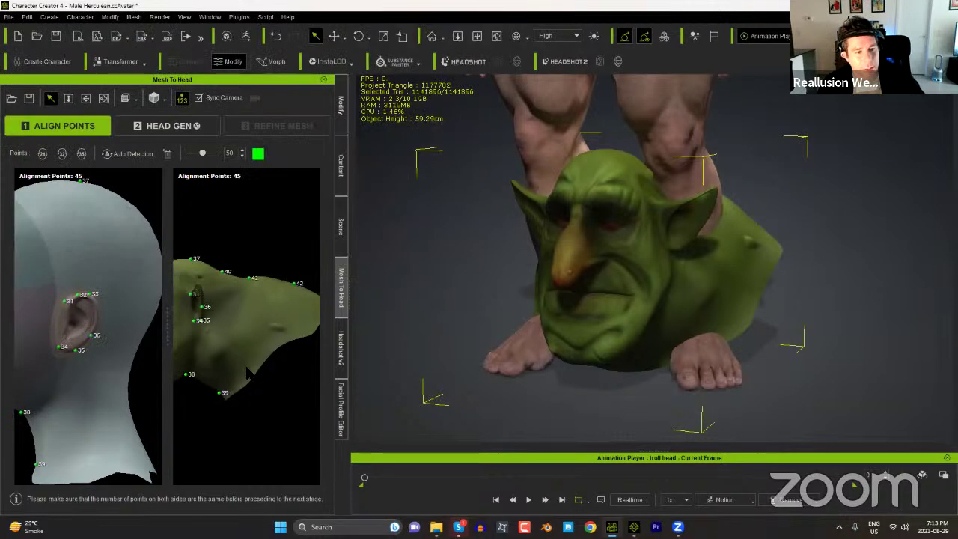
Step: Examine the loaded alignment points around the troll's ear, eyes, brow and nose
right_click_drag(277, 322, 350, 322)
scroll(225, 337, "up", 10)
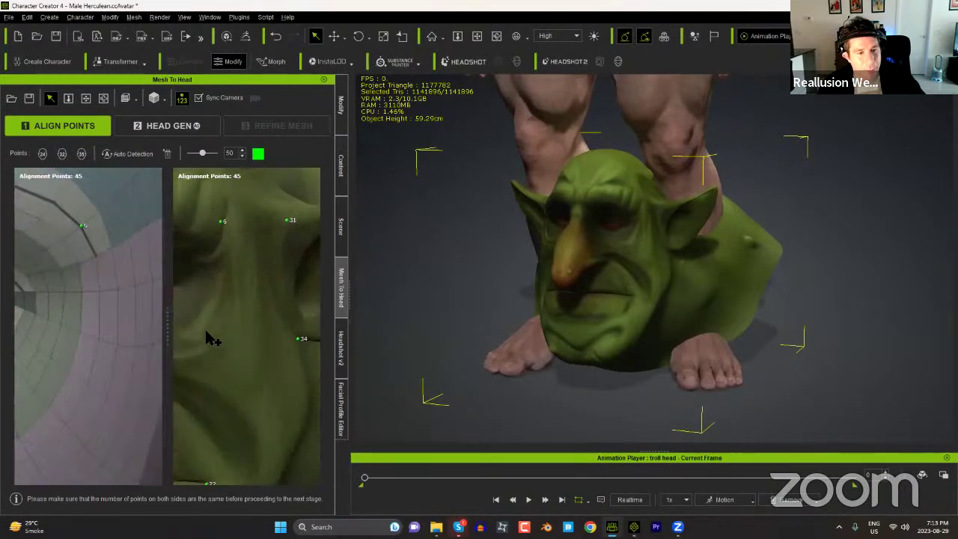
scroll(291, 355, "up", 4)
scroll(286, 348, "down", 8)
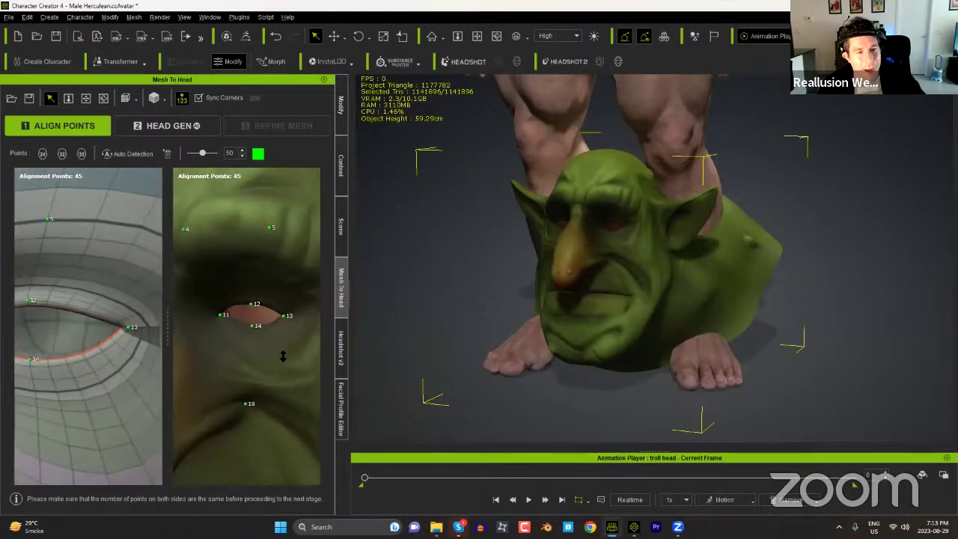
scroll(283, 360, "down", 2)
middle_click_drag(245, 363, 227, 346)
right_click_drag(255, 349, 252, 338)
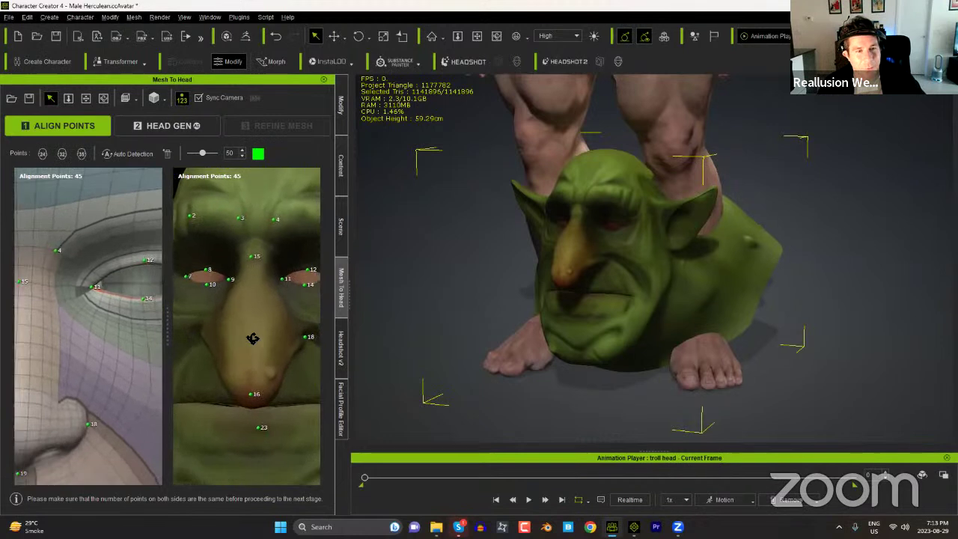
middle_click_drag(270, 337, 237, 334)
right_click_drag(237, 333, 261, 344)
Step: Advance through Head Gen to the Refine Mesh stage, generating the CC head over the troll mesh
left_click(166, 131)
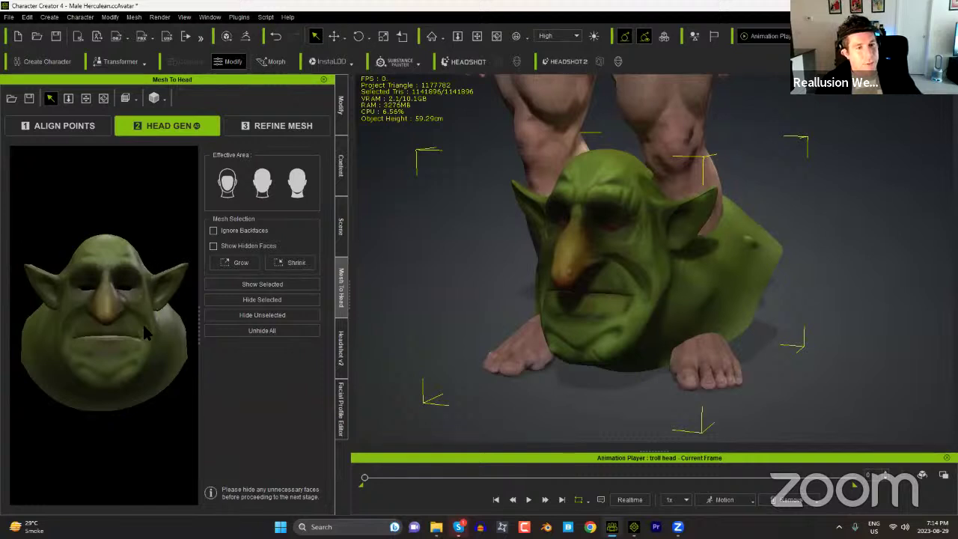
left_click(281, 127)
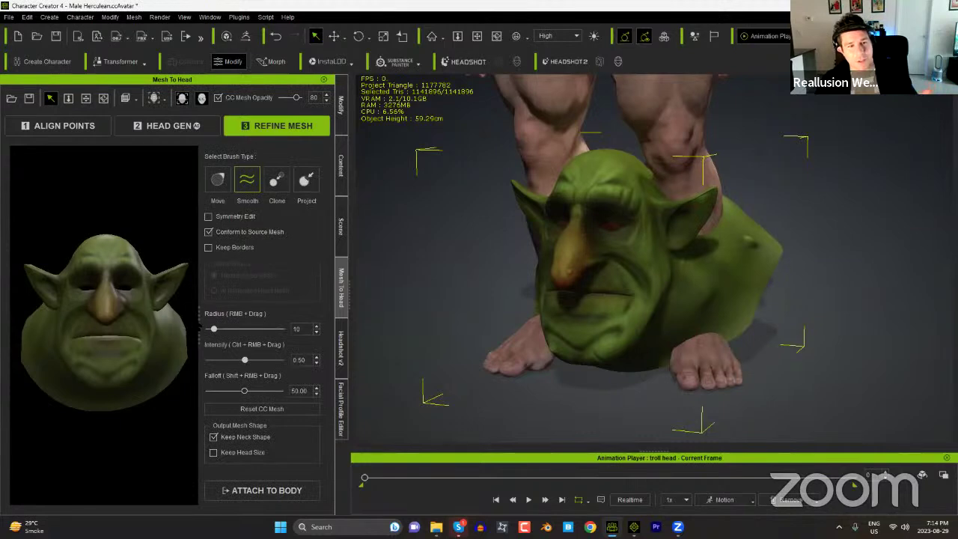
scroll(105, 338, "up", 6)
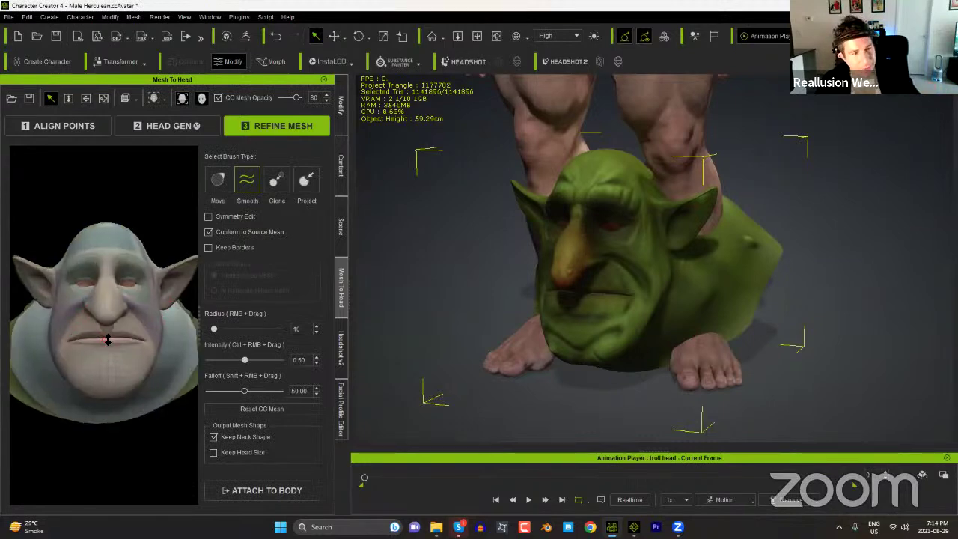
scroll(139, 350, "down", 2)
Step: Brush along the nose bridge up to the brow of the generated head with the Project brush
middle_click_drag(136, 349, 111, 349)
left_click(306, 179)
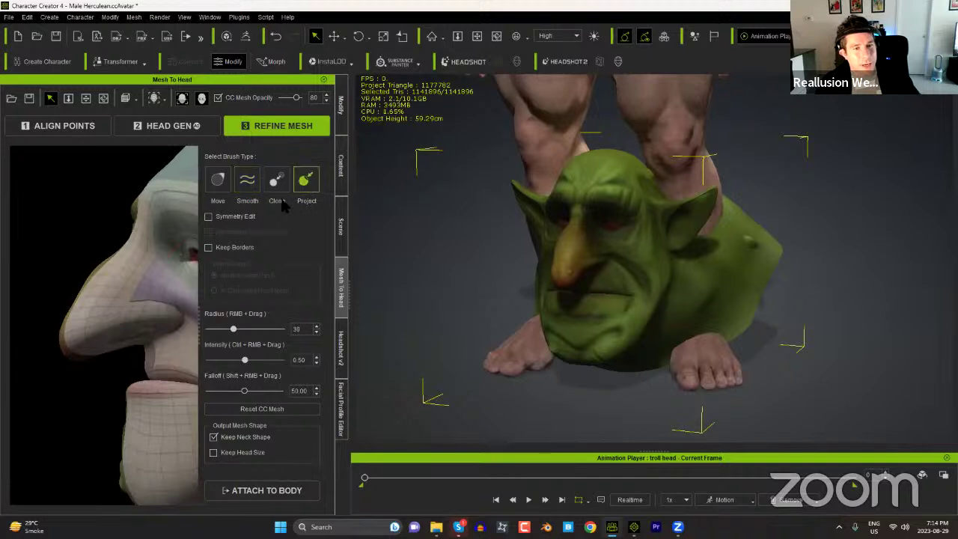
mouse_move(117, 263)
left_mouse_down()
mouse_move(66, 347)
mouse_move(90, 278)
mouse_move(137, 211)
mouse_move(127, 212)
left_mouse_up()
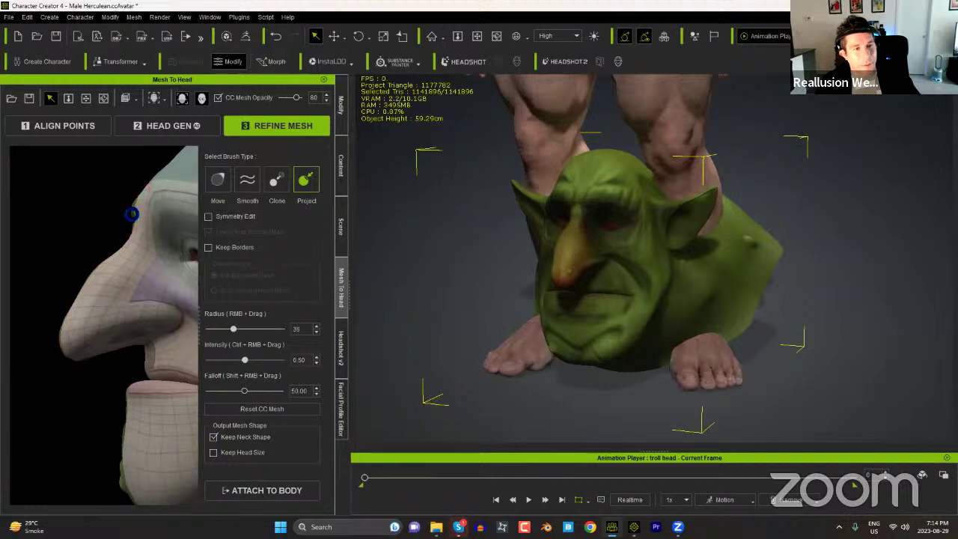
mouse_move(127, 209)
middle_mouse_down()
mouse_move(177, 265)
mouse_move(105, 270)
mouse_move(221, 313)
middle_mouse_up()
middle_click_drag(67, 289, 142, 266)
scroll(139, 254, "down", 4)
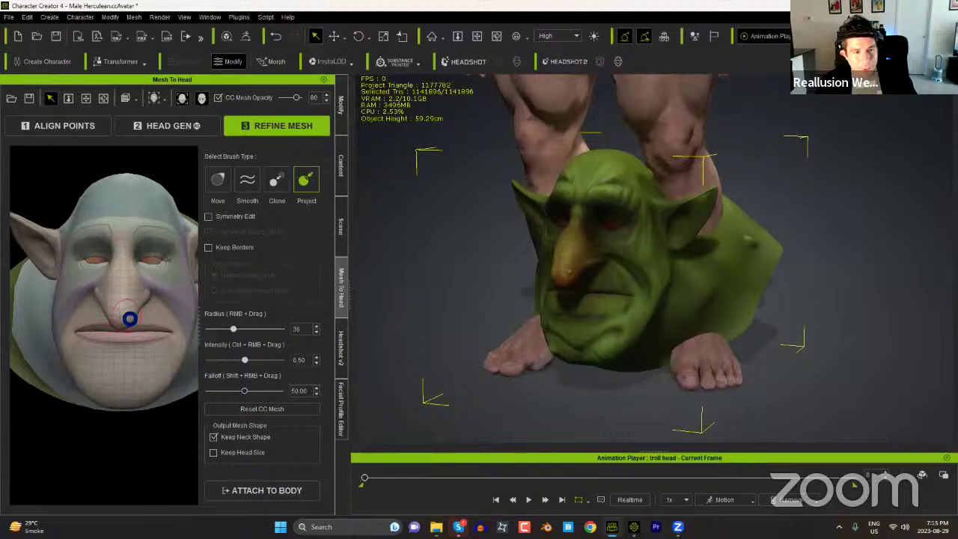
scroll(159, 253, "up", 5)
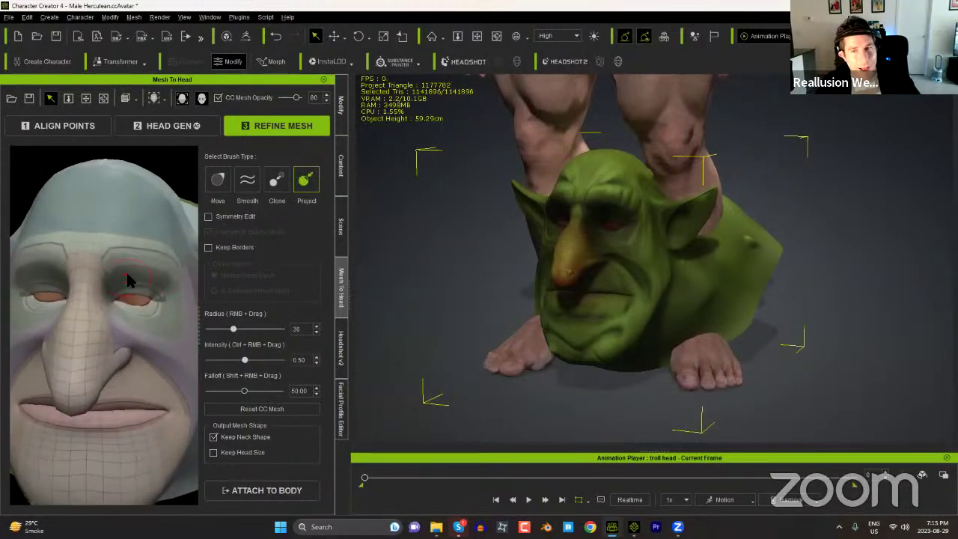
middle_click_drag(126, 274, 103, 287)
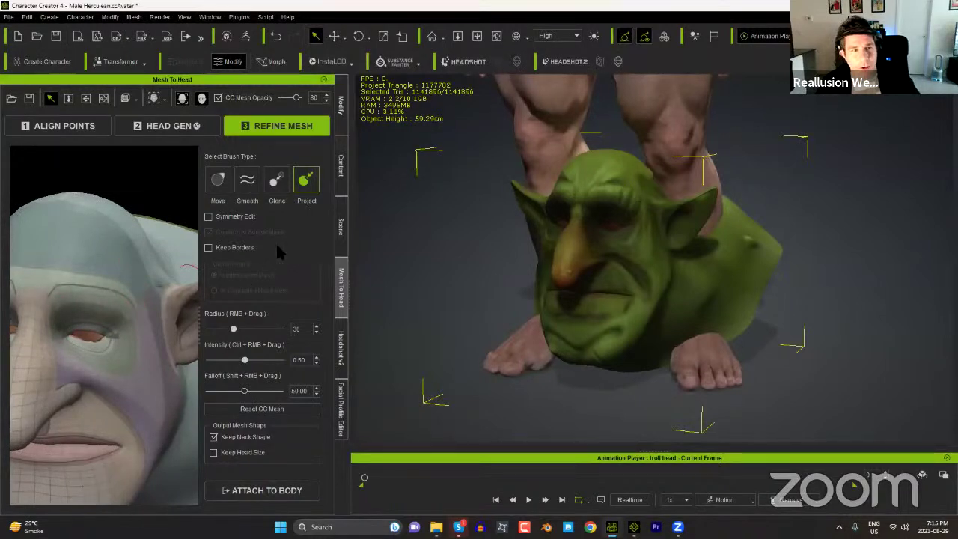
Step: Project the source sculpt onto the crown and the areas around both ears, using a Project brush radius of 50
mouse_move(126, 247)
middle_mouse_down()
mouse_move(75, 261)
mouse_move(117, 236)
middle_mouse_up()
right_click_drag(150, 265, 149, 227)
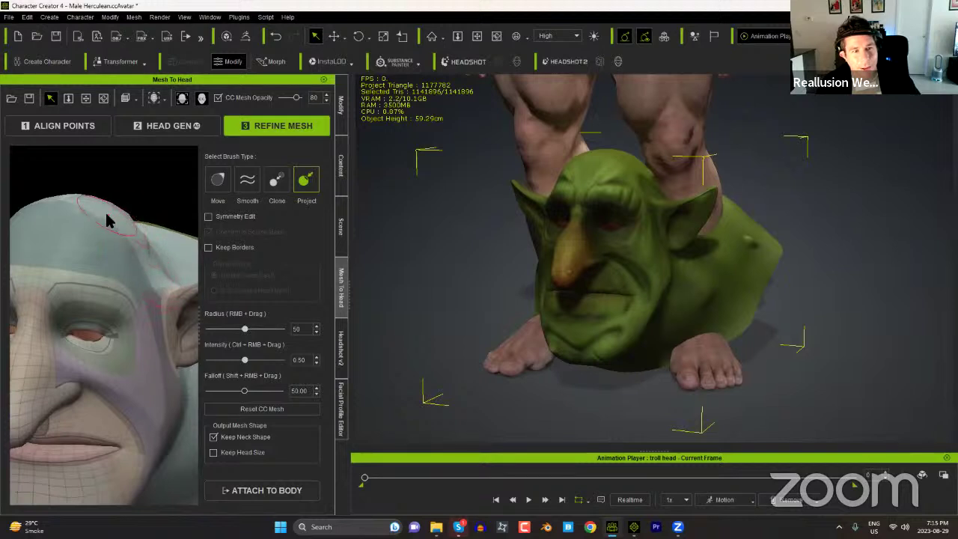
middle_click_drag(128, 227, 53, 256)
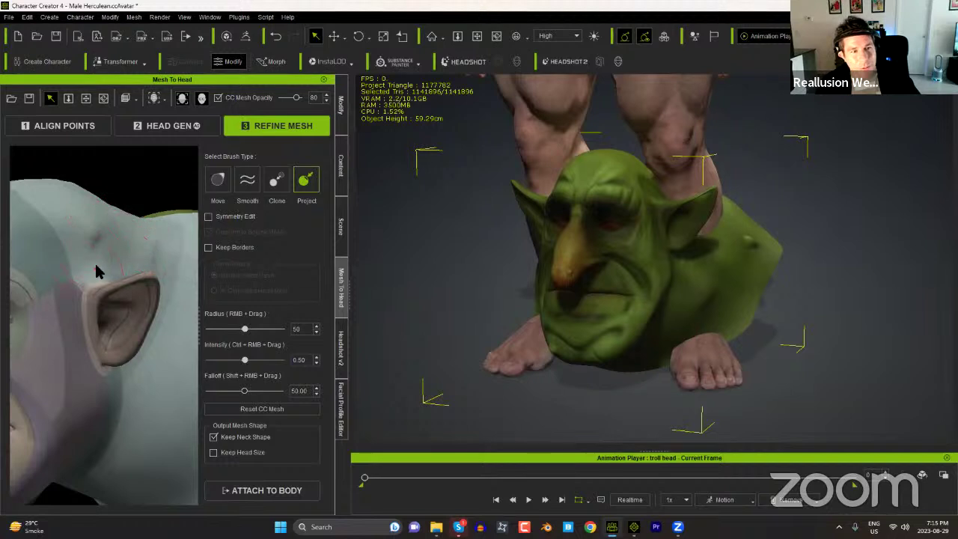
right_click_drag(55, 267, 236, 271, "alt")
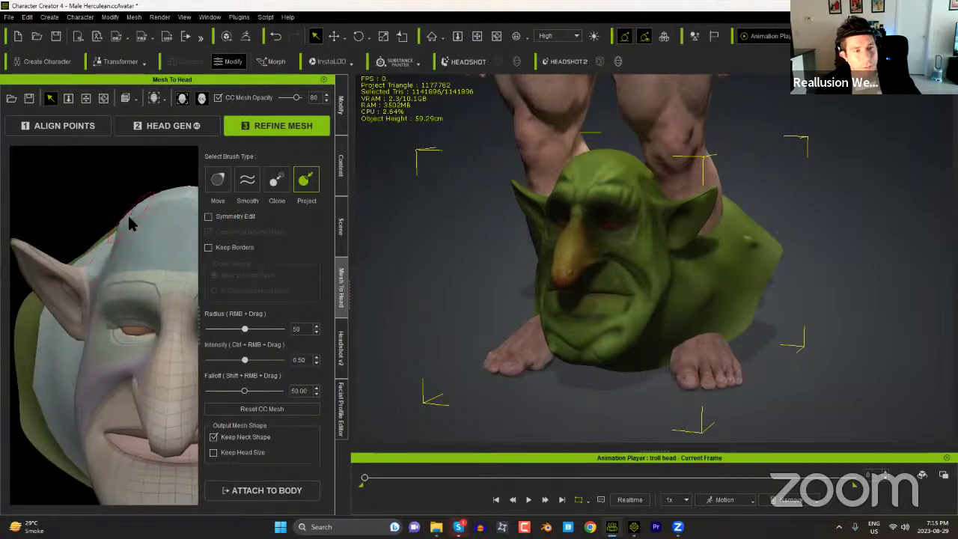
right_click_drag(101, 245, 246, 246, "alt")
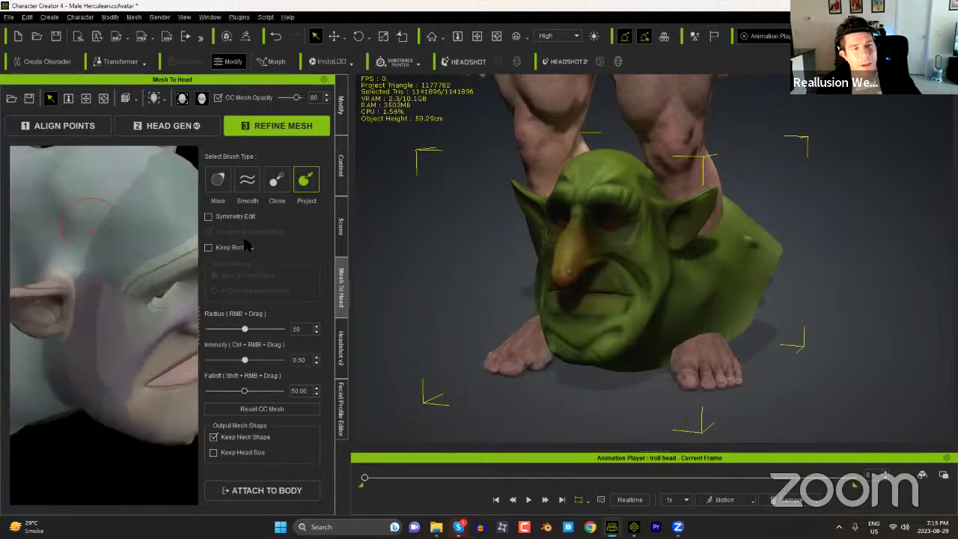
scroll(116, 255, "down", 3)
scroll(115, 256, "down", 4)
right_click_drag(115, 258, 128, 271, "alt")
scroll(128, 274, "up", 5)
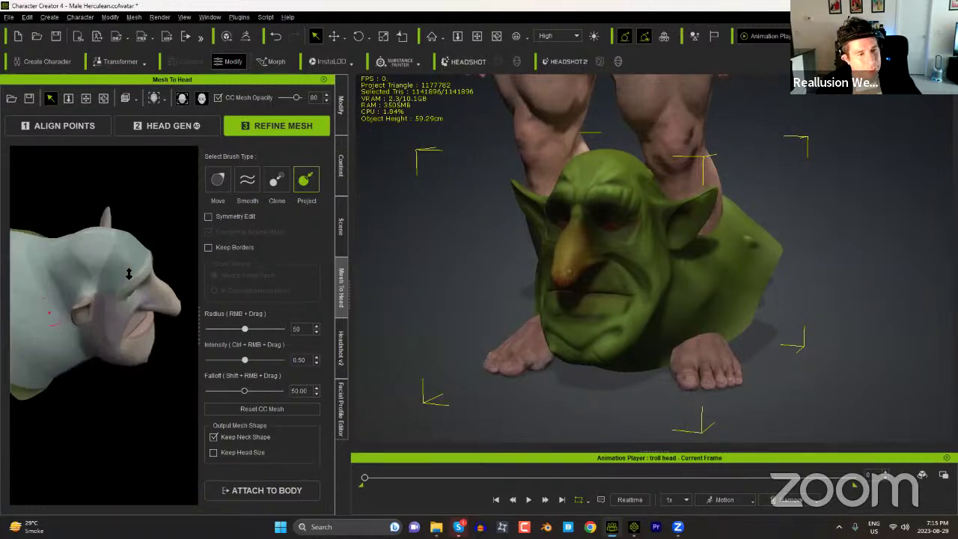
Step: Enlarge the Project brush radius to 80 and project the source shape onto the back of the head, neck and jaw sides
mouse_move(125, 264)
left_mouse_down("alt")
mouse_move(180, 299)
mouse_move(165, 288)
left_mouse_up("alt")
mouse_move(100, 268)
right_mouse_down()
mouse_move(98, 297)
mouse_move(99, 220)
mouse_move(93, 261)
right_mouse_up()
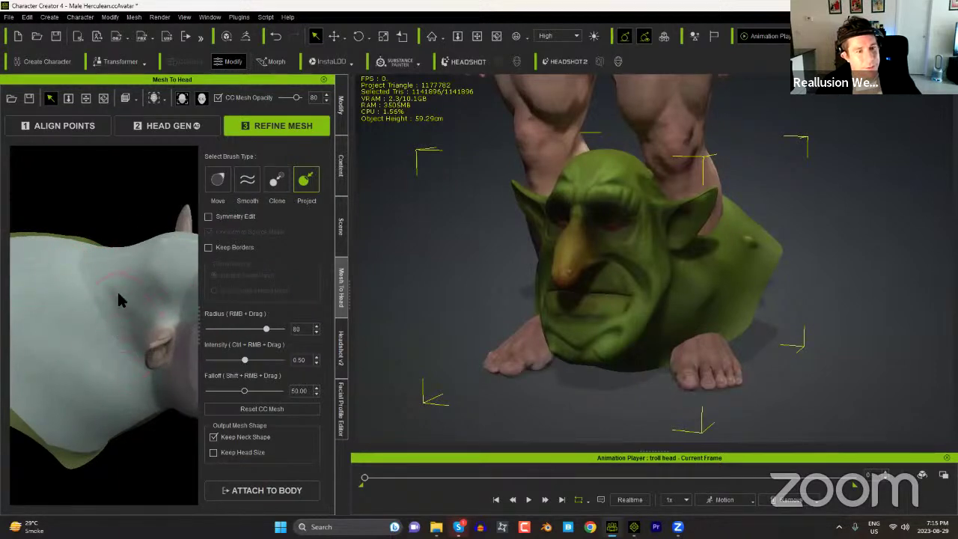
right_click_drag(97, 392, 74, 187, "alt")
mouse_move(75, 187)
left_mouse_down("alt")
mouse_move(55, 201)
mouse_move(84, 250)
mouse_move(66, 213)
left_mouse_up("alt")
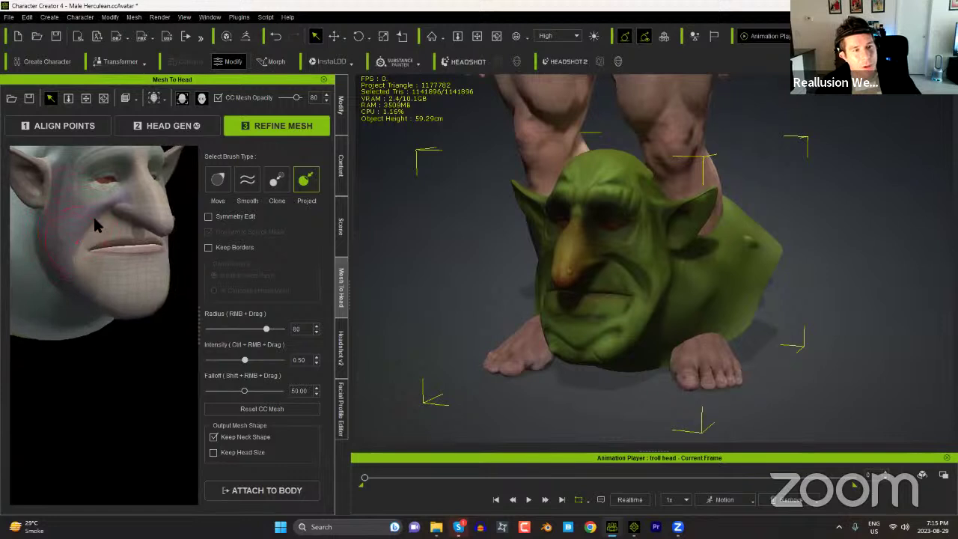
right_click_drag(148, 292, 74, 285, "alt")
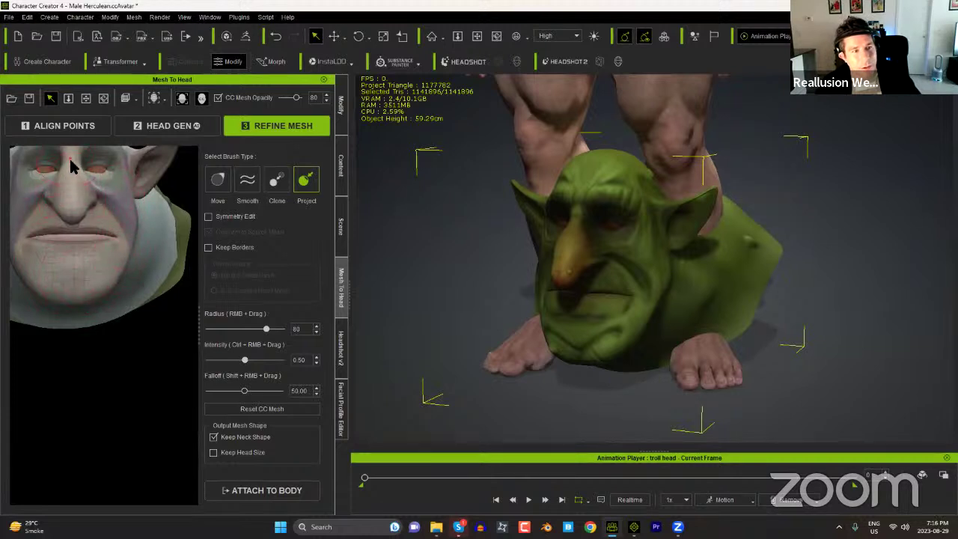
left_click_drag(163, 230, 172, 267)
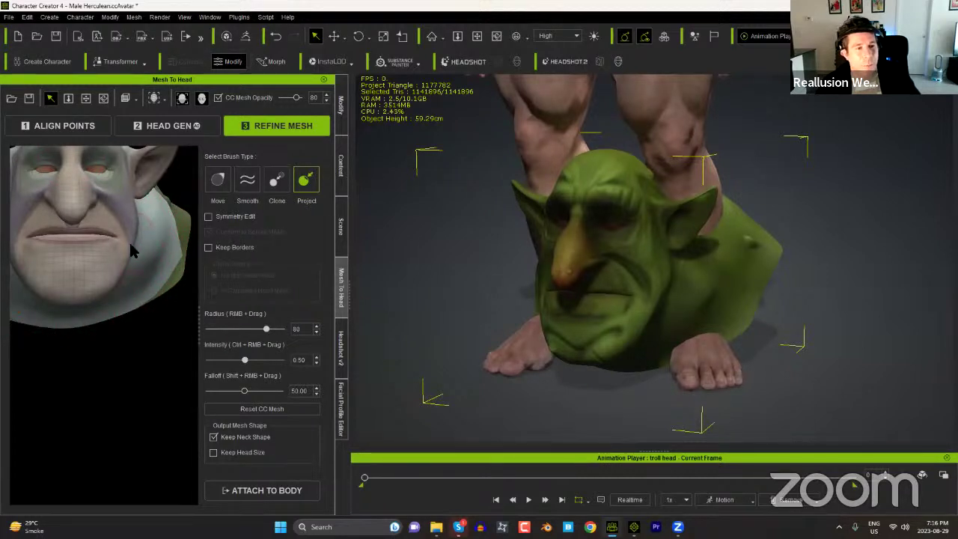
scroll(138, 247, "down", 3)
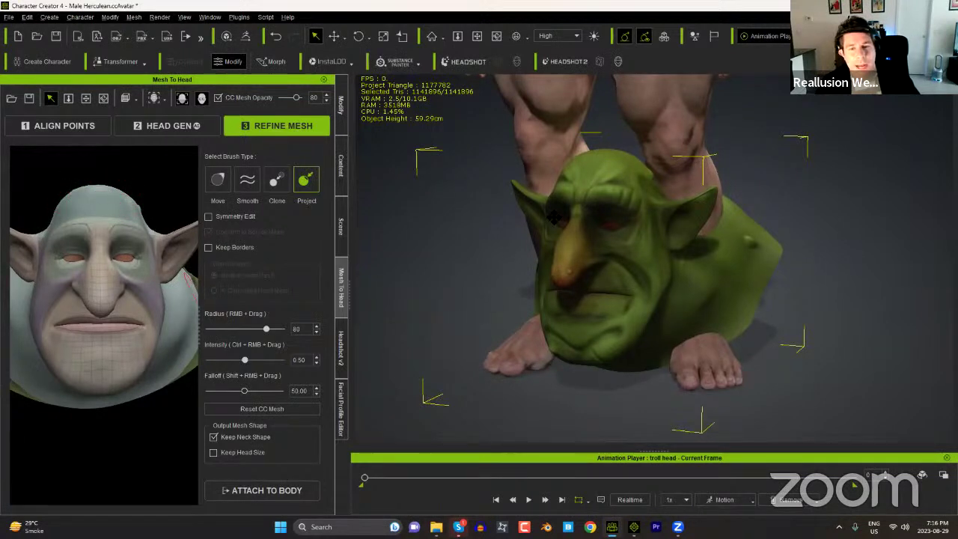
Step: Attach the head to the current body, baking diffuse and normal from the source mesh at texture size 2048
left_click(261, 490)
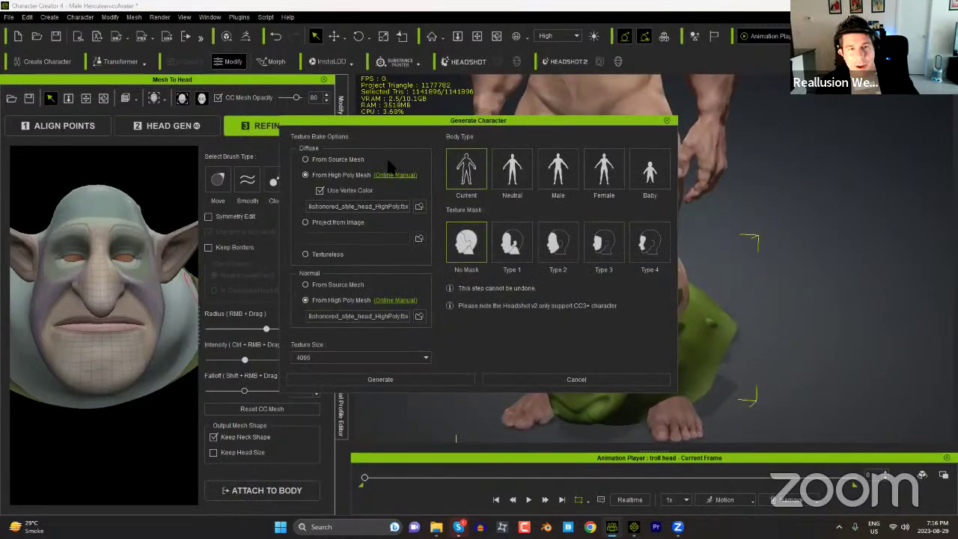
left_click(343, 159)
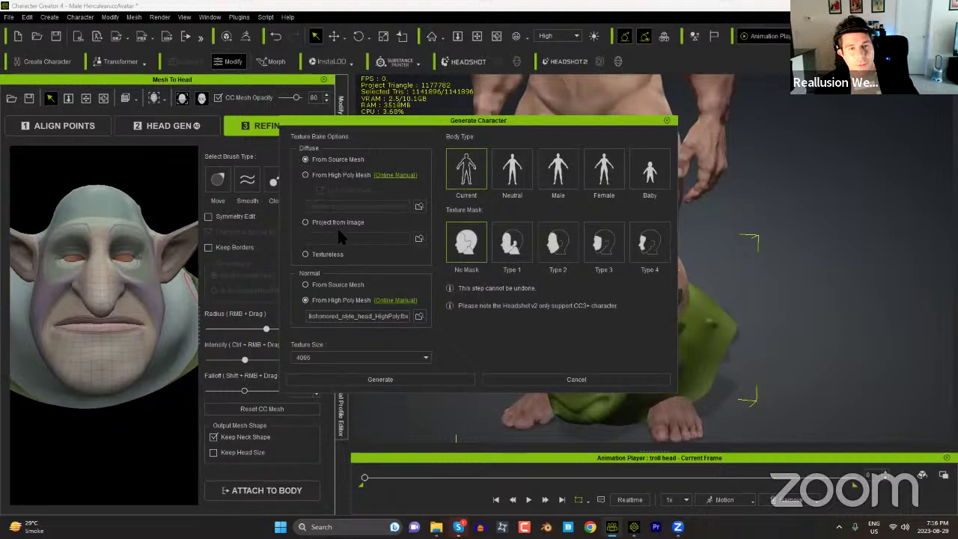
left_click(327, 286)
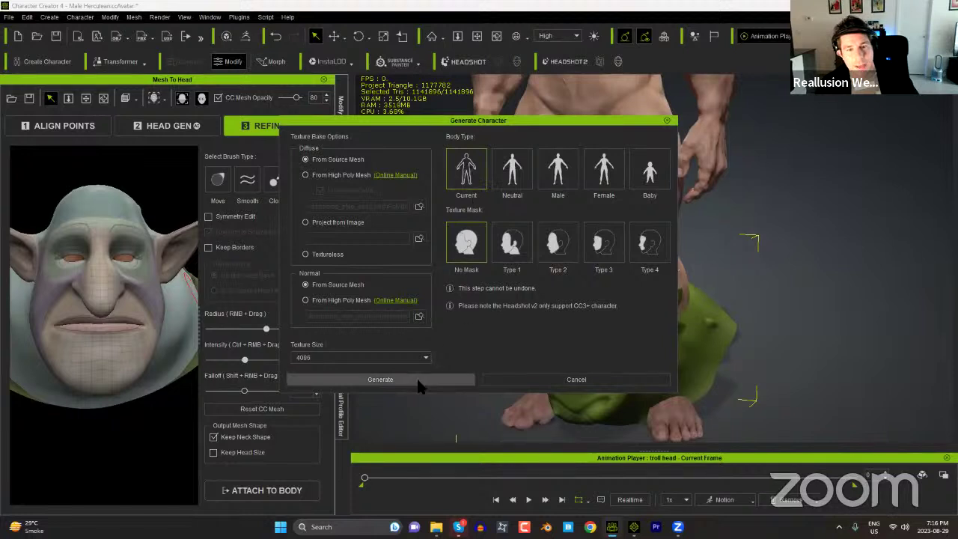
left_click(407, 357)
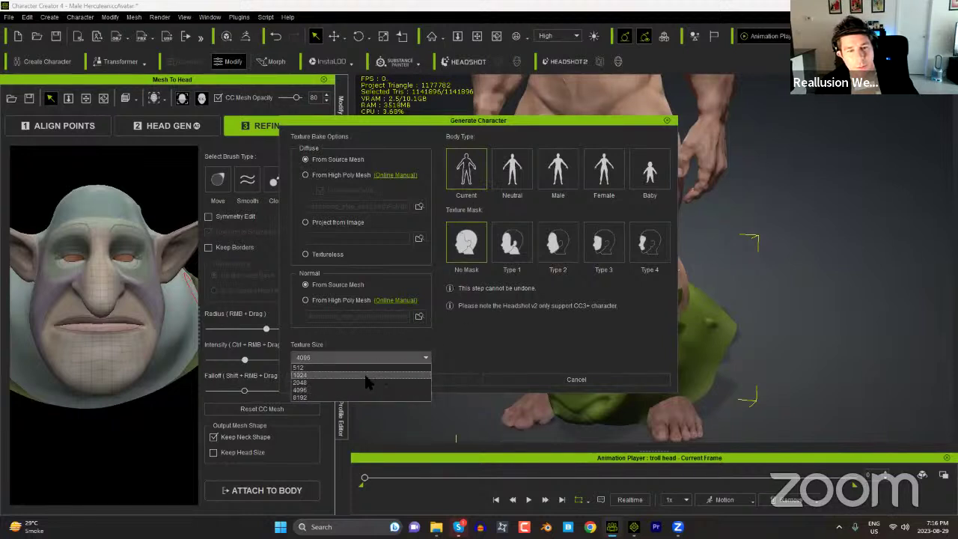
left_click(354, 382)
left_click(407, 380)
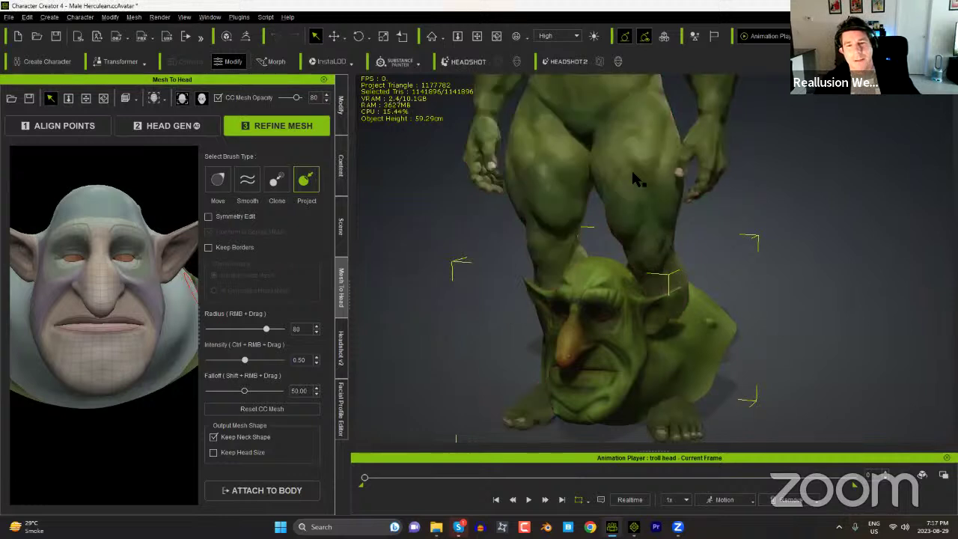
Step: Delete the source troll head lying at the character's feet
middle_click_drag(635, 173, 698, 318)
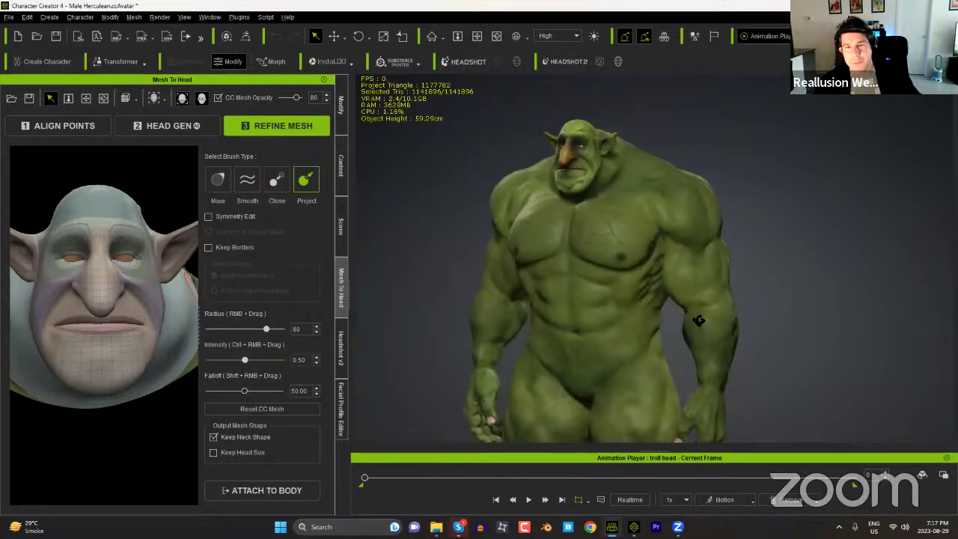
middle_click_drag(698, 320, 596, 320)
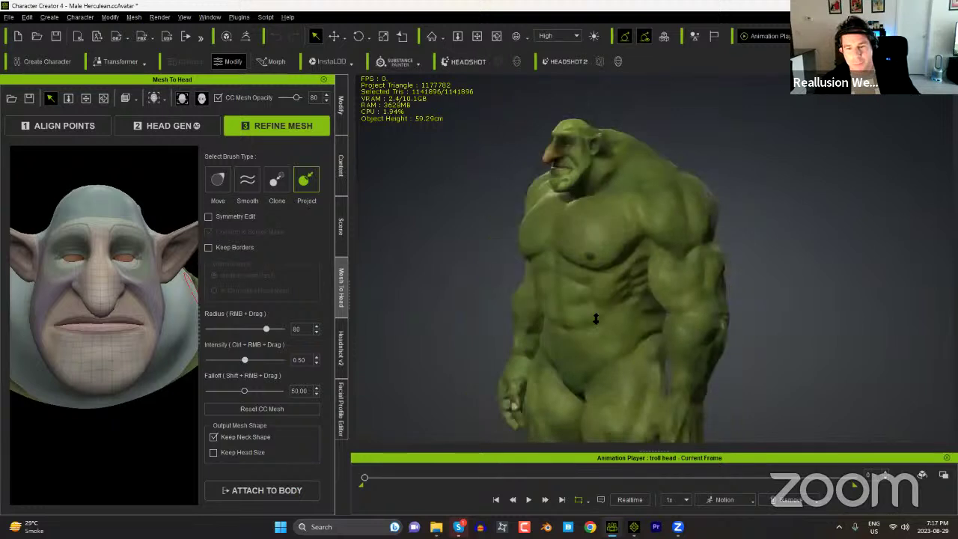
middle_click_drag(699, 285, 641, 314)
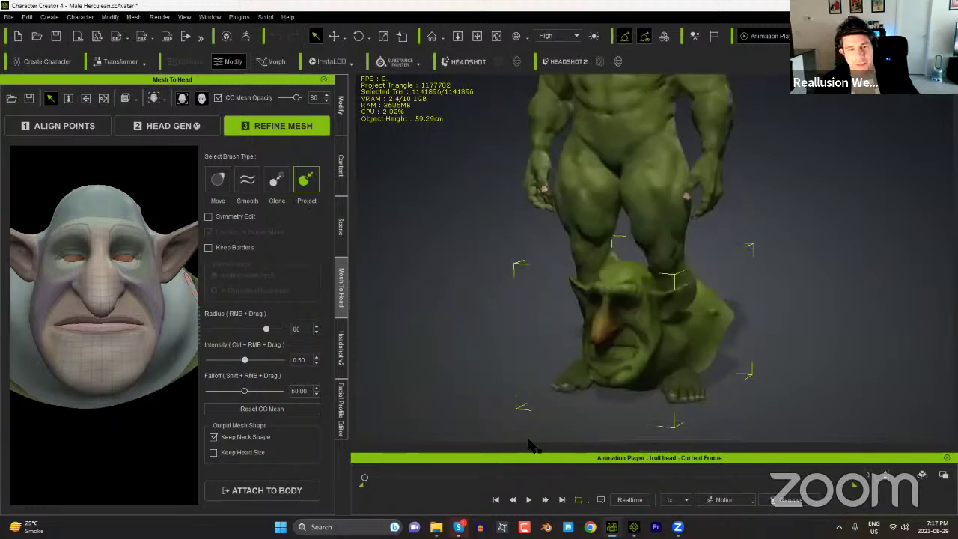
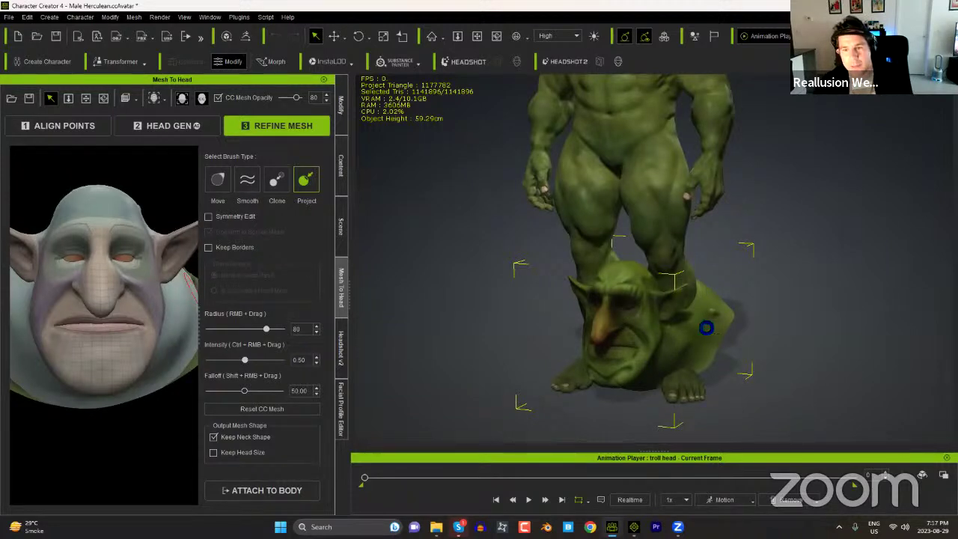
key("Delete")
Step: Examine the generated troll's head, face and neck blend on the body from the front and side
middle_click_drag(656, 196, 666, 418)
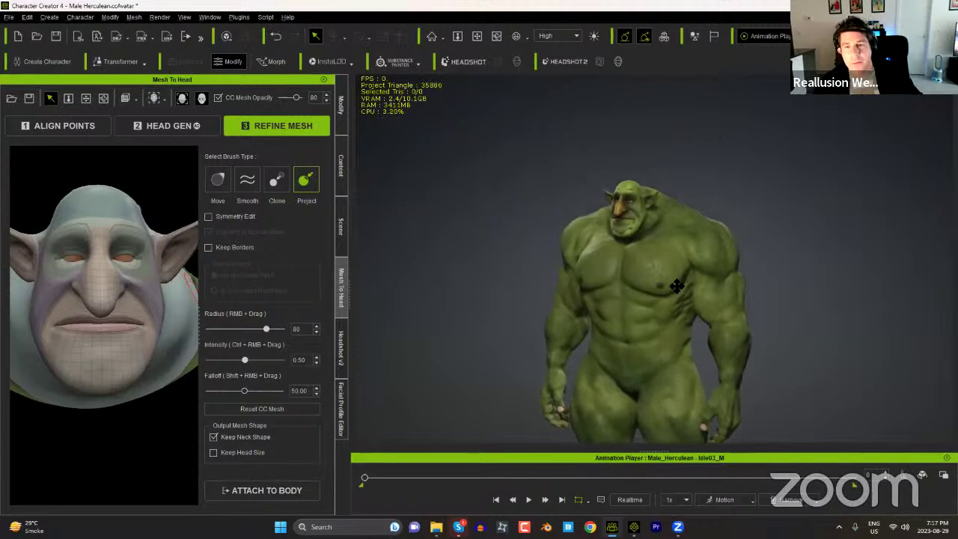
middle_click_drag(679, 288, 690, 329)
right_click_drag(747, 326, 656, 297)
scroll(674, 295, "up", 5)
right_click_drag(616, 212, 516, 216)
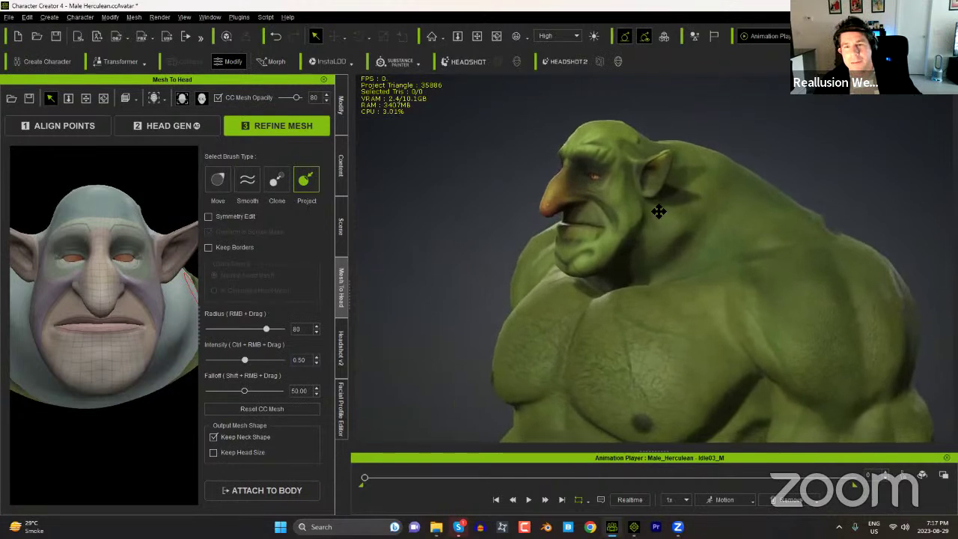
middle_click_drag(659, 212, 656, 238)
scroll(645, 216, "up", 4)
right_click_drag(645, 215, 618, 204)
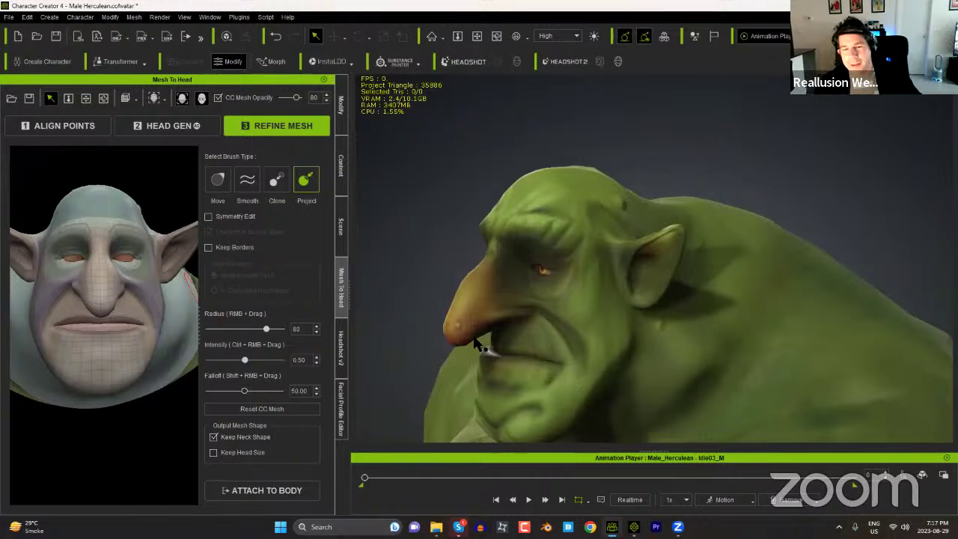
right_click_drag(506, 348, 607, 323)
scroll(606, 323, "down", 3)
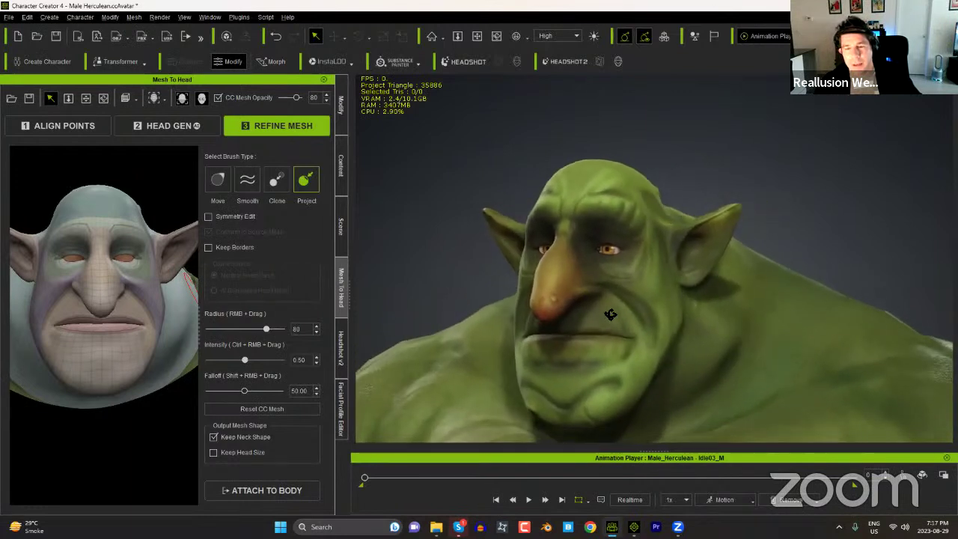
scroll(630, 281, "down", 5)
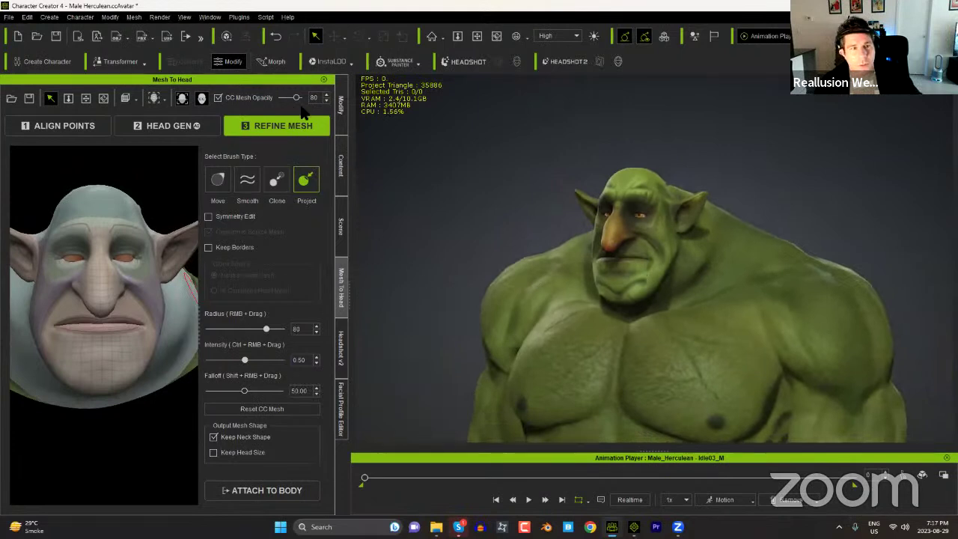
Step: Filter the actor's morphs by "scale" and set Head Scale to 200
left_click(338, 111)
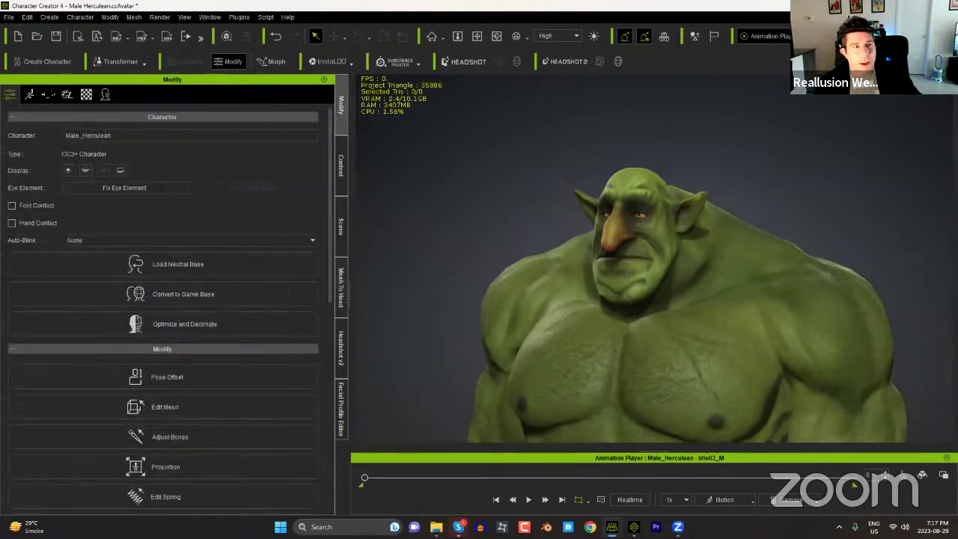
left_click(47, 95)
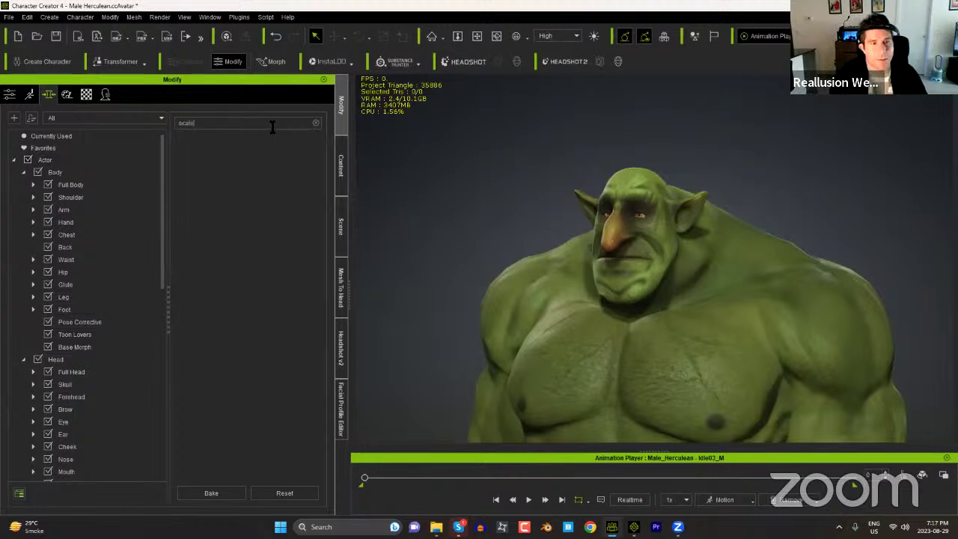
left_click(105, 161)
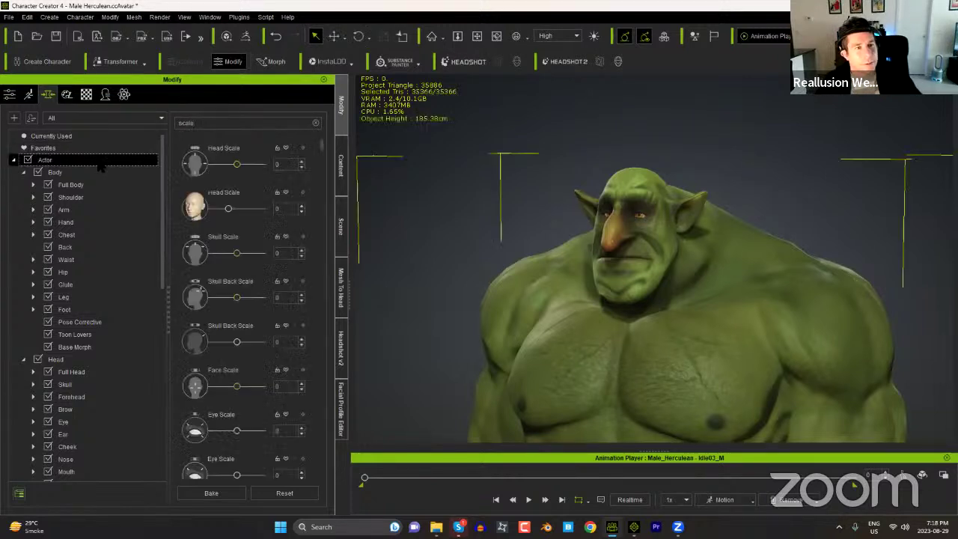
left_click_drag(235, 166, 304, 168)
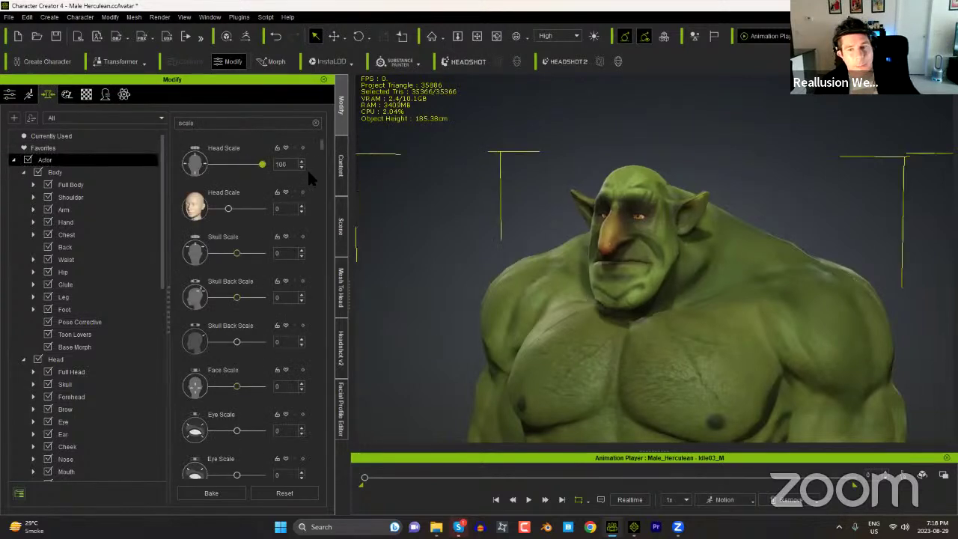
right_click_drag(711, 327, 621, 301)
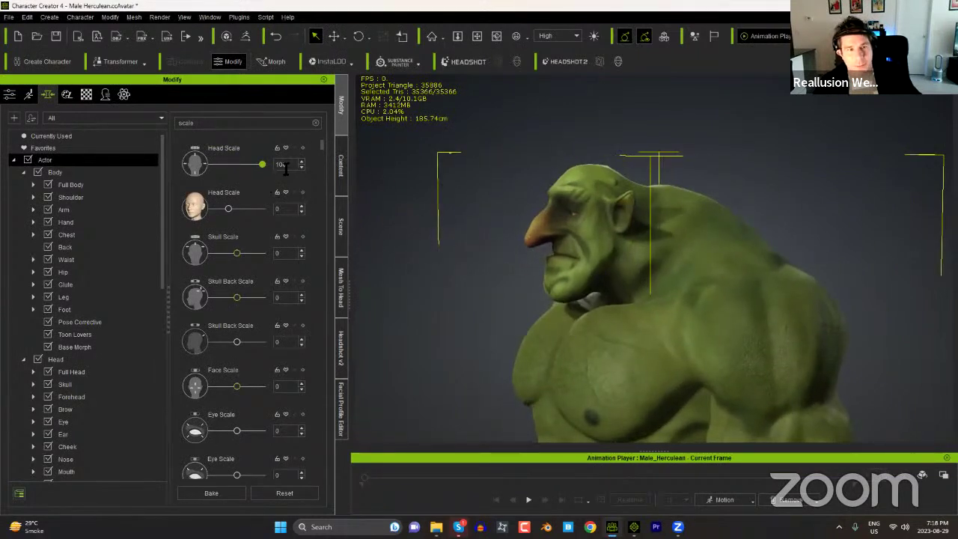
key("Return")
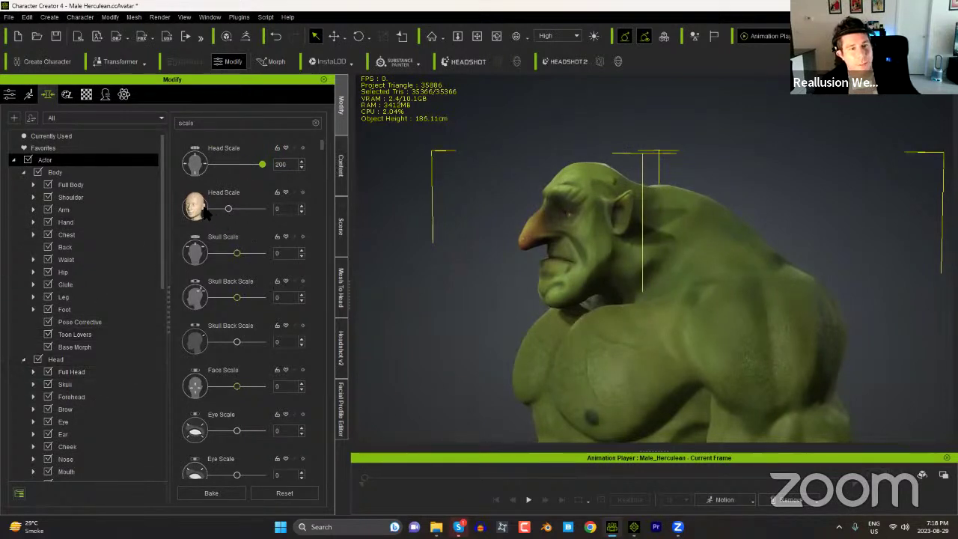
Step: Enlarge the head further with the scale morph in the Head category and check the troll's profile
left_click(55, 360)
left_click_drag(232, 169, 247, 167)
middle_click_drag(682, 380, 734, 308)
right_click_drag(734, 308, 656, 316)
middle_click_drag(656, 317, 679, 291)
right_click_drag(679, 291, 668, 349)
Step: Filter the Head morphs by "neck" and set Neck Length to 100 and Neck Scale to -22
left_click(315, 124)
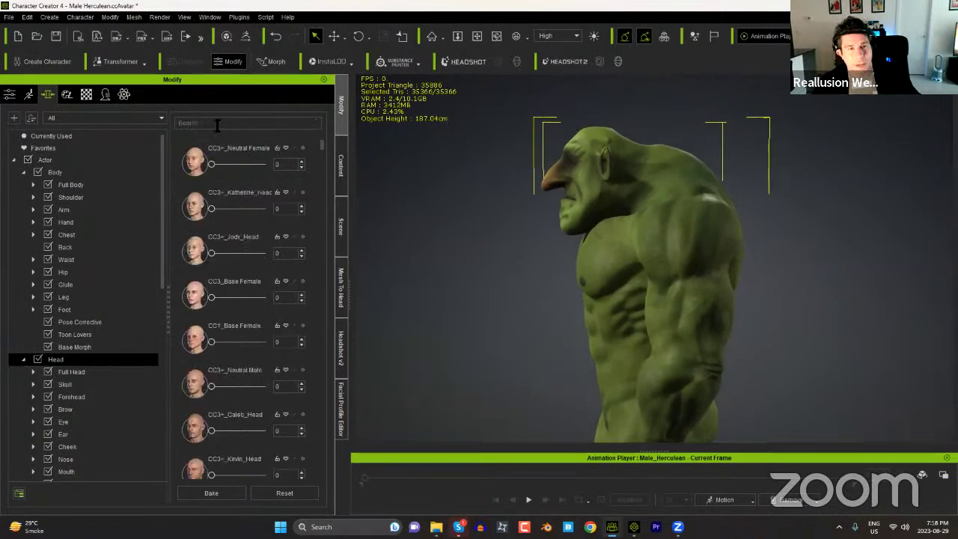
left_click(193, 123)
type("neck")
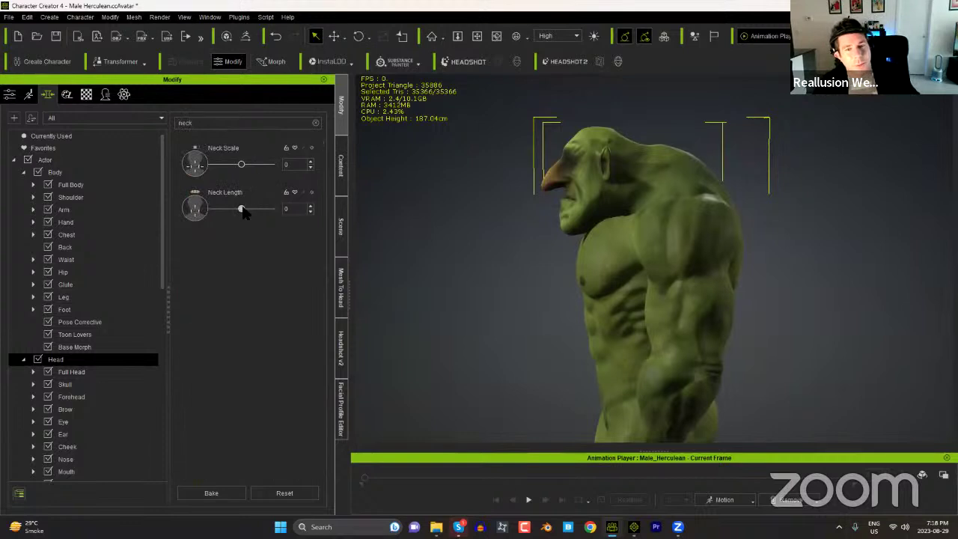
left_click_drag(242, 209, 316, 213)
mouse_move(241, 165)
left_mouse_down()
mouse_move(269, 170)
mouse_move(237, 170)
left_mouse_up()
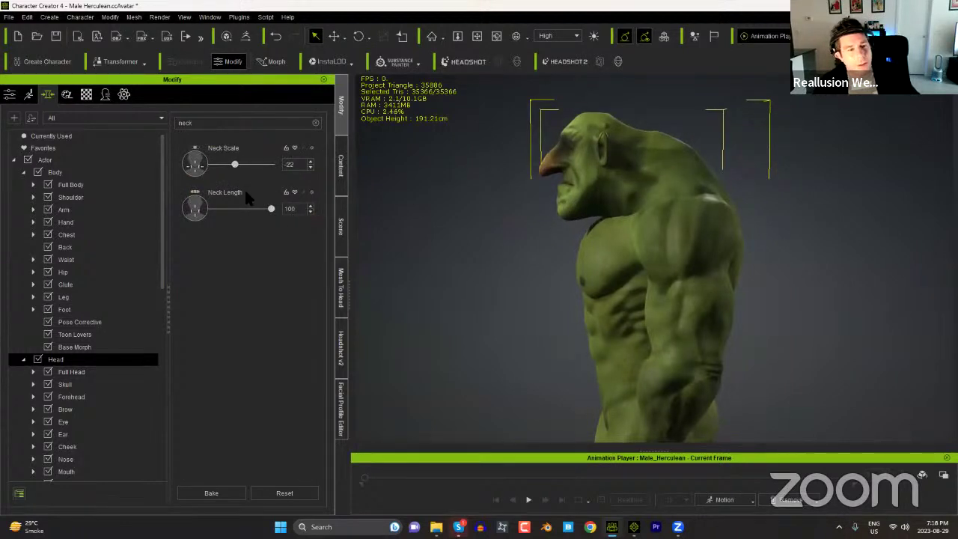
Step: Set Neck Height to 150 in the Neck category of the Headshot morphs
left_click_drag(163, 253, 158, 389)
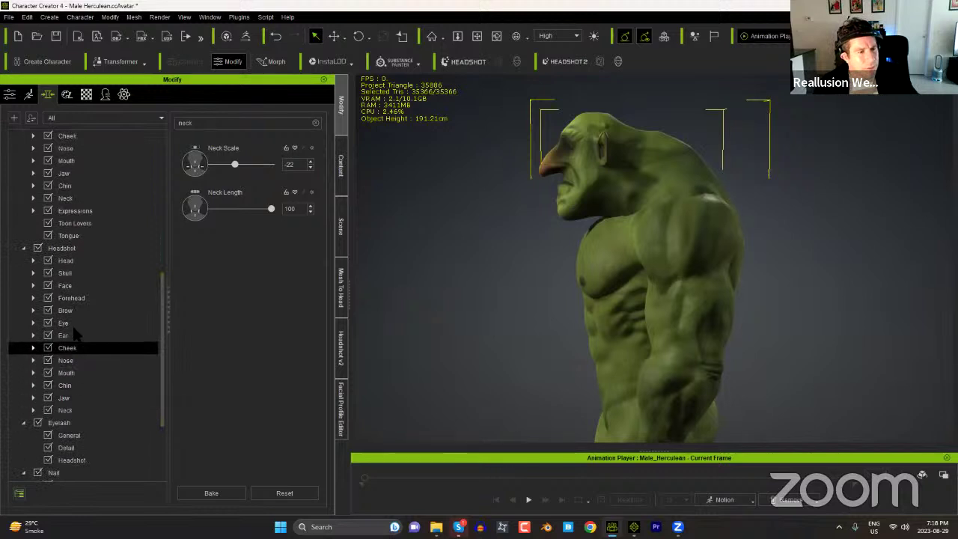
left_click(63, 248)
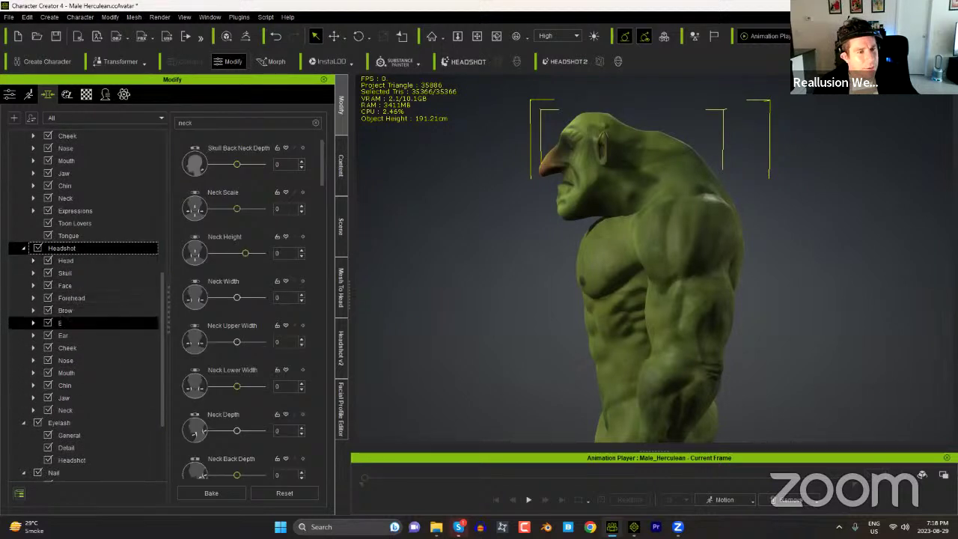
left_click(65, 410)
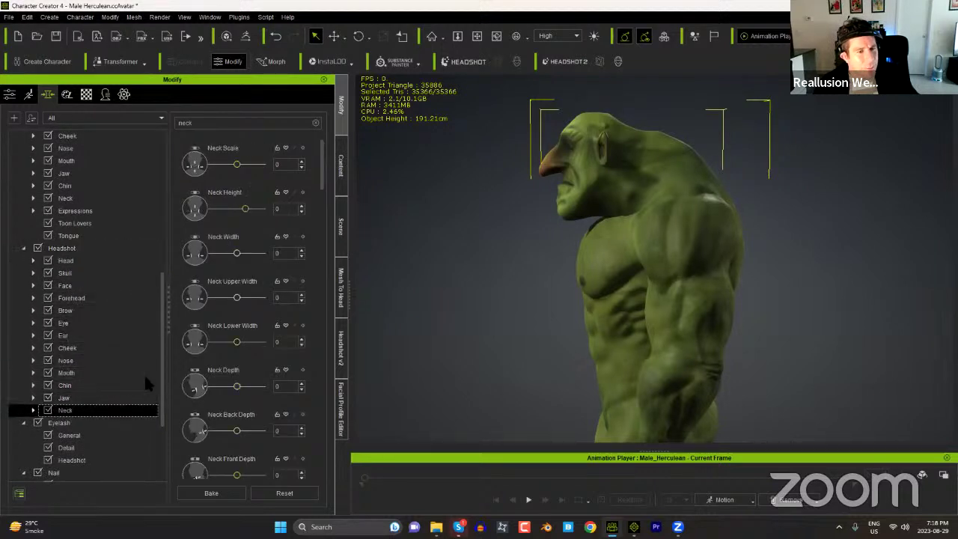
left_click_drag(245, 209, 262, 209)
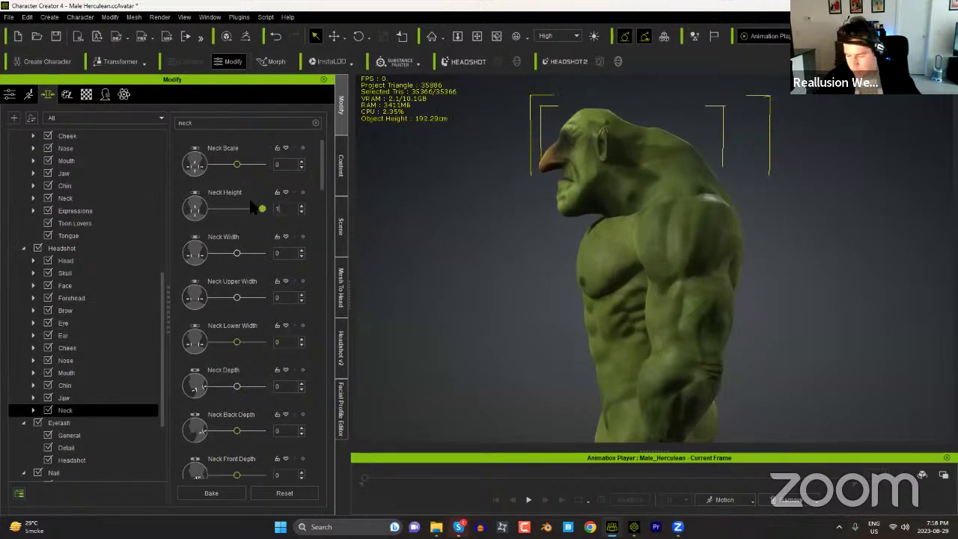
type("50")
key("Return")
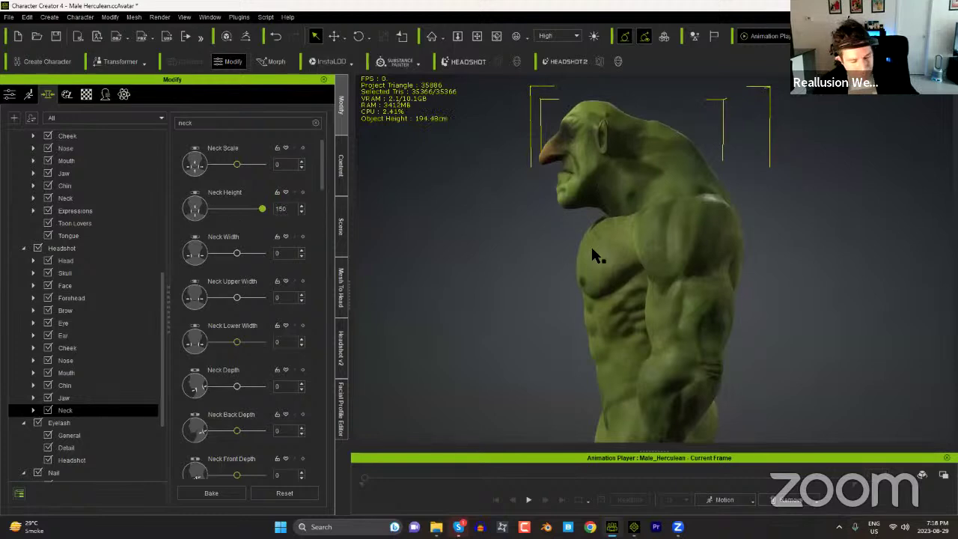
Step: Start Edit Mesh on the troll and set up the smoothing sculpt brush with a radius of about 52
right_click_drag(734, 264, 643, 299)
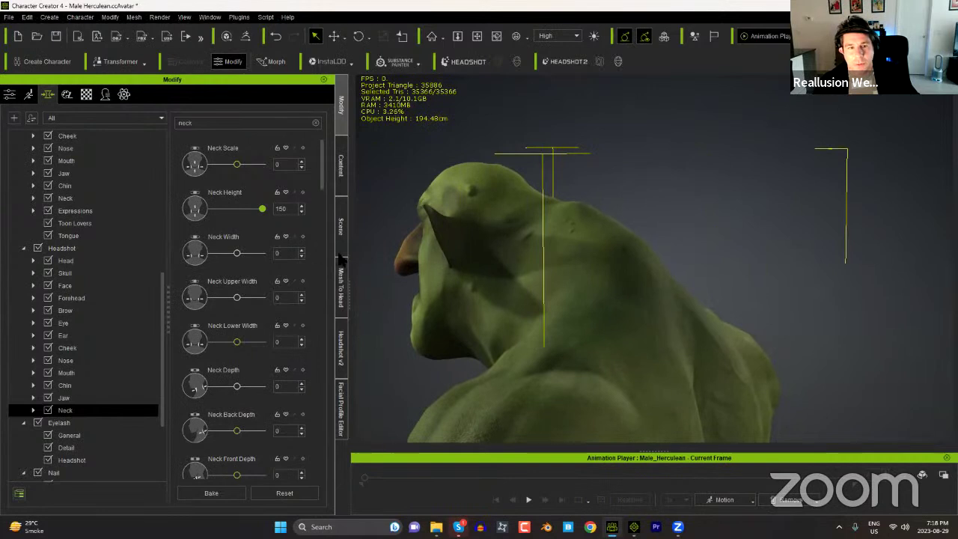
left_click(10, 94)
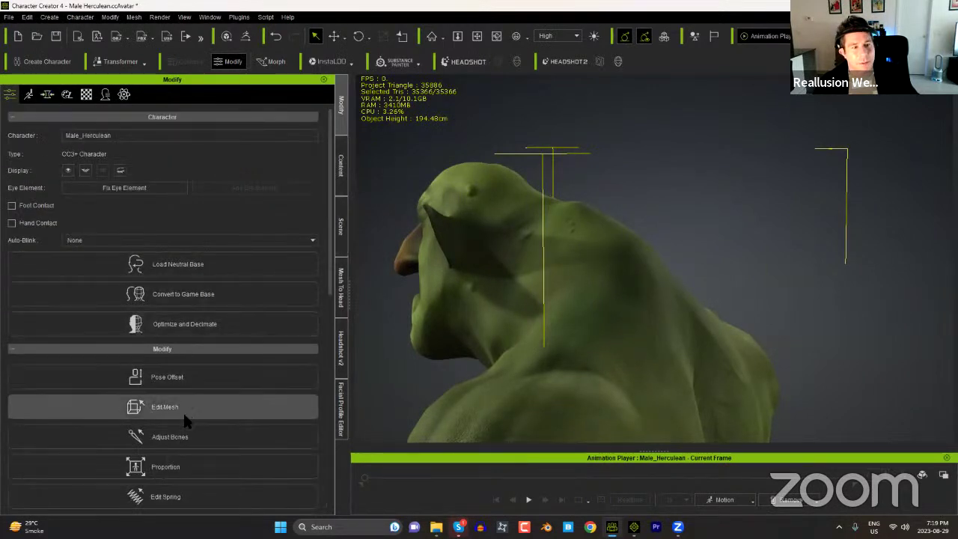
left_click(294, 404)
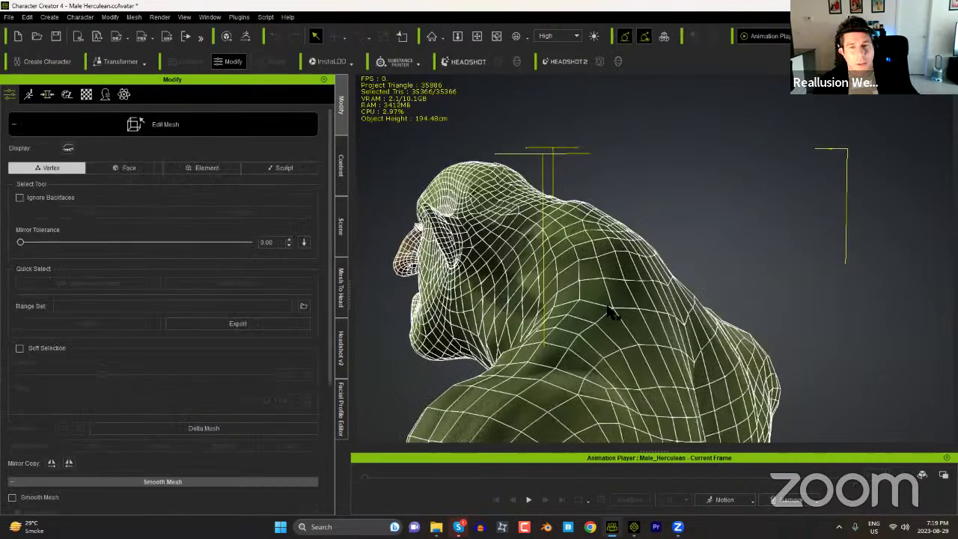
right_click_drag(629, 309, 494, 299)
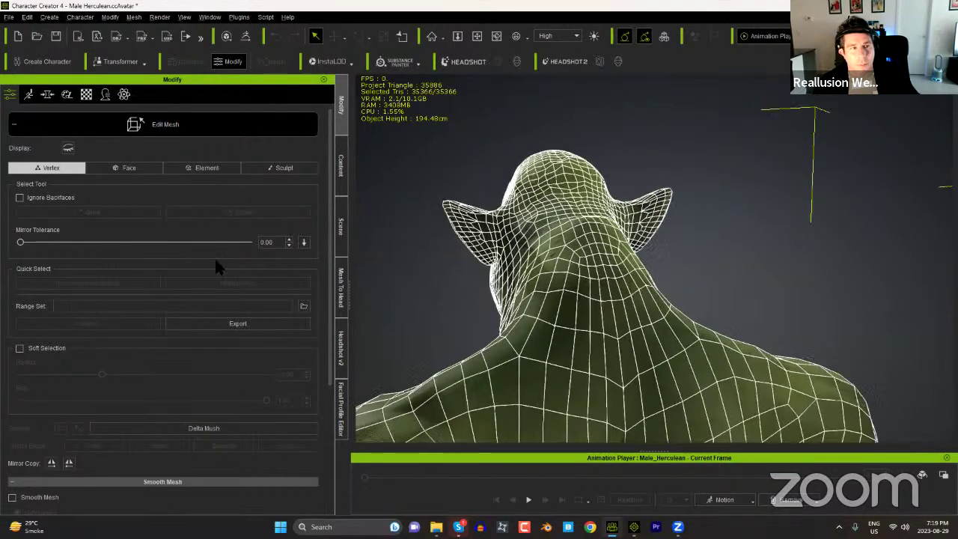
left_click(284, 171)
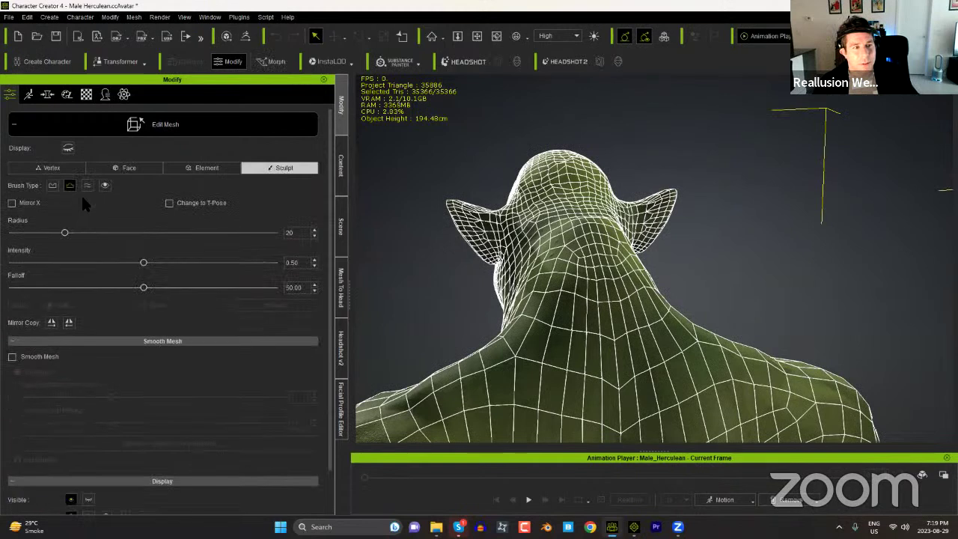
left_click(88, 186)
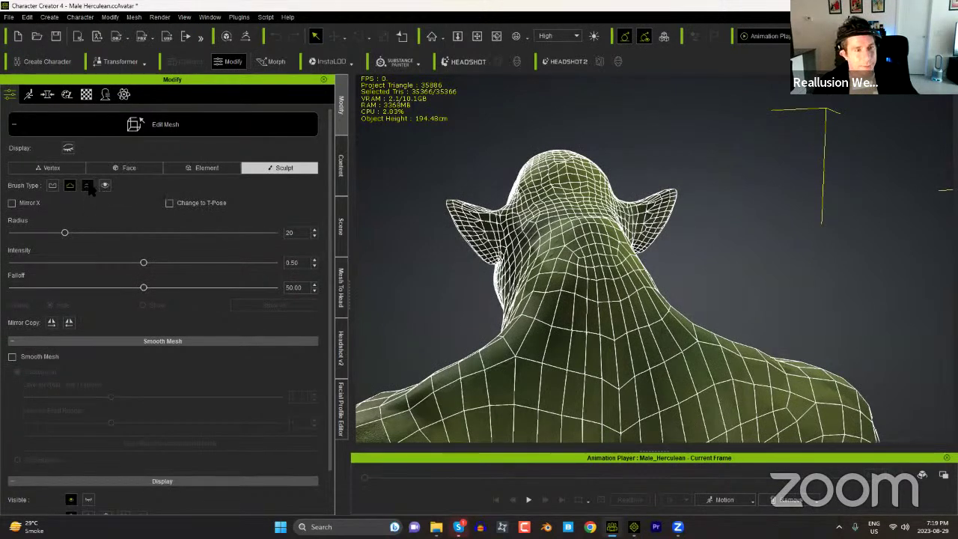
left_click_drag(63, 233, 142, 237)
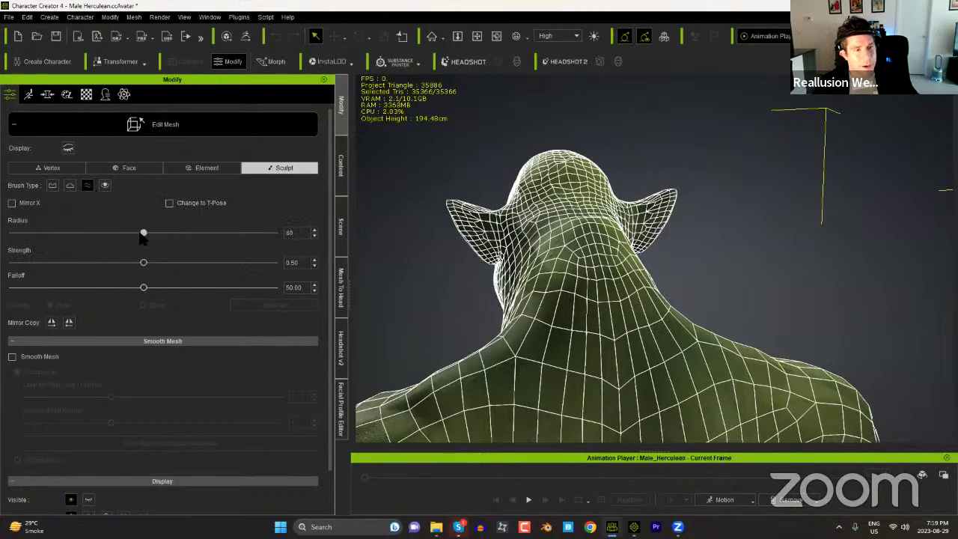
Step: Smooth the mesh at the back of the neck, raising the brush strength to 0.94
mouse_move(607, 275)
right_mouse_down()
mouse_move(547, 327)
mouse_move(599, 250)
right_mouse_up()
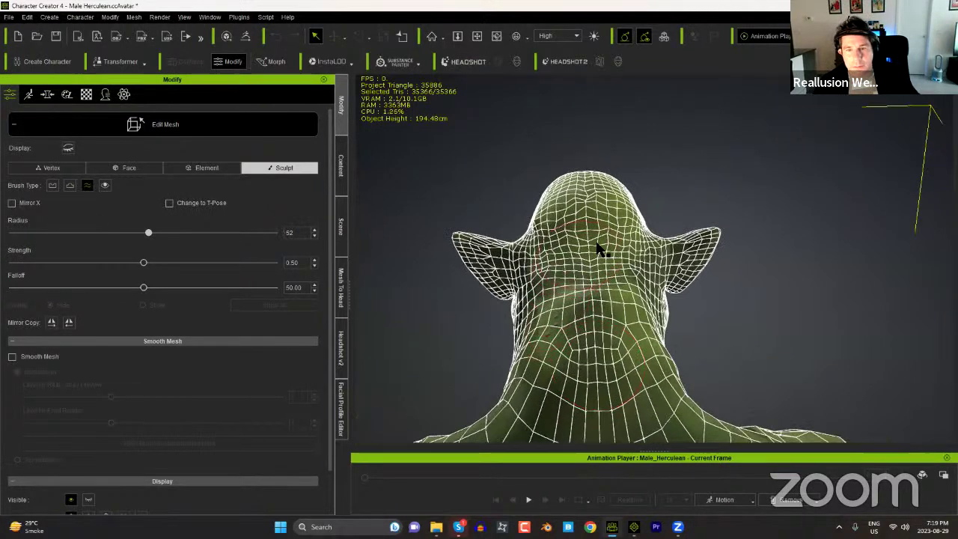
mouse_move(599, 313)
left_mouse_down()
mouse_move(599, 332)
mouse_move(606, 325)
left_mouse_up()
mouse_move(606, 325)
right_mouse_down()
mouse_move(694, 366)
mouse_move(662, 265)
mouse_move(649, 255)
right_mouse_up()
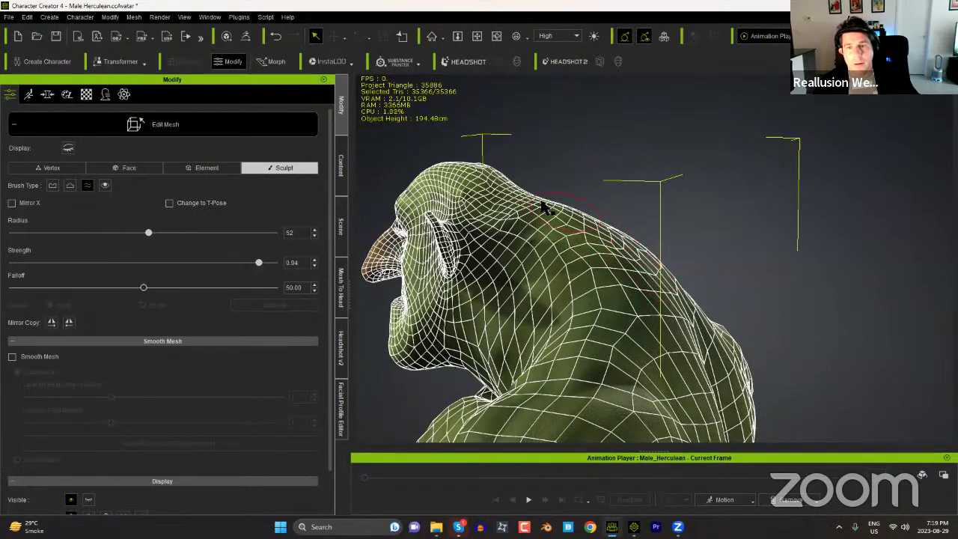
right_click_drag(576, 314, 582, 223)
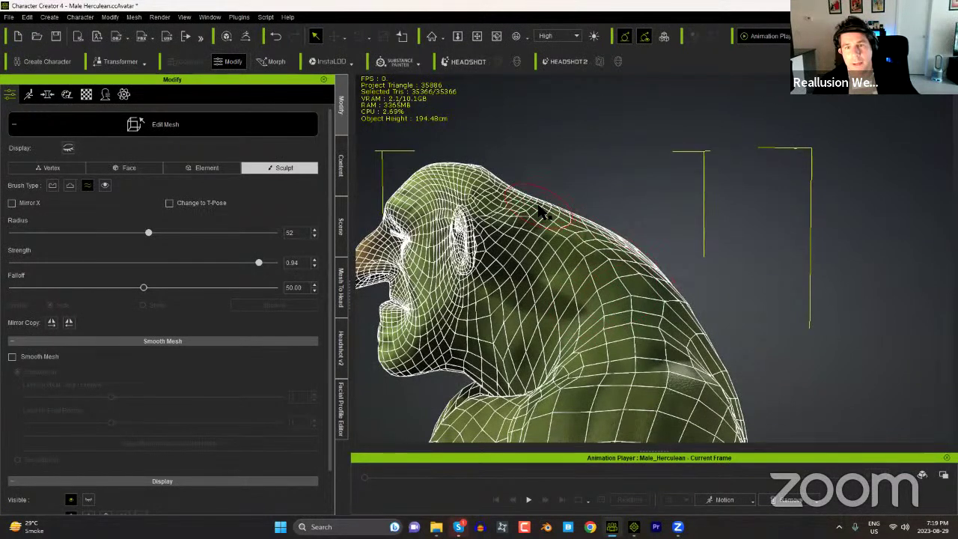
right_click_drag(666, 258, 566, 303)
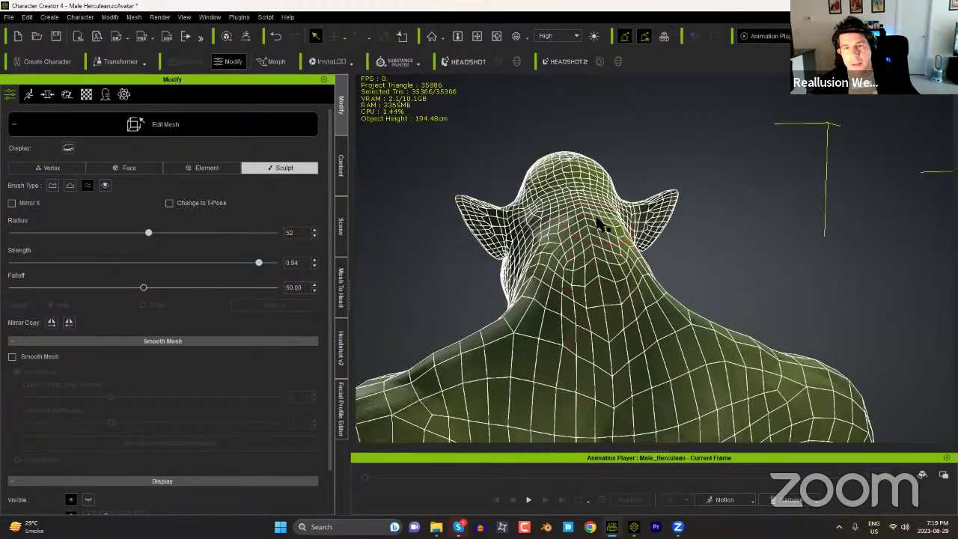
right_click_drag(548, 245, 591, 240)
middle_click_drag(591, 239, 600, 209)
scroll(597, 250, "down", 2)
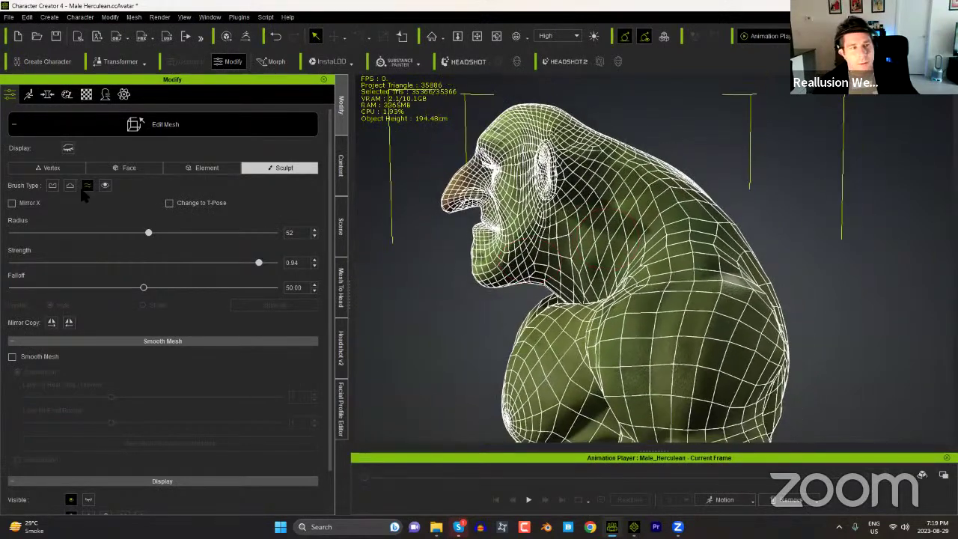
Step: Reshape the front of the neck below the jaw with the first sculpt brush type at 0.50 intensity
left_click(53, 186)
mouse_move(516, 349)
right_mouse_down()
mouse_move(603, 345)
mouse_move(596, 315)
right_mouse_up()
scroll(591, 314, "up", 3)
mouse_move(534, 338)
right_mouse_down()
mouse_move(598, 346)
mouse_move(571, 333)
right_mouse_up()
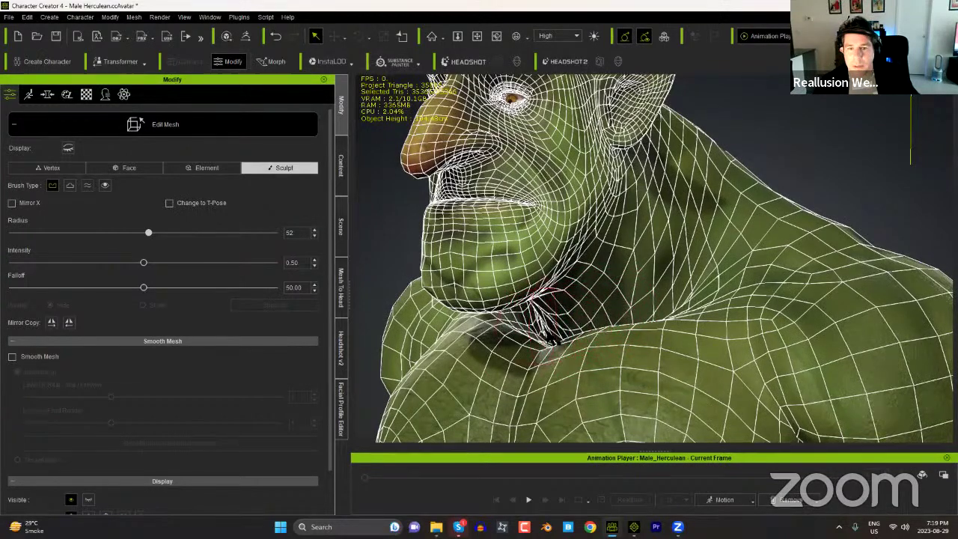
right_click_drag(678, 339, 519, 322)
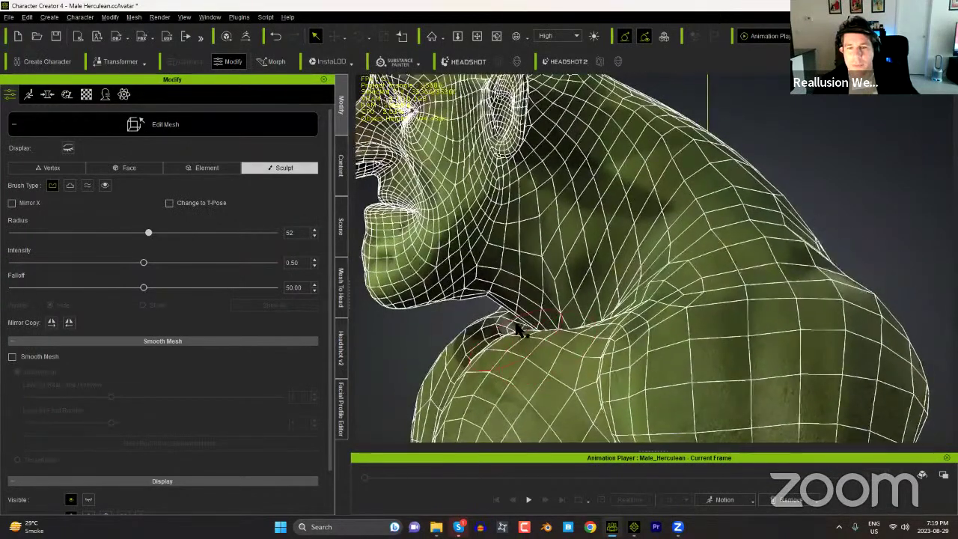
left_click_drag(547, 325, 532, 325)
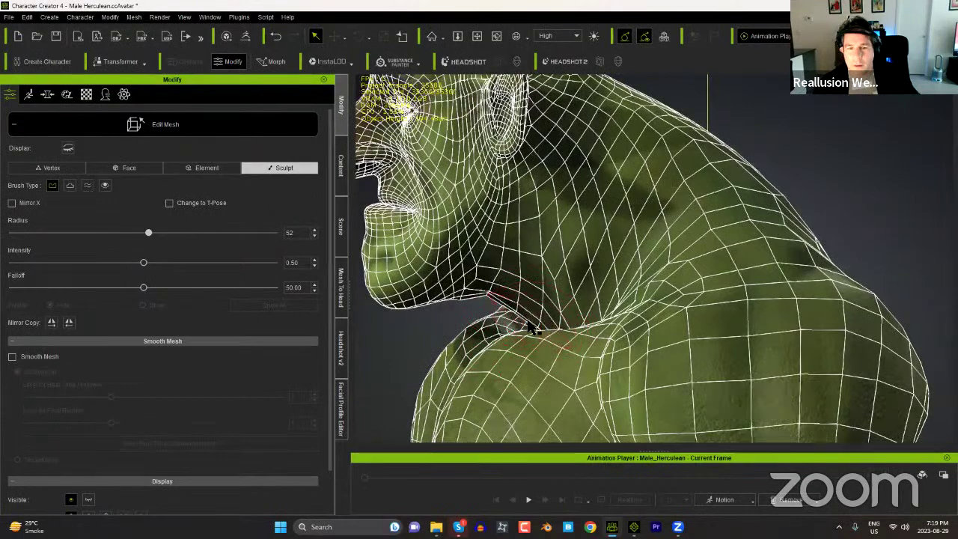
mouse_move(492, 355)
right_mouse_down()
mouse_move(810, 345)
mouse_move(636, 340)
right_mouse_up()
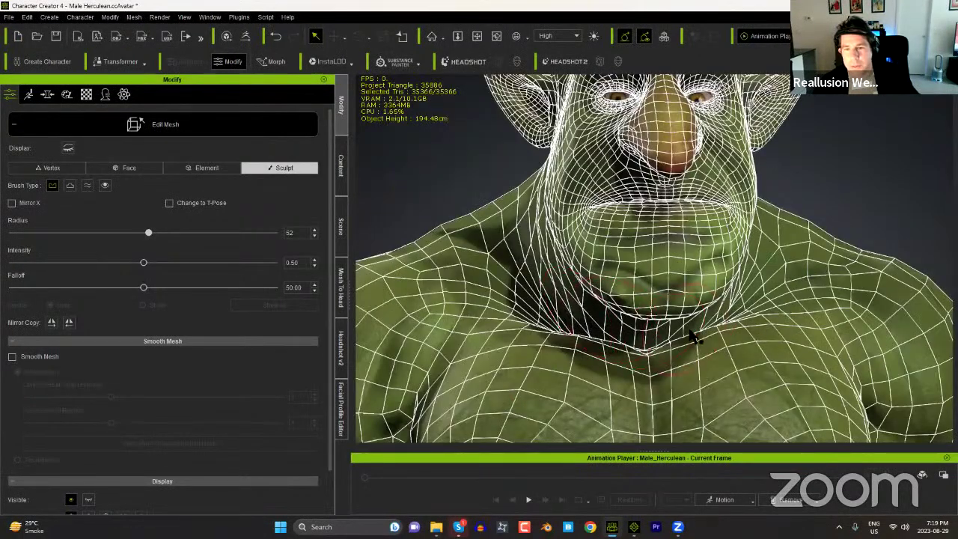
Step: Check the neck mesh from several sides, then finish Edit Mesh and view the shaded troll
right_click_drag(777, 348, 546, 331)
scroll(546, 331, "down", 5)
right_click_drag(758, 324, 605, 331)
scroll(736, 345, "up", 3)
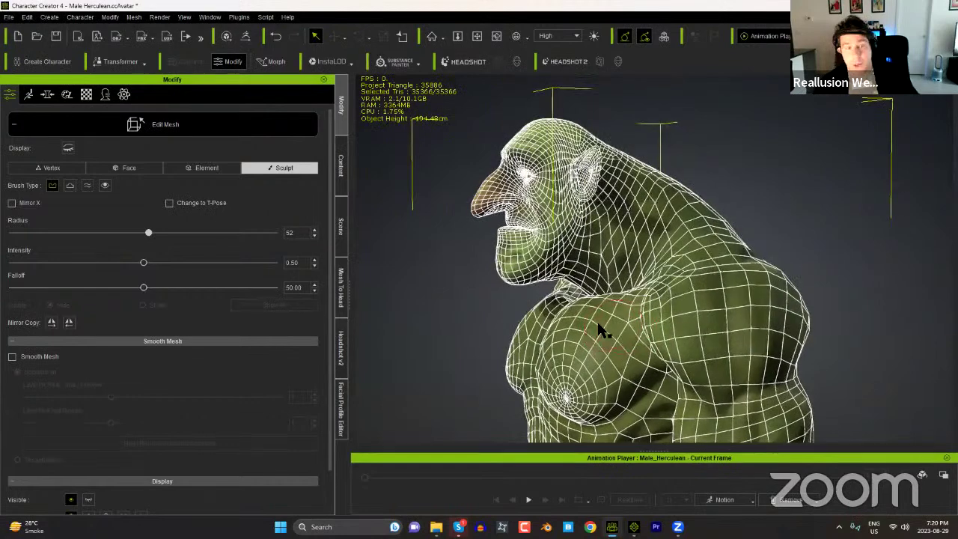
left_click(237, 124)
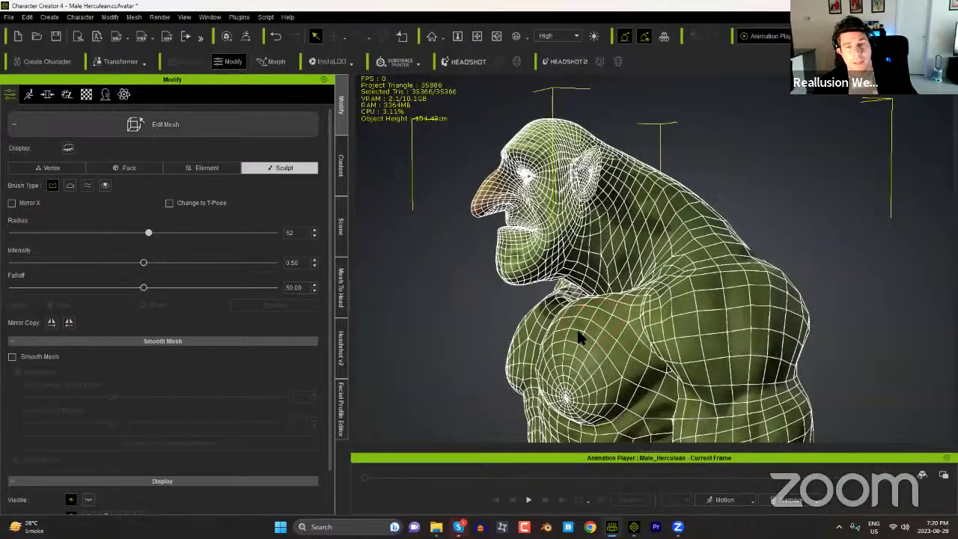
right_click_drag(640, 343, 694, 377)
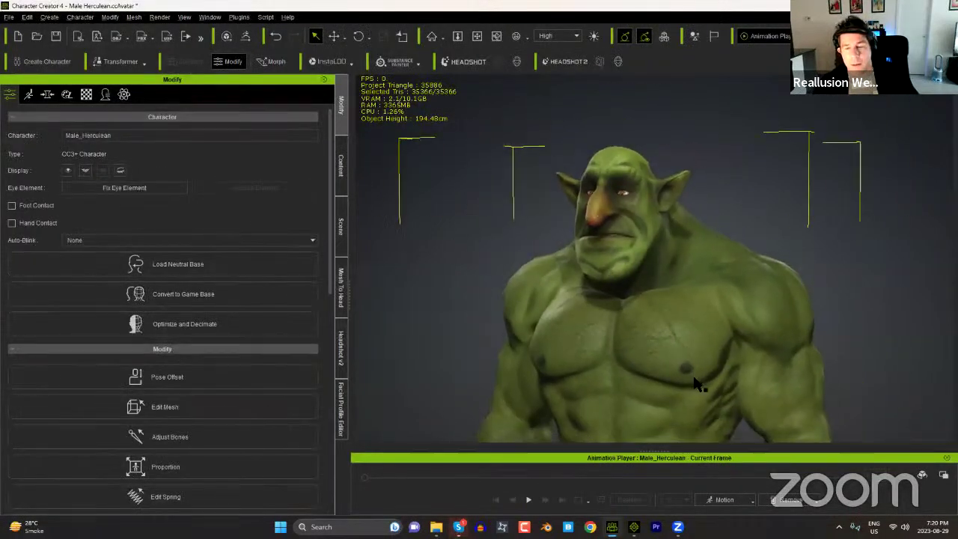
right_click_drag(536, 299, 530, 423)
Step: Switch to File Explorer, go up to the Troll folder and apply the TrollEye file to the character
left_click(435, 526)
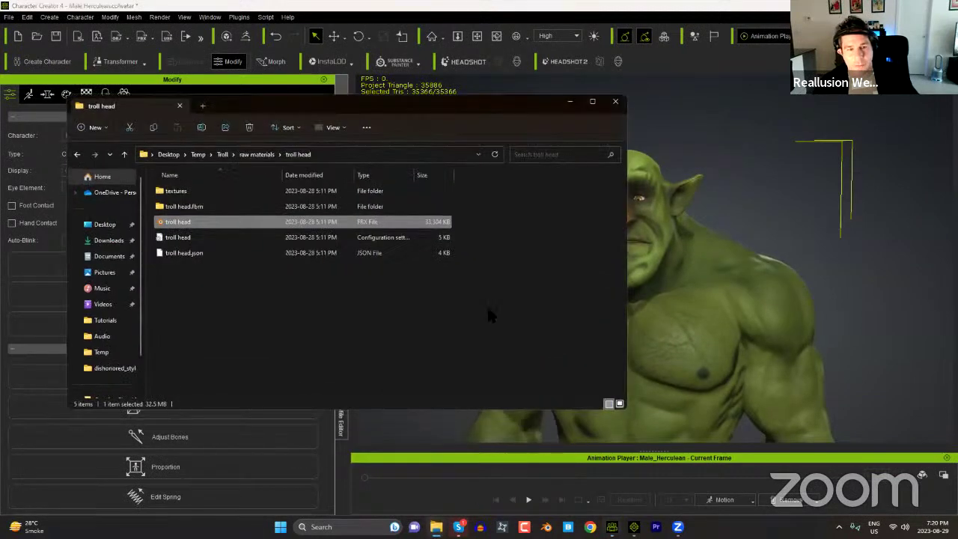
left_click(223, 154)
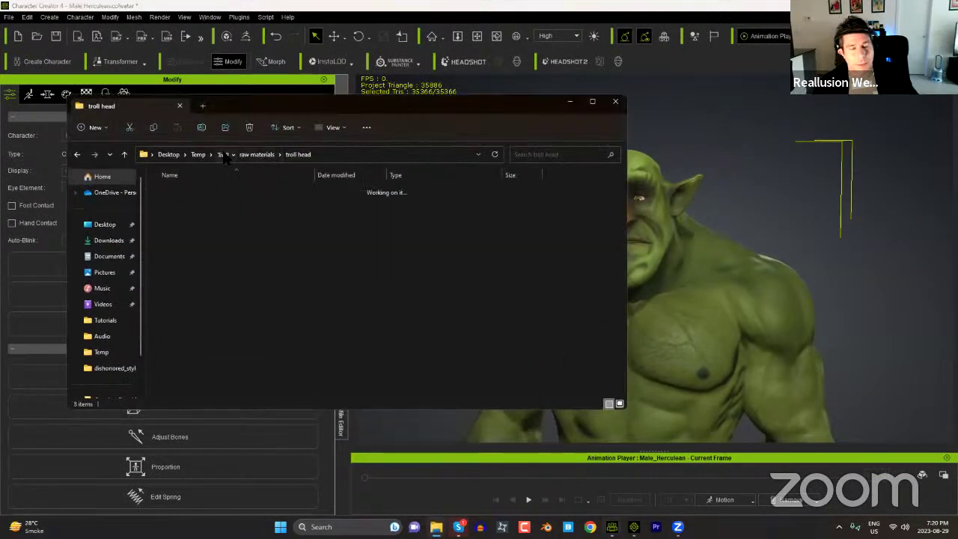
middle_click_drag(712, 302, 808, 296)
right_click_drag(808, 296, 642, 402)
left_click(436, 527)
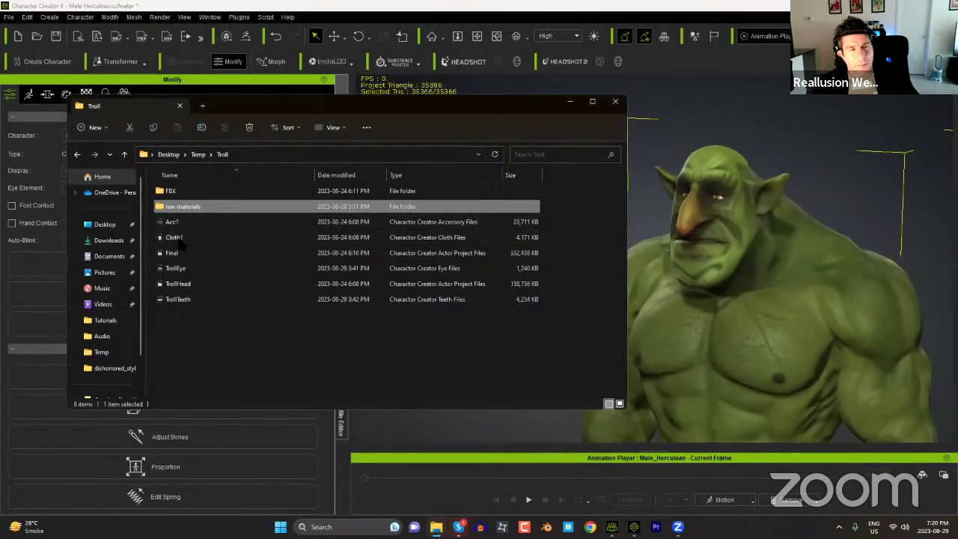
left_click_drag(177, 268, 755, 258)
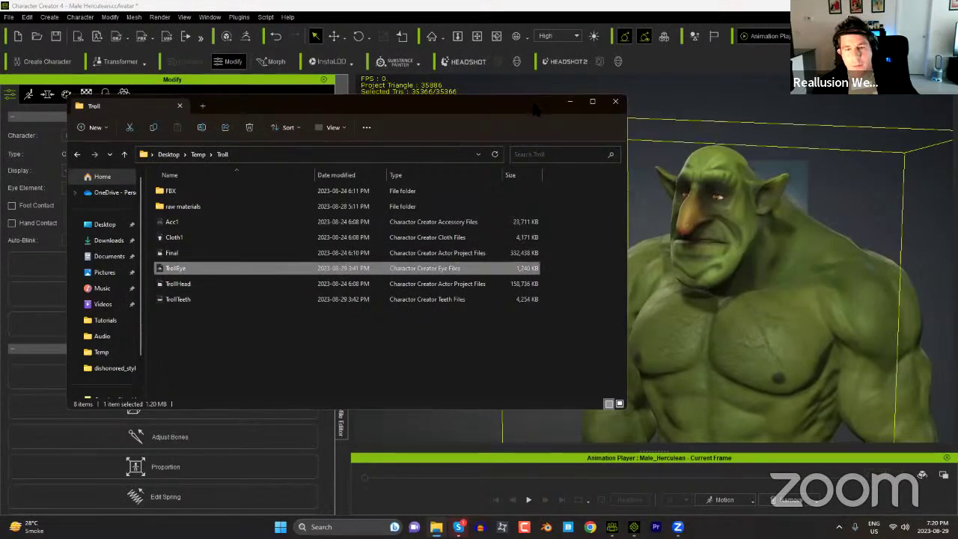
Step: Apply the TrollTeeth file from the Troll folder to the character
left_click_drag(534, 110, 662, 328)
left_click(401, 292)
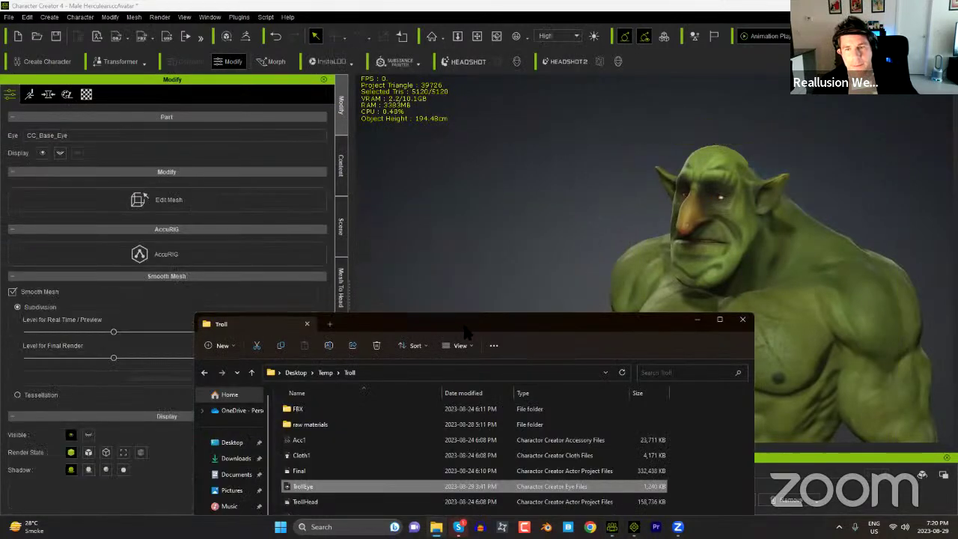
left_click_drag(483, 315, 373, 280)
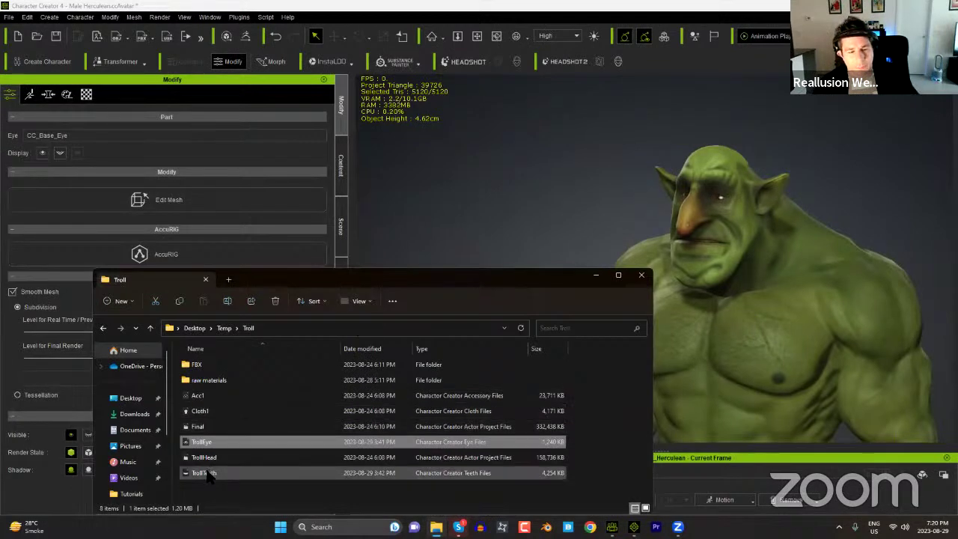
left_click_drag(206, 473, 748, 295)
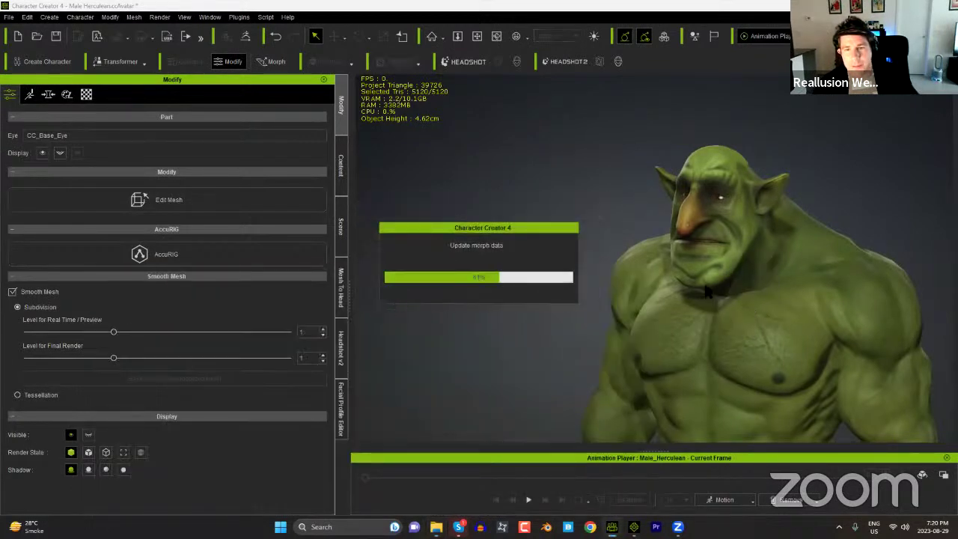
Step: Temporarily display the mouth open to examine the troll's teeth, then close it again
right_click_drag(683, 259, 676, 280)
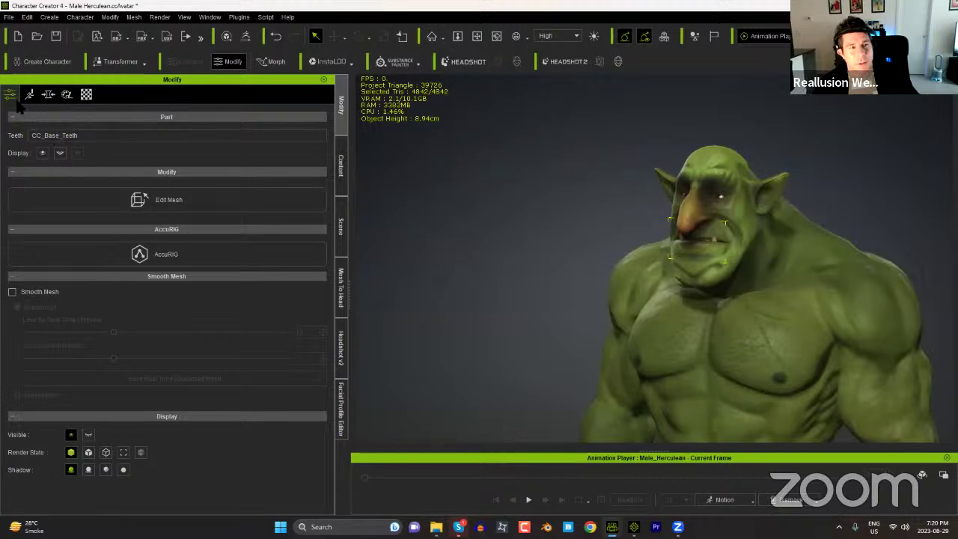
left_click(60, 154)
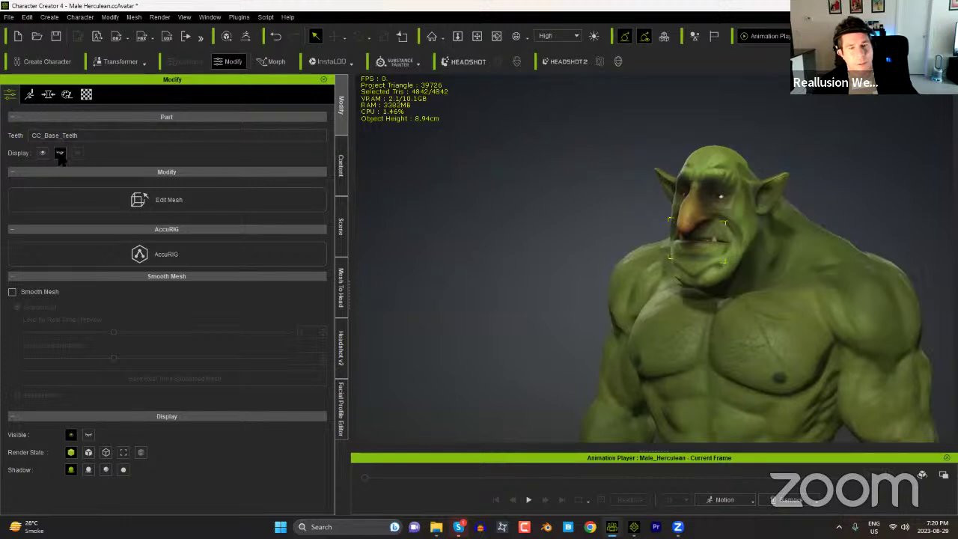
right_click_drag(618, 298, 665, 310)
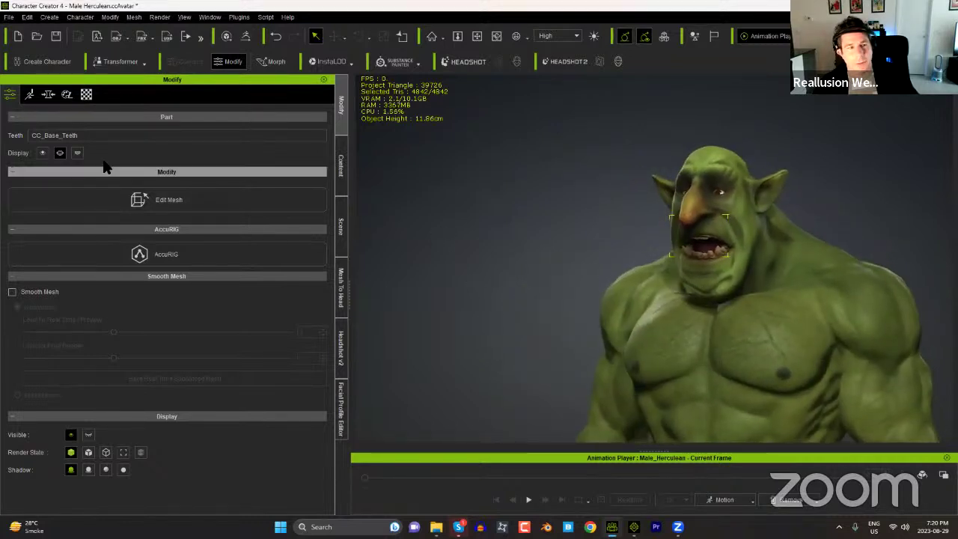
left_click(60, 152)
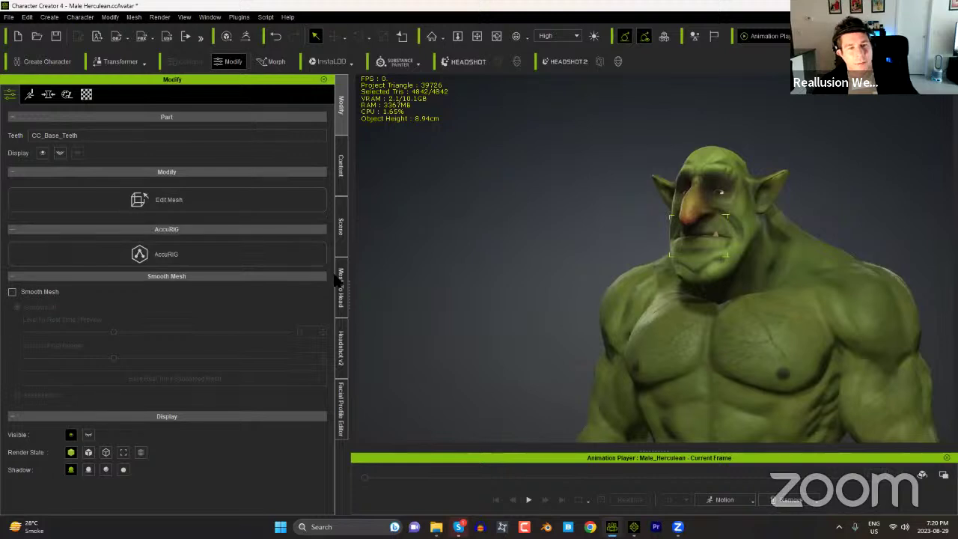
Step: Switch to File Explorer, apply the Cloth1 and Acc1 files from the Troll folder to the character, and minimize the folder window
left_click(435, 527)
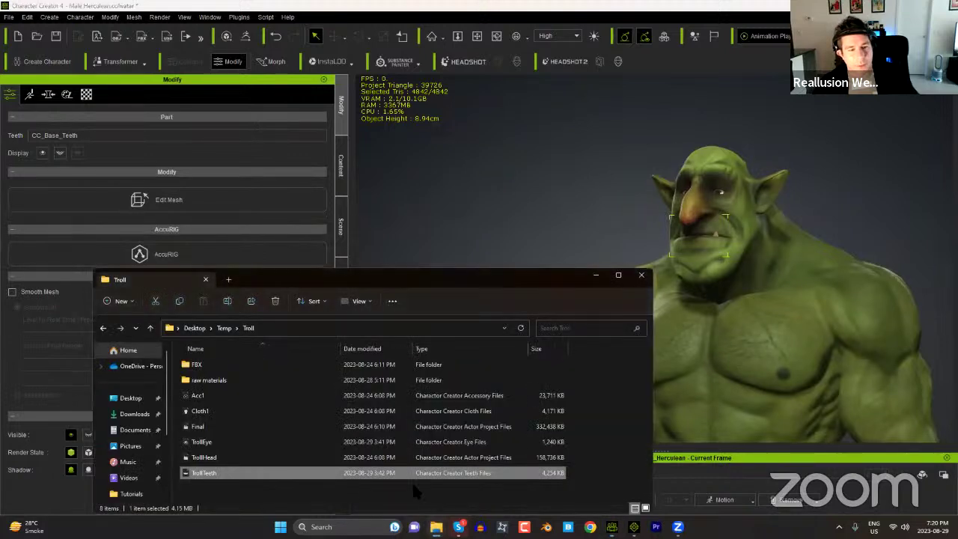
left_click_drag(213, 412, 780, 374)
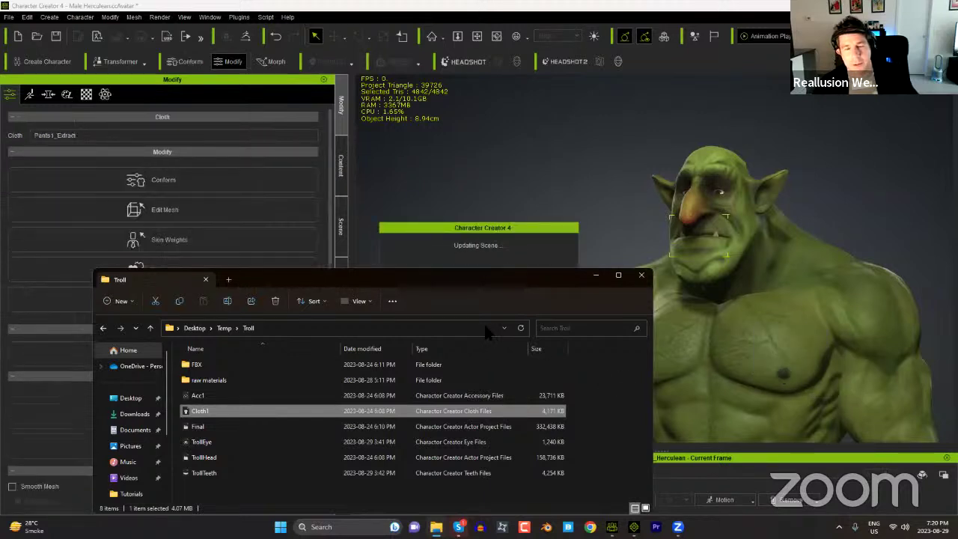
left_click(202, 397)
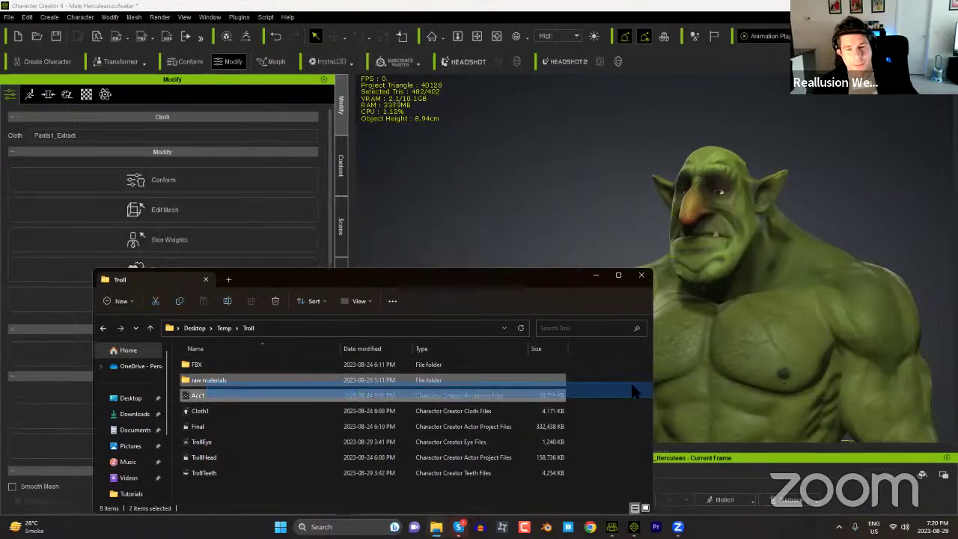
left_click_drag(200, 400, 741, 374)
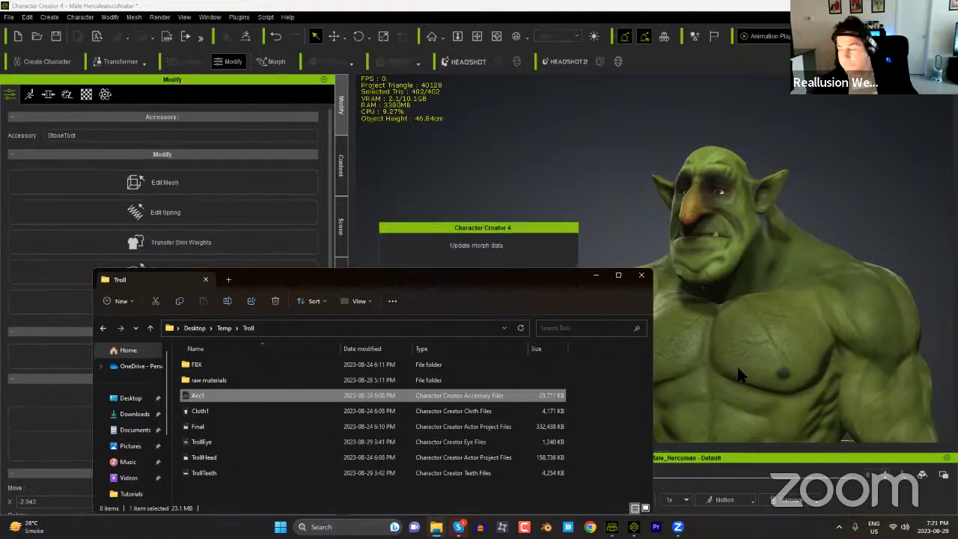
left_click(596, 275)
Step: Examine the troll's loincloth and the stone tool in its hand from several angles
middle_click_drag(722, 350, 670, 202)
right_click_drag(670, 202, 676, 332)
right_click_drag(580, 352, 612, 374)
middle_click_drag(673, 404, 655, 320)
right_click_drag(658, 322, 593, 188)
middle_click_drag(690, 332, 615, 320)
right_click_drag(617, 320, 679, 369)
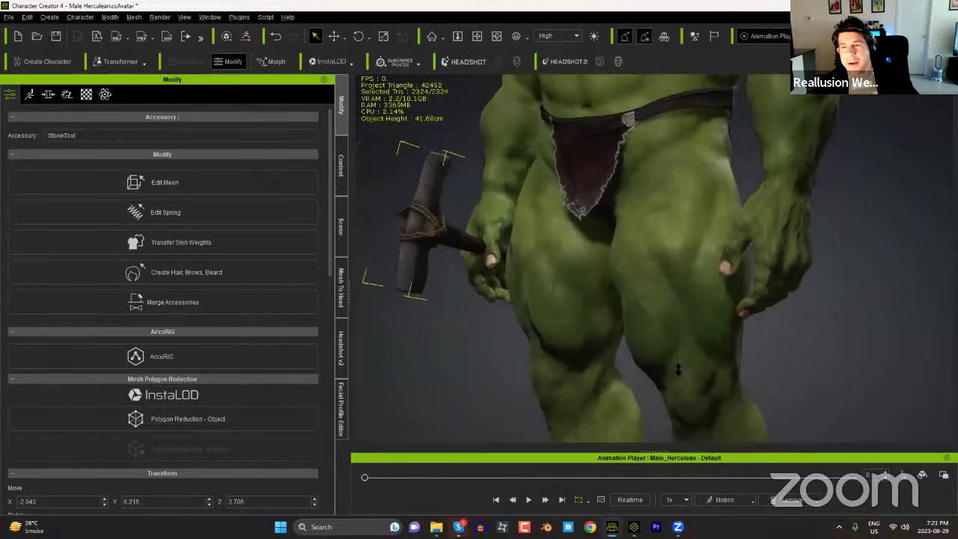
Step: Browse the actor template content to the nail presets in the Realistic Human Skin pack
left_click(342, 169)
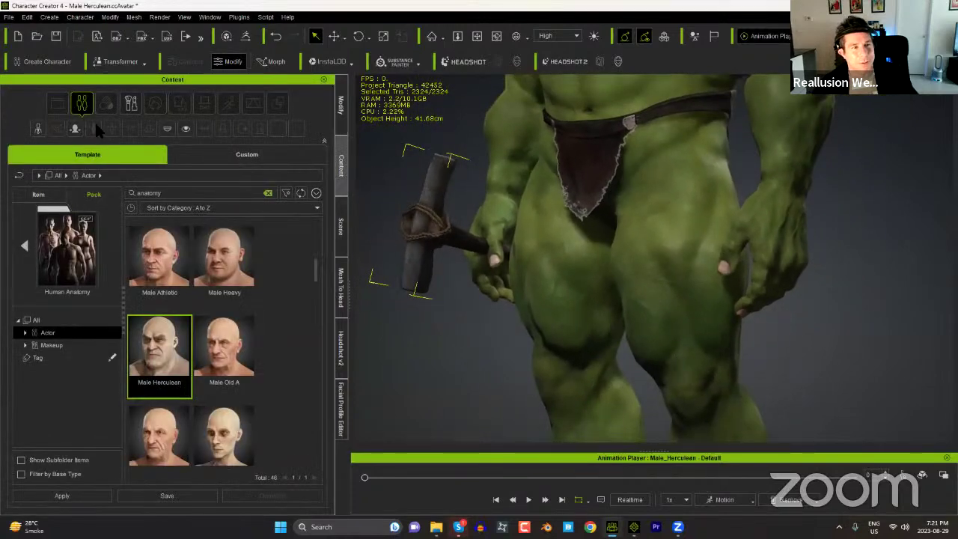
left_click(18, 175)
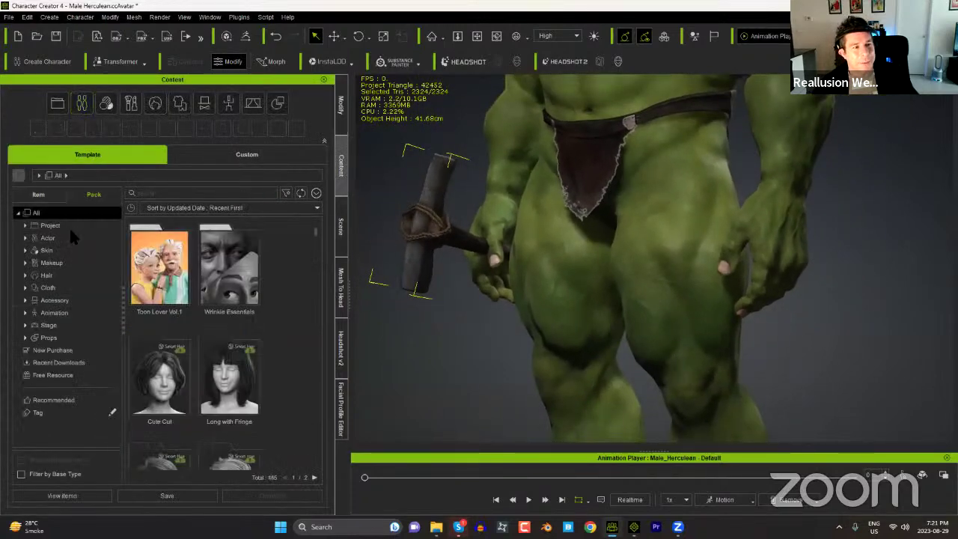
left_click(25, 237)
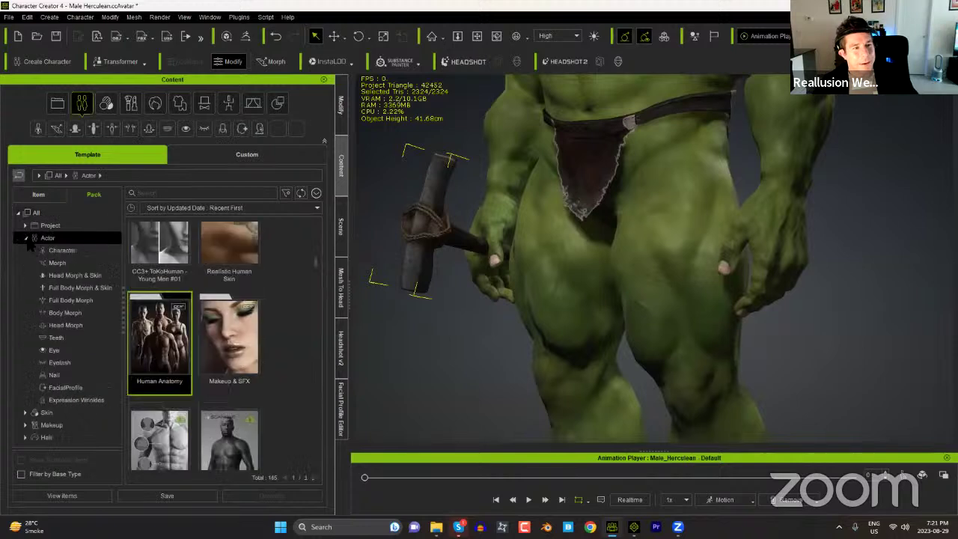
left_click(56, 375)
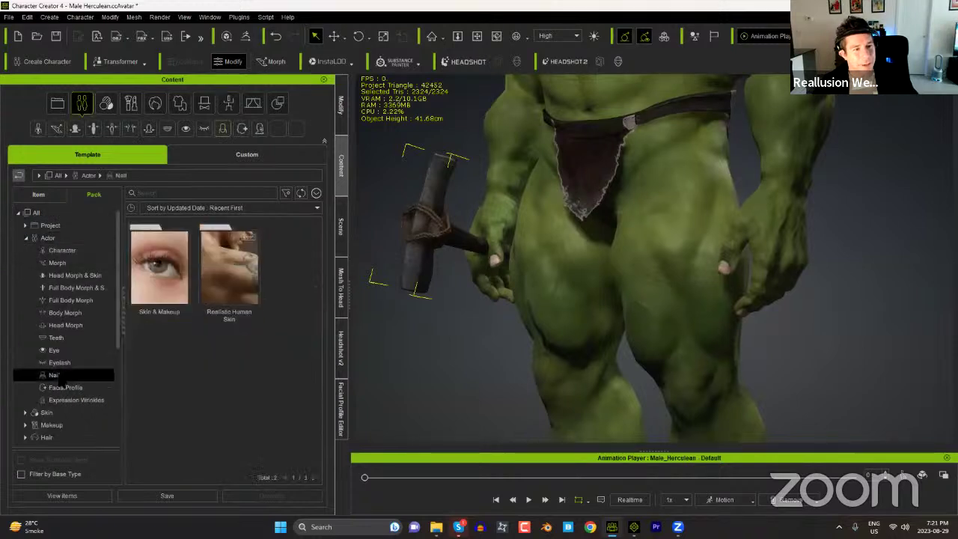
double_click(231, 281)
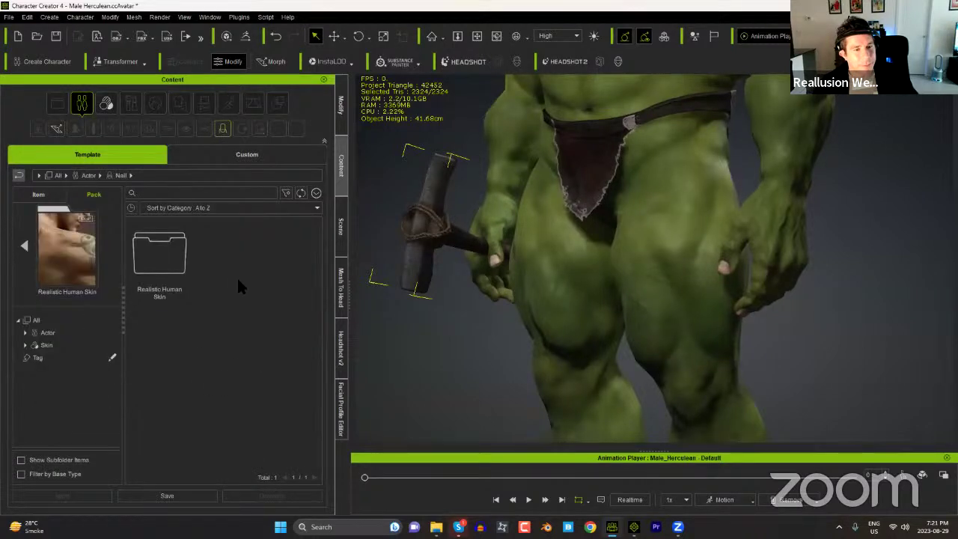
double_click(170, 269)
left_click_drag(317, 320, 319, 450)
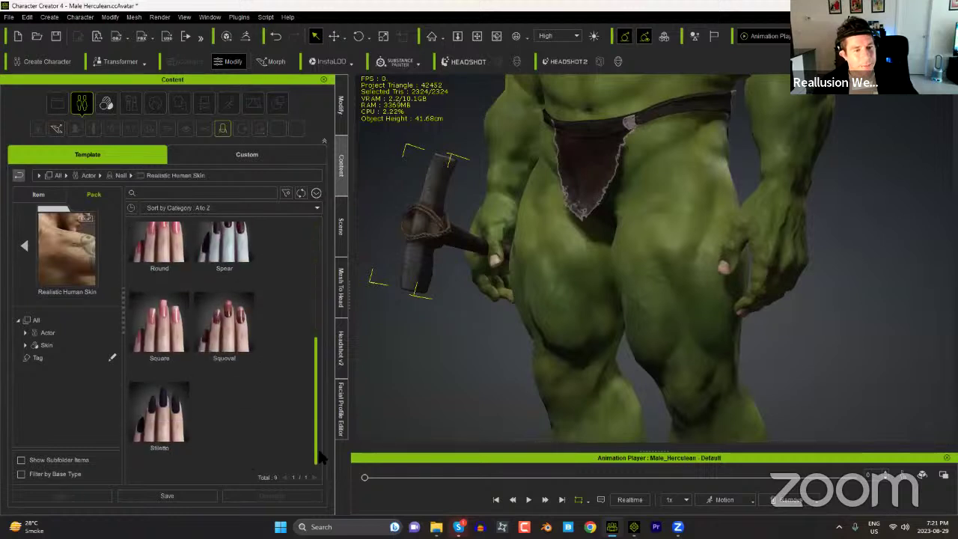
Step: Apply the Stiletto nail preset to the troll with both morph and textures, and check the hands and whole upper body
left_click_drag(154, 437, 755, 263)
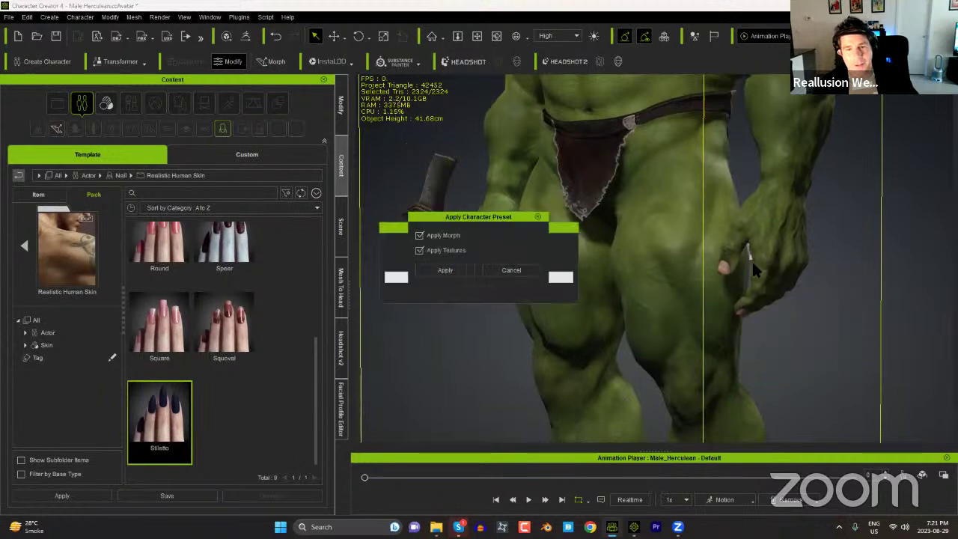
left_click(445, 270)
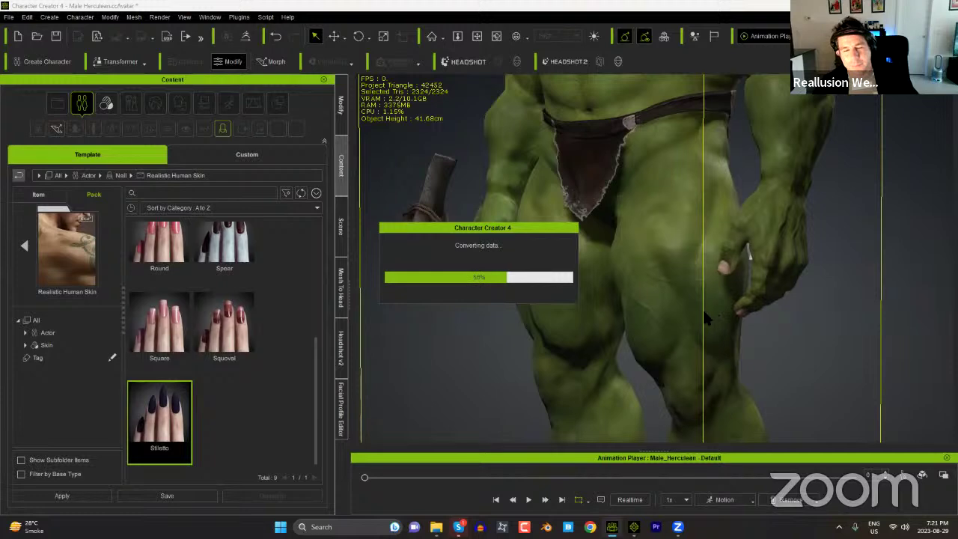
right_click_drag(748, 316, 873, 287)
right_click_drag(543, 275, 642, 279)
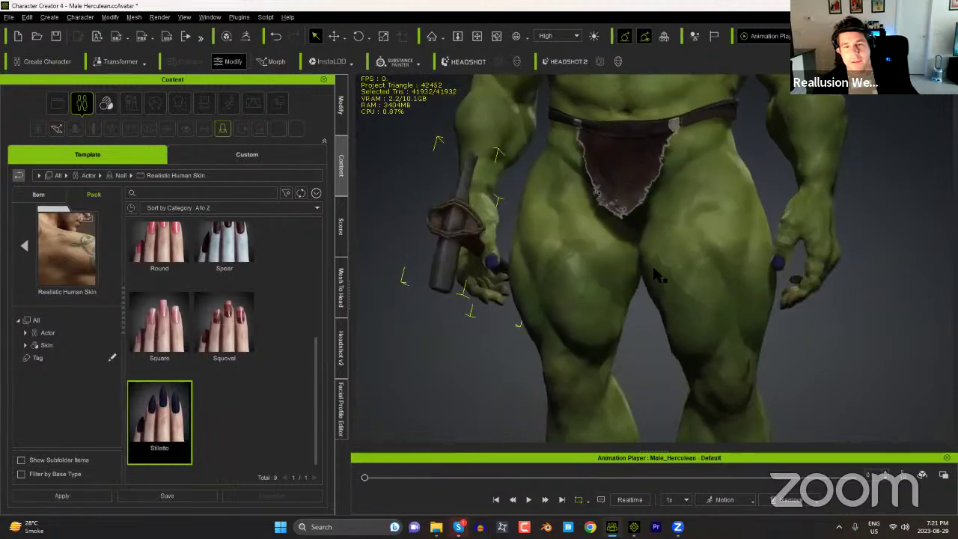
right_click_drag(710, 228, 612, 223)
scroll(612, 223, "down", 3)
middle_click_drag(618, 184, 620, 393)
right_click_drag(588, 252, 737, 270)
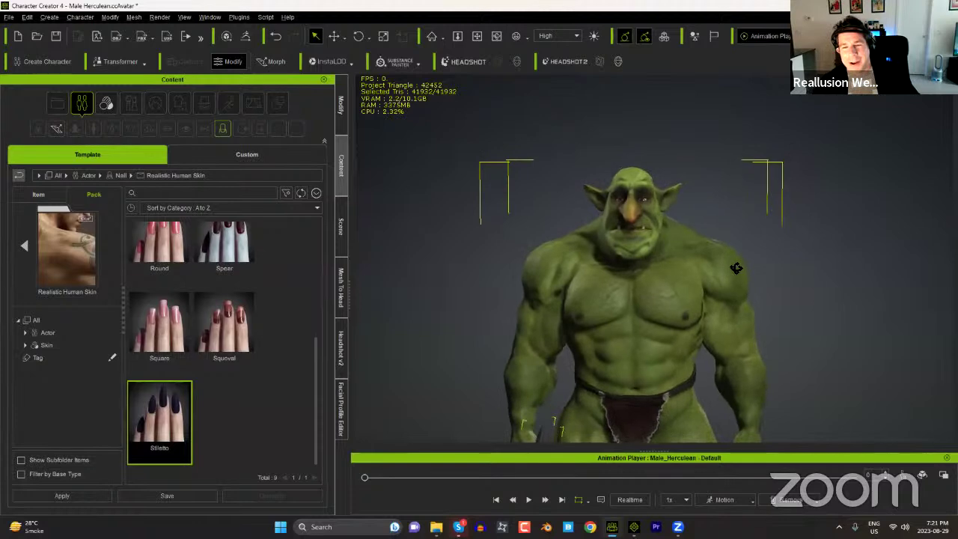
Step: Show the scene list in iClone, then switch back to Character Creator and send the Male_Herculean character to iClone
left_click(634, 527)
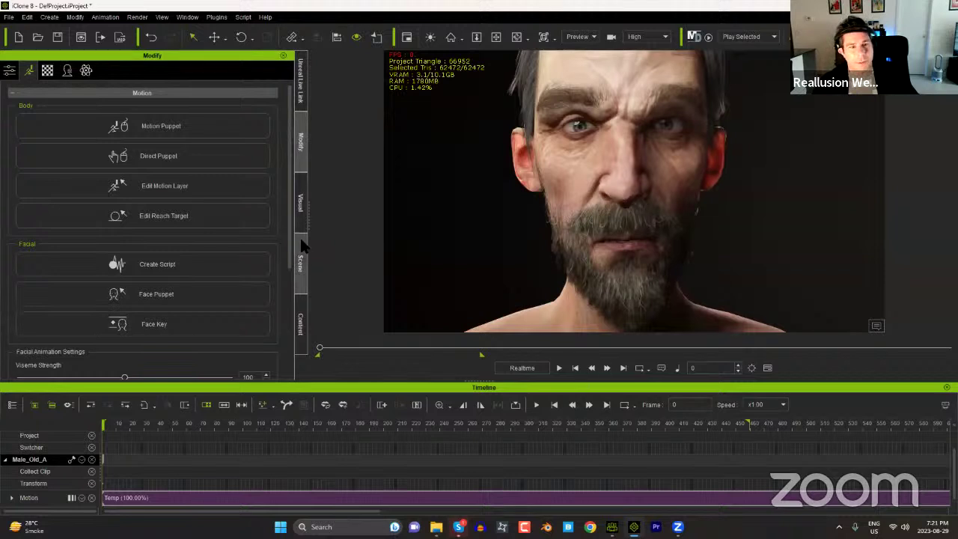
left_click(302, 264)
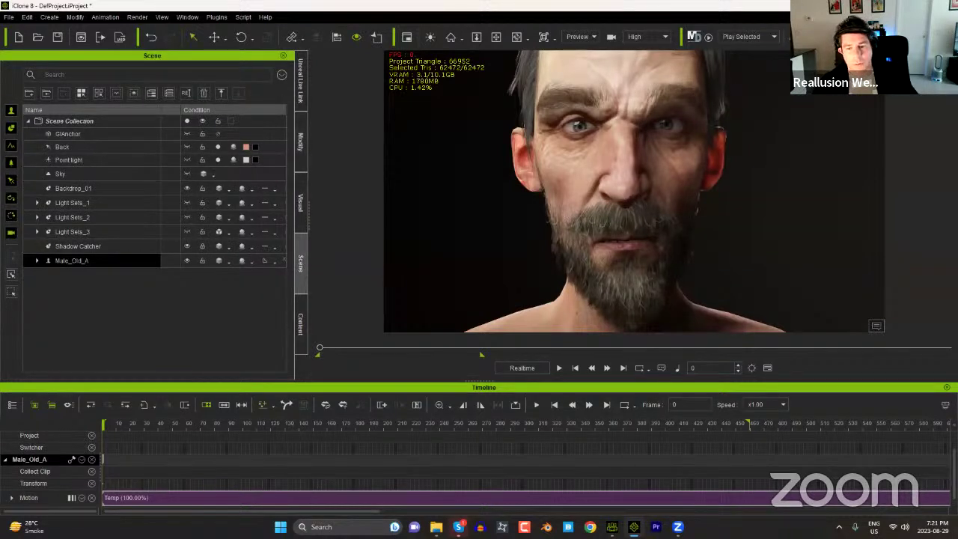
left_click(612, 526)
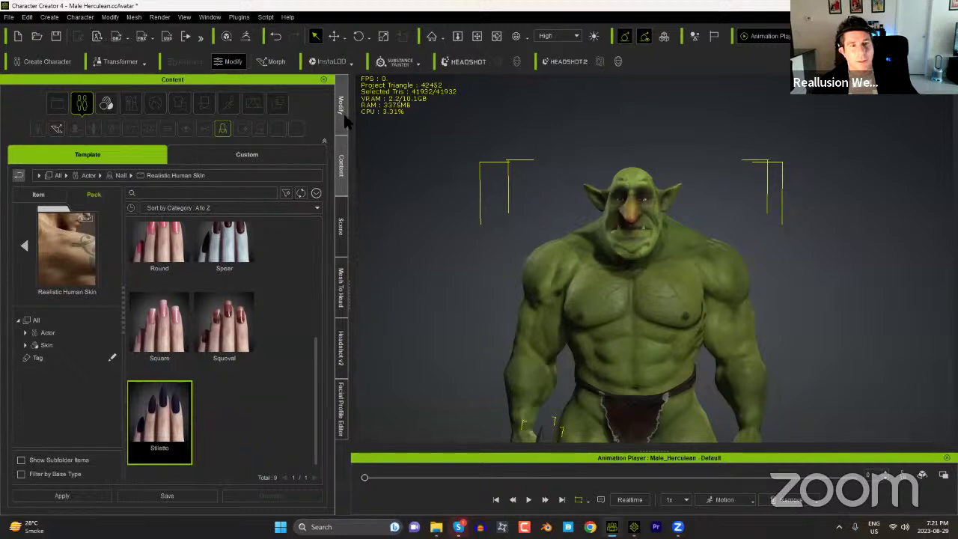
left_click(342, 223)
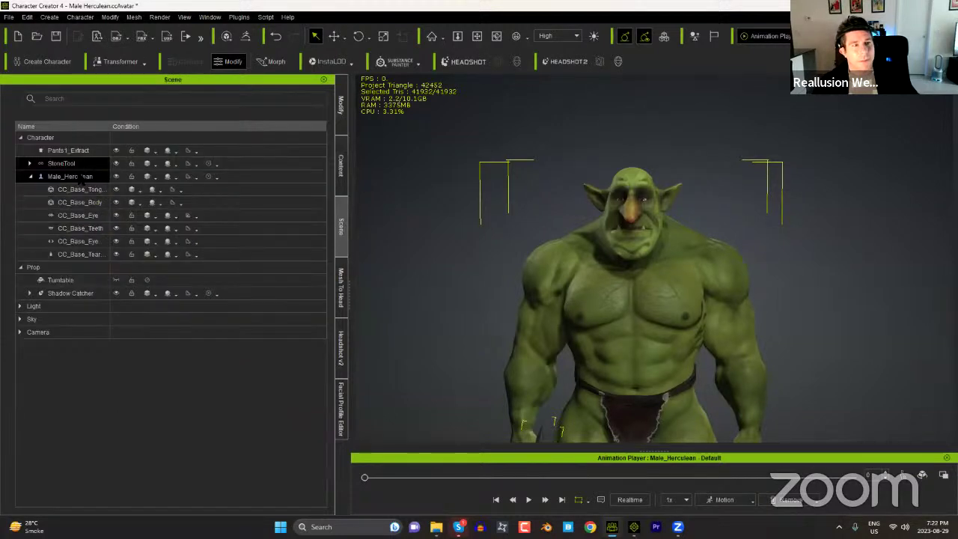
left_click(75, 177)
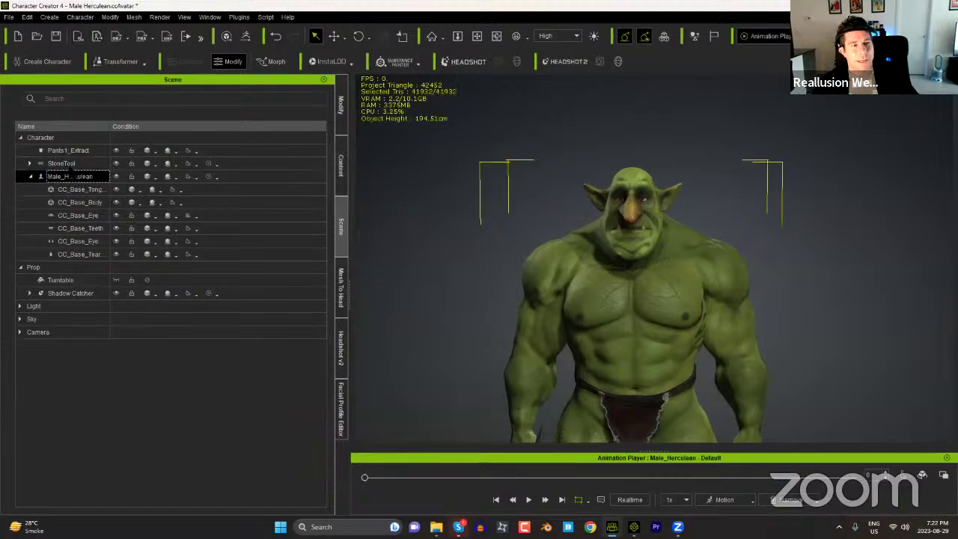
left_click(78, 37)
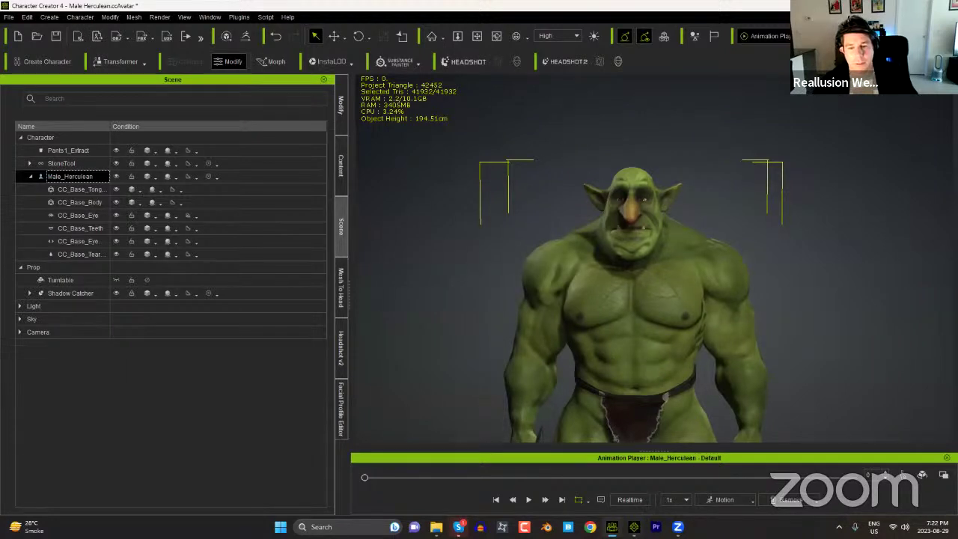
Step: Switch to iClone, accept overwriting the existing motion, and frame the troll's head and chest at the start of the timeline
mouse_move(634, 526)
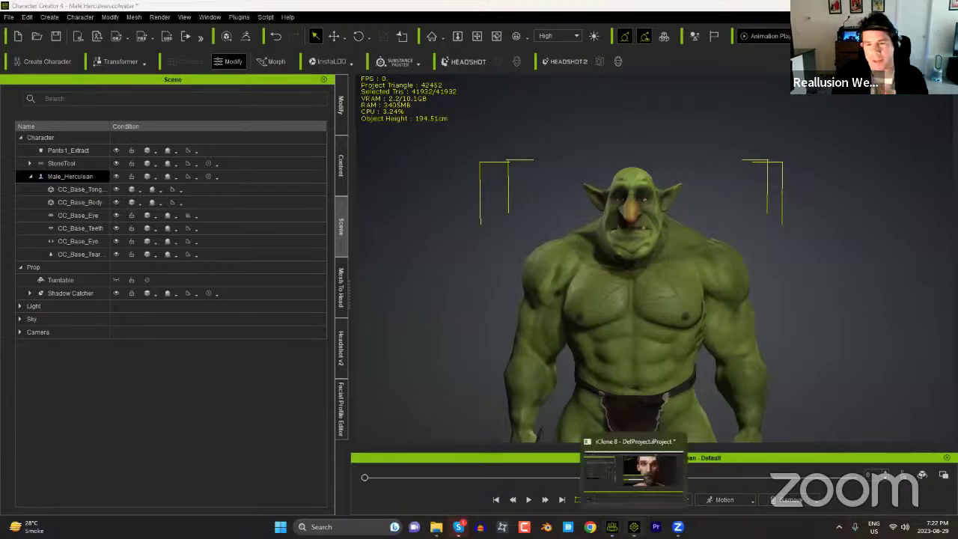
left_click(634, 527)
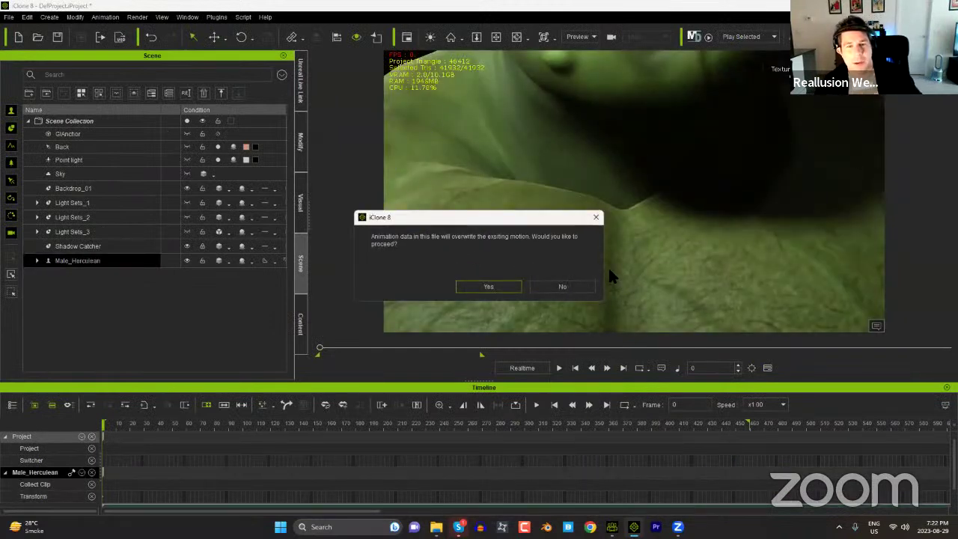
left_click(488, 287)
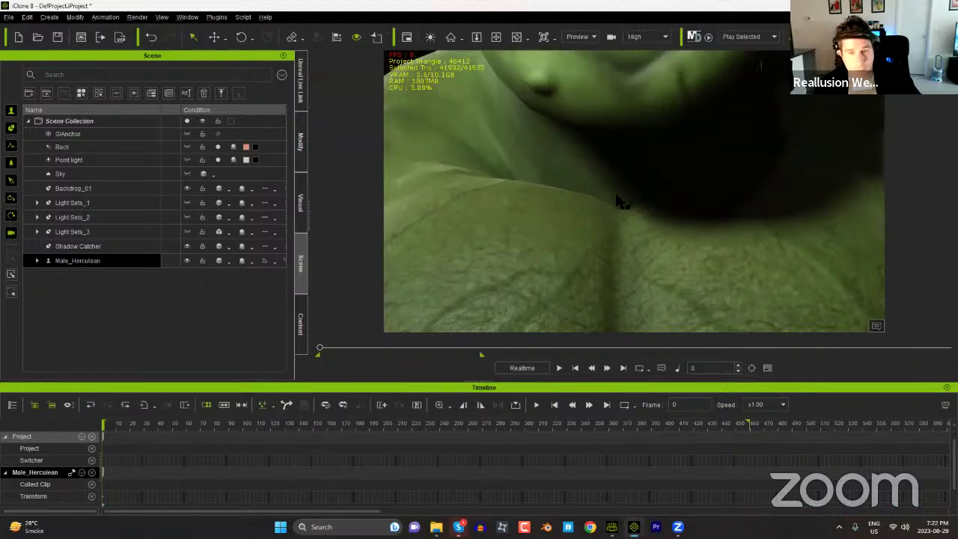
right_click_drag(609, 261, 622, 198)
middle_click_drag(627, 201, 651, 232)
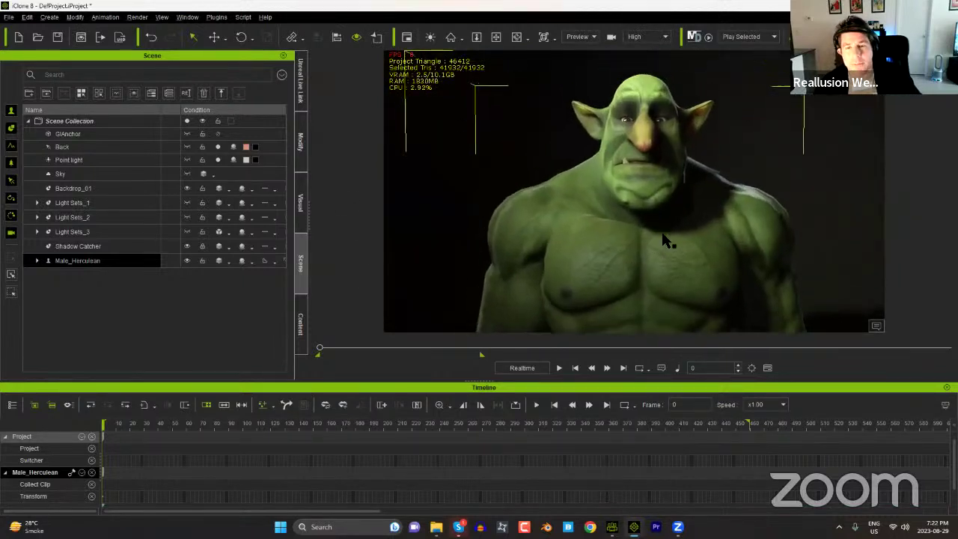
right_click_drag(651, 232, 619, 252)
mouse_move(319, 347)
left_mouse_down()
mouse_move(377, 348)
mouse_move(314, 357)
left_mouse_up()
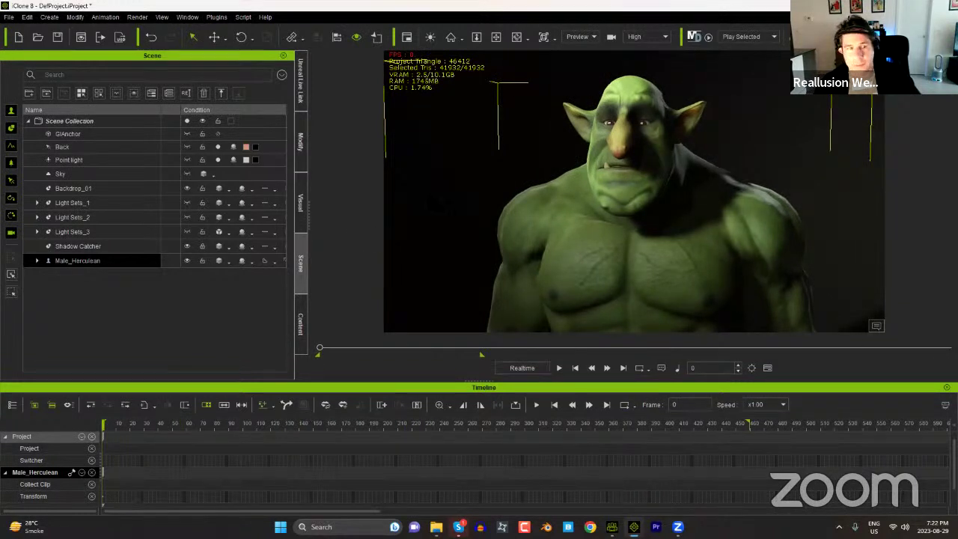
Step: Open the Motion LIVE plugin and assign the LIVE FACE gear to the face of Male_Herculean
left_click(162, 16)
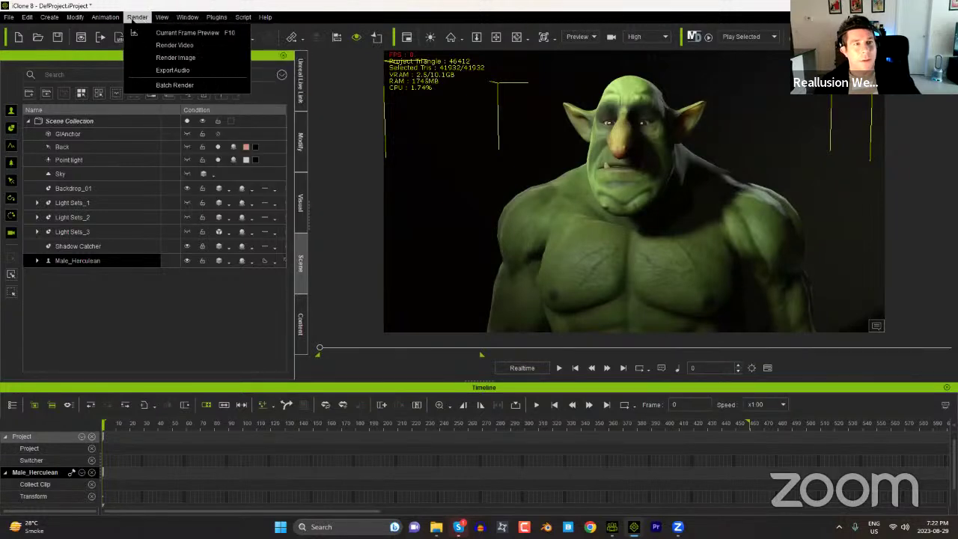
mouse_move(214, 17)
mouse_move(241, 69)
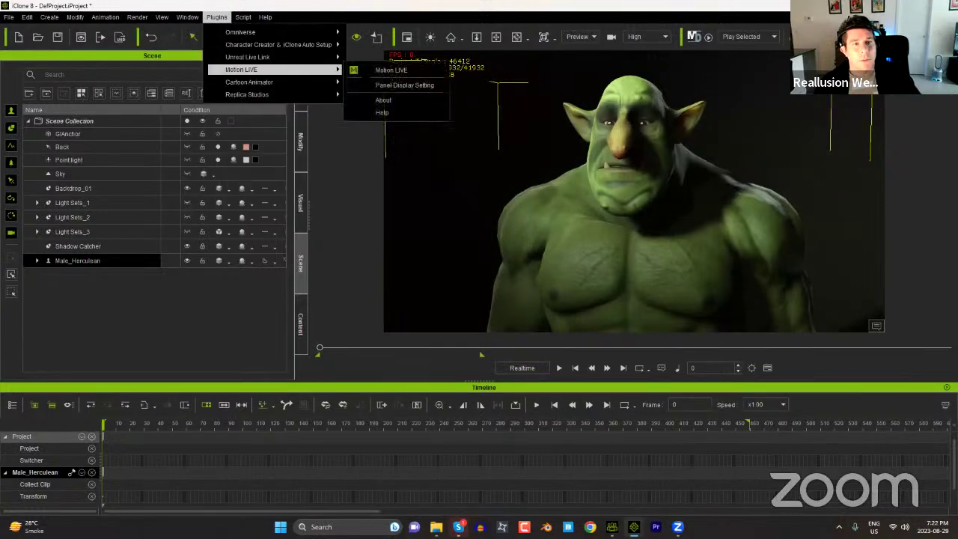
left_click(386, 68)
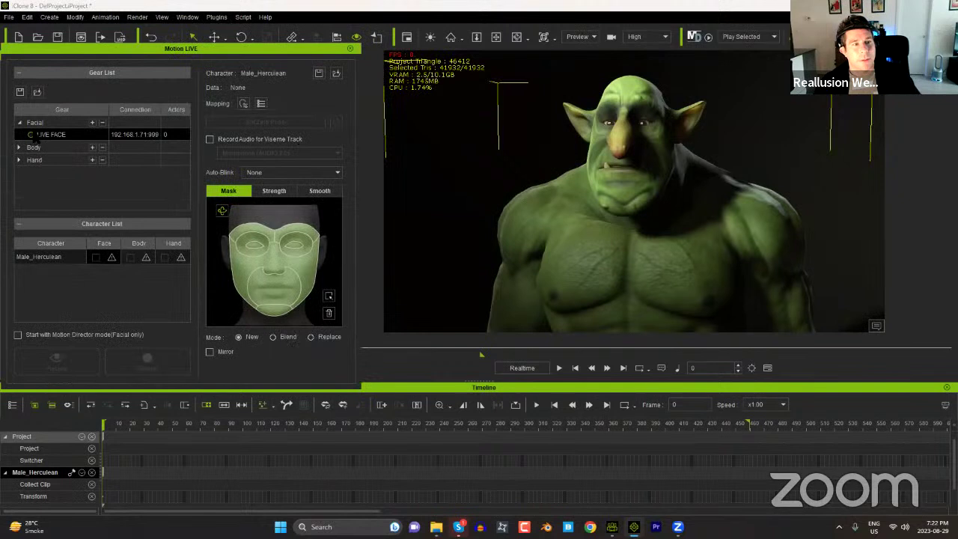
left_click(113, 257)
left_click(133, 267)
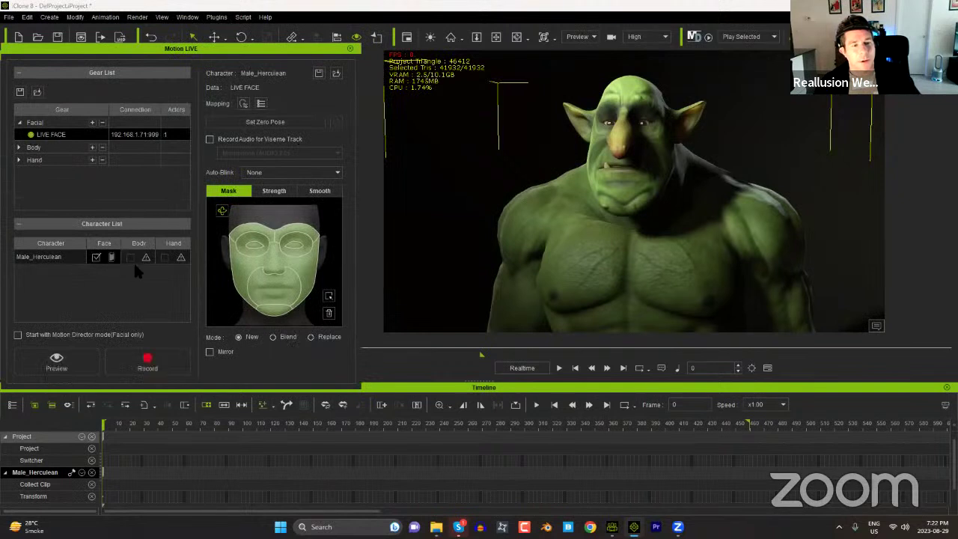
Step: Record a facial motion capture take for the troll, stop it, and briefly run the timeline playback
left_click(142, 370)
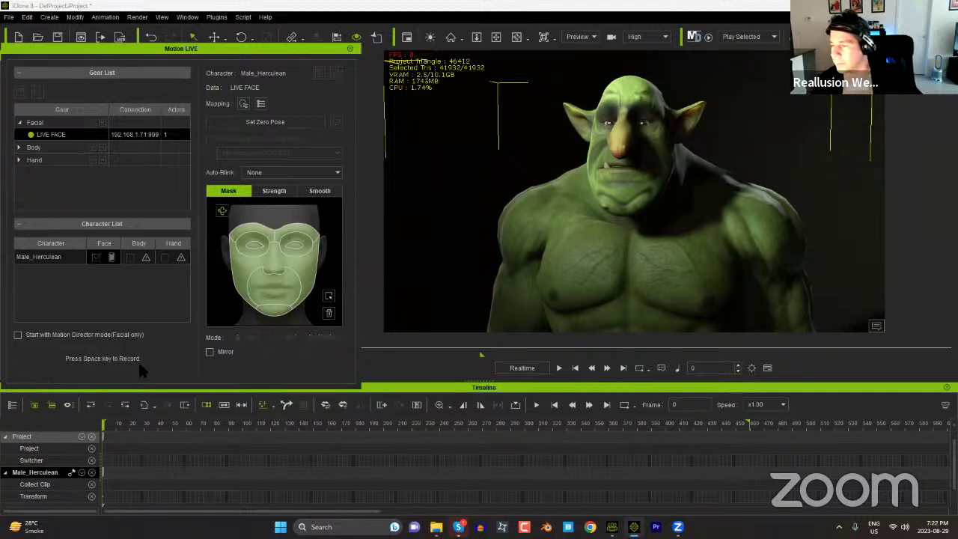
key("space")
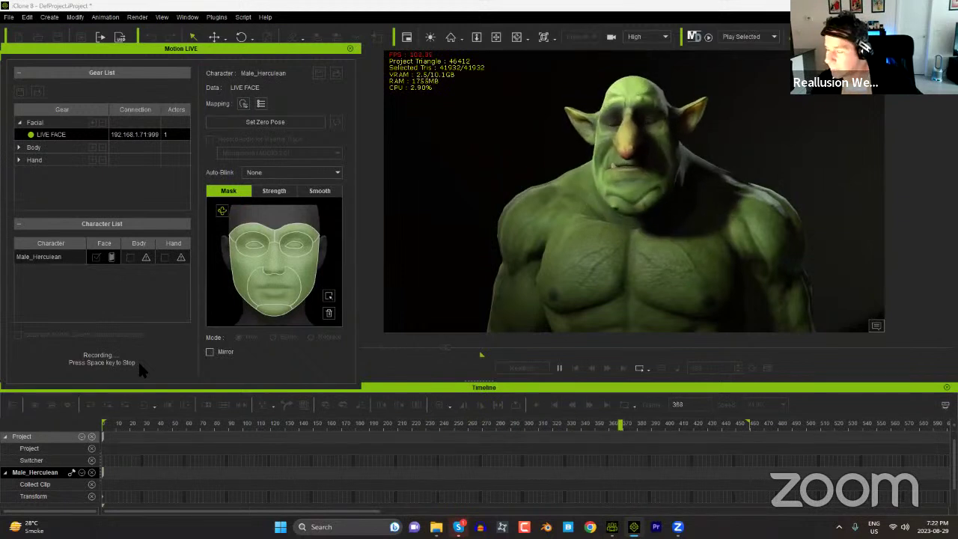
key("space")
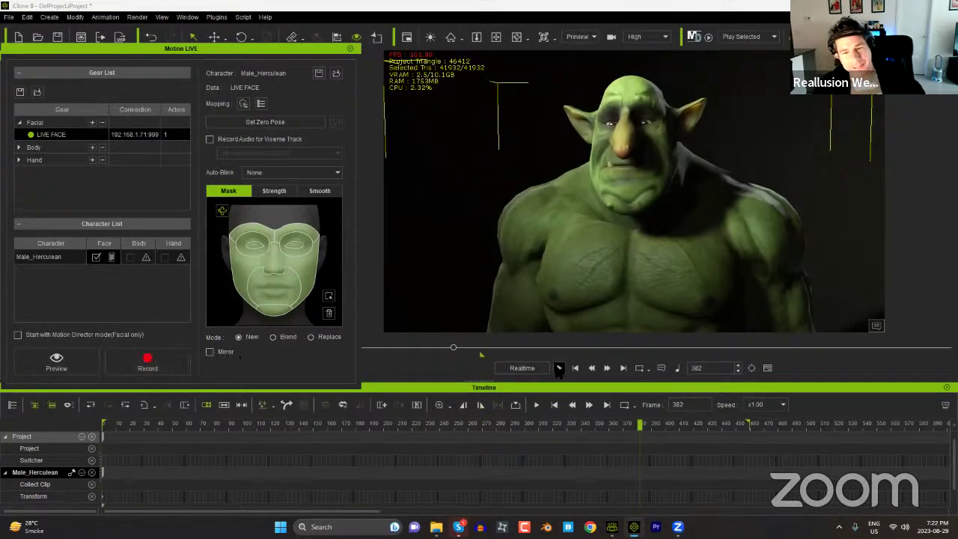
left_click(558, 368)
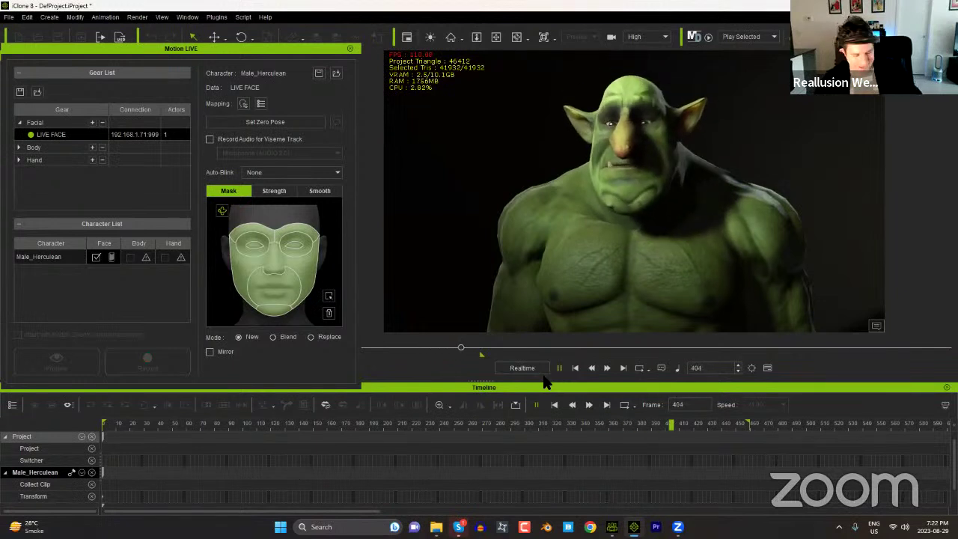
key("space")
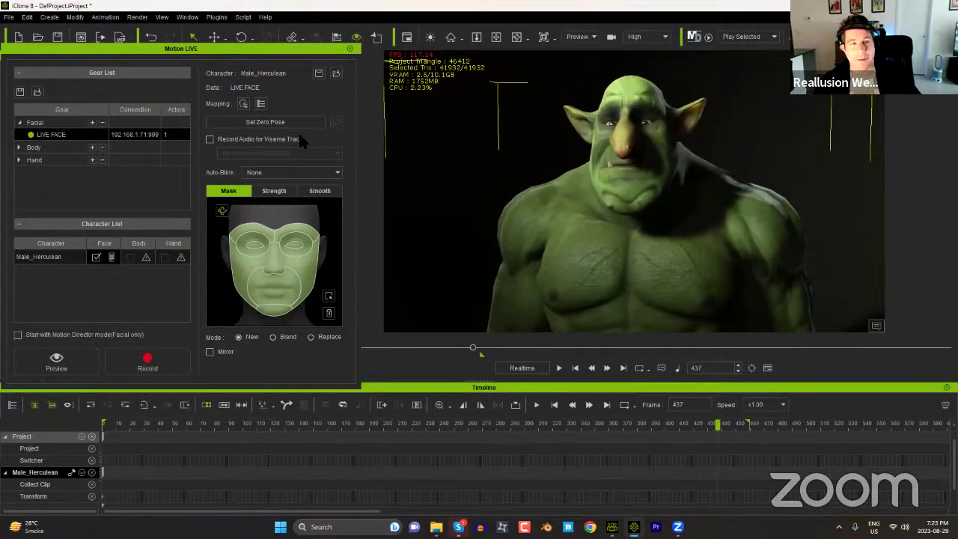
Step: Close the Motion LIVE plugin window and hide the timeline to enlarge the view of the troll
left_click(350, 48)
left_click(465, 296)
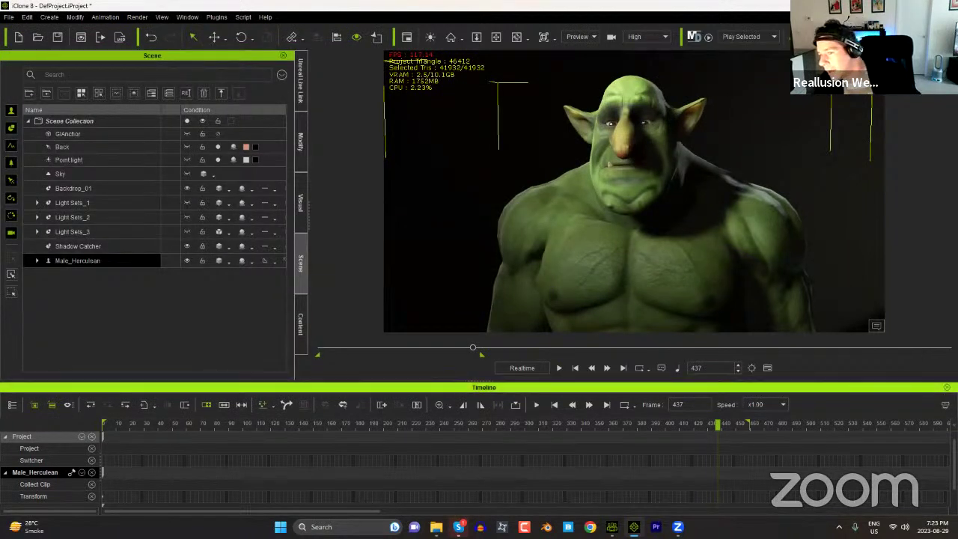
key("F3")
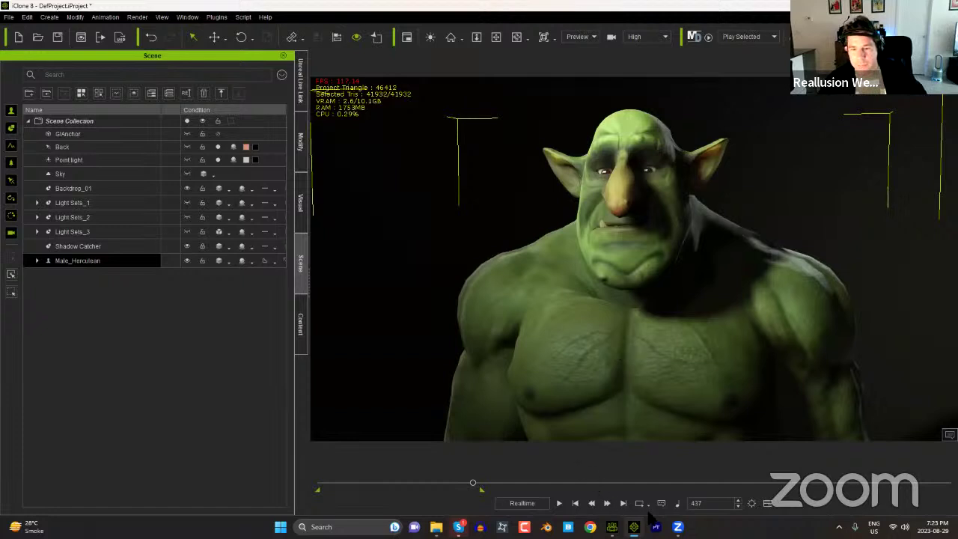
Step: Switch to Chrome with the work profile and open the Reallusion Content Store at reallusion.com/contentstore
mouse_move(678, 527)
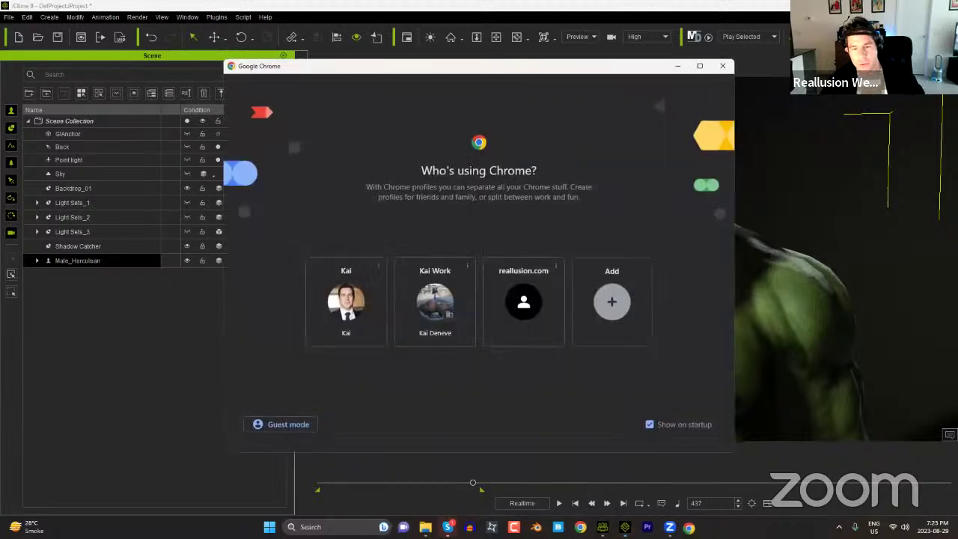
left_click(454, 332)
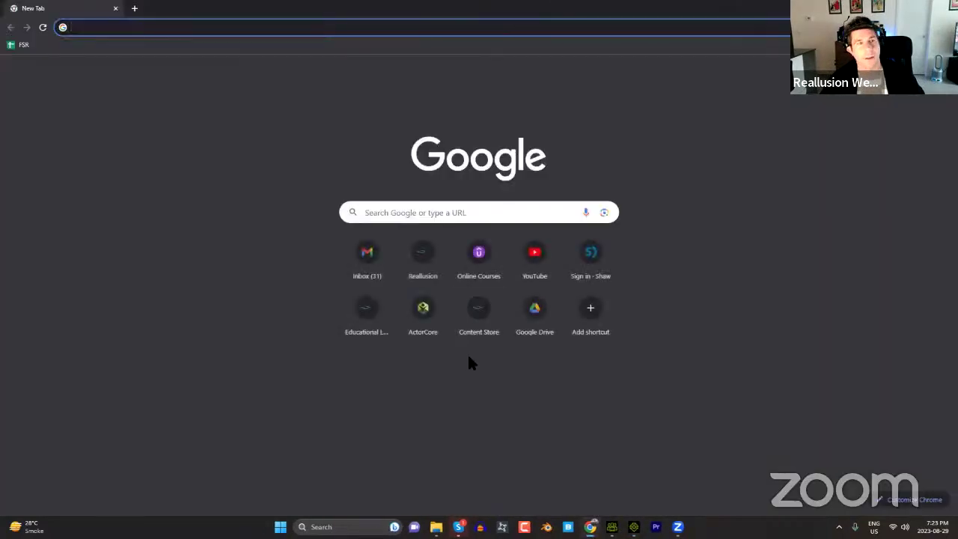
type("reallusion.c")
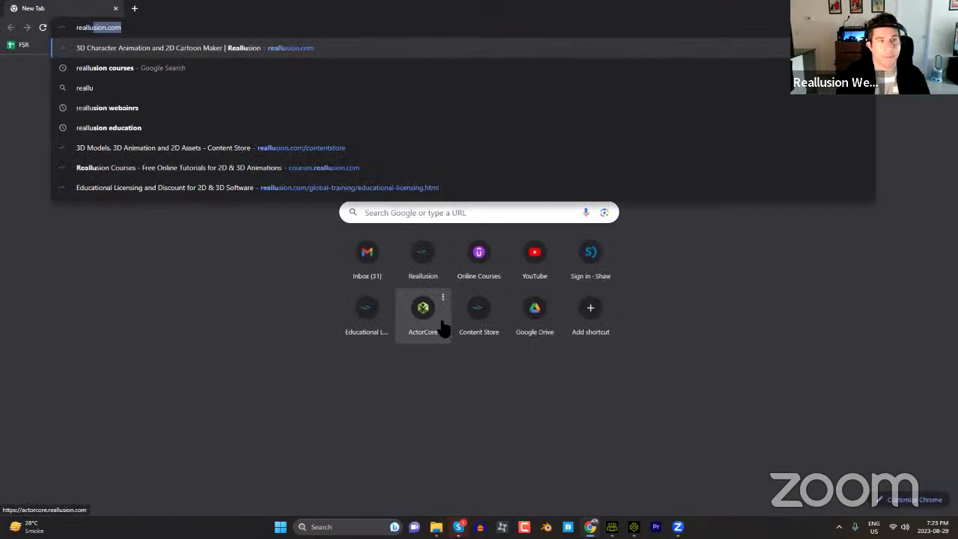
type("com/con")
key("Return")
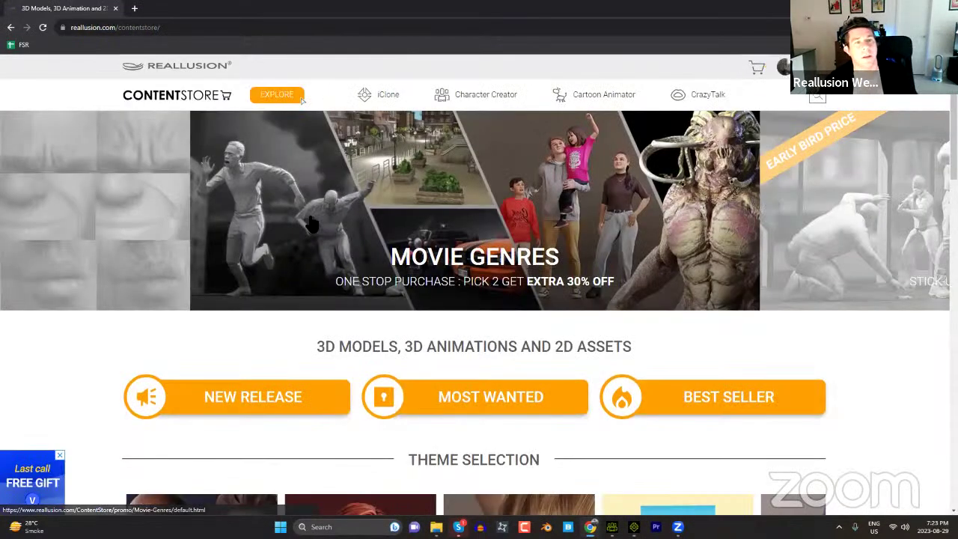
scroll(359, 330, "down", 4)
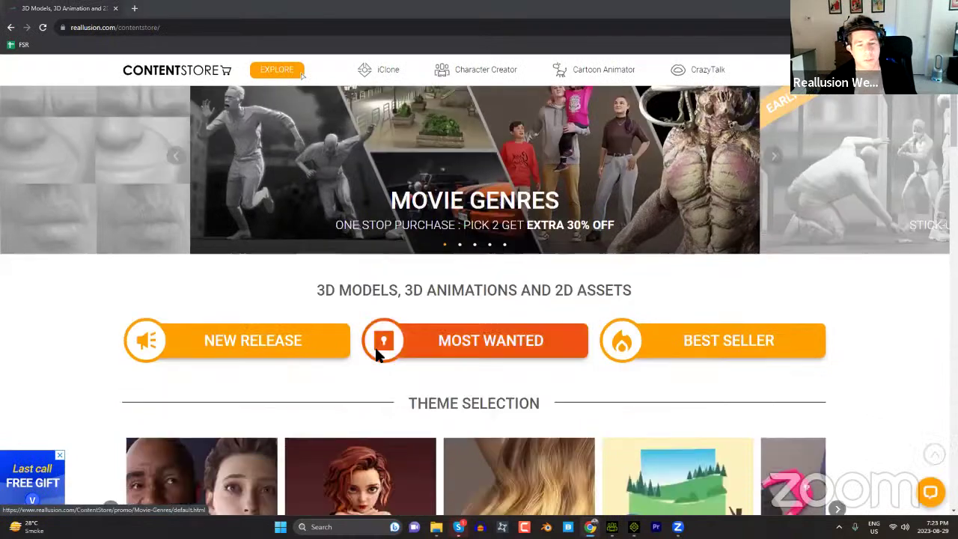
scroll(521, 383, "up", 4)
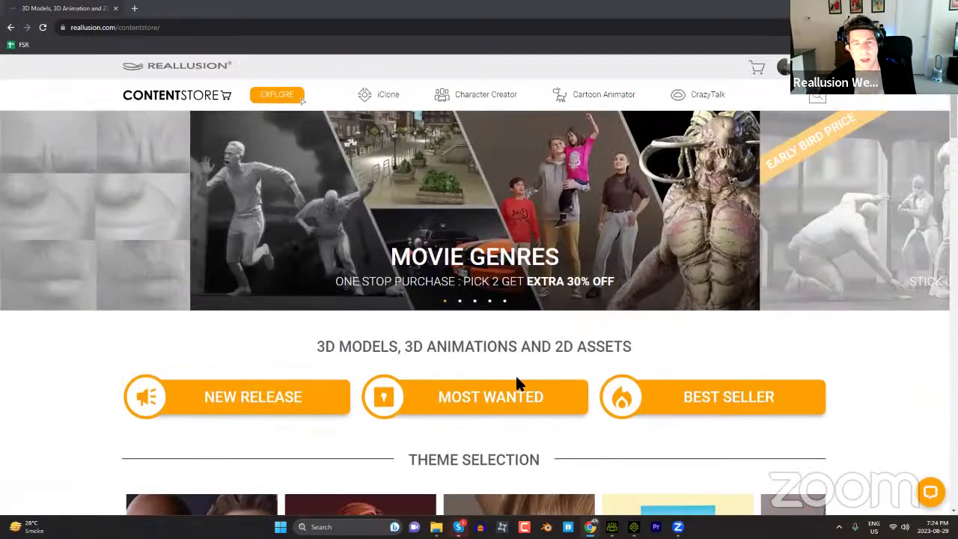
Step: Set the store search to Character Creator content and search for "beard"
mouse_move(469, 96)
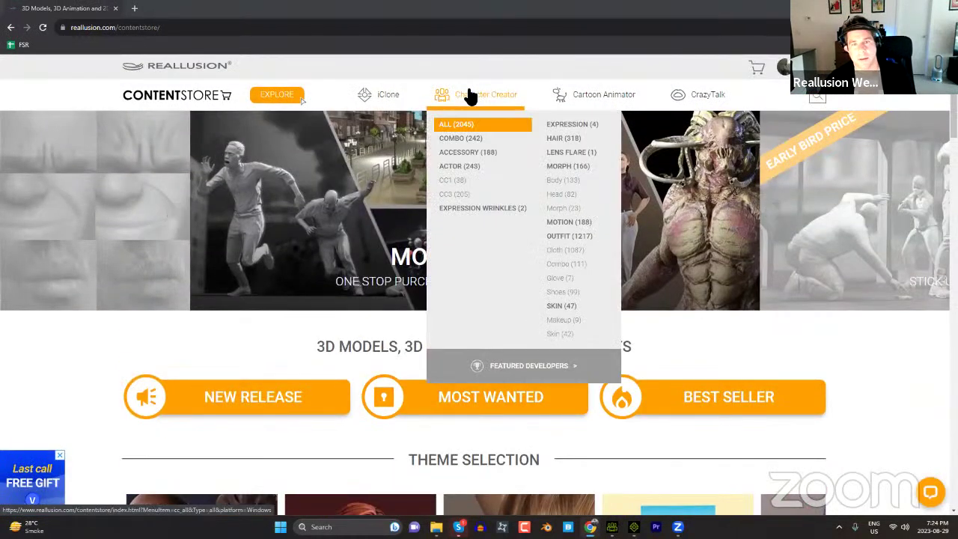
left_click(817, 98)
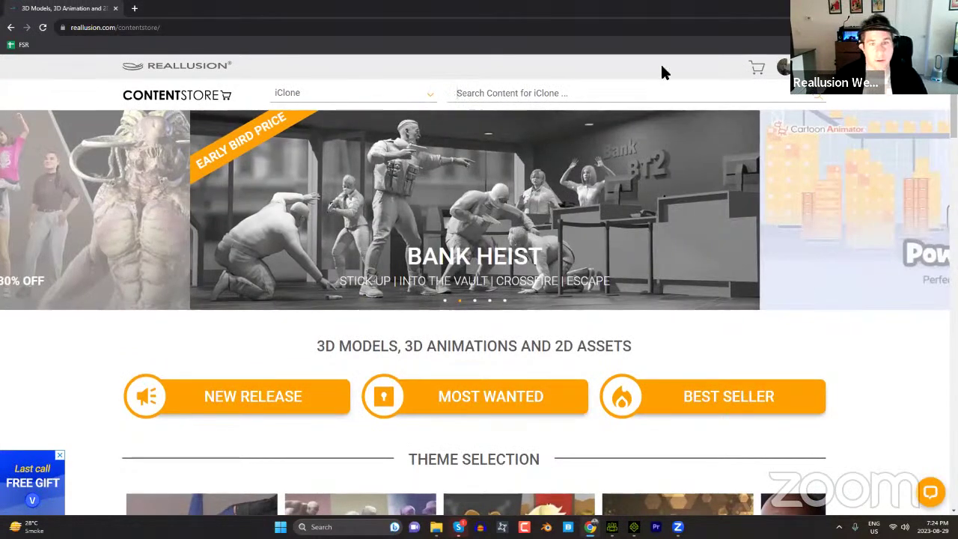
left_click(431, 93)
left_click(382, 129)
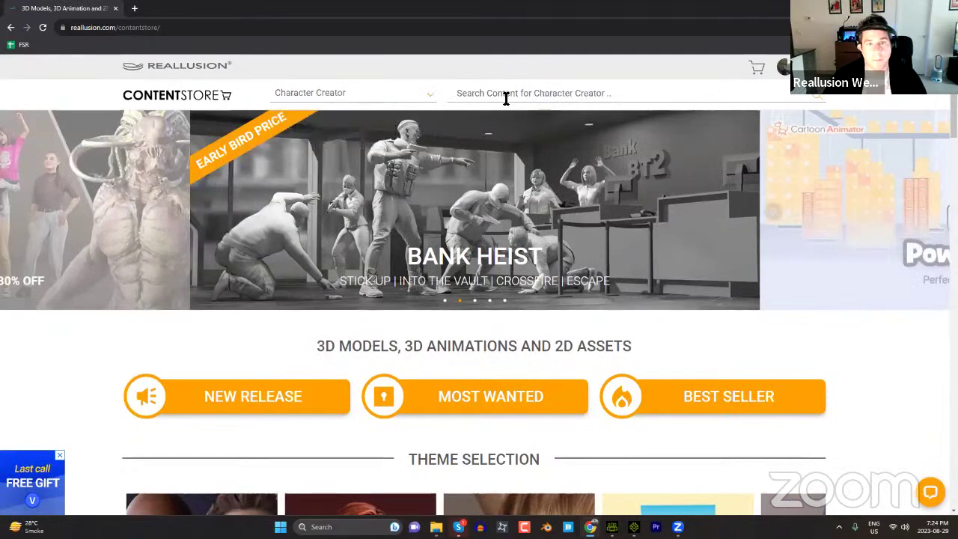
left_click(511, 95)
type("beard")
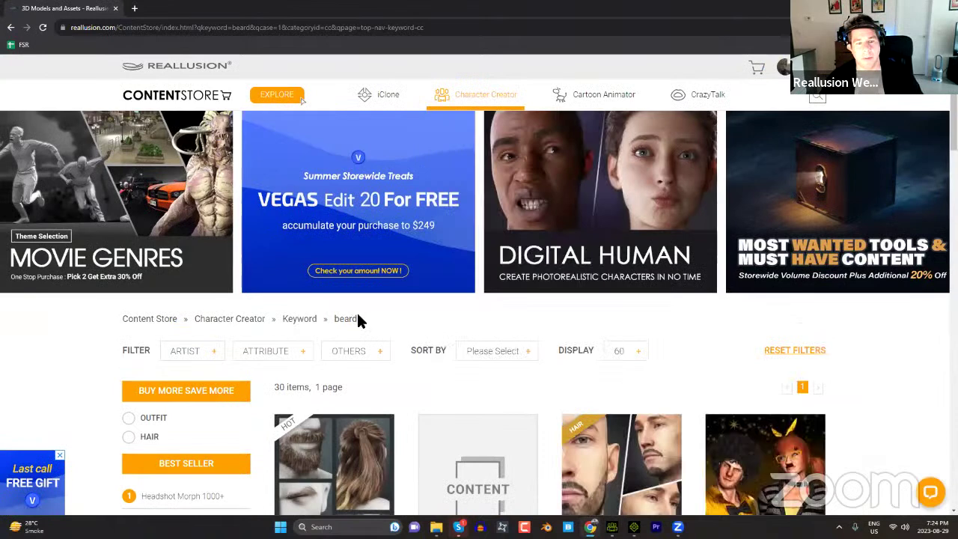
Step: Open the Beard & Brows Builder product page from the search results and select its web address
scroll(356, 311, "down", 3)
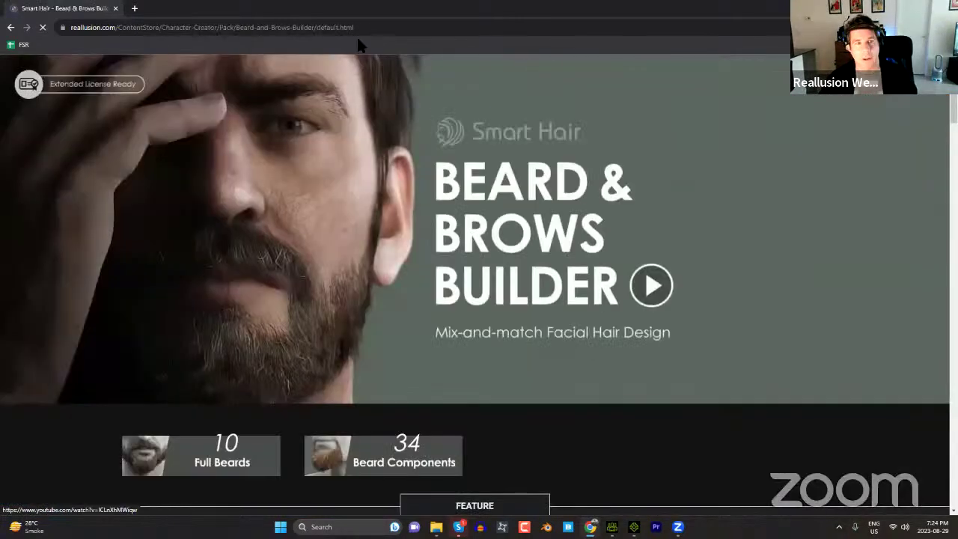
left_click(362, 28)
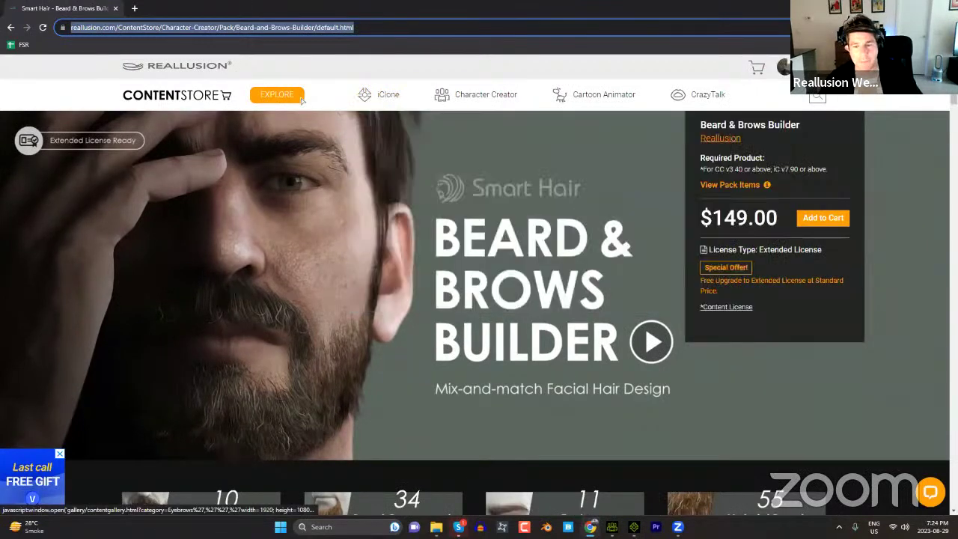
mouse_move(611, 526)
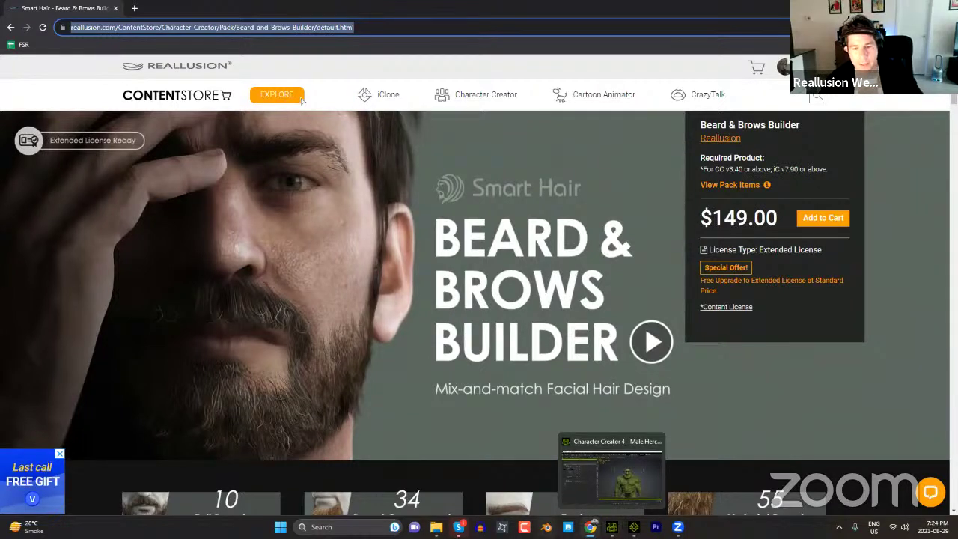
Step: Return to the beard search results and search the Character Creator content for "skingen"
left_click(302, 99)
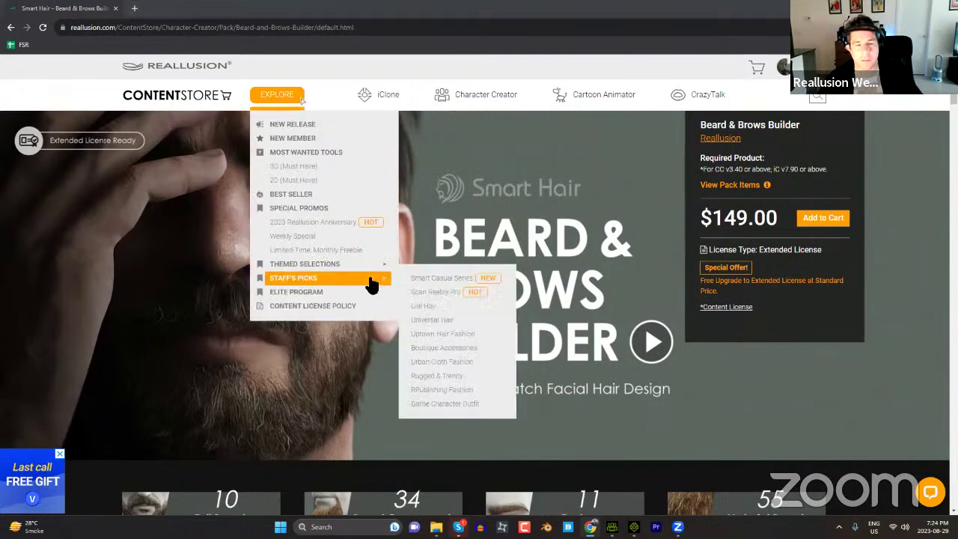
left_click(11, 27)
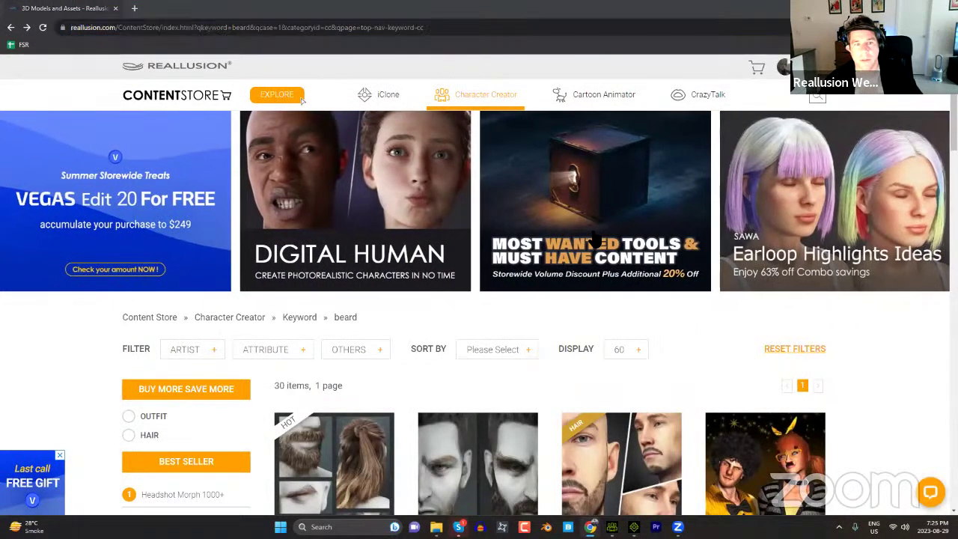
scroll(502, 291, "down", 3)
scroll(568, 297, "up", 3)
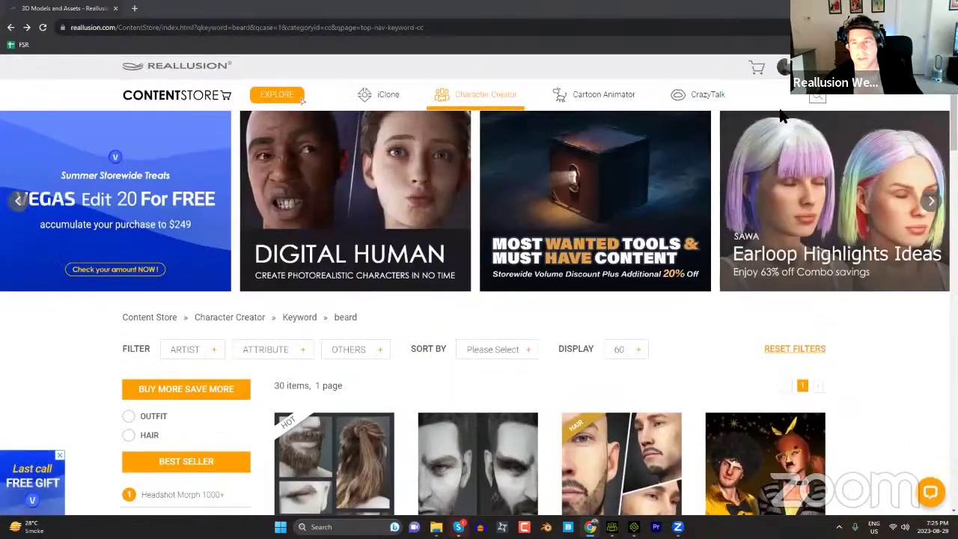
left_click(817, 96)
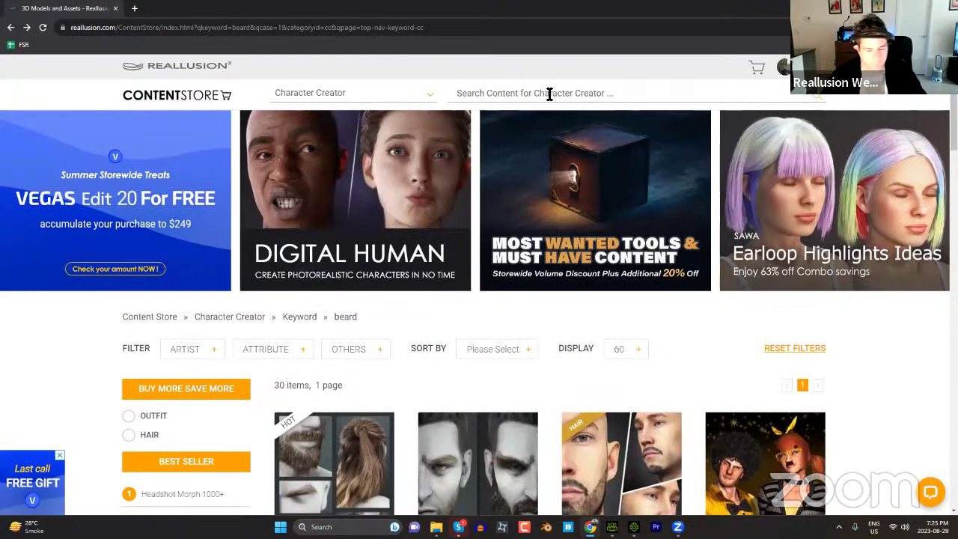
type("skingen")
key("Return")
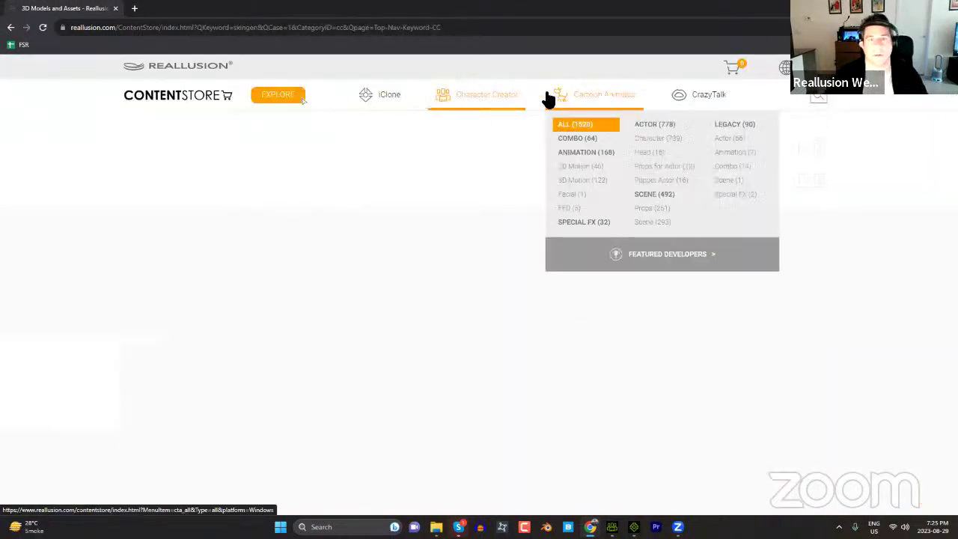
Step: Browse the skingen search results and the best-seller list for skin, makeup, monster and morph packs, ending back at the page start
scroll(479, 336, "down", 3)
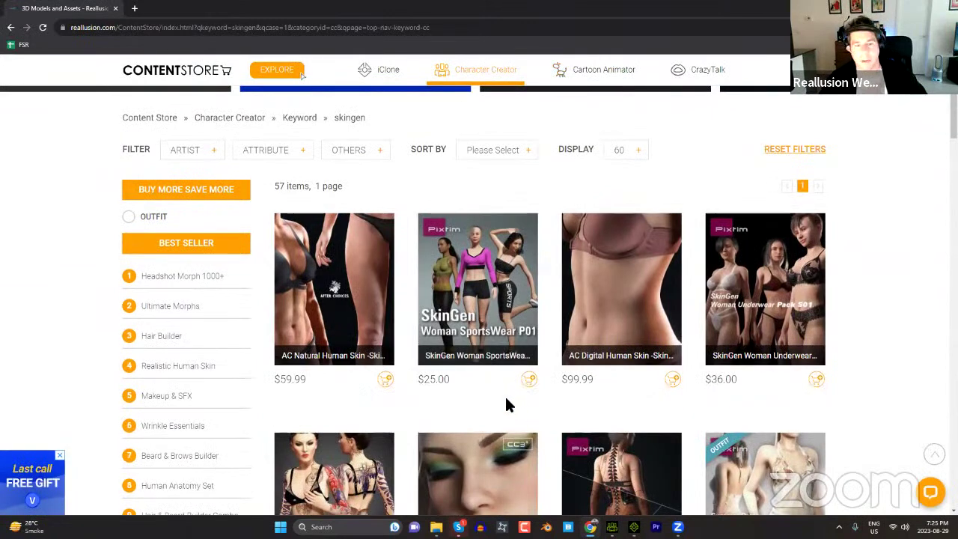
scroll(506, 404, "down", 3)
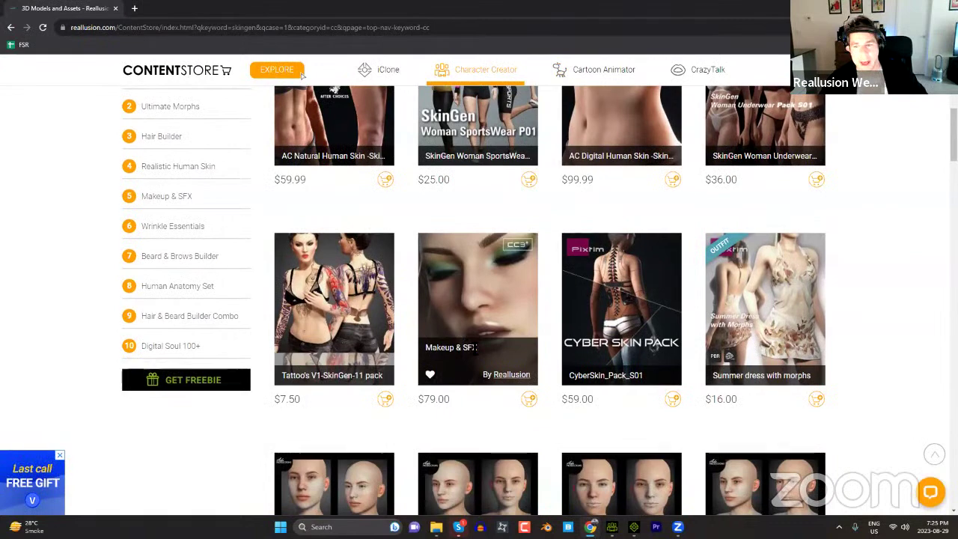
scroll(477, 351, "down", 5)
scroll(476, 357, "down", 3)
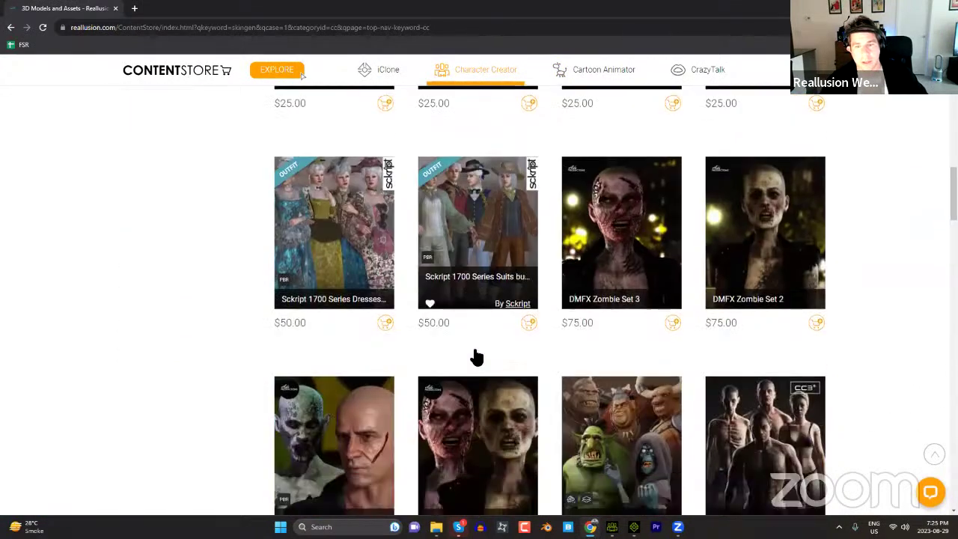
scroll(476, 357, "down", 3)
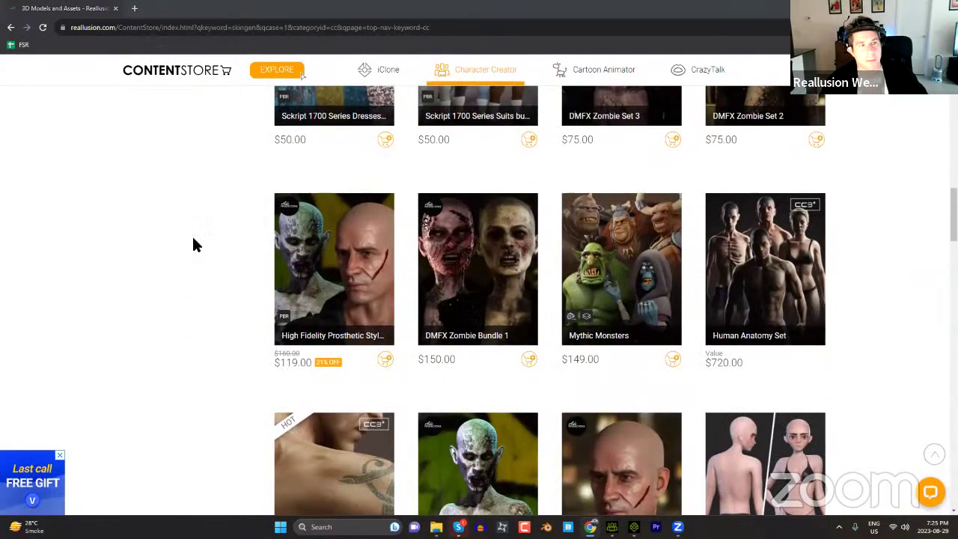
scroll(259, 327, "down", 4)
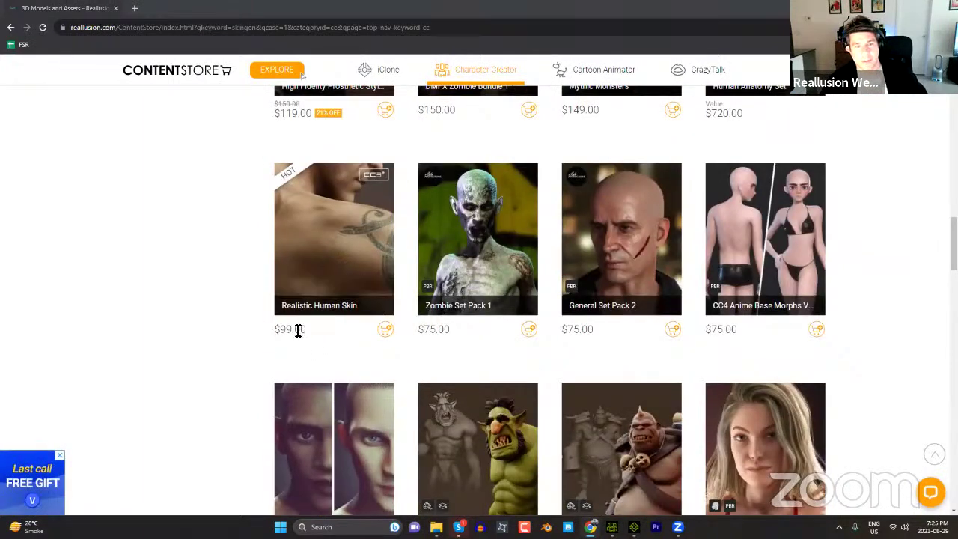
scroll(408, 363, "down", 10)
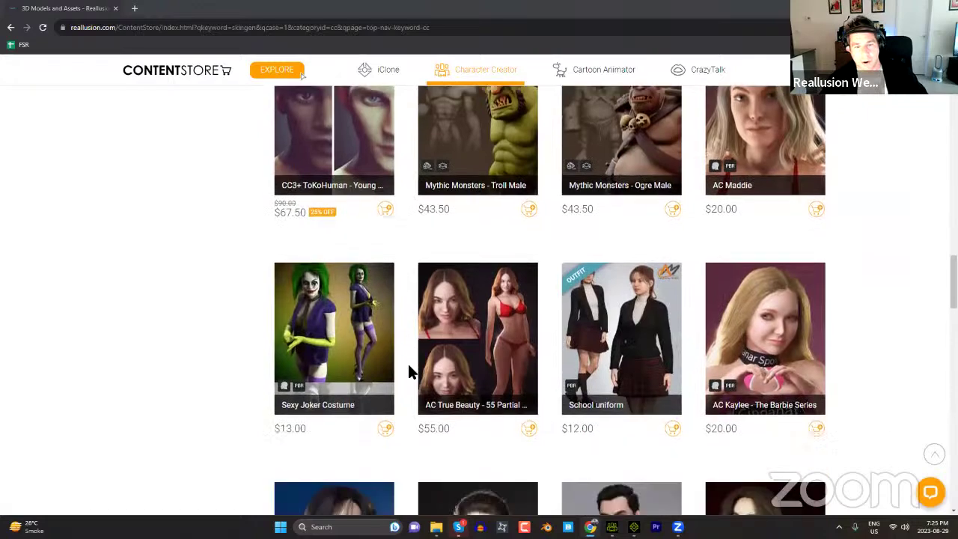
scroll(389, 337, "up", 12)
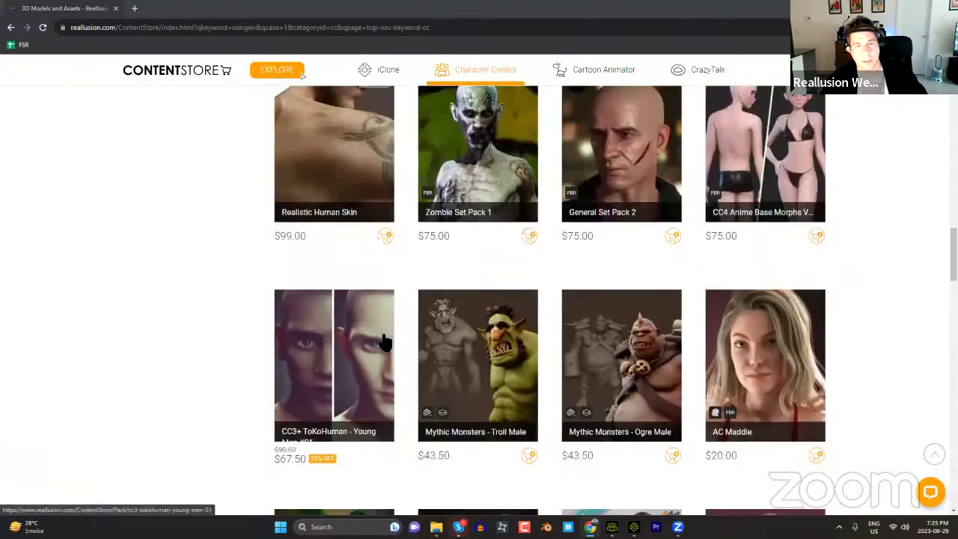
scroll(352, 336, "up", 5)
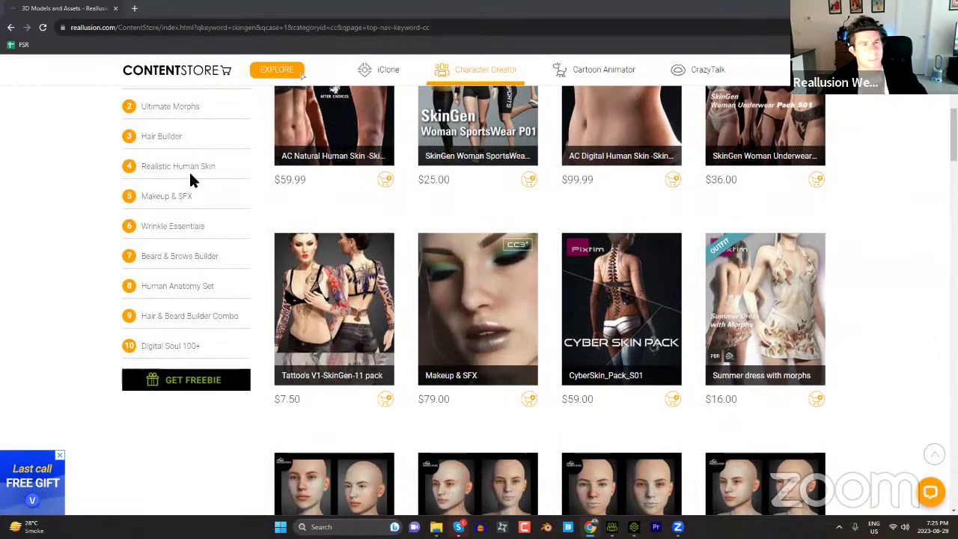
scroll(187, 187, "up", 2)
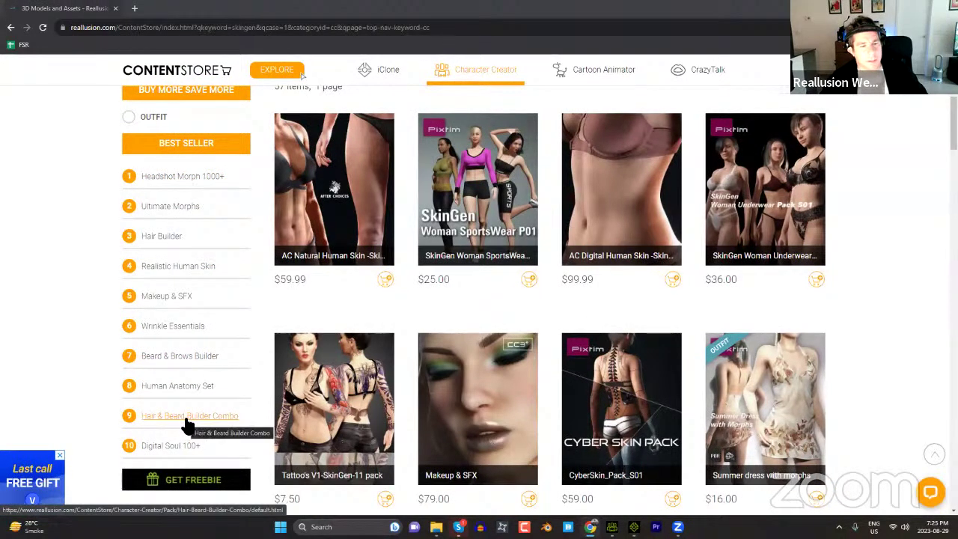
scroll(391, 351, "up", 4)
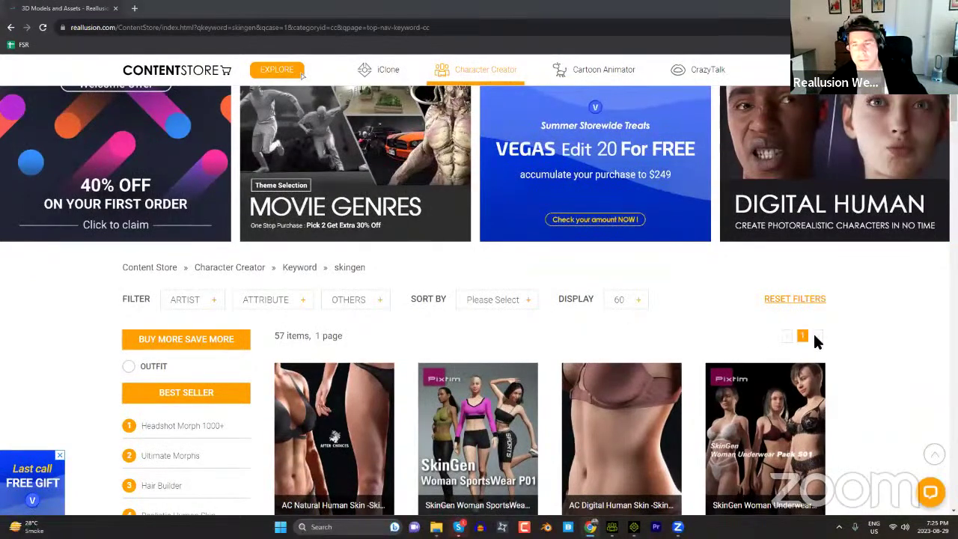
scroll(838, 371, "down", 5)
scroll(830, 368, "down", 7)
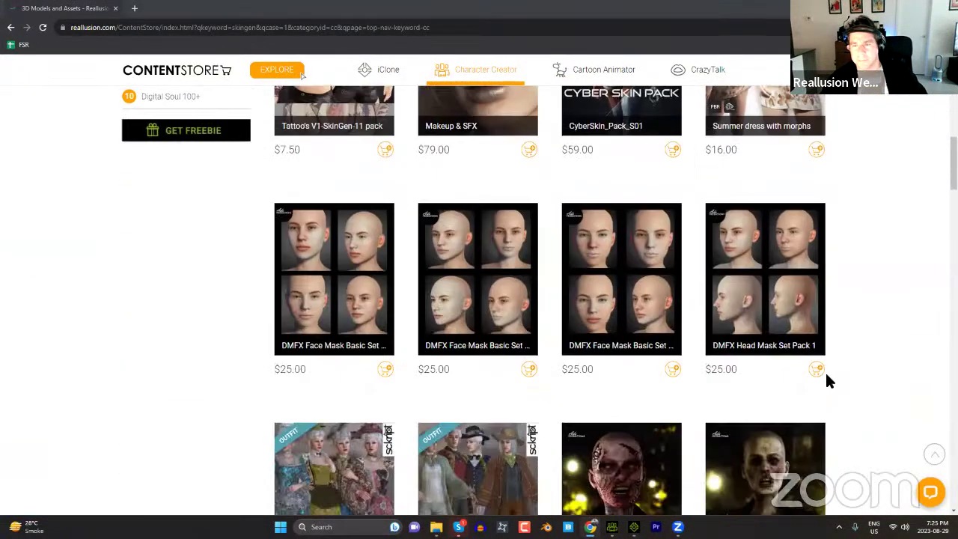
scroll(846, 370, "down", 15)
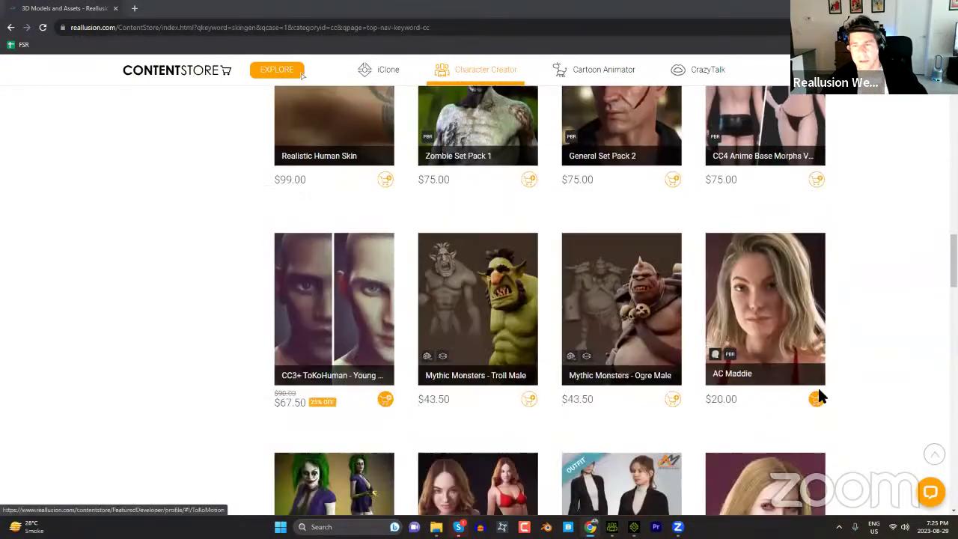
scroll(844, 371, "down", 9)
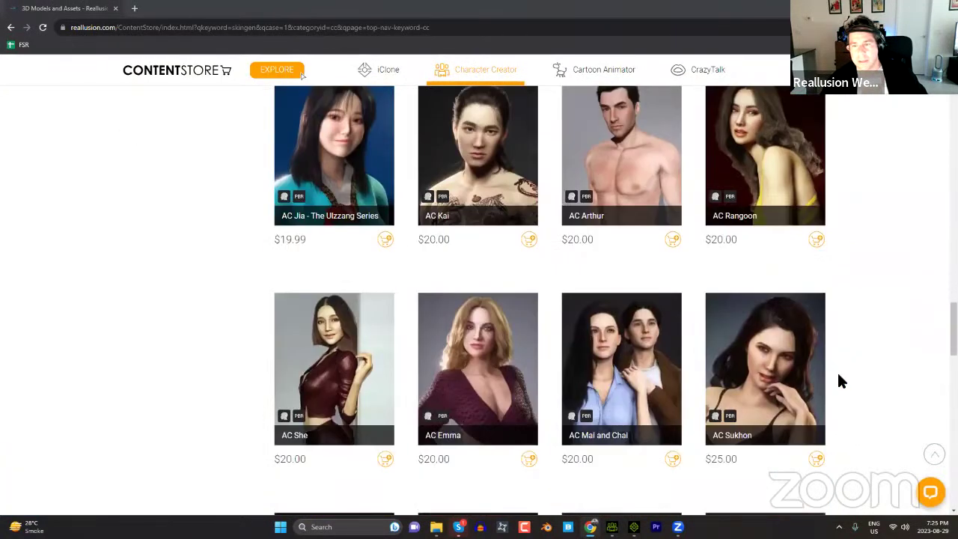
scroll(838, 391, "down", 4)
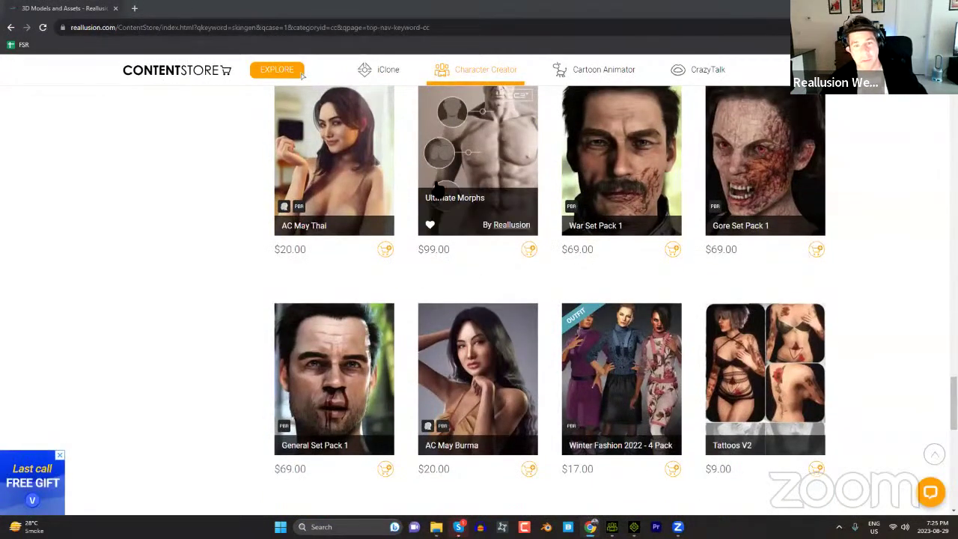
scroll(854, 381, "up", 20)
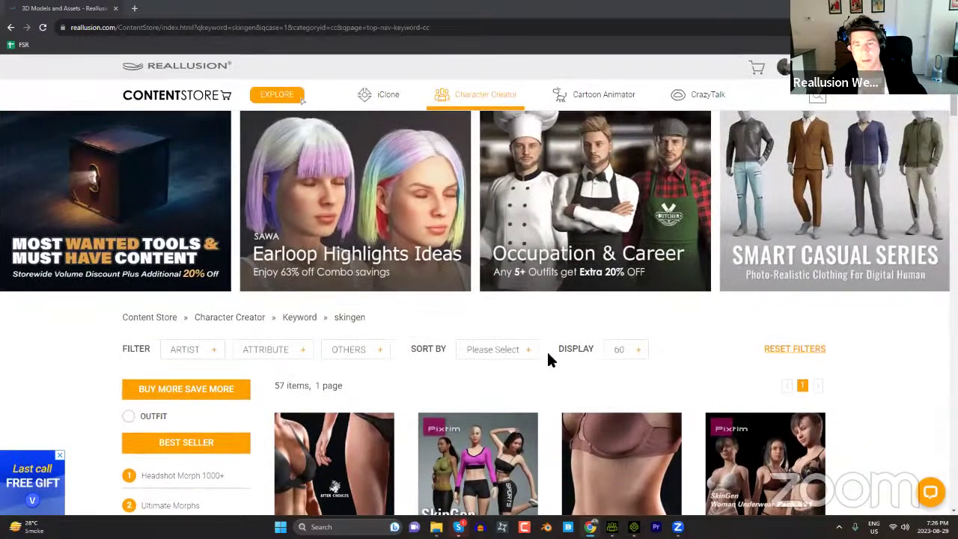
Step: Look through the promotional banners at the head of the skingen search results
left_click(931, 201)
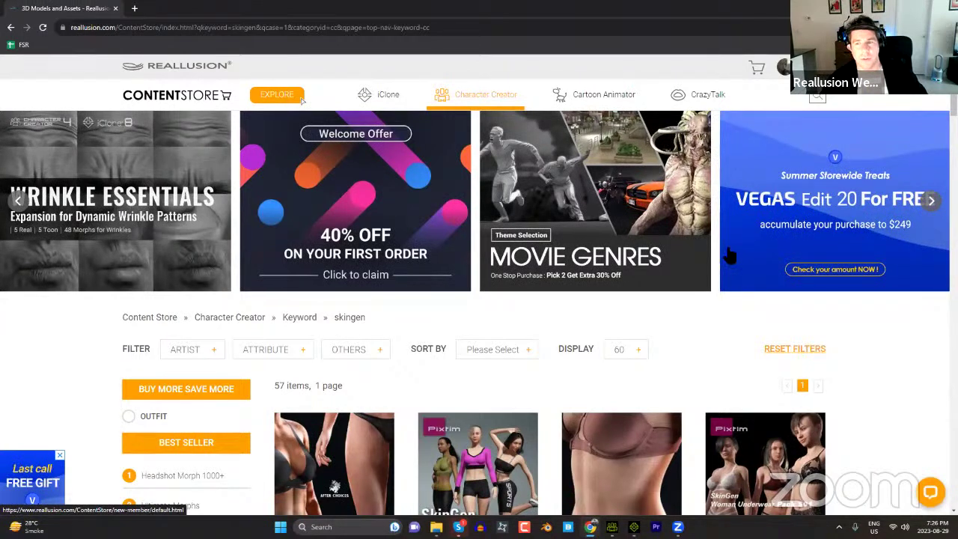
left_click(931, 204)
left_click(931, 203)
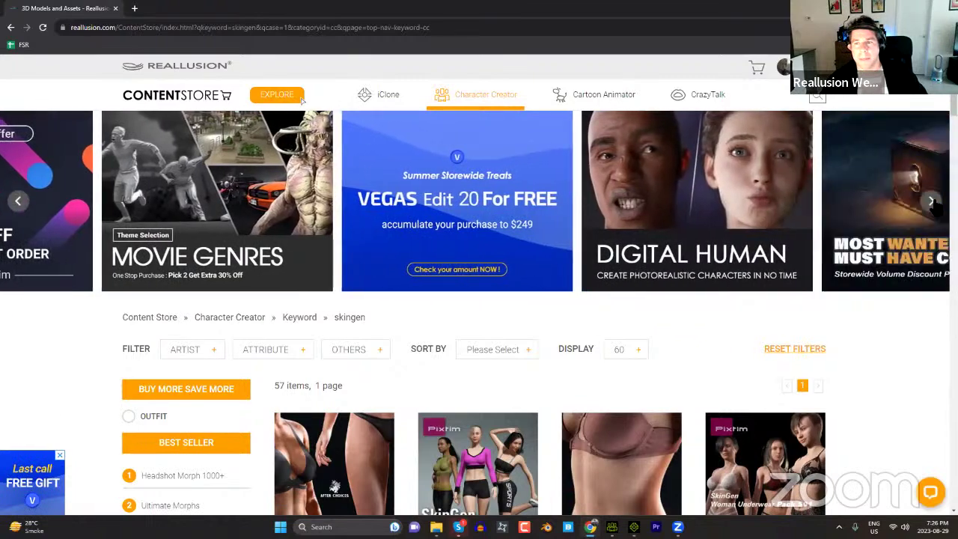
left_click(932, 204)
left_click(932, 204)
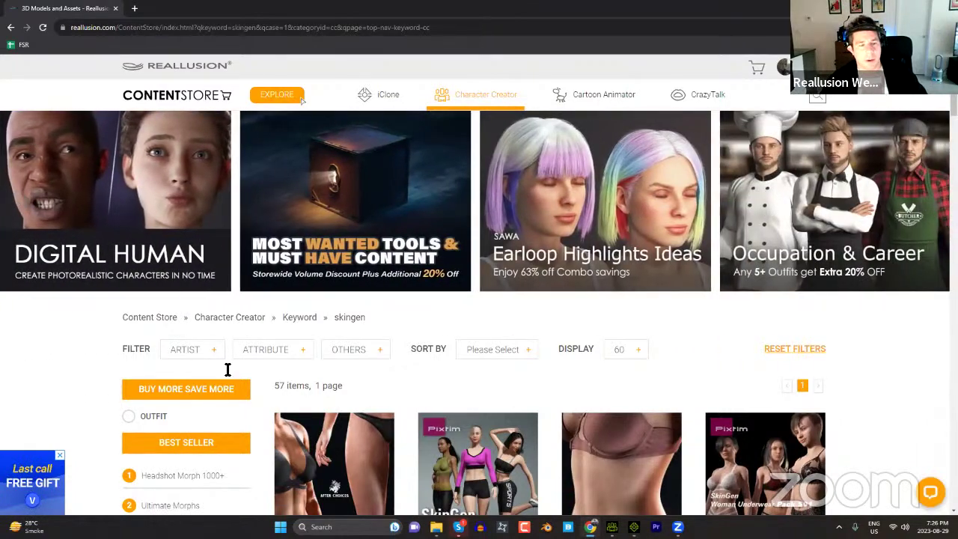
Step: Open the Realistic Human Skin product page from the best-seller list and review its skin asset structure and pack contents
scroll(220, 364, "down", 3)
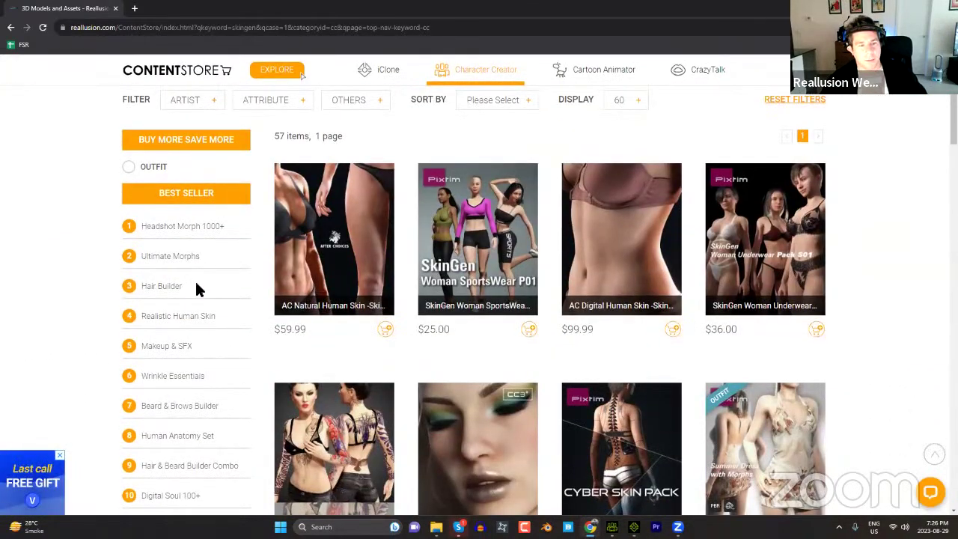
left_click(203, 320)
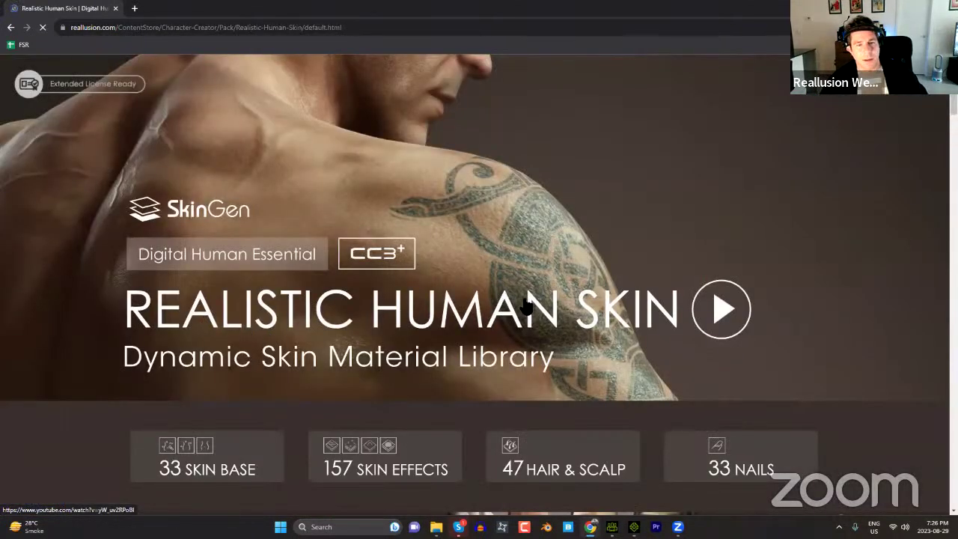
scroll(430, 278, "down", 7)
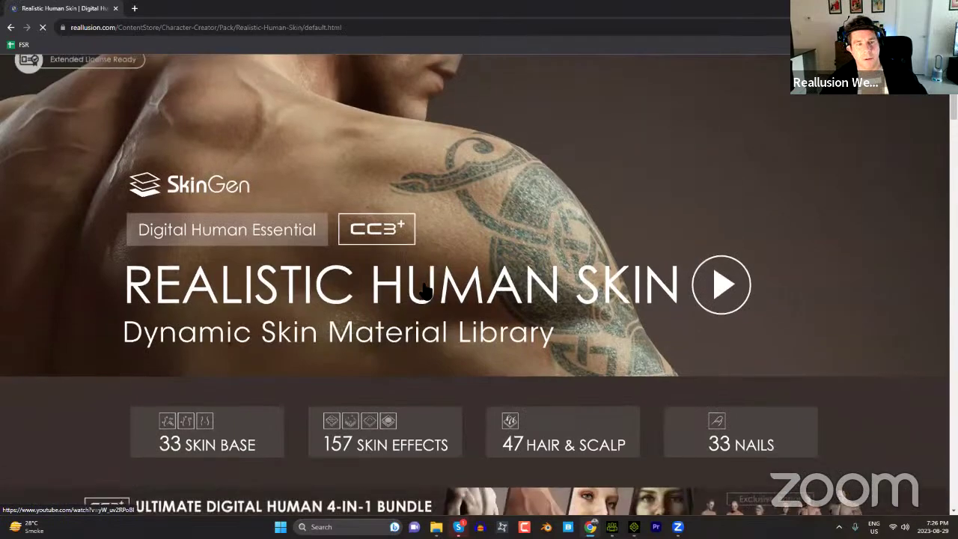
scroll(857, 271, "down", 2)
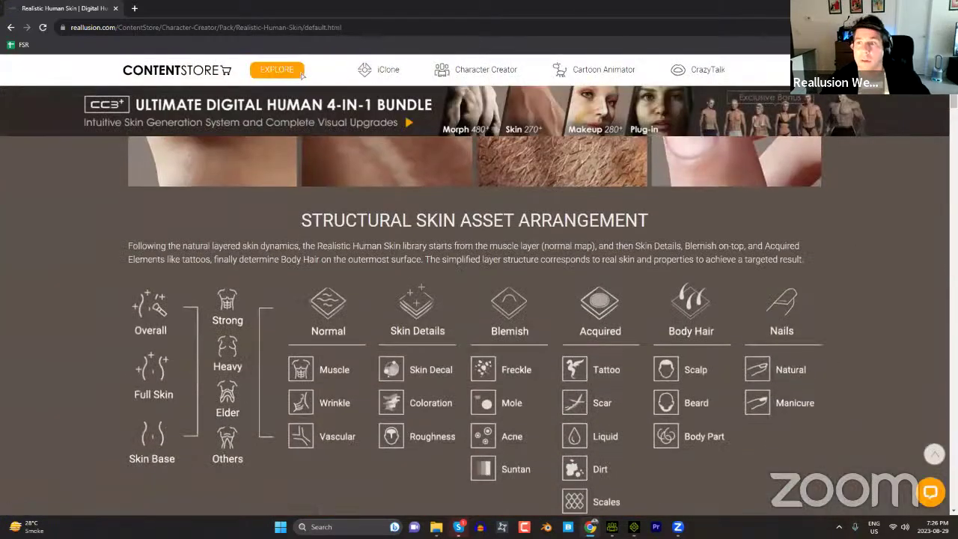
scroll(922, 377, "down", 5)
scroll(922, 376, "down", 15)
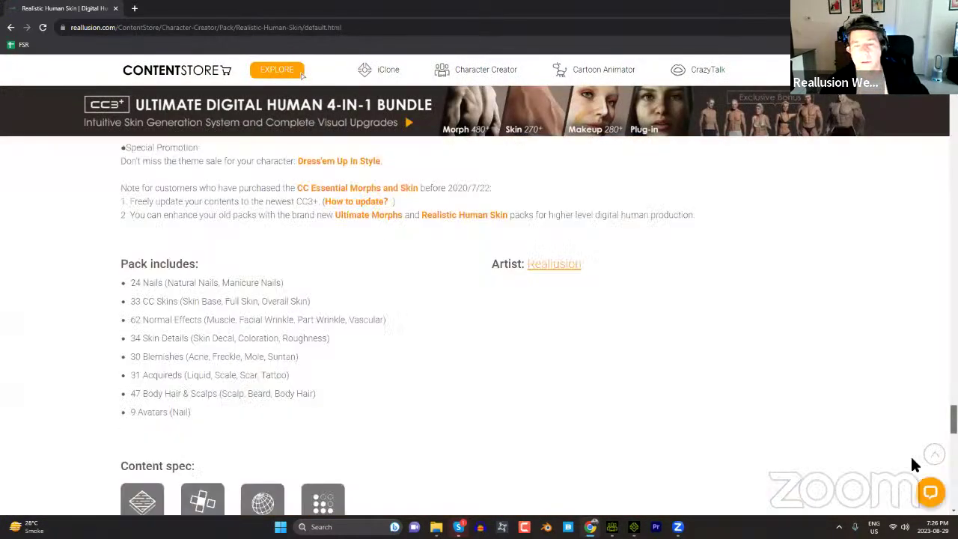
Step: Examine the Digital Human Essential bundle offers and the recommended content on the Realistic Human Skin page
scroll(788, 315, "up", 1)
scroll(807, 367, "up", 1)
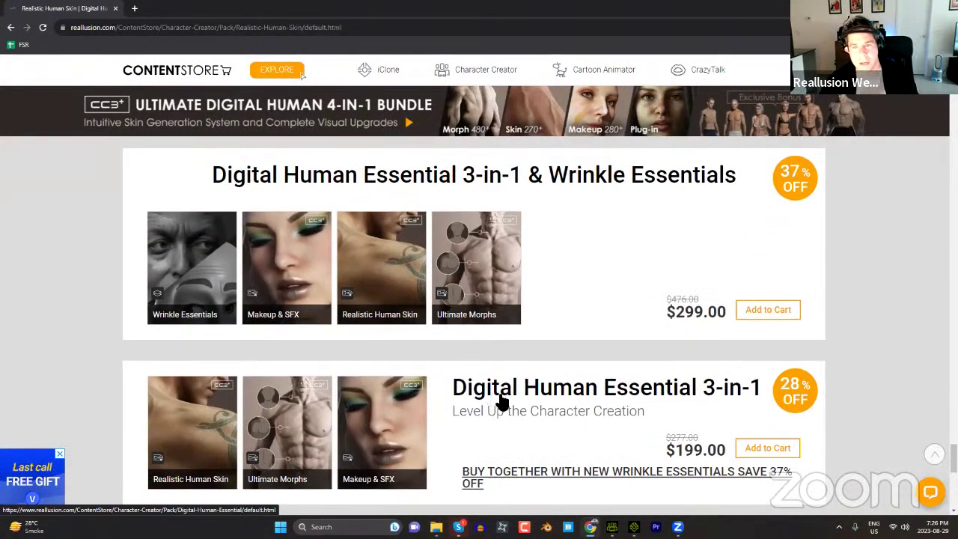
scroll(528, 402, "down", 1)
scroll(527, 400, "up", 1)
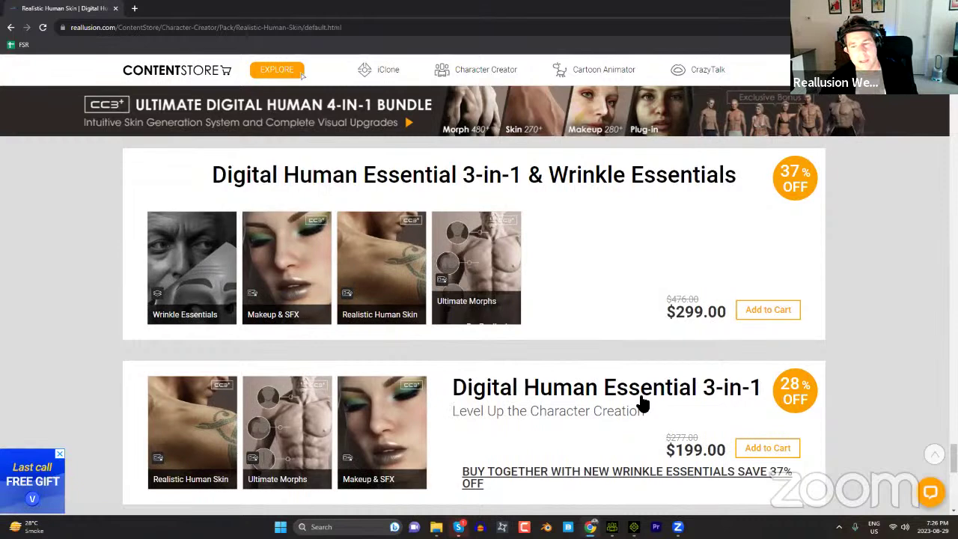
scroll(642, 404, "down", 1)
scroll(642, 401, "down", 1)
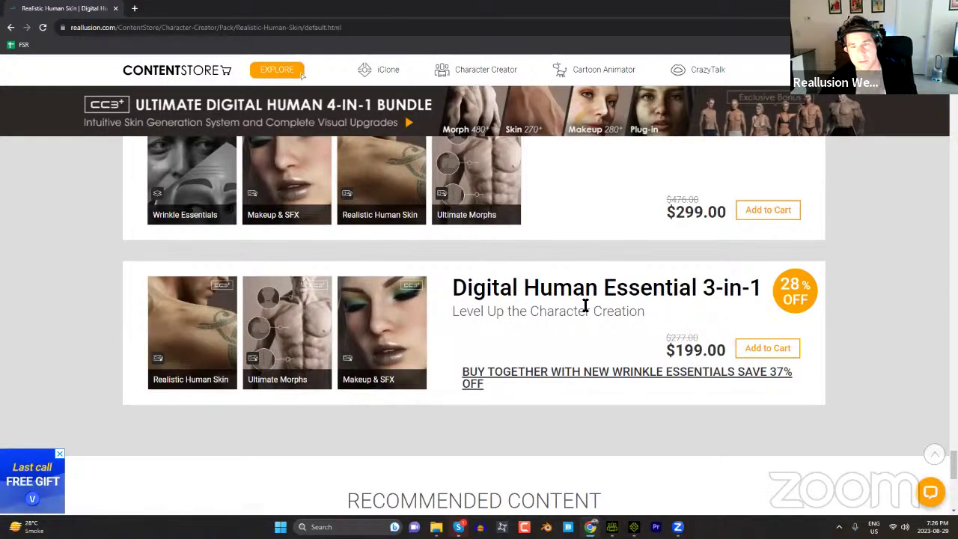
scroll(561, 310, "down", 5)
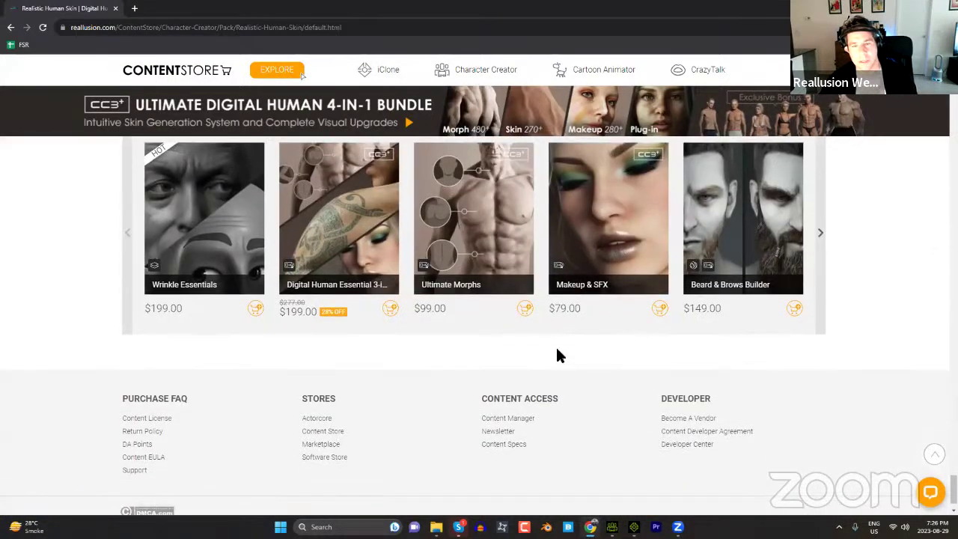
scroll(550, 399, "up", 6)
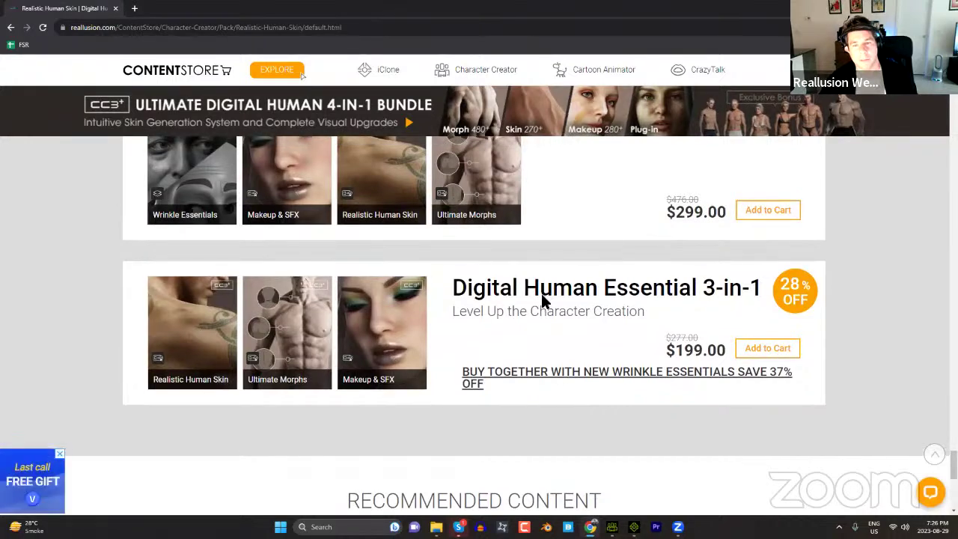
Step: Open the Digital Human Essential 3-in-1 bundle page and review its offer details
left_click(541, 291)
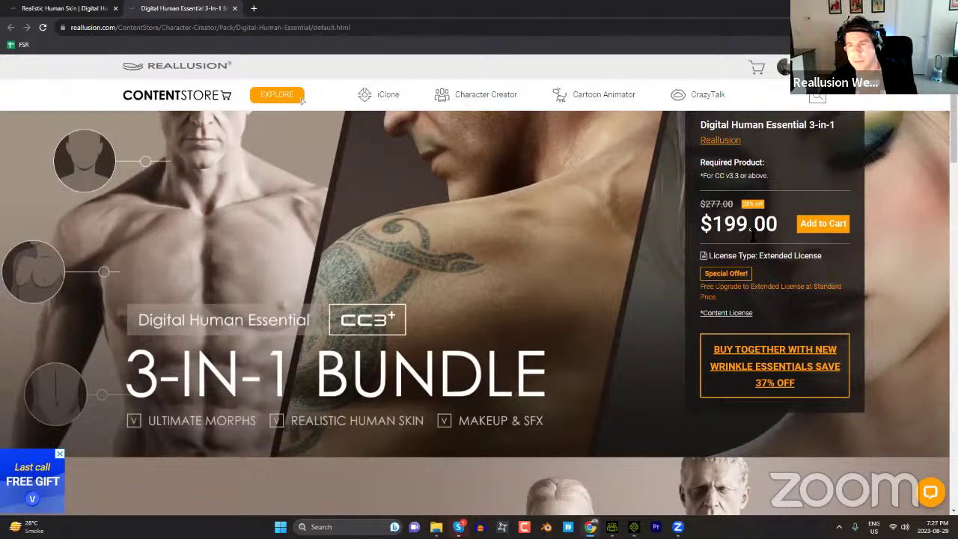
scroll(762, 255, "down", 2)
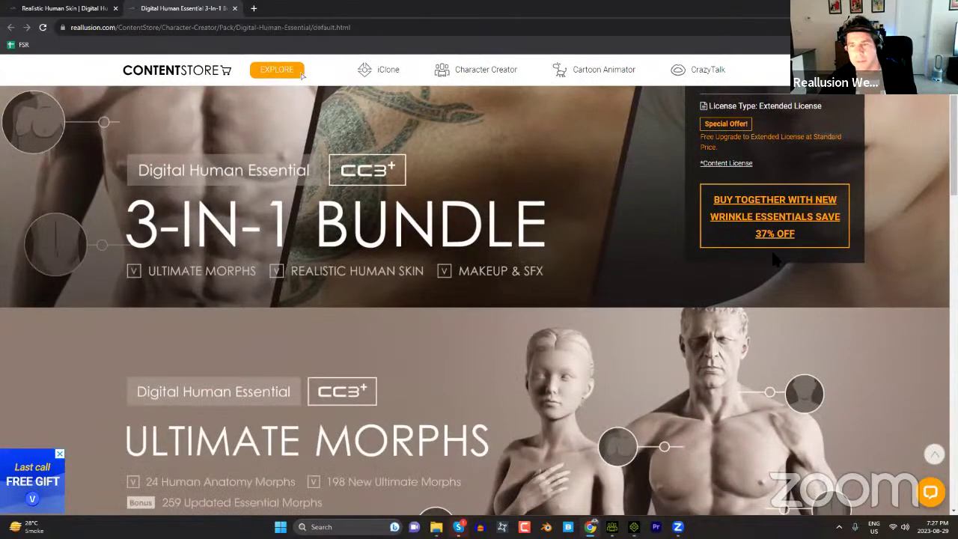
scroll(784, 214, "up", 2)
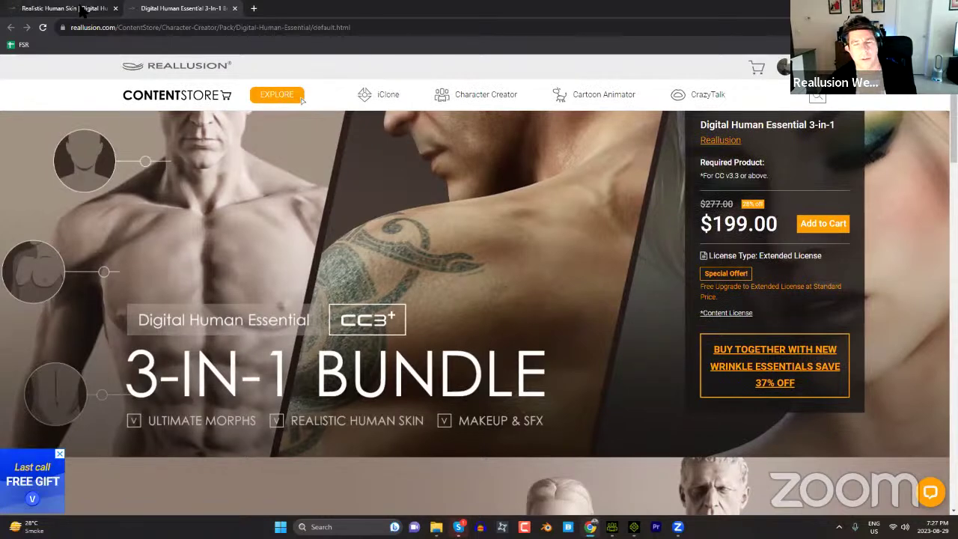
Step: From the Realistic Human Skin page, add the Digital Human Essential 3-in-1 & Wrinkle Essentials bundle to the cart, and open the suggested 3-in-1 product
left_click(83, 9)
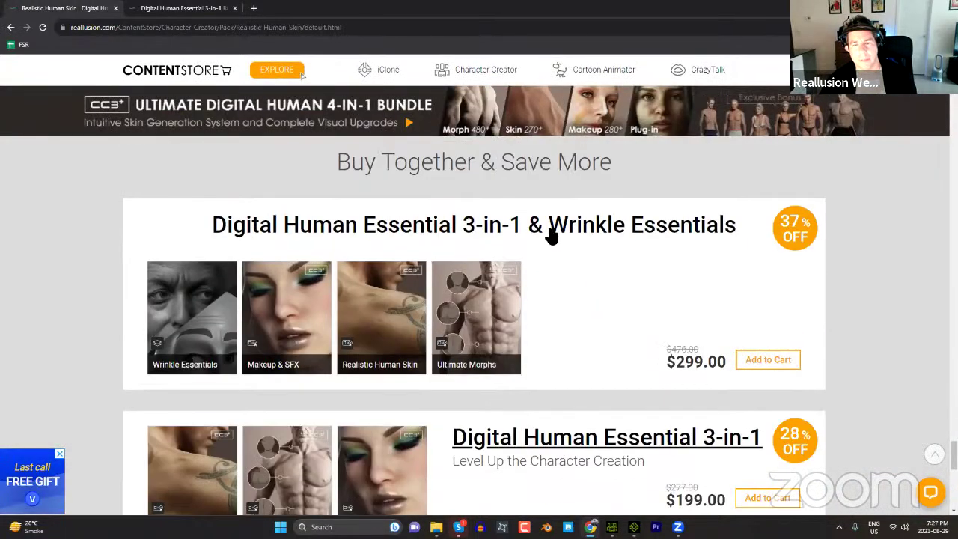
left_click(760, 368)
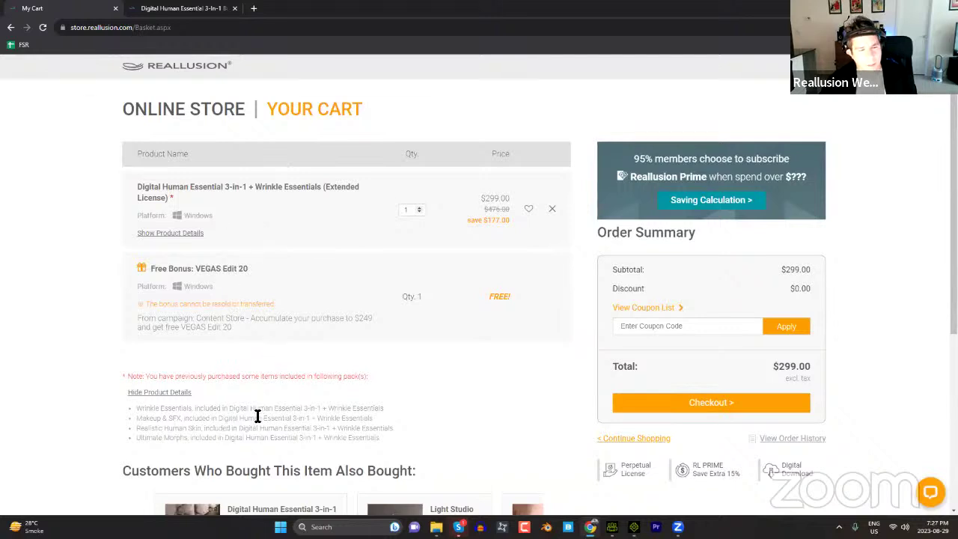
scroll(321, 416, "down", 2)
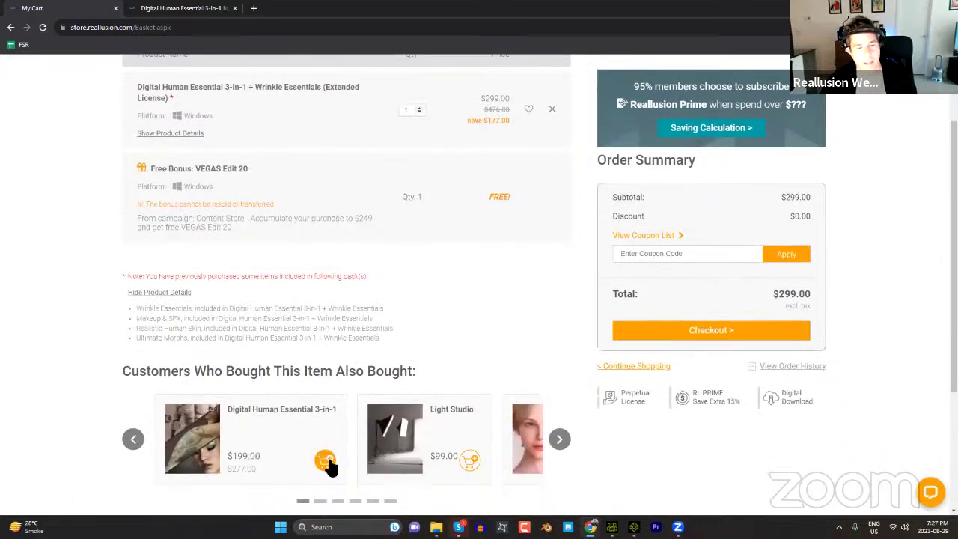
left_click(191, 460)
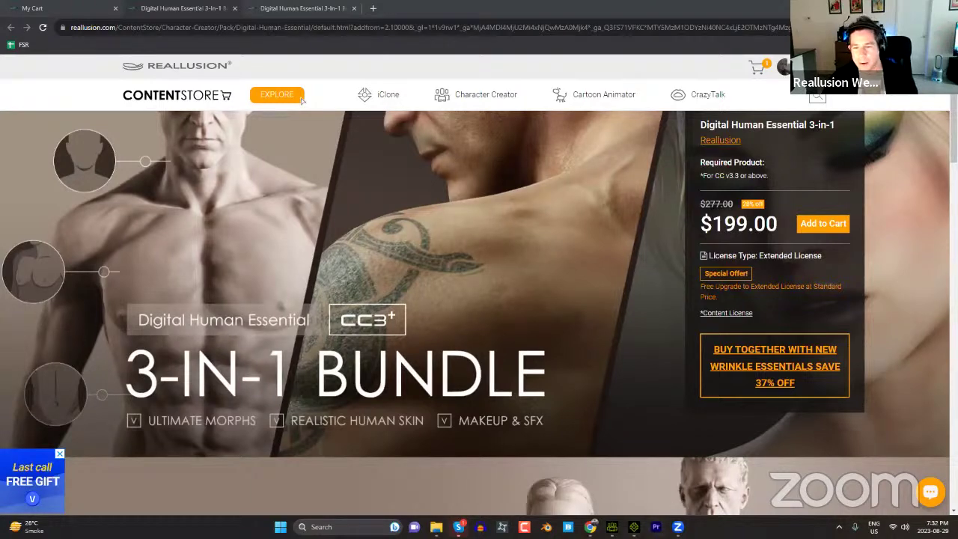
Step: Switch to Character Creator and return the troll's Mesh To Head session to the Align Points stage
key("alt+Tab")
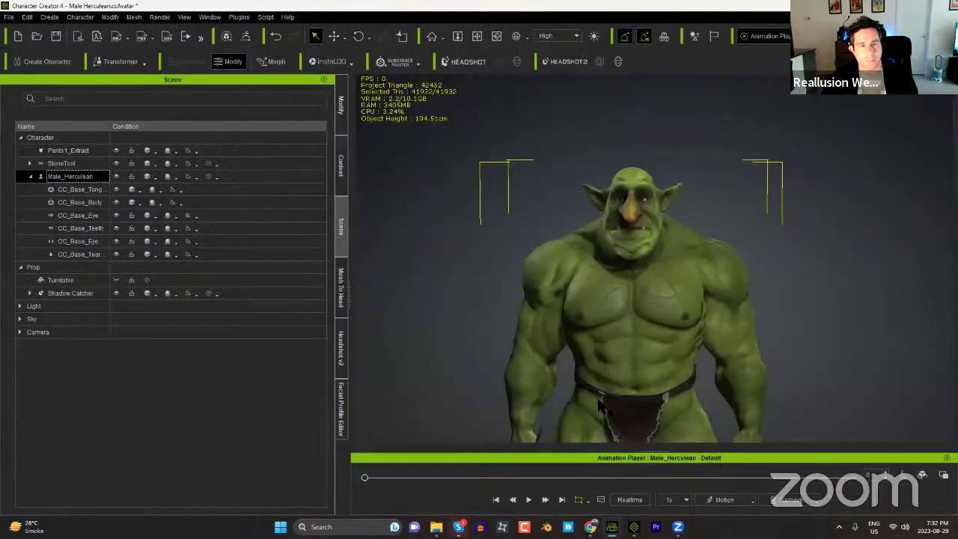
left_click(340, 351)
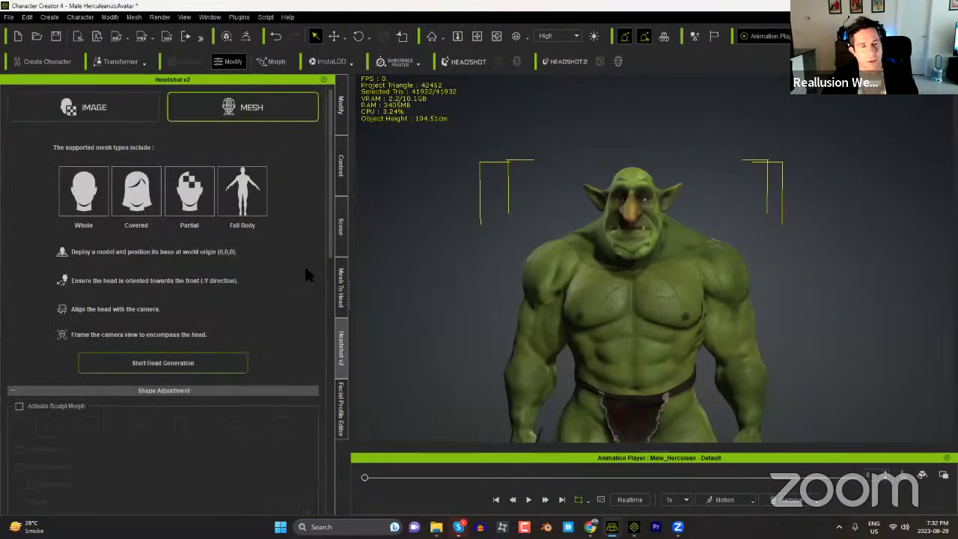
left_click(339, 290)
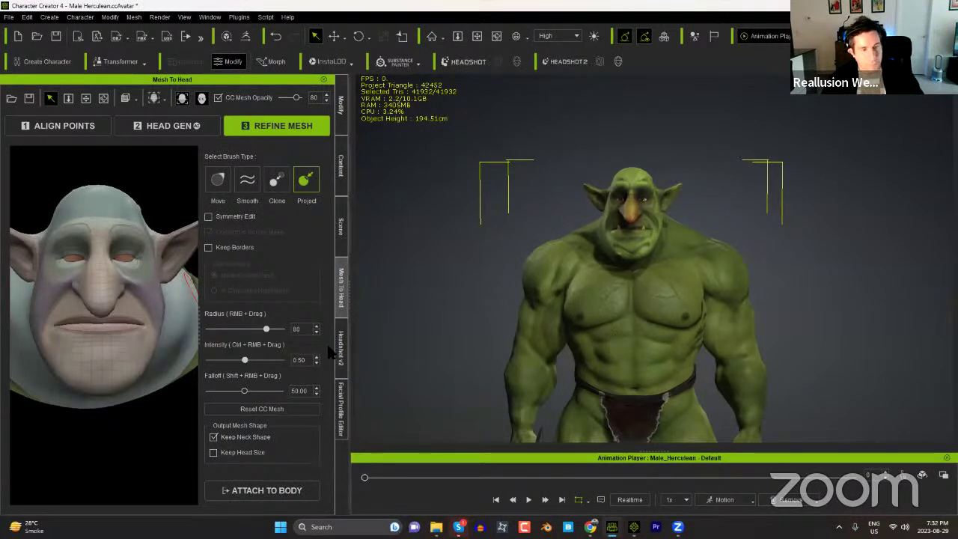
left_click(83, 125)
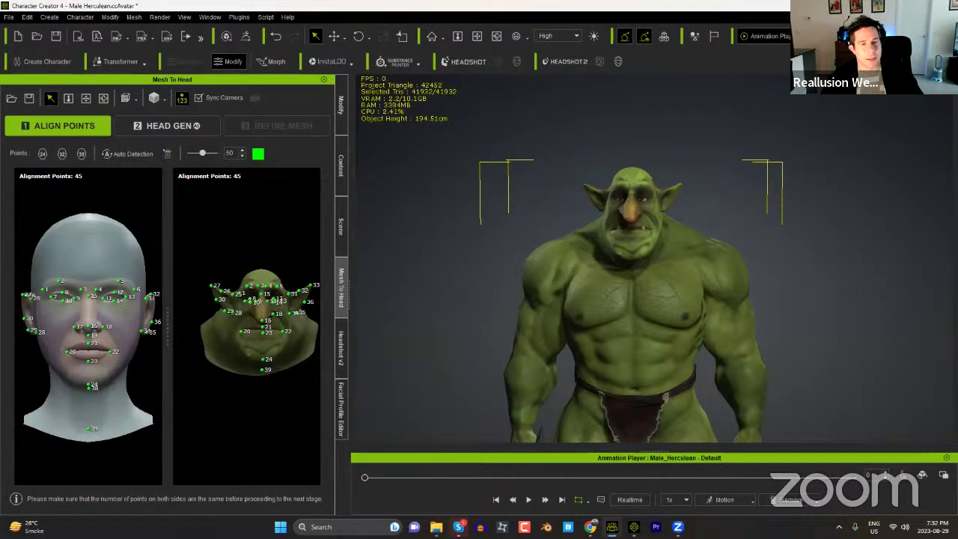
Step: Display the troll source head as Wireframe, then Wireframe On Shade (White), and inspect the mesh density around the eye and nose
right_click_drag(232, 260, 277, 259)
scroll(277, 259, "up", 5)
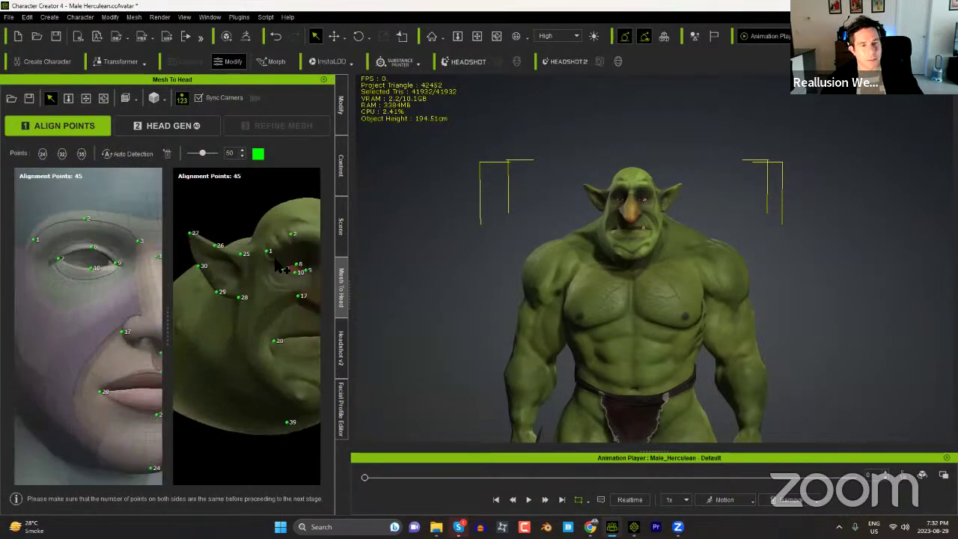
left_click(155, 98)
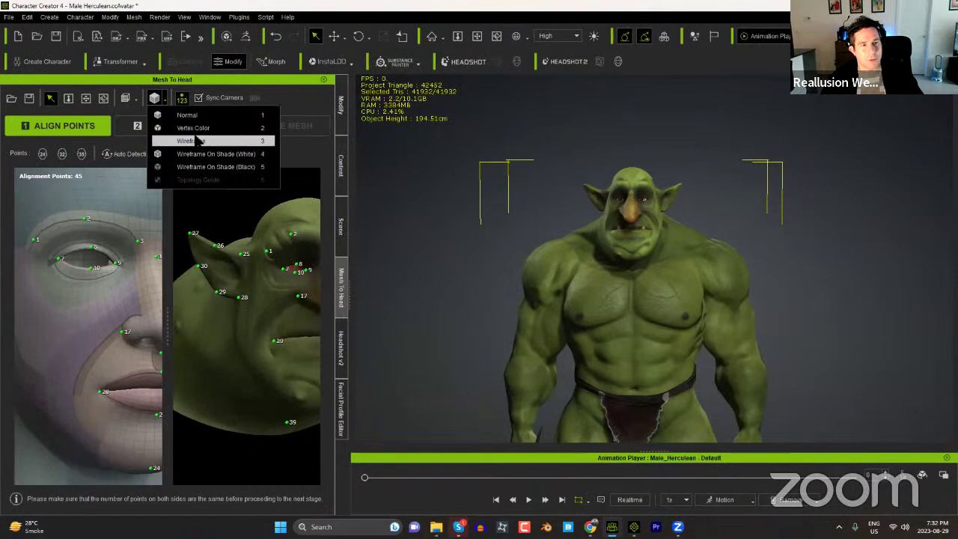
left_click(194, 141)
left_click(155, 98)
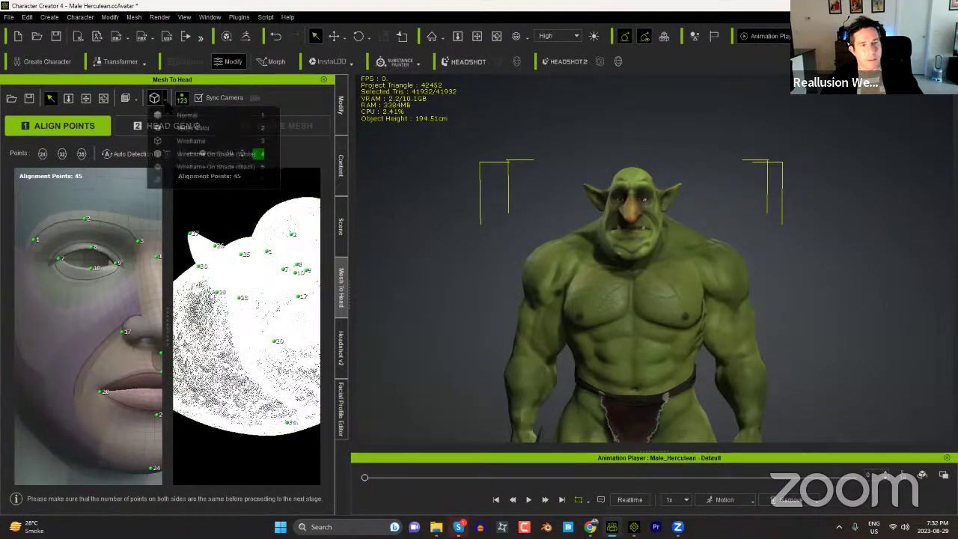
left_click(195, 153)
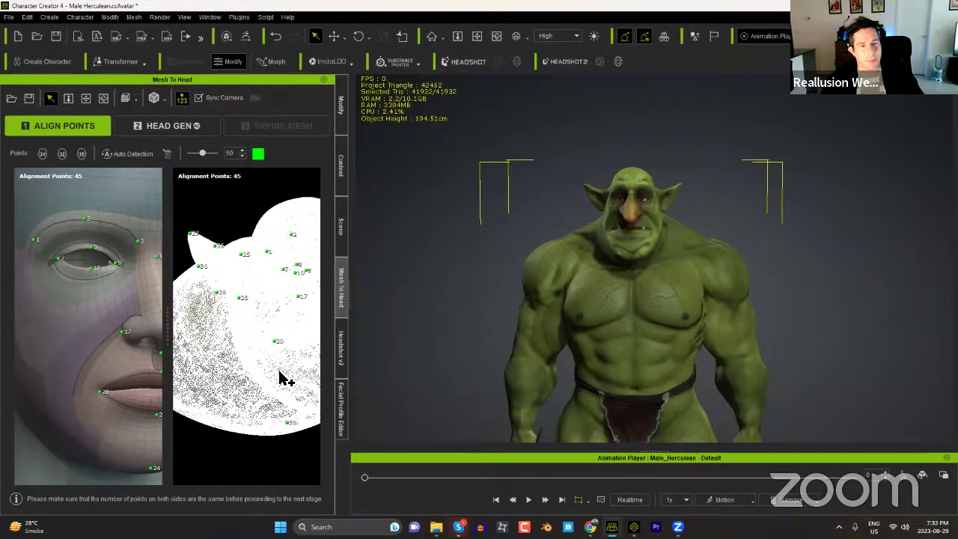
middle_click_drag(275, 339, 266, 316)
right_click_drag(222, 312, 265, 317)
scroll(264, 310, "up", 8)
middle_click_drag(263, 304, 211, 432)
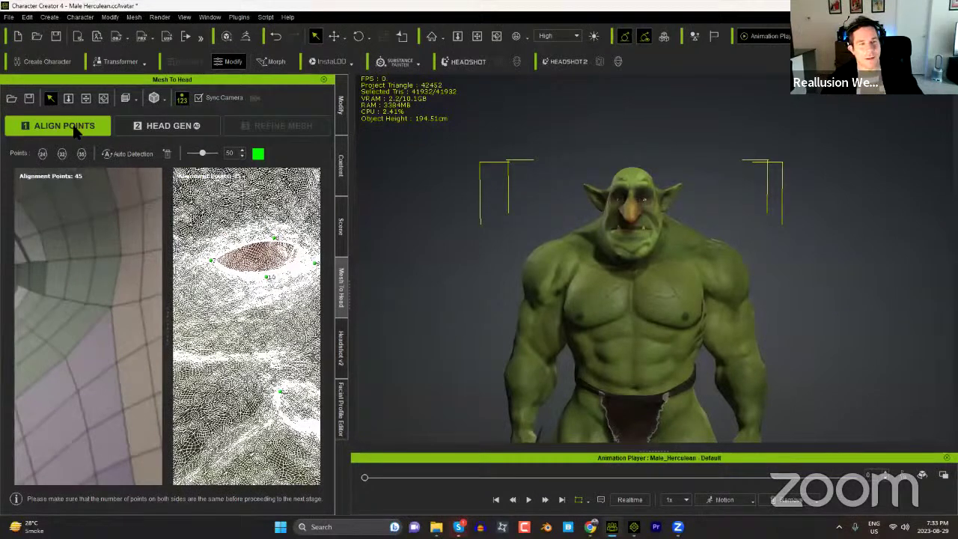
Step: Compare the source head in Normal and Wireframe display, ending with Normal
left_click(160, 98)
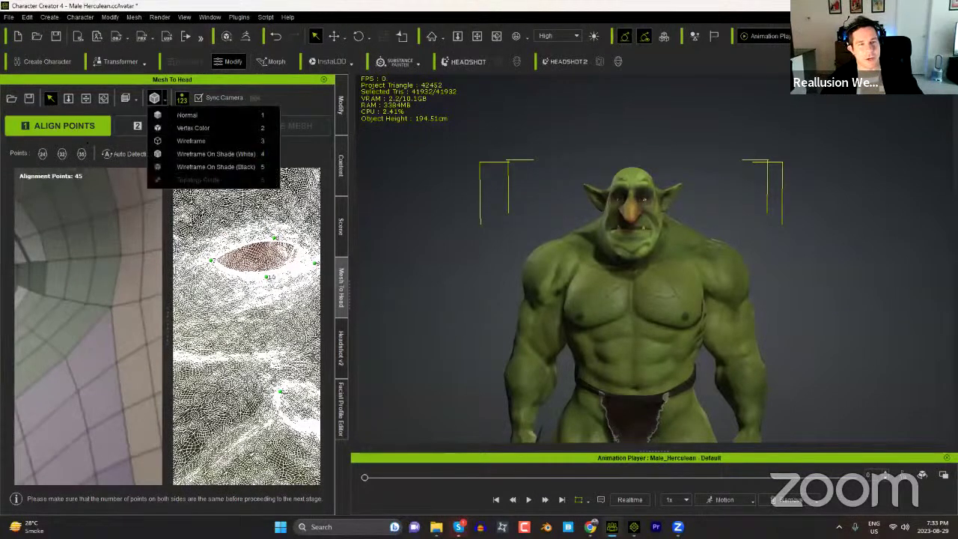
left_click(179, 114)
left_click(155, 98)
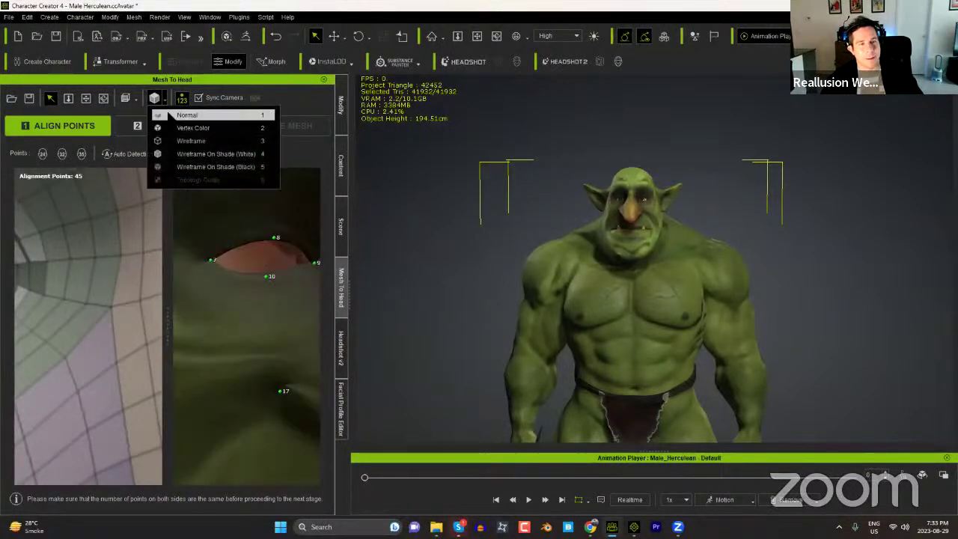
left_click(189, 141)
left_click(164, 99)
left_click(181, 114)
left_click(164, 100)
left_click(182, 113)
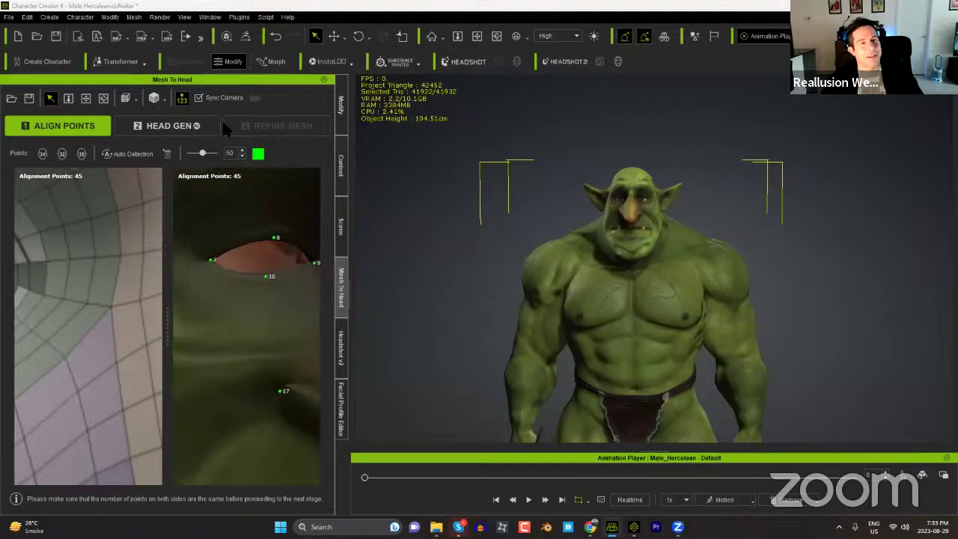
Step: Advance the troll head through Head Gen to the Refine Mesh stage and enable Symmetry Edit
left_click(188, 132)
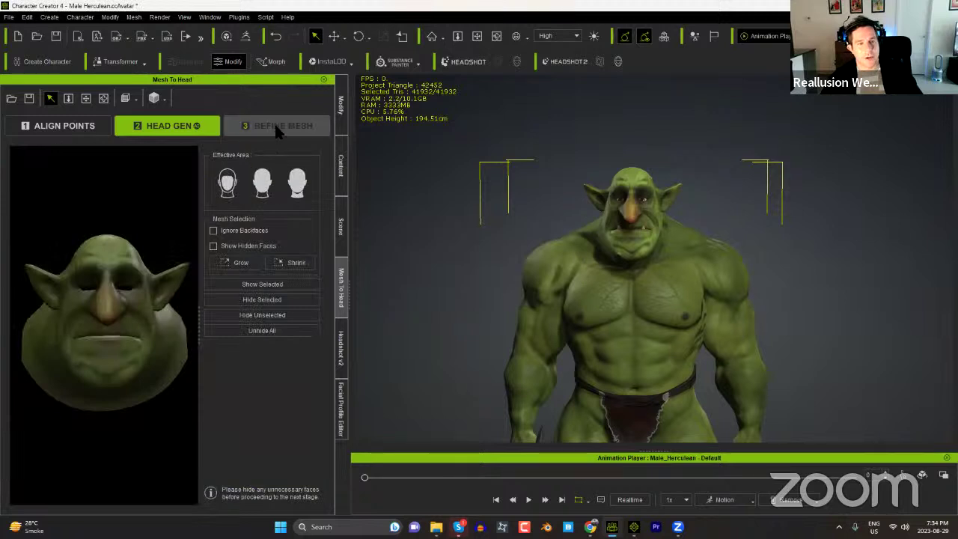
left_click(275, 127)
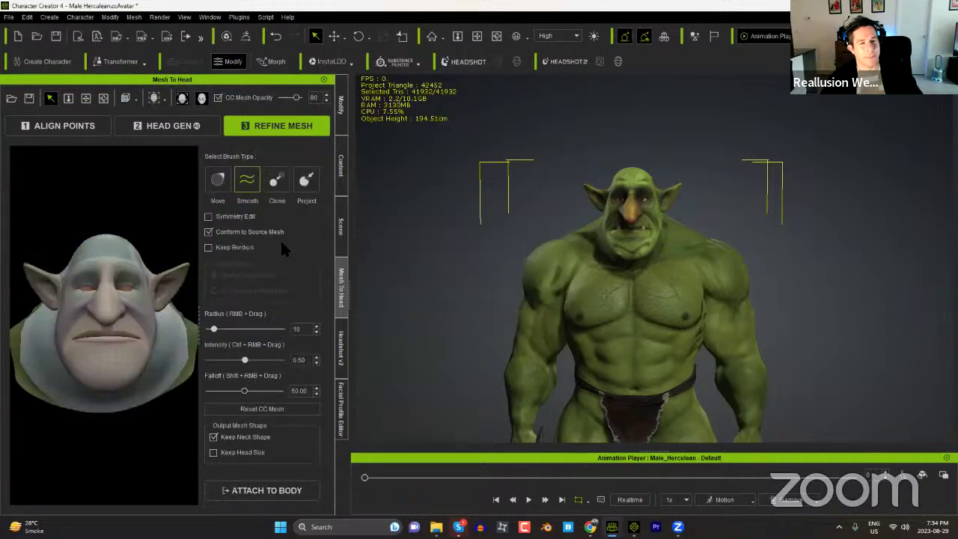
left_click(208, 216)
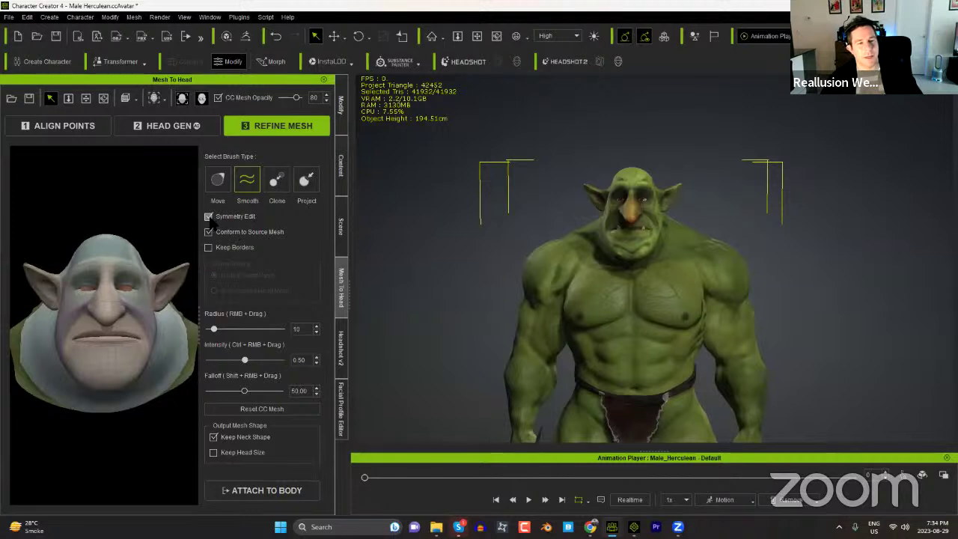
Step: Turn off Symmetry Edit for the Smooth brush in the troll's Refine Mesh stage
left_click(209, 216)
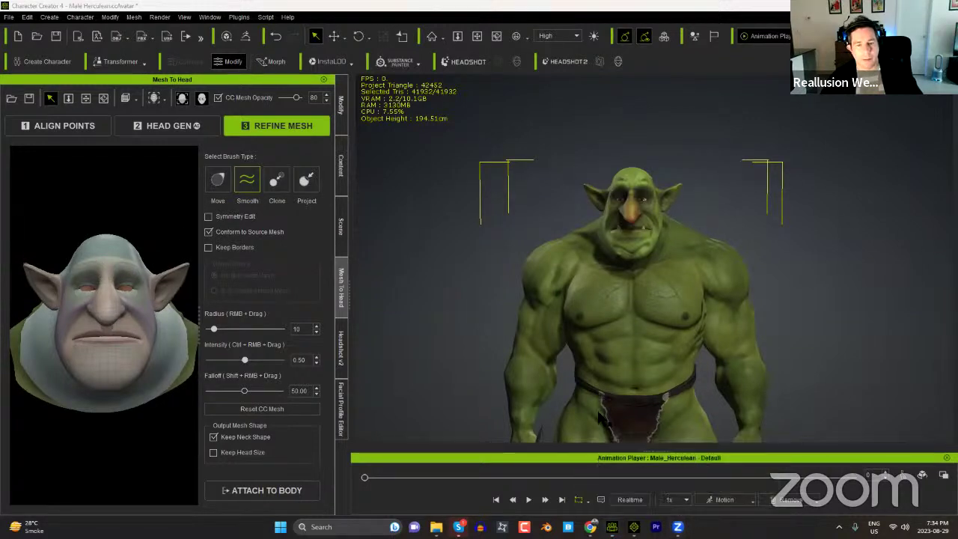
Step: Switch to Chrome and search Google for "3d head scan options" in a new tab
mouse_move(634, 527)
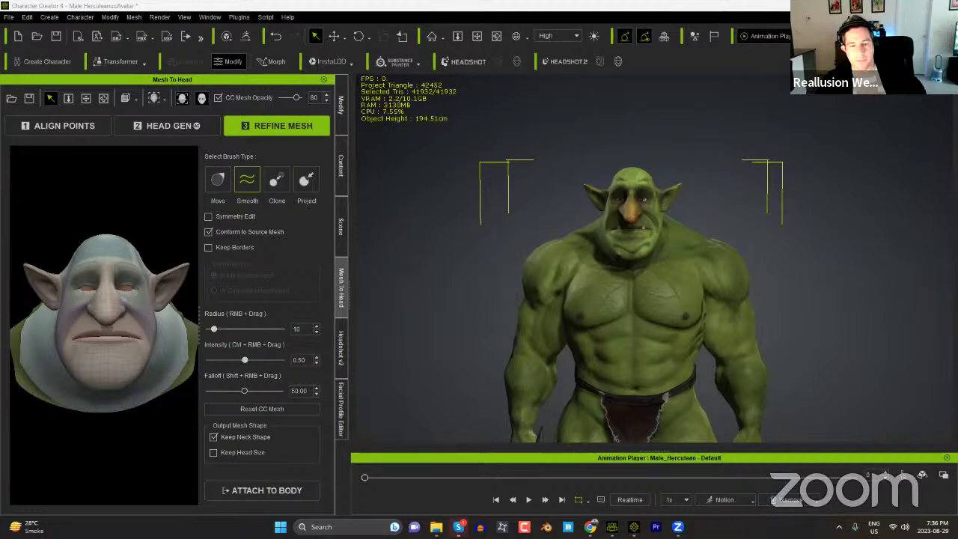
left_click(590, 526)
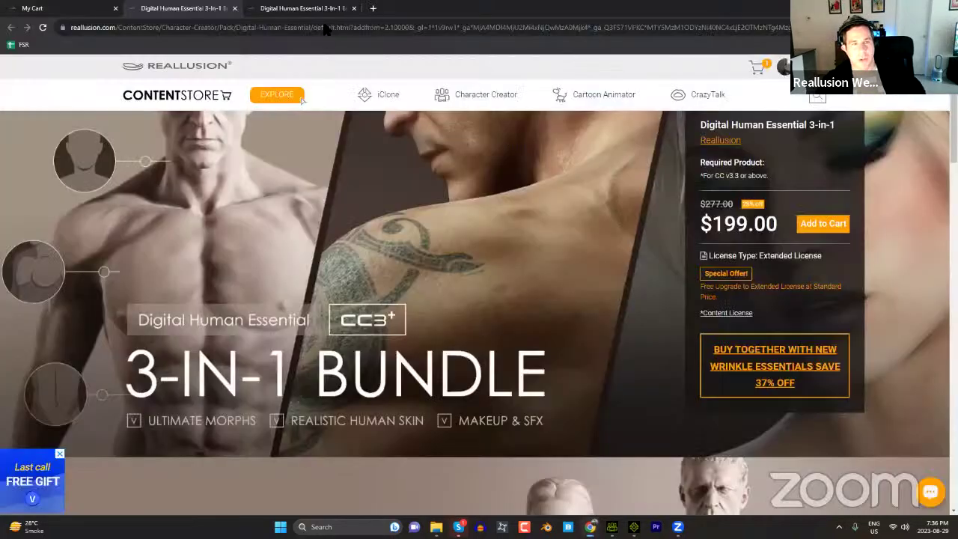
left_click(372, 9)
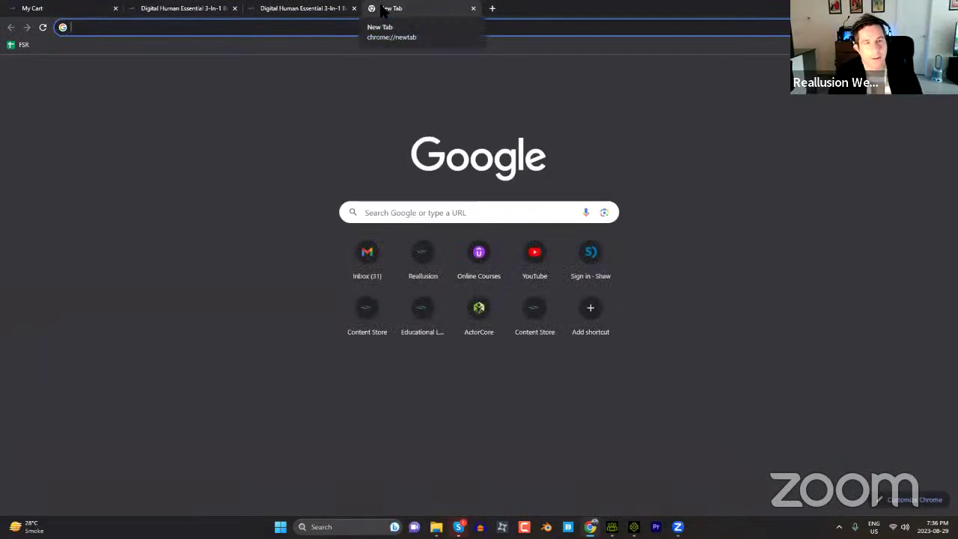
type("3d head sn")
key("BackSpace")
type("can options")
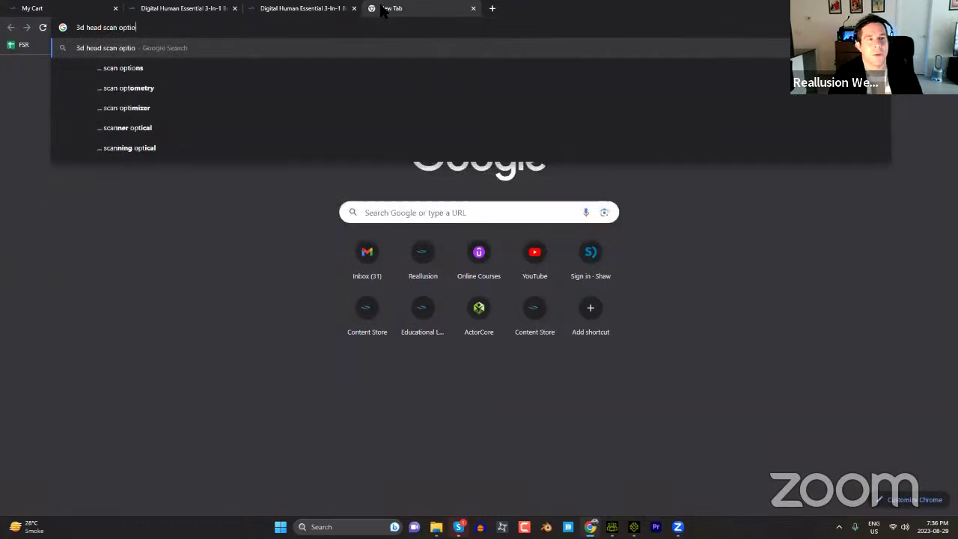
key("Return")
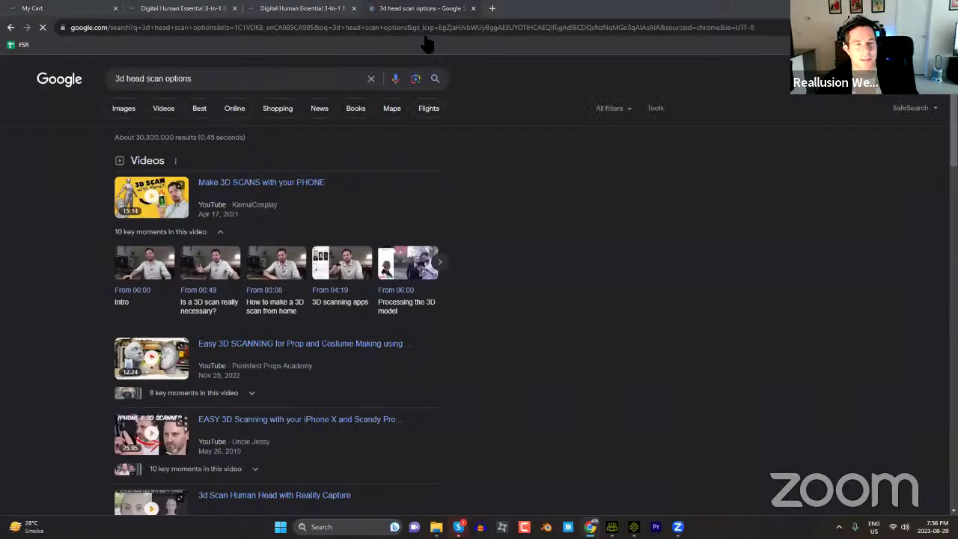
Step: Look through the search results for head scanning videos, guides, scan stores and scanner hardware
scroll(351, 314, "down", 2)
scroll(360, 318, "down", 2)
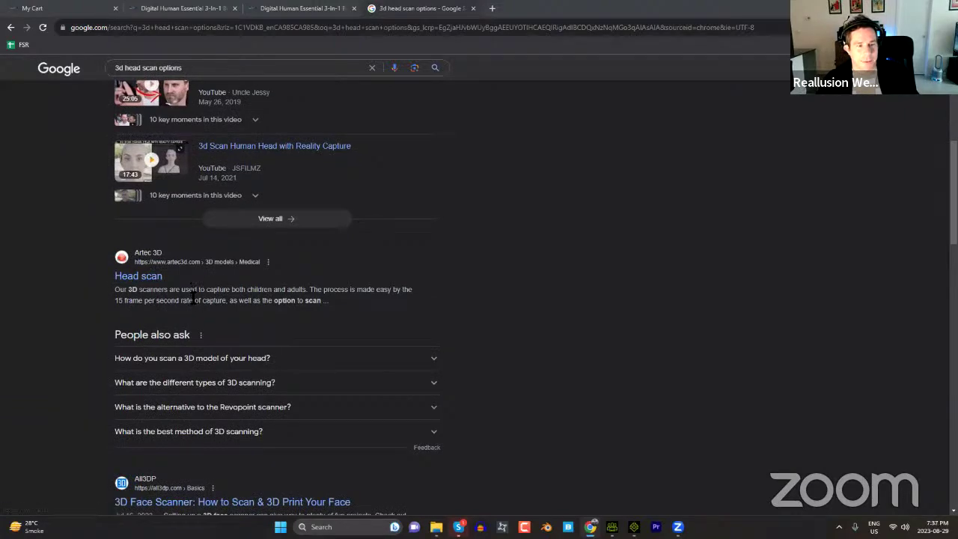
scroll(192, 299, "down", 4)
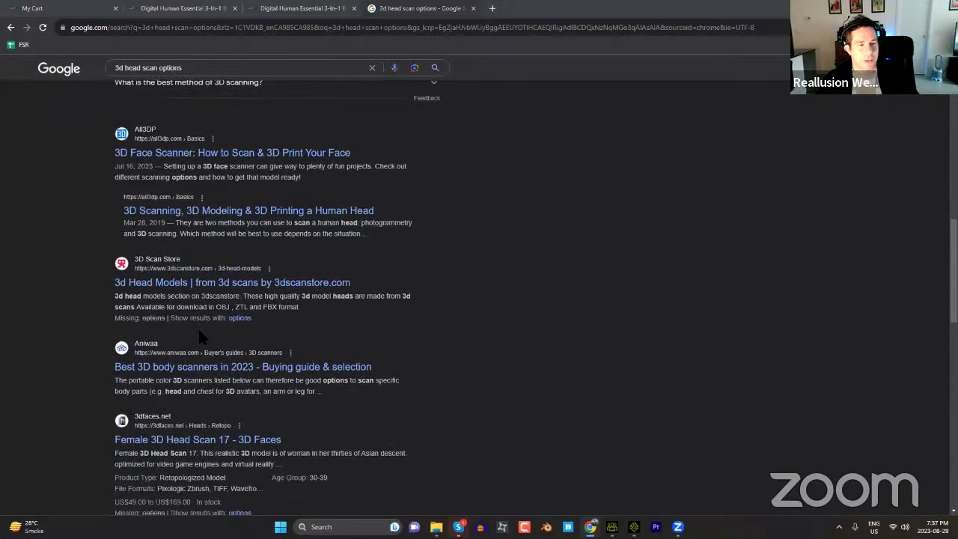
scroll(198, 331, "down", 3)
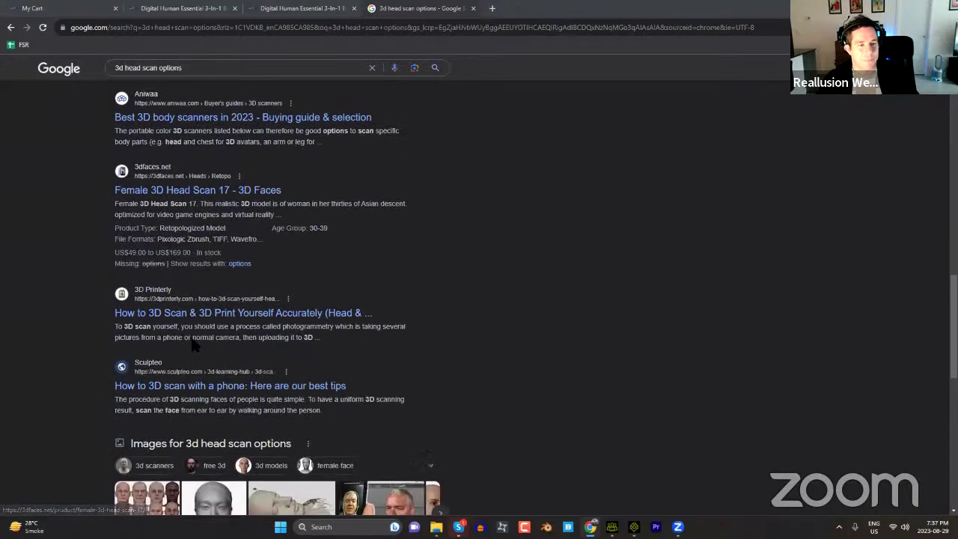
scroll(192, 344, "down", 6)
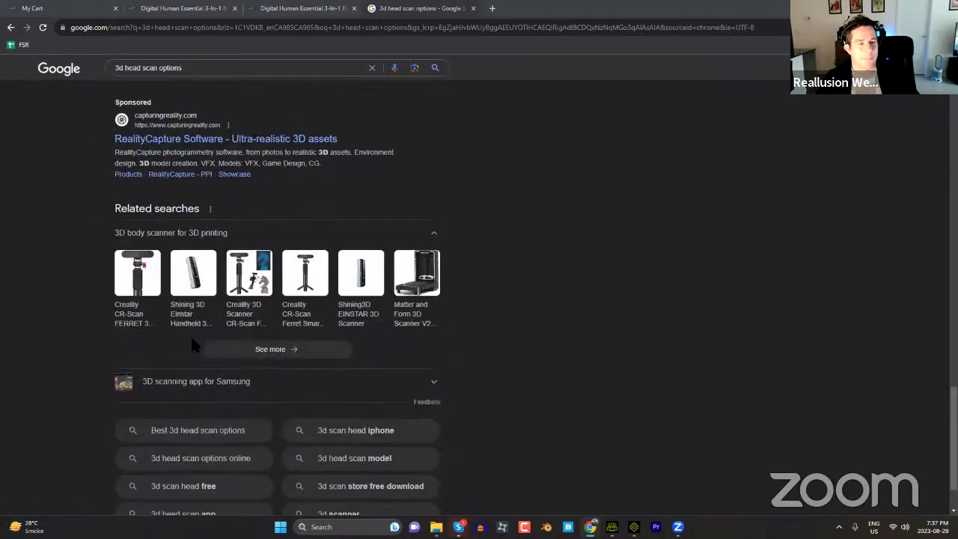
scroll(190, 334, "up", 8)
scroll(196, 348, "up", 5)
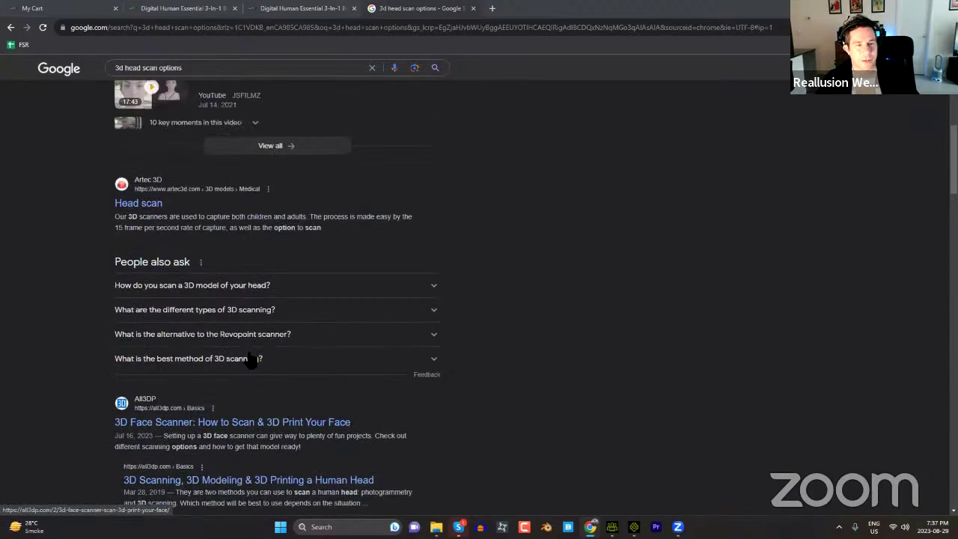
scroll(249, 358, "up", 2)
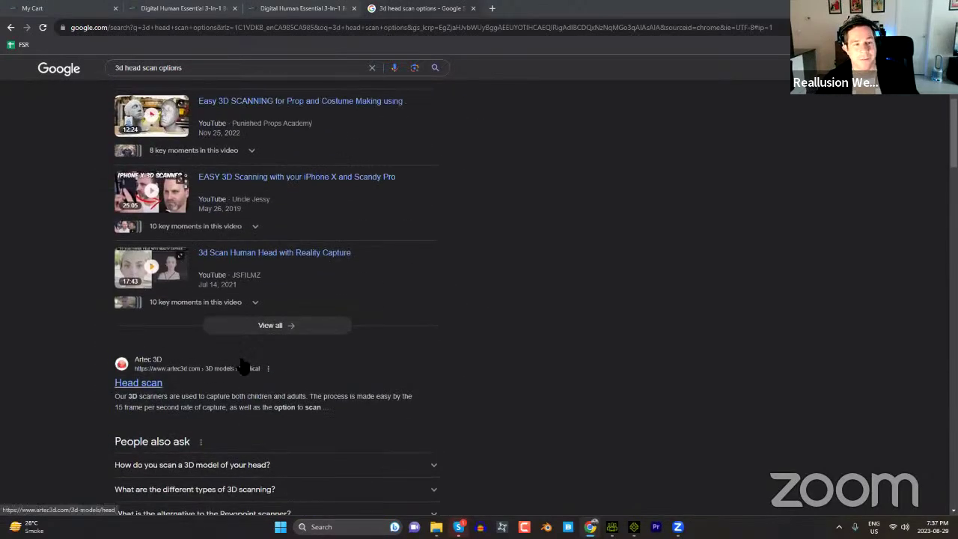
scroll(247, 374, "up", 1)
scroll(250, 385, "down", 3)
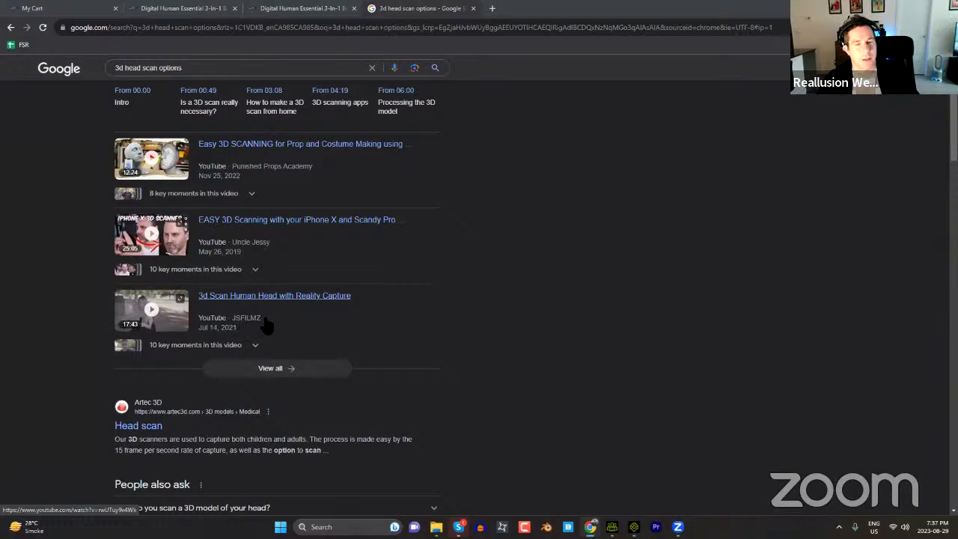
scroll(267, 324, "up", 1)
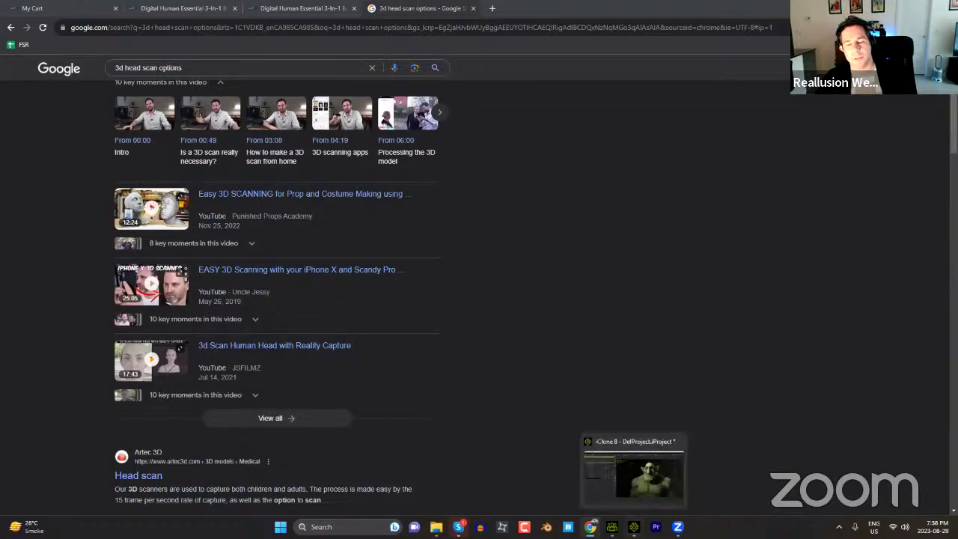
Step: Switch to Character Creator and open the Character folder of the Characters pack in the Actor content library
left_click(612, 527)
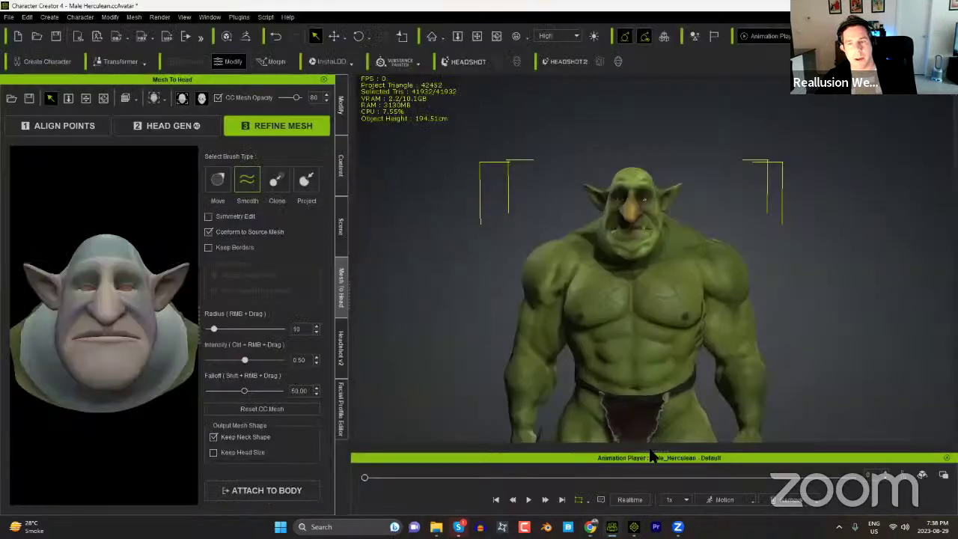
left_click(341, 165)
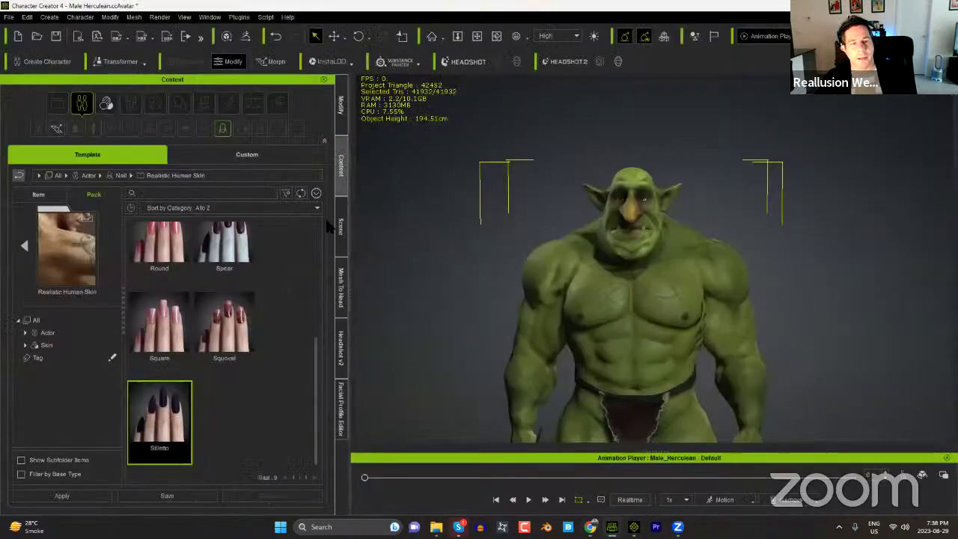
left_click(19, 177)
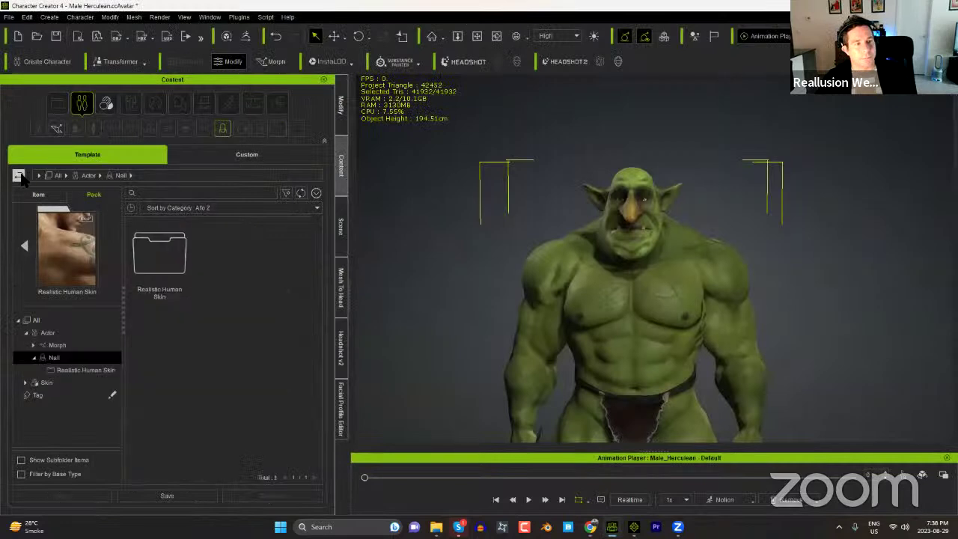
left_click(20, 177)
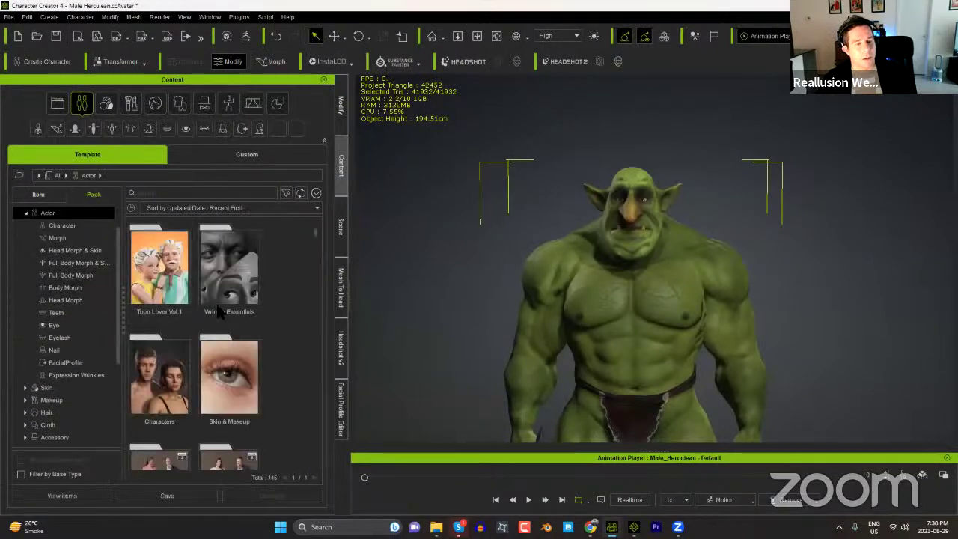
scroll(240, 329, "down", 1)
left_click(166, 345)
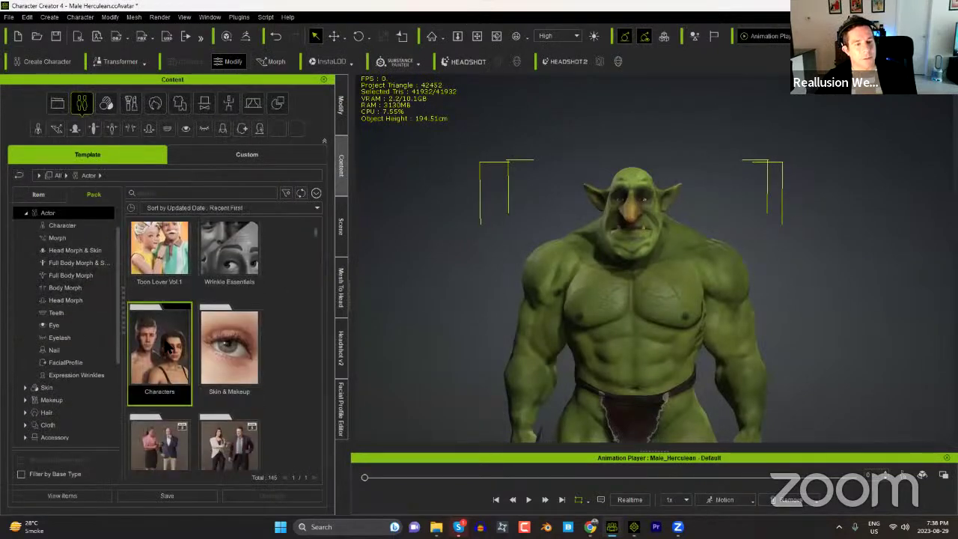
double_click(159, 345)
double_click(159, 253)
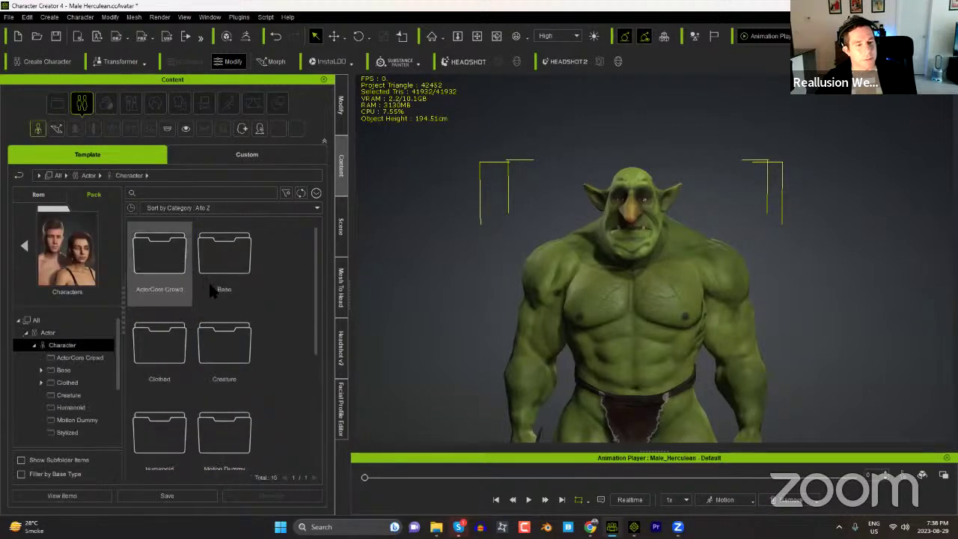
Step: Browse the character folders, check the Creature folder's contents, and return to the troll's Modify settings
scroll(299, 351, "down", 3)
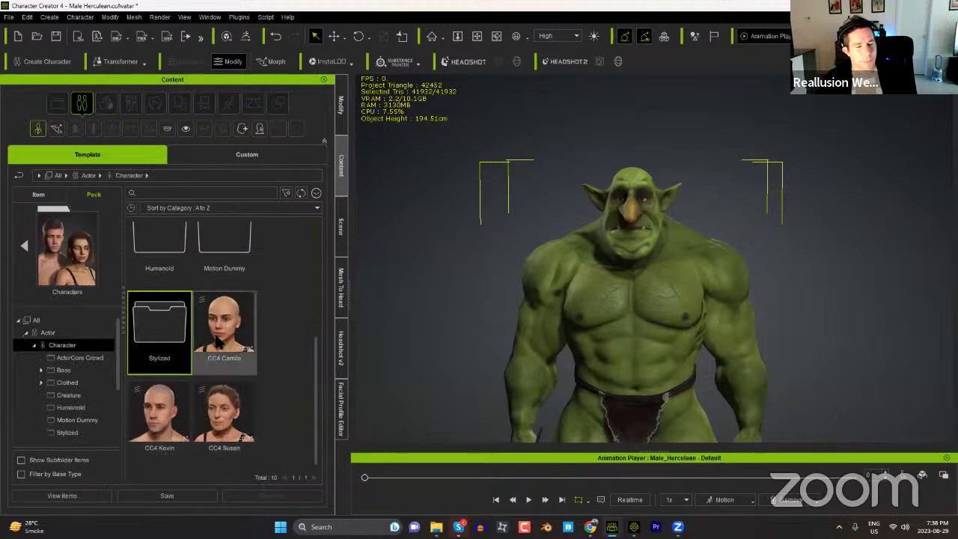
scroll(289, 340, "up", 3)
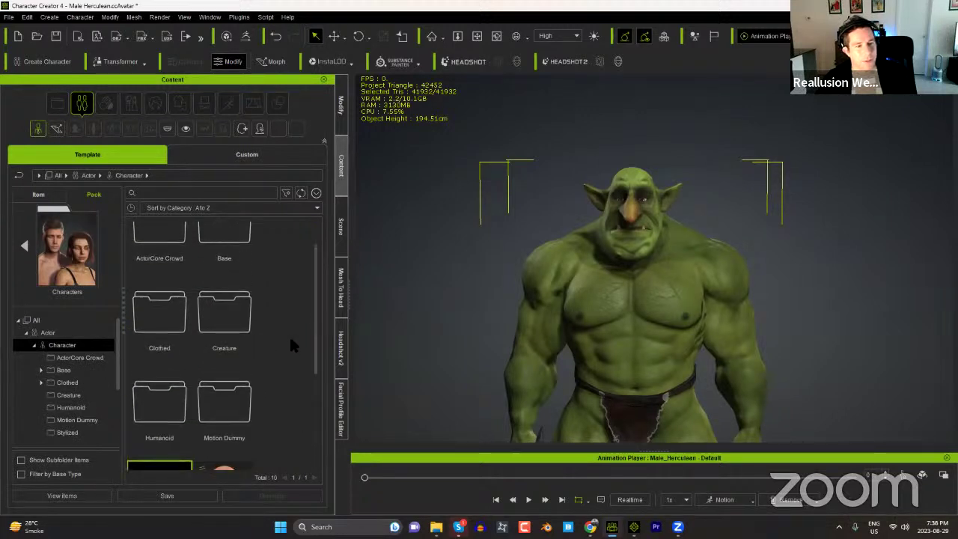
double_click(224, 348)
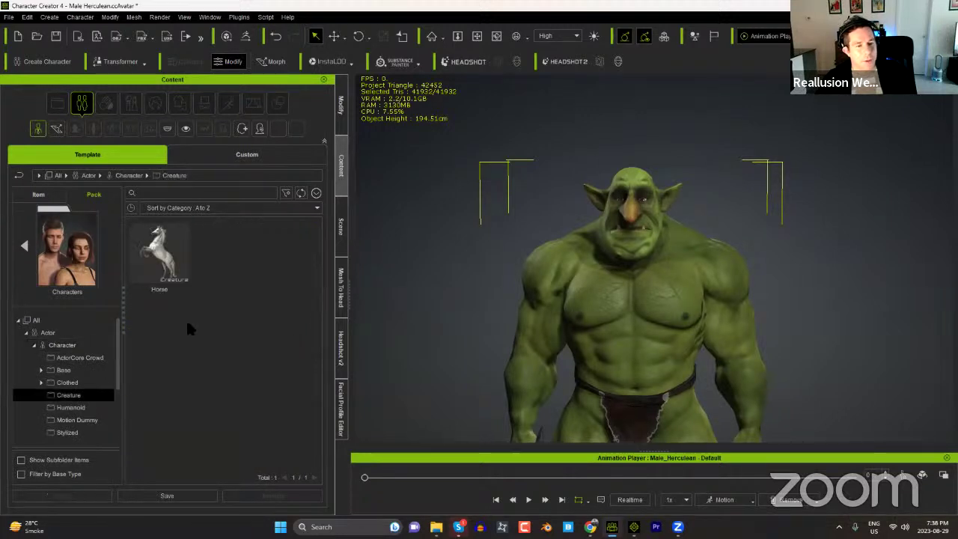
left_click(19, 176)
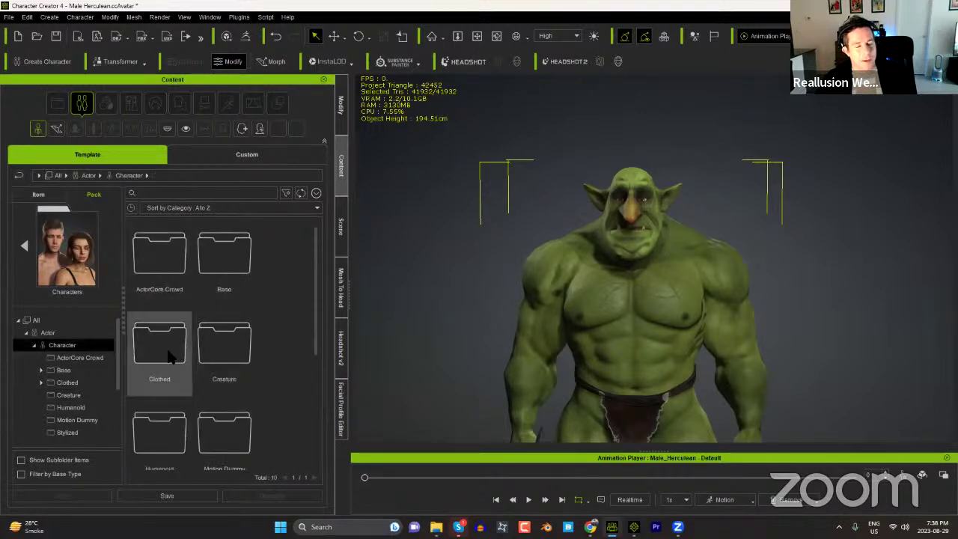
left_click(338, 124)
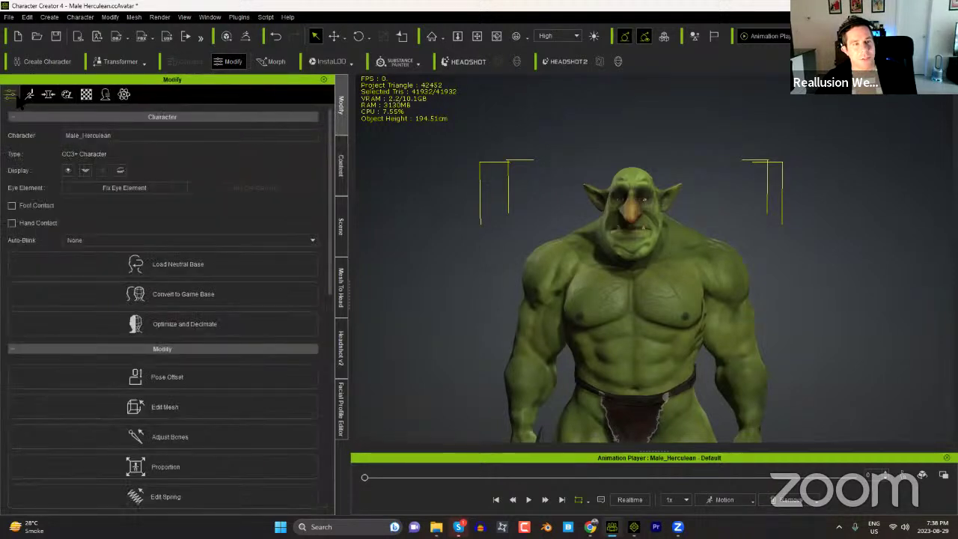
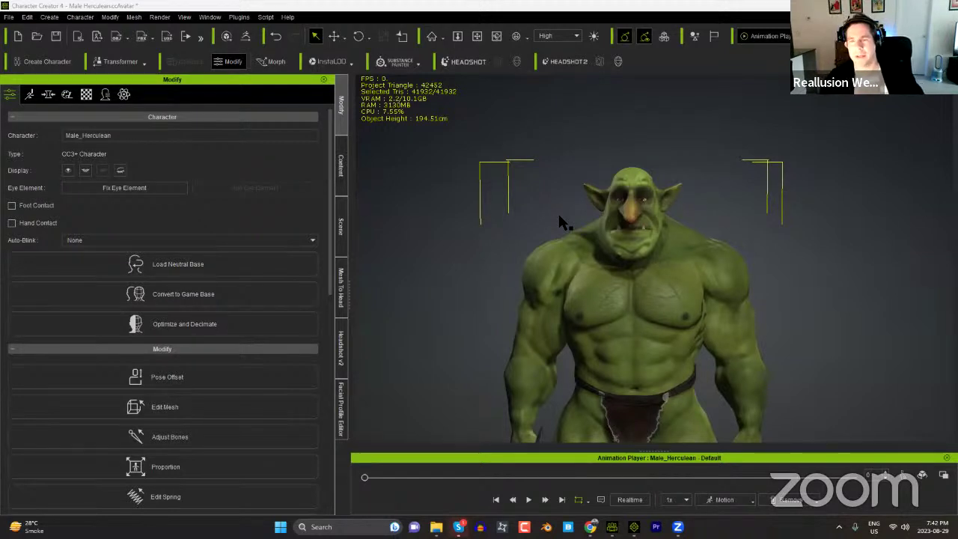
Step: Switch to iClone and inspect the lit troll both close up and from farther away
left_click(633, 526)
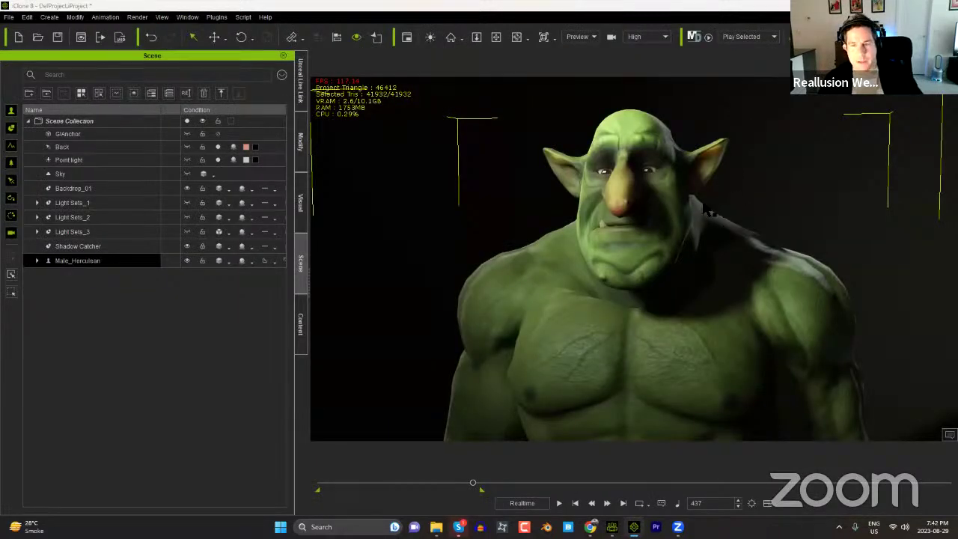
scroll(703, 251, "down", 5)
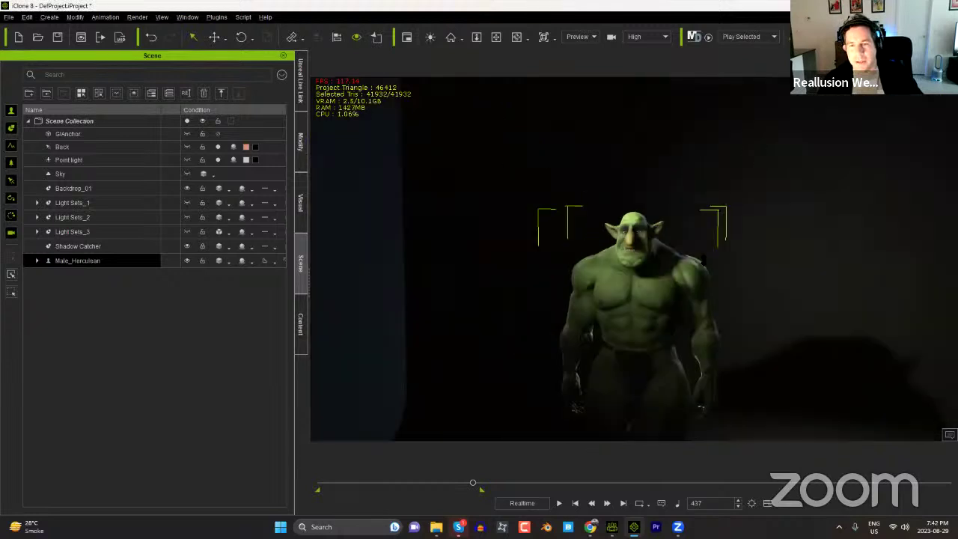
scroll(704, 258, "up", 5)
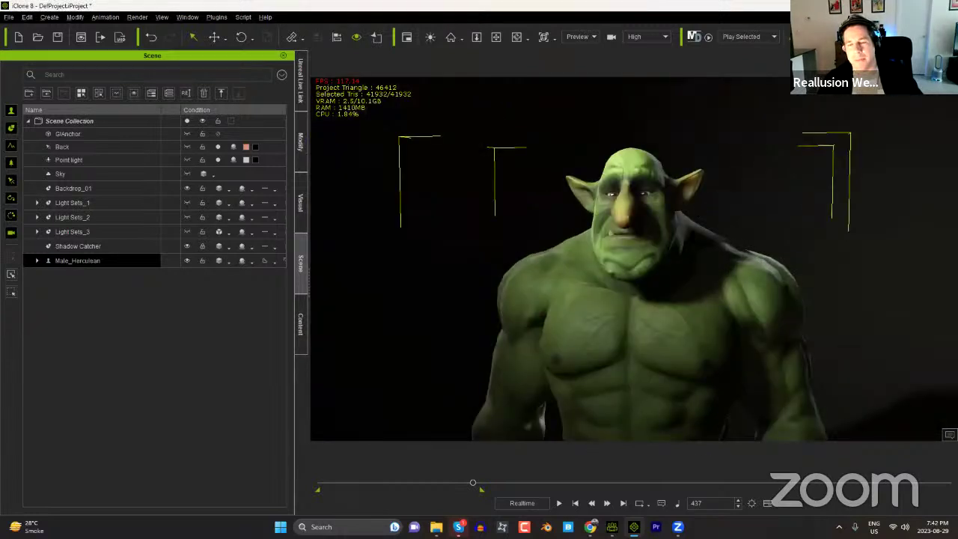
scroll(649, 159, "down", 5)
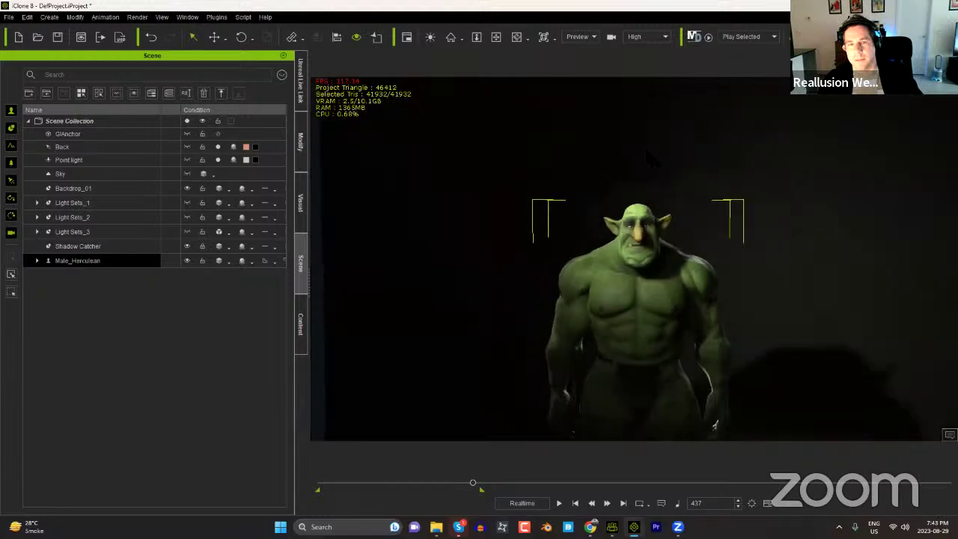
Step: Select the Backdrop_01 object and switch to File Explorer to open the Saved Pictures folder
left_click(73, 188)
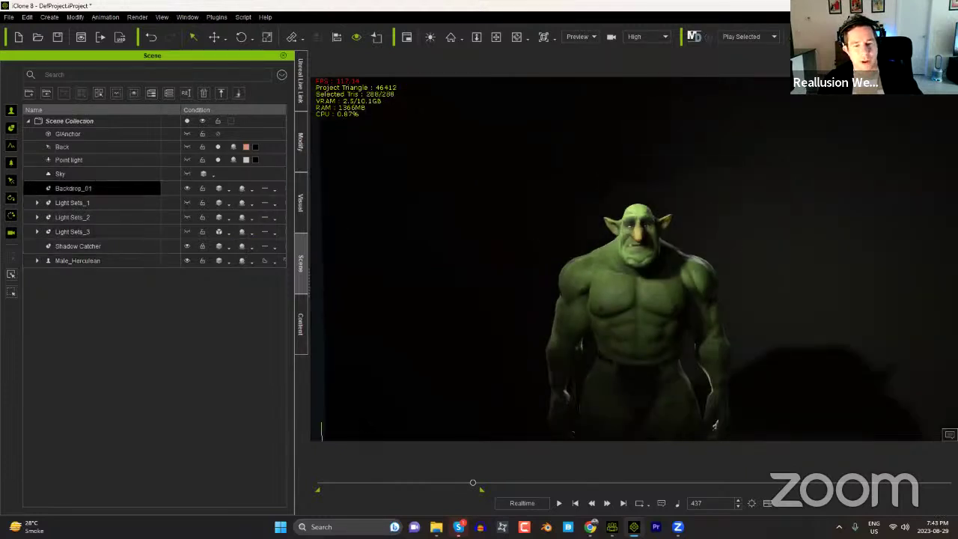
left_click(435, 527)
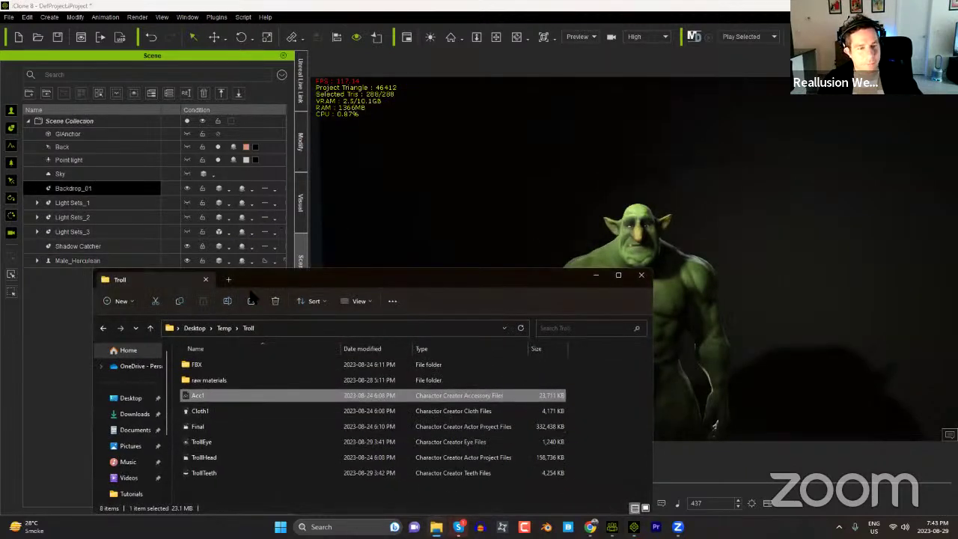
left_click_drag(295, 281, 386, 161)
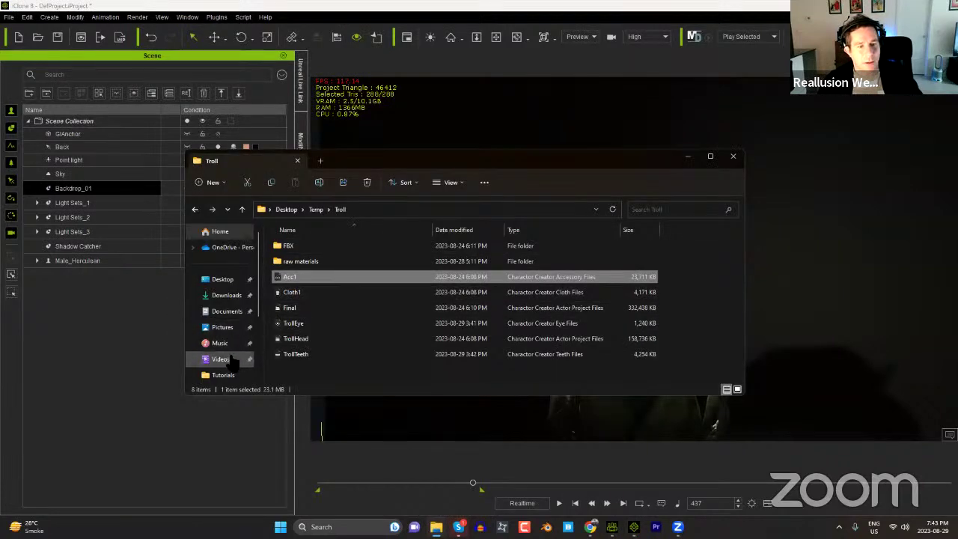
left_click(232, 332)
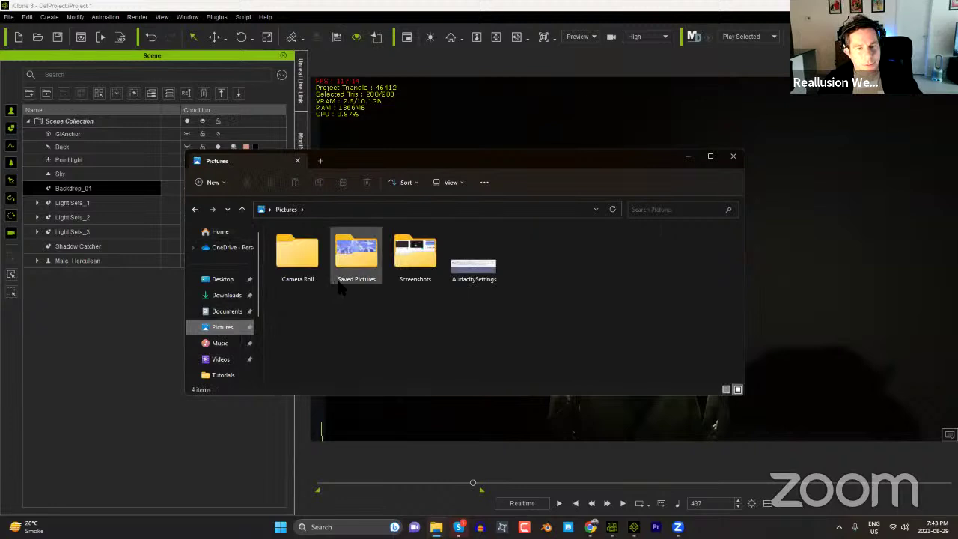
double_click(365, 257)
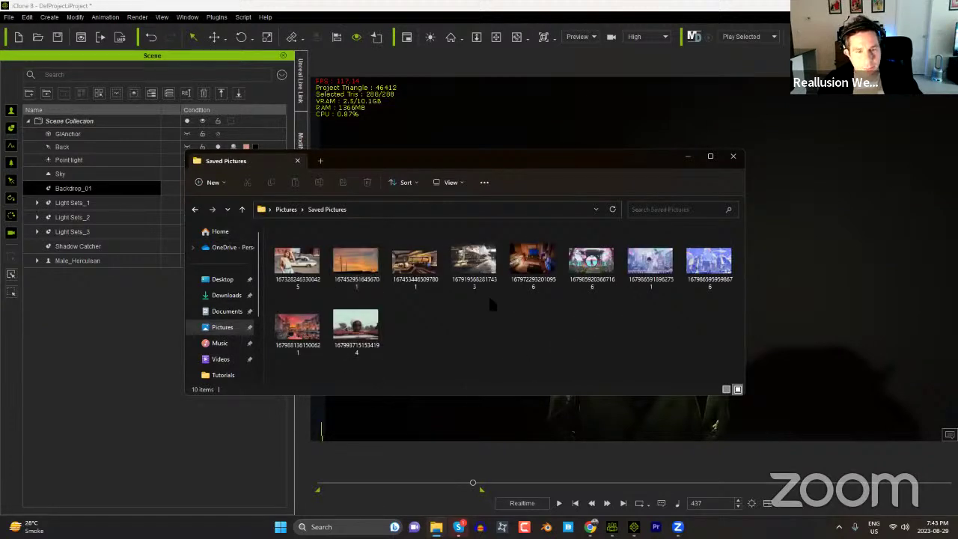
Step: Apply the orange sunset picture to the backdrop and inspect the troll in front of it
left_click_drag(487, 160, 637, 294)
left_click_drag(509, 393, 524, 227)
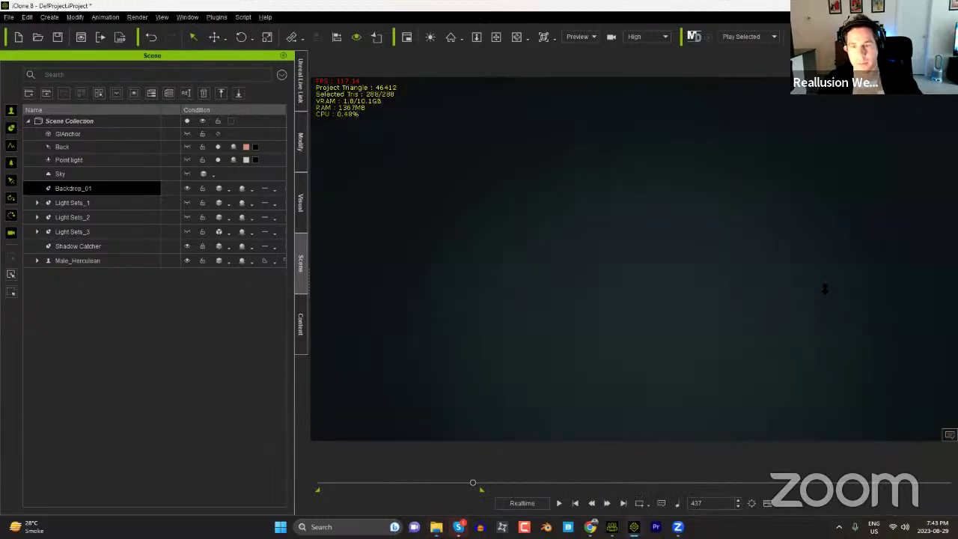
left_click(80, 264)
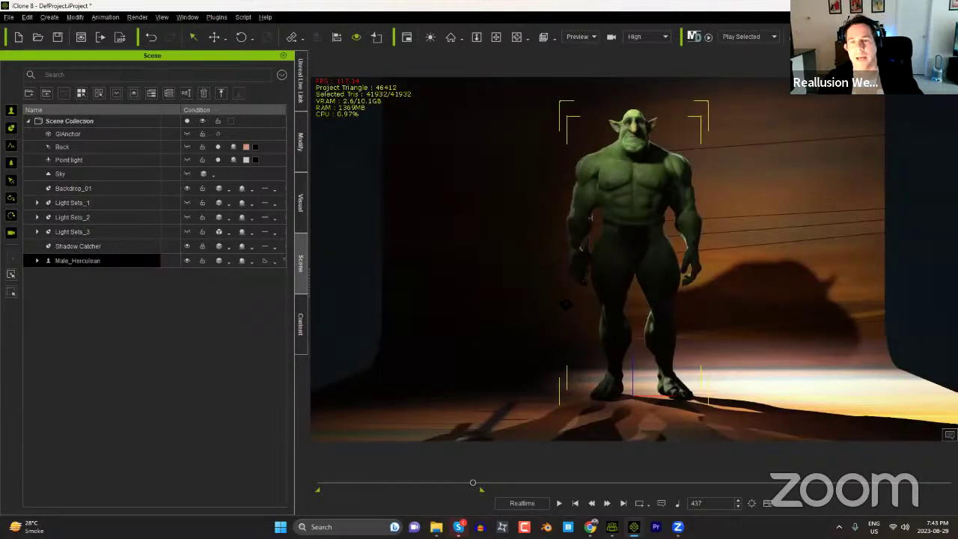
scroll(566, 304, "down", 2)
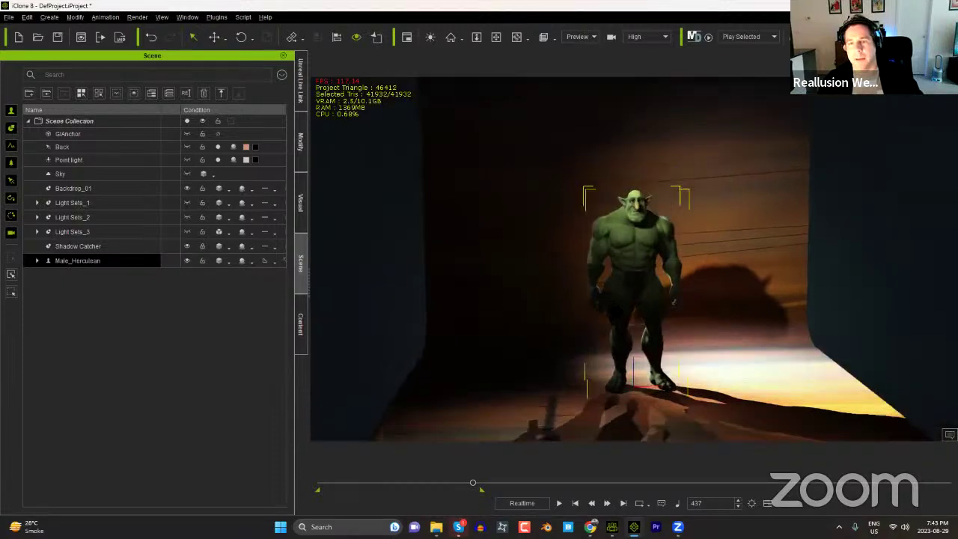
scroll(634, 258, "up", 5)
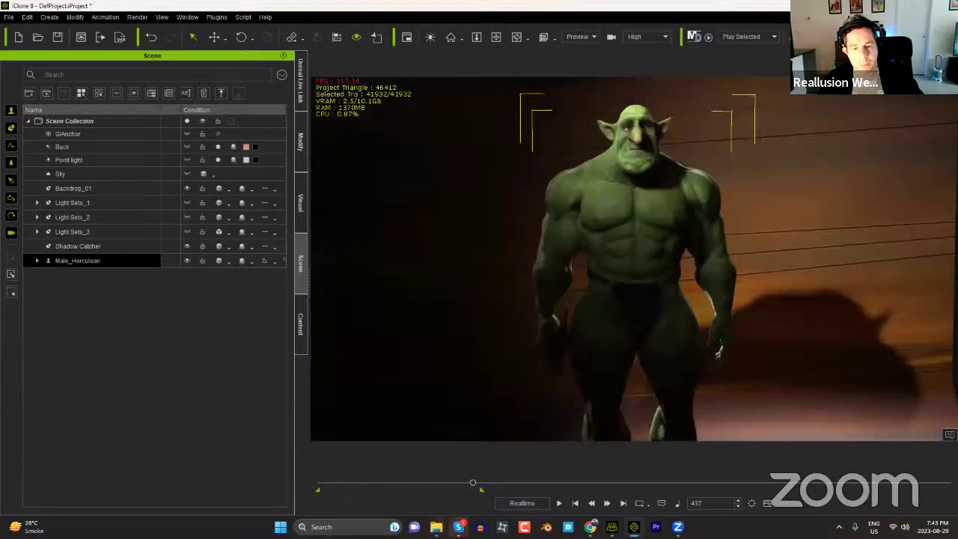
Step: Replace the backdrop's image with the blue cartoon city picture from the Saved Pictures folder
left_click(436, 526)
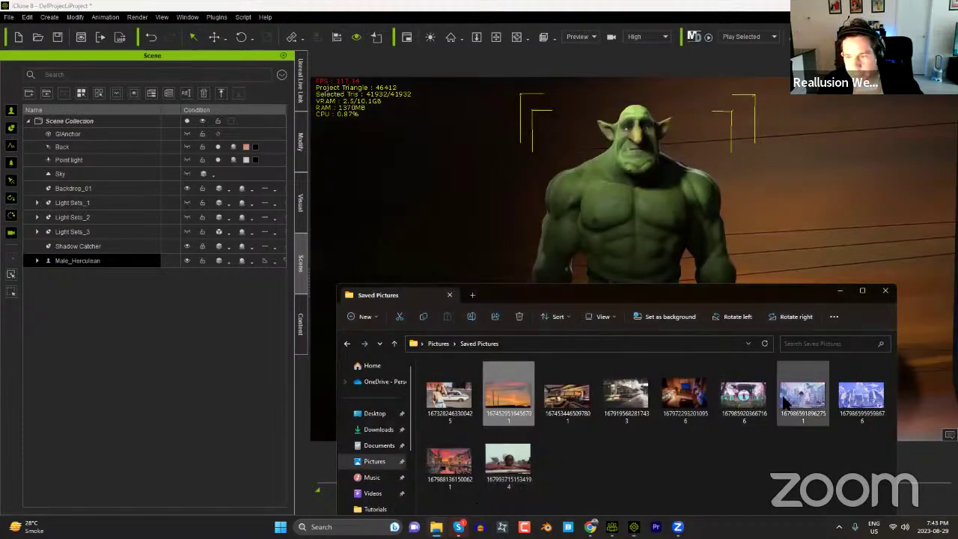
left_click(860, 396)
left_click_drag(795, 233, 797, 230)
middle_click_drag(791, 279, 754, 308)
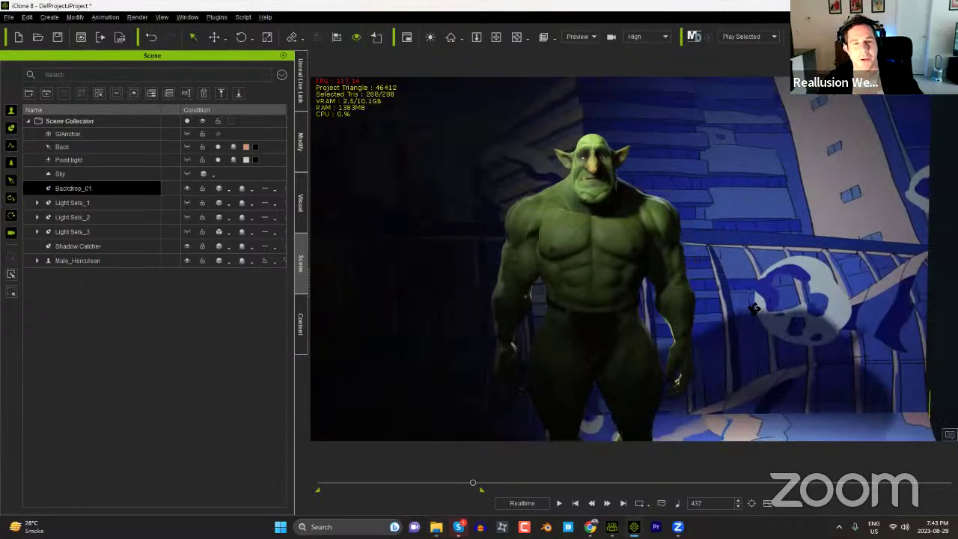
Step: Add a new linear camera to the scene from the present view
left_click(665, 37)
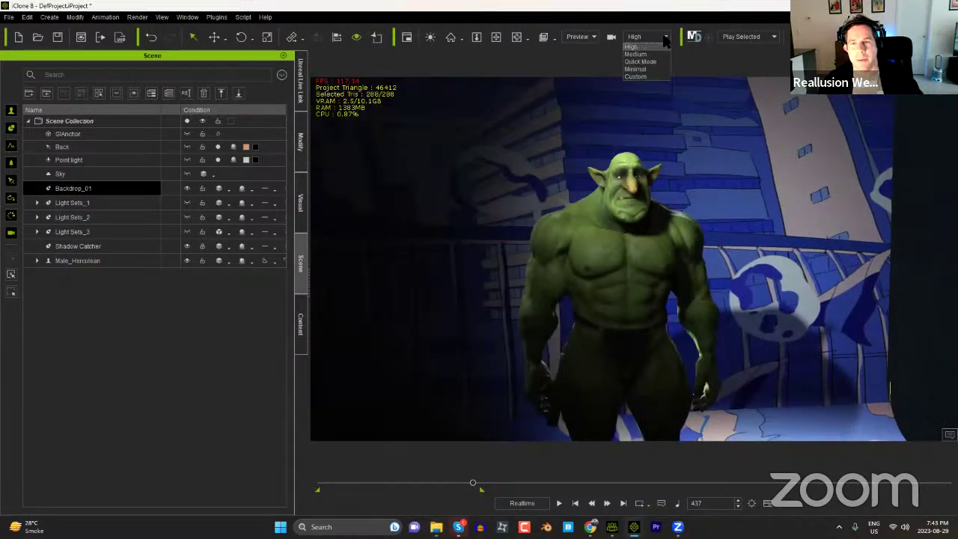
left_click(664, 33)
left_click(593, 37)
left_click(539, 58)
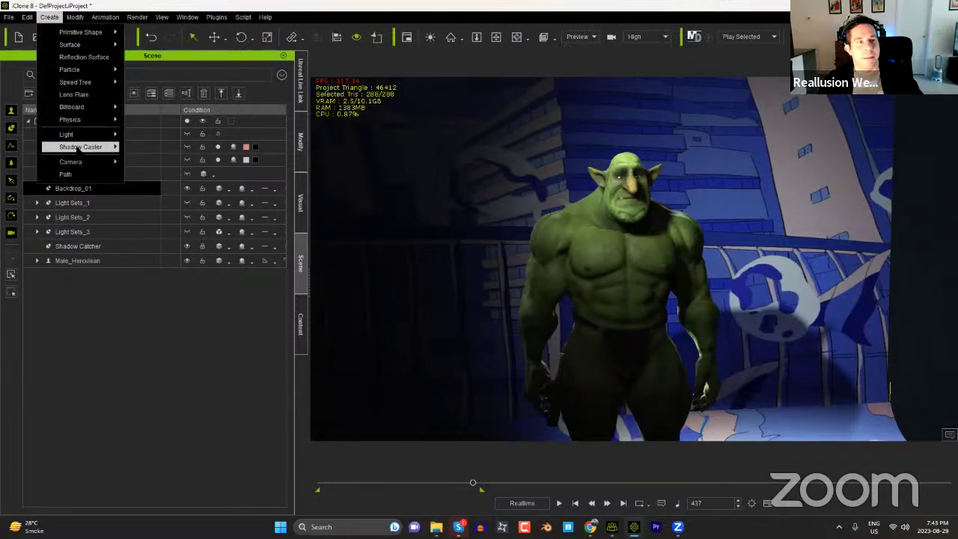
mouse_move(70, 161)
left_click(149, 171)
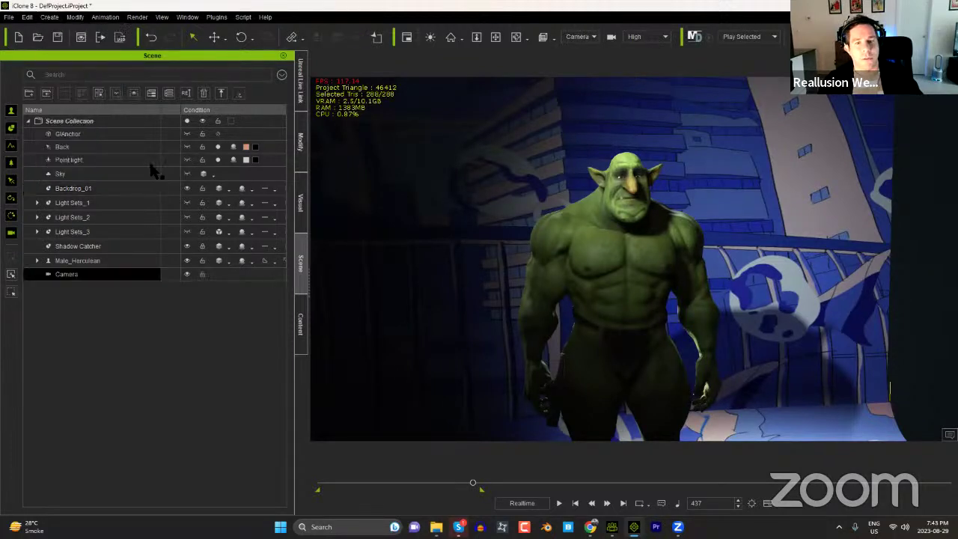
Step: Activate depth of field on the new camera and pick the troll as its focus target
left_click(302, 150)
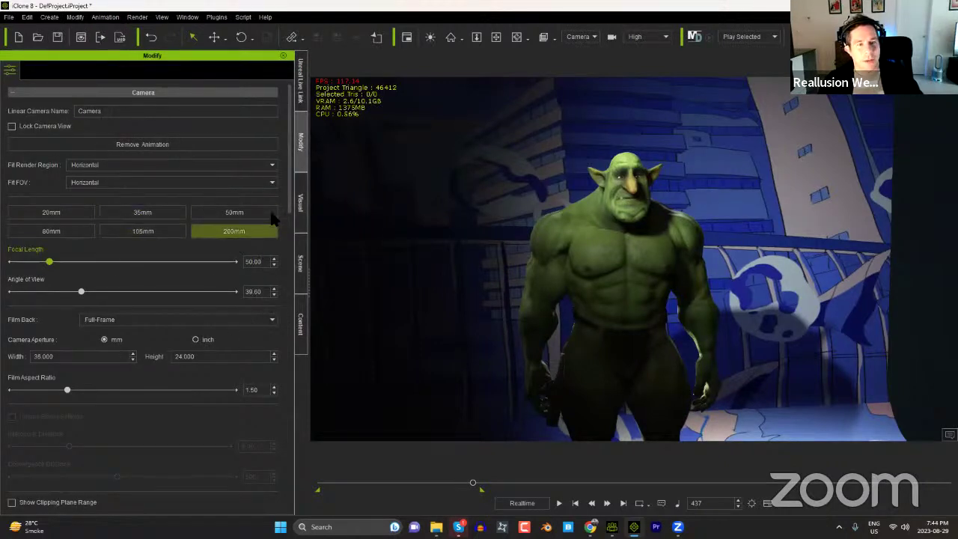
left_click_drag(289, 202, 286, 292)
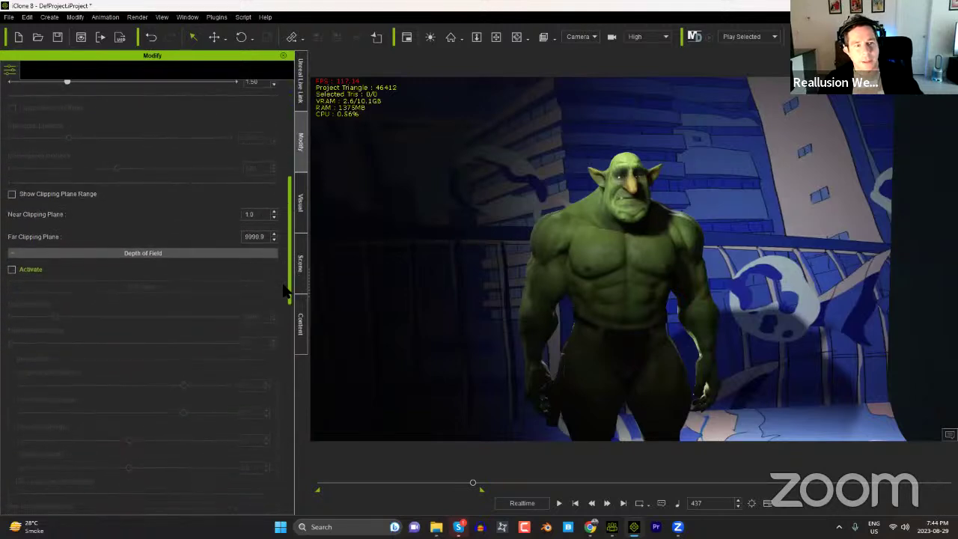
left_click(12, 268)
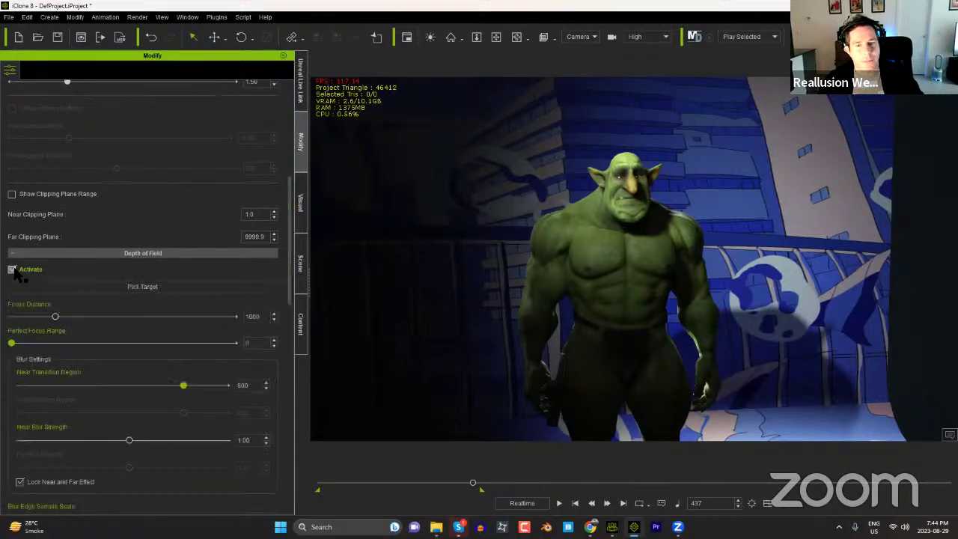
left_click(120, 291)
left_click(615, 201)
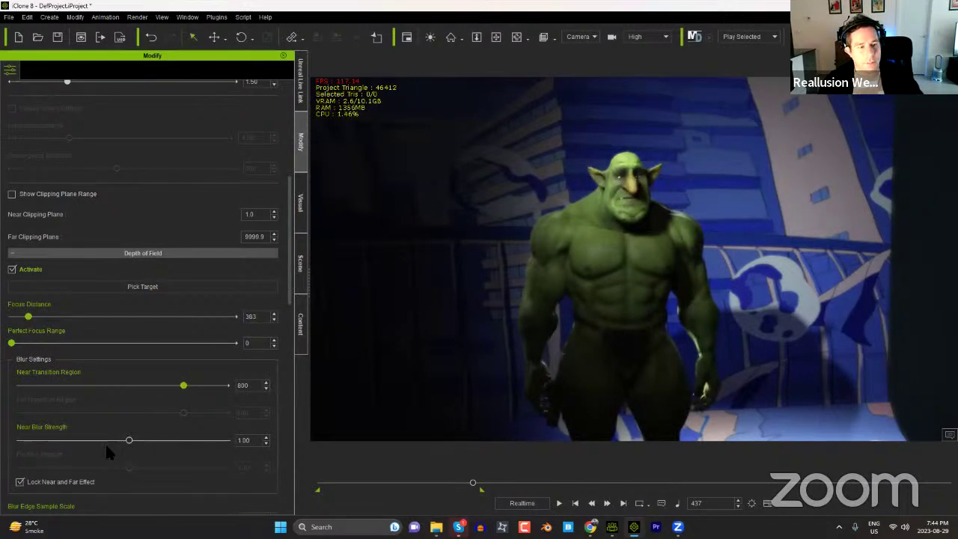
Step: Set the camera's near blur strength to 1.64 and near transition region to 247, and refocus on the troll
left_click_drag(129, 440, 202, 443)
left_click_drag(183, 384, 67, 386)
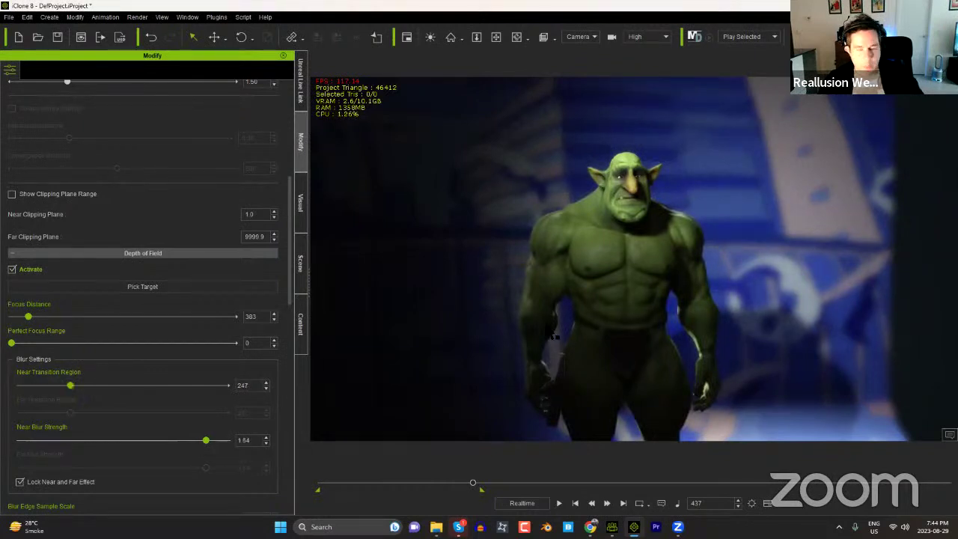
right_click_drag(504, 318, 542, 300)
scroll(542, 299, "up", 3)
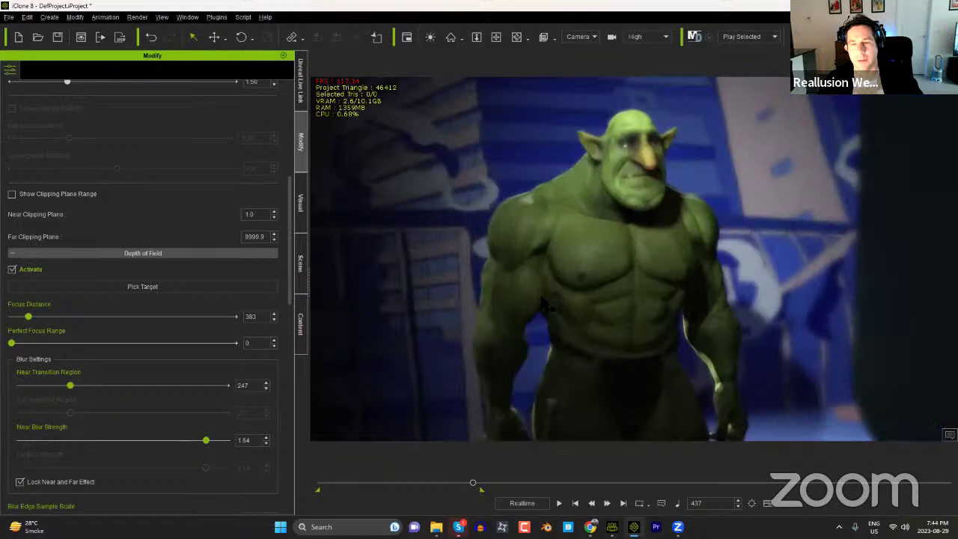
left_click(142, 285)
left_click(649, 239)
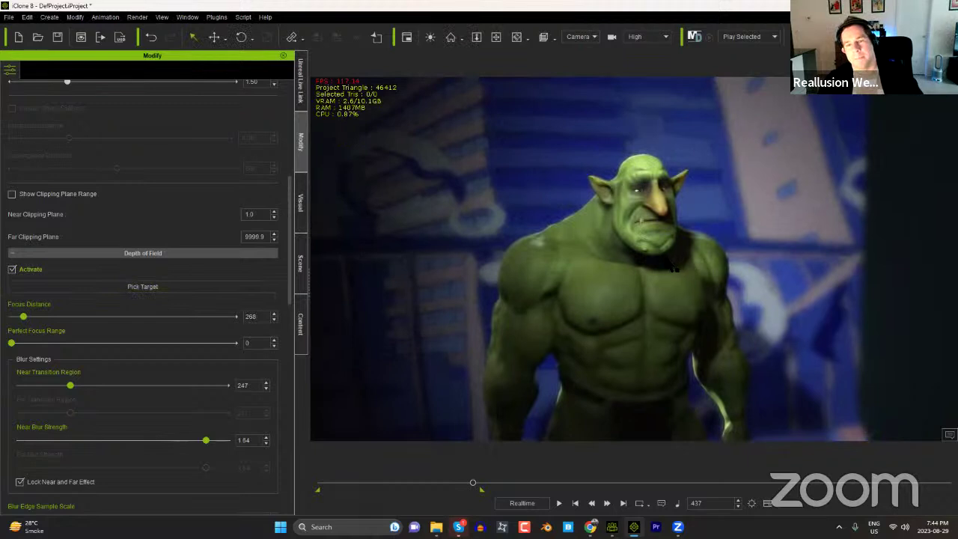
mouse_move(677, 526)
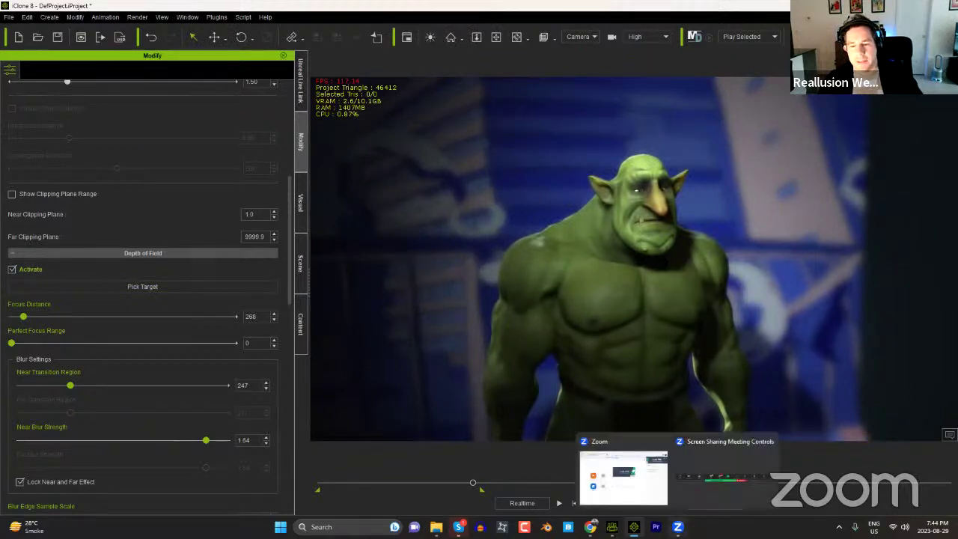
left_click(707, 479)
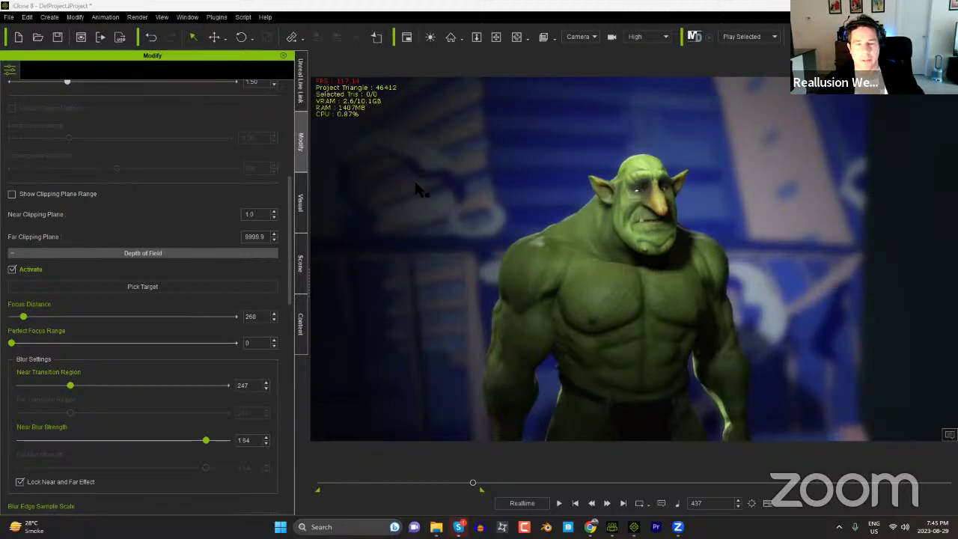
Step: Select the troll and move the timeline to frame 304
left_click(608, 283)
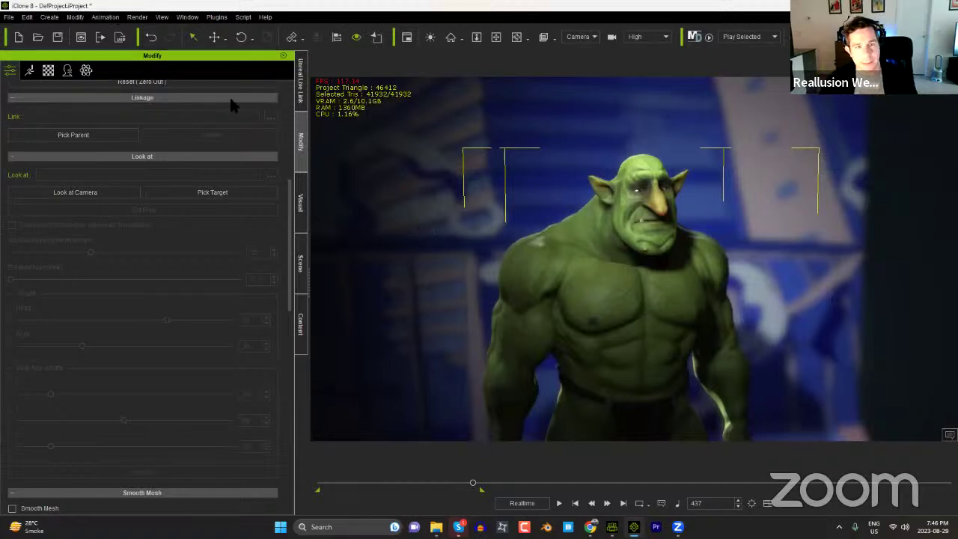
left_click_drag(473, 483, 429, 487)
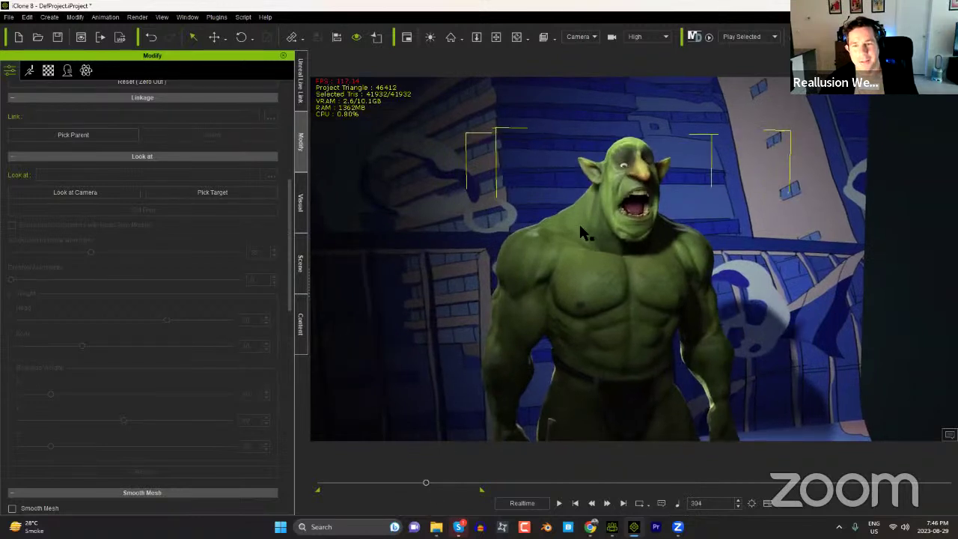
Step: Go through the troll's FBX export settings with the Unity 3D preset, compare the current-frame and range options, and cancel the export
left_click(8, 16)
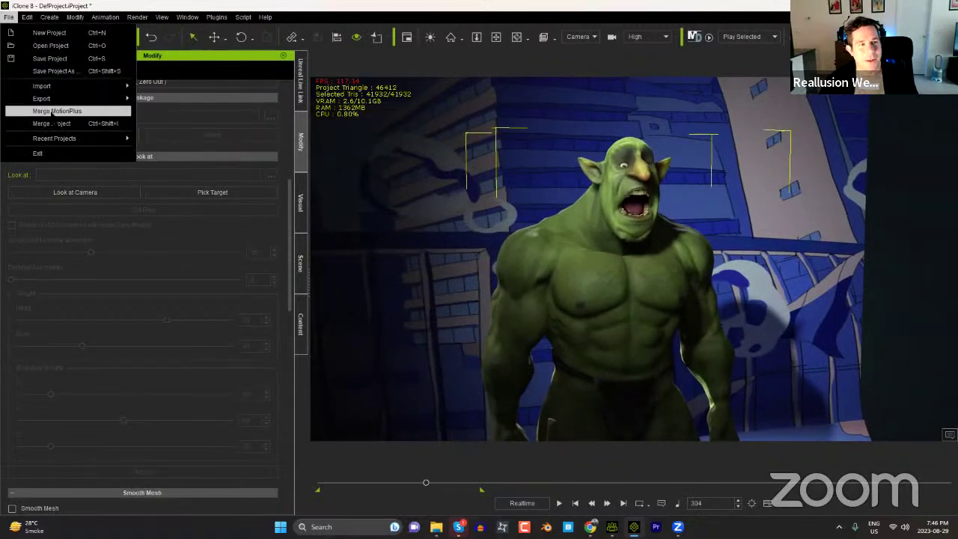
left_click(75, 17)
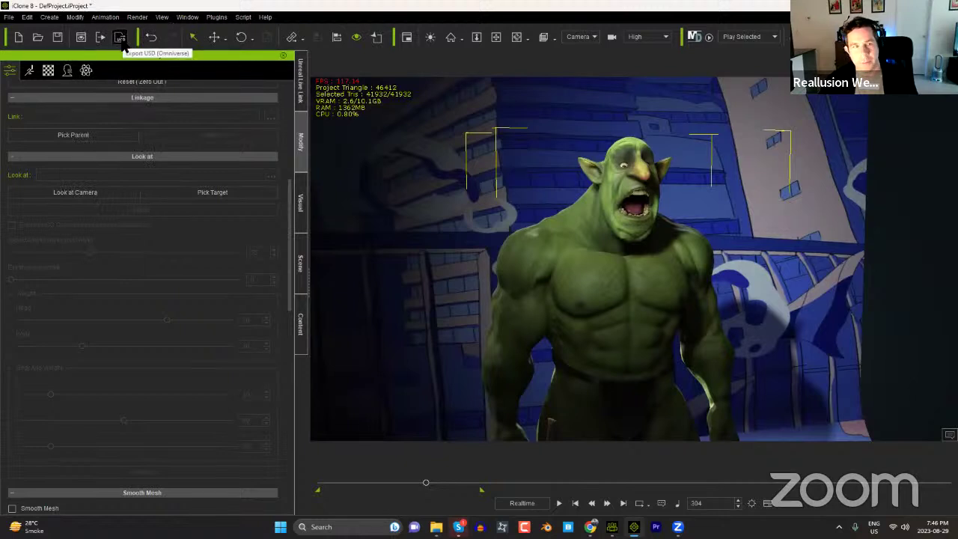
left_click(9, 16)
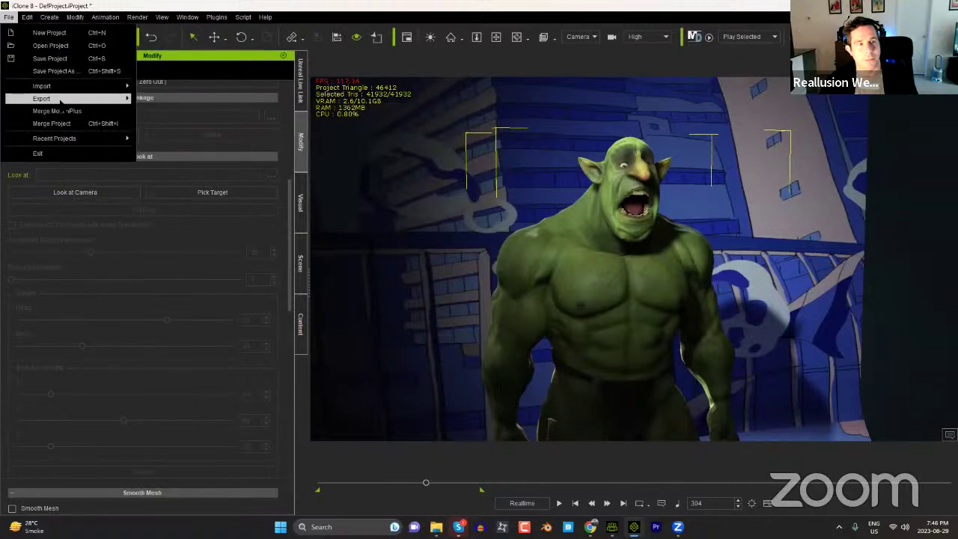
mouse_move(60, 101)
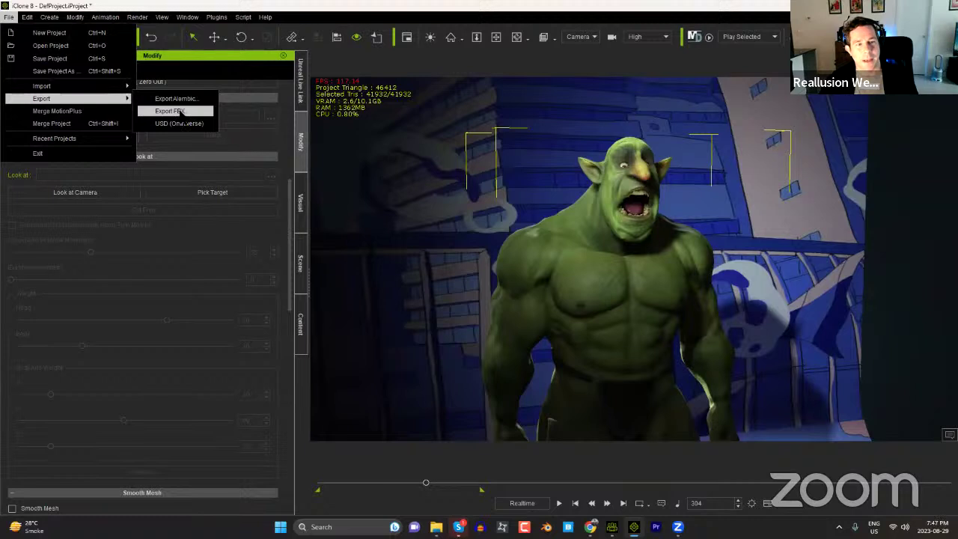
left_click(180, 111)
left_click(187, 114)
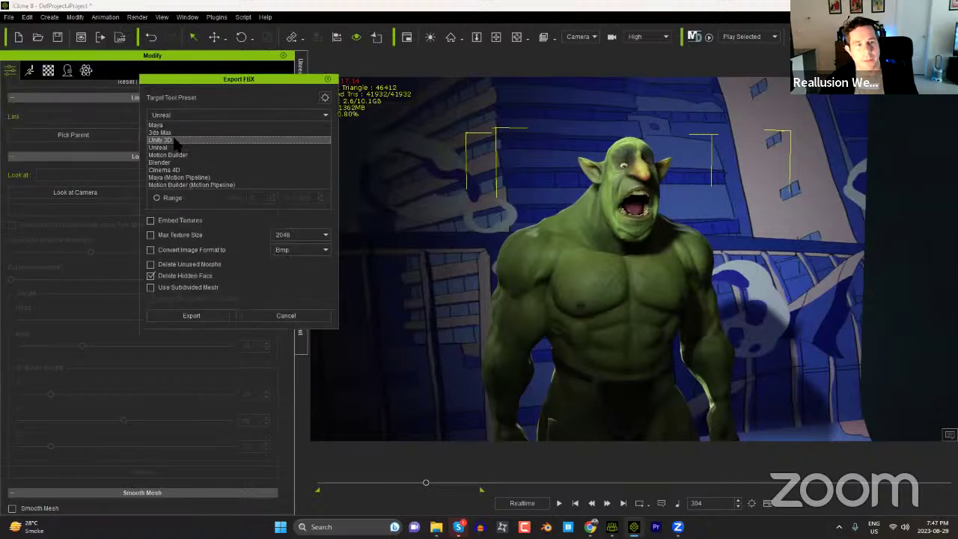
left_click(175, 140)
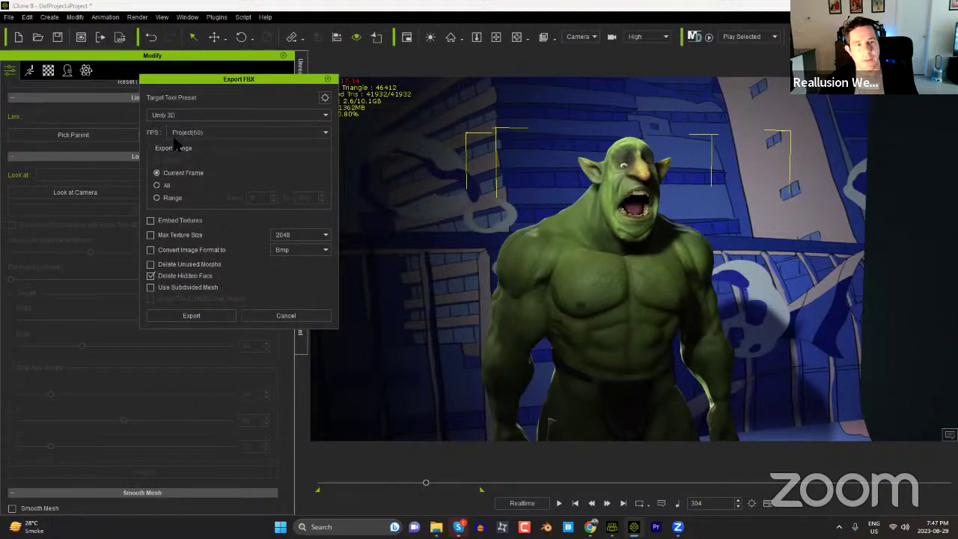
left_click(171, 198)
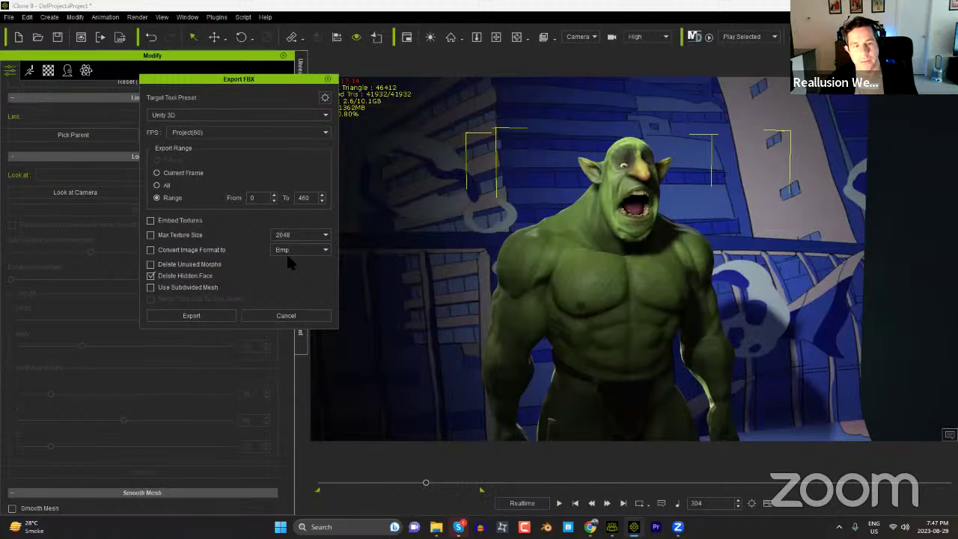
left_click(171, 174)
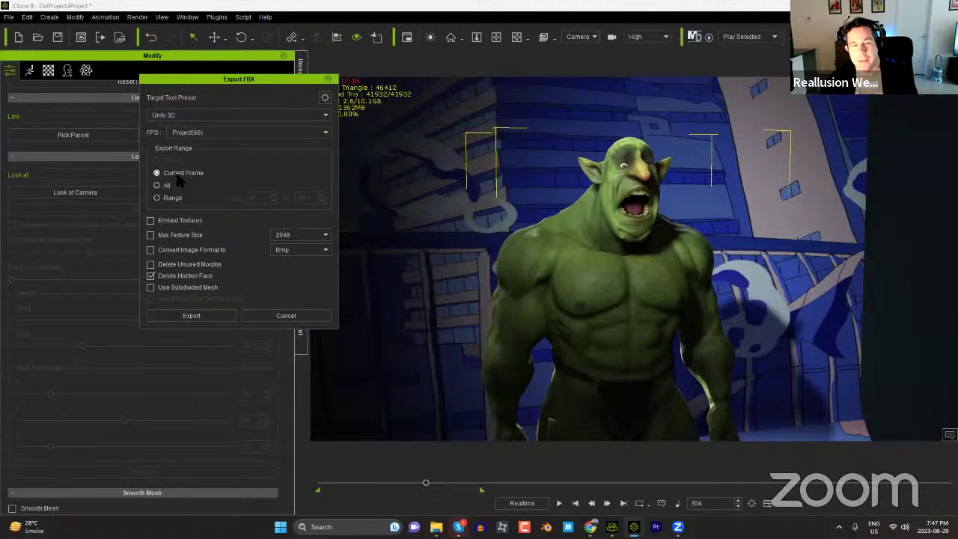
left_click(167, 198)
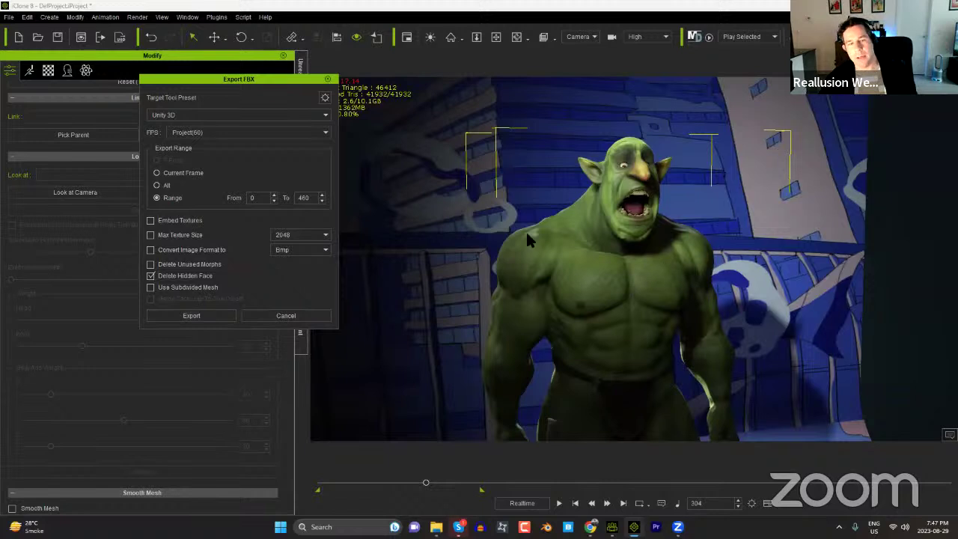
left_click(285, 315)
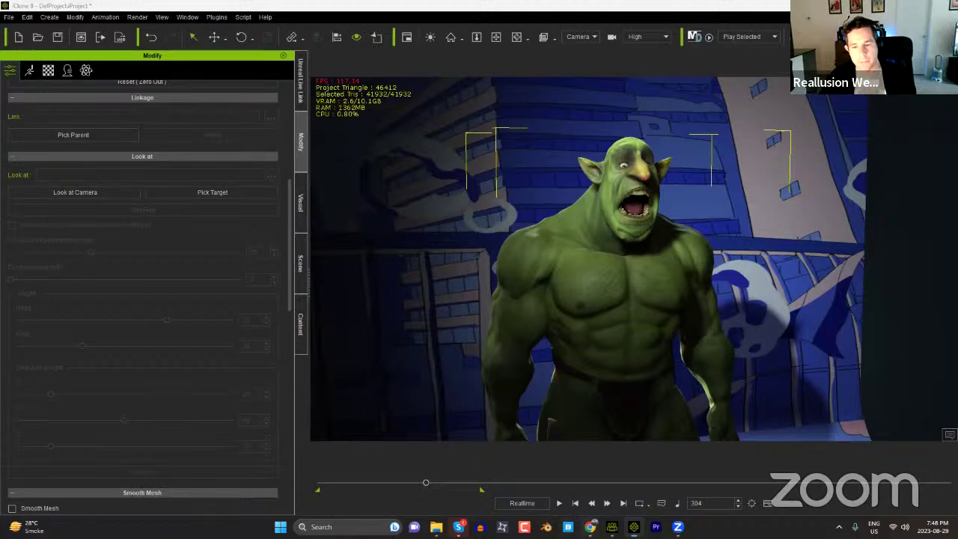
Step: Switch to Chrome and open the Reallusion Courses website by searching for "reallusion courses"
key("alt+Tab")
left_click(208, 29)
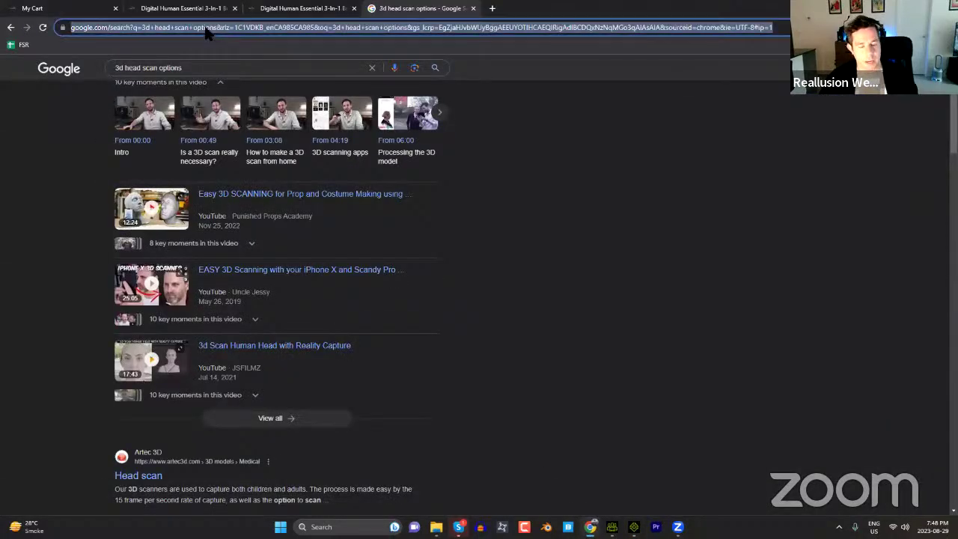
type("reallusion")
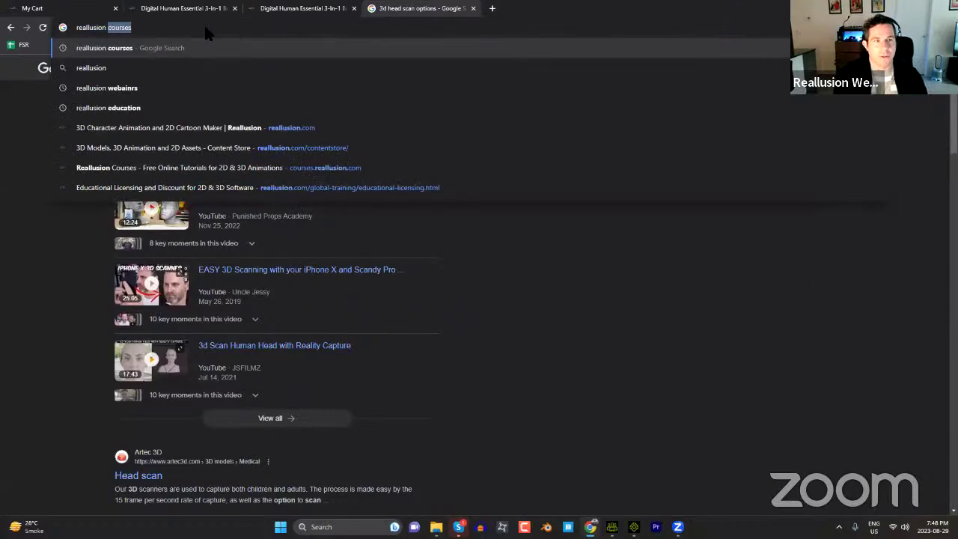
key("Return")
left_click(153, 410)
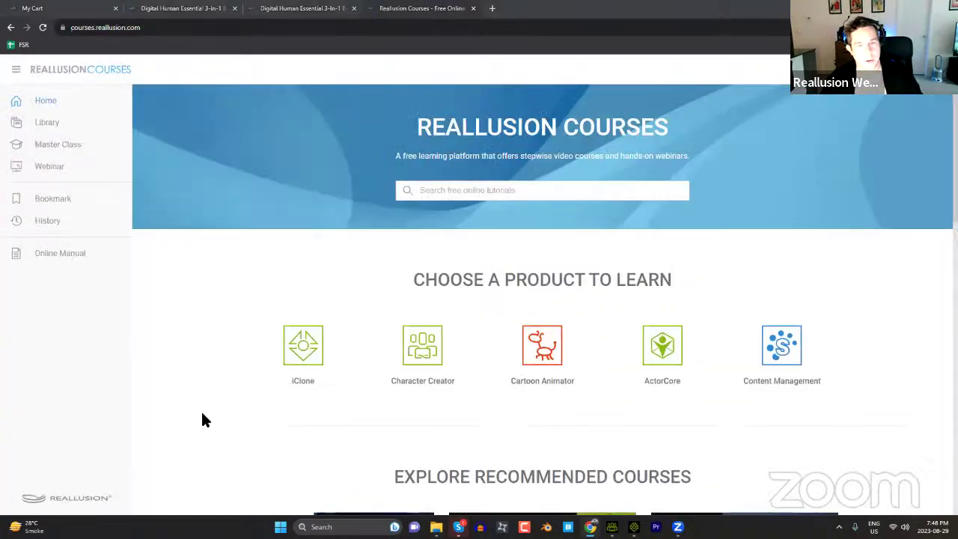
Step: Open the Blender tutorials in the Pipelines, Plug-ins & Render category of the Character Creator courses
left_click(429, 341)
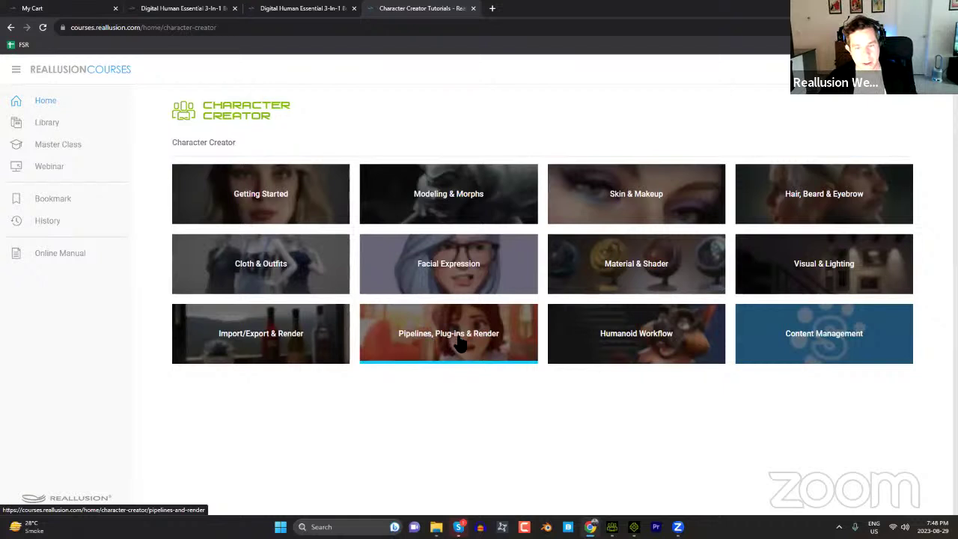
left_click(459, 342)
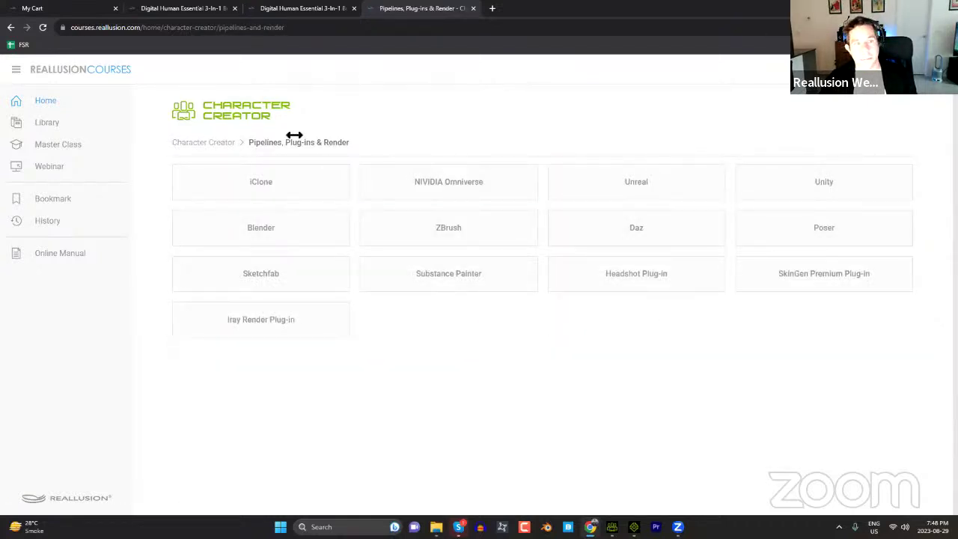
left_click(282, 228)
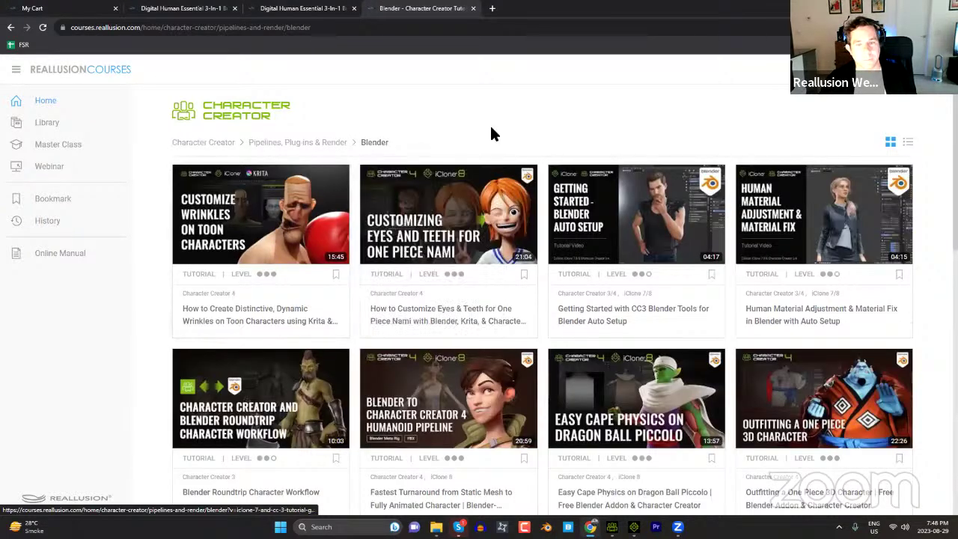
Step: Look through the Blender pipeline tutorials, including the Blender Auto Setup and roundtrip workflow videos
mouse_move(621, 217)
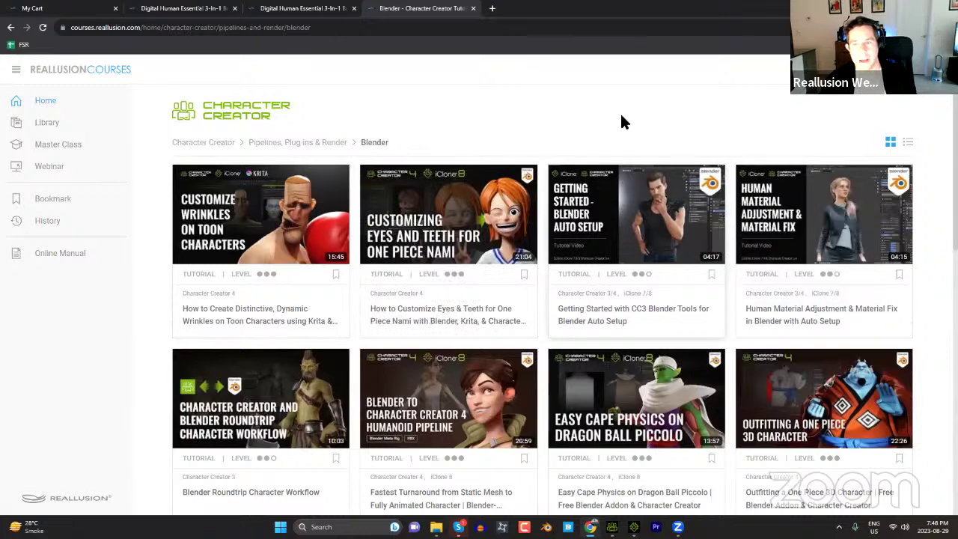
scroll(644, 235, "down", 8)
scroll(625, 245, "up", 4)
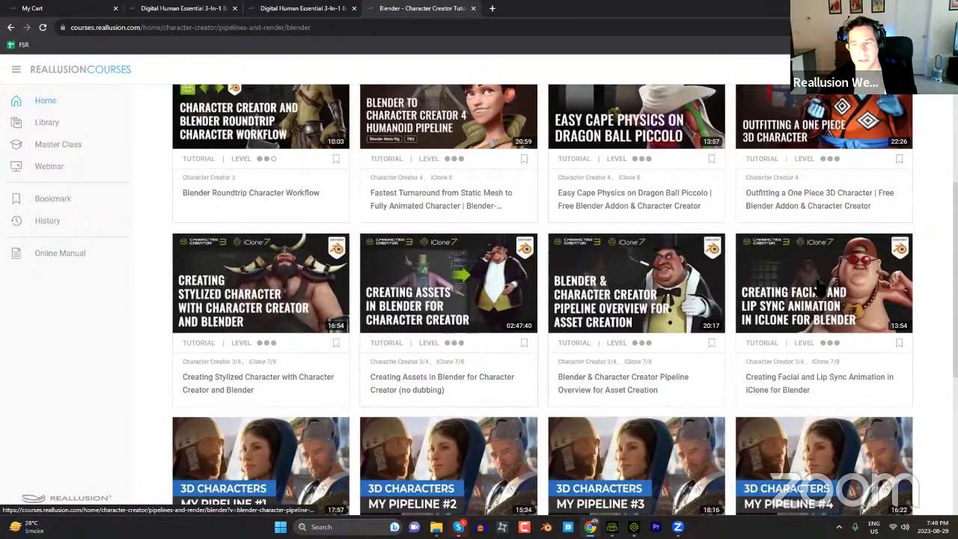
scroll(770, 315, "up", 2)
scroll(770, 322, "up", 3)
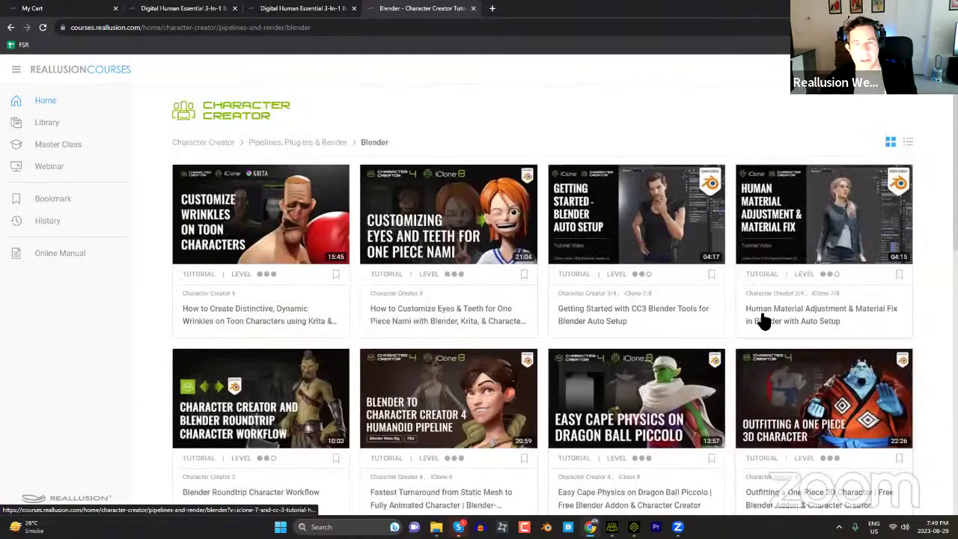
mouse_move(623, 234)
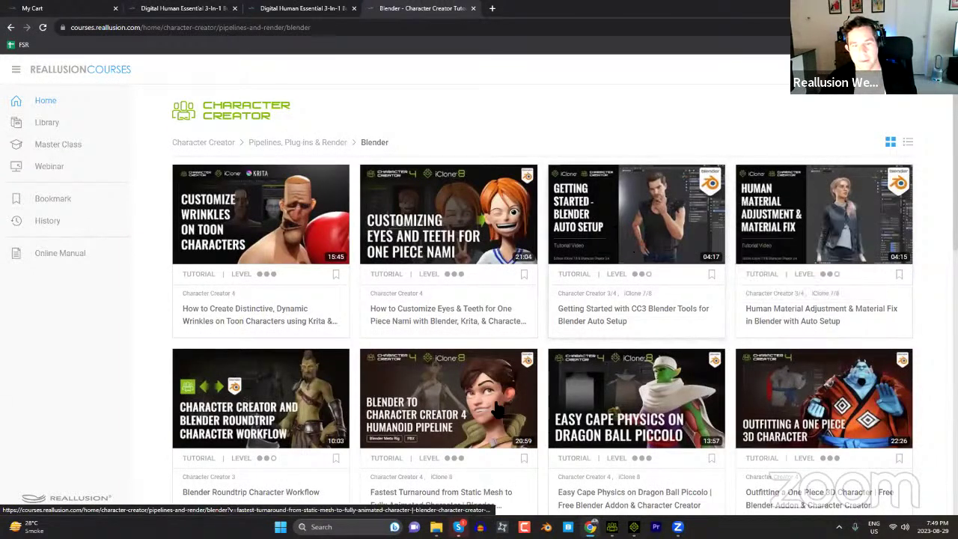
mouse_move(494, 423)
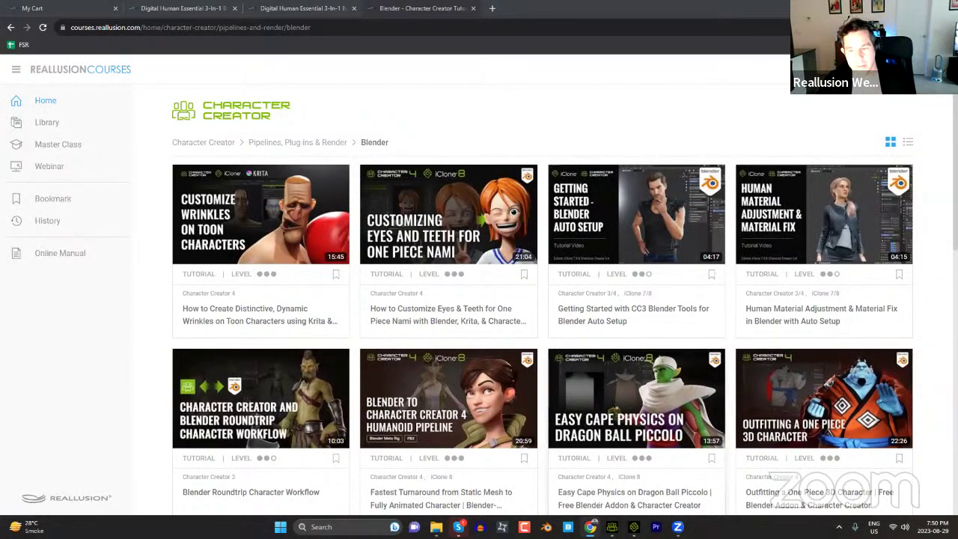
Step: Switch to Character Creator 4 and select the troll's Std_Skin_Head material in its material list
left_click(611, 527)
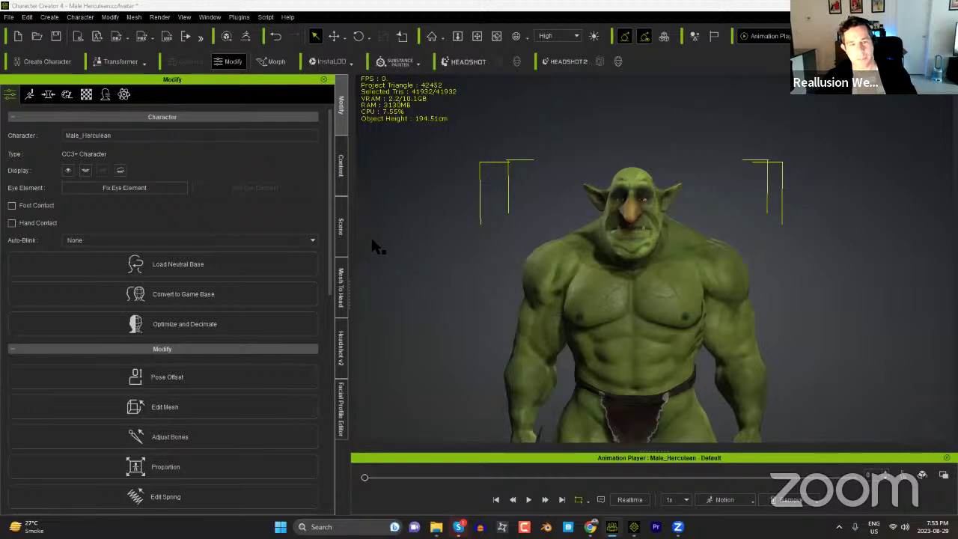
left_click(241, 79)
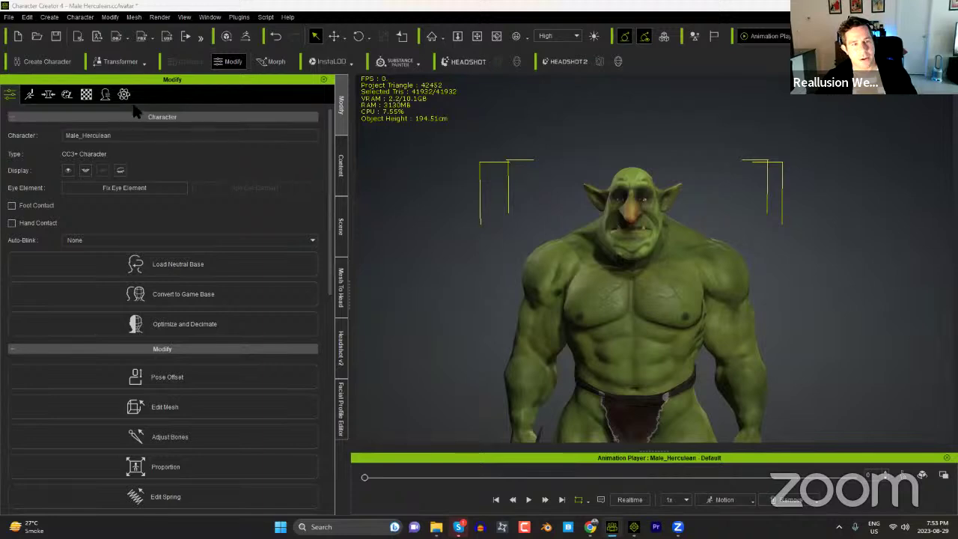
left_click(87, 94)
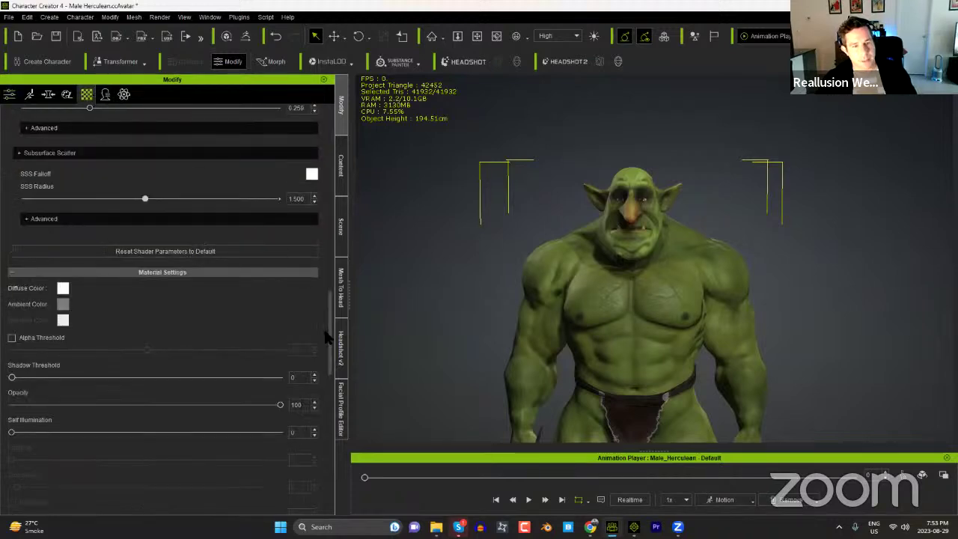
left_click_drag(332, 335, 312, 210)
scroll(309, 202, "down", 1)
scroll(310, 212, "up", 1)
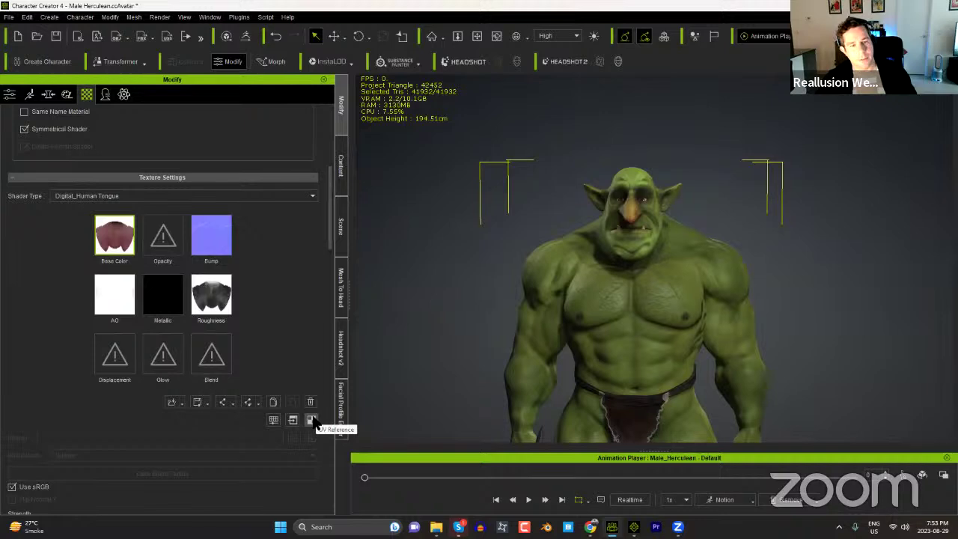
left_click_drag(329, 237, 331, 179)
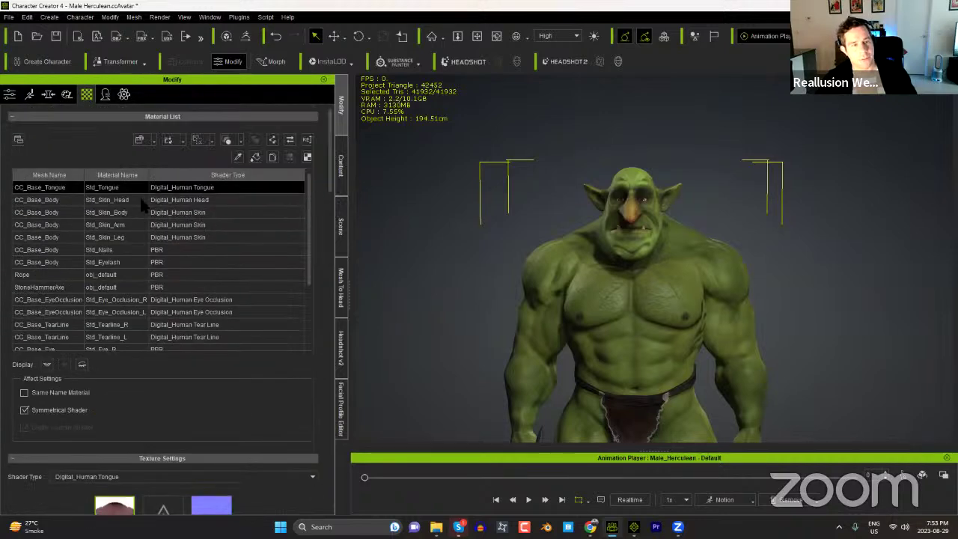
left_click(104, 215)
left_click(239, 200)
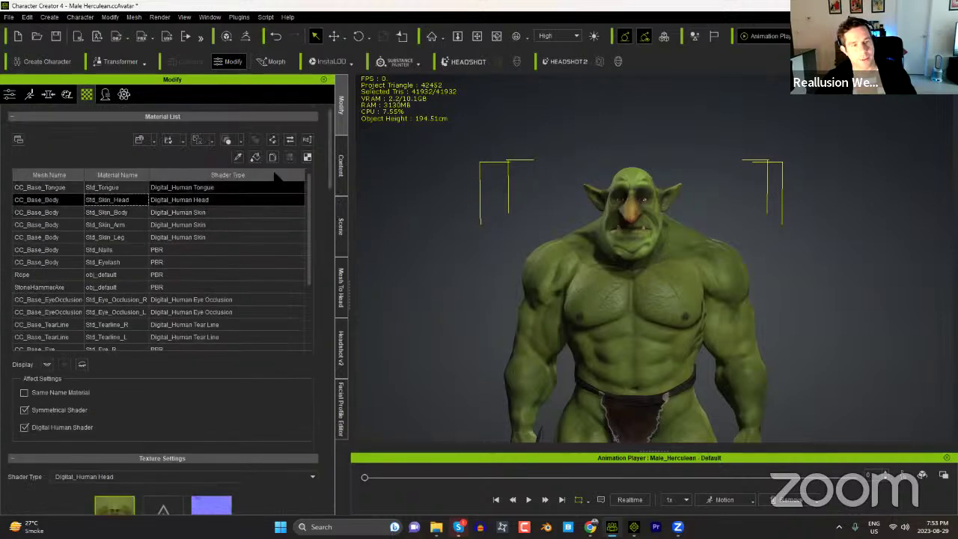
Step: Open the head material's Bump texture in Photoshop for external editing
left_click_drag(329, 176, 333, 229)
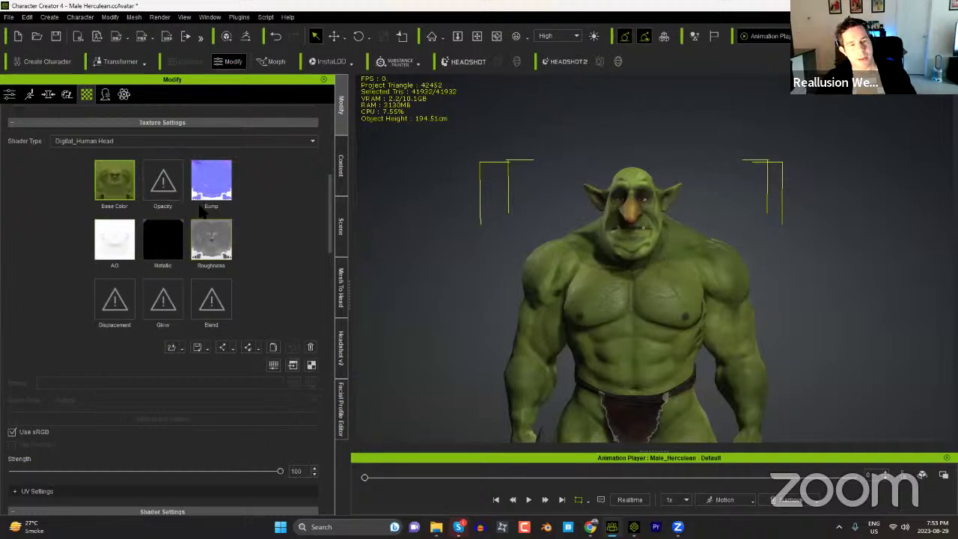
left_click(211, 179)
left_click(293, 365)
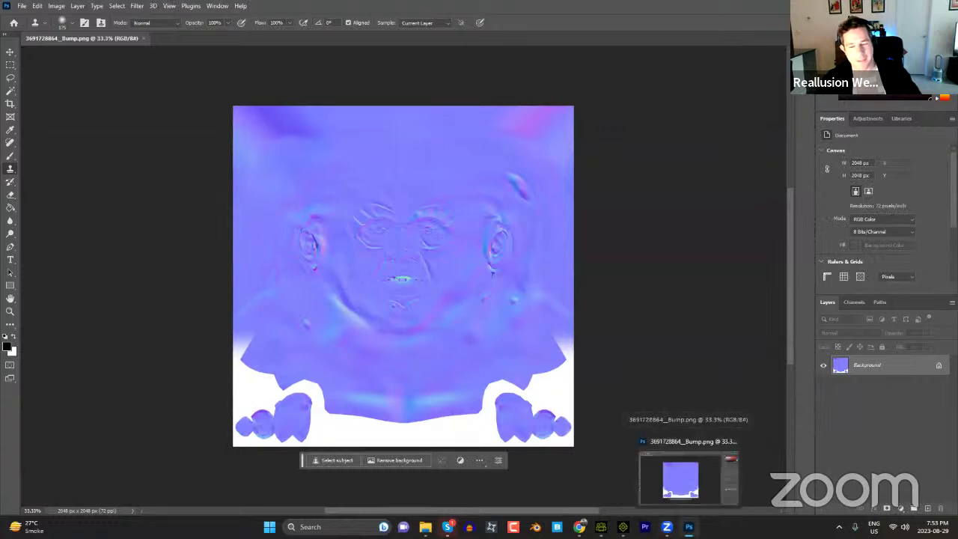
Step: Return to Character Creator and send the head material's UV reference to Photoshop
mouse_move(600, 526)
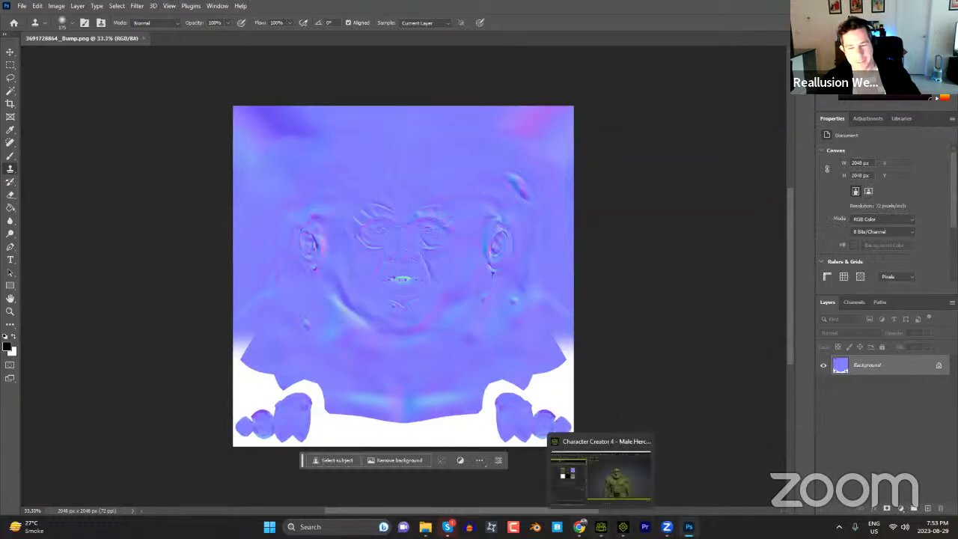
left_click(601, 471)
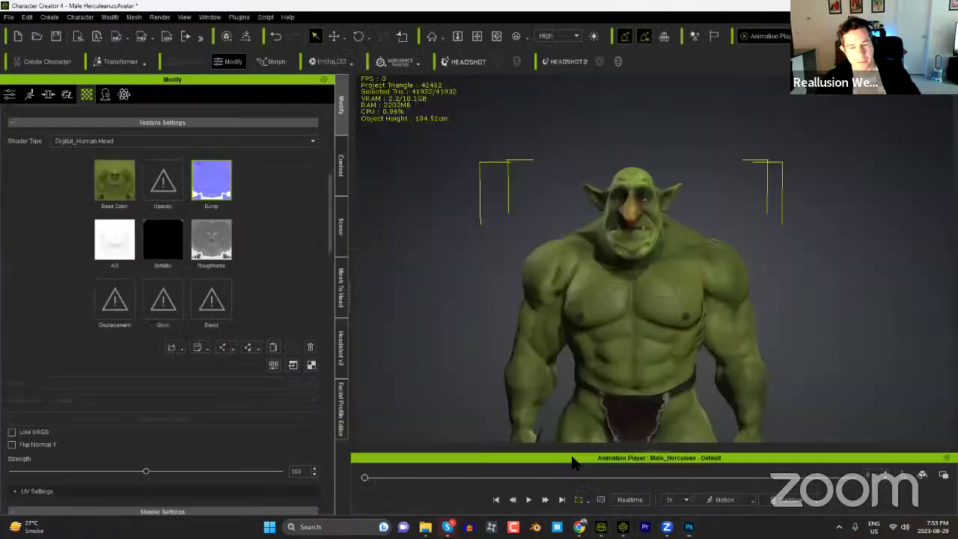
left_click(312, 365)
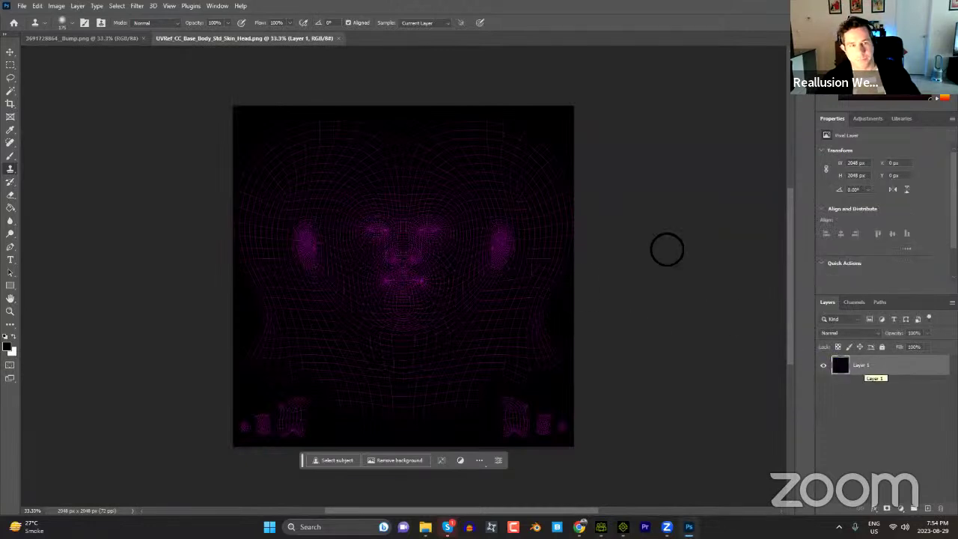
Step: Compare the head's bump map with the UV reference image, and close Photoshop
left_click(88, 37)
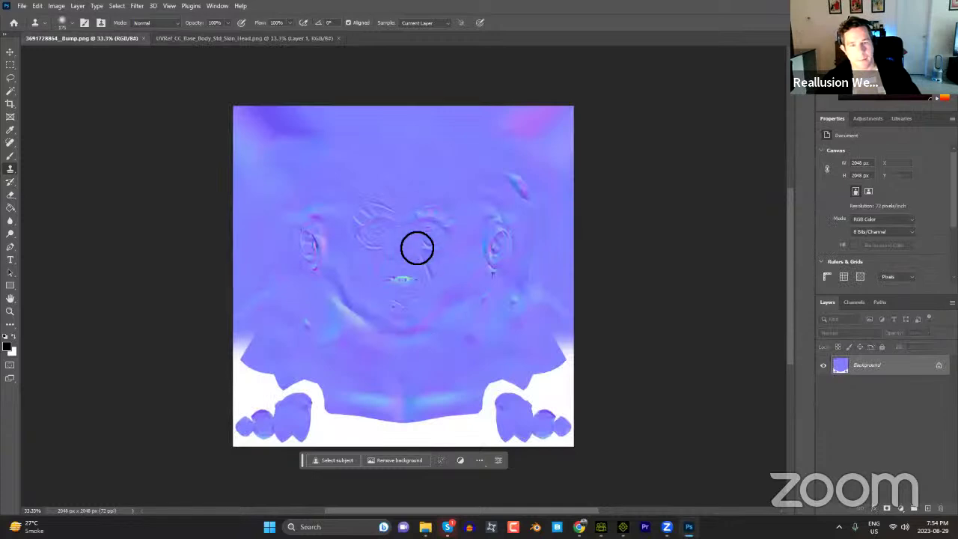
left_click(223, 39)
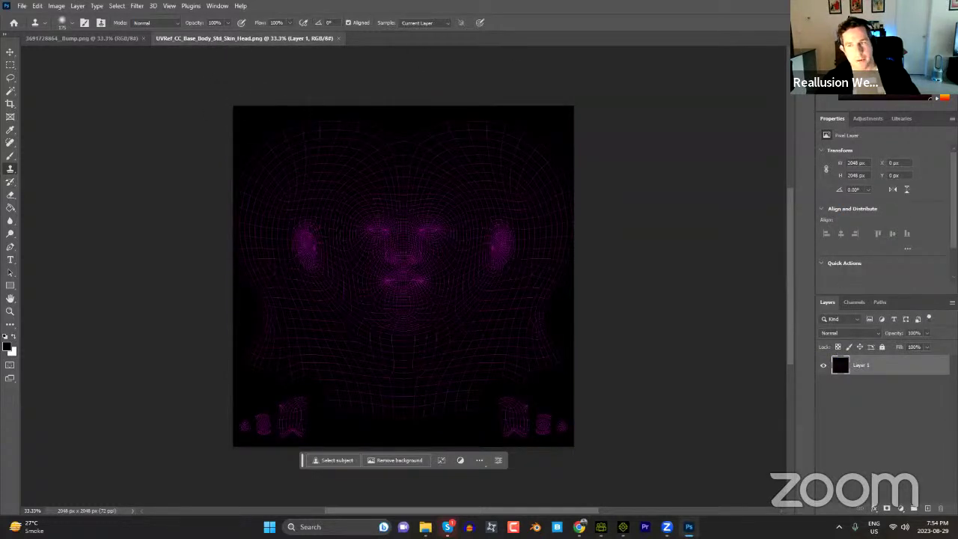
left_click(947, 6)
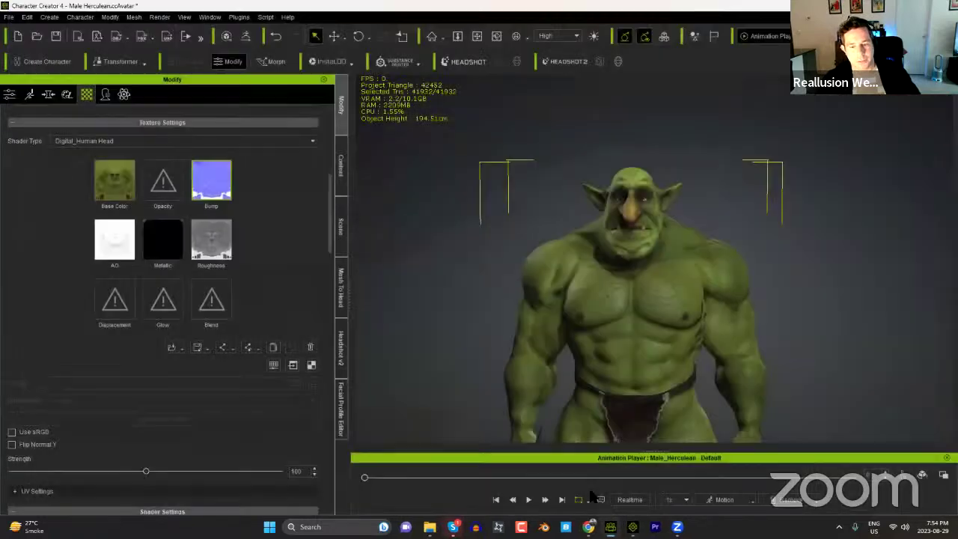
mouse_move(677, 526)
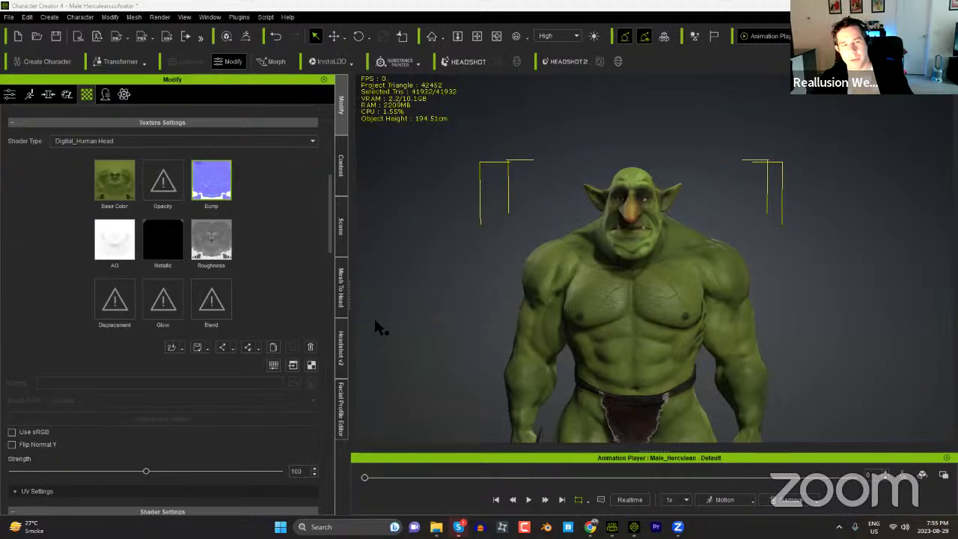
left_click(239, 17)
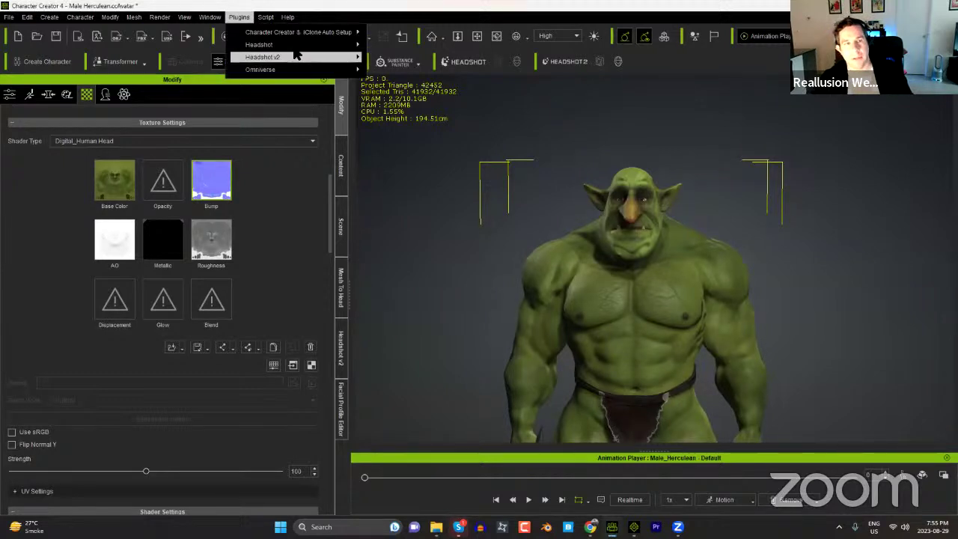
left_click(309, 20)
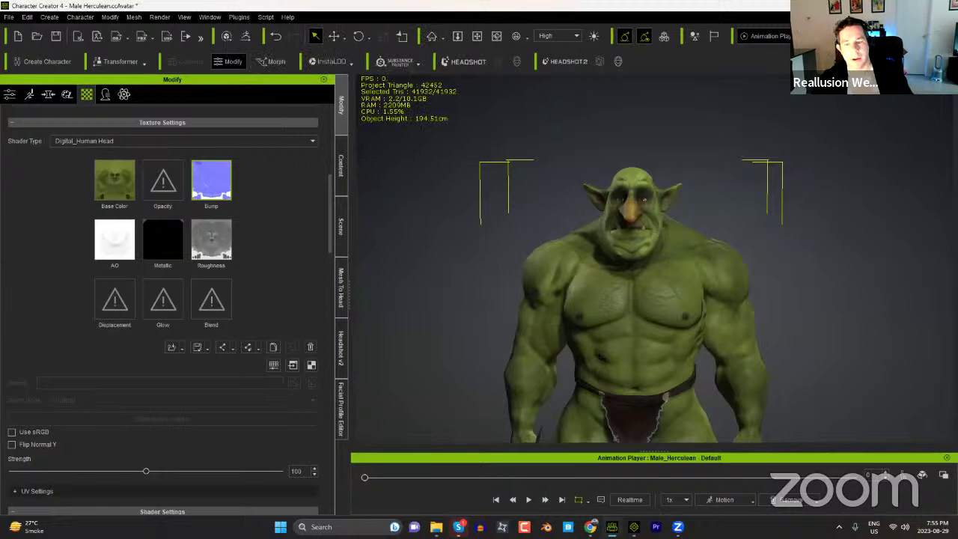
Step: Switch to iClone, open the Replica Link plugin from Replica Studios and move its window over the viewport
left_click(633, 527)
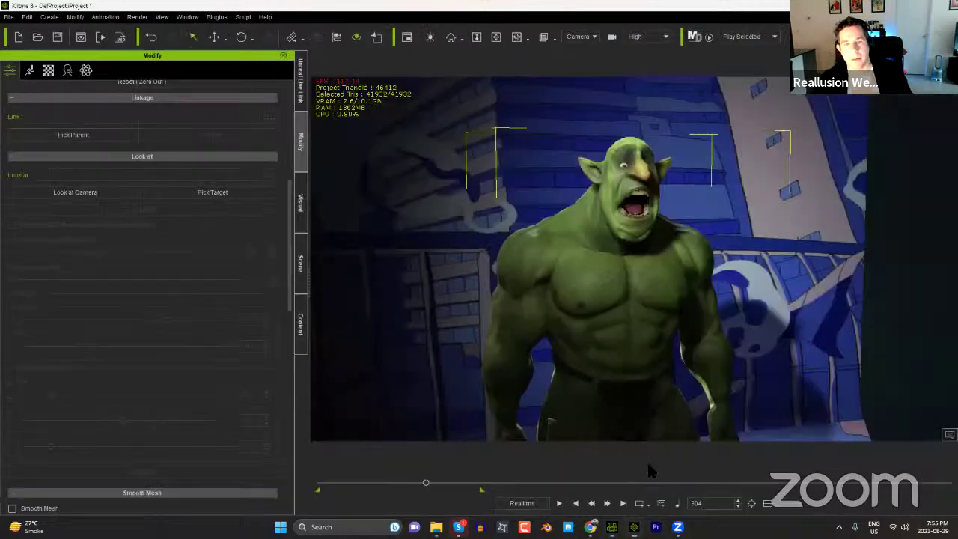
left_click(216, 16)
mouse_move(279, 98)
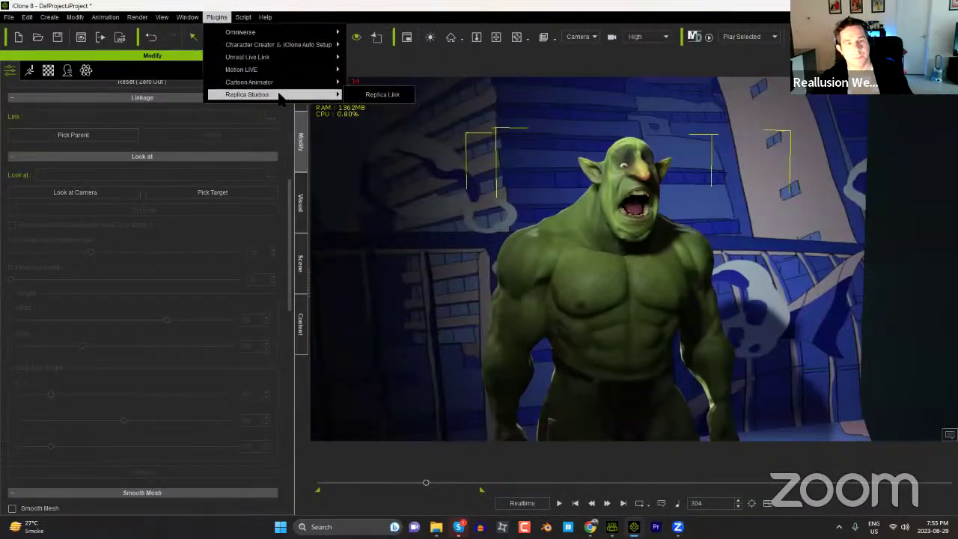
left_click(368, 95)
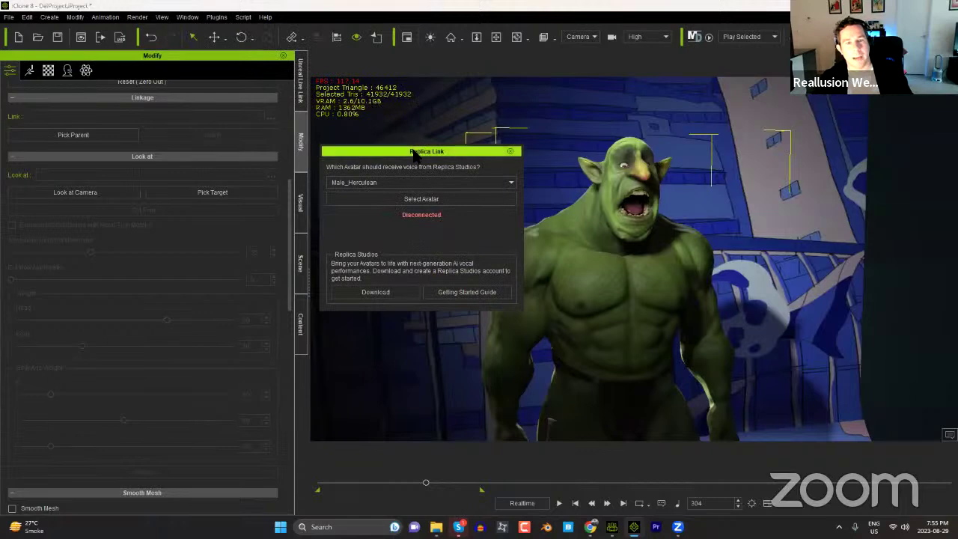
left_click_drag(413, 149, 550, 135)
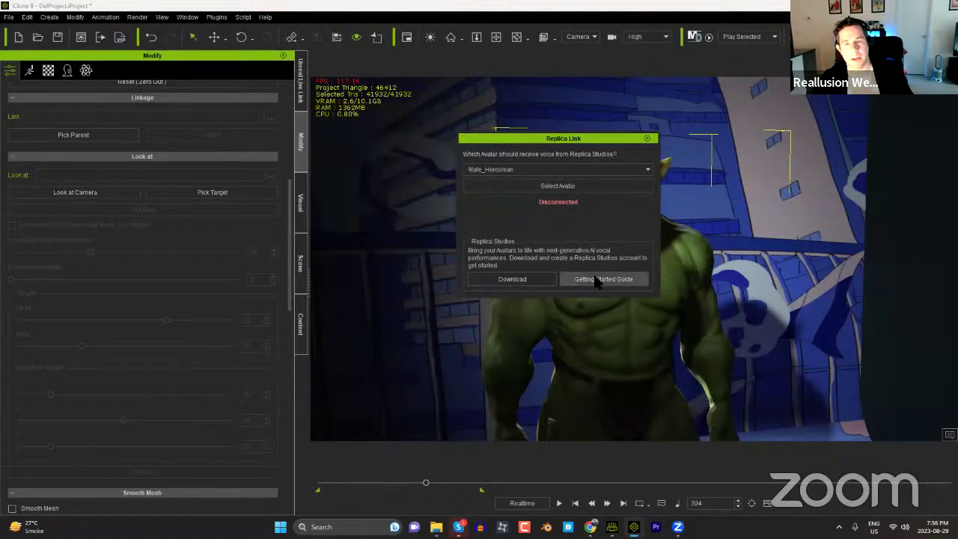
Step: Open the Replica Studios Downloads page from the Replica Link window
left_click(529, 275)
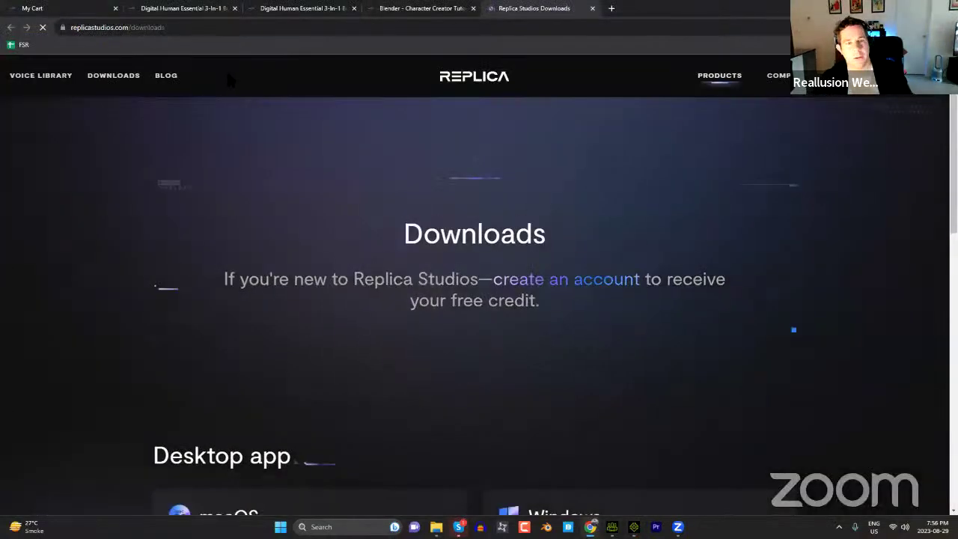
left_click(224, 30)
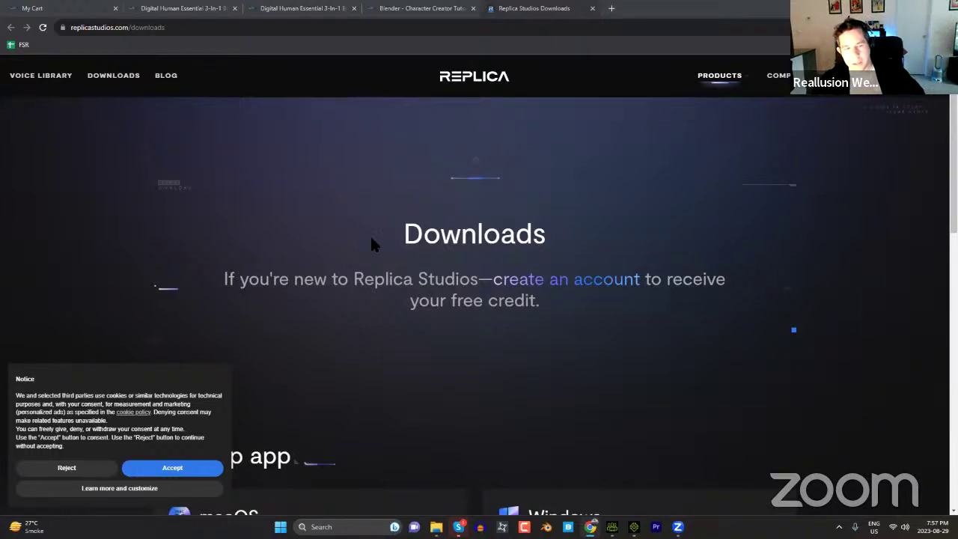
mouse_move(634, 527)
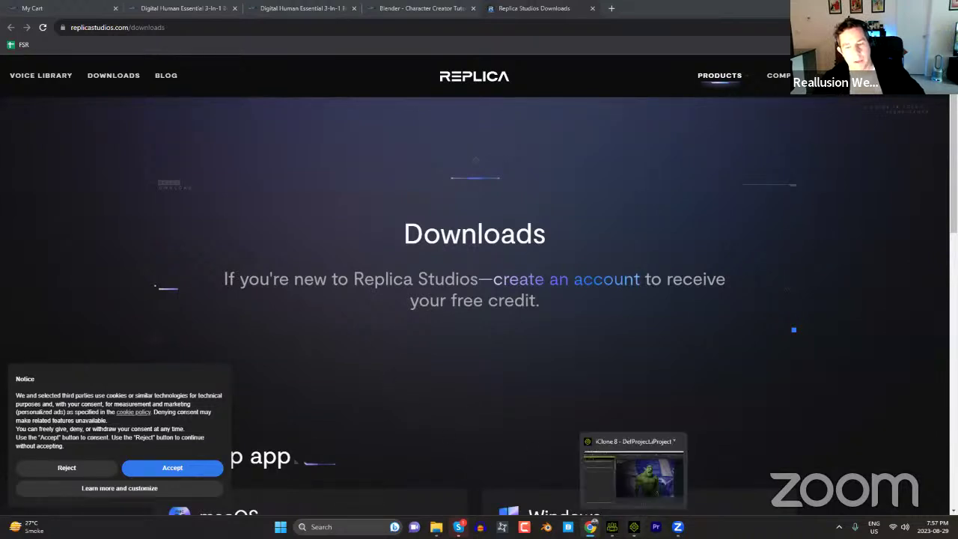
Step: Switch to Character Creator, open AccuRIG for the troll and inspect the skeleton from above
left_click(612, 470)
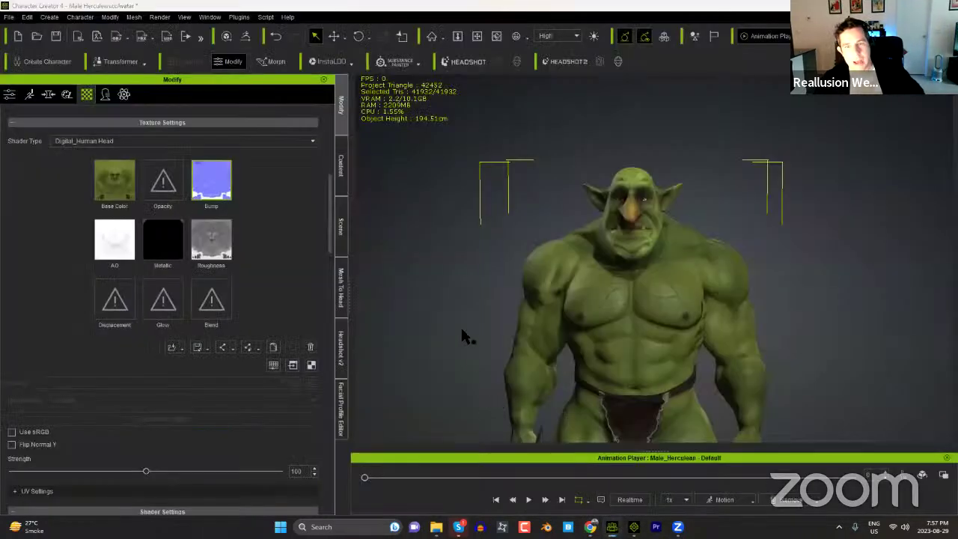
left_click(10, 95)
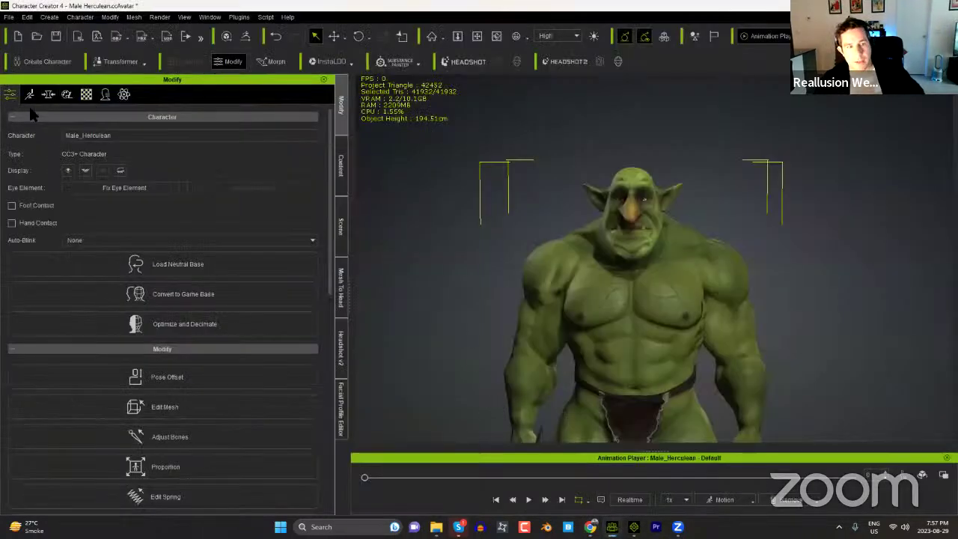
scroll(337, 283, "down", 2)
scroll(198, 332, "down", 3)
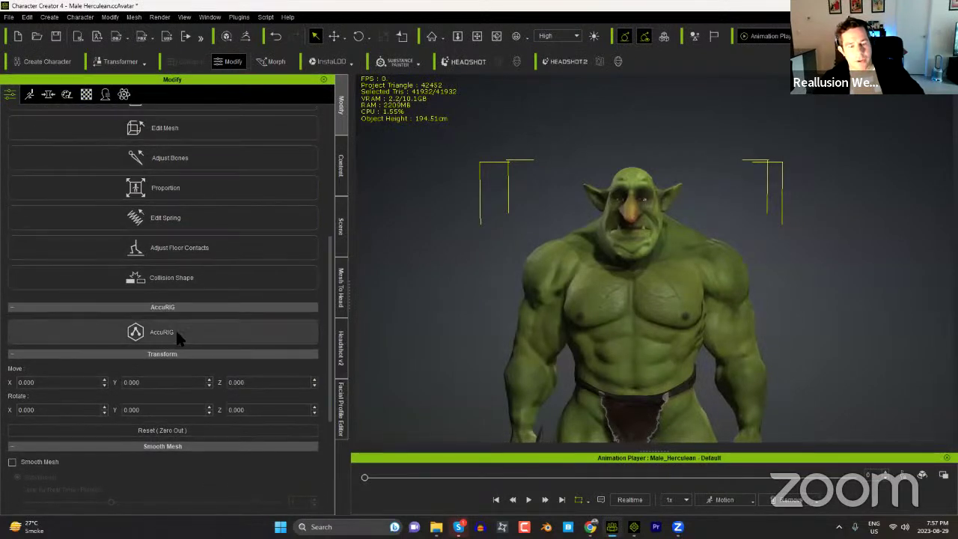
left_click(174, 330)
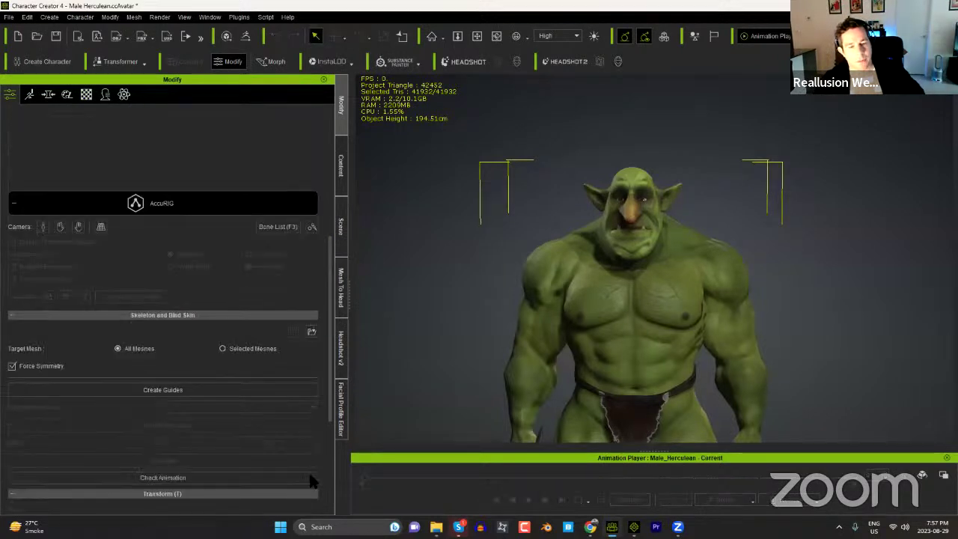
right_click_drag(437, 333, 437, 313)
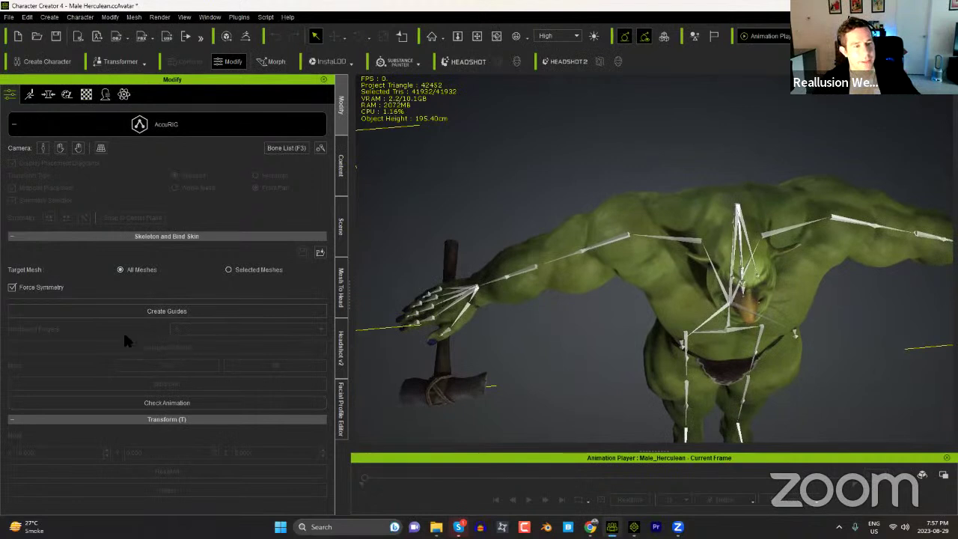
left_click(172, 318)
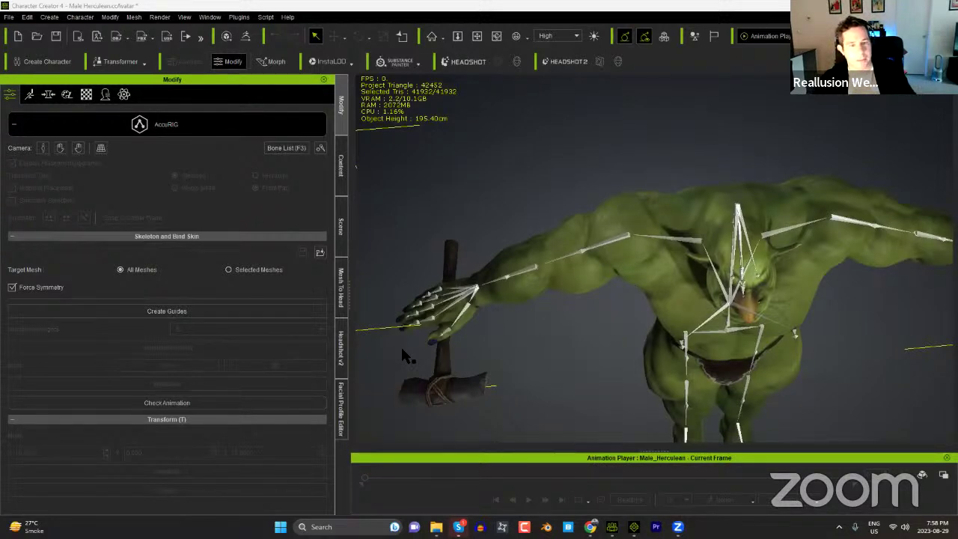
Step: Switch to the browser and look through the AccuRIG tutorials under ActorCore on the Reallusion Courses site
key("alt+Tab")
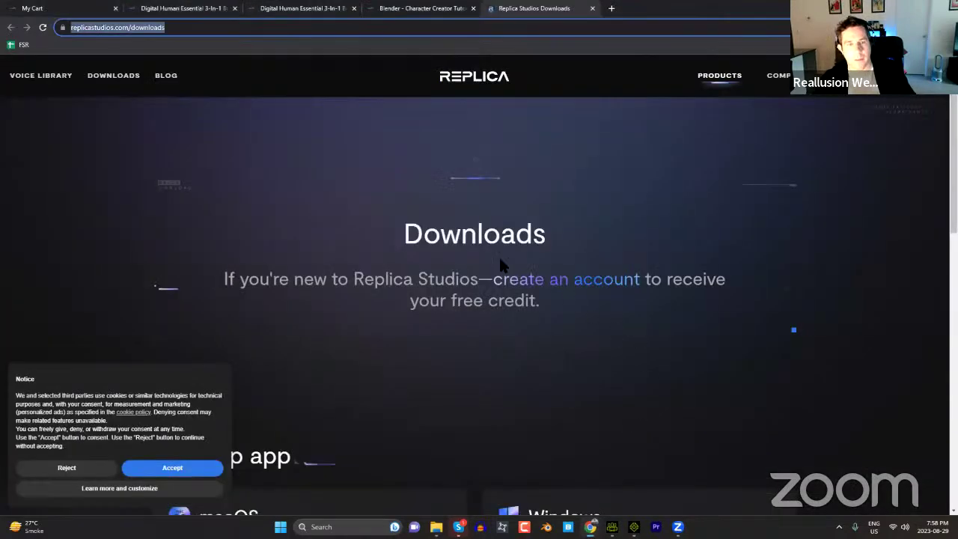
left_click(419, 8)
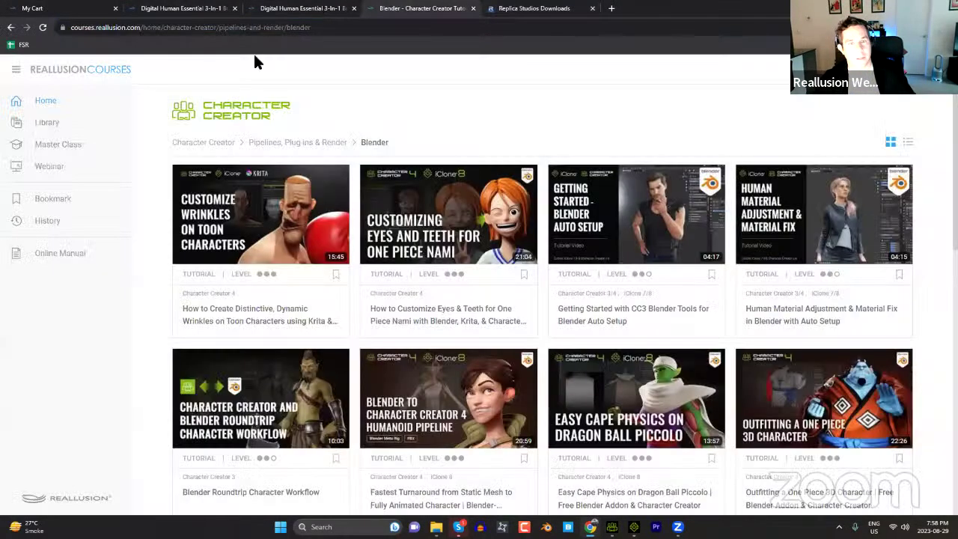
left_click(257, 111)
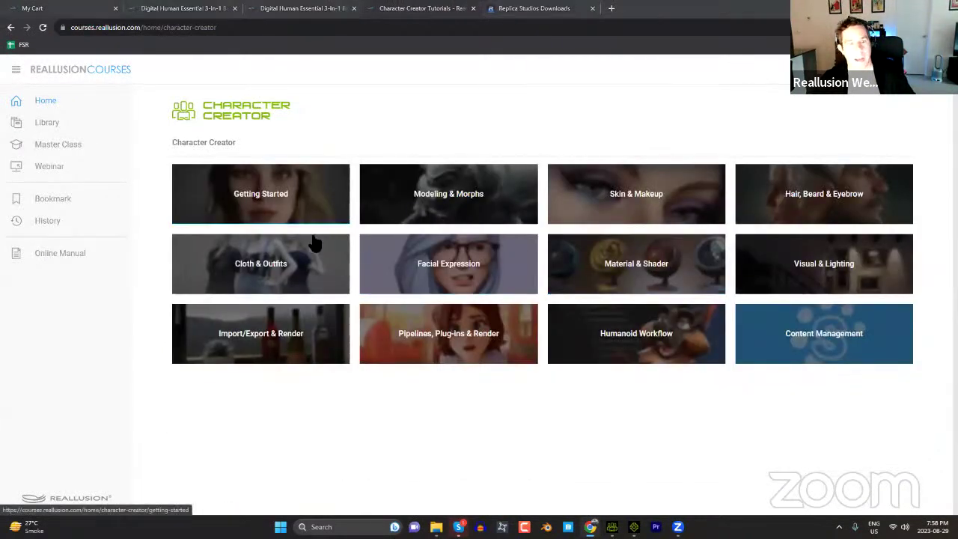
left_click(53, 105)
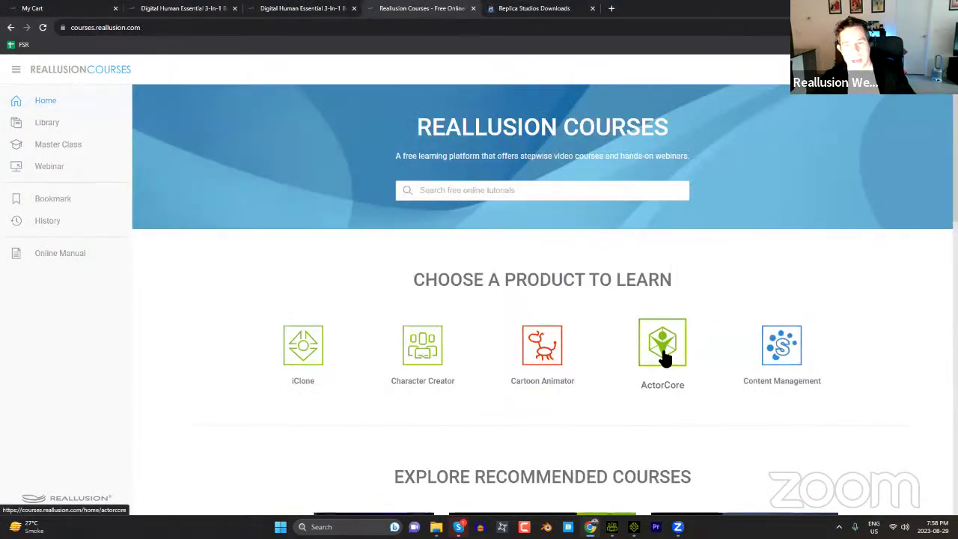
left_click(665, 351)
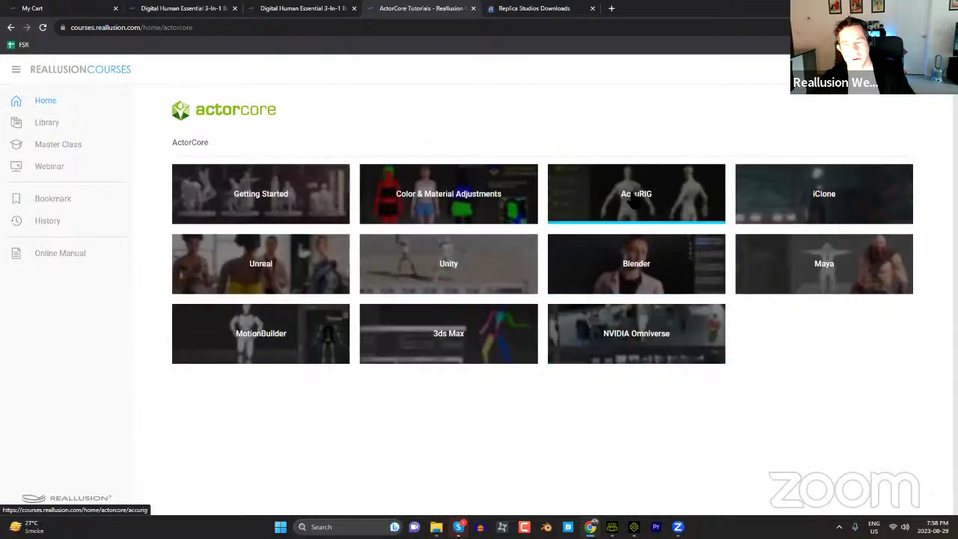
left_click(632, 196)
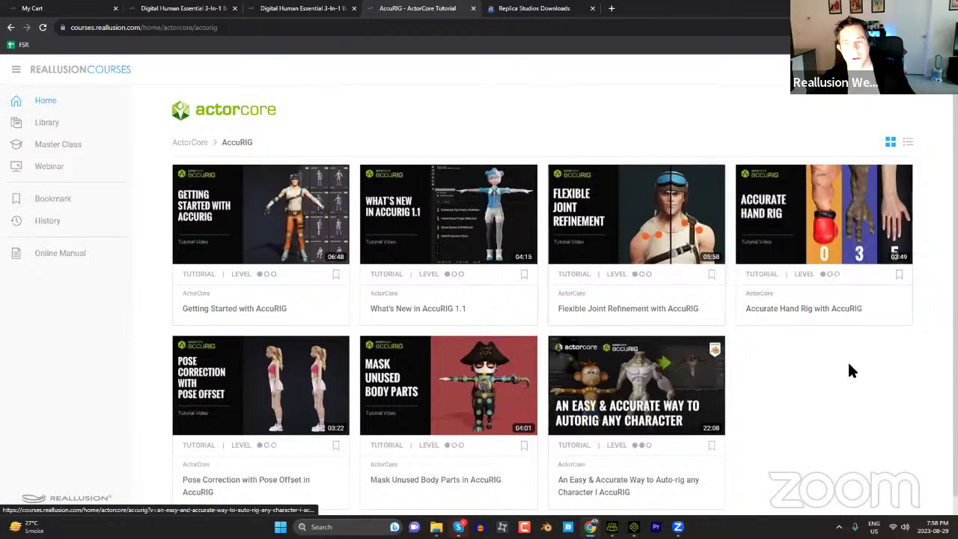
scroll(850, 370, "down", 1)
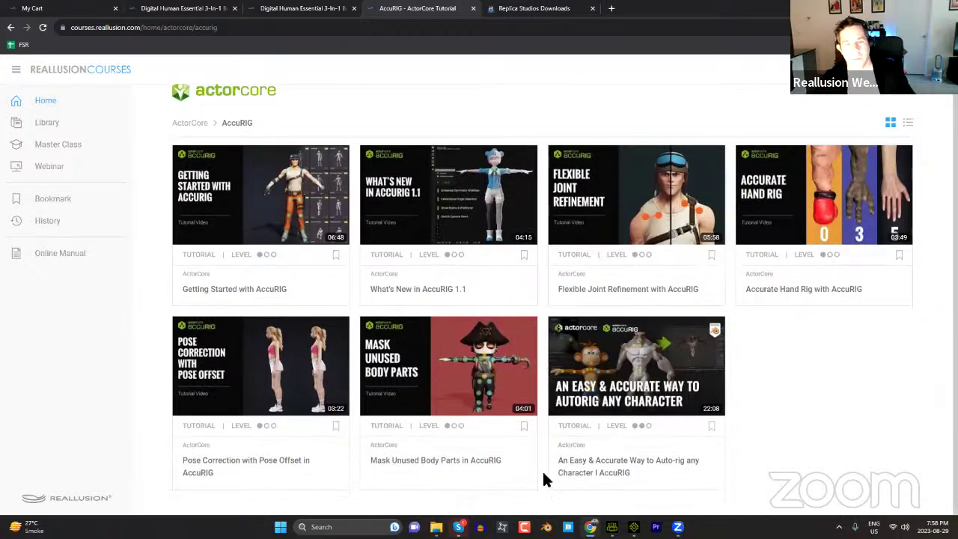
mouse_move(416, 419)
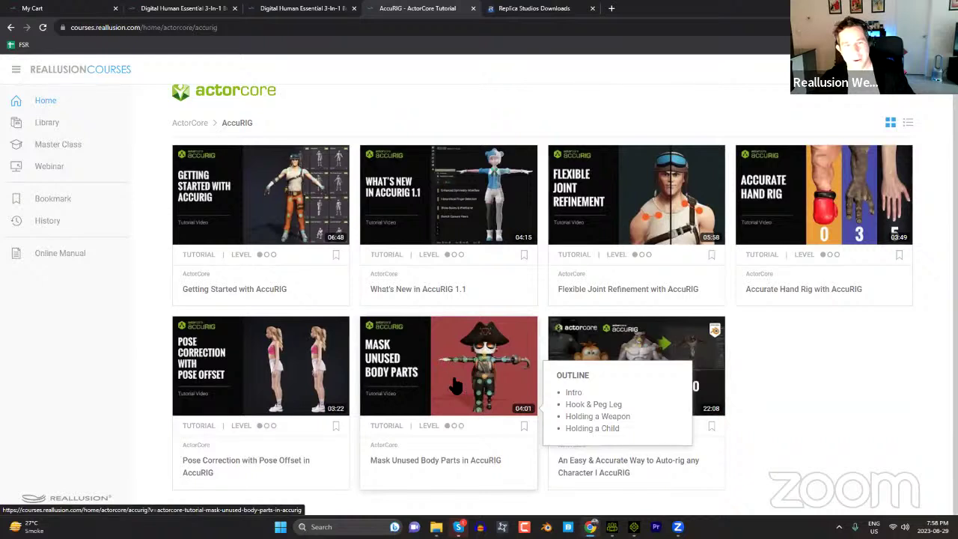
mouse_move(556, 210)
mouse_move(812, 229)
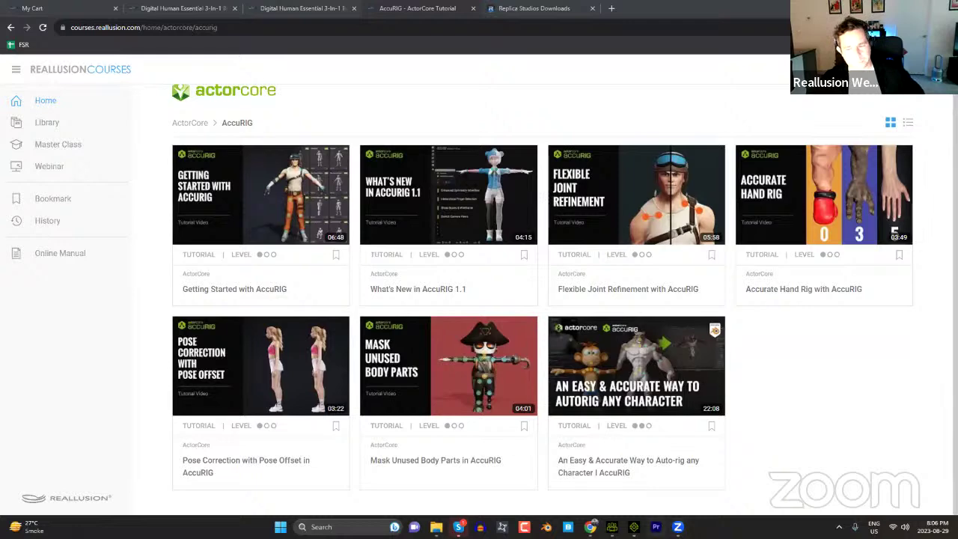
Step: Return to Character Creator and exit the troll's AccuRIG mode
mouse_move(611, 527)
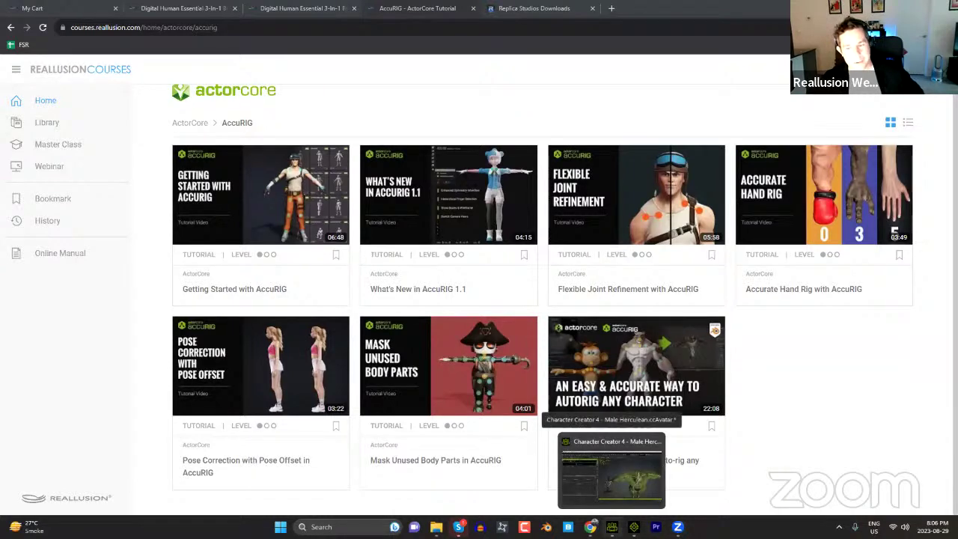
left_click(612, 470)
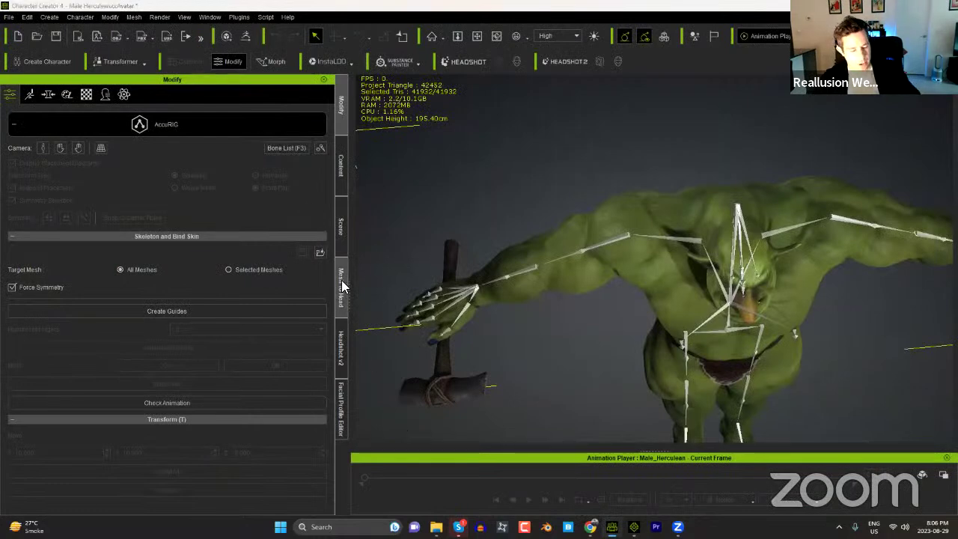
right_click_drag(693, 374, 765, 288)
left_click(193, 130)
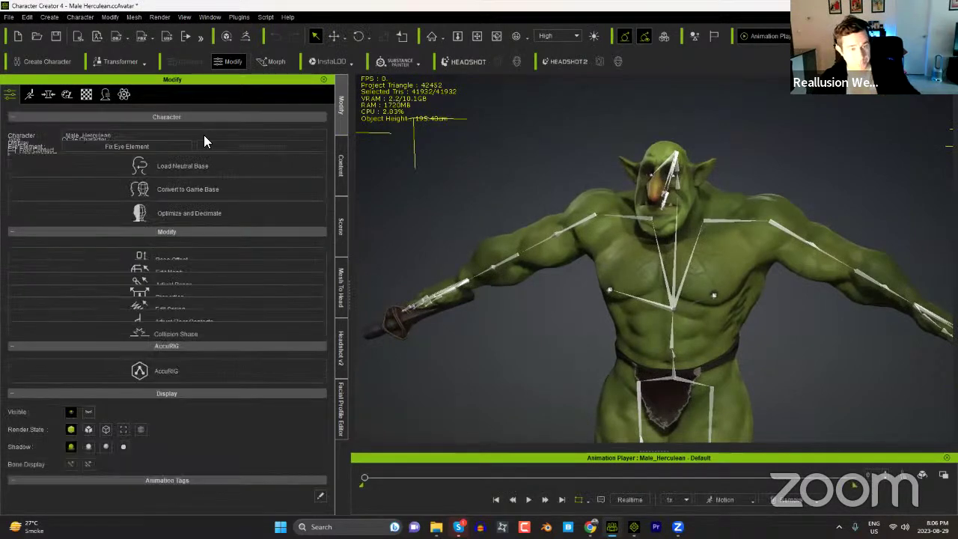
Step: Browse the individual template items in the content library's Skin > Overall category
left_click(344, 169)
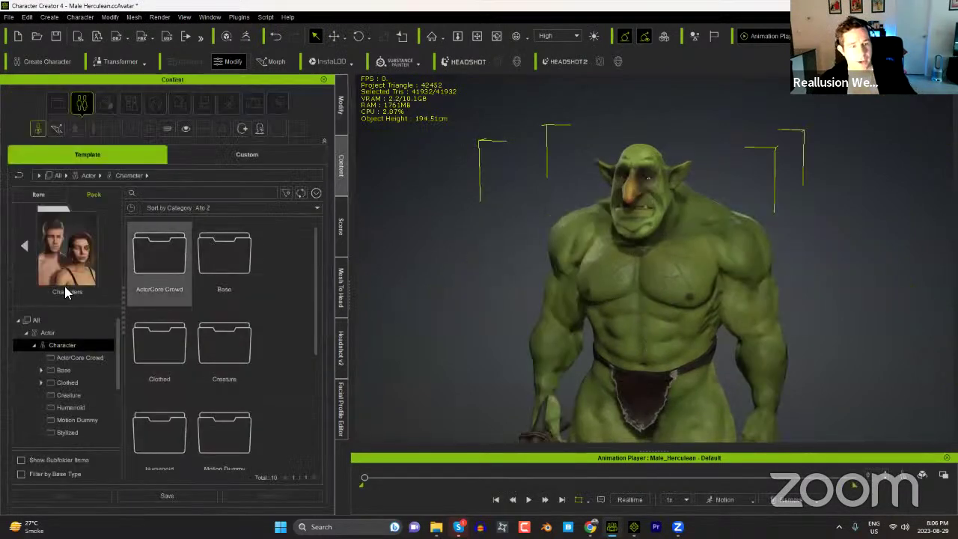
left_click(18, 176)
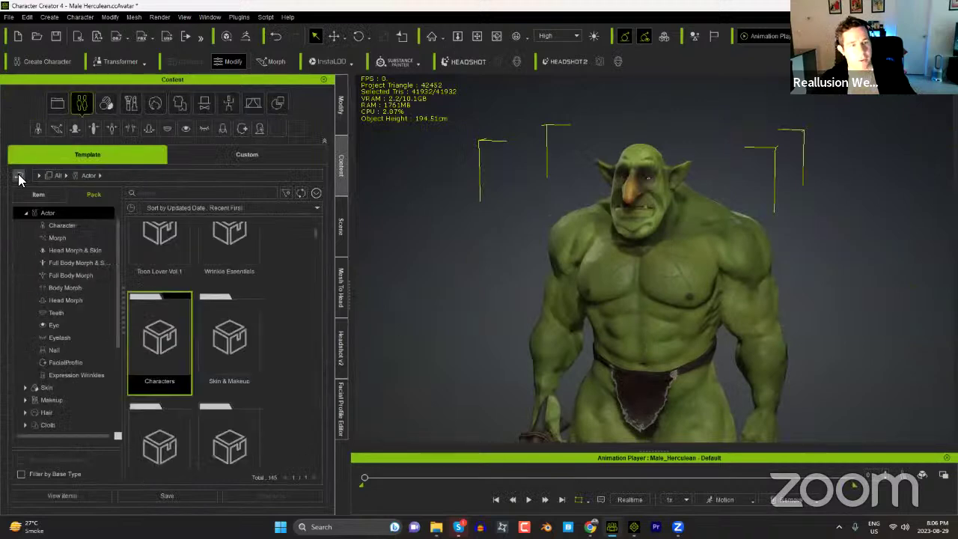
left_click(26, 238)
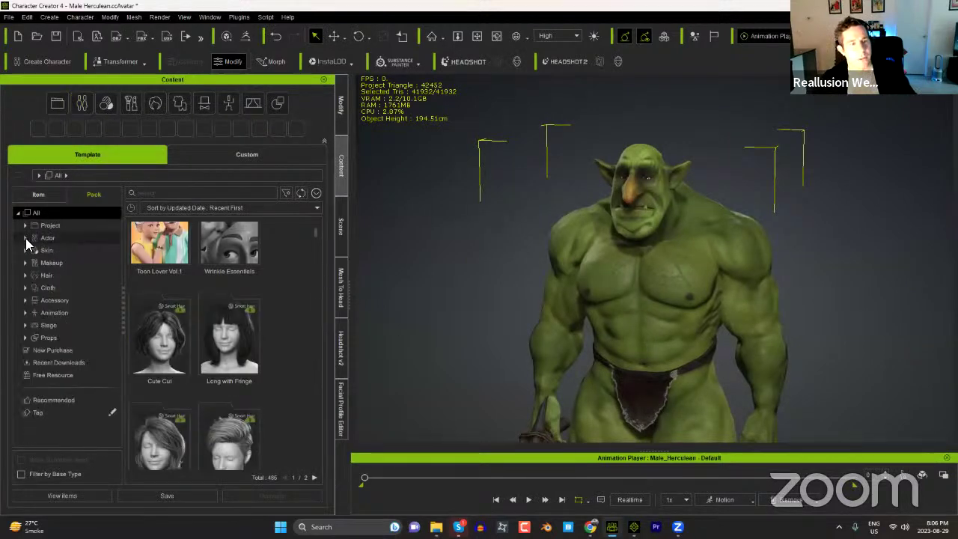
left_click(44, 251)
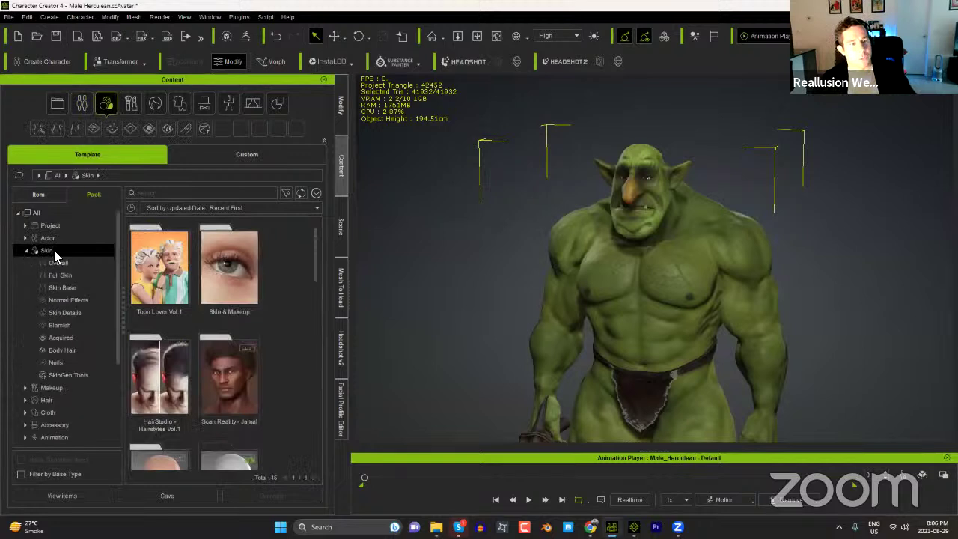
left_click(60, 263)
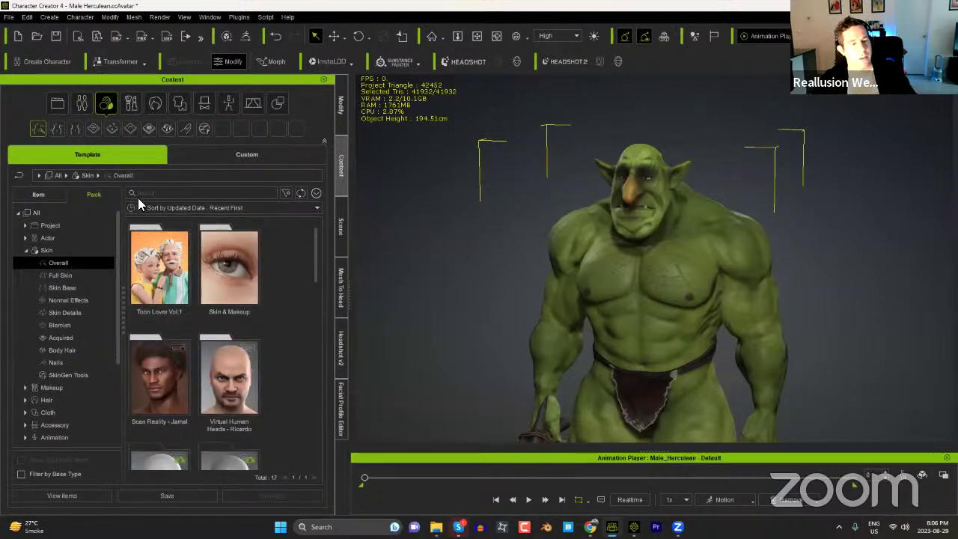
left_click(40, 195)
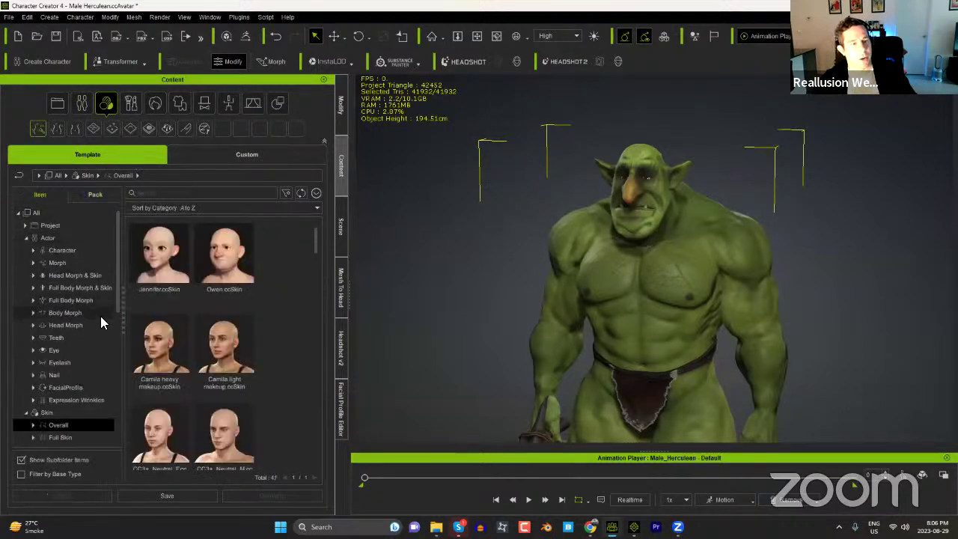
left_click_drag(313, 241, 296, 380)
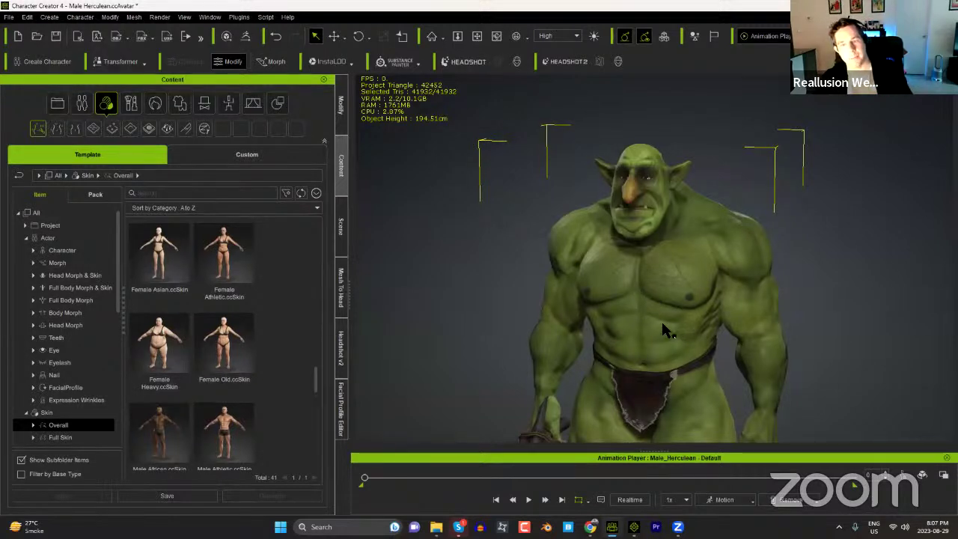
left_click_drag(117, 296, 115, 340)
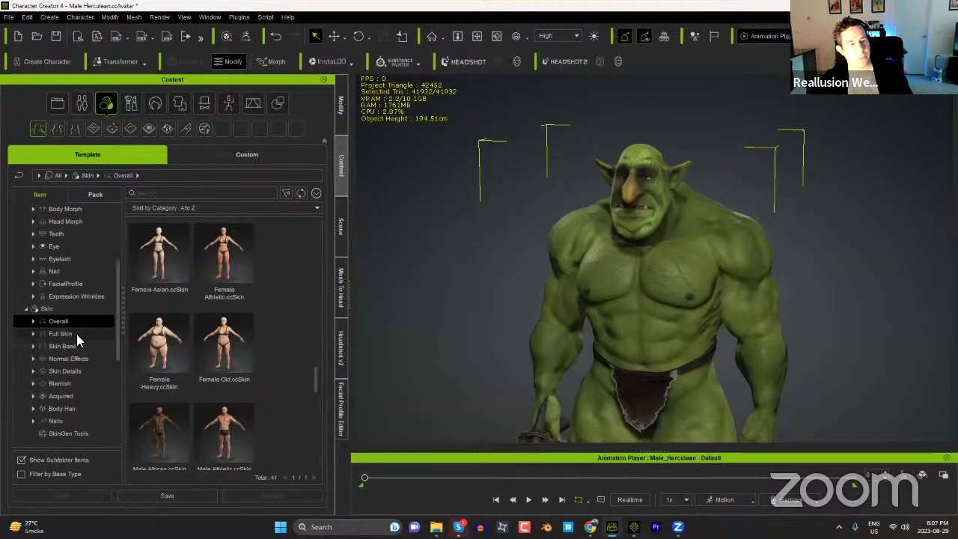
Step: Apply the Female Heavy preset from the Full Skin category to the troll, keeping the modified material and texture settings
left_click(76, 334)
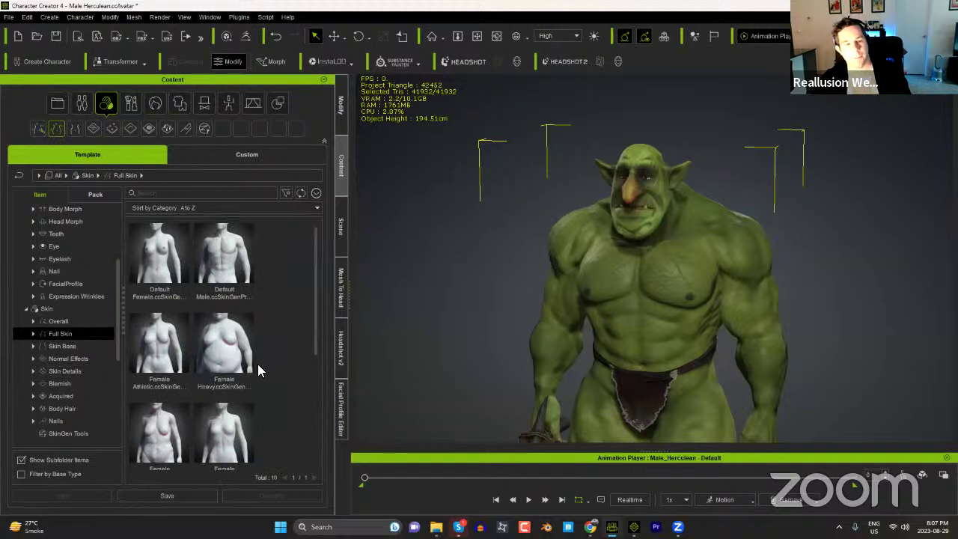
double_click(221, 347)
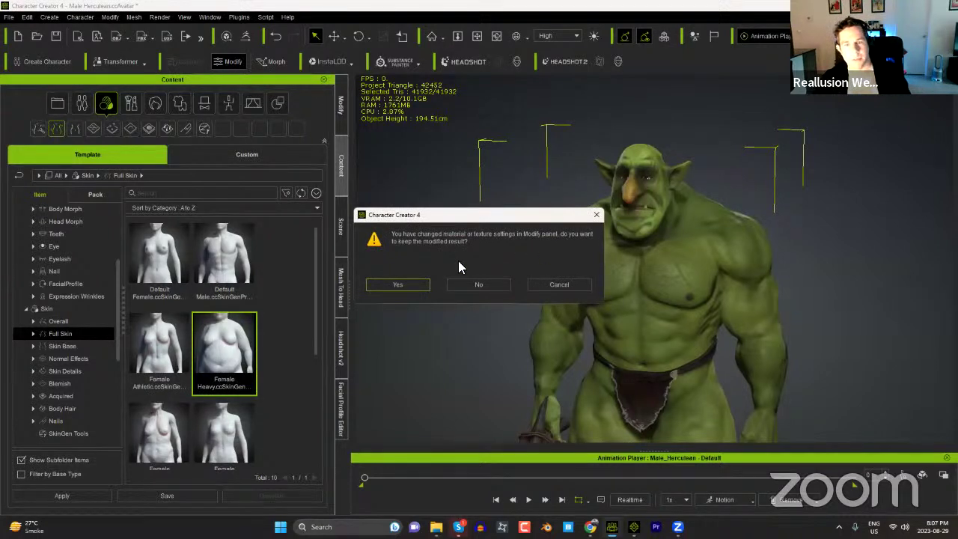
left_click(397, 284)
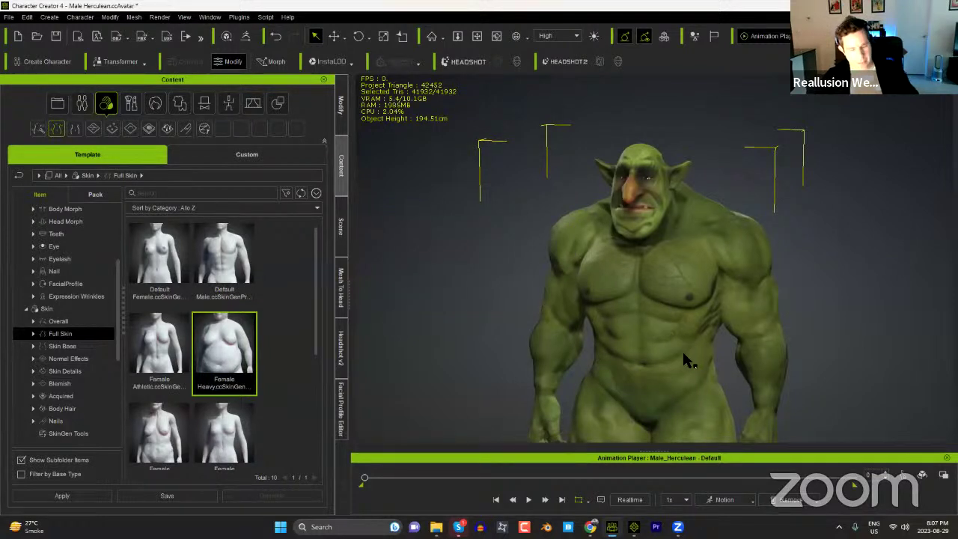
mouse_move(752, 323)
right_mouse_down()
mouse_move(569, 323)
mouse_move(739, 321)
right_mouse_up()
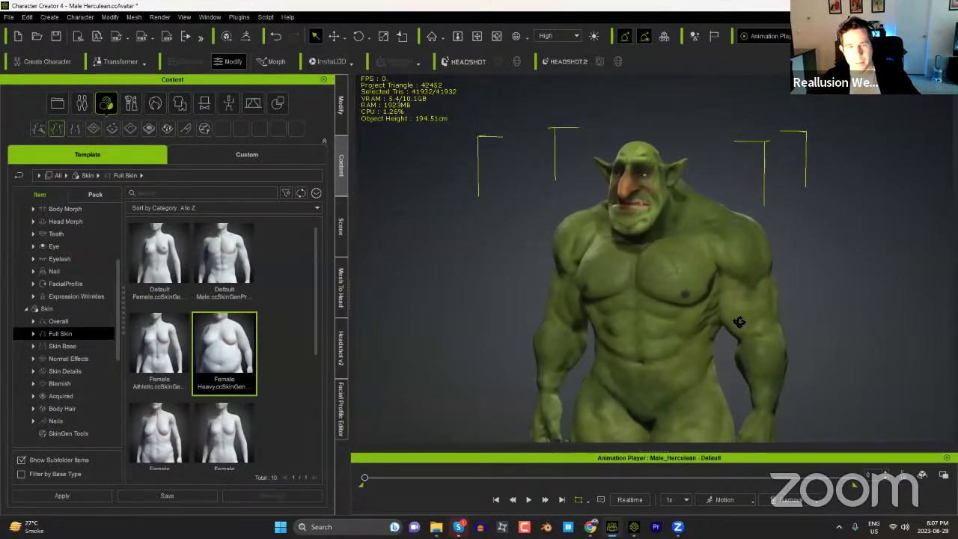
Step: Select the troll's Std_Skin_Body material and review its shader and material settings
left_click(344, 126)
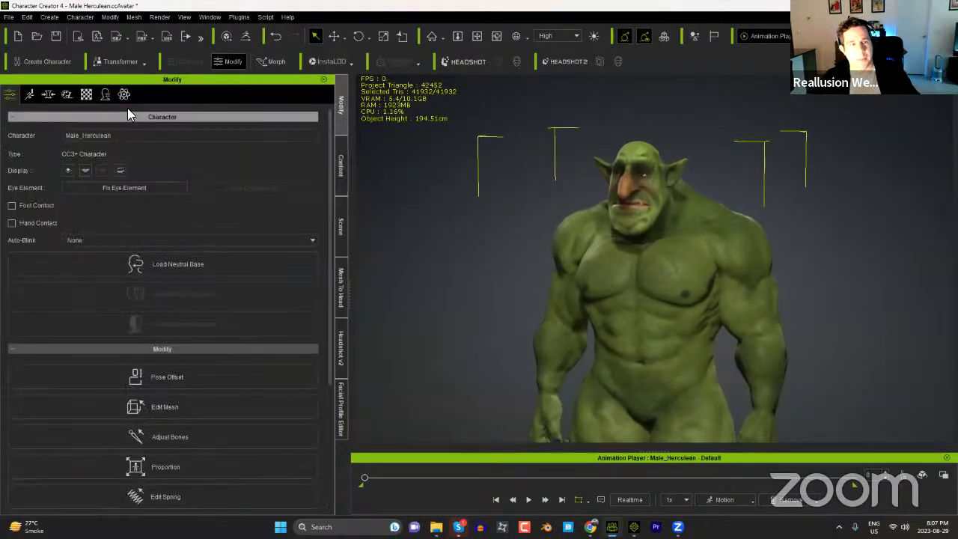
left_click(87, 94)
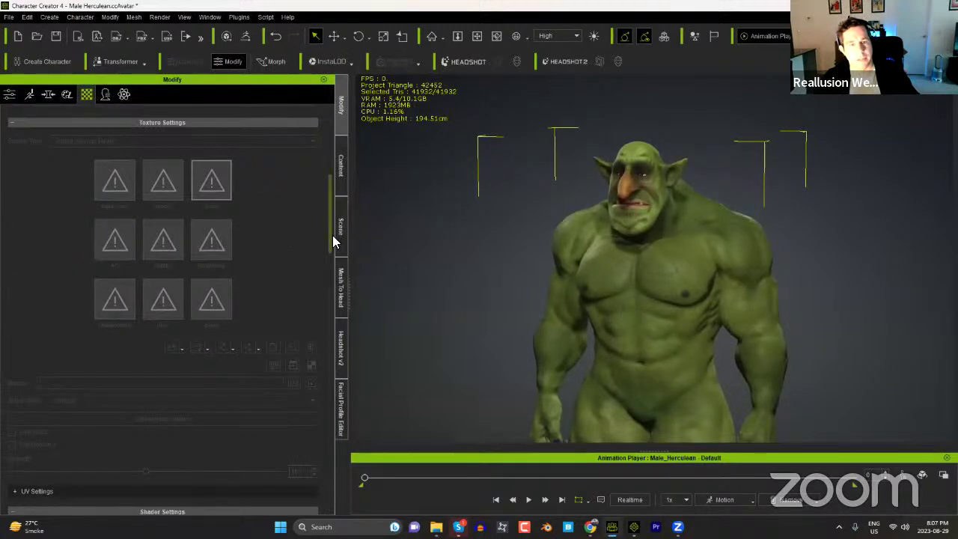
scroll(309, 155, "up", 5)
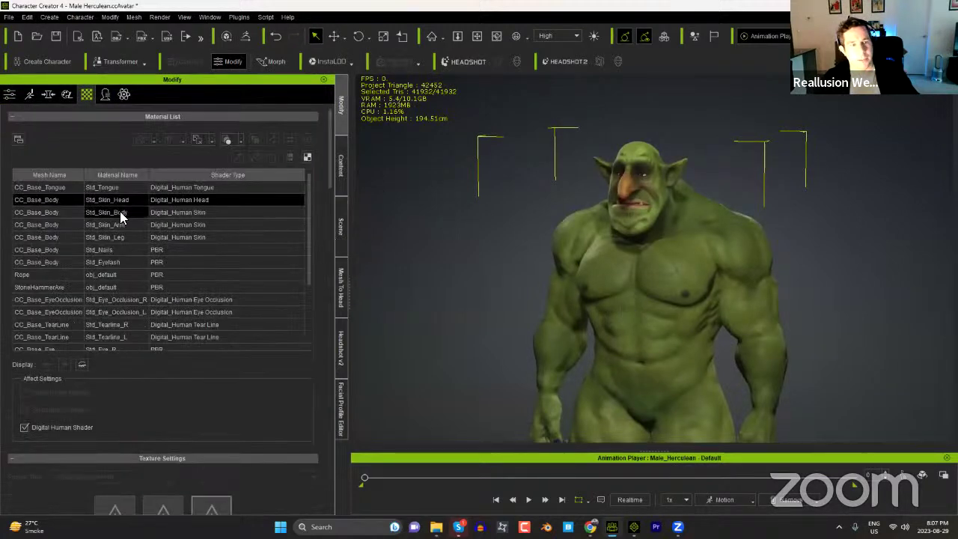
left_click(120, 211)
left_click_drag(330, 182, 322, 361)
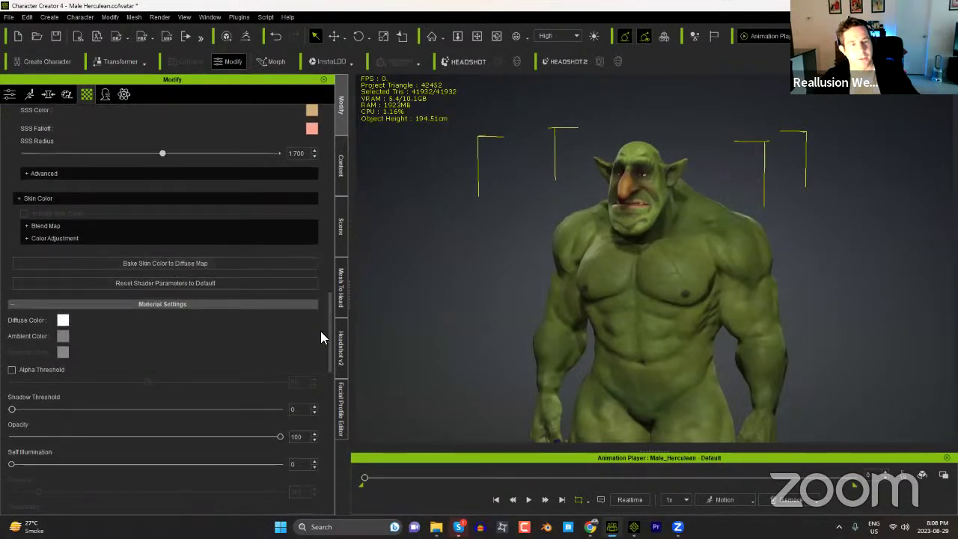
left_click_drag(330, 342, 320, 153)
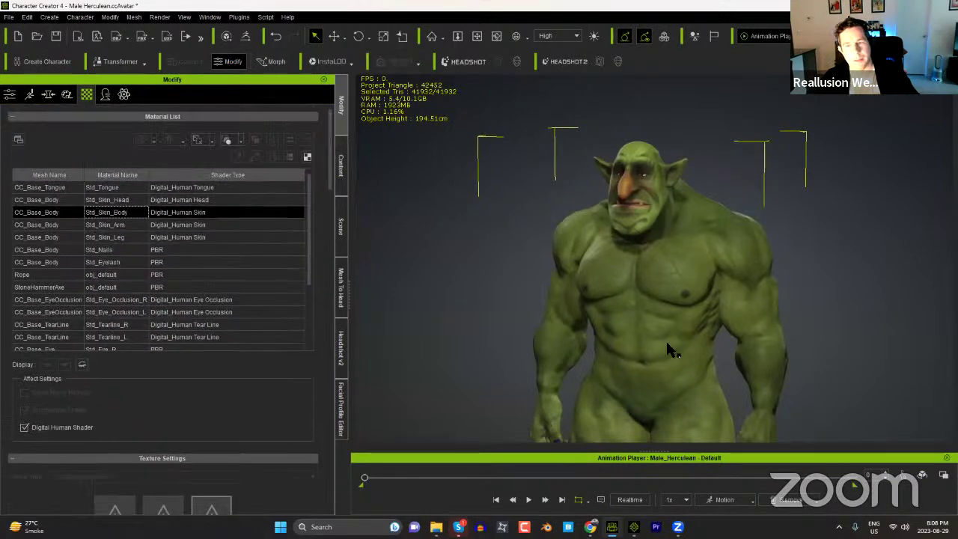
Step: With the Std_Skin_Body material selected, examine the troll's skin detail up close on the chest, shoulder, arm and abdomen
left_click(115, 224)
left_click(117, 213)
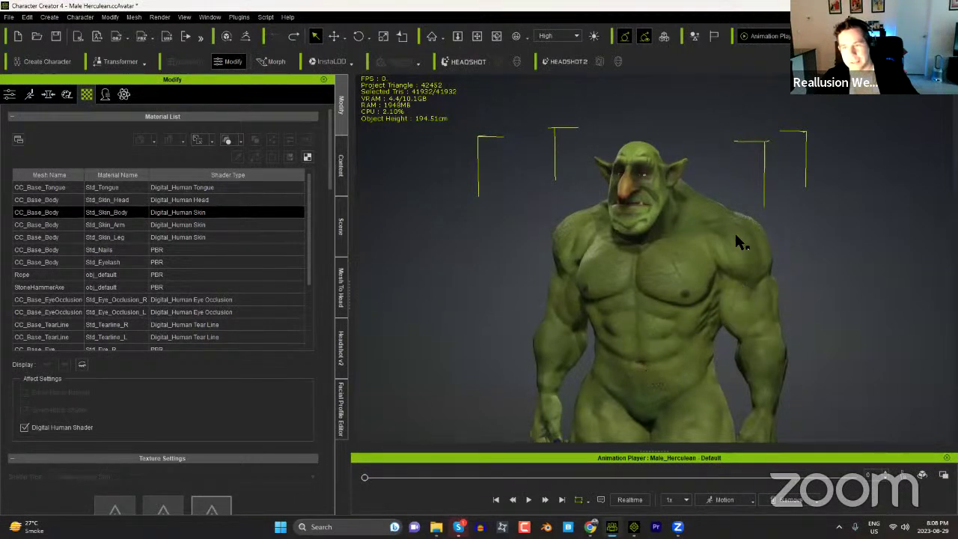
right_click_drag(726, 316, 649, 284)
scroll(649, 284, "up", 1)
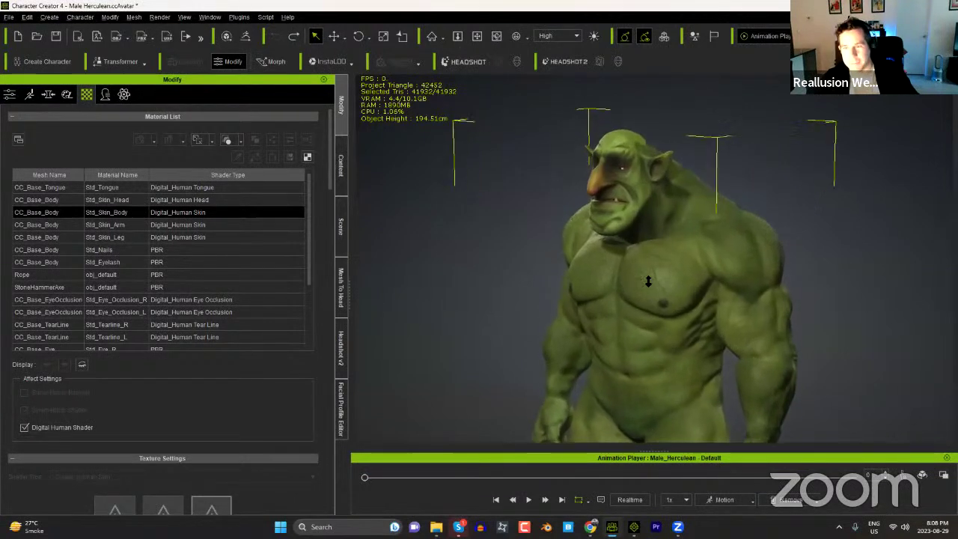
scroll(649, 285, "up", 5)
scroll(650, 284, "down", 1)
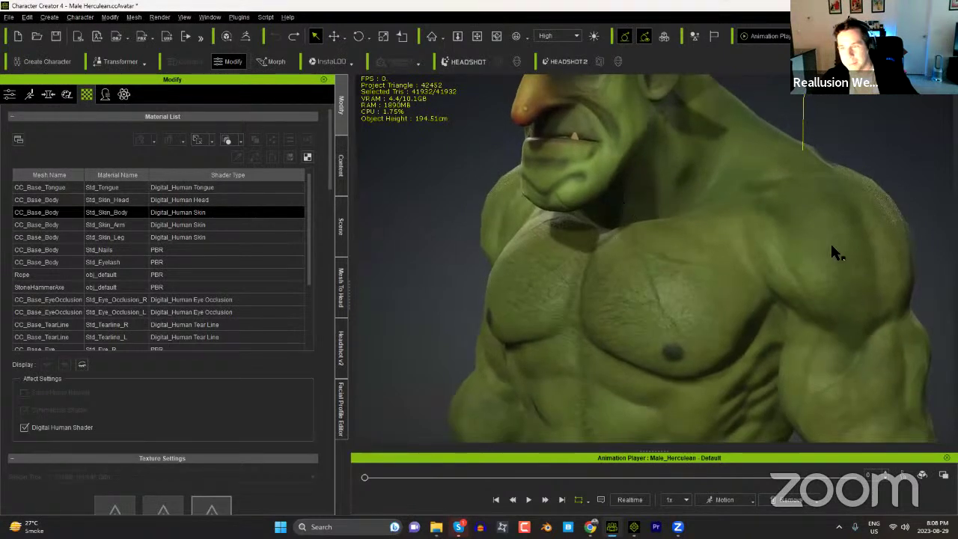
right_click_drag(846, 272, 767, 305)
scroll(767, 306, "up", 3)
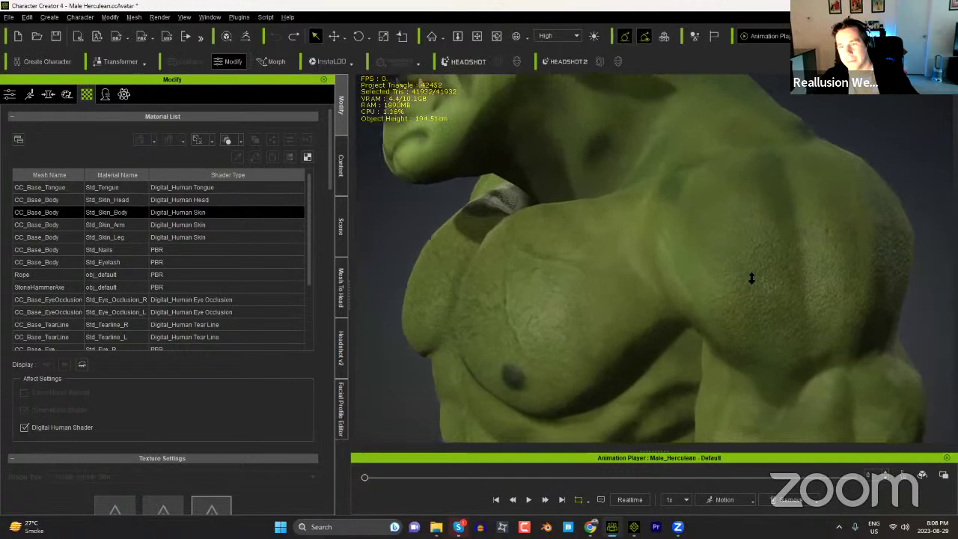
middle_click_drag(739, 284, 605, 277)
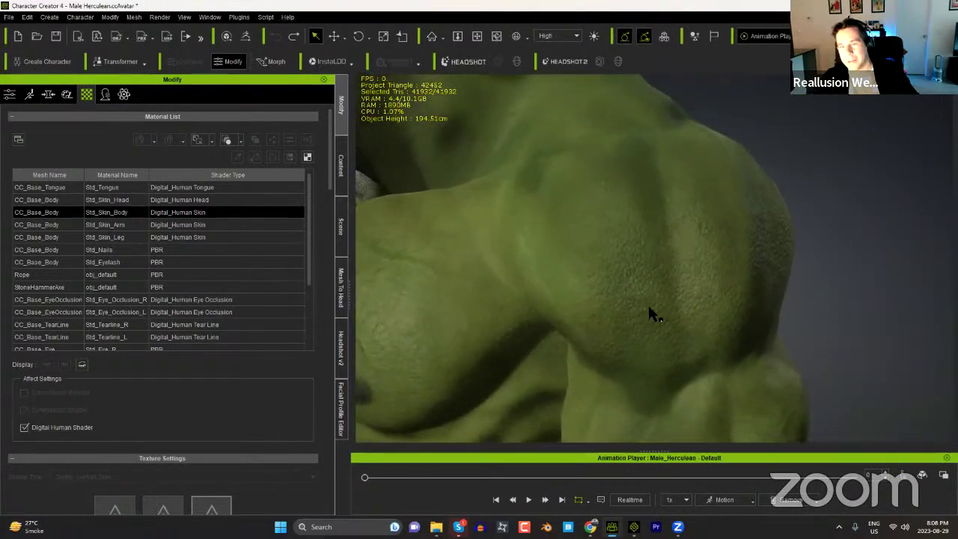
middle_click_drag(650, 334, 648, 305)
right_click_drag(648, 304, 644, 344)
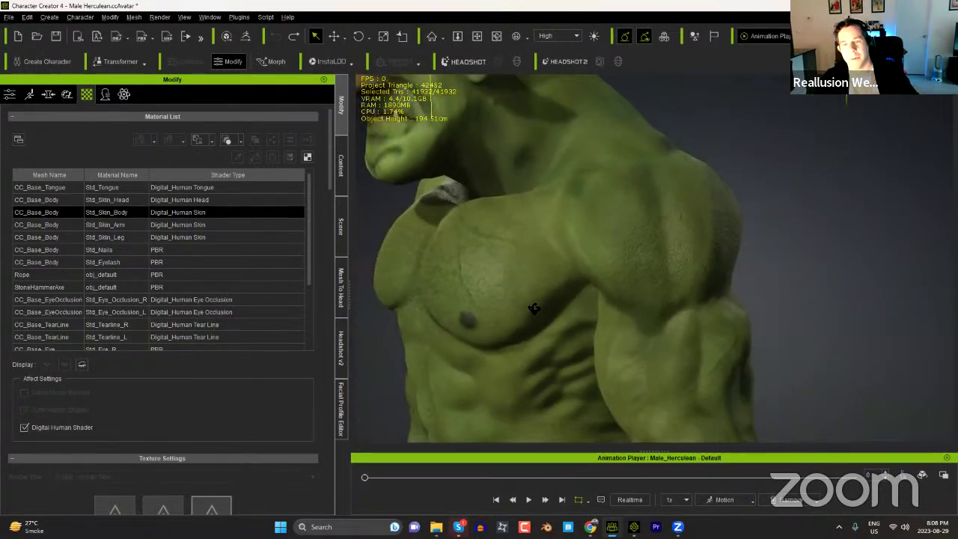
left_click_drag(519, 308, 624, 305, "alt")
middle_click_drag(550, 315, 659, 222)
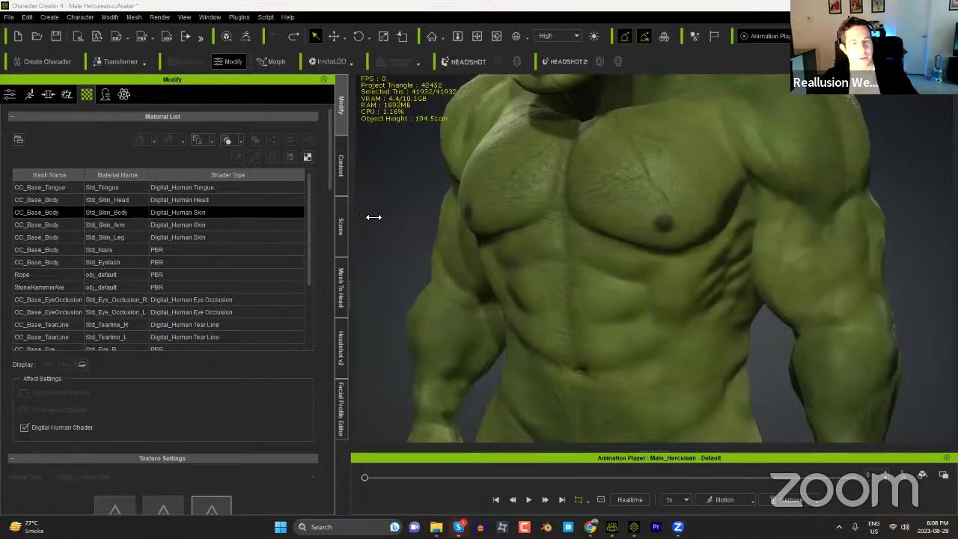
Step: Browse the template presets in the content library's Skin Base category, then collapse the Skin category
left_click(344, 178)
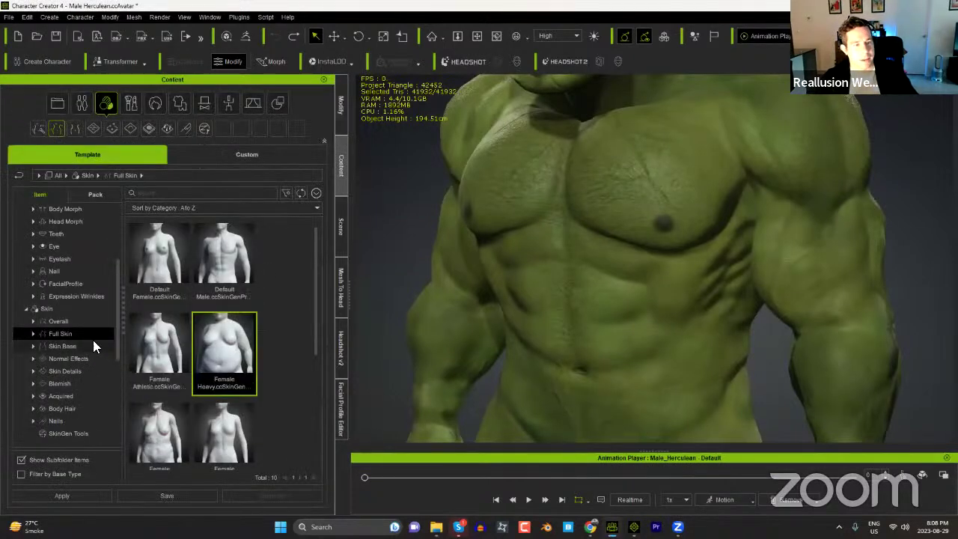
left_click(60, 345)
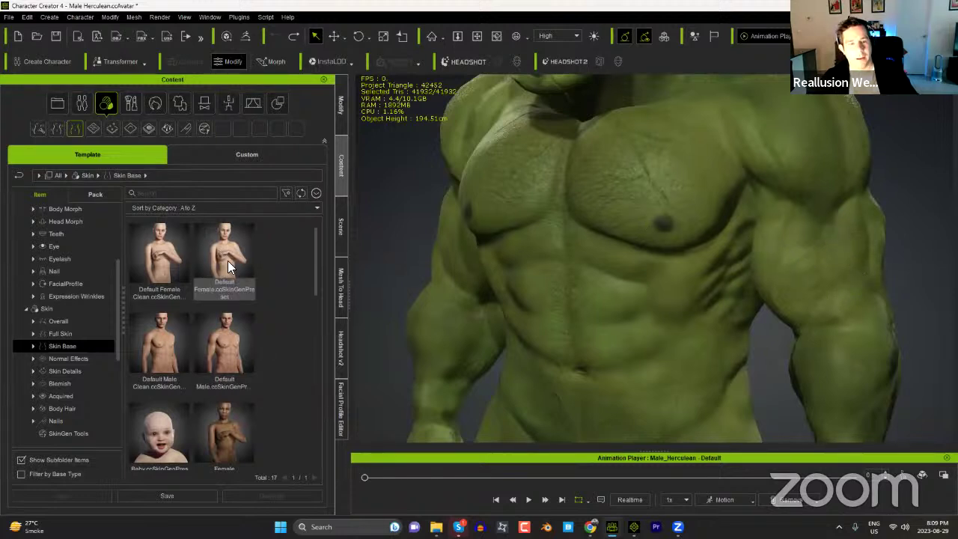
scroll(239, 358, "down", 2)
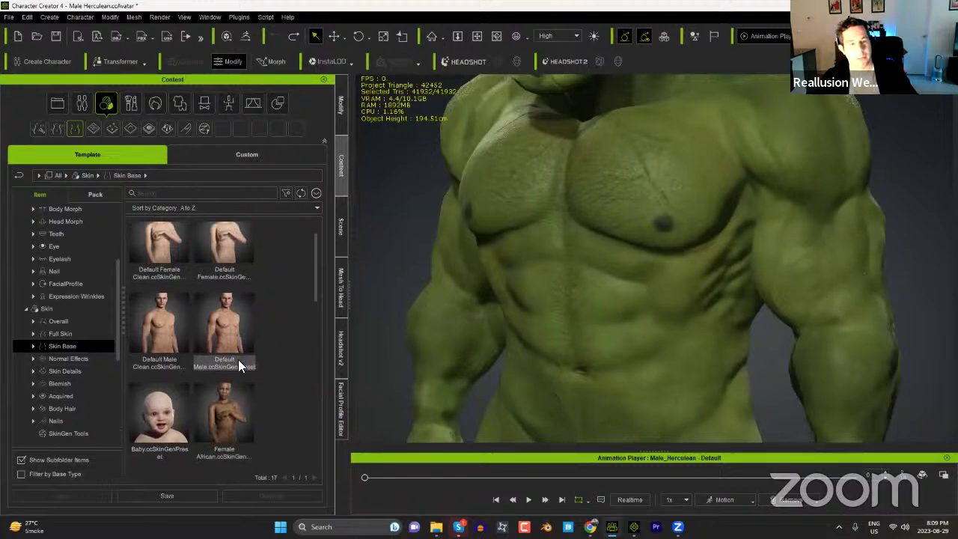
scroll(313, 307, "down", 5)
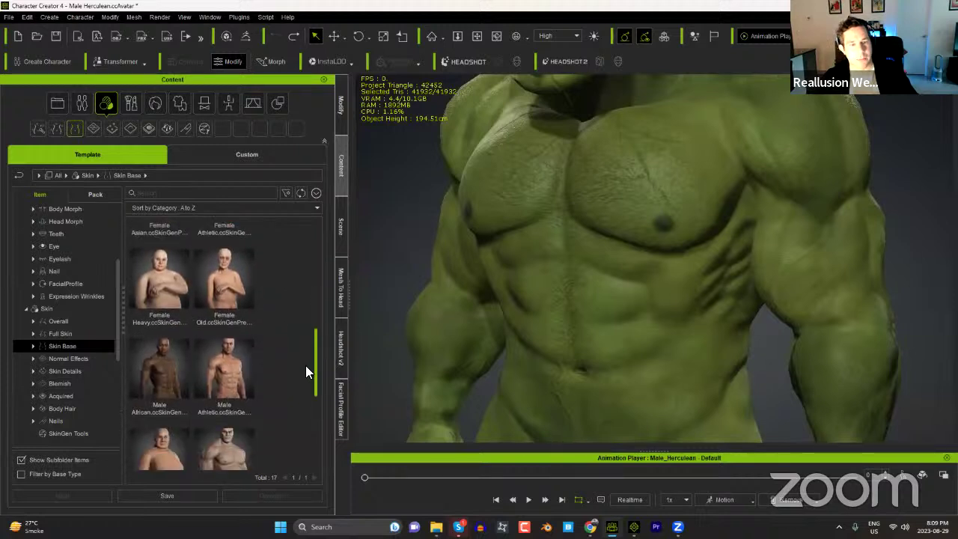
scroll(311, 378, "down", 3)
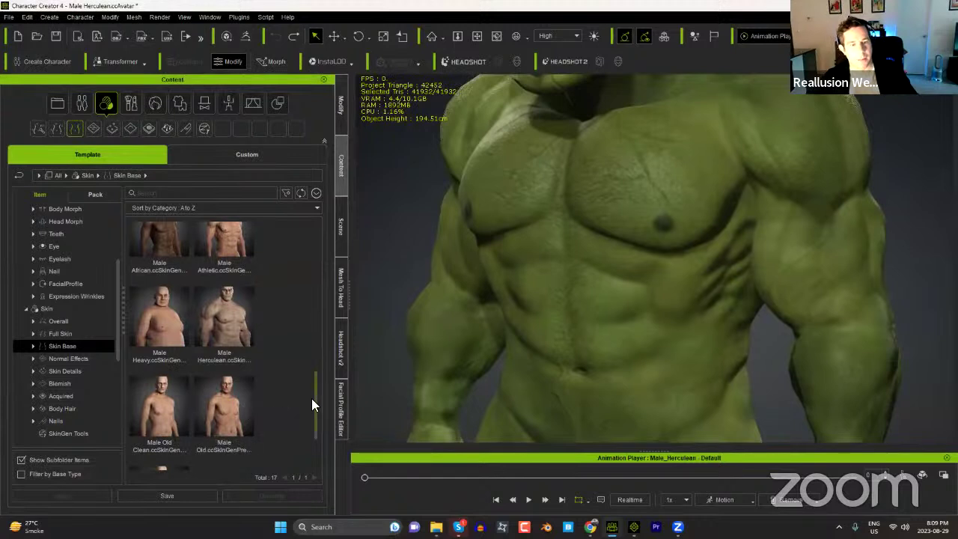
left_click_drag(311, 398, 316, 431)
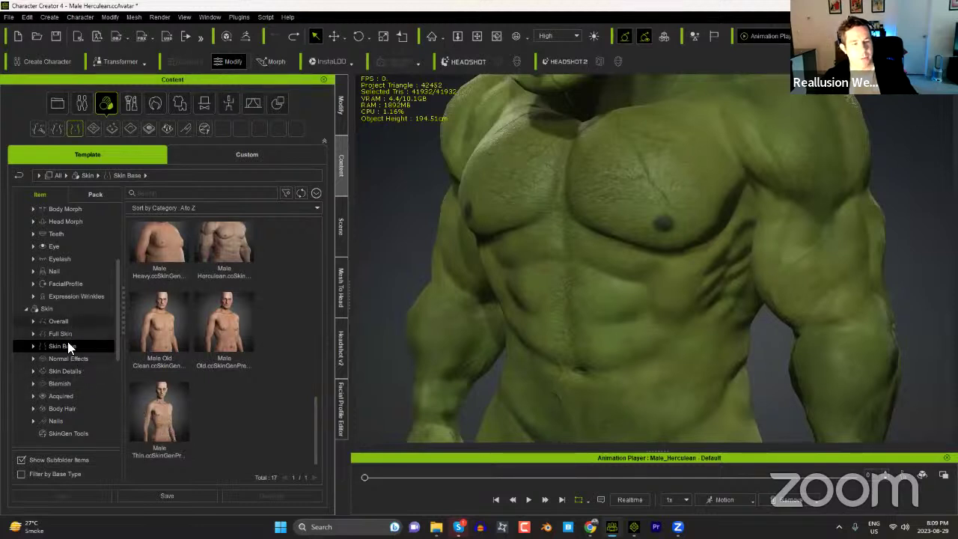
left_click(25, 308)
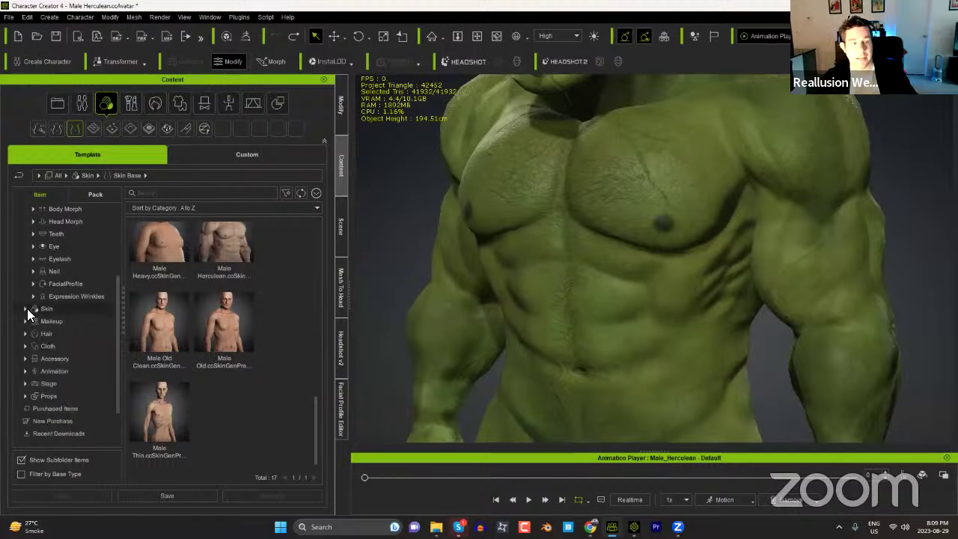
Step: Switch to Chrome and search the web for "reallusion education.com" in the AccuRIG tutorial tab
mouse_move(591, 524)
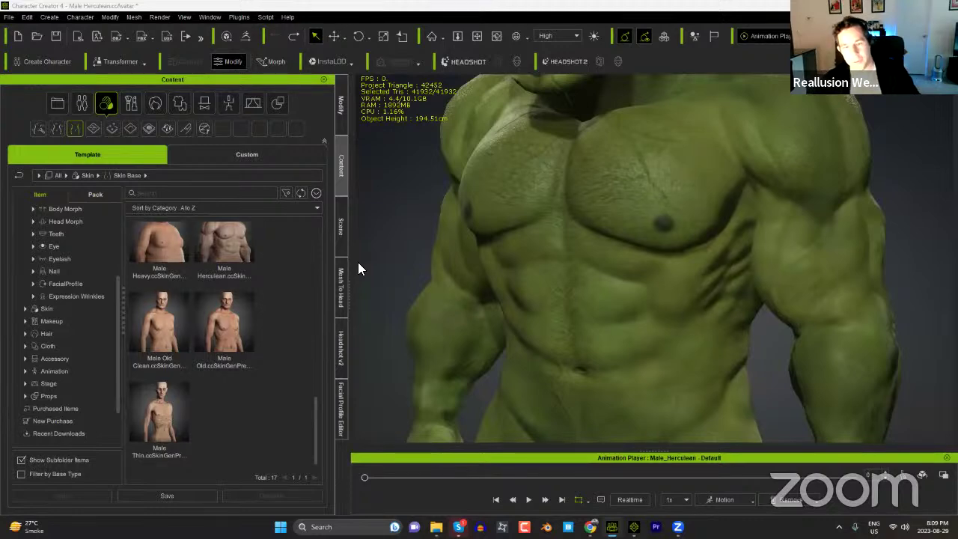
key("alt+Tab")
left_click(313, 28)
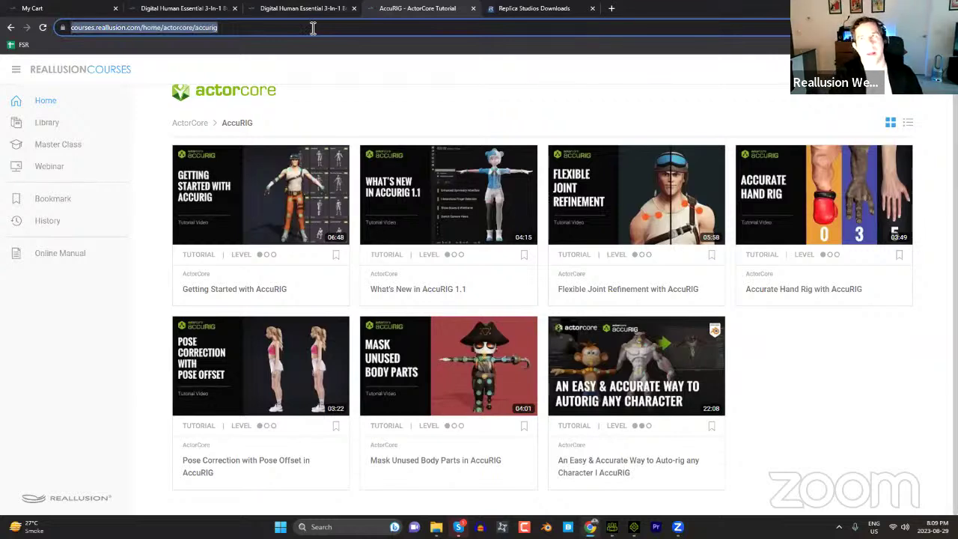
type("reallusion ")
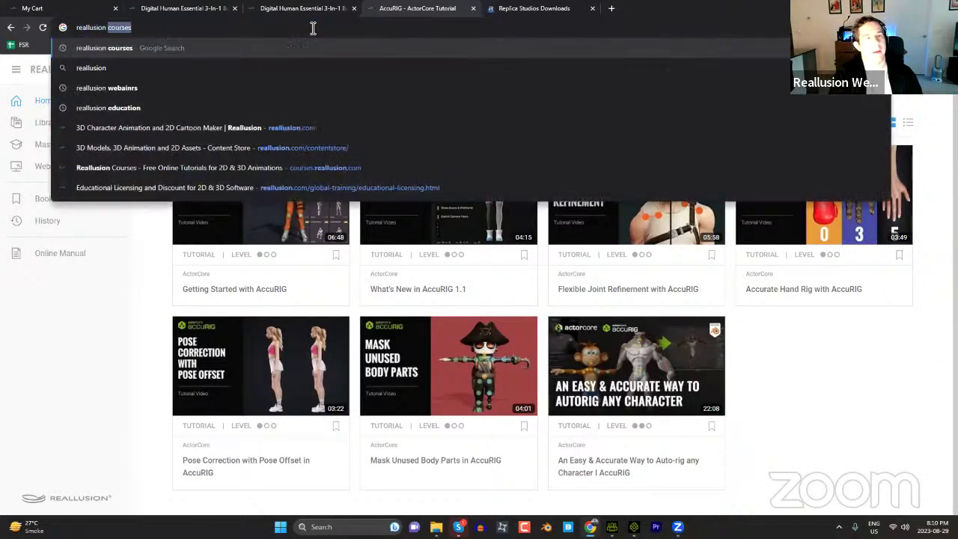
type("educat")
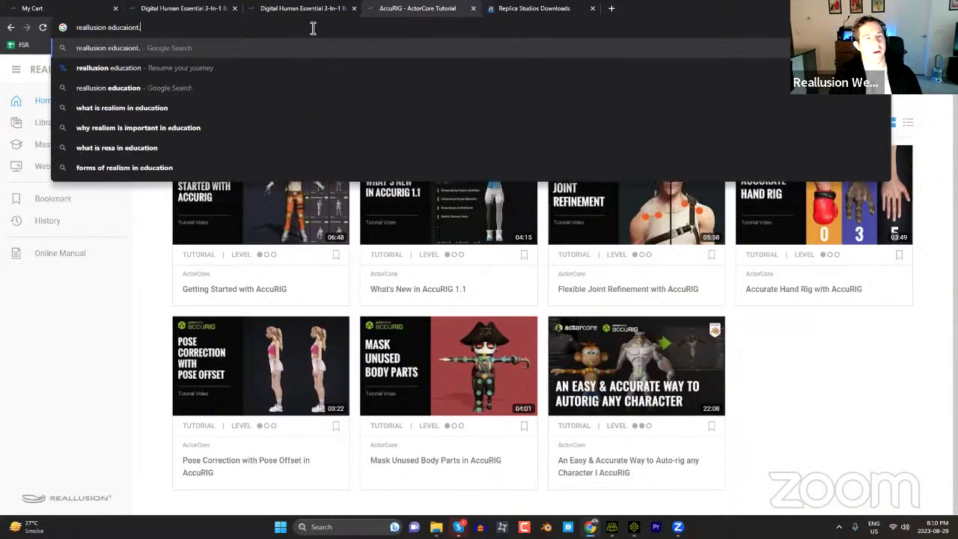
type("ion.com")
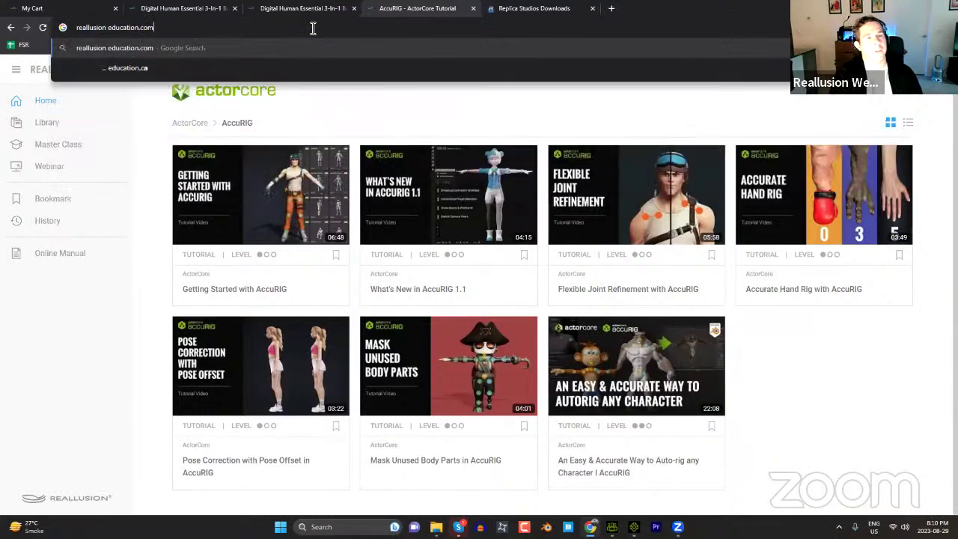
key("Return")
Step: Open the Educational Licensing and Discount search result, select its web address, and review the individual, multi-seat and free semester license options
scroll(482, 290, "down", 3)
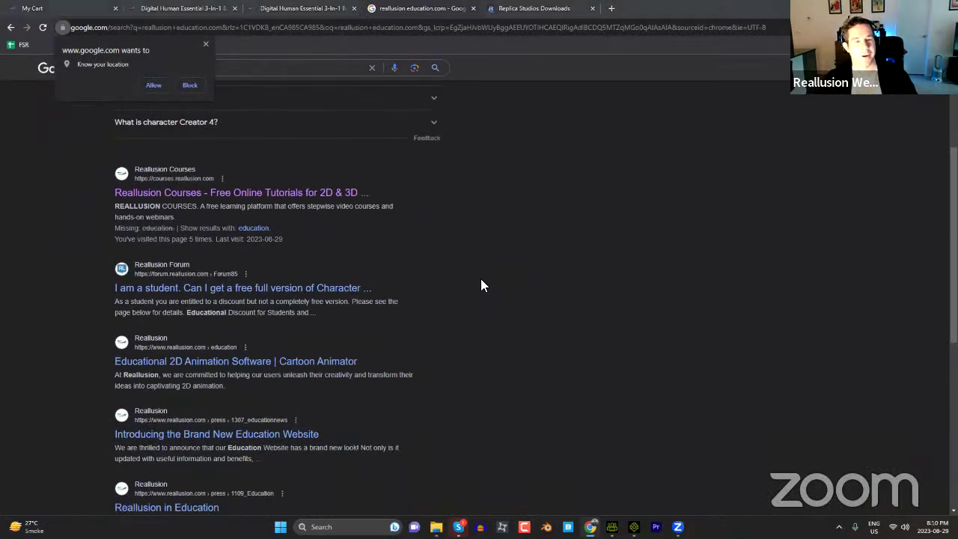
scroll(410, 296, "up", 3)
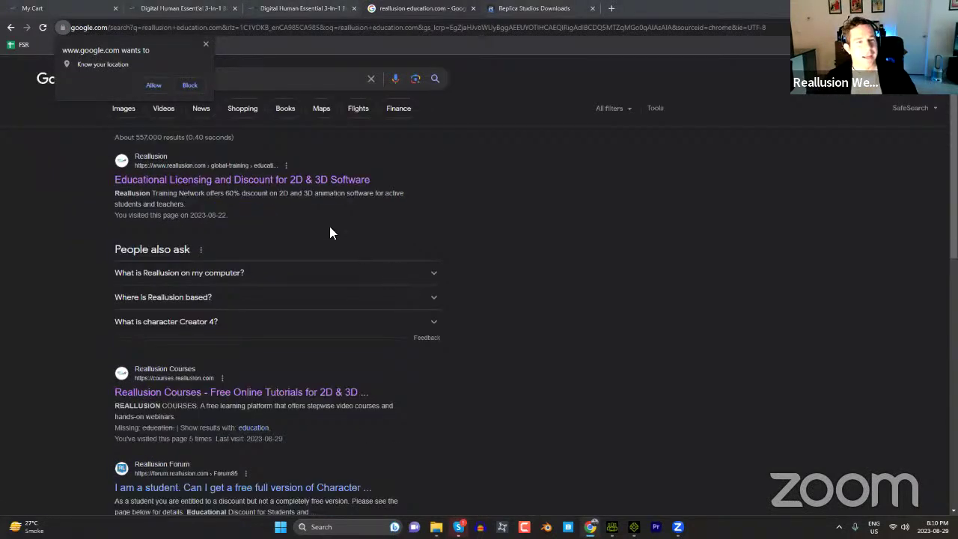
left_click(276, 183)
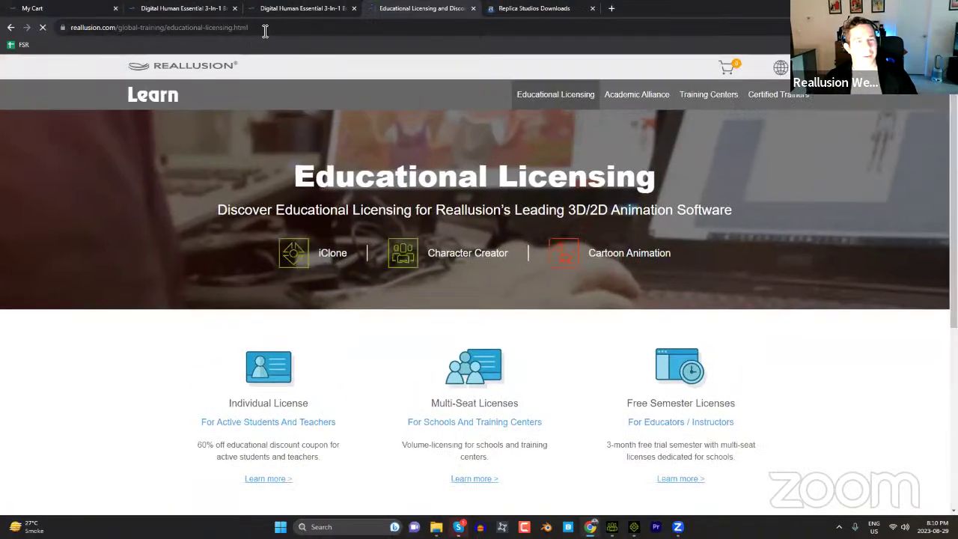
left_click(267, 28)
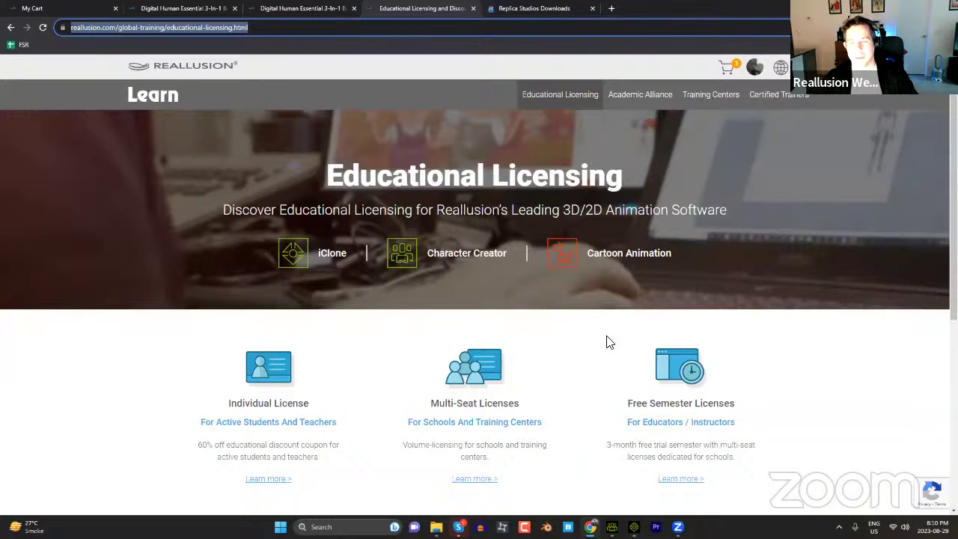
scroll(579, 359, "down", 4)
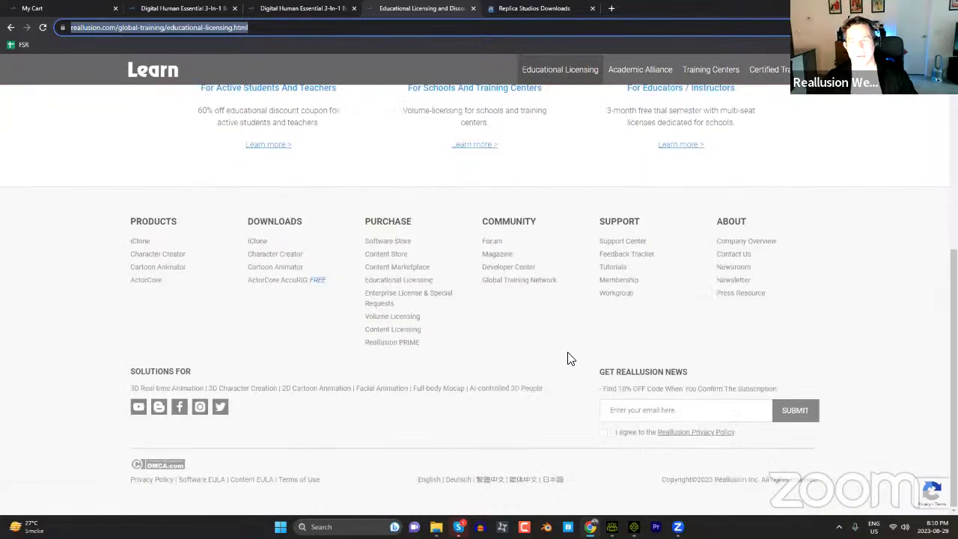
scroll(548, 355, "up", 2)
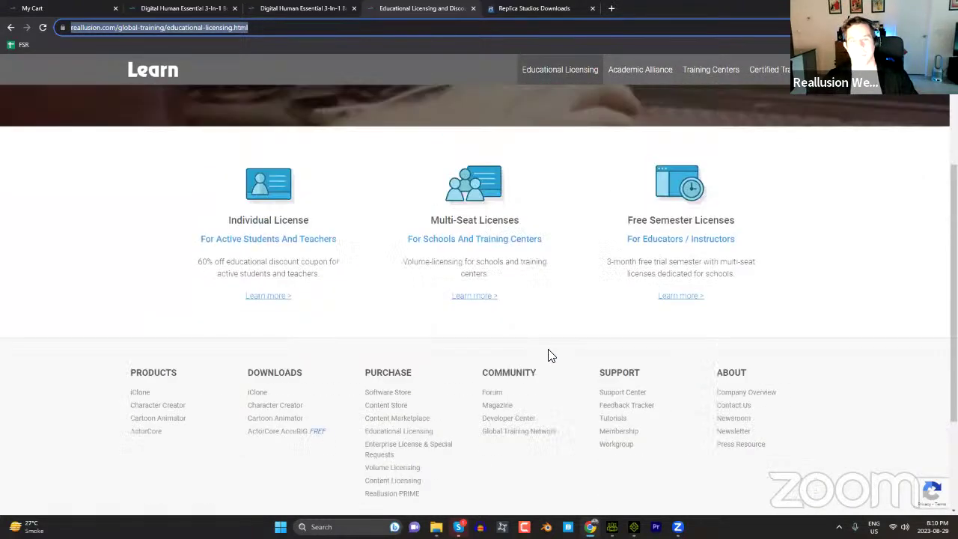
scroll(548, 355, "up", 1)
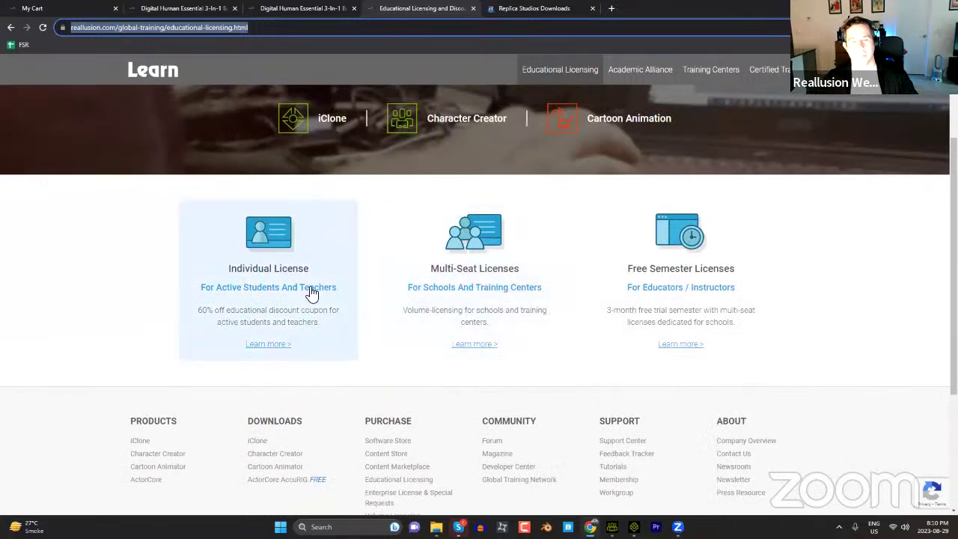
left_click(604, 198)
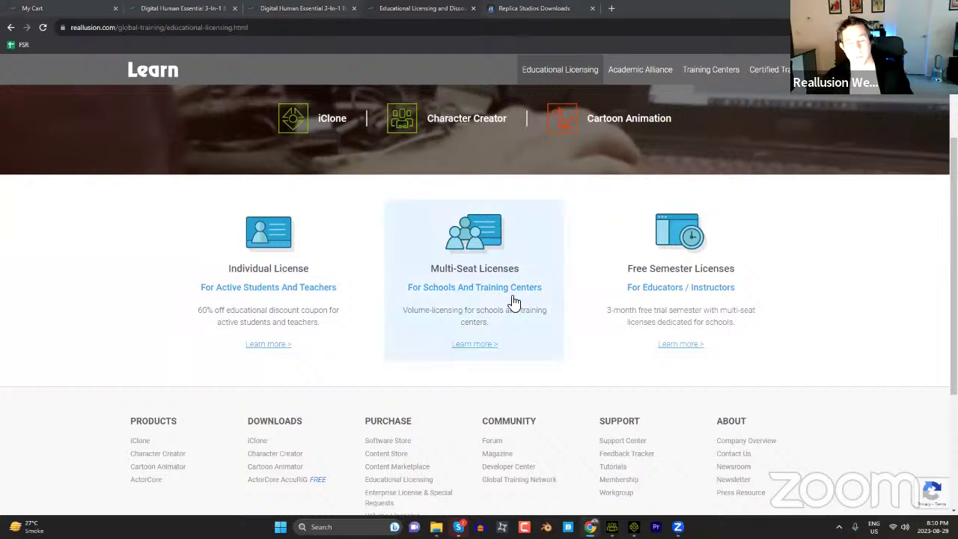
scroll(741, 307, "up", 2)
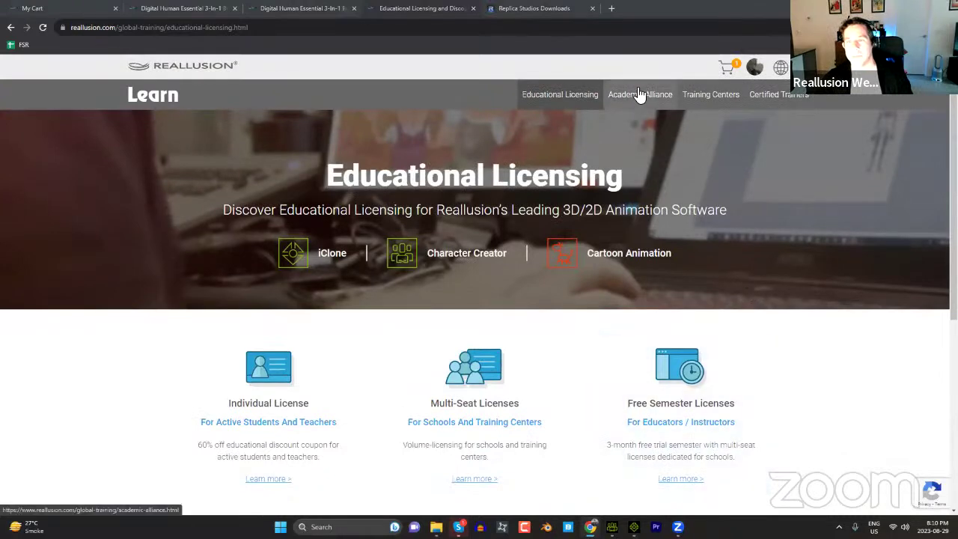
Step: Open Reallusion's Certified Trainers page, select its web address, and look through the Find a Trainer list
left_click(784, 98)
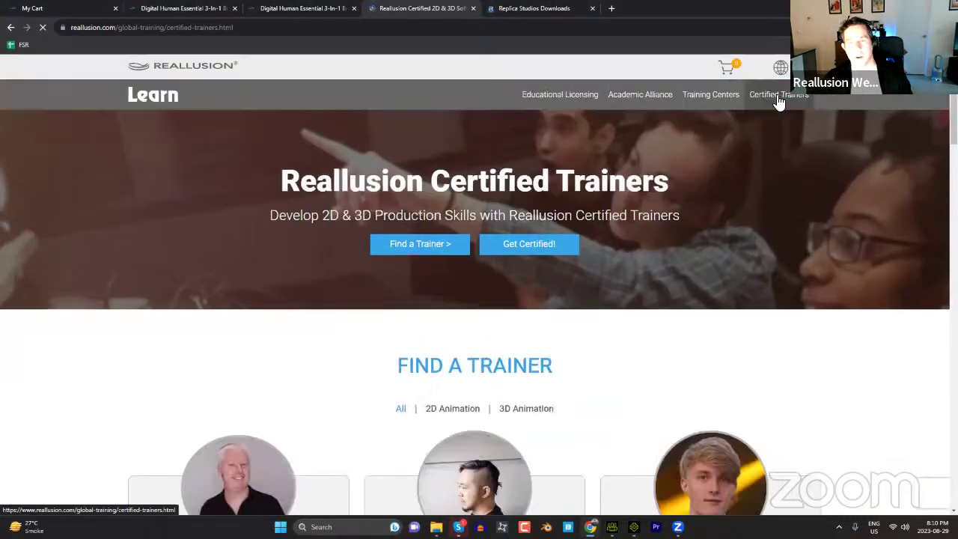
left_click(289, 30)
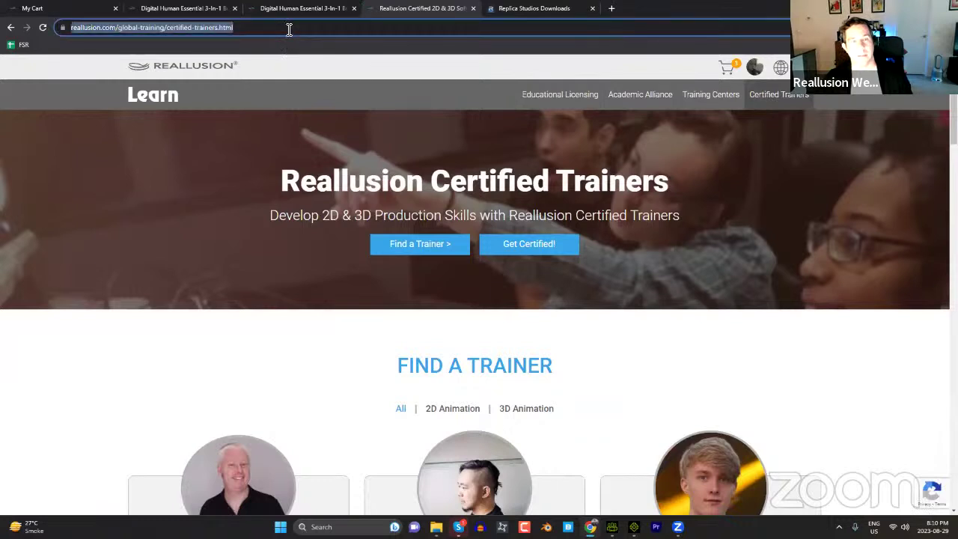
left_click(301, 106)
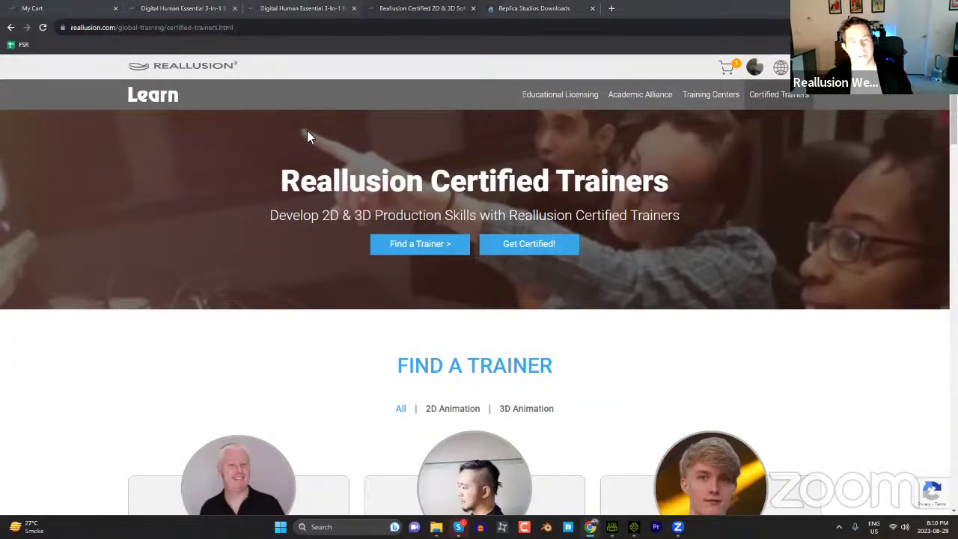
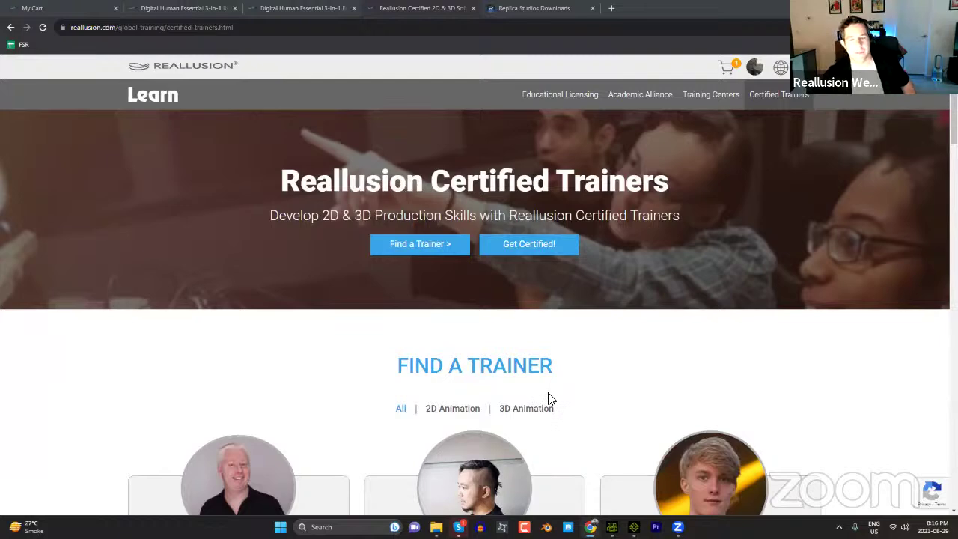
scroll(569, 385, "down", 3)
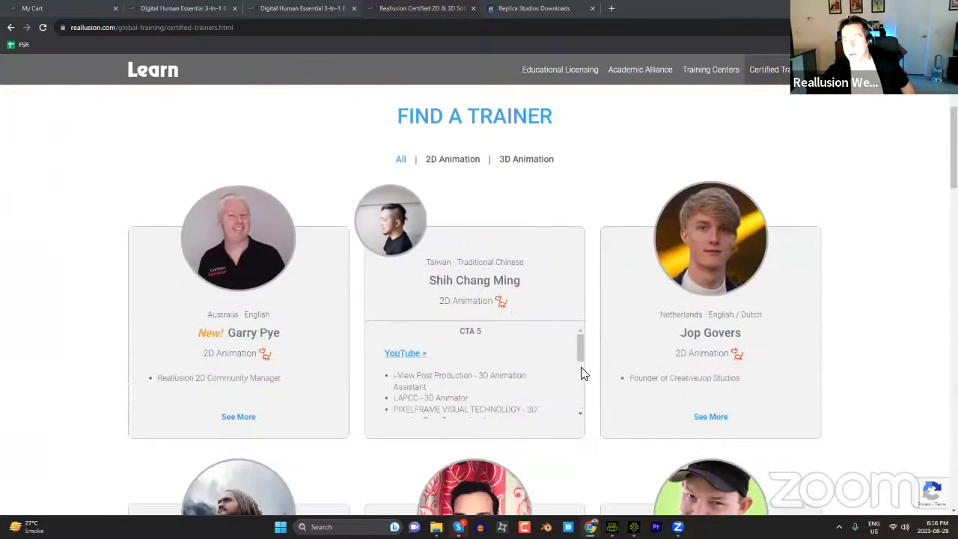